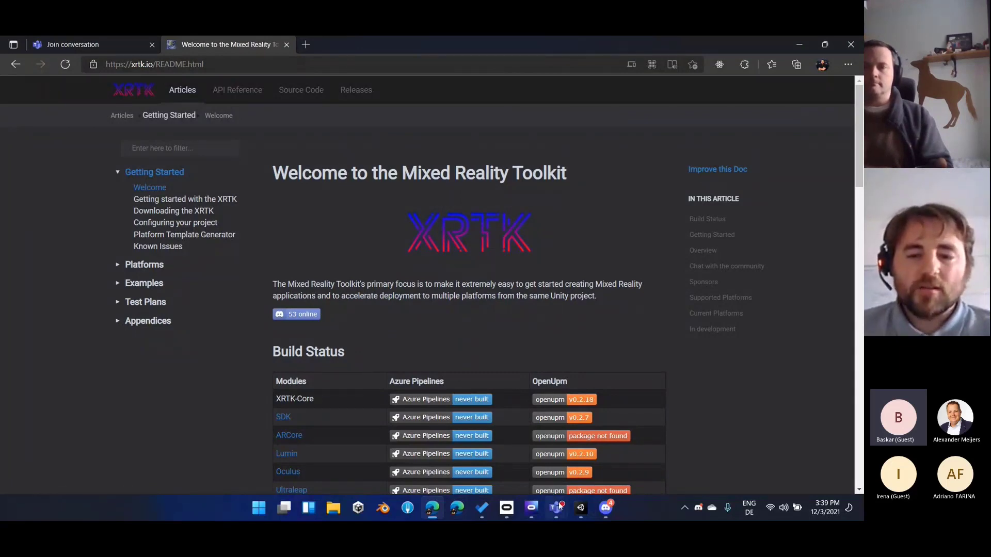
Check the meeting chat in Microsoft Teams, and minimise the meeting window to return to the XRTK page
mouse_move(559, 502)
left_click(513, 452)
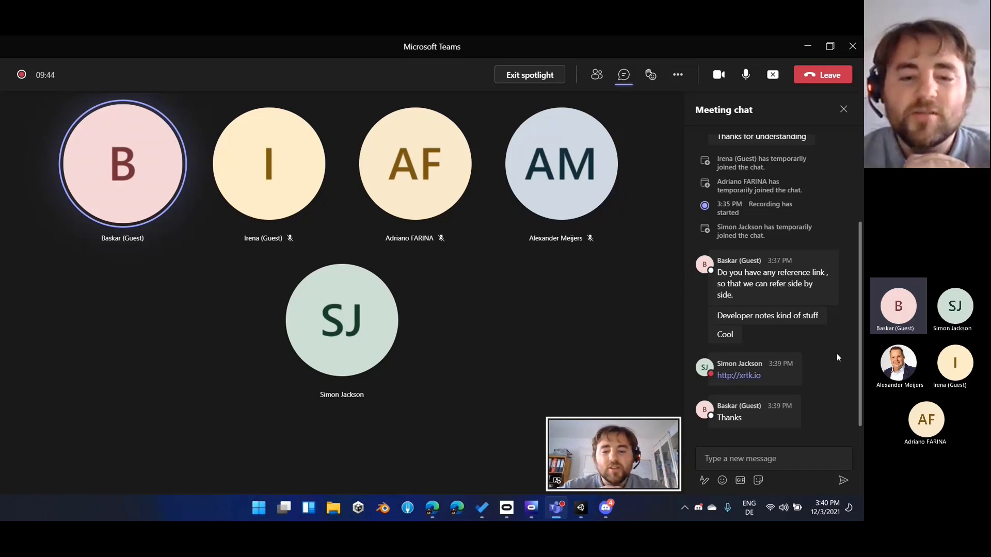
left_click(806, 47)
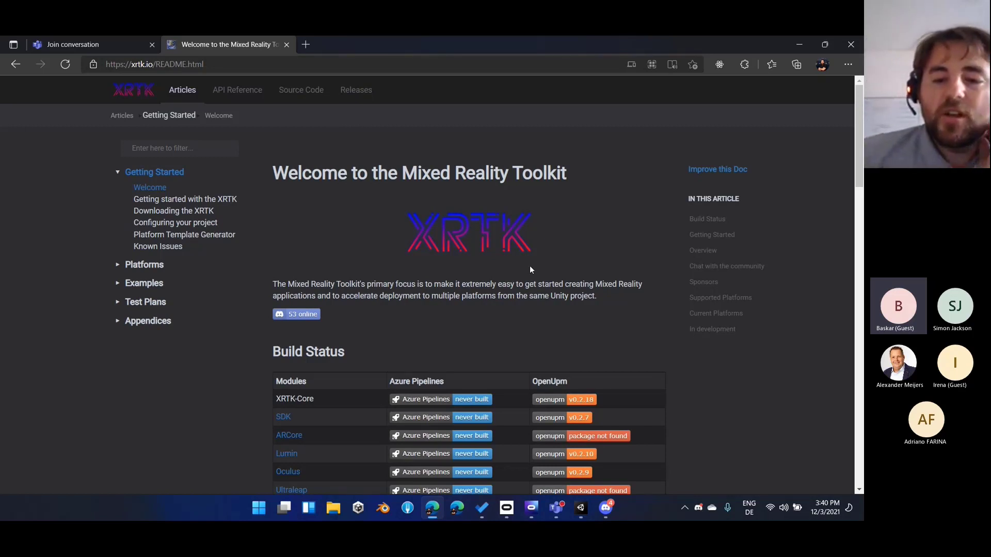
Switch to the Microsoft Teams meeting window and close its meeting chat
mouse_move(556, 508)
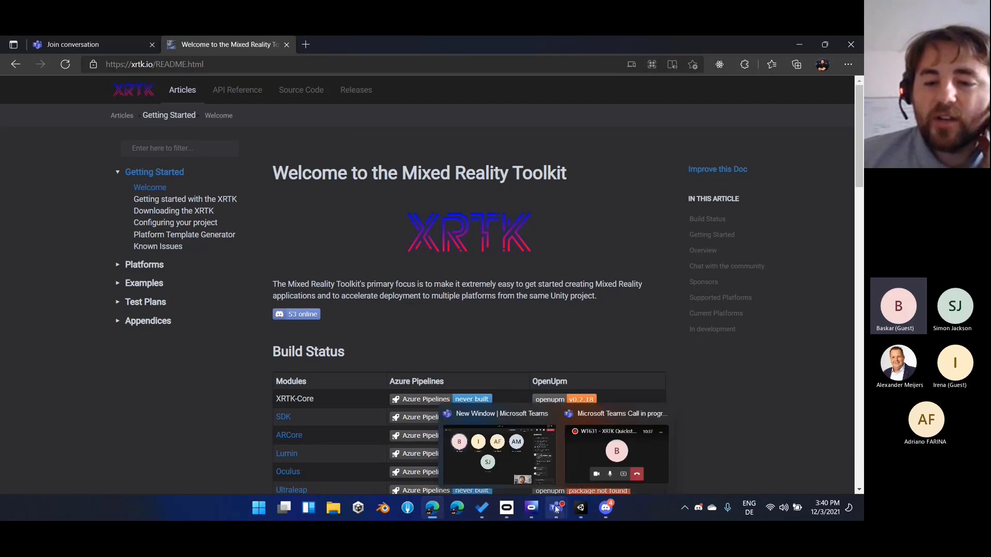
left_click(518, 463)
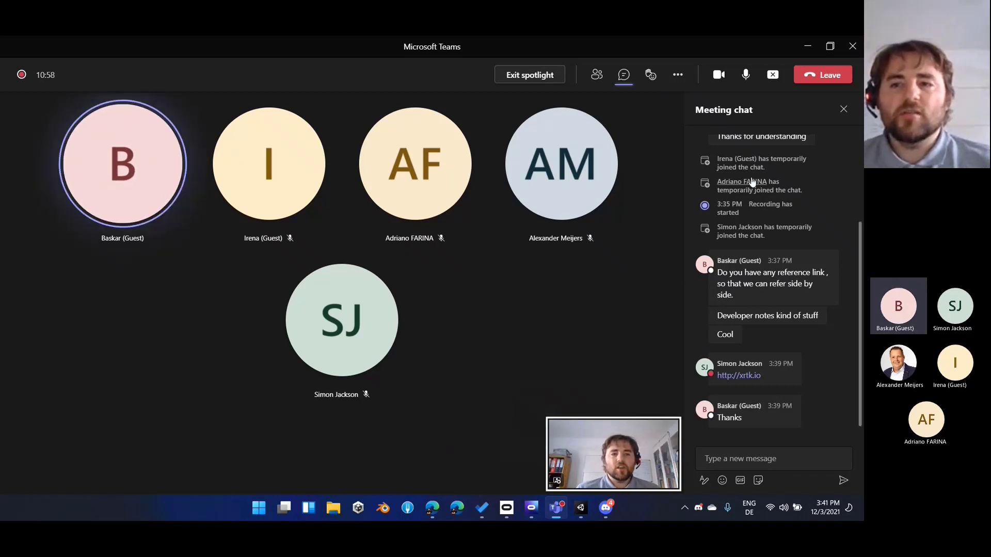
left_click(841, 110)
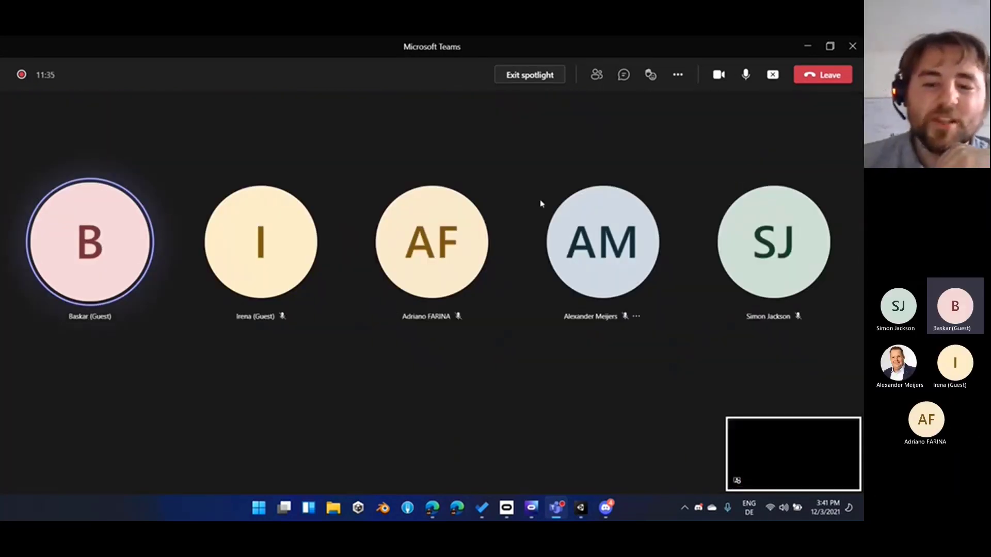
Return to the XRTK welcome page in the browser and open the Installing guide listed under Getting Started
left_click(424, 510)
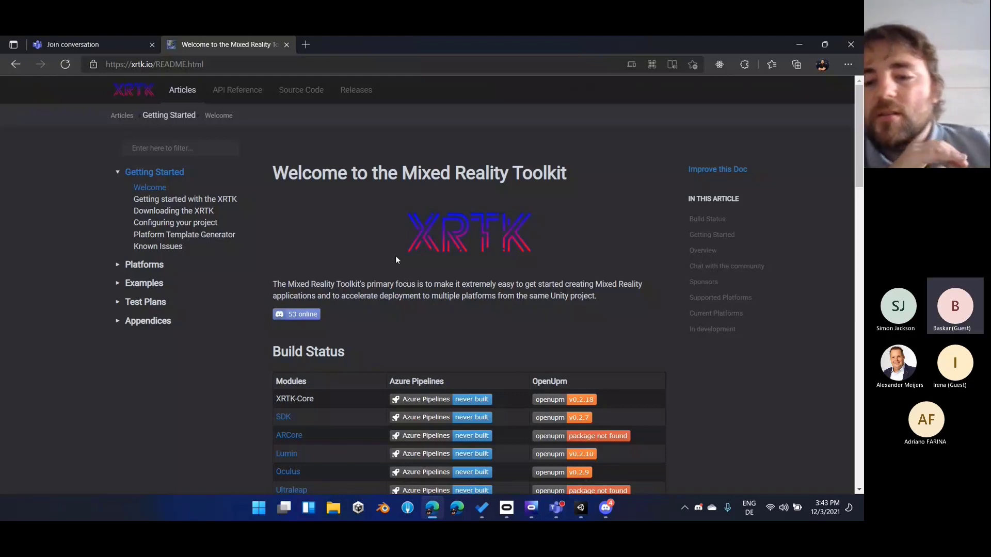
scroll(336, 295, "down", 1)
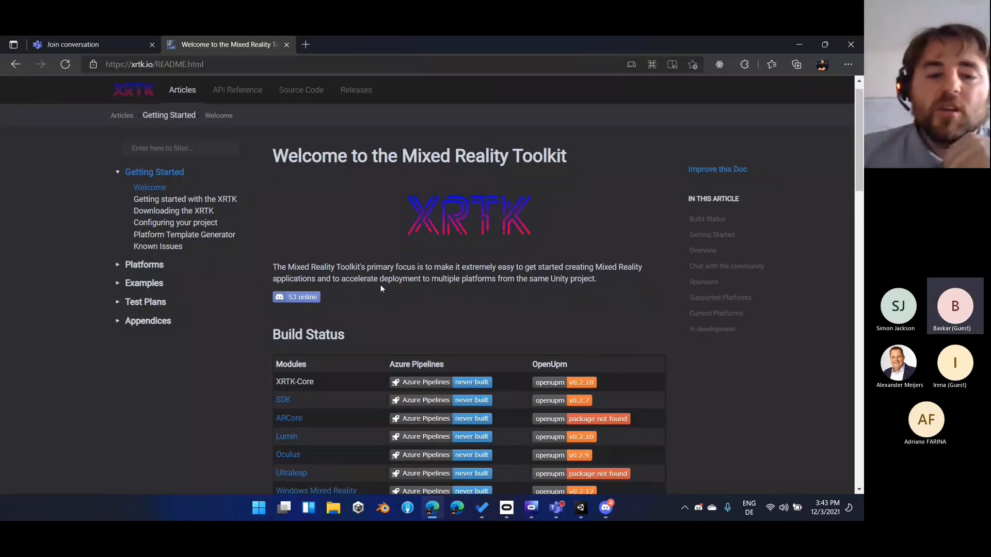
scroll(381, 286, "down", 1)
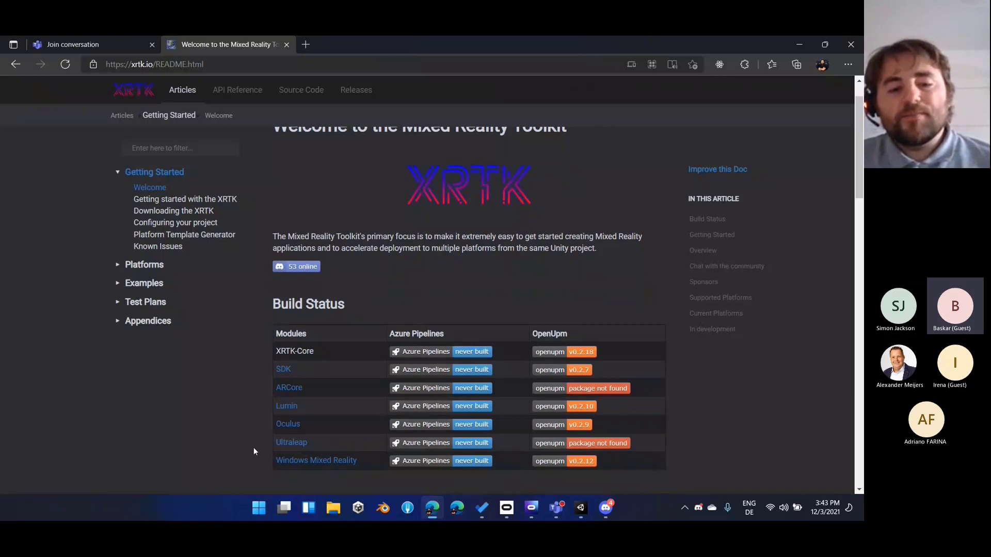
scroll(246, 439, "down", 1)
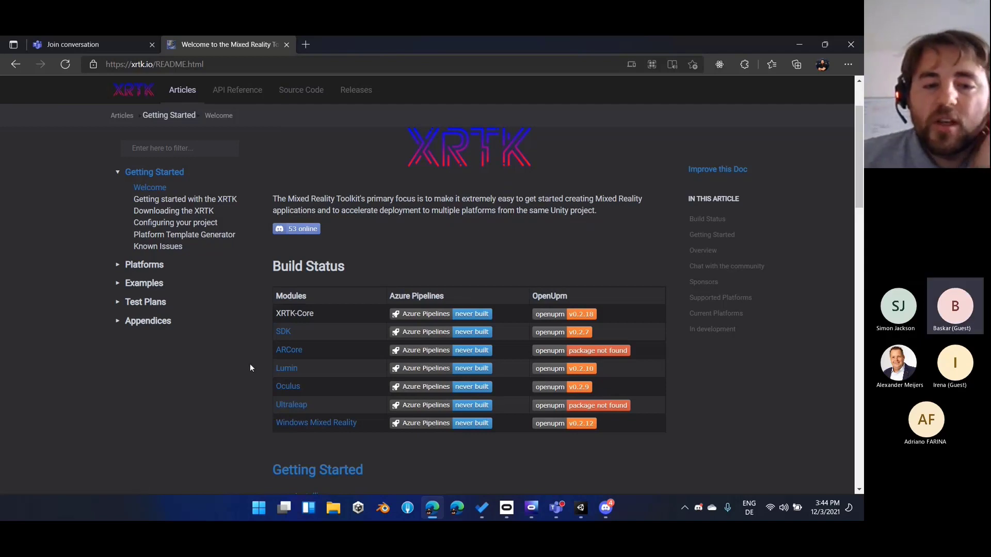
scroll(250, 368, "down", 2)
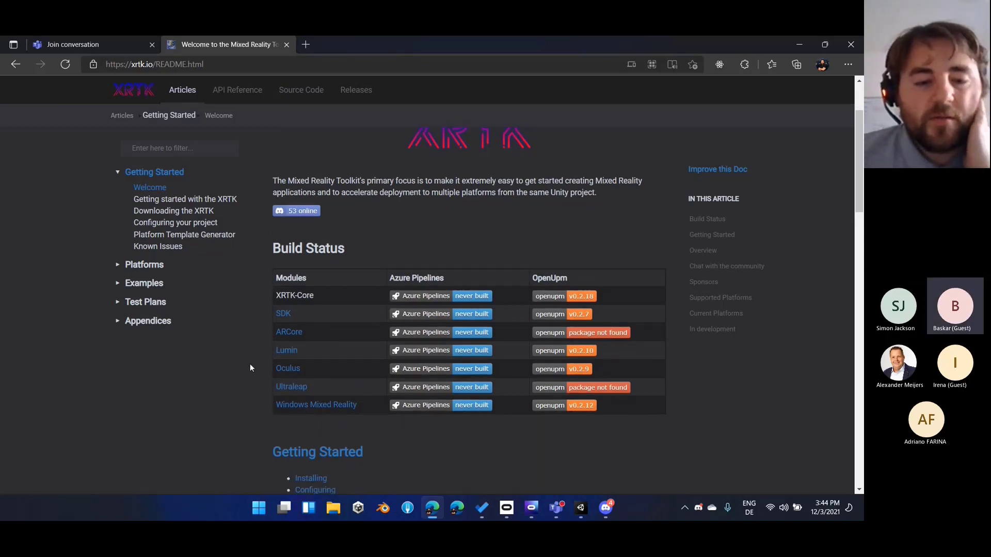
scroll(250, 368, "down", 2)
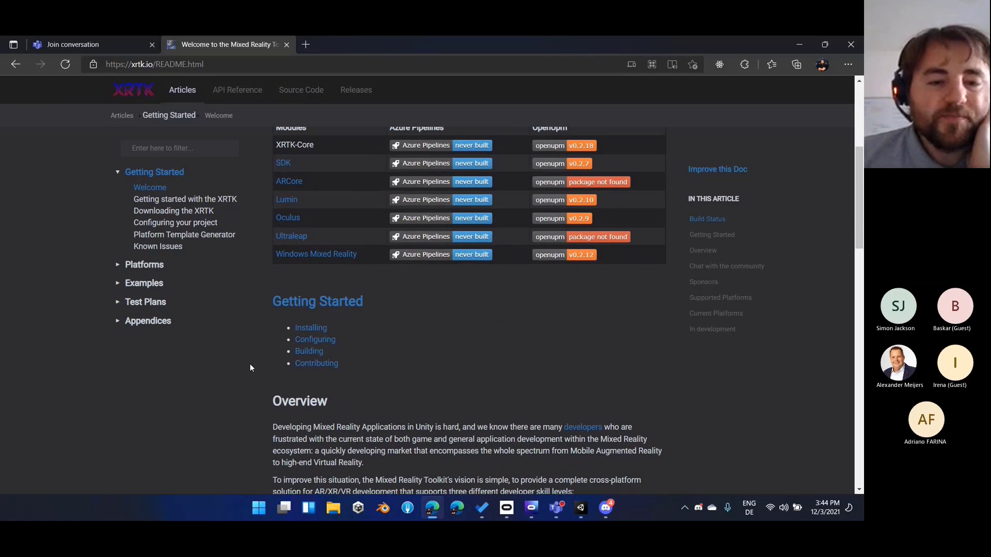
left_click(309, 329)
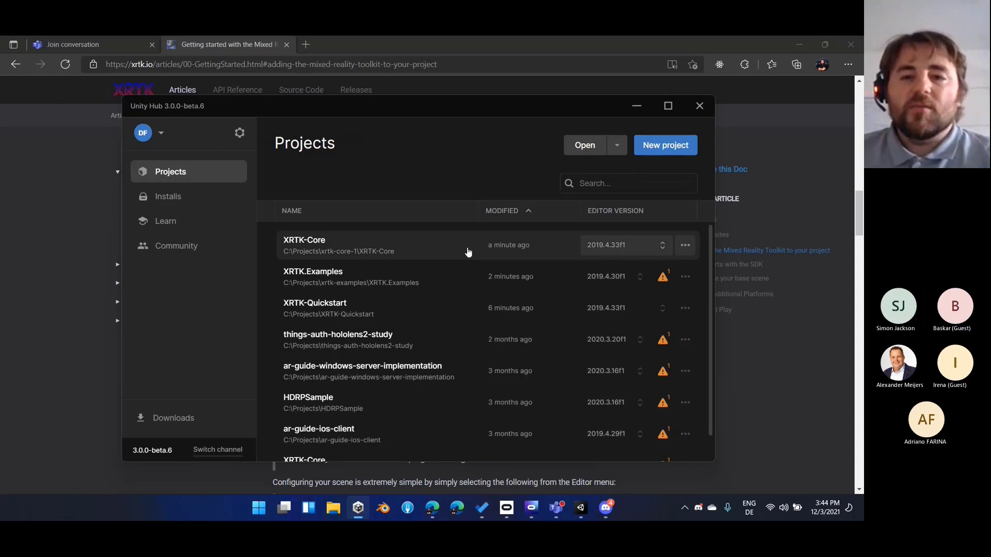
Start a new project in Unity Hub with the 3D template and editor version 2019.4.33f1
left_click(654, 145)
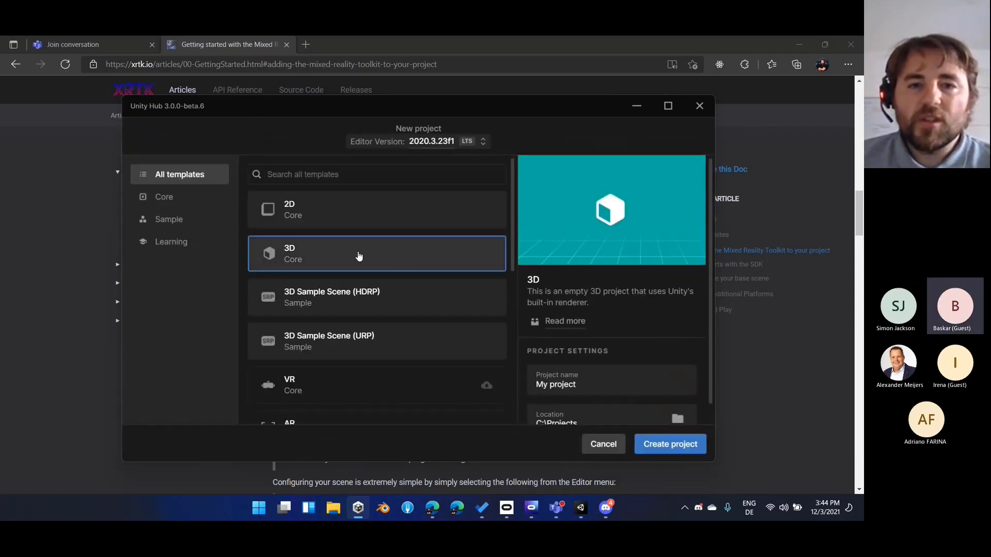
left_click(434, 147)
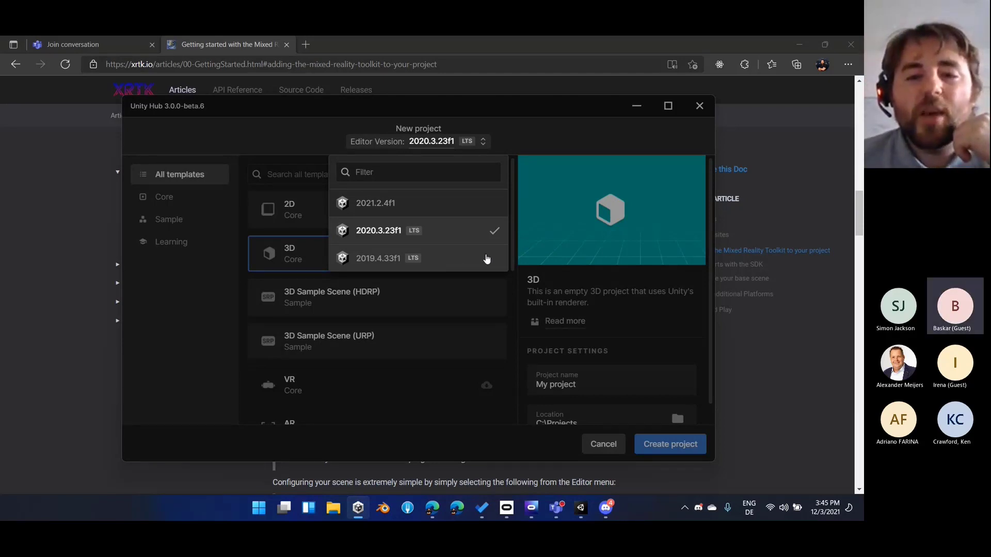
left_click(456, 257)
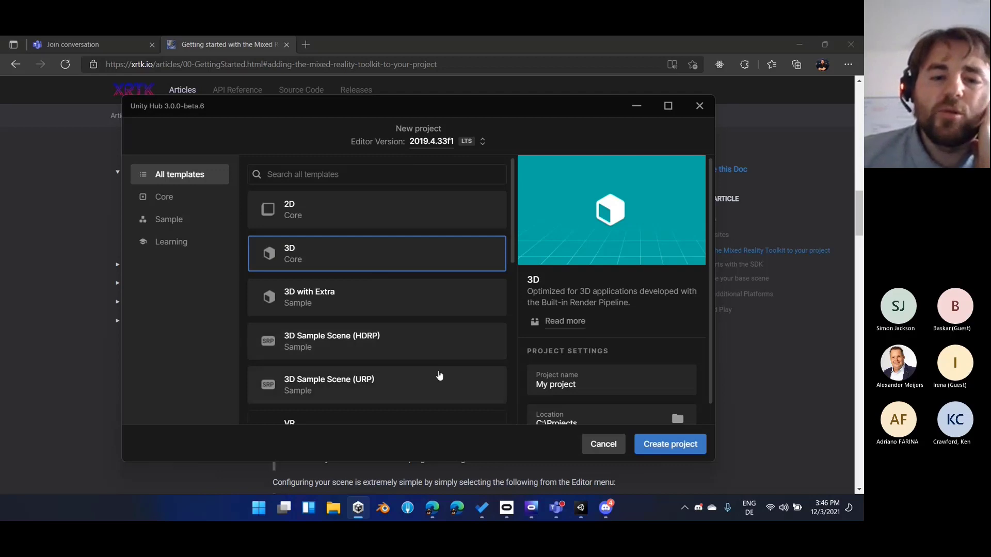
scroll(434, 392, "down", 1)
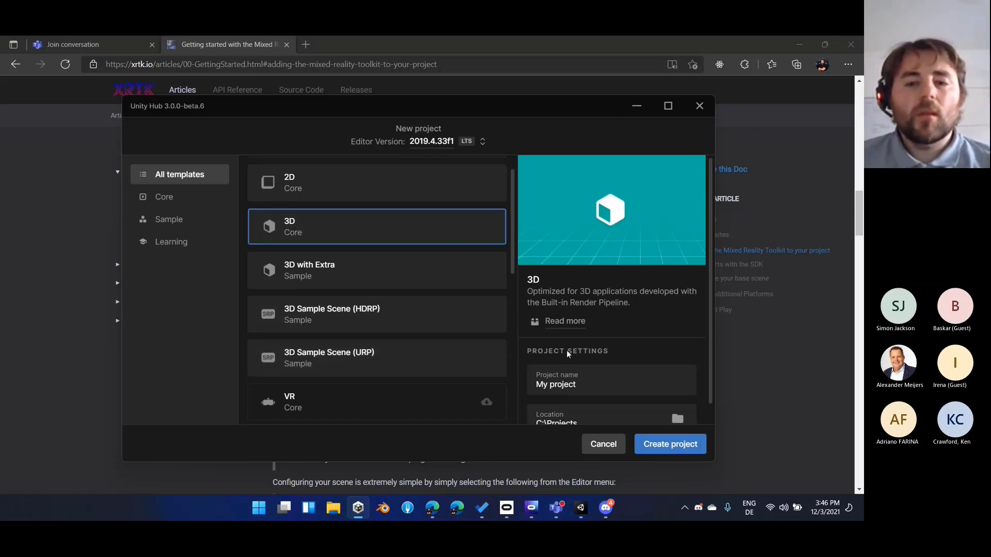
Name the project QRTK-Quickstart-2 and create it in C:\Projects
scroll(565, 350, "down", 1)
left_click(592, 363)
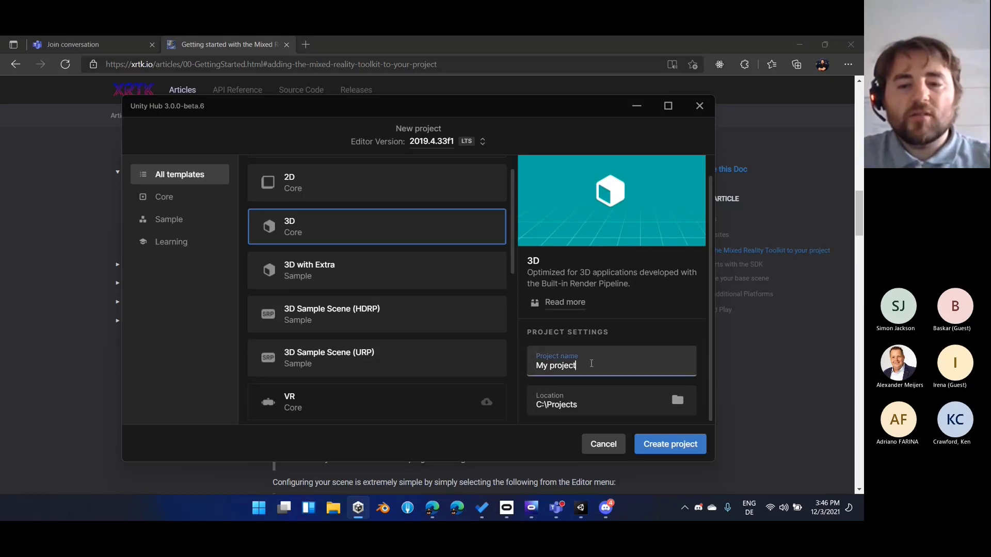
key("ctrl+a")
key("BackSpace")
type("QRTK")
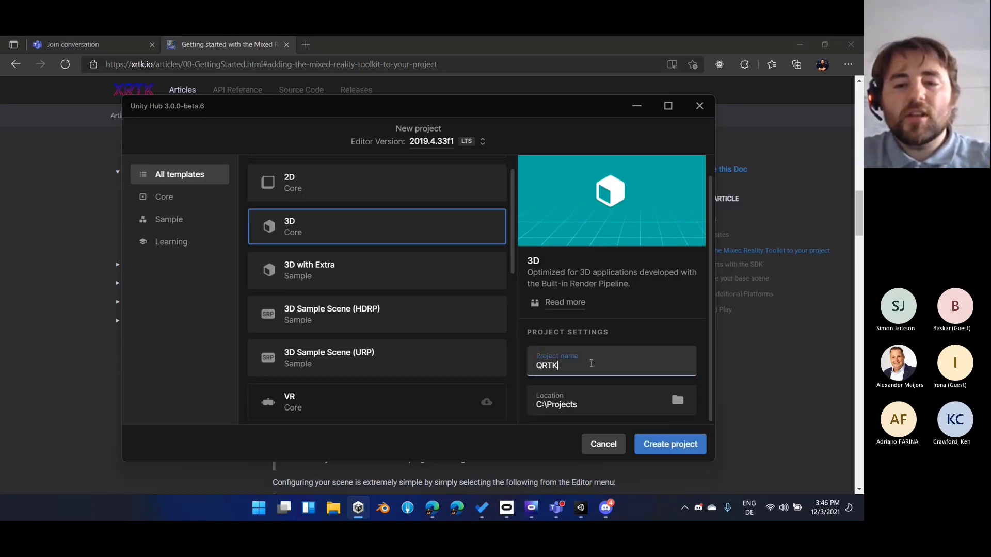
type("-Quickstart")
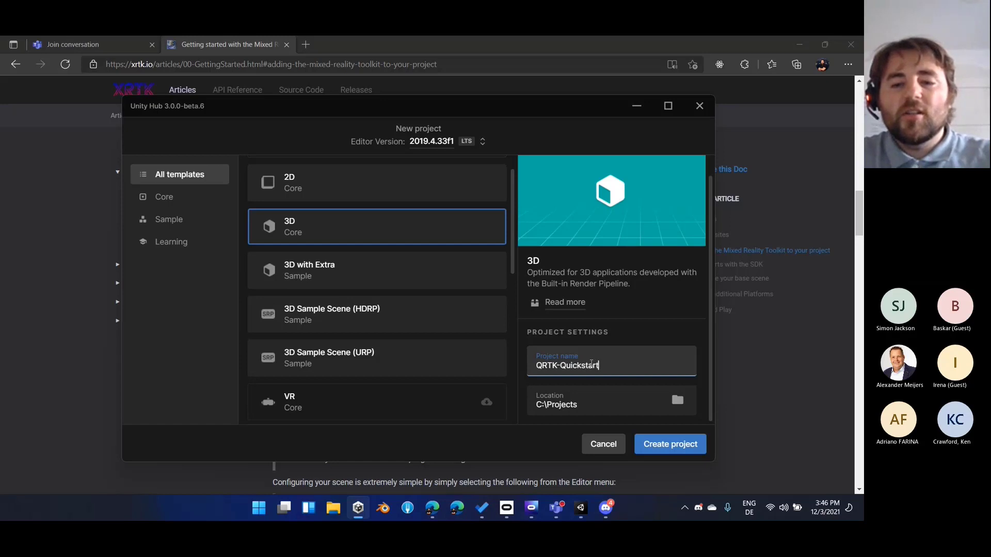
type("-2")
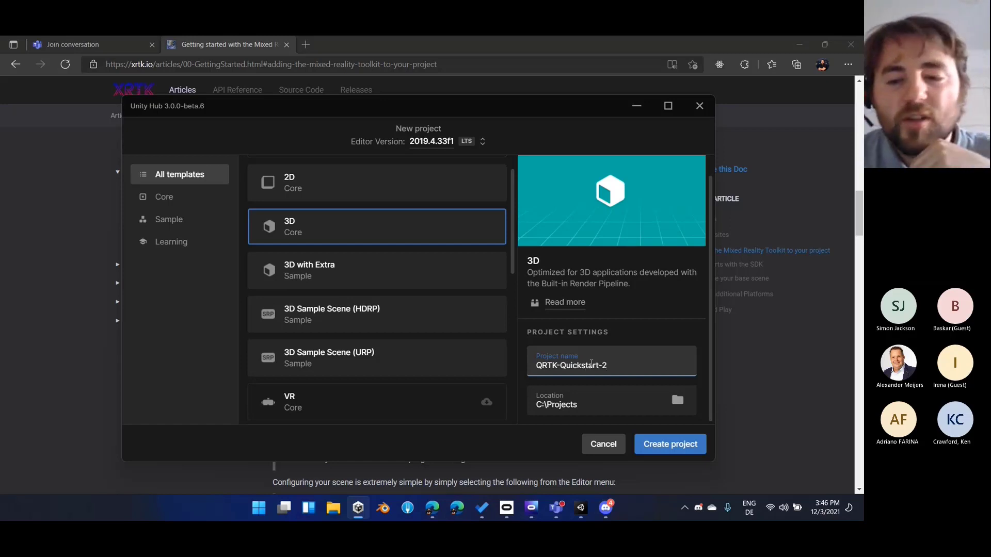
left_click(674, 447)
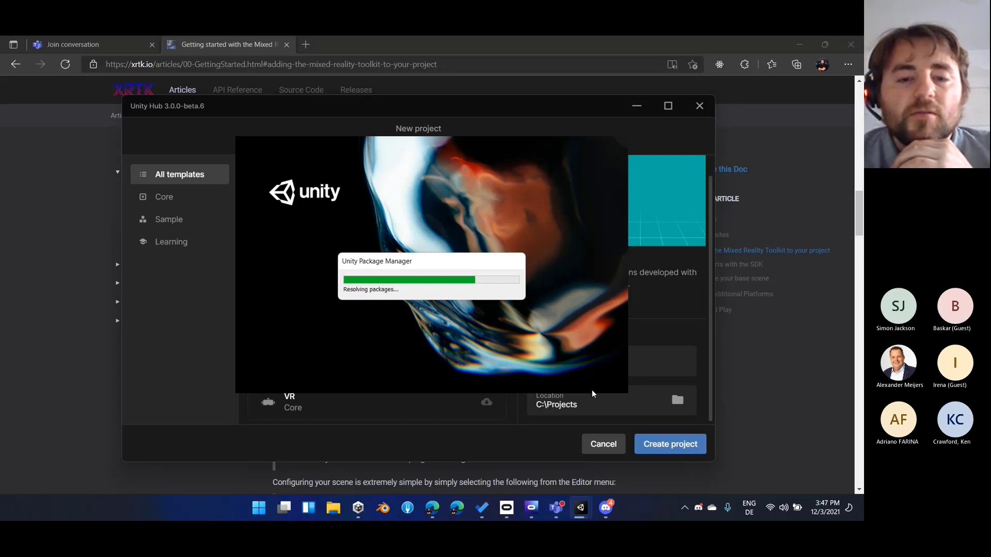
Check the new messages in the Microsoft Teams meeting chat and minimise the meeting window
left_click(566, 507)
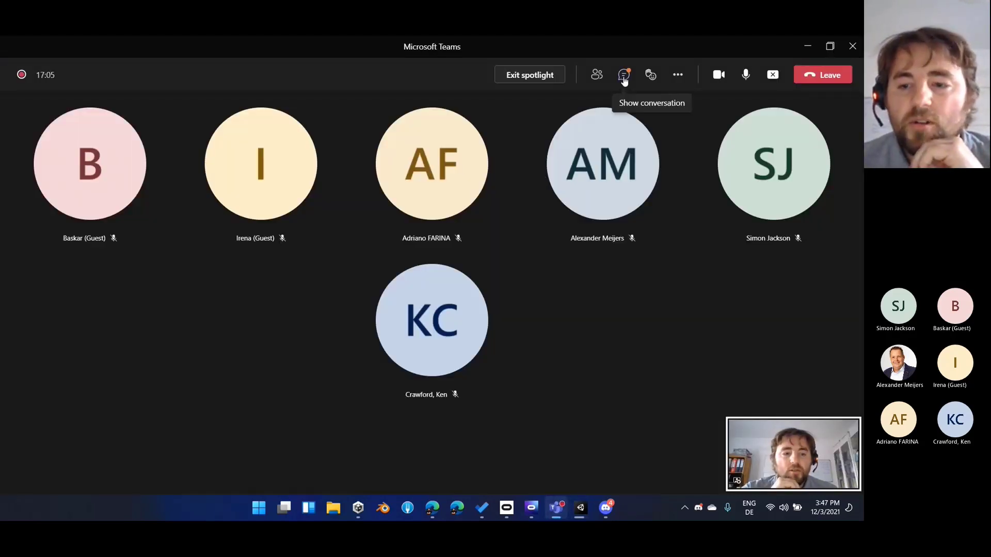
left_click(624, 75)
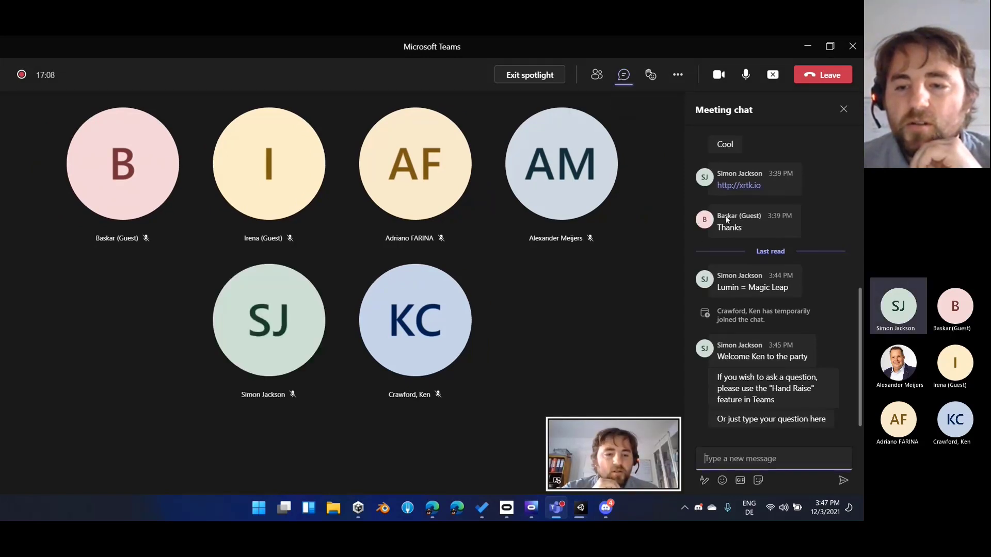
left_click(807, 48)
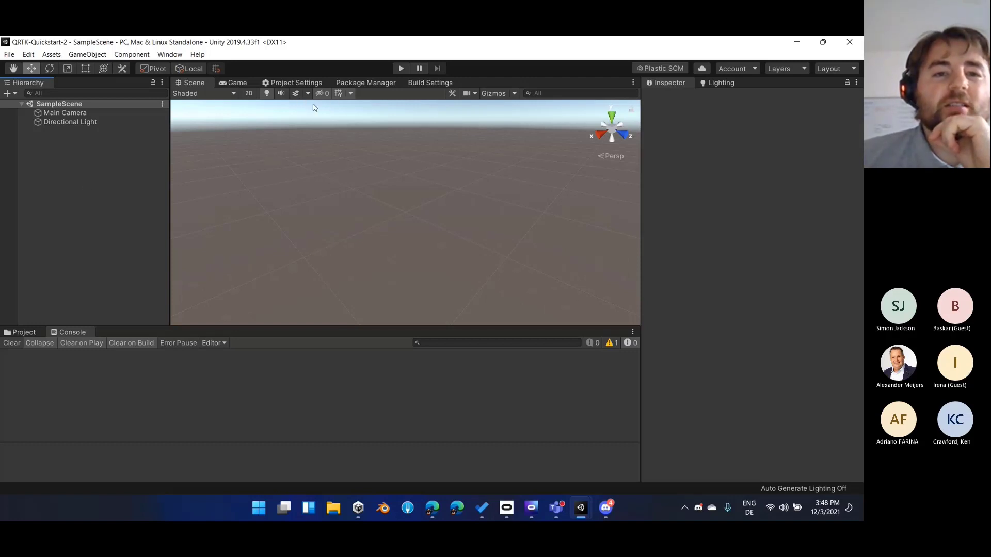
Look at the package sources offered by the Package Manager in the new Unity project
left_click(377, 84)
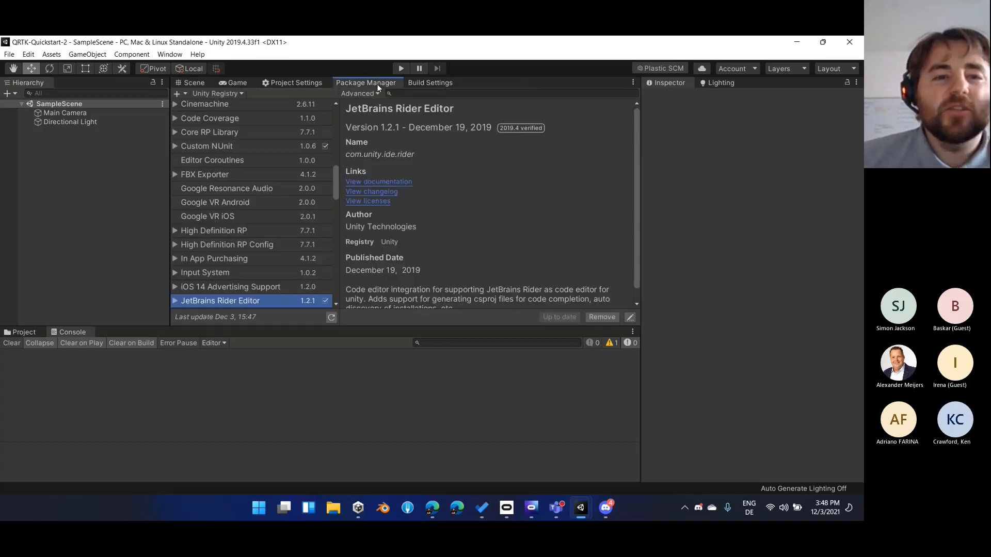
left_click(228, 93)
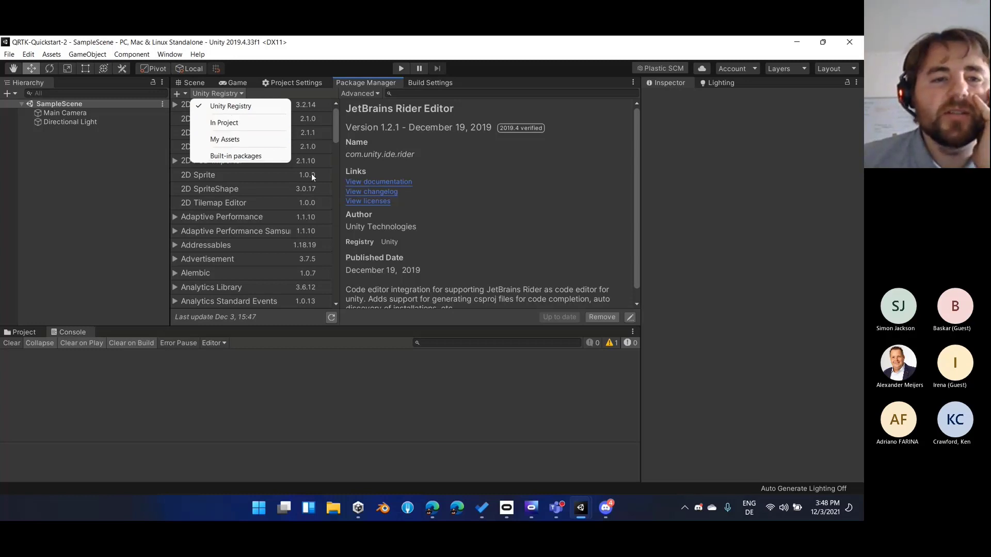
left_click(382, 158)
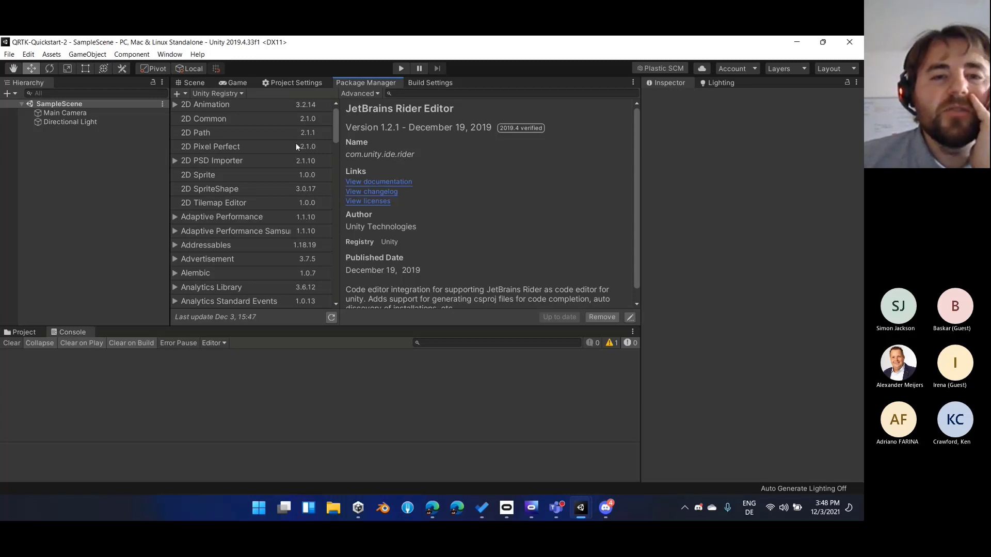
Open the Package Manager page of the project settings and go to the new scoped registry's name
left_click(292, 82)
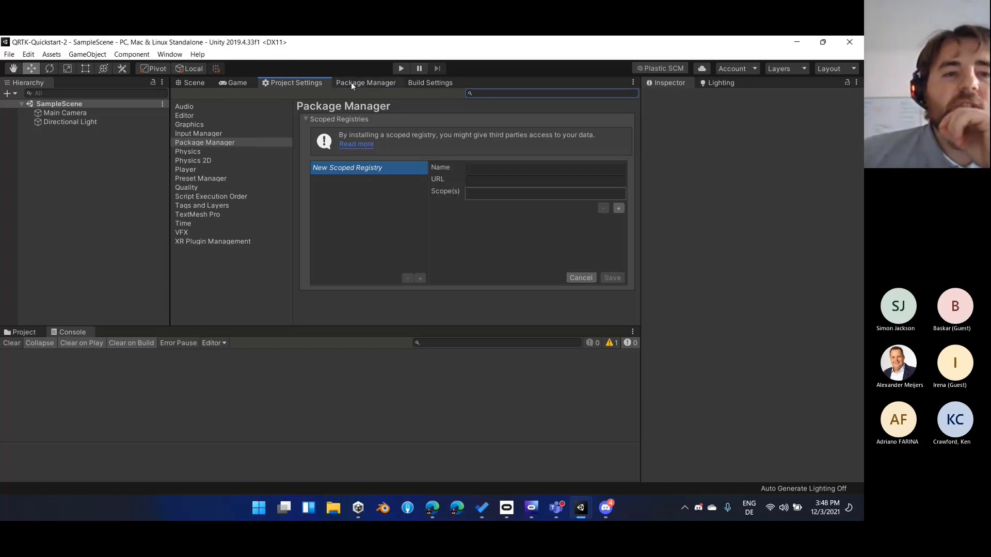
left_click(203, 148)
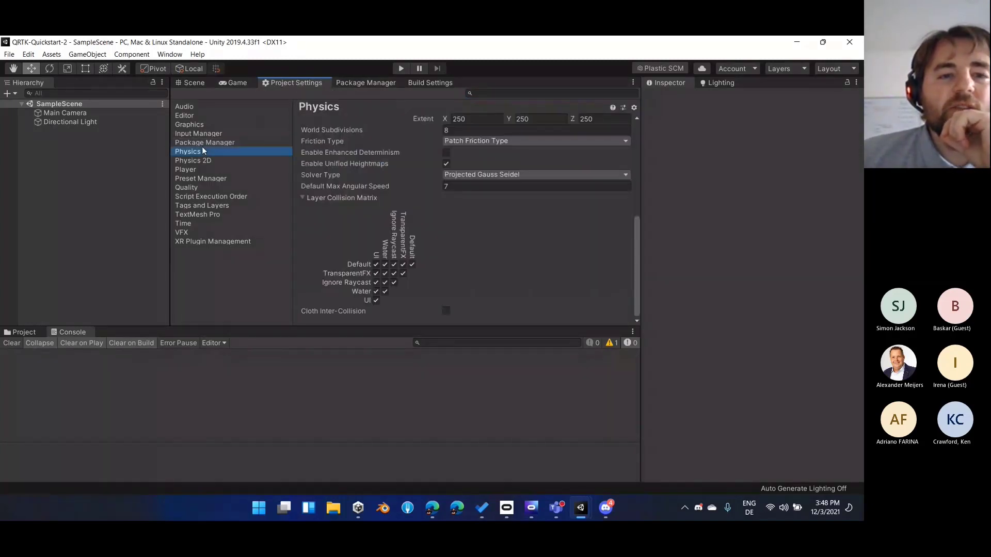
left_click(213, 146)
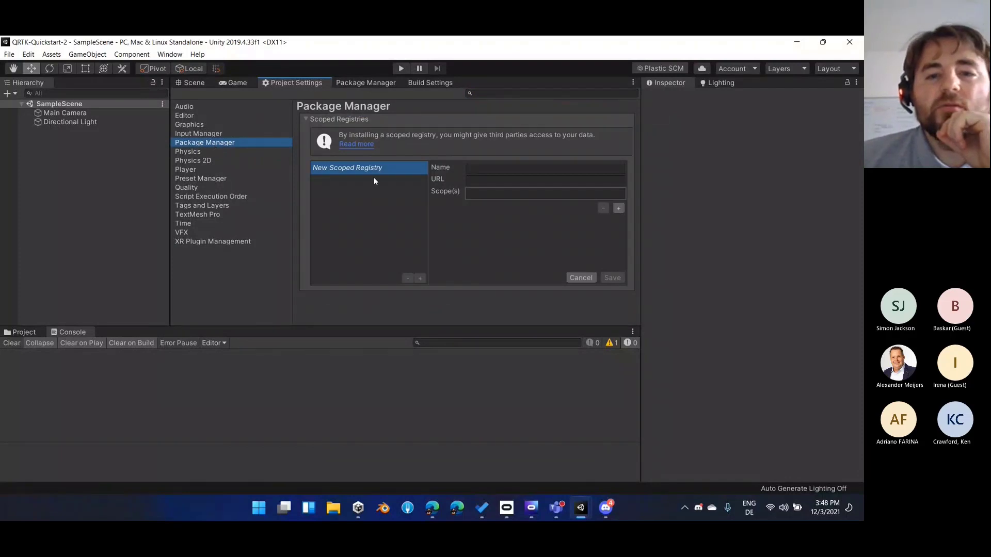
left_click(481, 166)
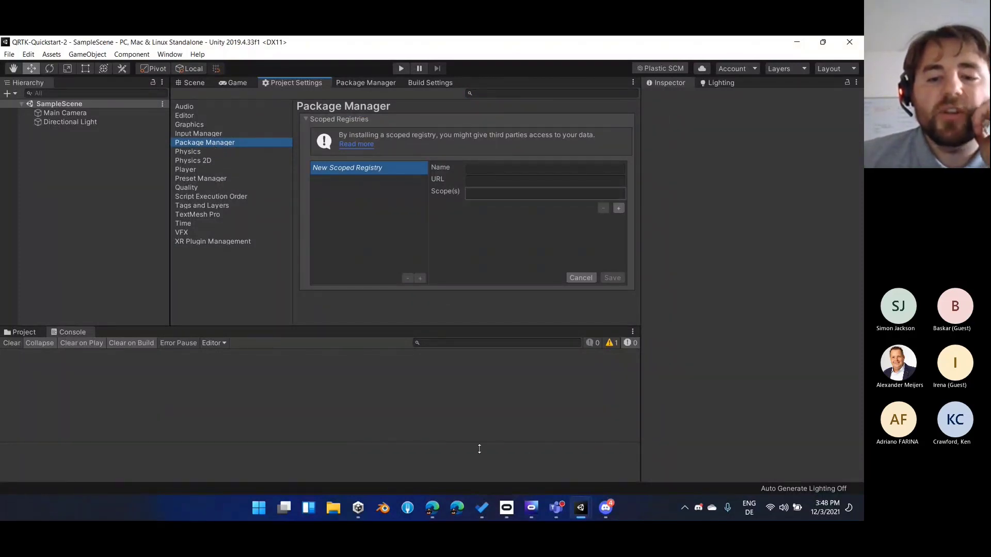
Switch to Edge and find the scoped registry details in the XRTK guide's Downloading the XRTK article
left_click(434, 508)
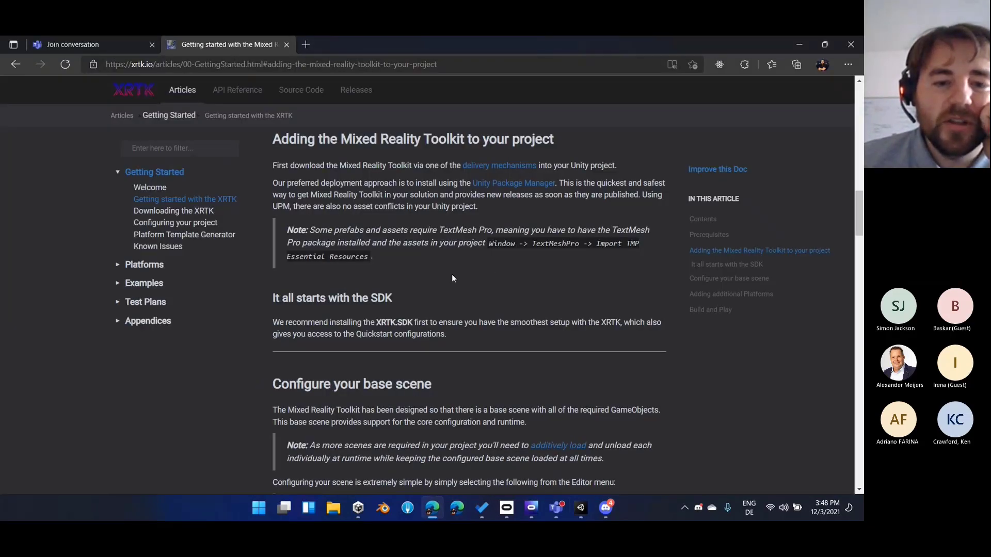
scroll(452, 279, "down", 4)
scroll(452, 278, "down", 9)
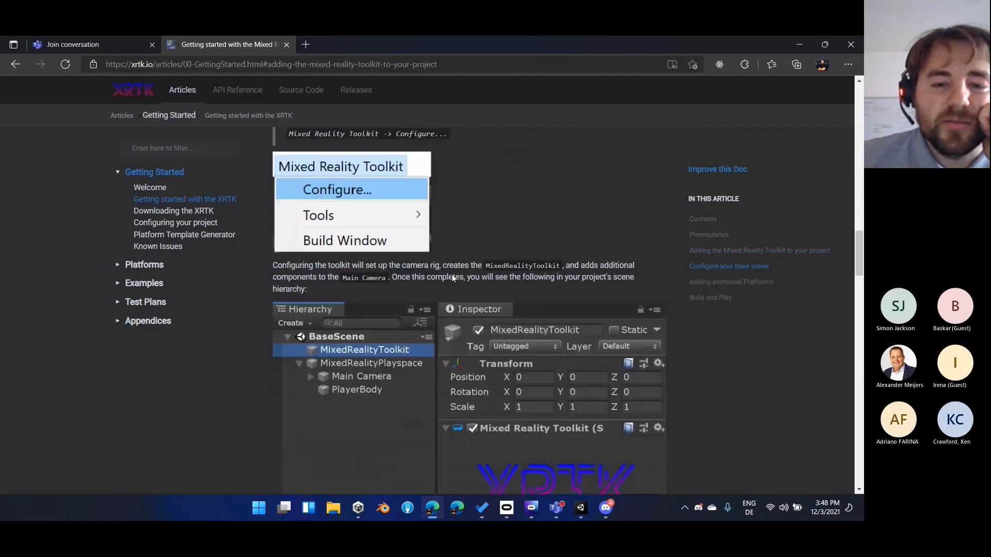
scroll(452, 275, "down", 8)
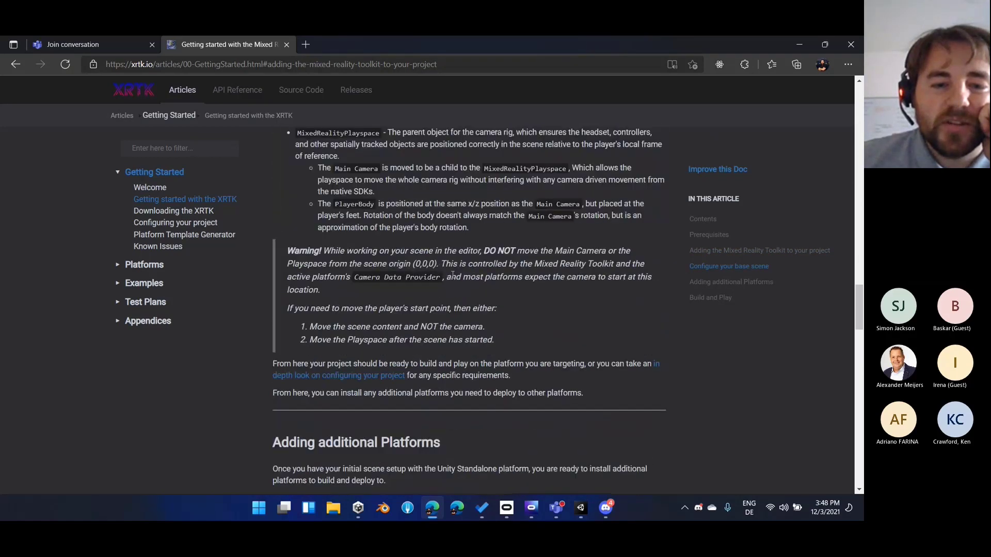
scroll(453, 276, "down", 10)
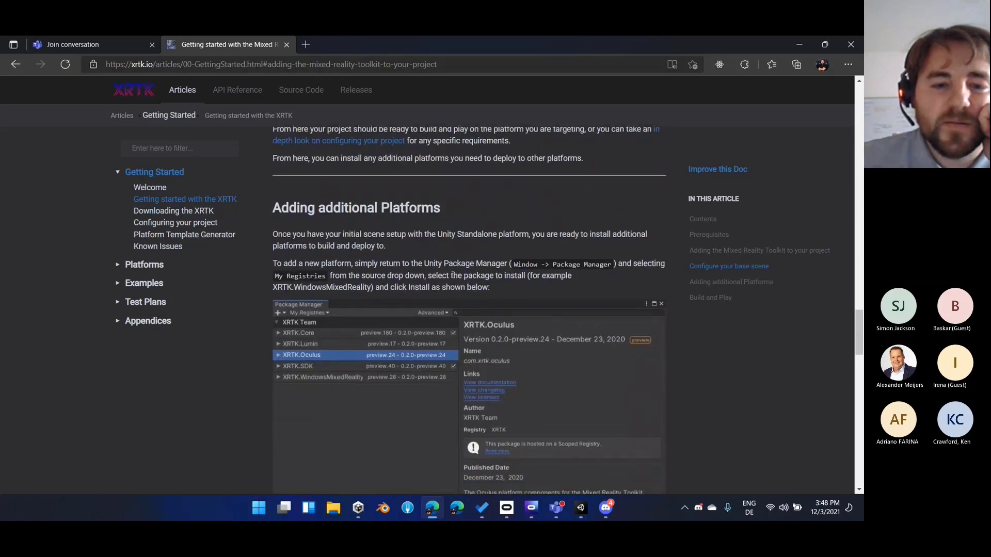
scroll(452, 278, "down", 10)
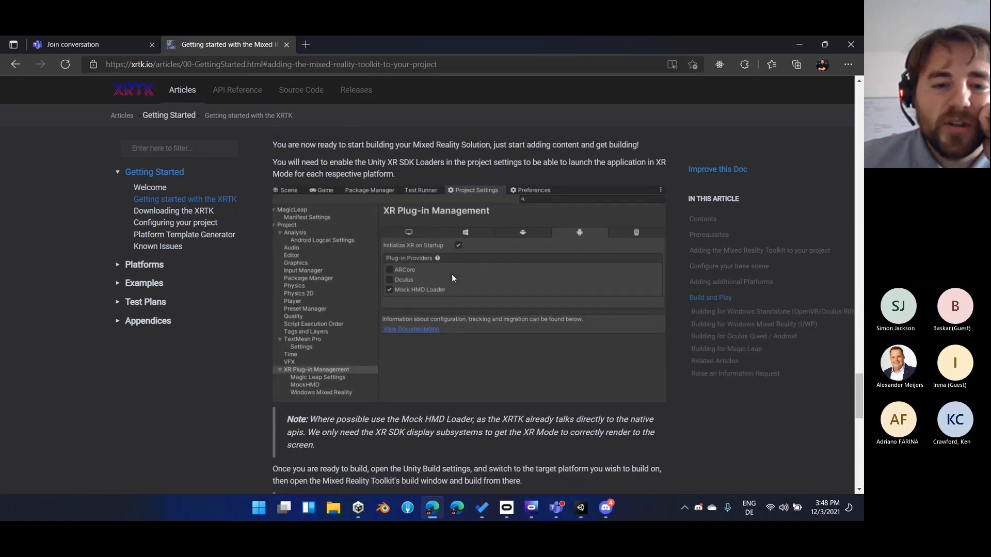
scroll(452, 276, "down", 4)
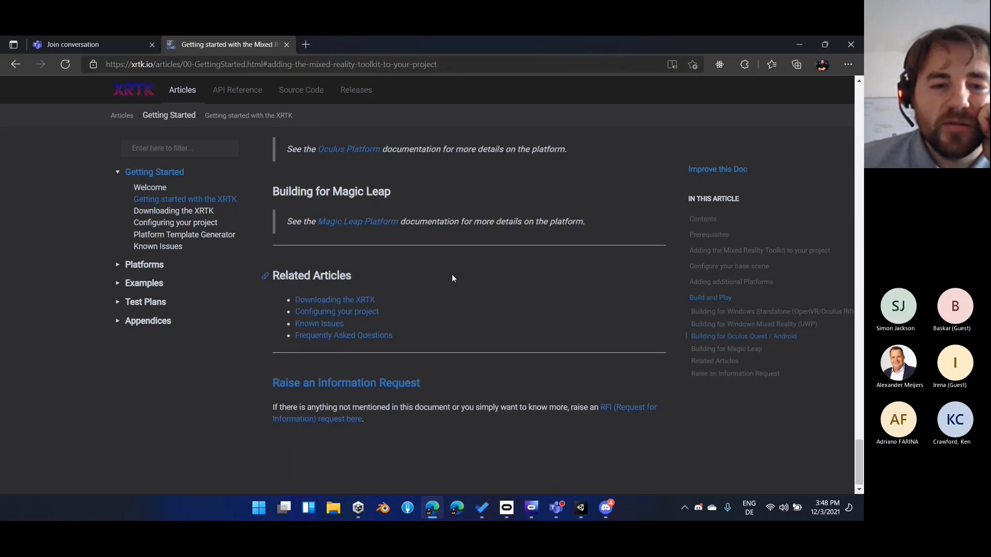
left_click(356, 299)
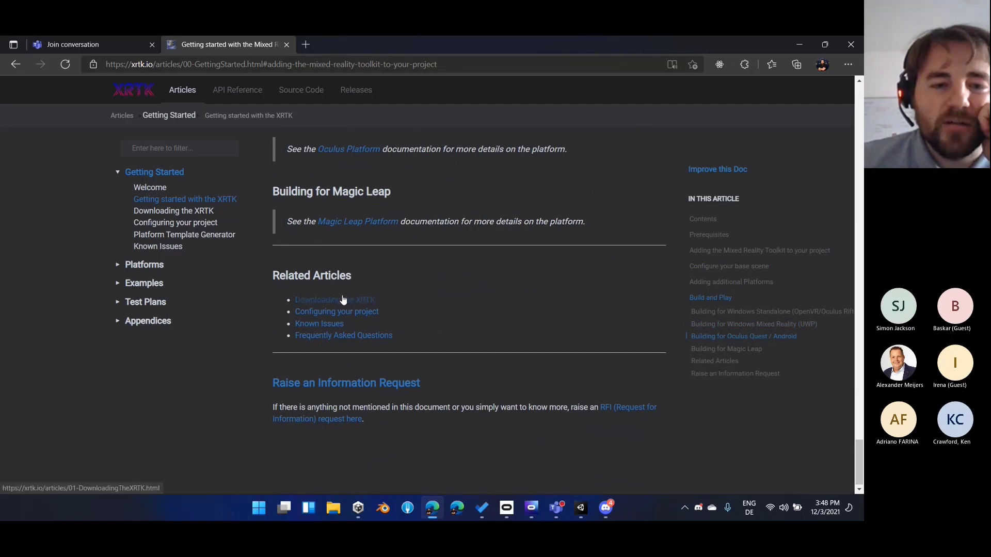
scroll(477, 350, "down", 7)
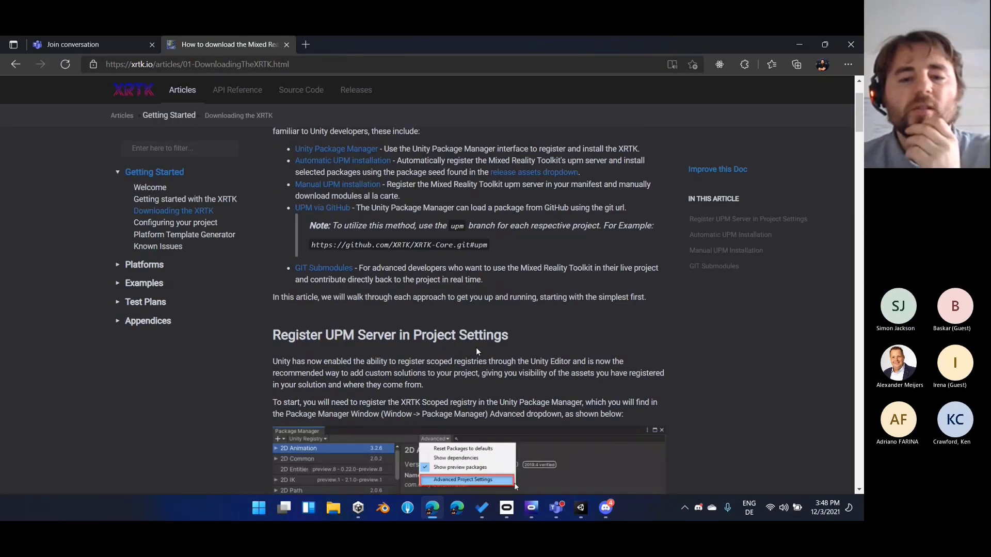
scroll(477, 352, "down", 4)
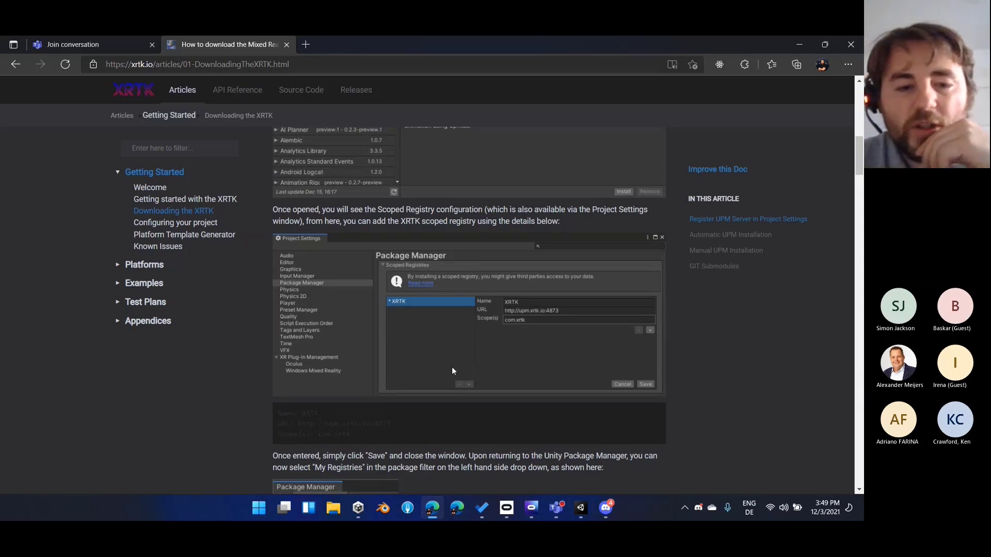
scroll(364, 392, "down", 2)
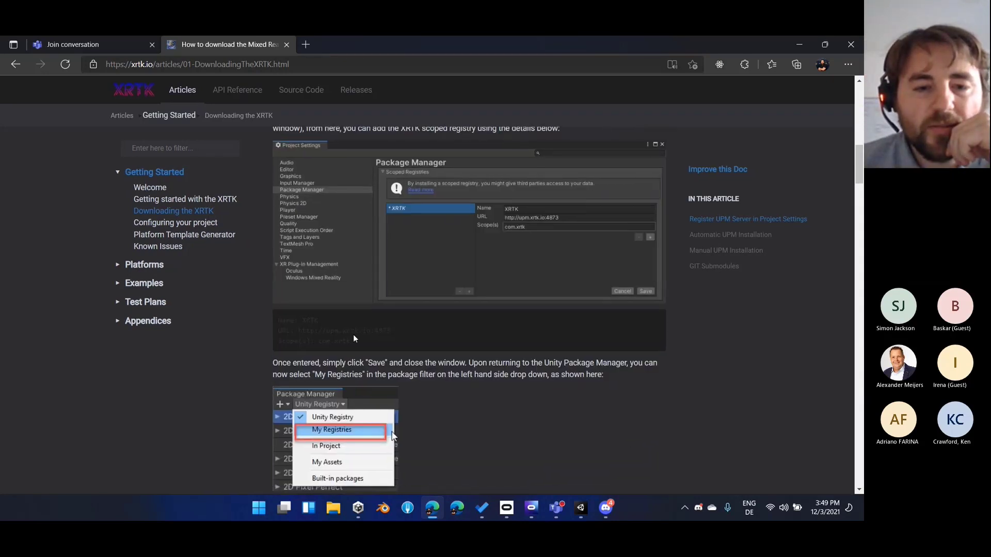
Copy the registry name XRTK from the guide into the new scoped registry's name in the Unity project
left_click_drag(354, 337, 339, 341)
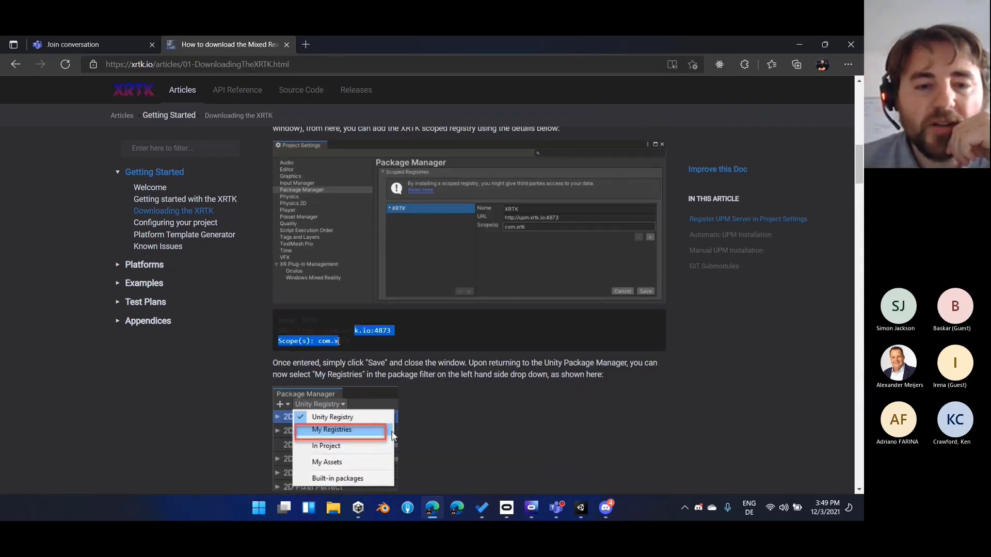
left_click(338, 341)
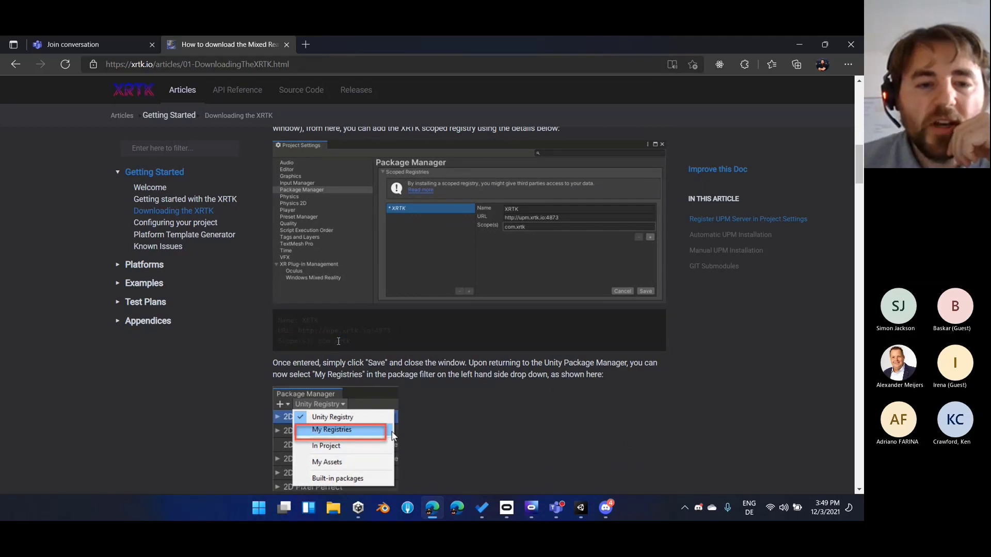
triple_click(311, 319)
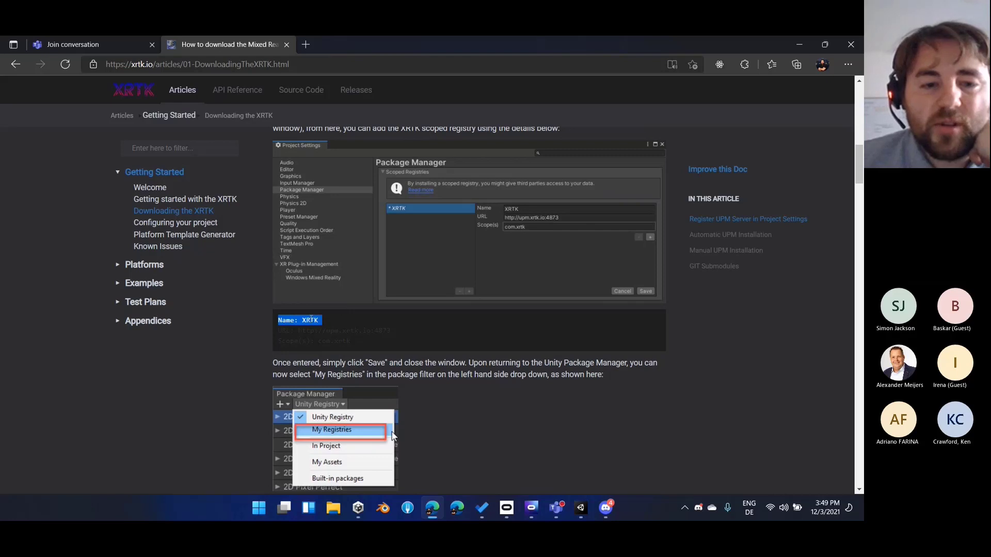
left_click(312, 320)
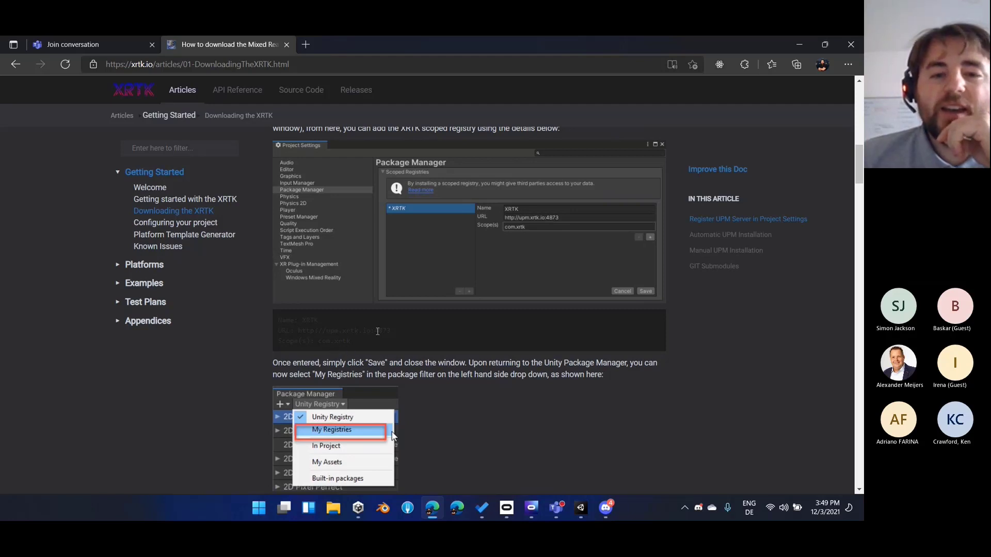
double_click(307, 319)
key("ctrl+c")
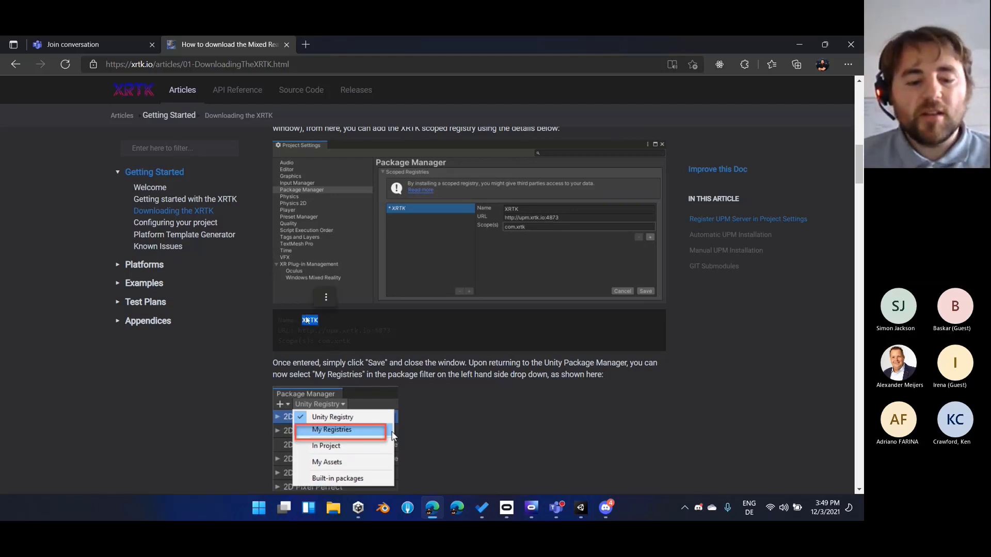
left_click(580, 505)
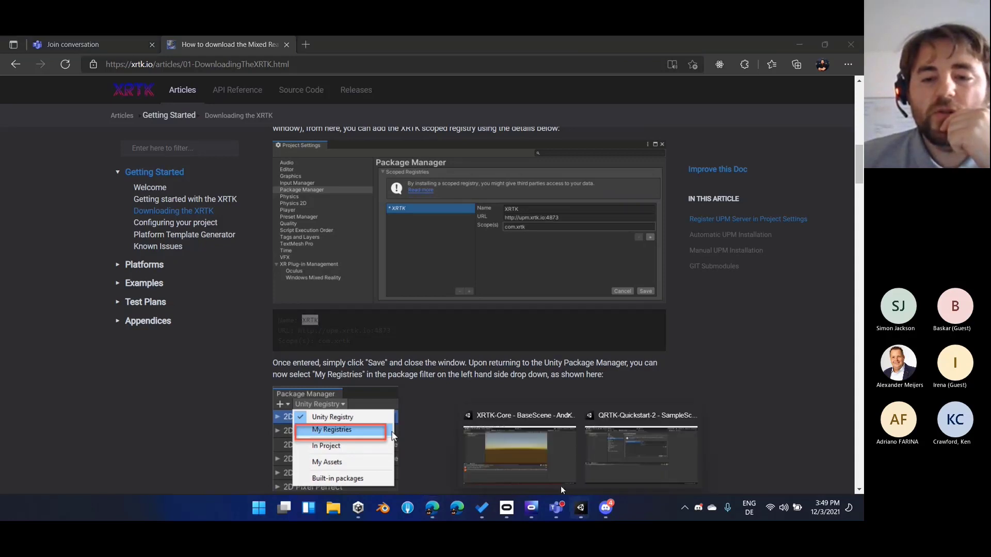
left_click(605, 453)
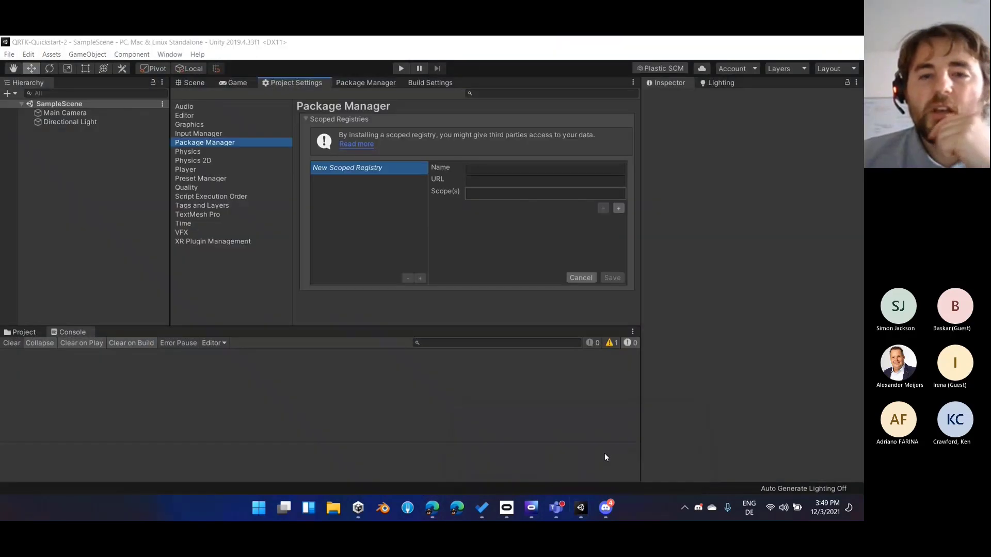
left_click(511, 168)
key("ctrl+v")
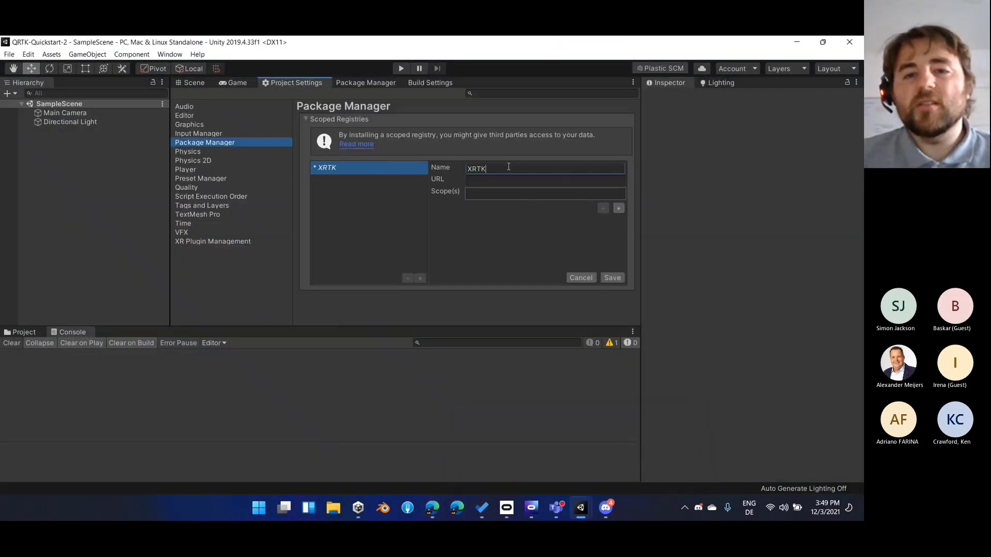
left_click(434, 506)
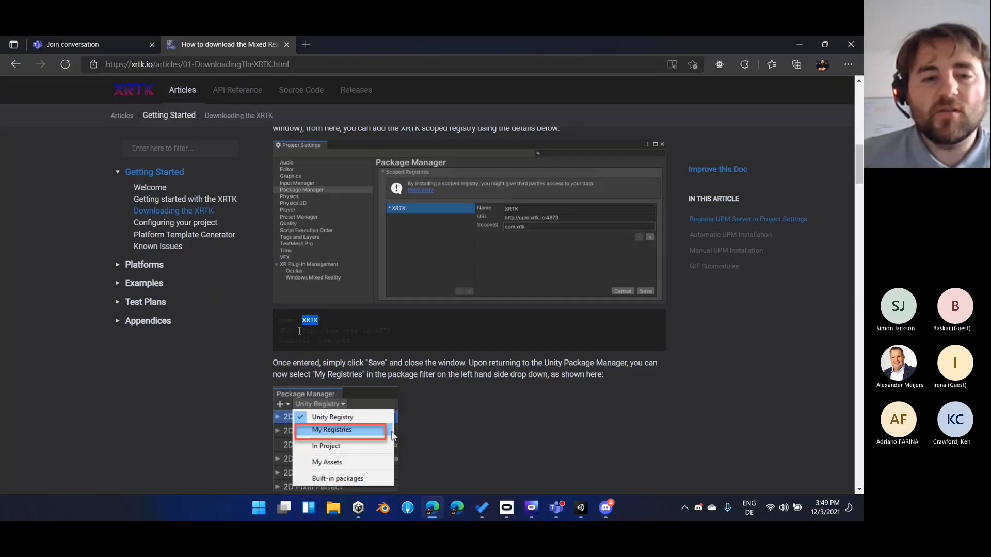
left_click_drag(297, 330, 392, 331)
key("ctrl+c")
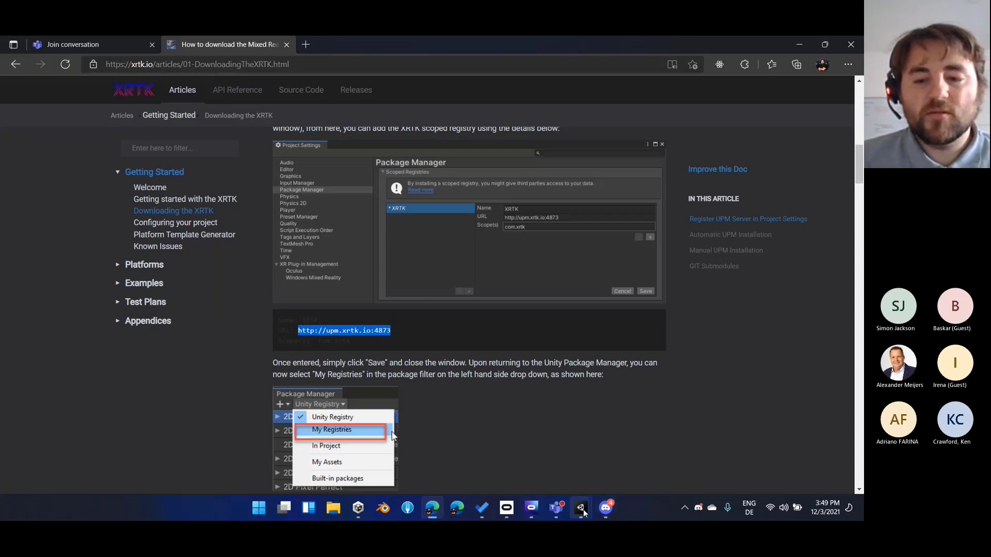
mouse_move(581, 508)
left_click(596, 478)
key("Tab")
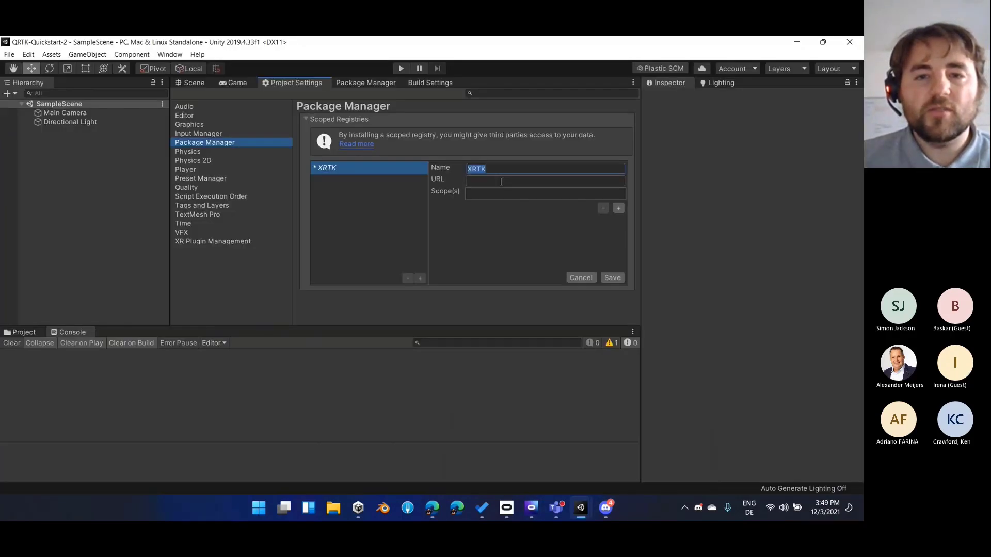
key("ctrl+v")
Copy com.xrtk from the guide as the registry's scope in the QRTK-Quickstart-2 project and save the scoped registry
mouse_move(432, 508)
left_click(433, 446)
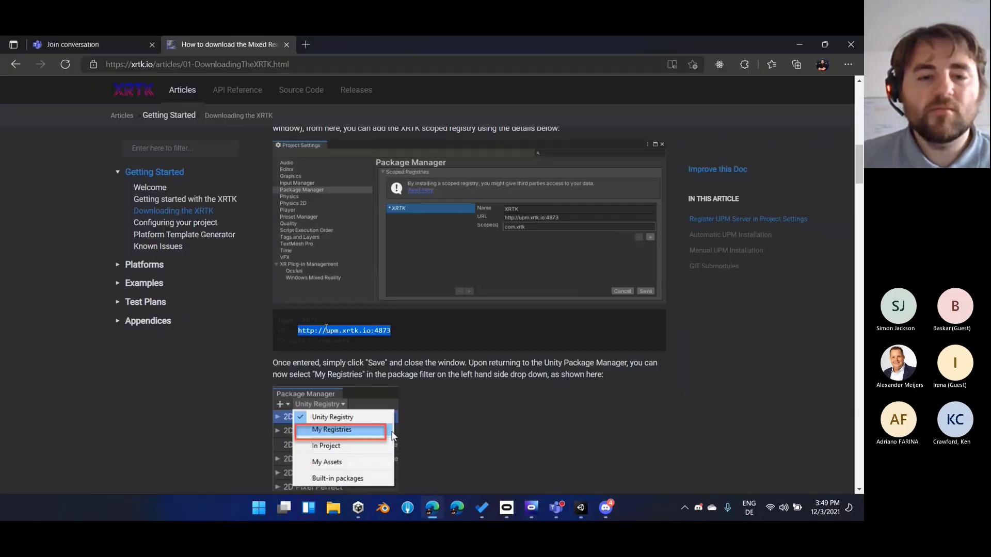
left_click_drag(317, 341, 350, 340)
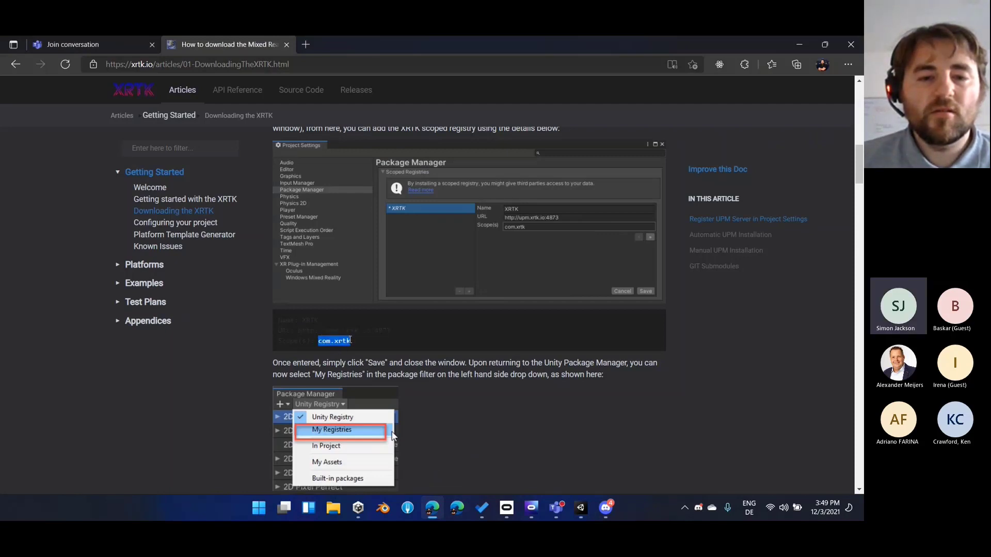
left_click(580, 508)
left_click(549, 471)
left_click(580, 508)
left_click(612, 471)
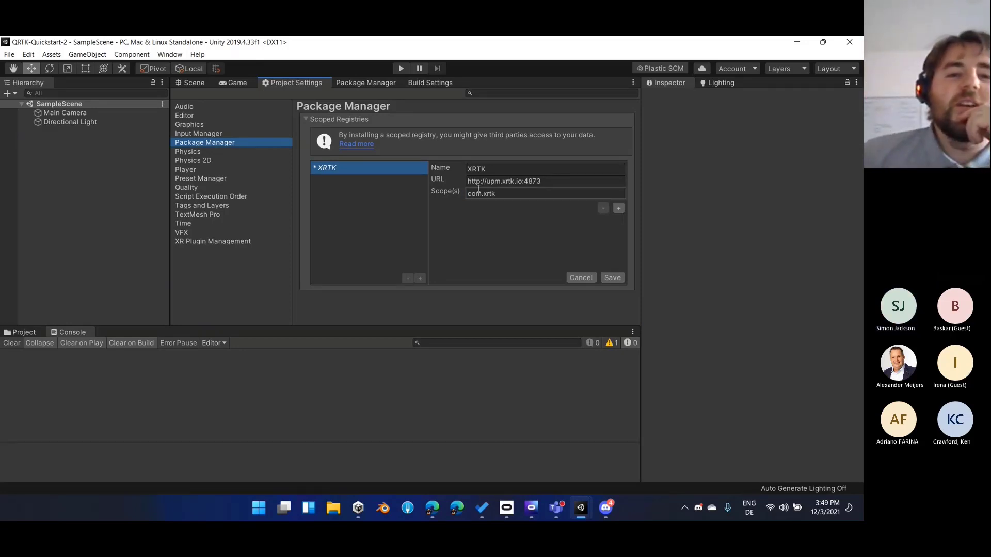
left_click(612, 278)
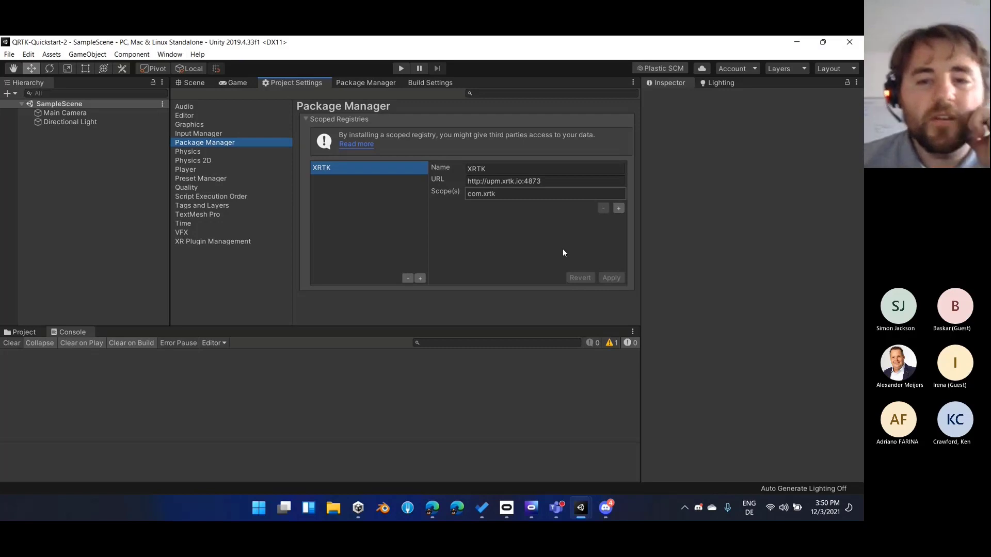
Return to the Package Manager and check whether its package sources include the saved registry
left_click(283, 133)
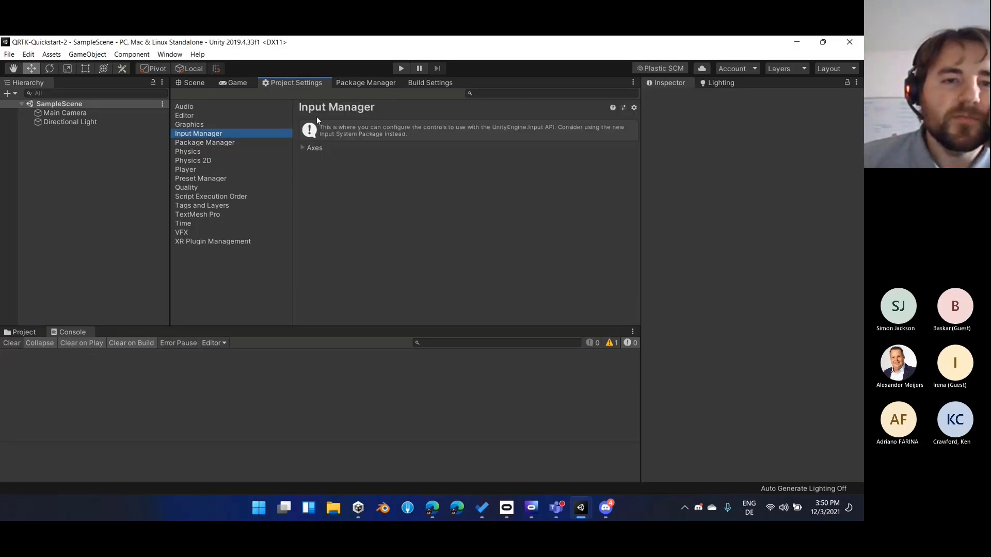
left_click(364, 82)
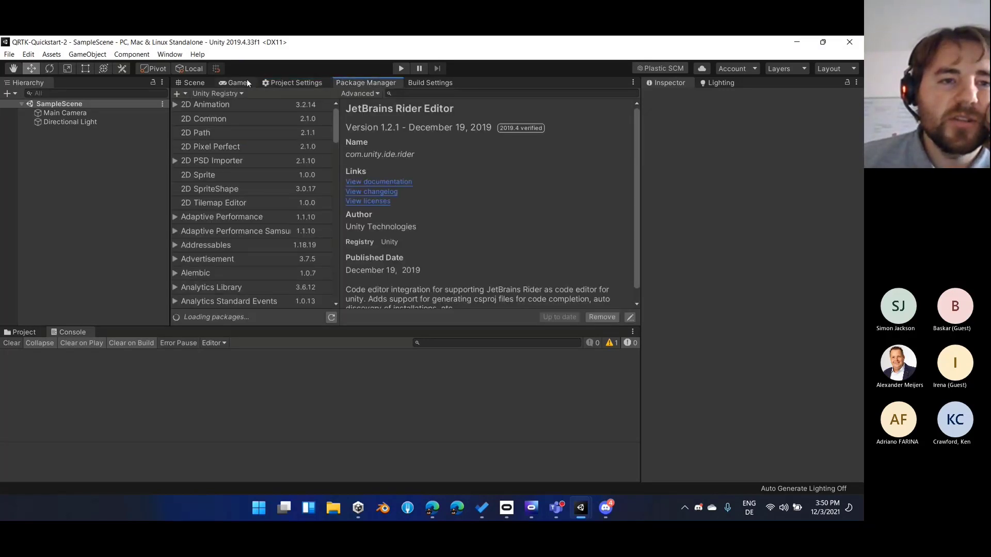
left_click(232, 94)
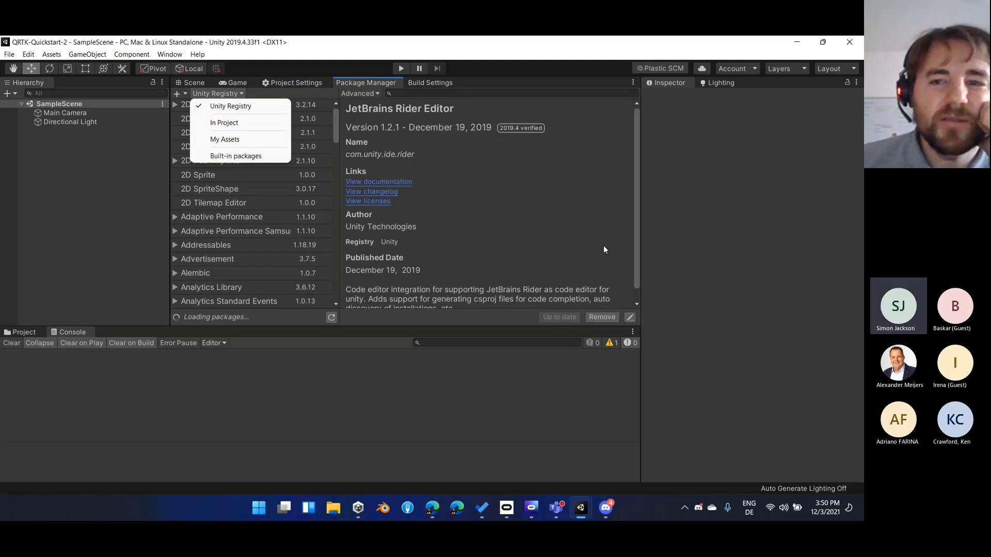
Show the project's Packages folder in File Explorer and open its manifest.json in Visual Studio Code
left_click(37, 333)
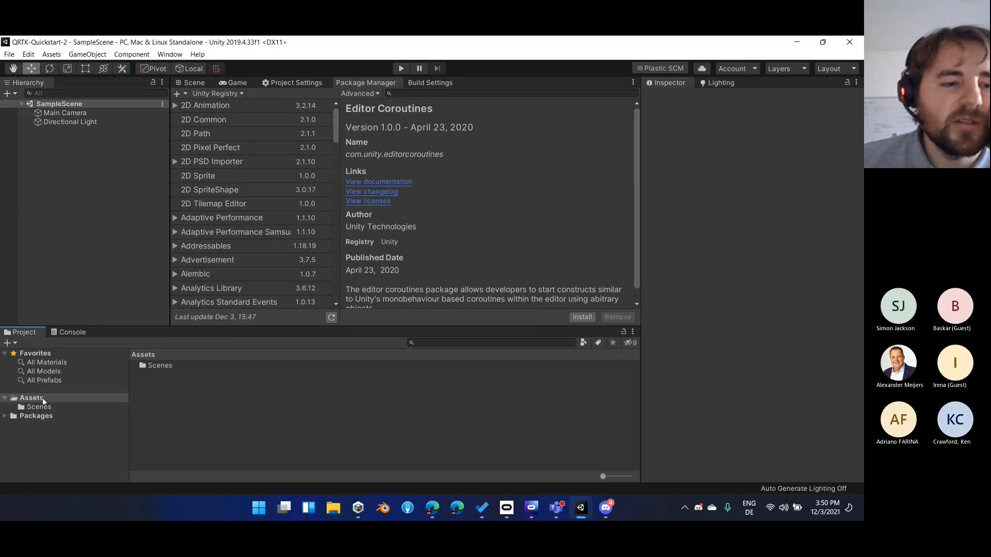
left_click(43, 419)
right_click(66, 417)
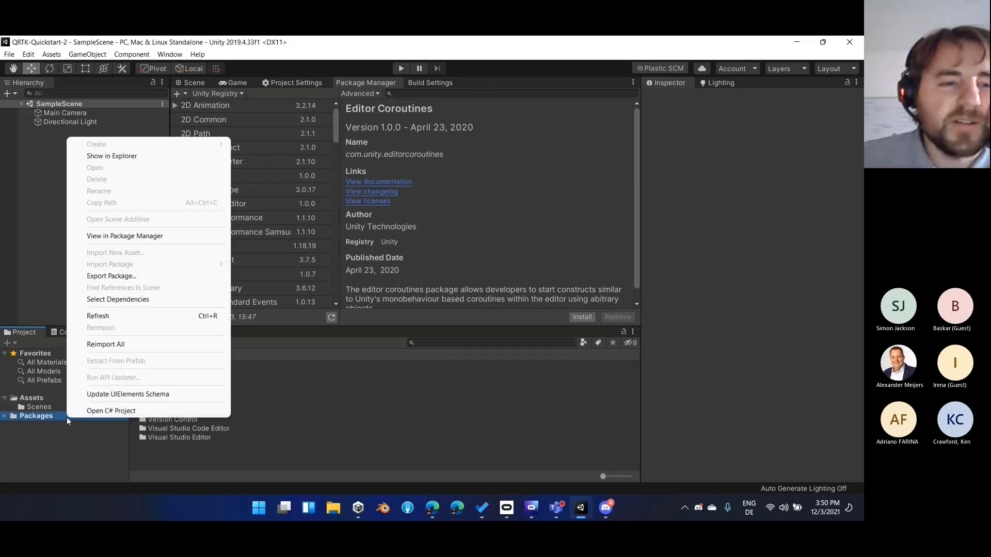
left_click(180, 155)
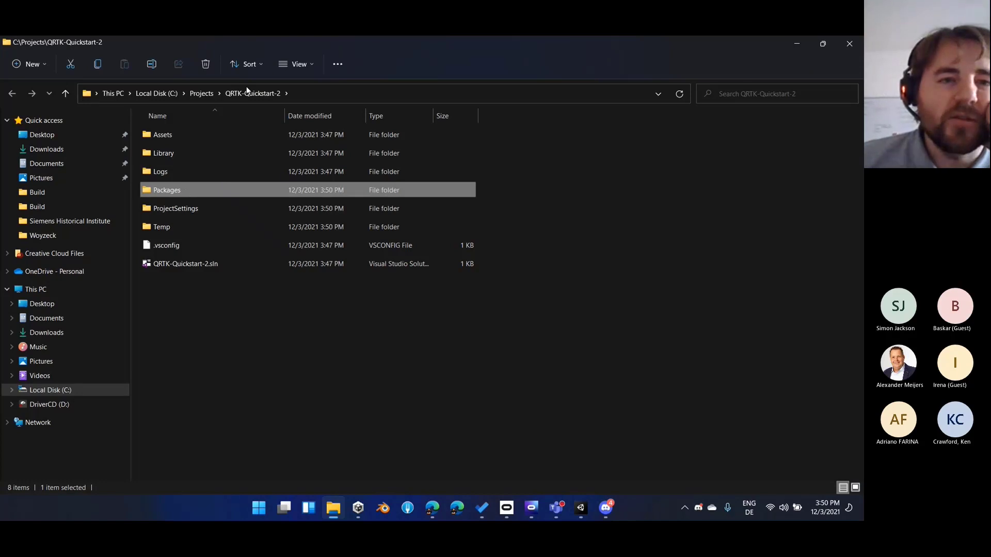
double_click(180, 190)
double_click(190, 129)
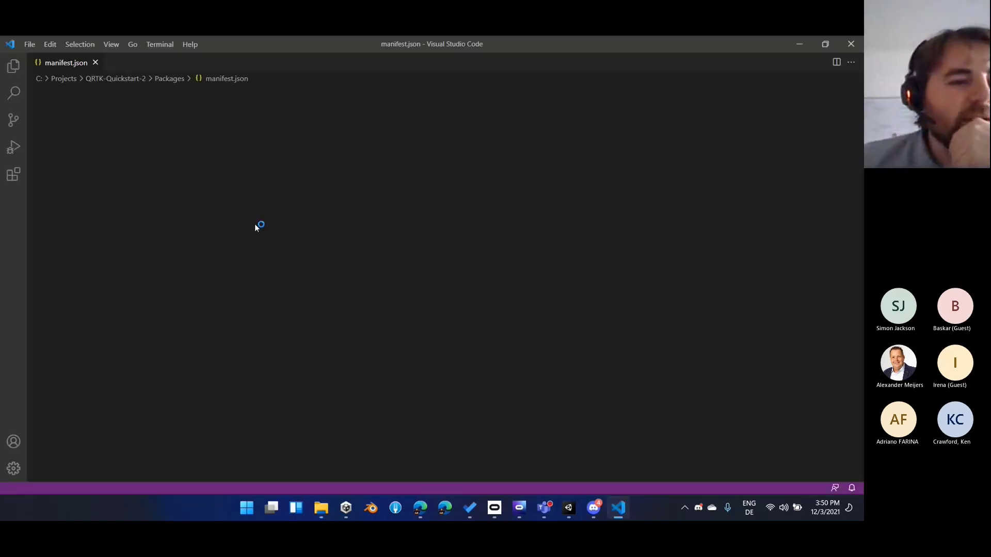
Examine the scopedRegistries entry in manifest.json and close the file
scroll(235, 251, "down", 2)
scroll(235, 251, "down", 4)
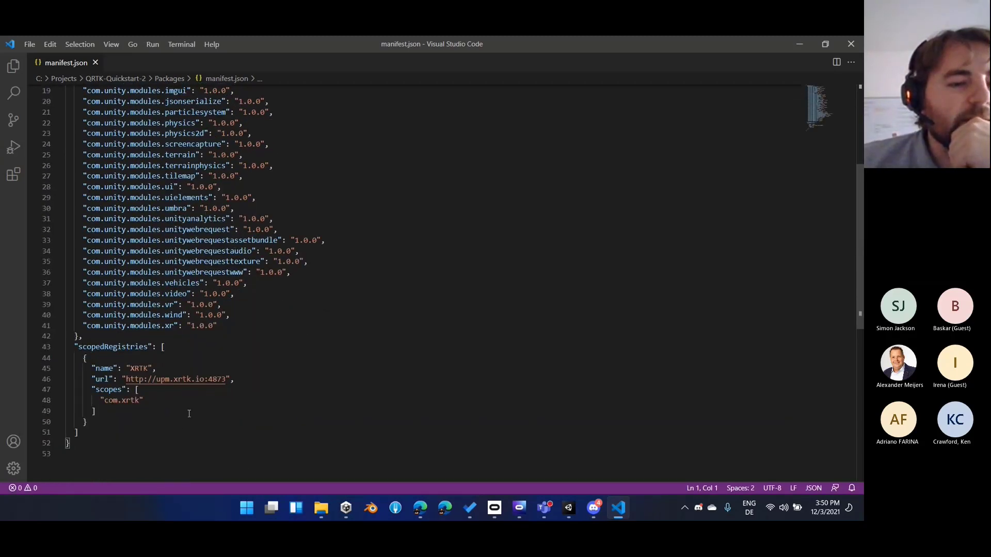
left_click(207, 432)
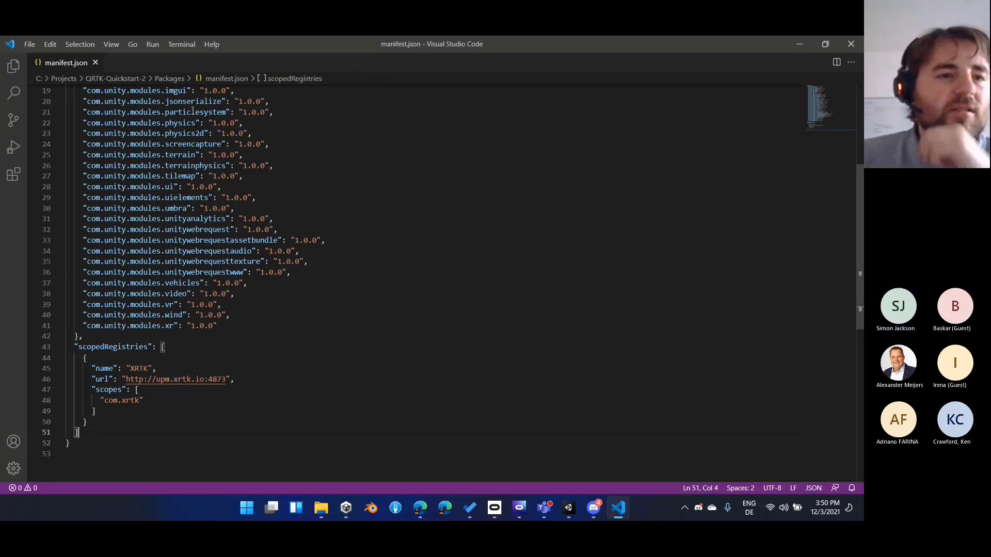
left_click(95, 62)
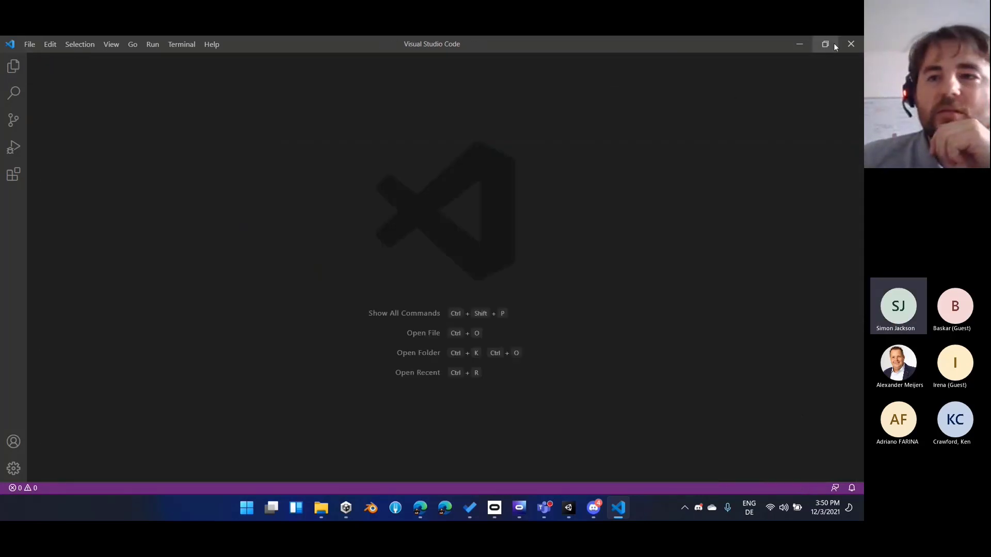
Close Visual Studio Code and the Packages folder window, and list the packages from My Registries in the Package Manager
left_click(851, 44)
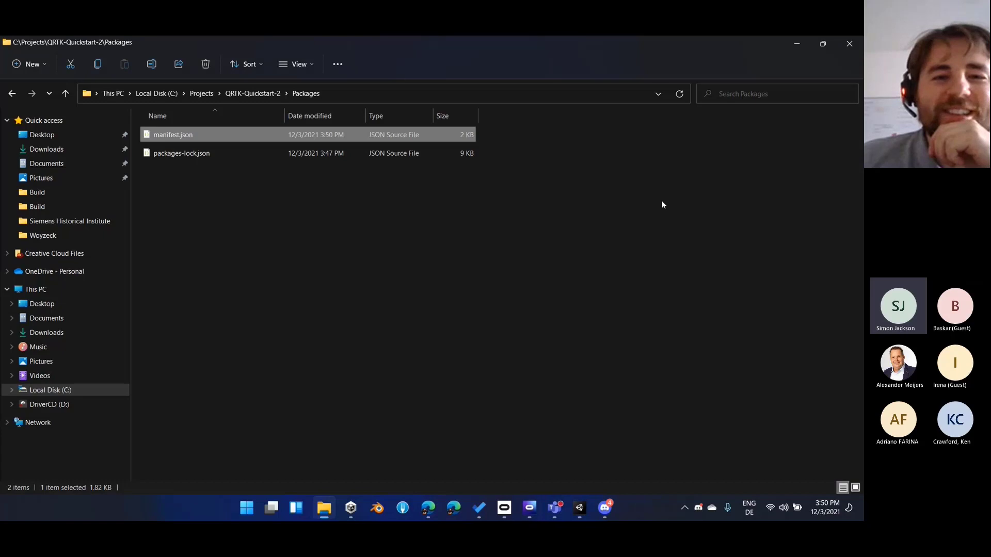
left_click(850, 43)
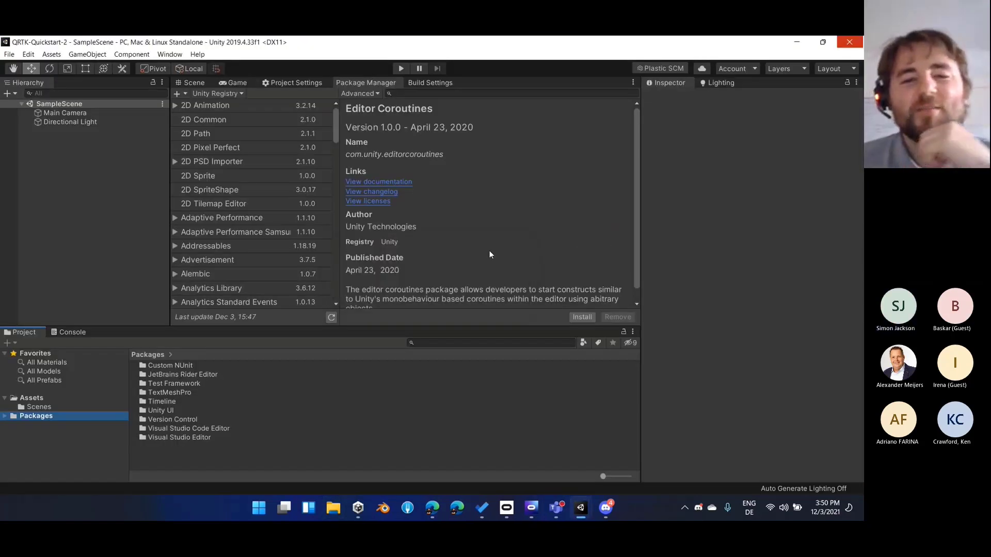
left_click(216, 94)
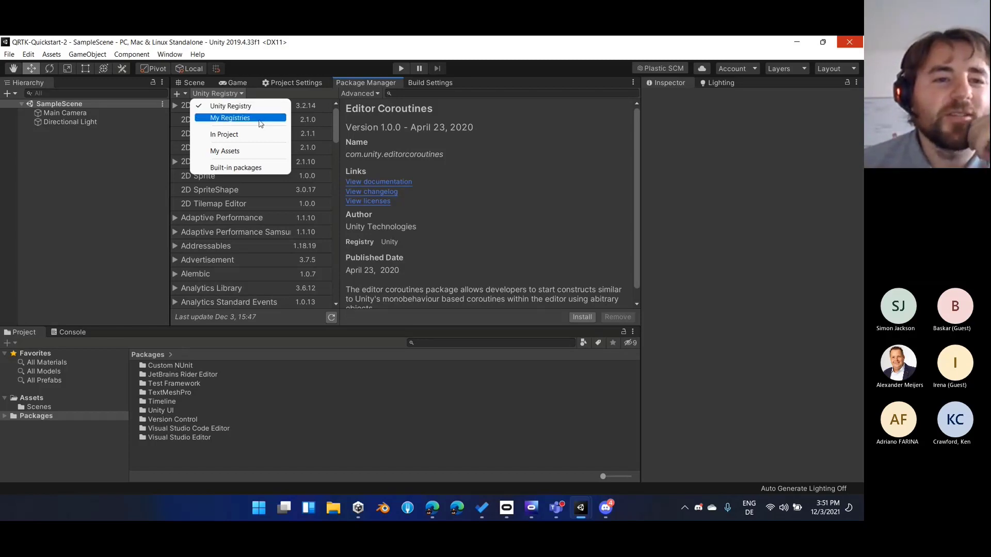
left_click(229, 119)
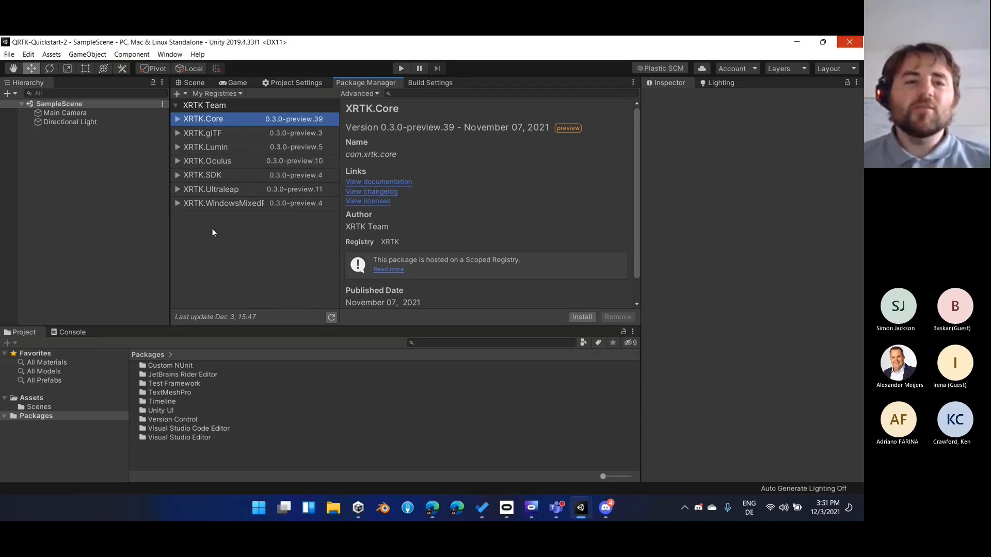
Install the XRTK.Oculus package, accepting the import of the Text Mesh Pro essential resources and acknowledging the data provider notice
left_click(293, 167)
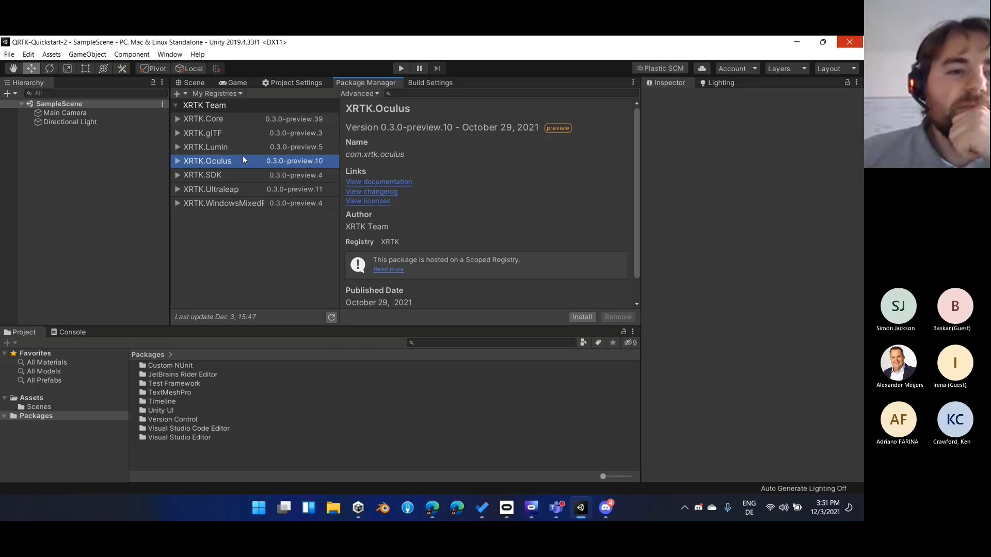
left_click(217, 176)
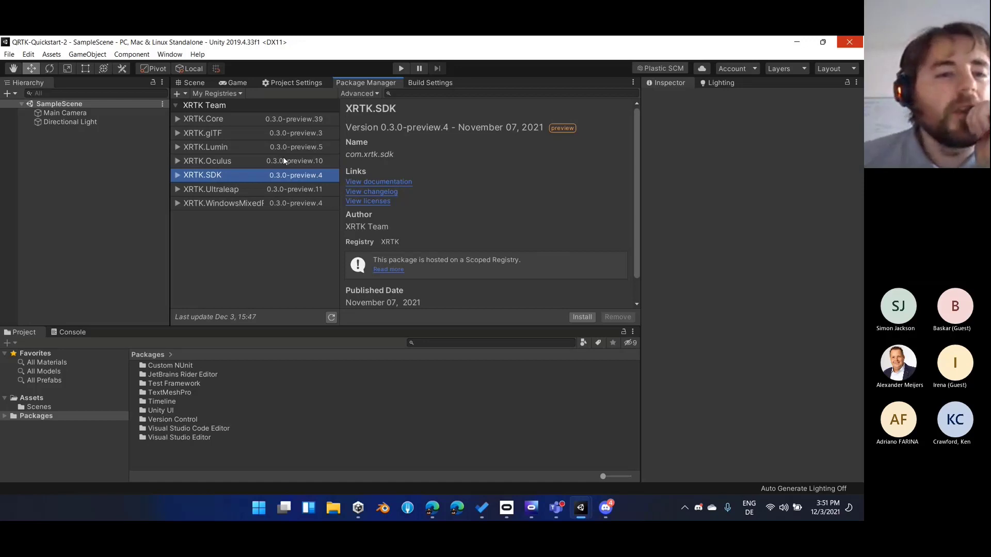
left_click(247, 164)
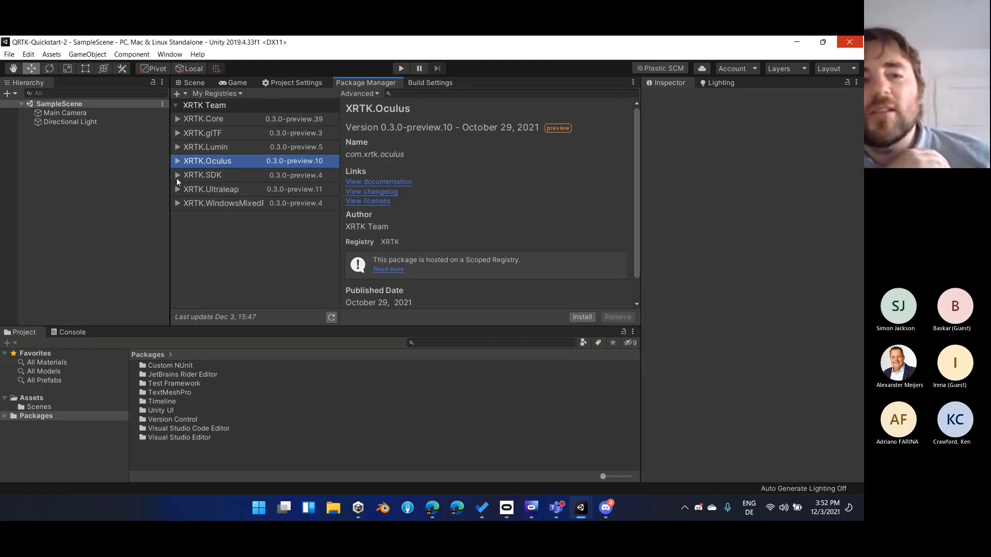
left_click(577, 318)
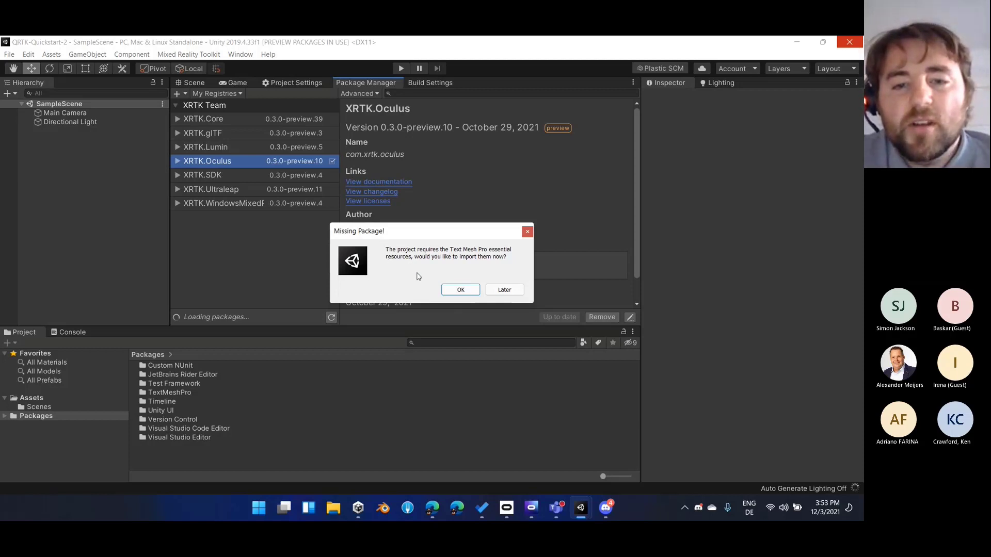
left_click(457, 290)
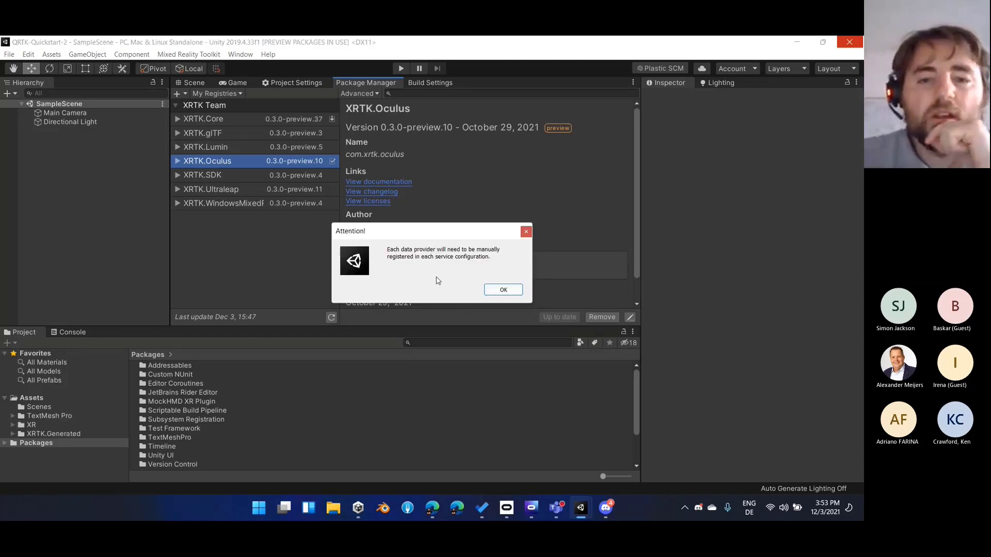
left_click(508, 291)
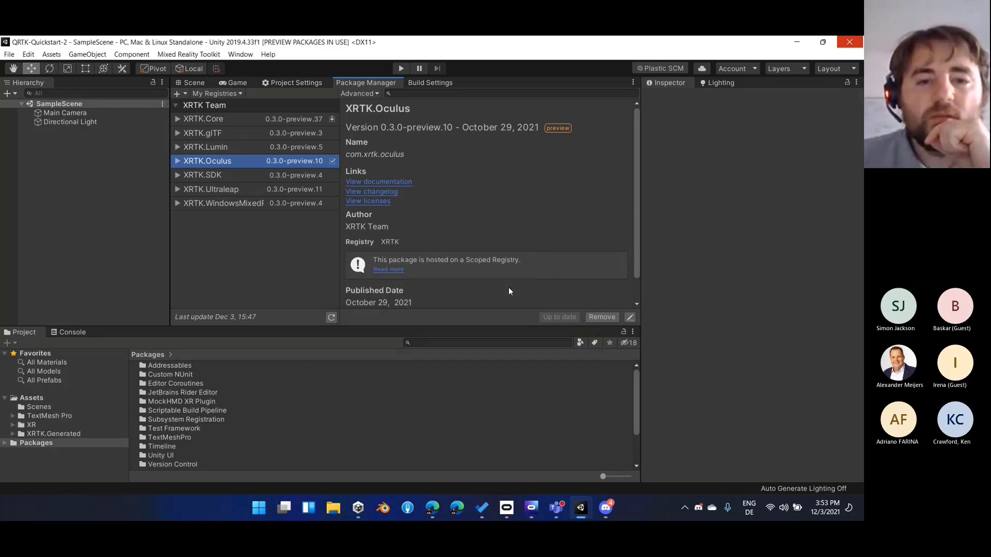
Install the XRTK.SDK package and update XRTK.Core to 0.3.0-preview.39
left_click(268, 178)
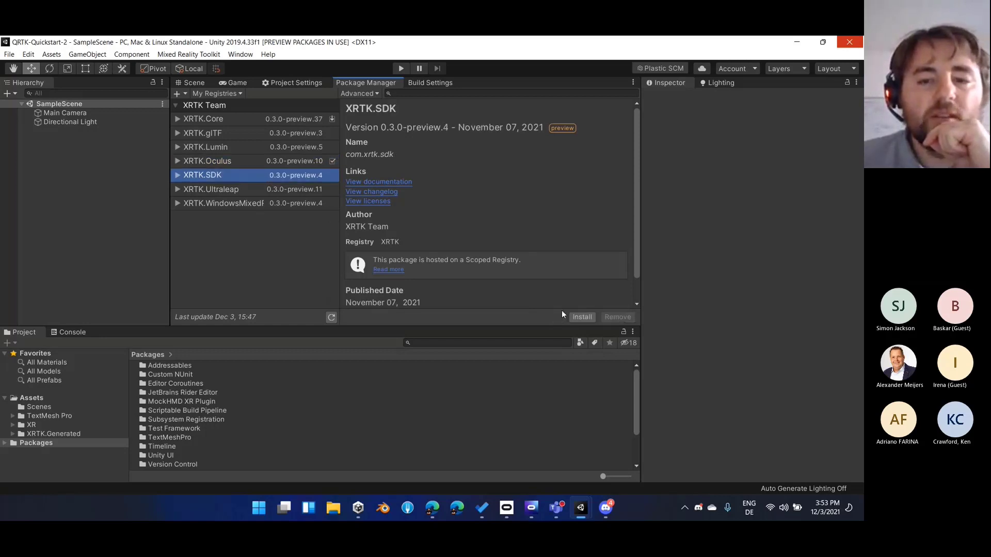
left_click(574, 315)
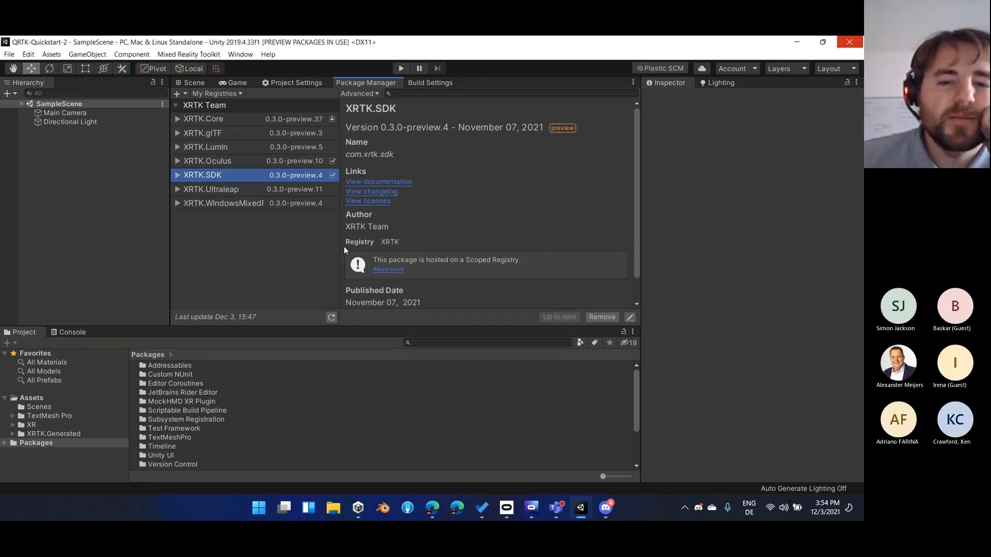
left_click(300, 124)
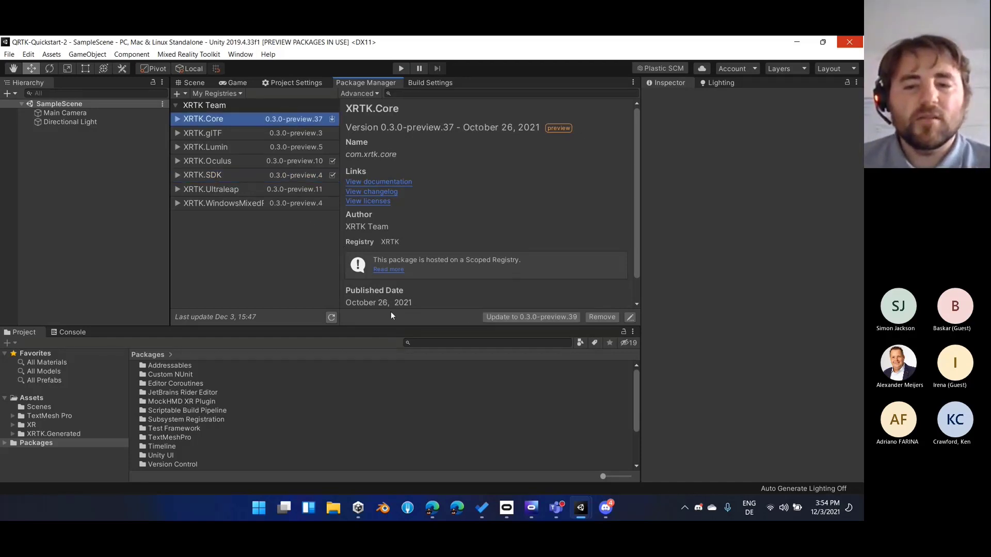
left_click(494, 318)
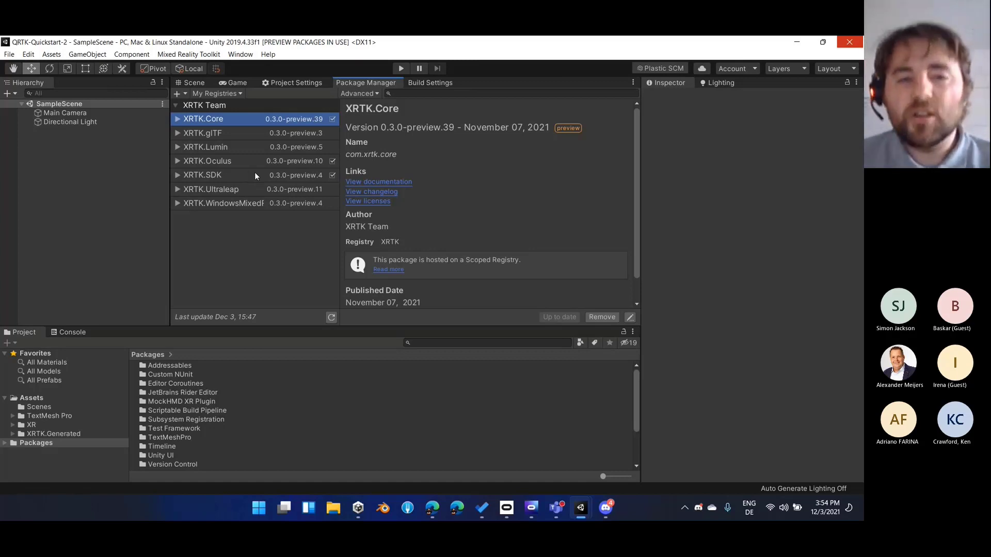
left_click(247, 161)
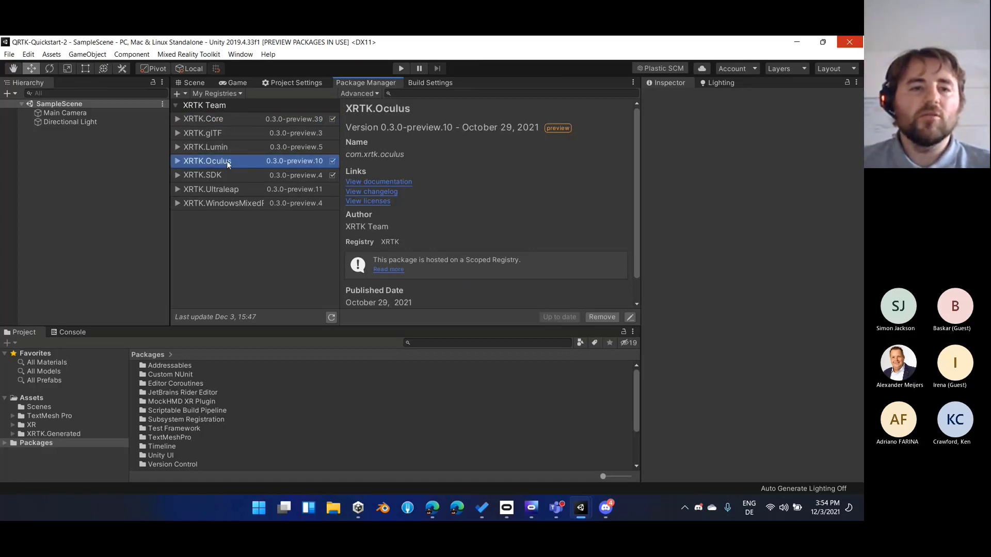
Show the Scene view and examine the XRTK.Generated assets, including the Prefabs folder inside SDK
left_click(197, 85)
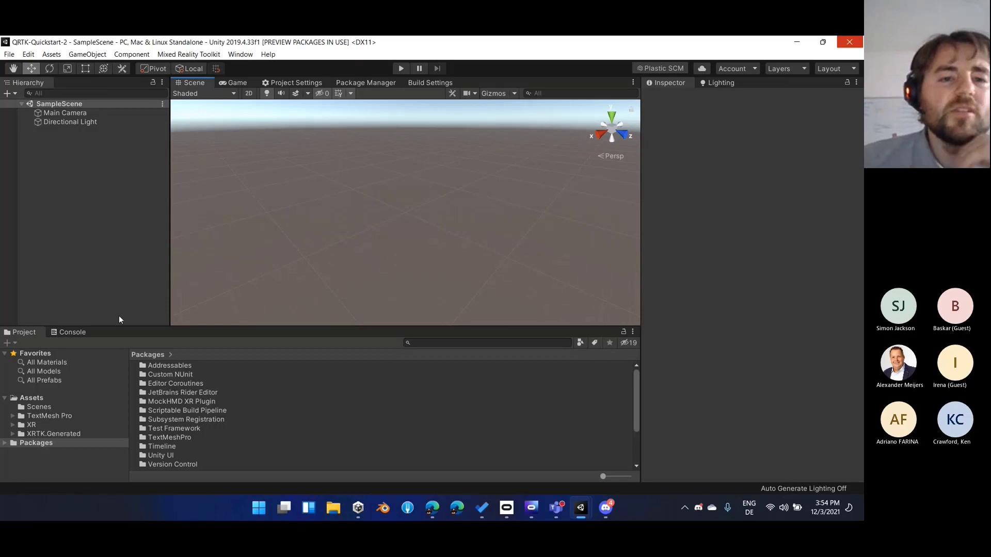
left_click(70, 433)
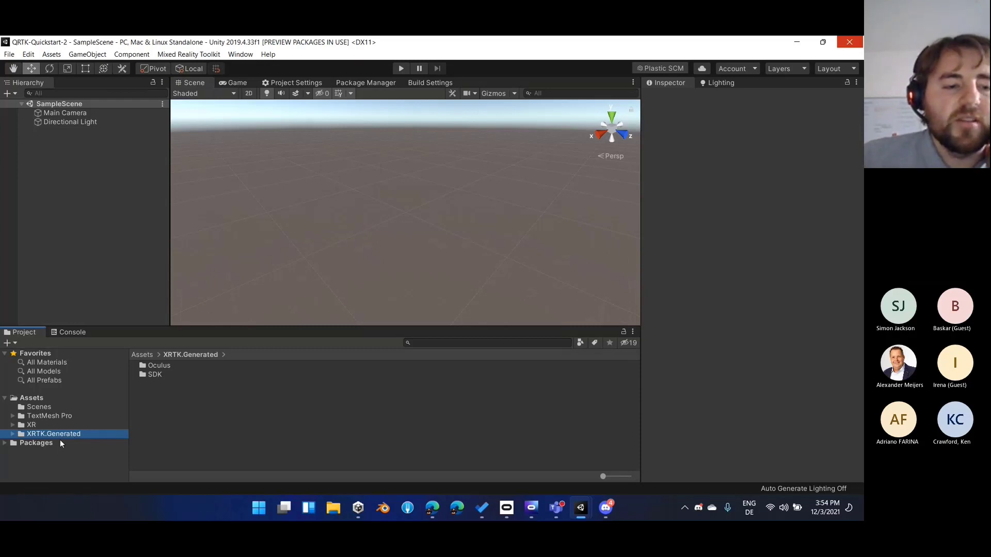
double_click(163, 372)
left_click(163, 371)
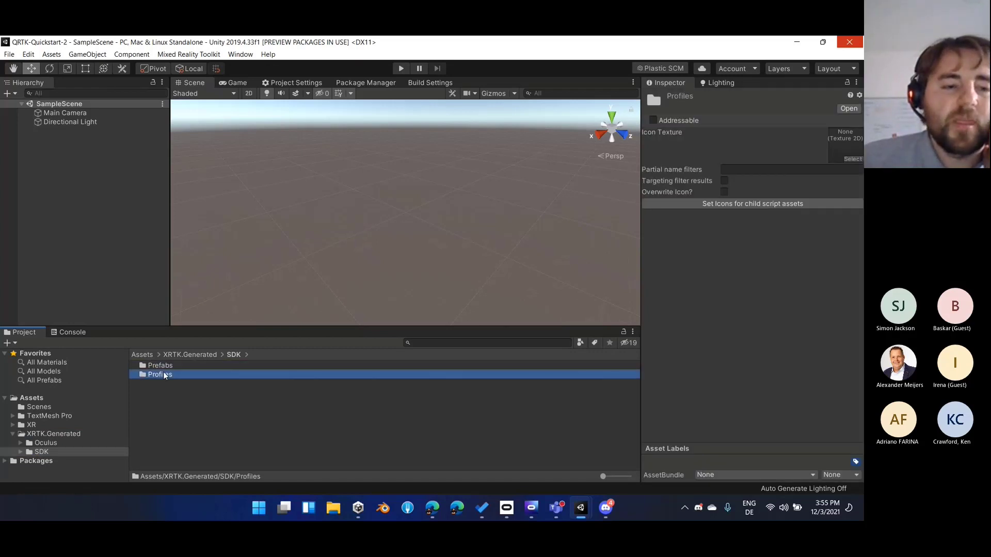
double_click(163, 370)
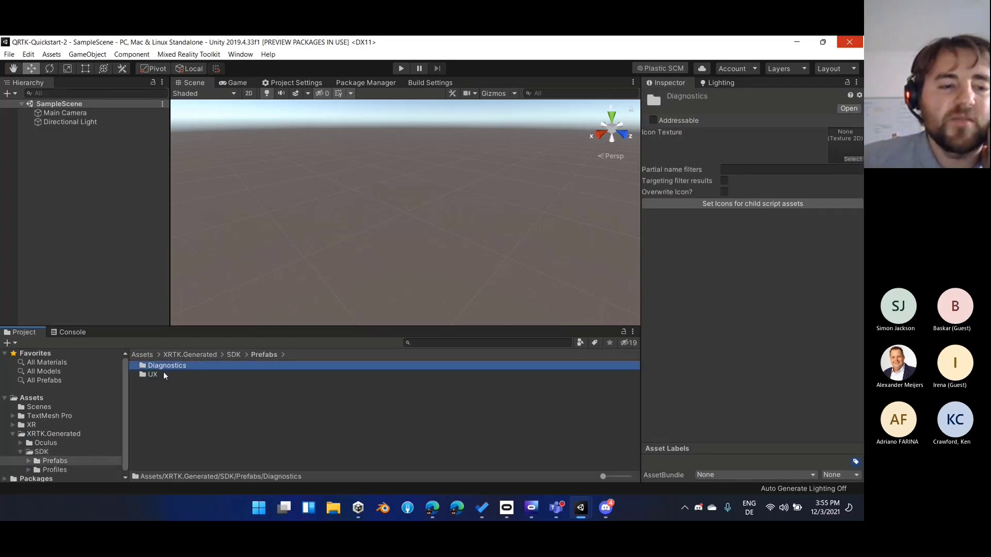
left_click(163, 373)
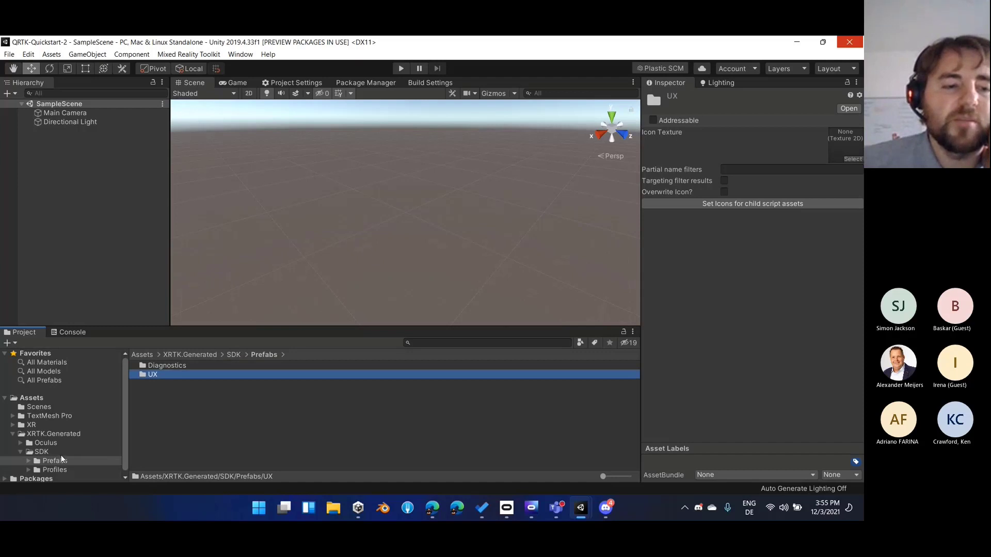
double_click(190, 366)
left_click(190, 366)
key("BackSpace")
key("BackSpace")
key("BackSpace")
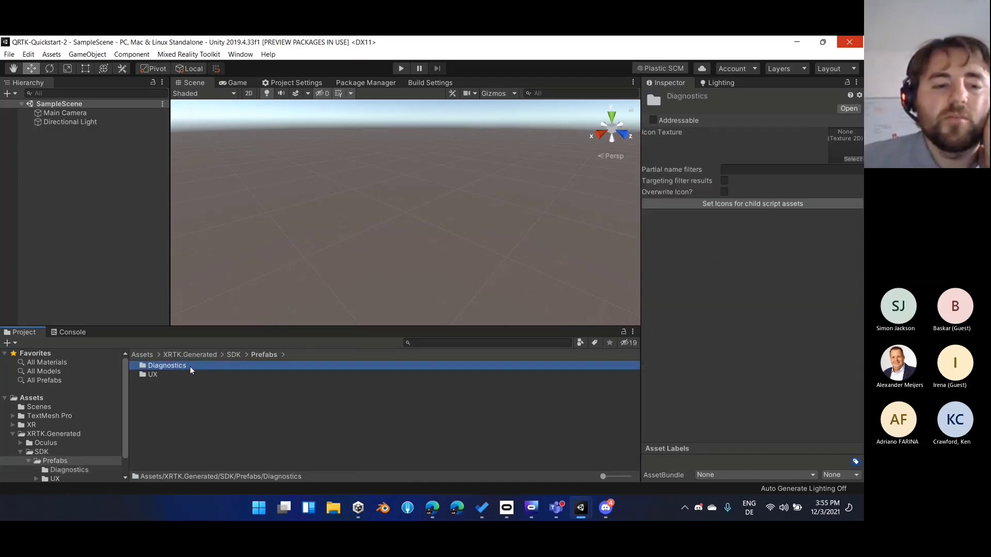
left_click(190, 366)
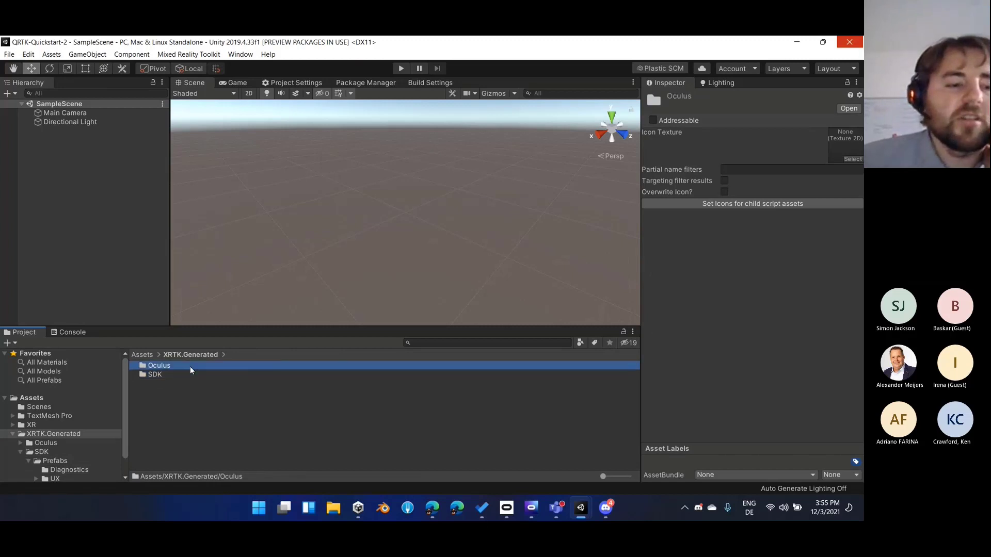
Examine the Profiles folder inside XRTK.Generated's SDK folder, and return to a collapsed XRTK.Generated folder
scroll(91, 417, "down", 1)
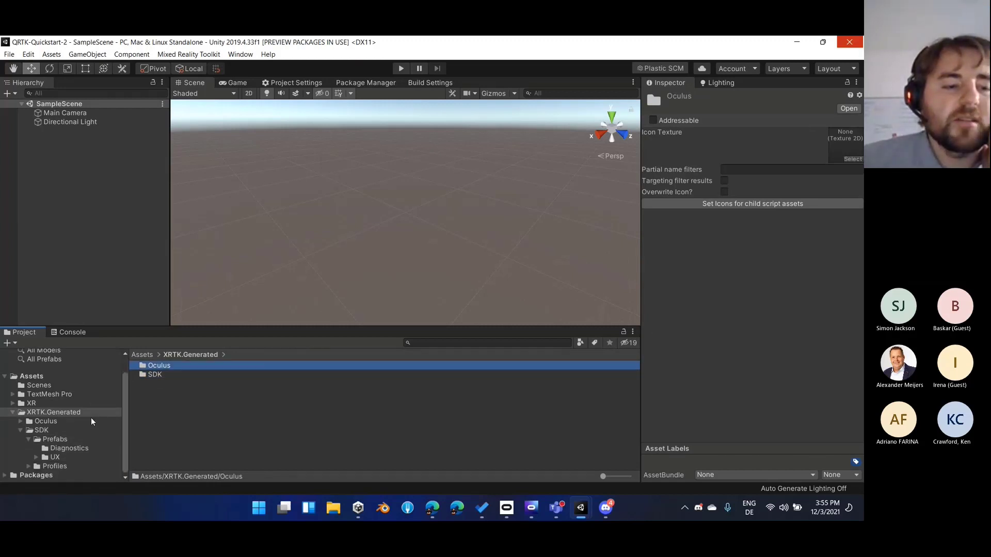
left_click(19, 430)
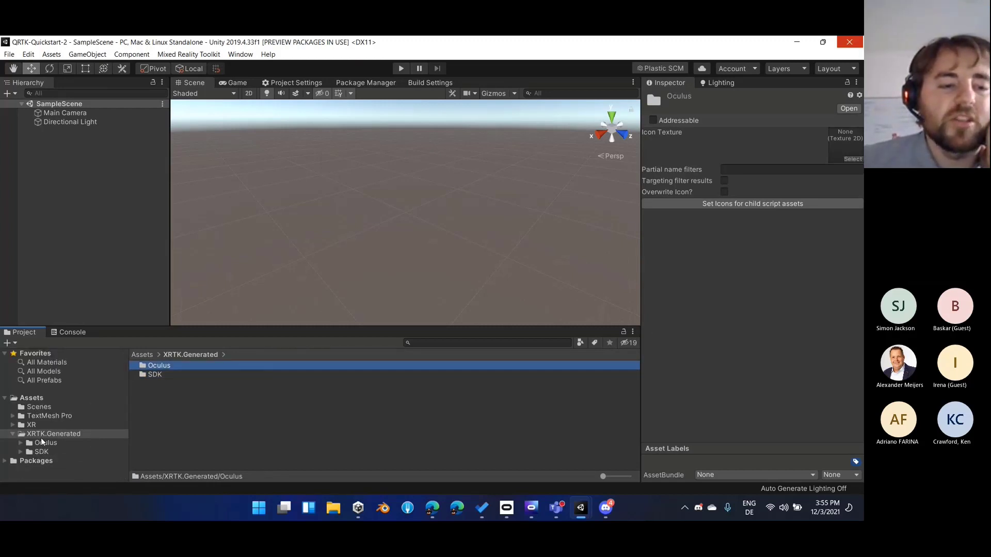
double_click(167, 376)
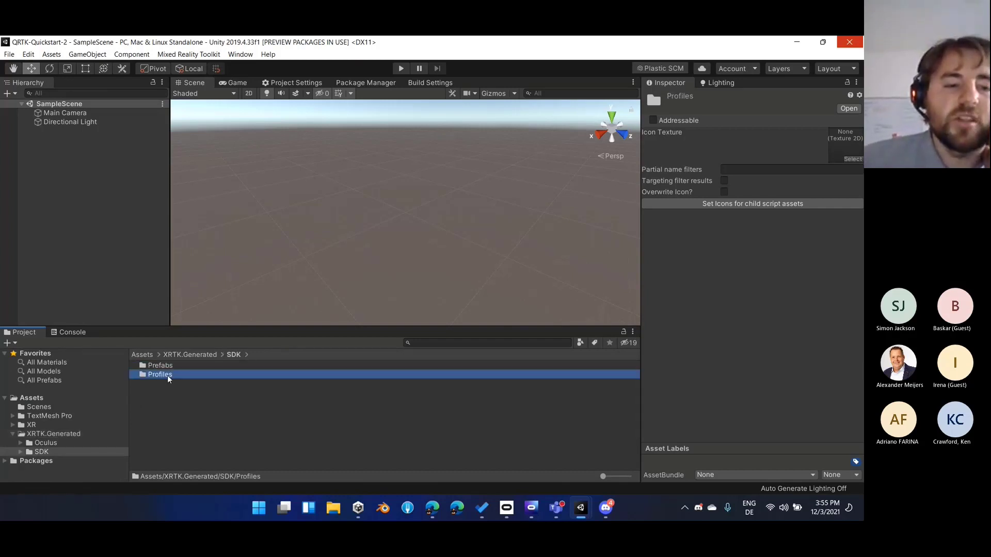
double_click(167, 376)
key("BackSpace")
left_click(168, 376)
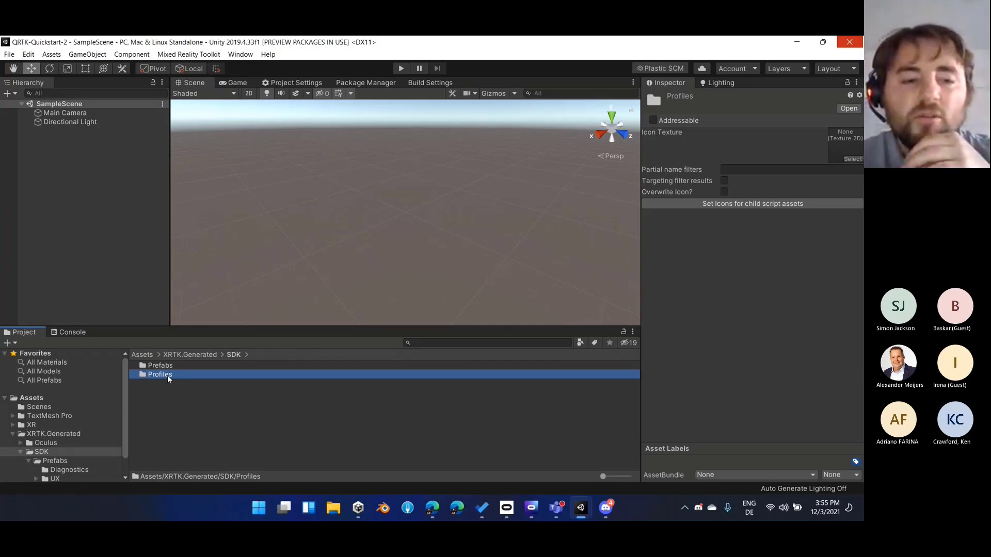
left_click(13, 435)
left_click(93, 434)
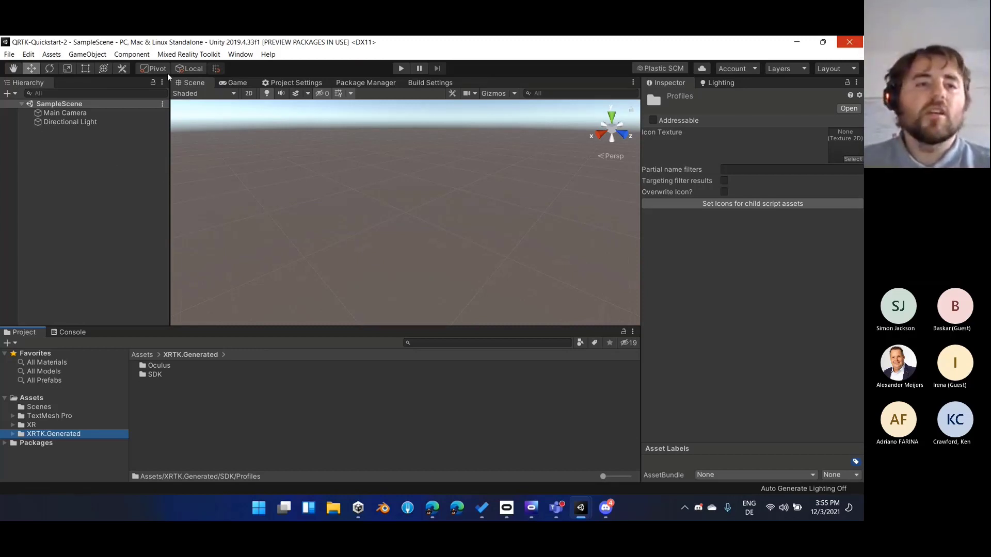
Configure the Mixed Reality Toolkit in SampleScene and clear the selection in the scene hierarchy
left_click(177, 55)
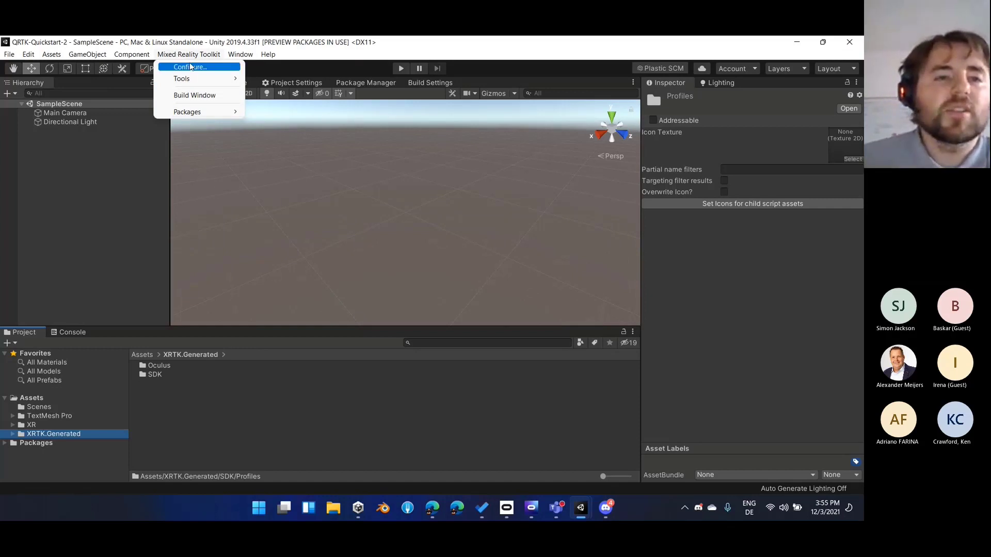
left_click(190, 67)
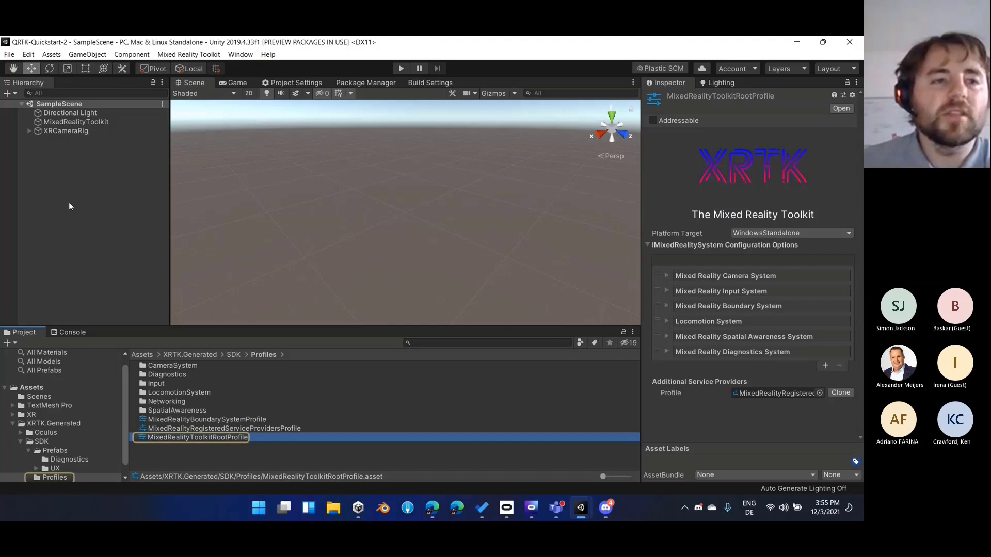
left_click(70, 206)
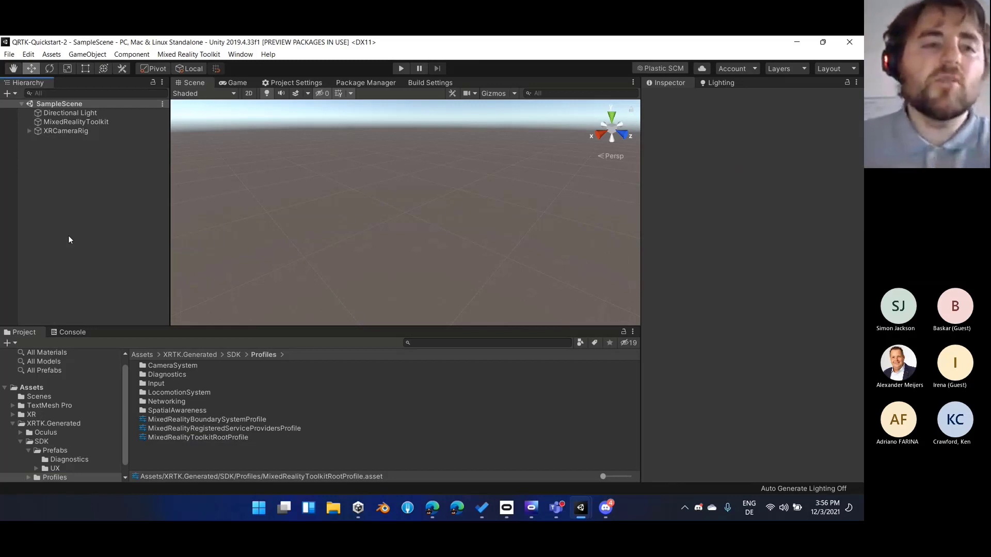
left_click(55, 106)
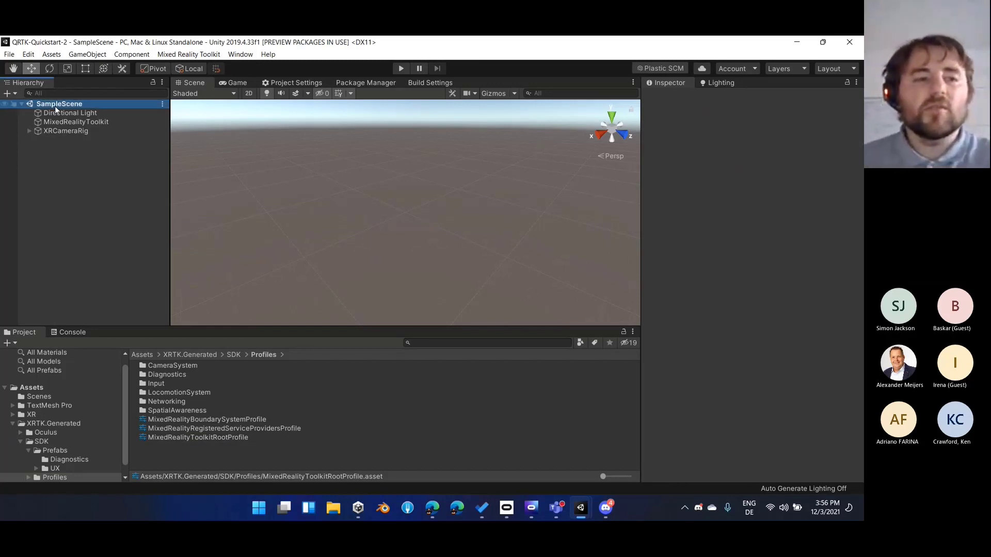
left_click(80, 154)
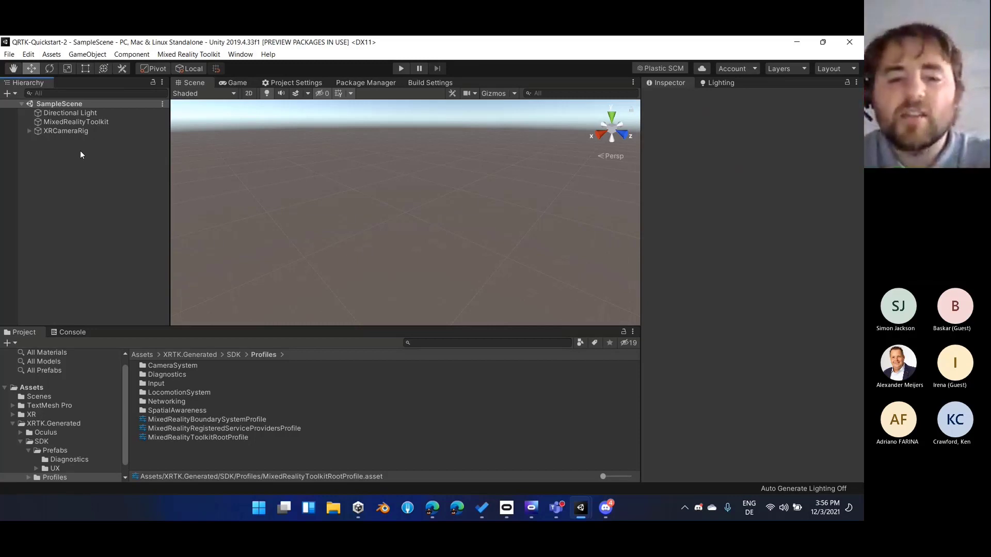
Create a new scene named A in the project's Scenes folder
left_click(35, 396)
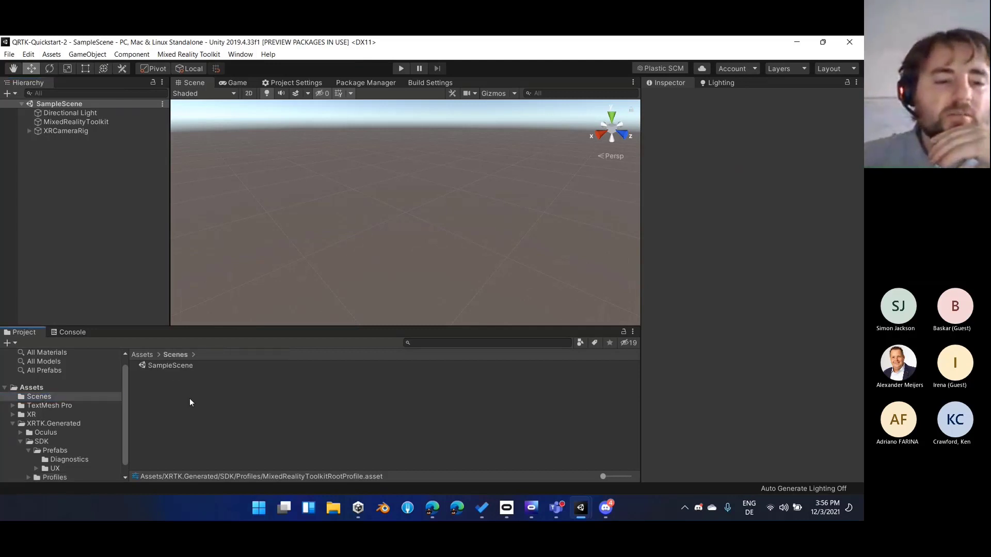
right_click(182, 383)
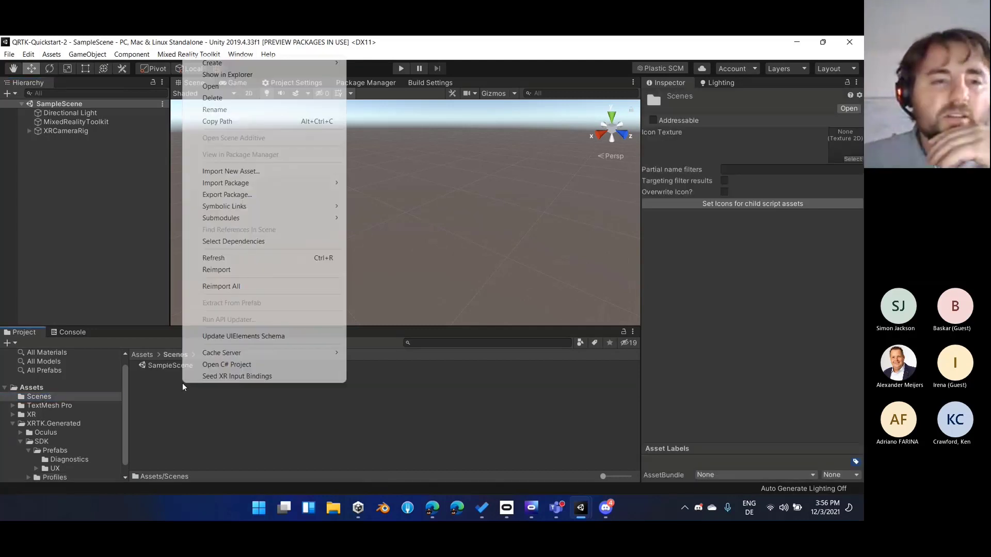
mouse_move(334, 66)
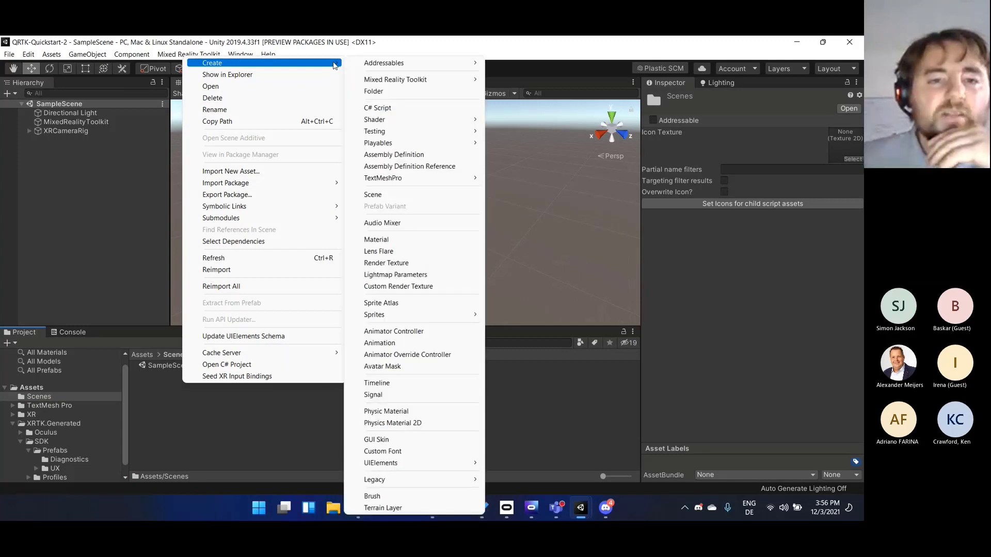
left_click(387, 195)
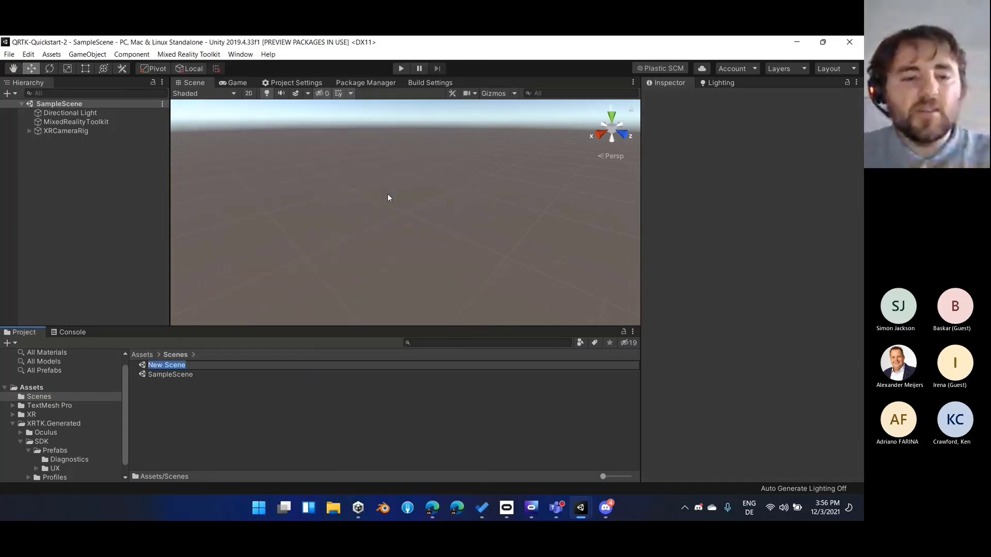
type("A")
key("Return")
Add scene A to the hierarchy alongside SampleScene, inspect its contents, and remove it from the hierarchy
left_click_drag(159, 369, 118, 277)
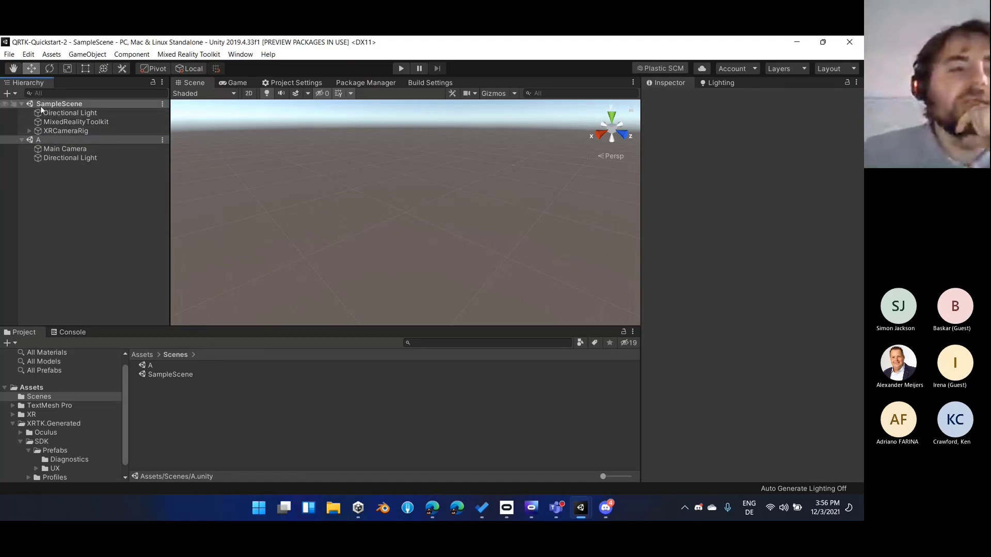
left_click(43, 146)
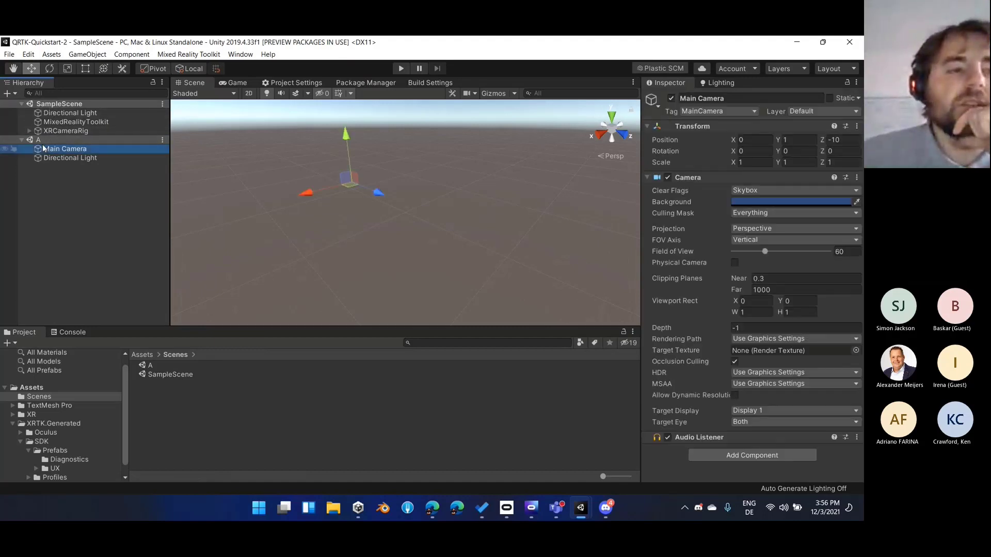
left_click(47, 139)
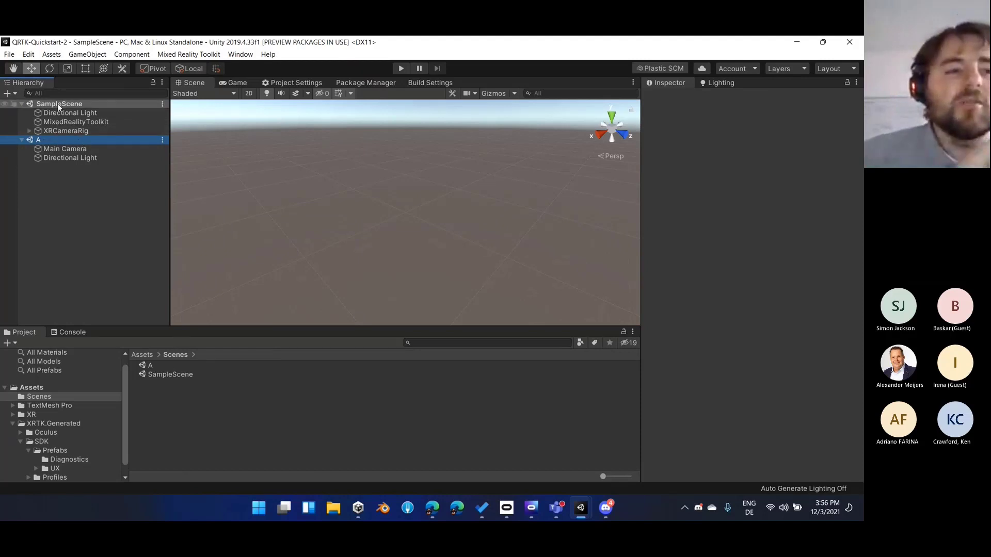
right_click(48, 140)
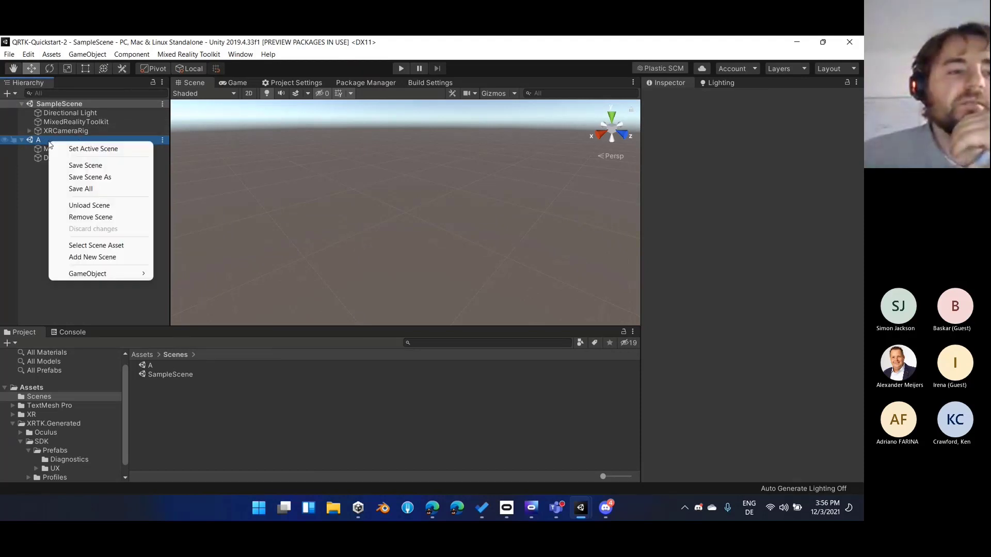
left_click(79, 216)
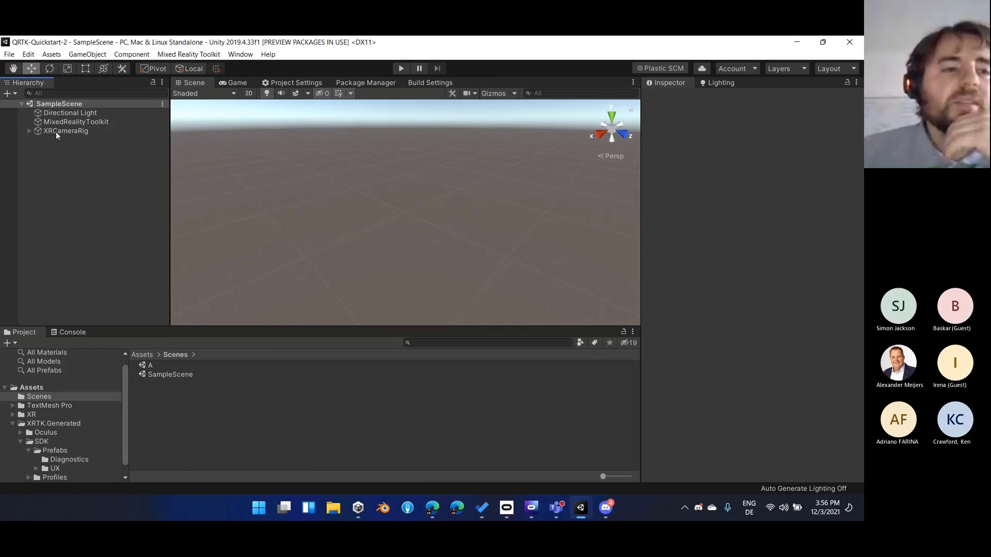
Undock the Build Settings into a separate window, examine the Scenes In Build list, and close the window
left_click(9, 54)
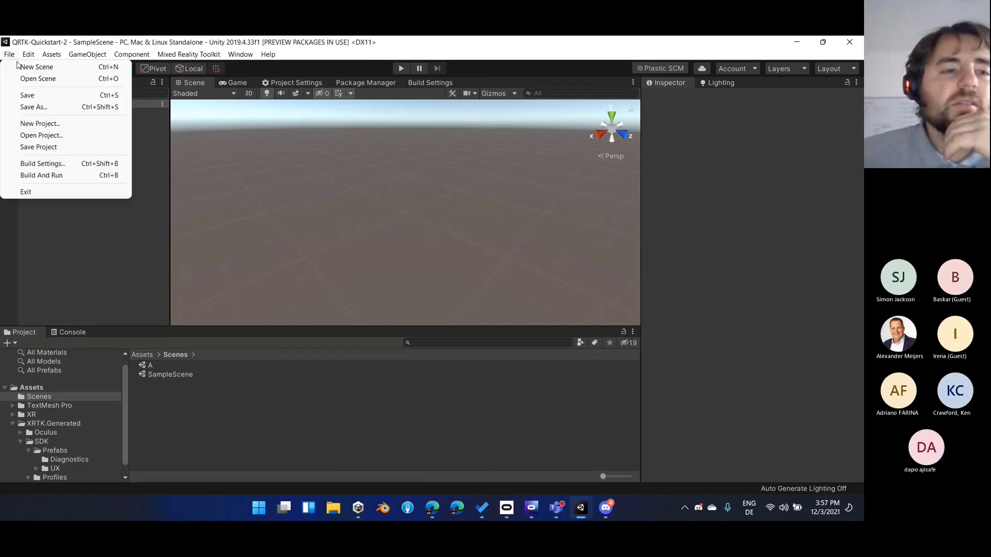
left_click(42, 164)
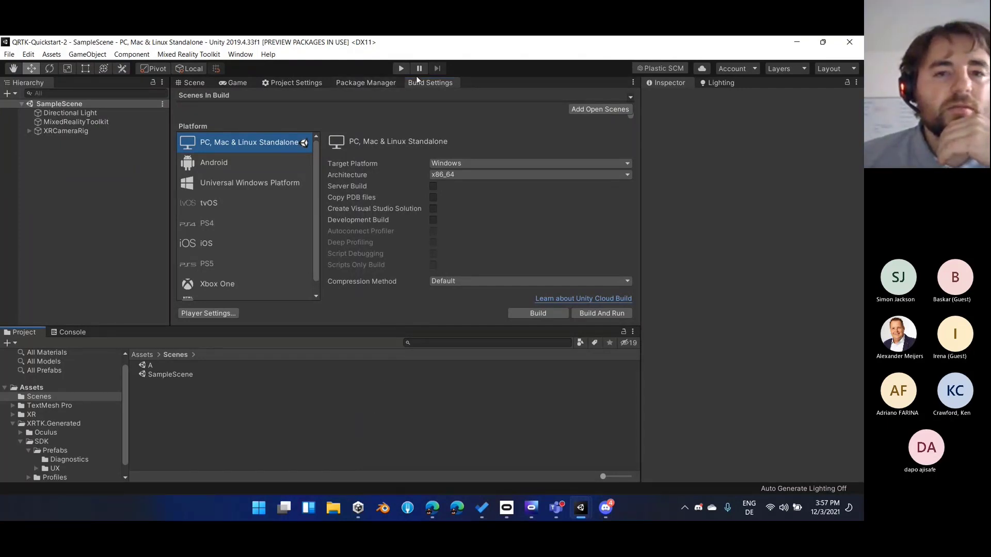
left_click_drag(420, 81, 464, 78)
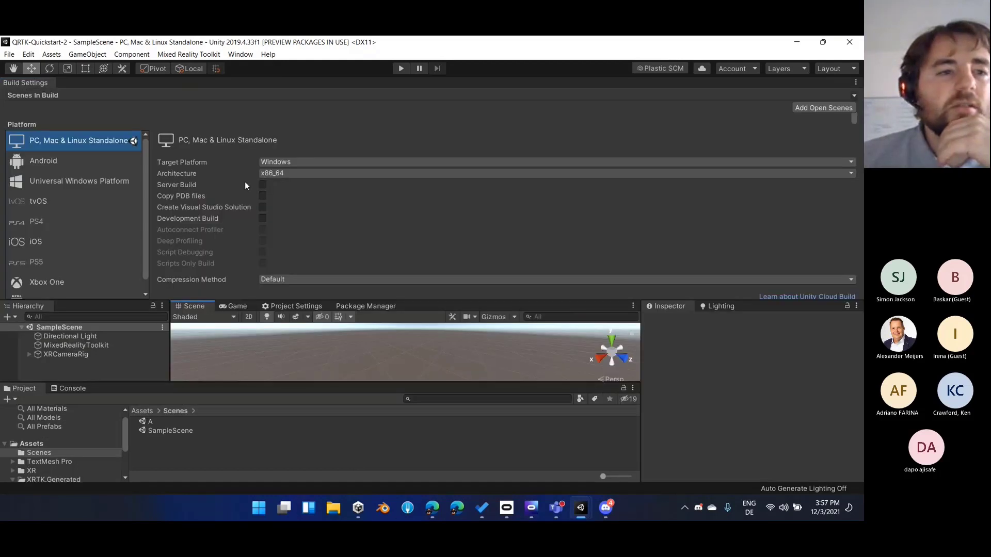
left_click(38, 85)
left_click_drag(91, 76, 354, 37)
left_click_drag(196, 45, 143, 191)
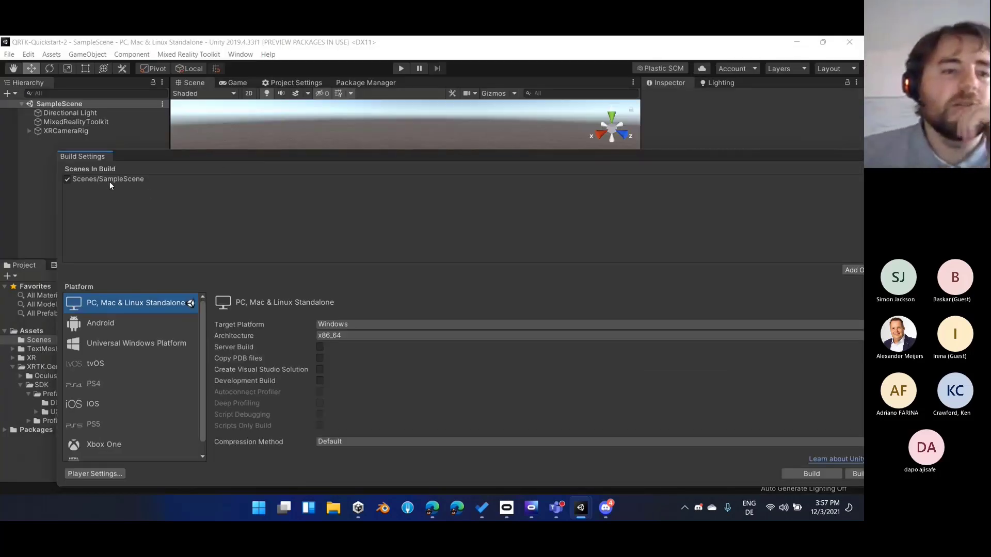
left_click_drag(151, 154, 102, 141)
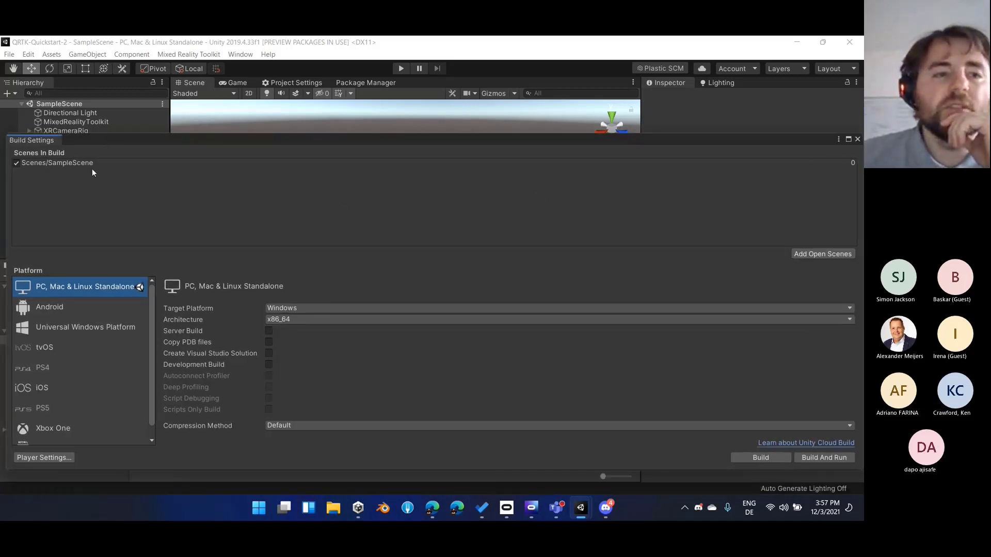
left_click(858, 140)
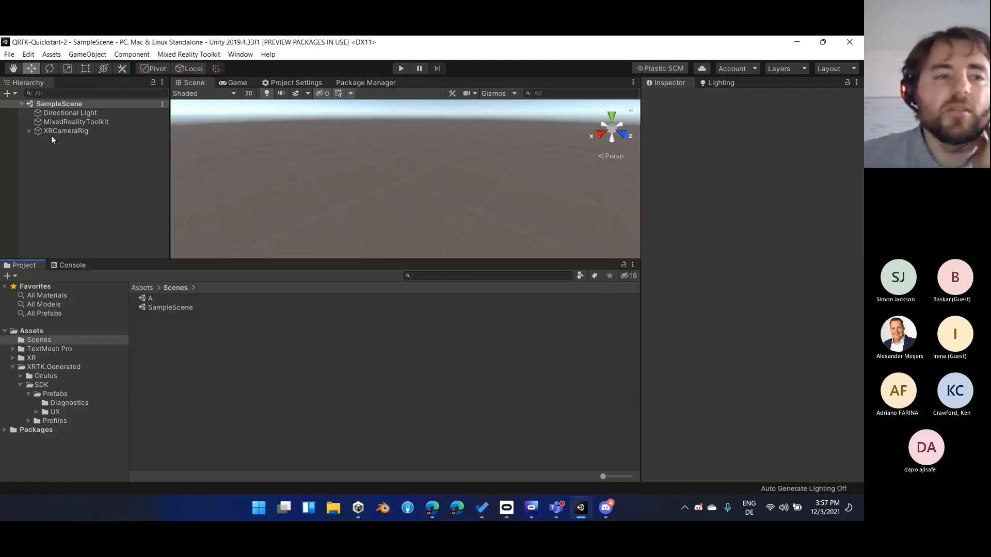
Inspect the MixedRealityToolkit object's configuration, clear the selection, and collapse the XRTK.Generated folder
left_click(102, 121)
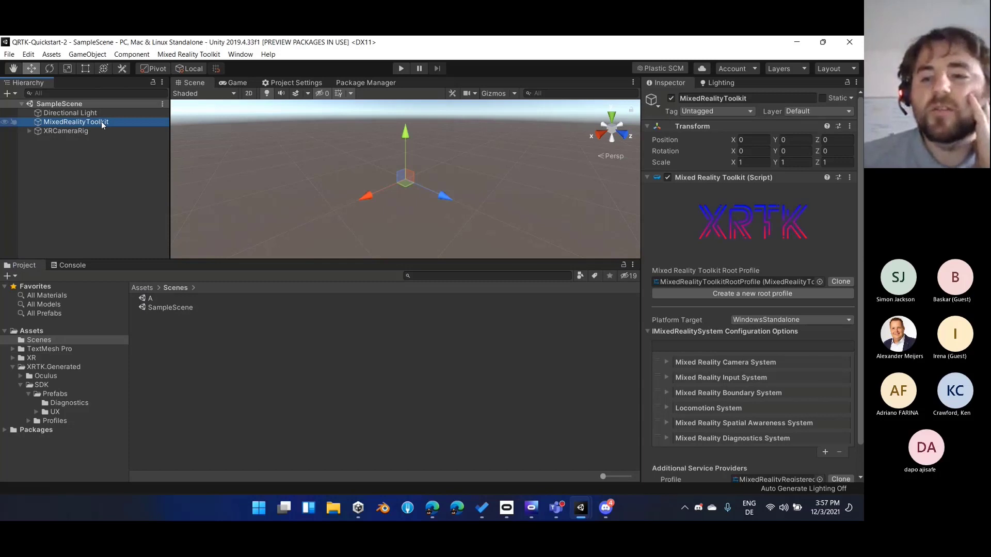
left_click(79, 159)
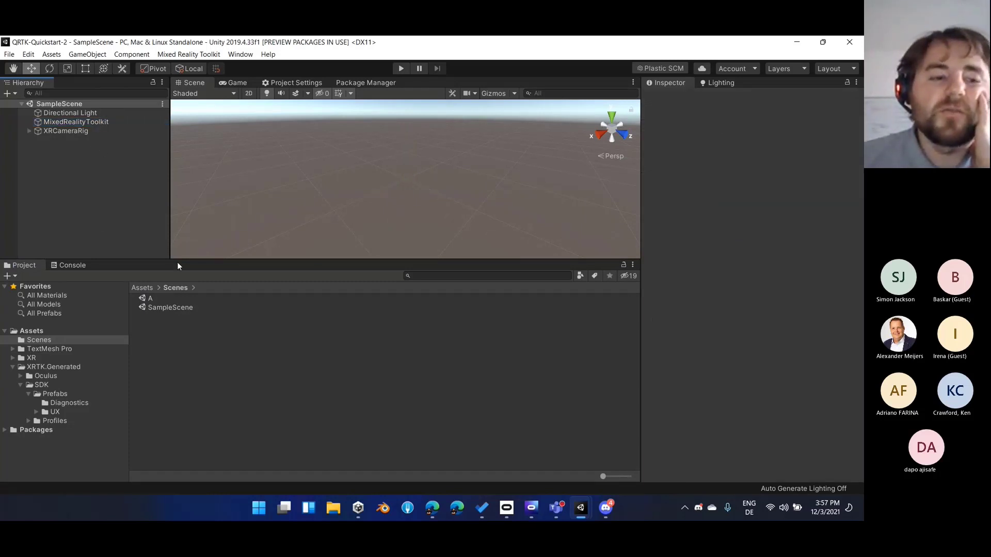
left_click(12, 367)
left_click(50, 231)
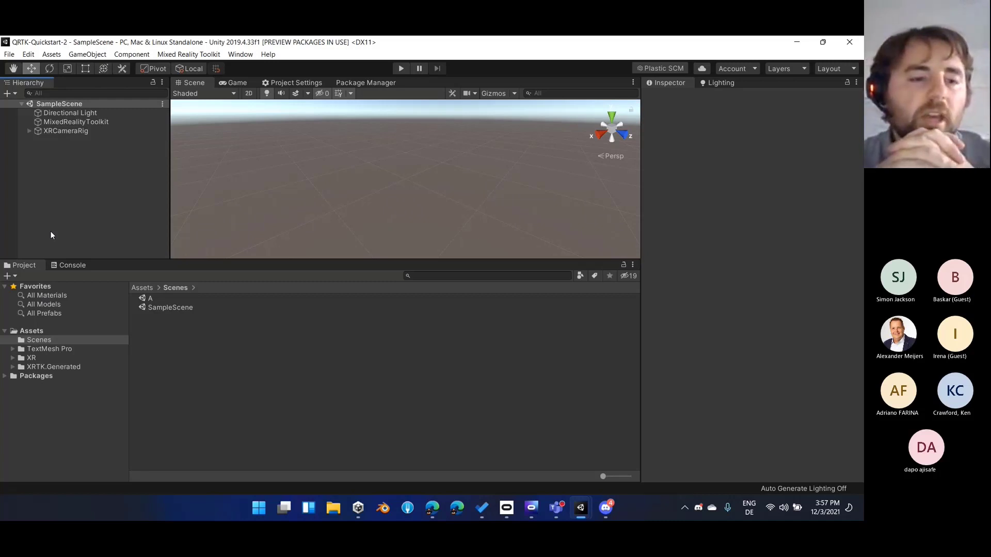
left_click(194, 269)
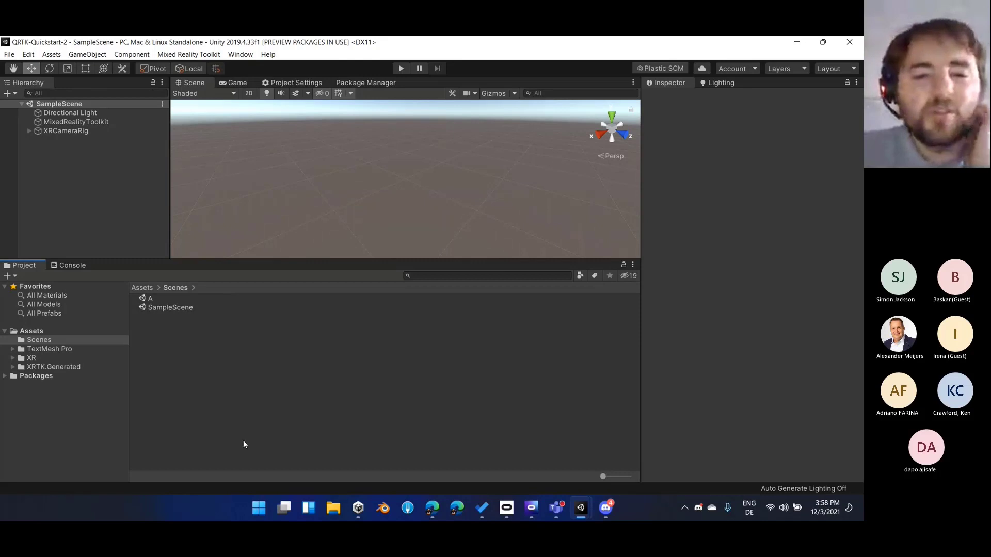
left_click(105, 184)
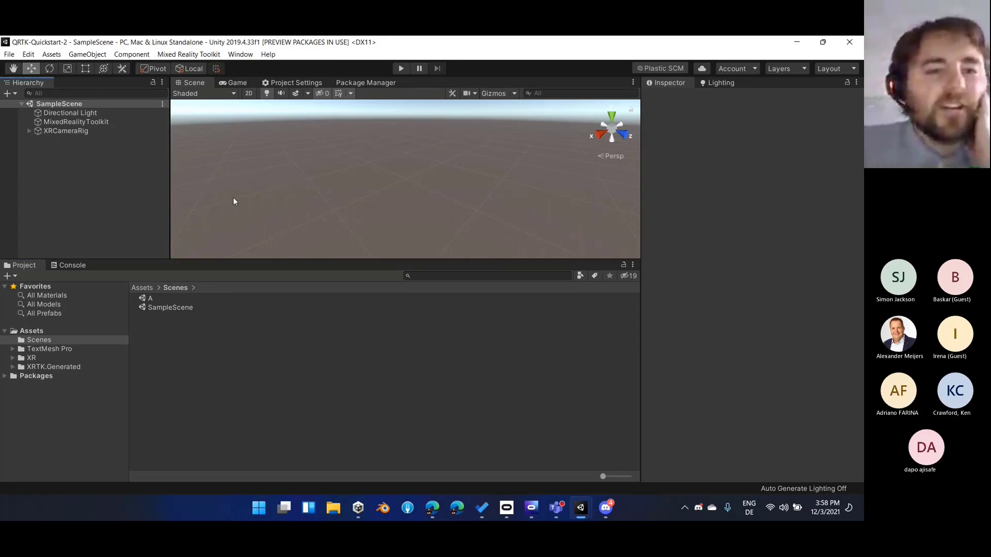
Enlarge the Scene view by reducing the height of the project assets area
left_click_drag(269, 259, 258, 348)
right_click_drag(333, 226, 322, 201)
middle_click_drag(321, 201, 320, 200)
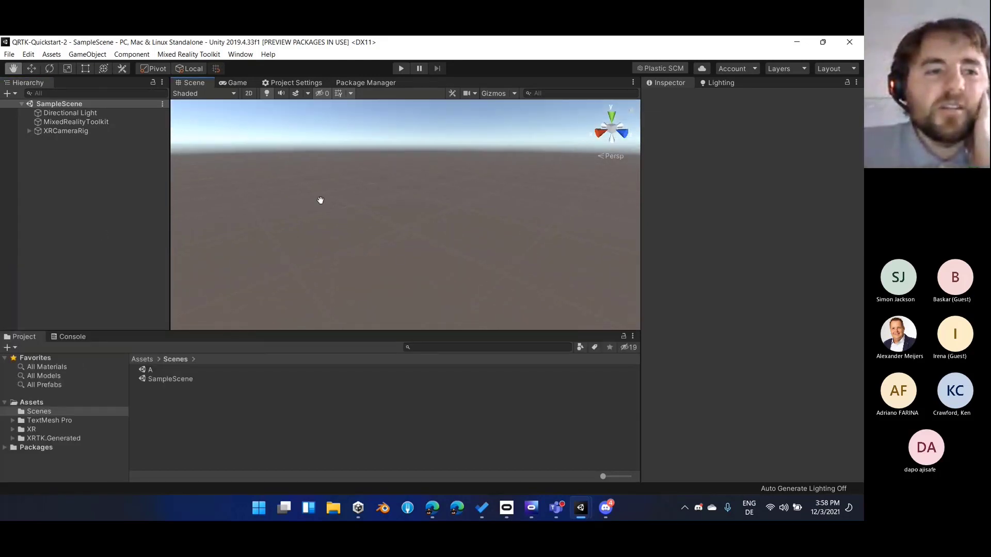
Run SampleScene in Play mode and review the console's warning and info messages, hiding both message types again
left_click(403, 69)
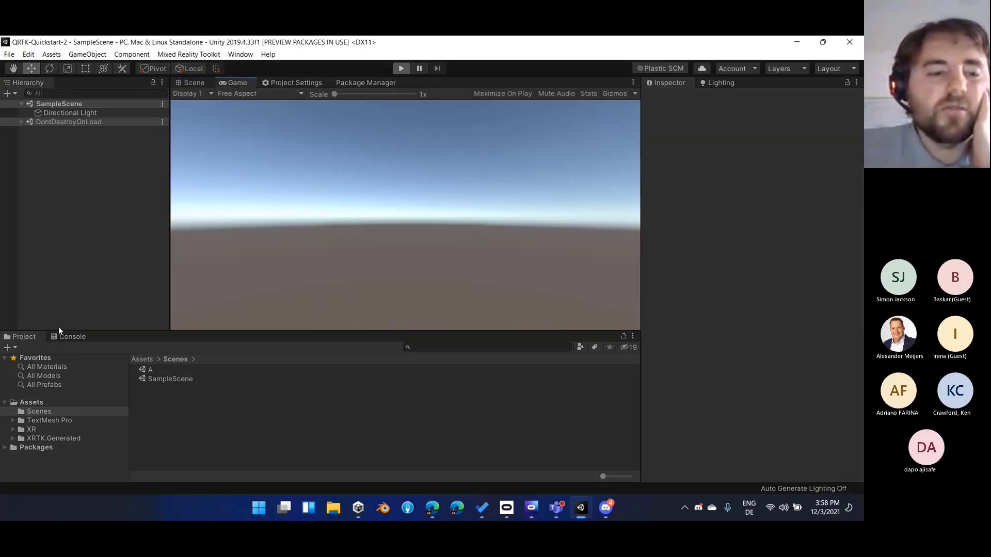
left_click(72, 336)
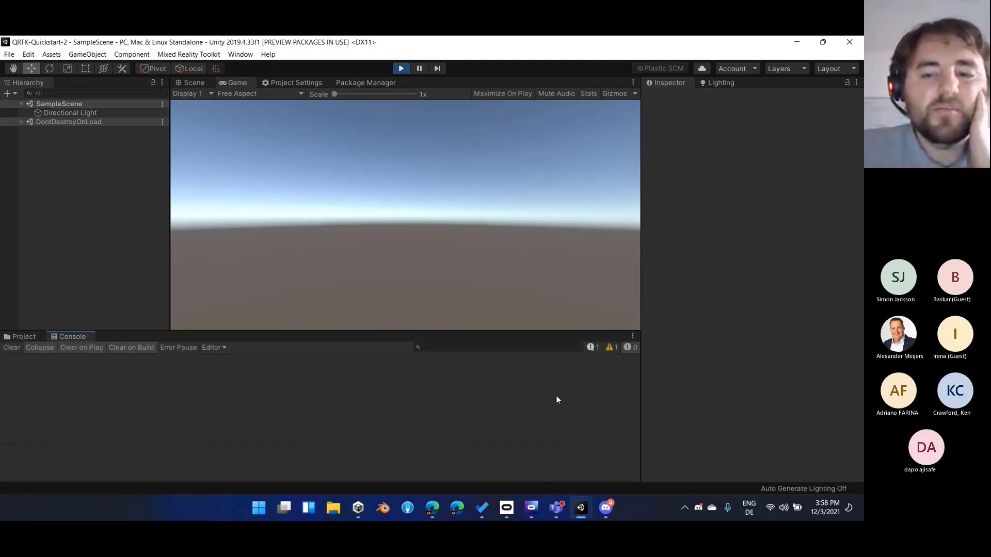
left_click(611, 346)
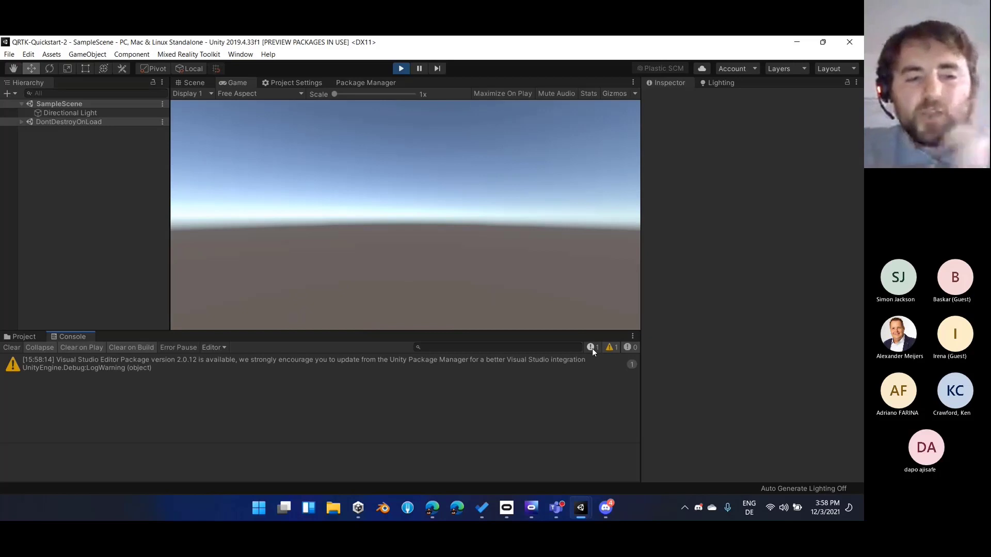
left_click(611, 347)
left_click(590, 347)
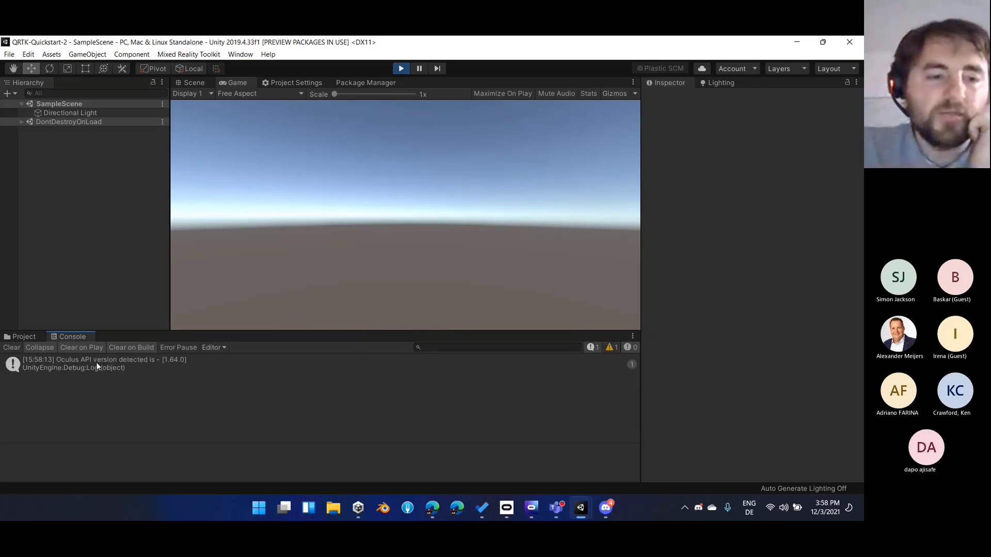
left_click(591, 348)
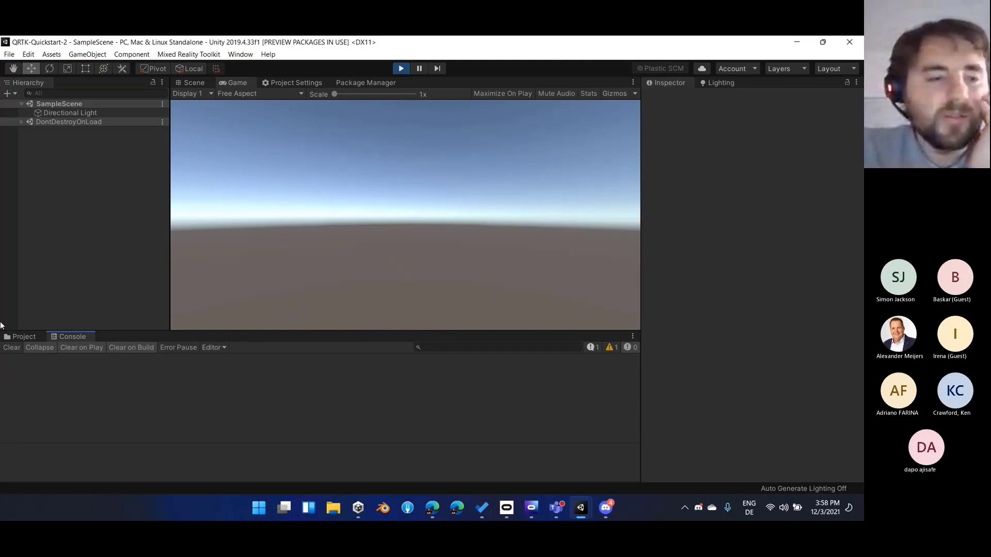
Test keyboard input in the running Game view and exit Play mode
left_click(242, 228)
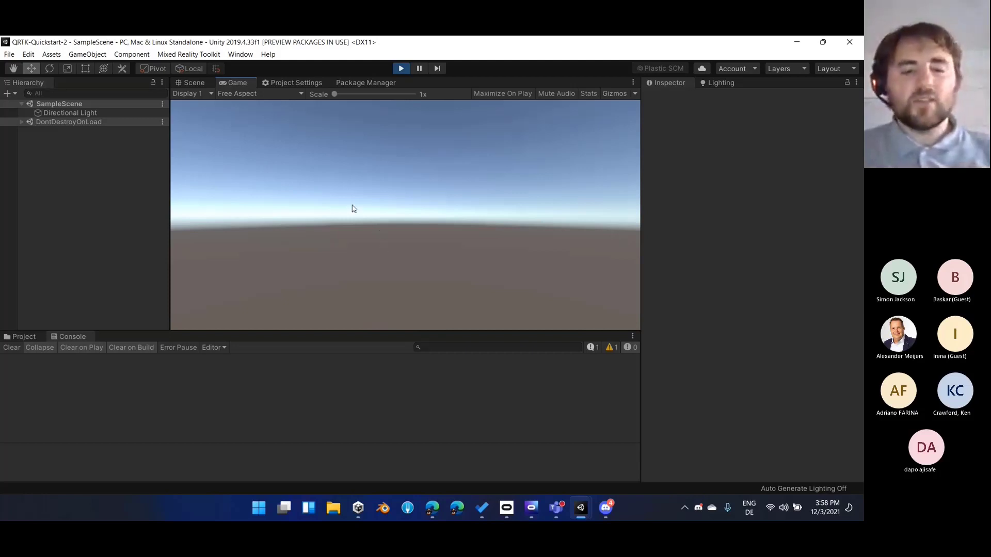
key("shift")
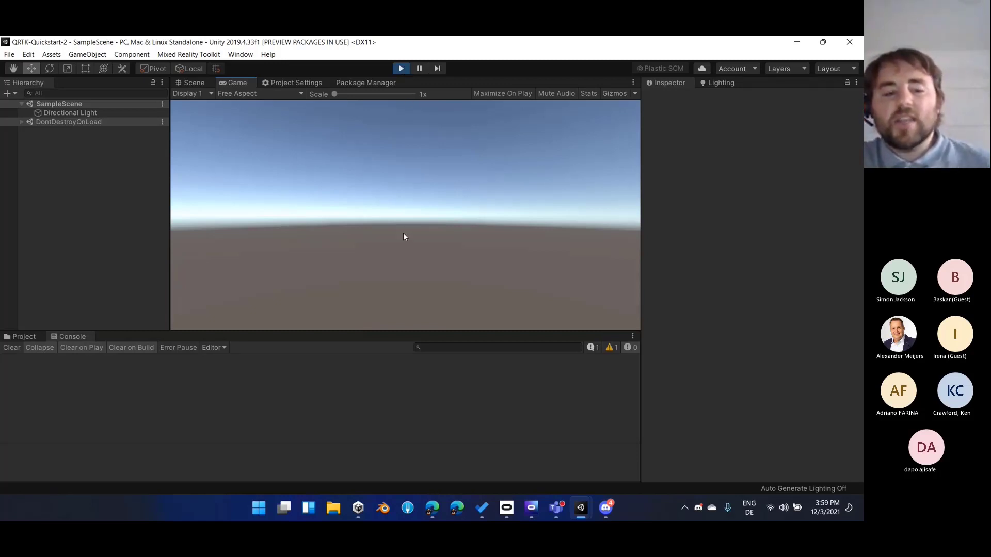
key("space")
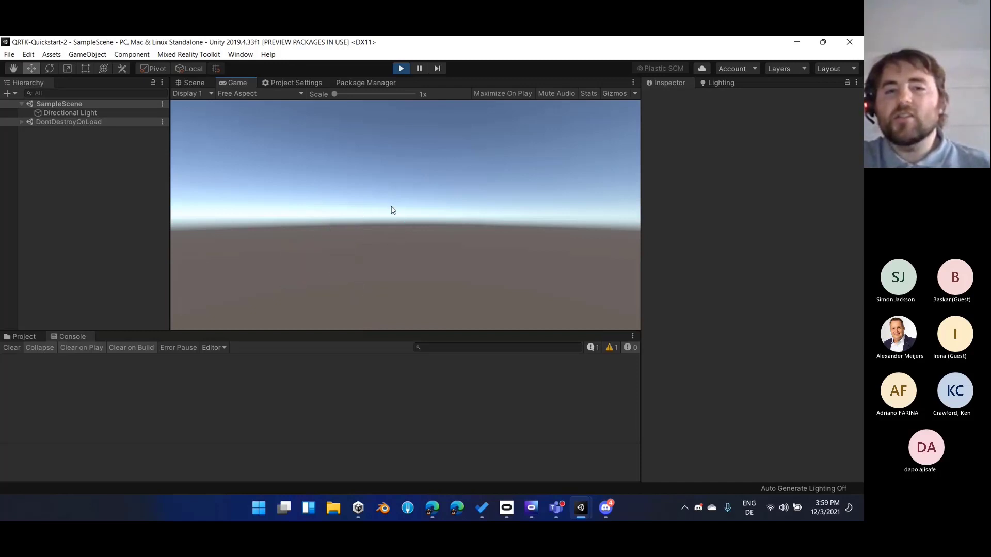
left_click(400, 68)
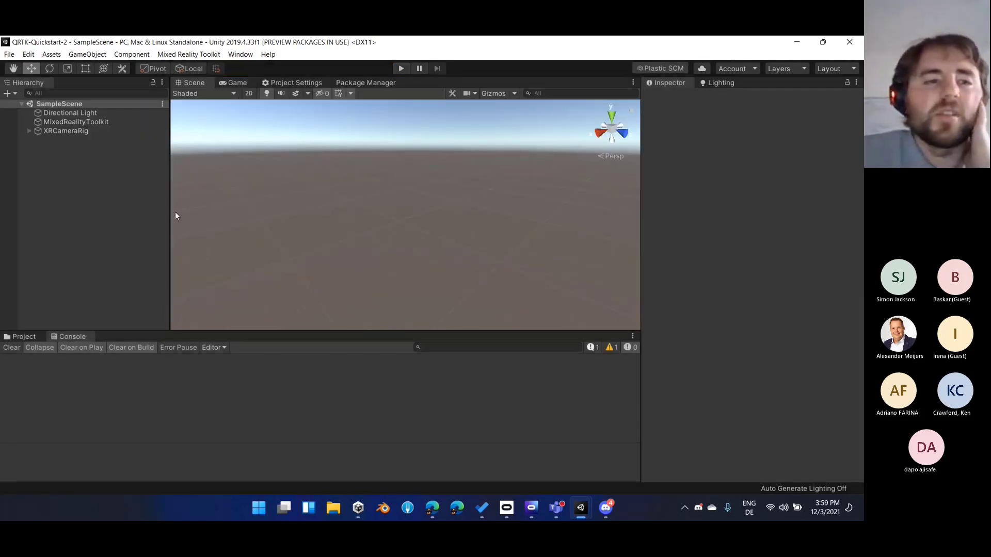
Locate the root profile asset assigned to the MixedRealityToolkit object and inspect MixedRealityToolkitRootProfile in the Profiles folder
left_click(100, 122)
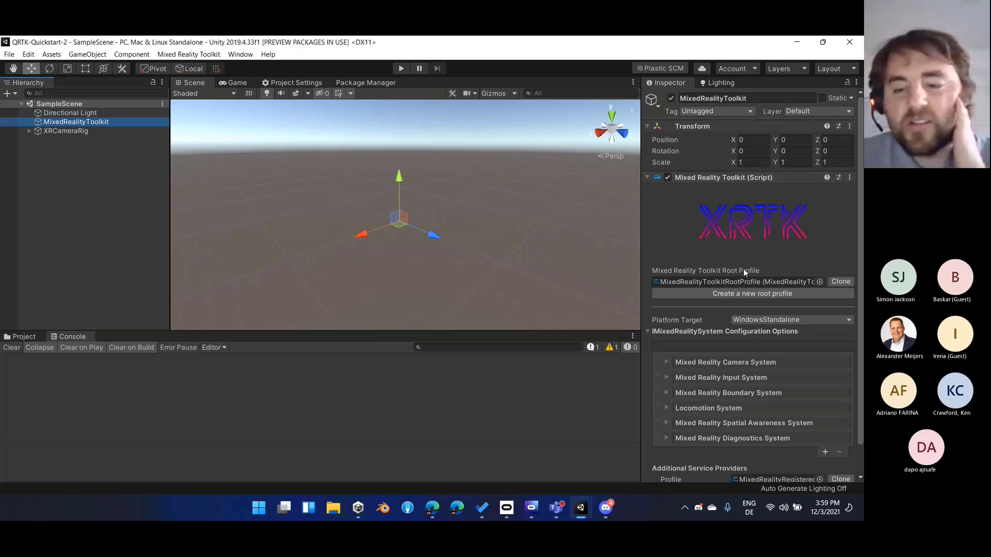
scroll(688, 205, "down", 2)
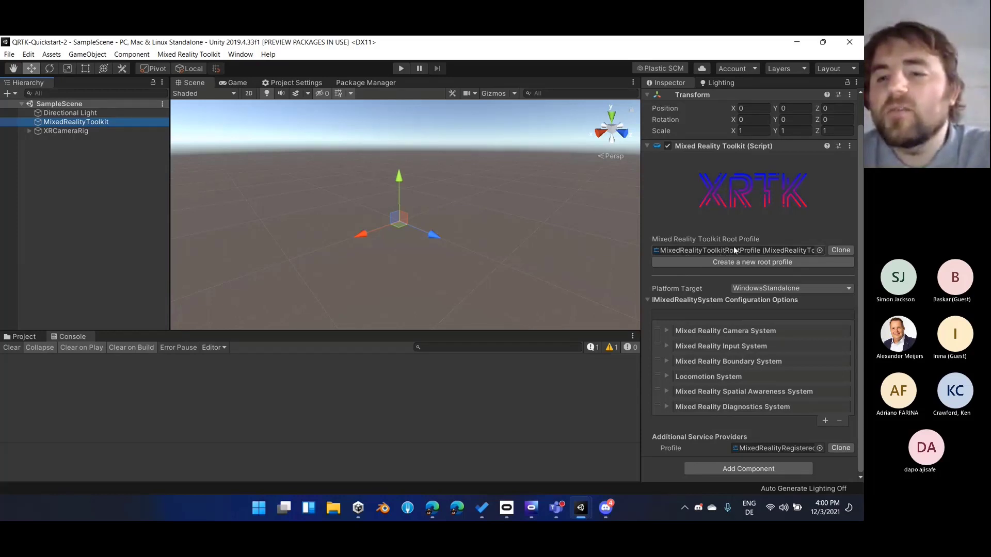
left_click(706, 250)
left_click(681, 251)
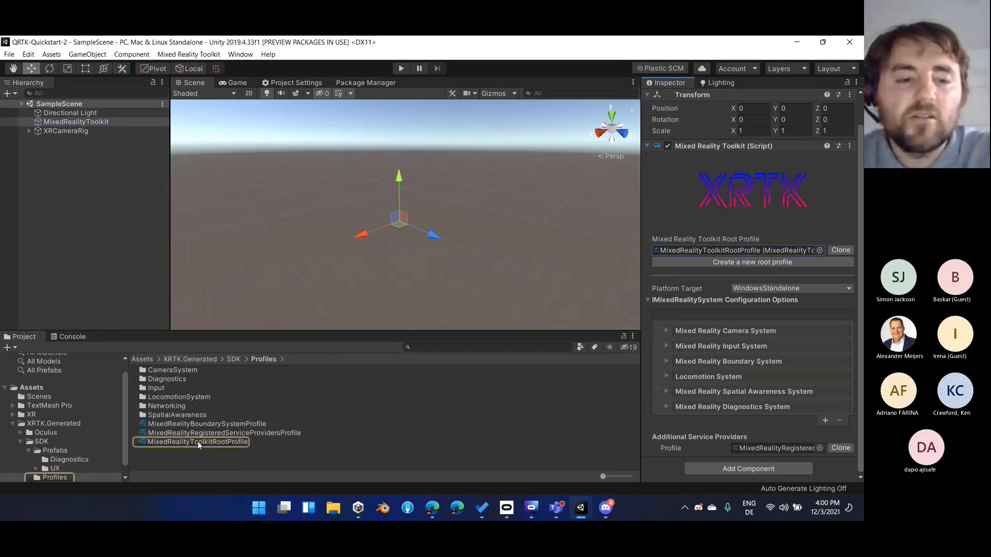
scroll(94, 451, "down", 1)
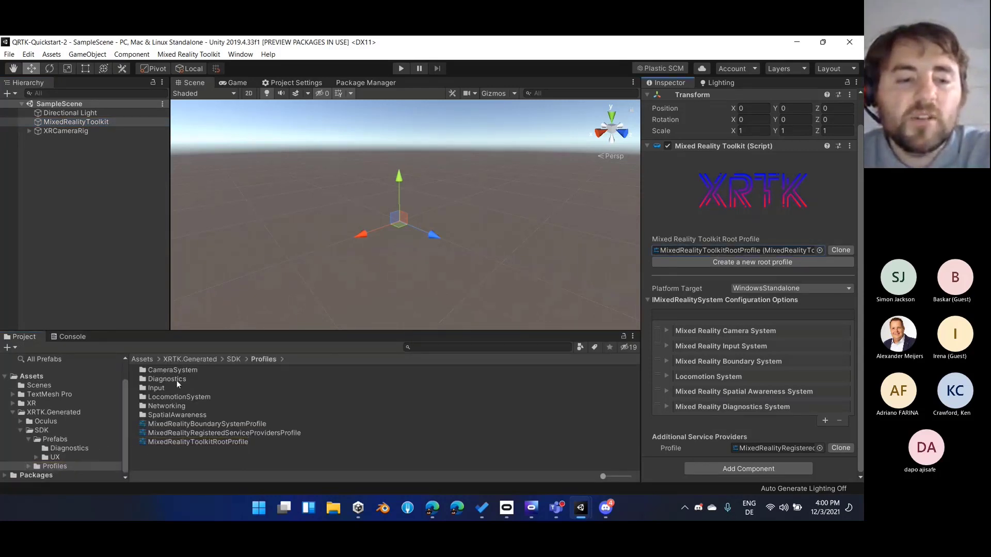
left_click(217, 442)
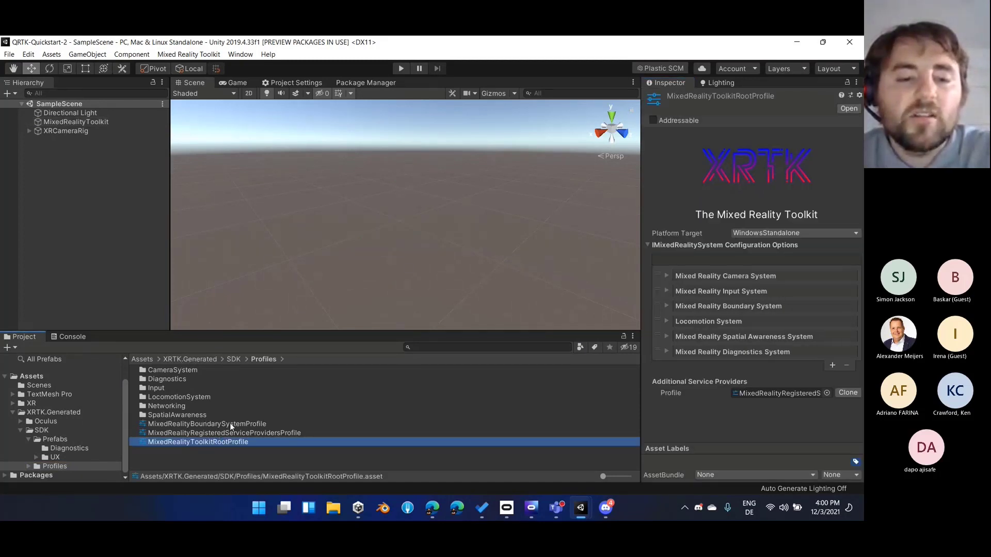
Inspect the registered service providers, boundary system and toolkit root profiles, expanding the boundary profile's General Settings
left_click(237, 431)
left_click(240, 424)
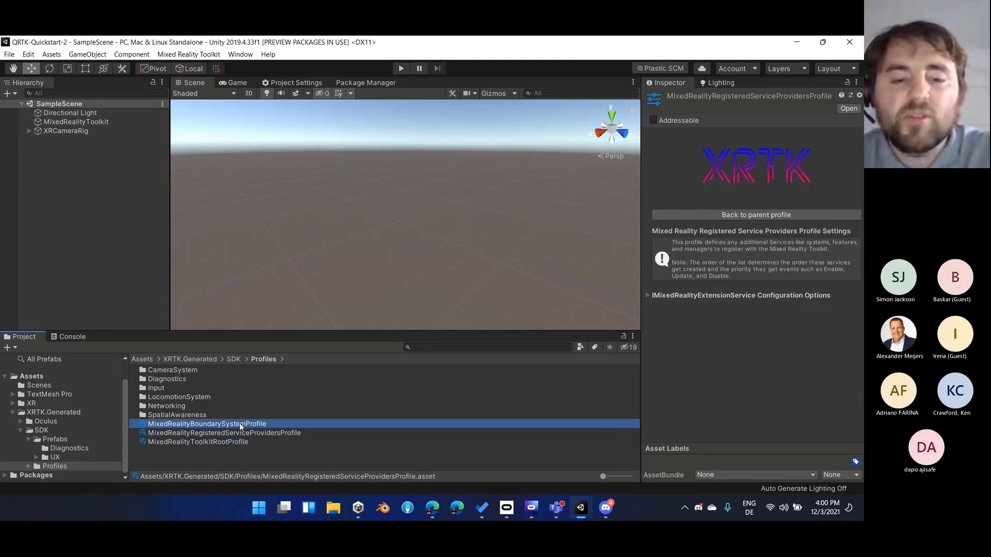
left_click(240, 434)
left_click(246, 424)
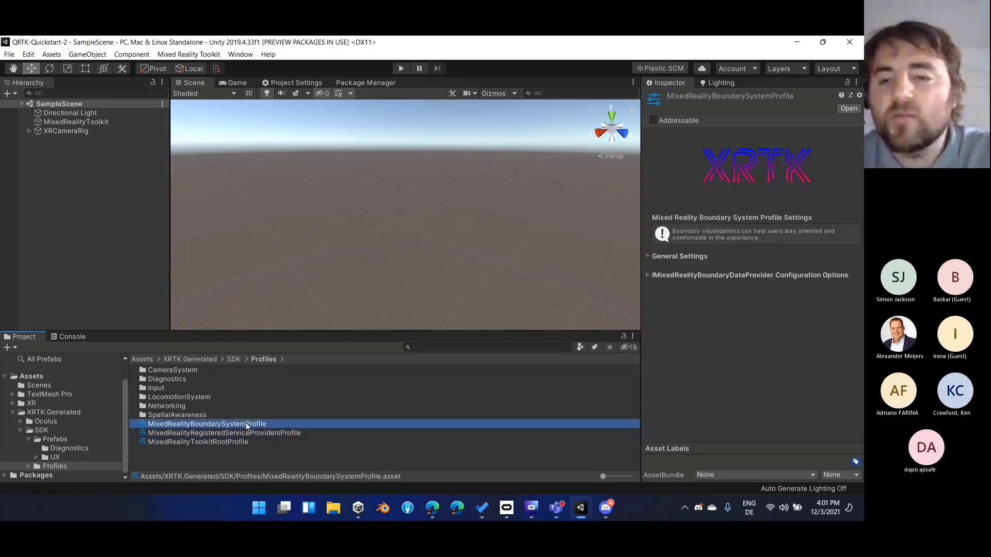
left_click(648, 265)
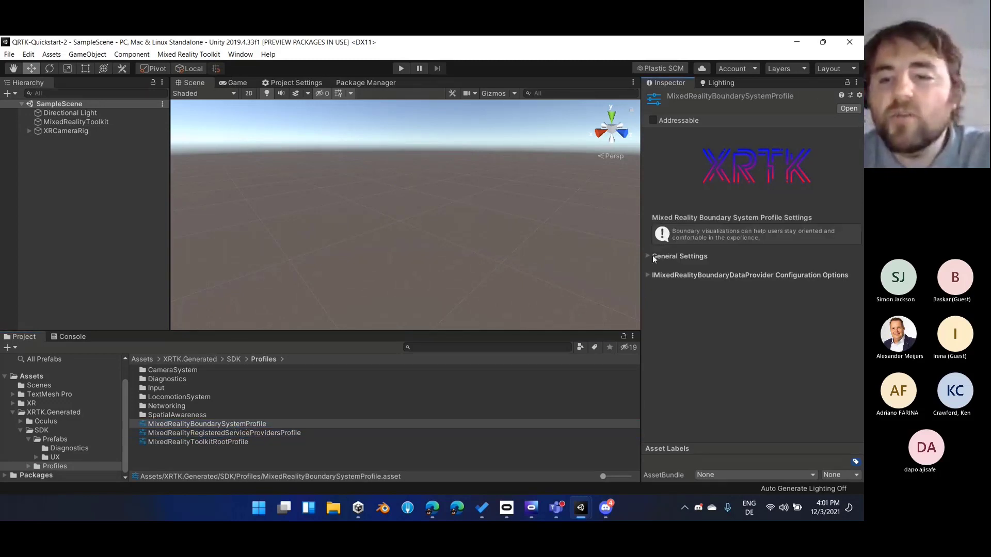
left_click(652, 256)
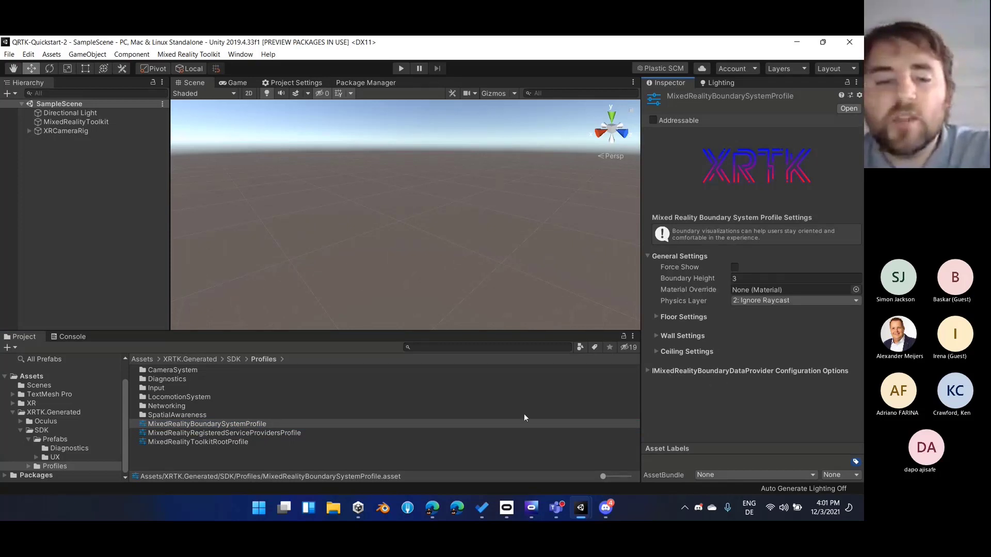
left_click(212, 443)
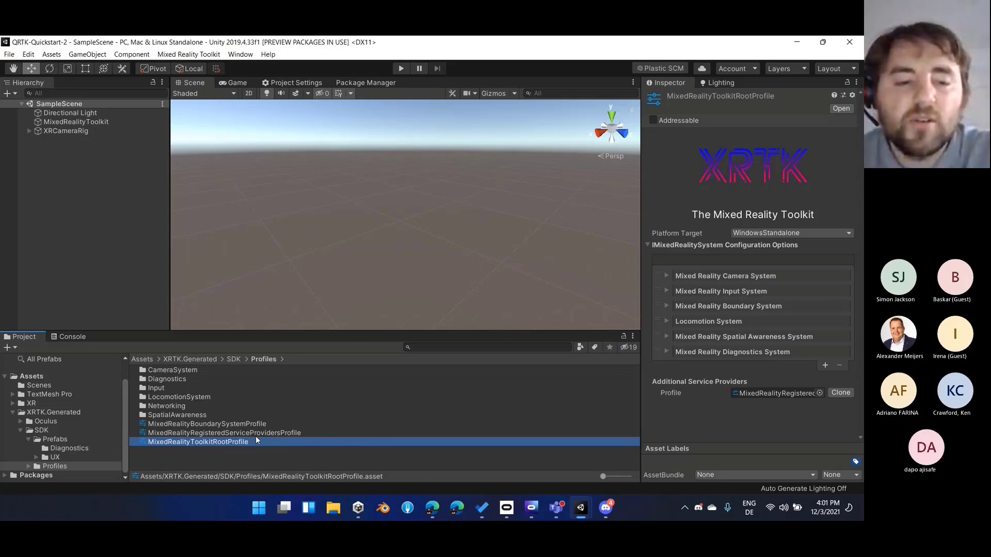
left_click(218, 423)
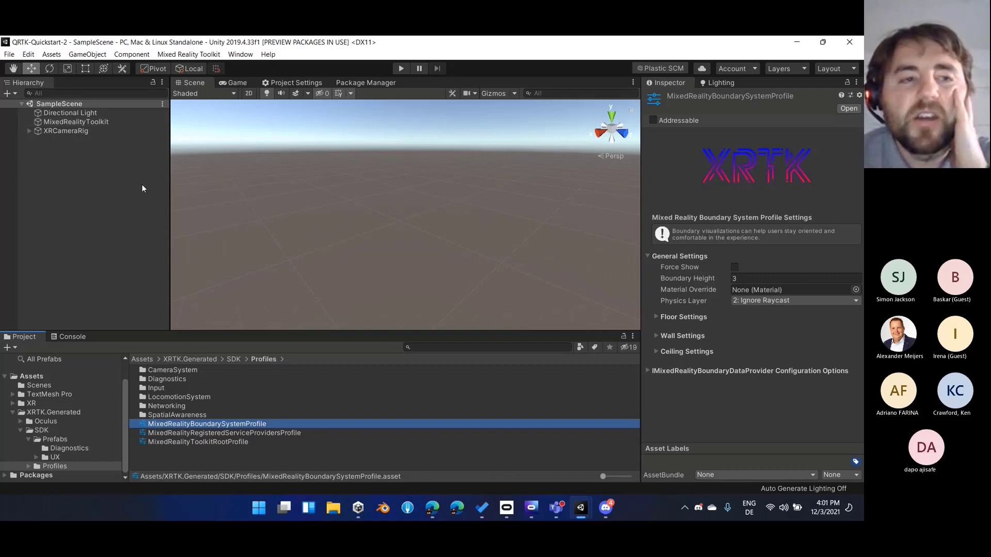
Review the system configuration options of the MixedRealityToolkit object and highlight its Mixed Reality Camera System entry
left_click(117, 122)
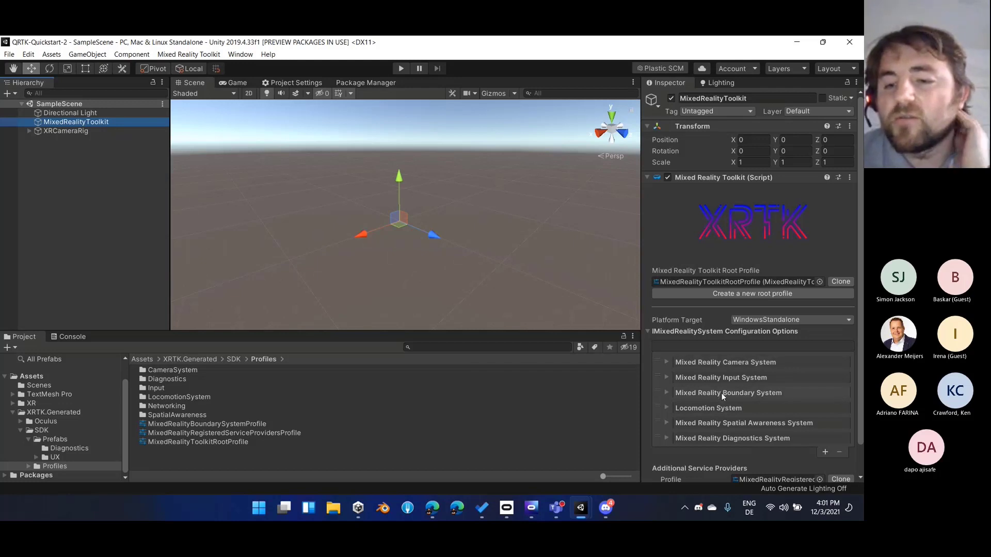
scroll(729, 435, "down", 2)
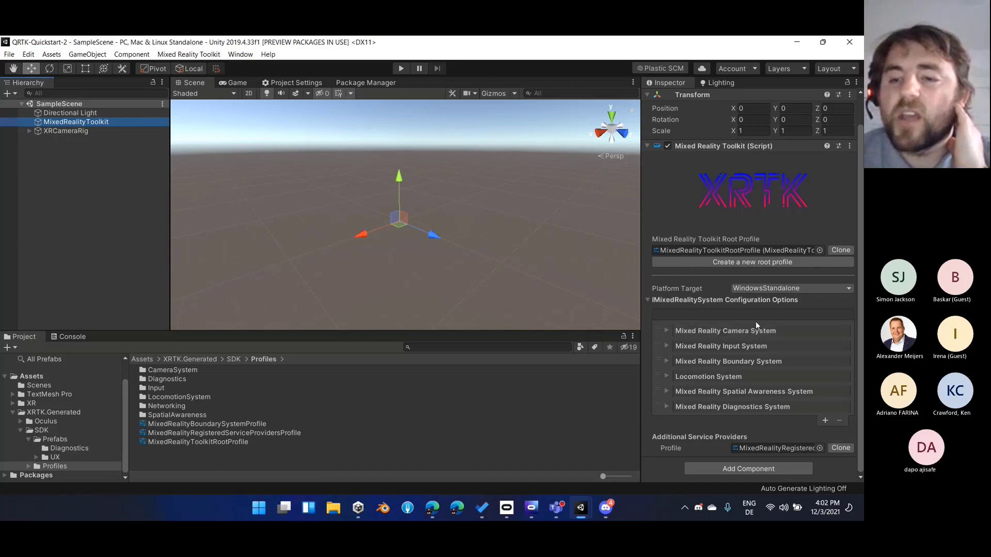
left_click(661, 334)
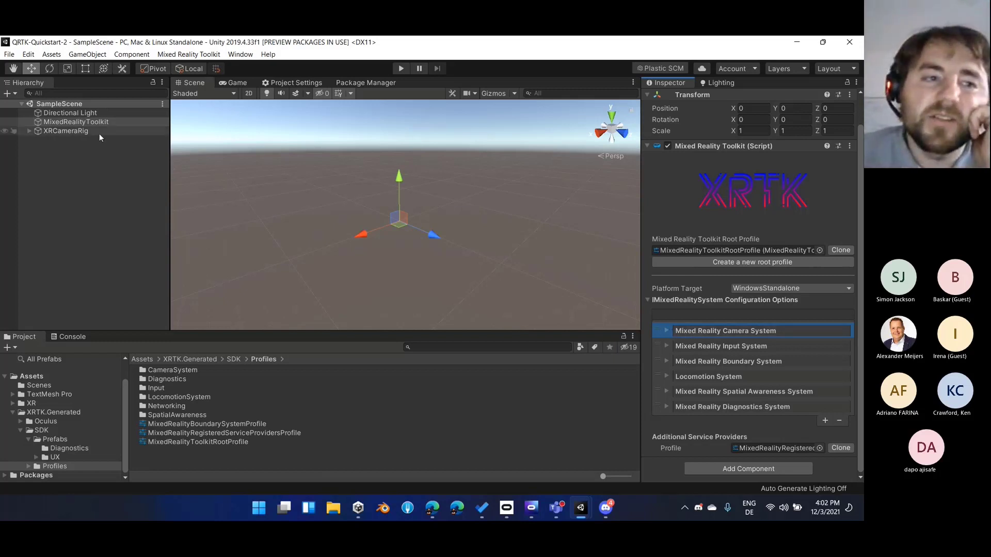
Inspect XRCameraRig in the scene and locate the objects assigned as its Rig Transform and Player Camera
left_click(72, 131)
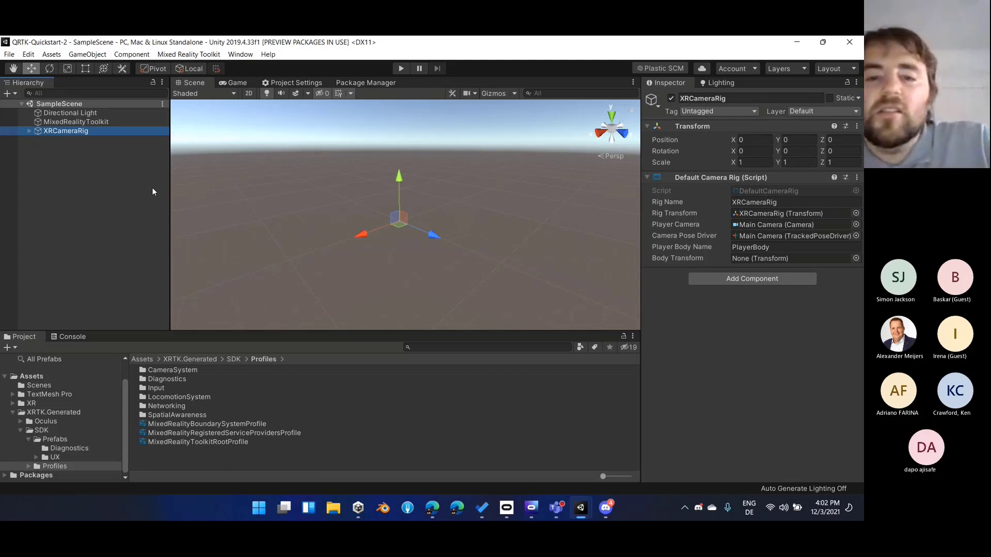
left_click_drag(359, 211, 485, 247, "alt")
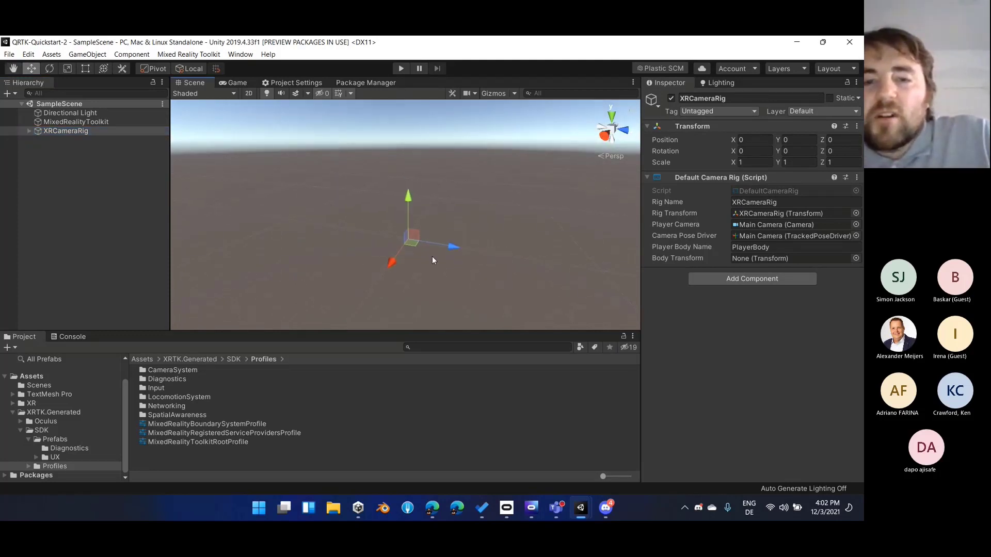
left_click_drag(401, 213, 349, 253, "alt")
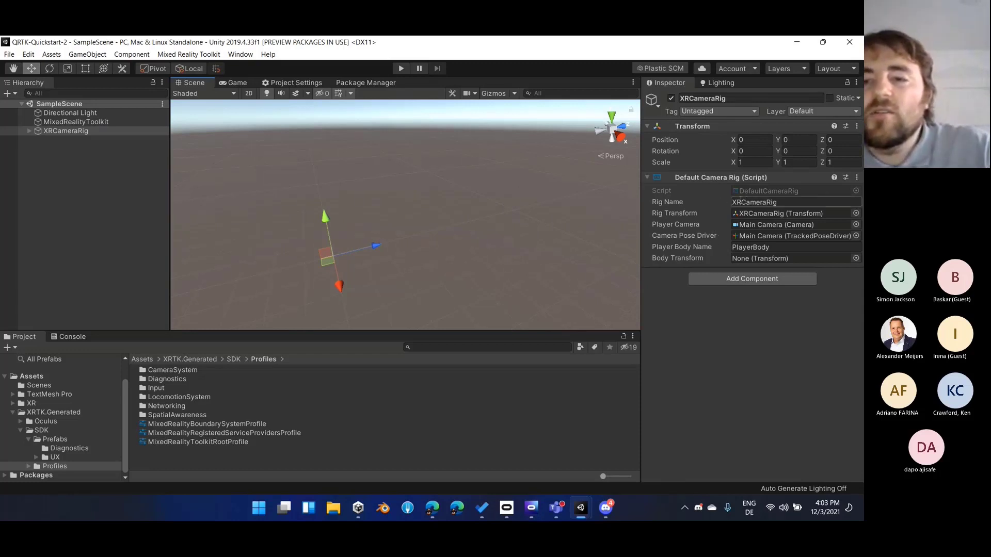
left_click(757, 215)
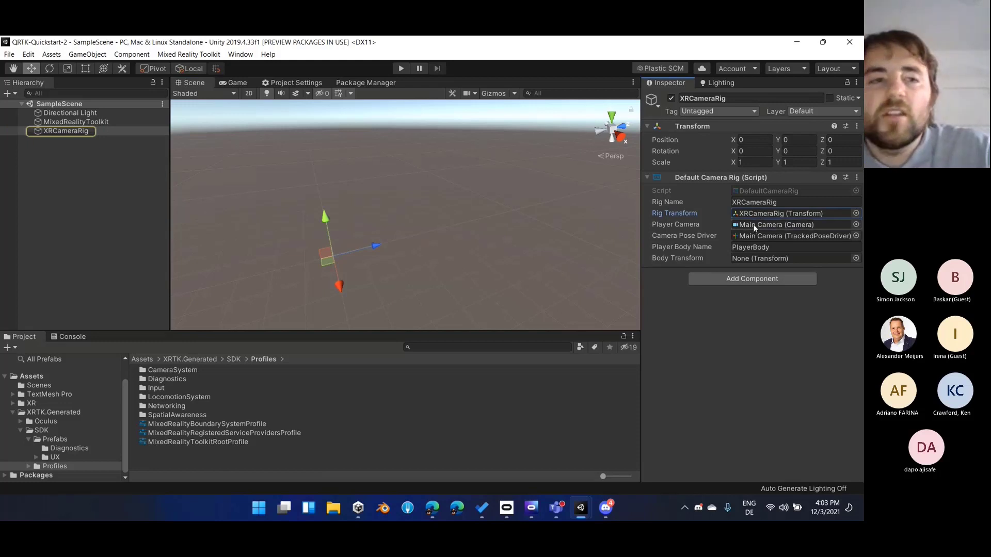
left_click(753, 224)
Examine Main Camera and its UIRaycastCamera child, and return to the parent XRCameraRig object
left_click(76, 139)
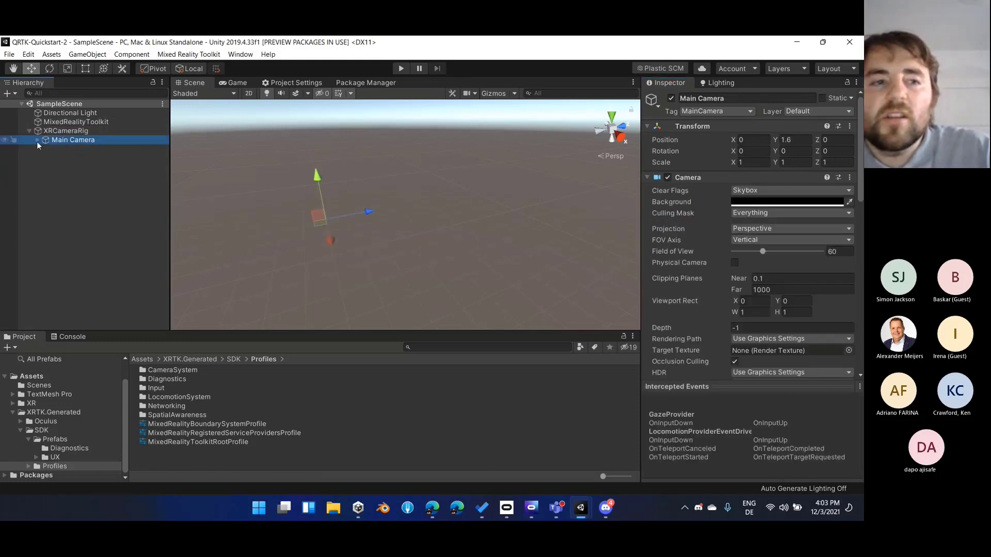
left_click(37, 141)
left_click(74, 149)
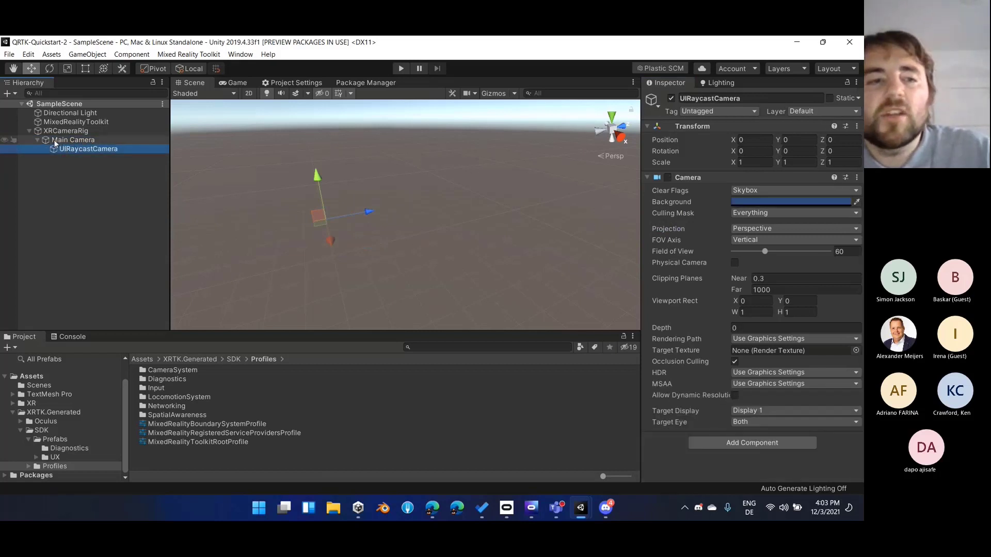
left_click(36, 141)
left_click(64, 137)
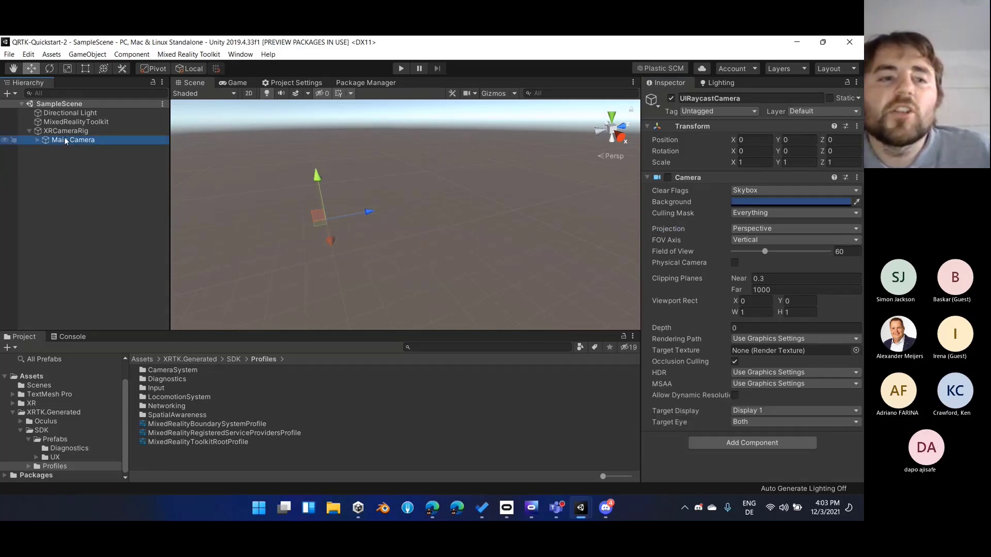
left_click(50, 131)
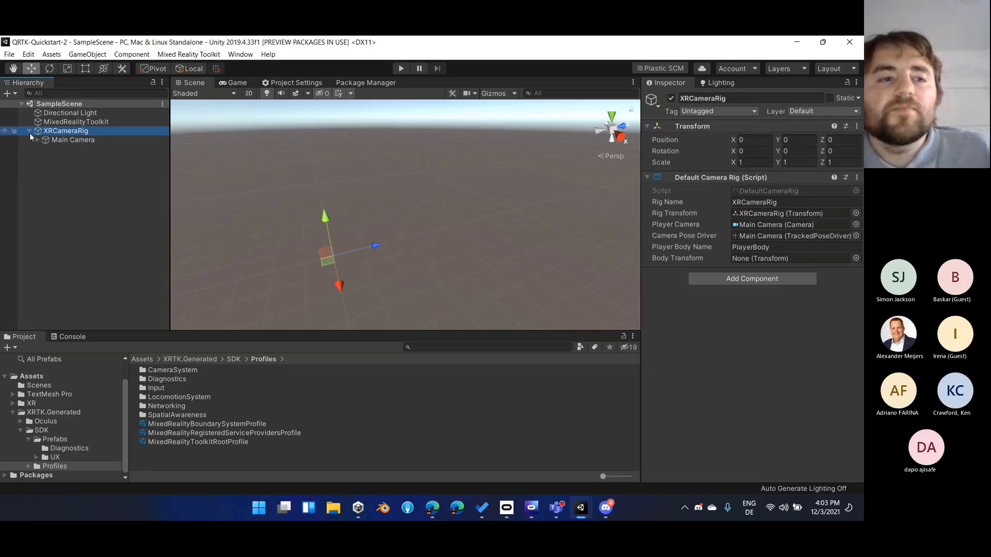
Review the parent-child structure of XRCameraRig and Main Camera in the hierarchy, leaving the rig collapsed
left_click(29, 132)
left_click(61, 139)
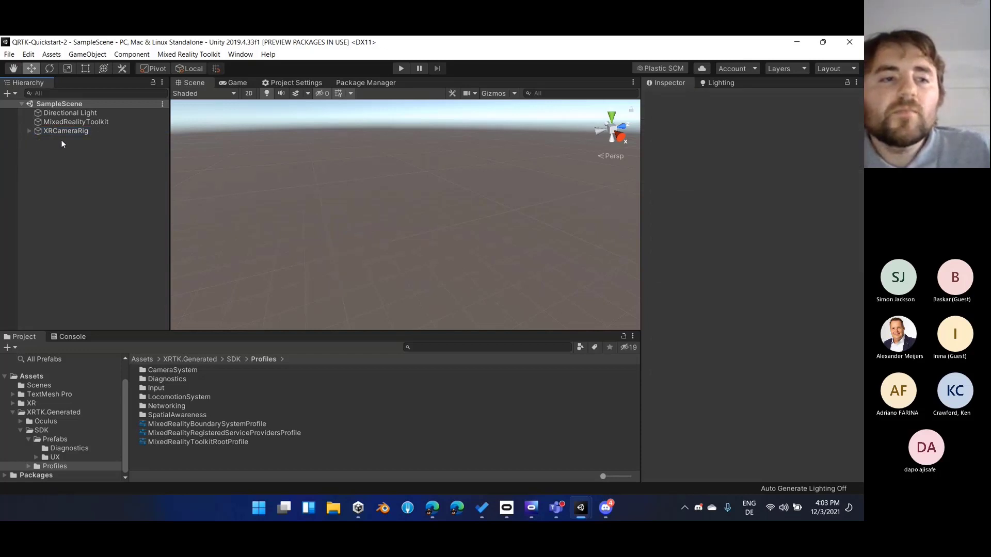
left_click(99, 132)
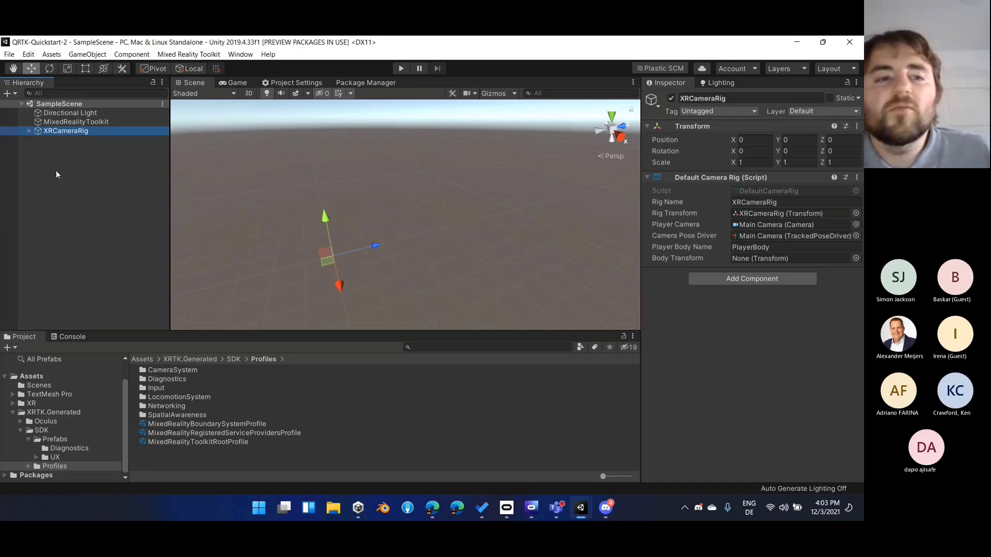
left_click(55, 145)
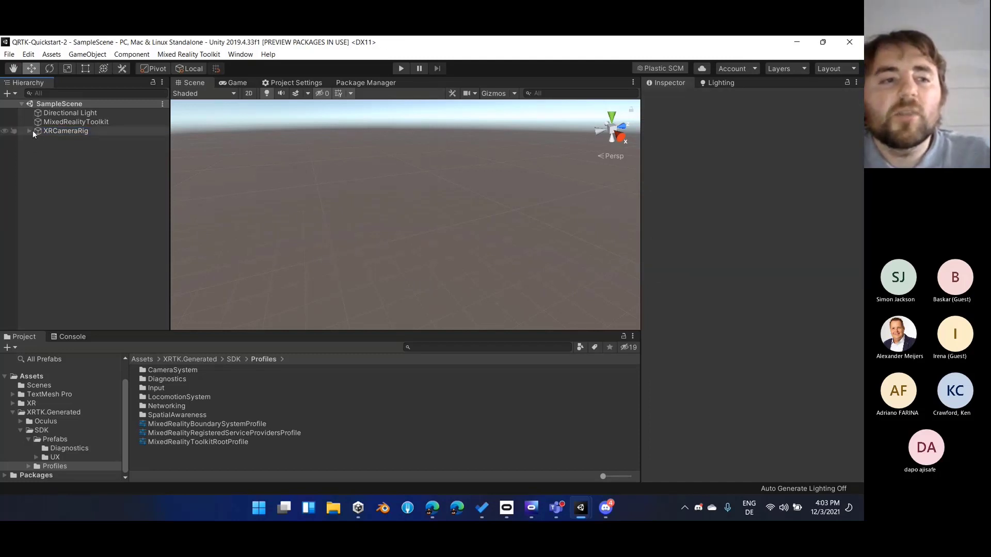
left_click(41, 132)
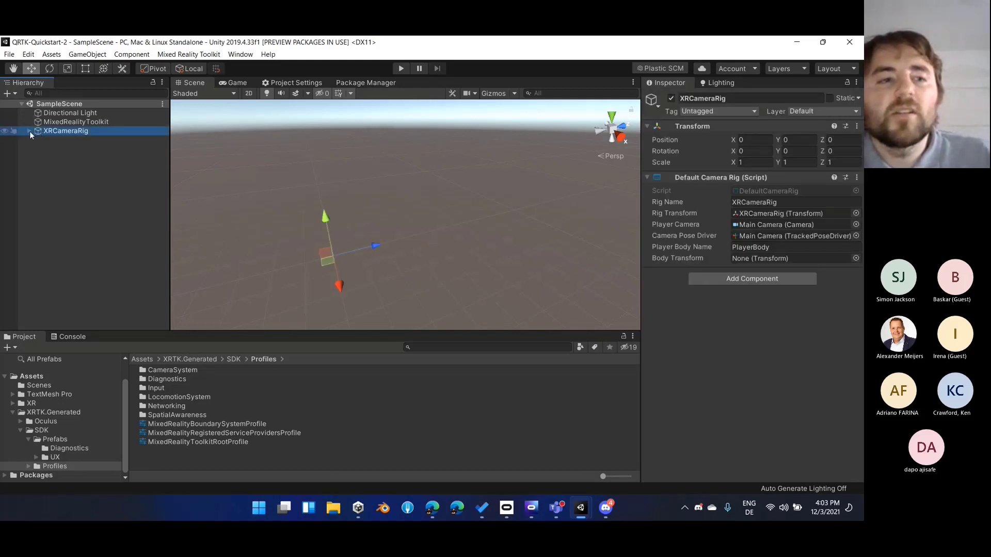
left_click(30, 131)
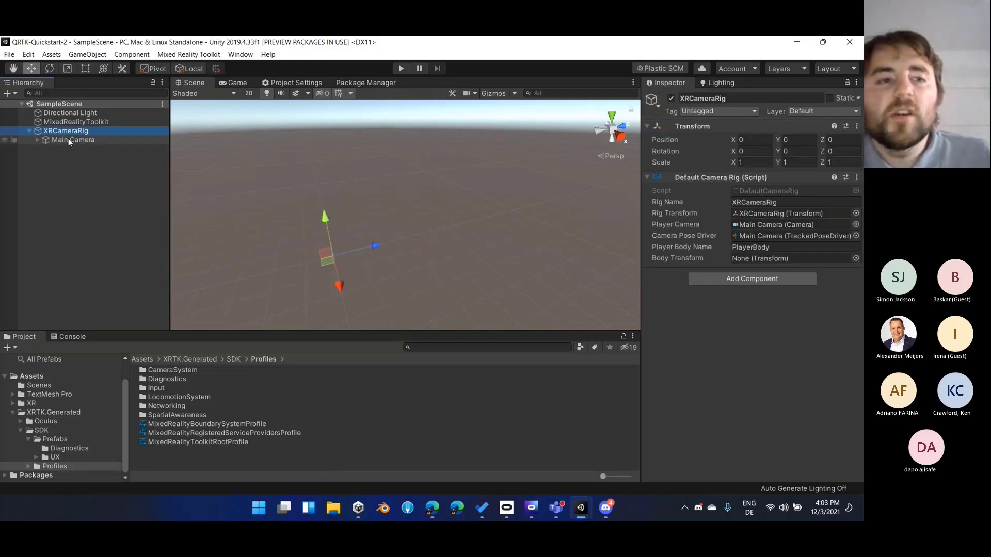
left_click(80, 142)
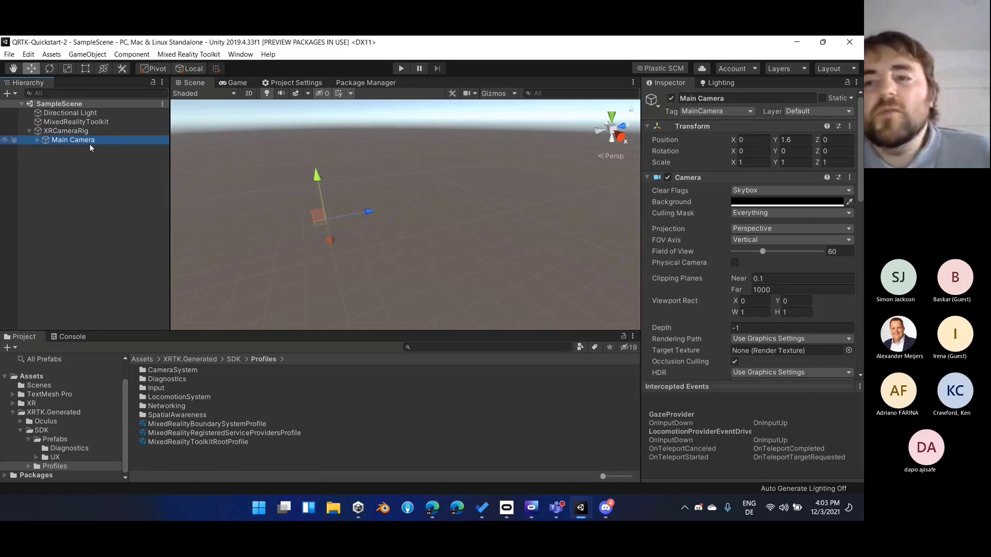
left_click(29, 132)
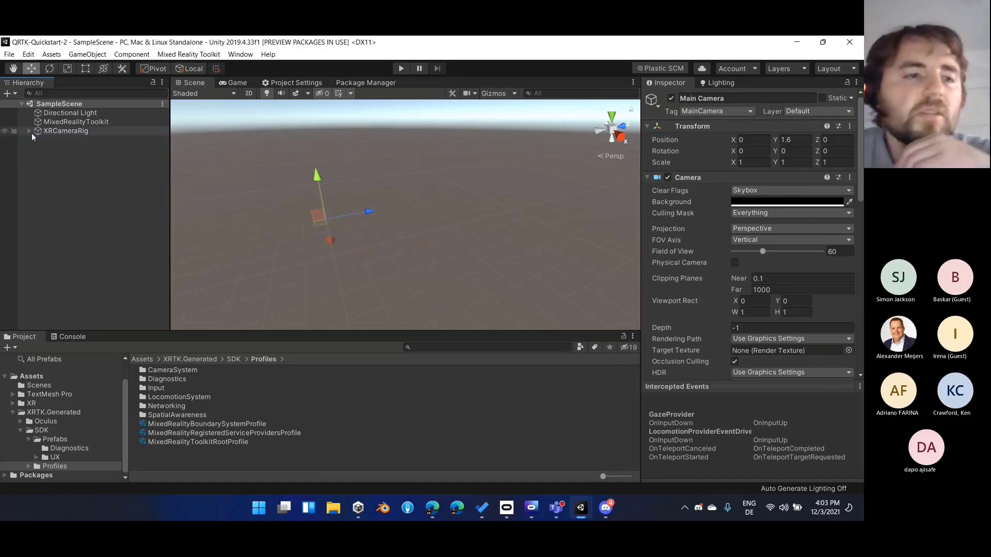
Open the Mixed Reality Camera System profile from the MixedRealityToolkit object and expand its General Settings and camera data provider options
left_click(60, 122)
scroll(708, 330, "down", 2)
left_click(708, 330)
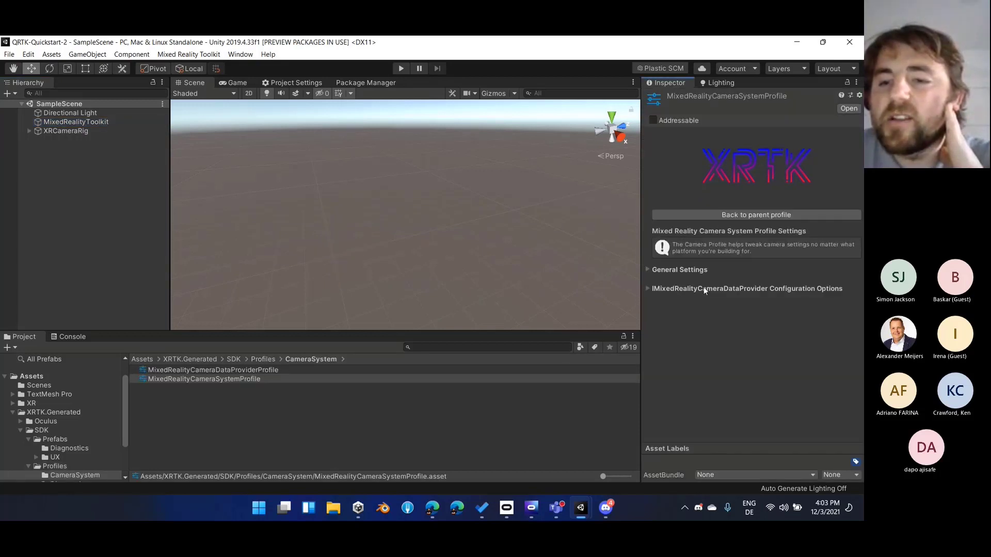
left_click(648, 270)
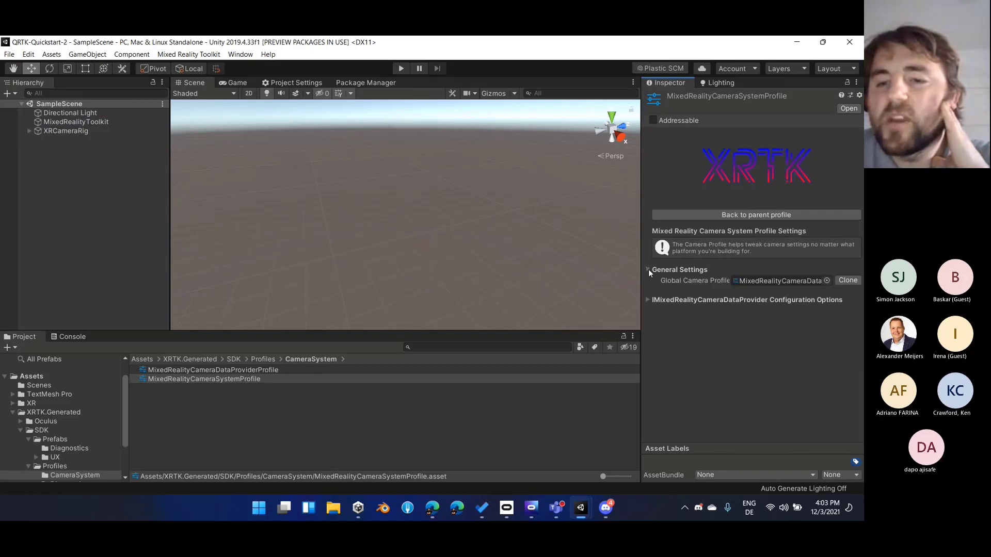
left_click(647, 299)
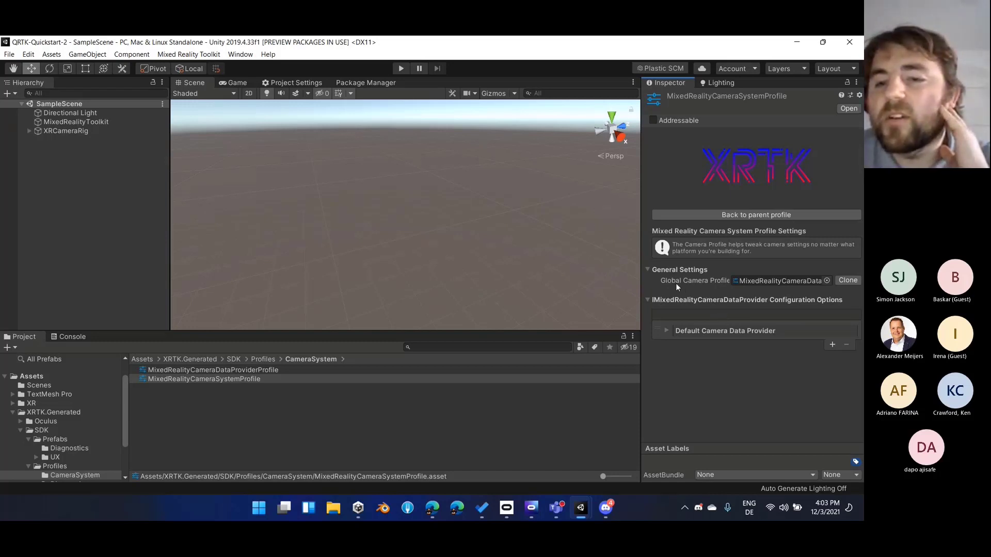
Open the Global Camera Profile, examine the Camera Rig Type choices in its platform-specific settings, and return to XRCameraRig
double_click(748, 282)
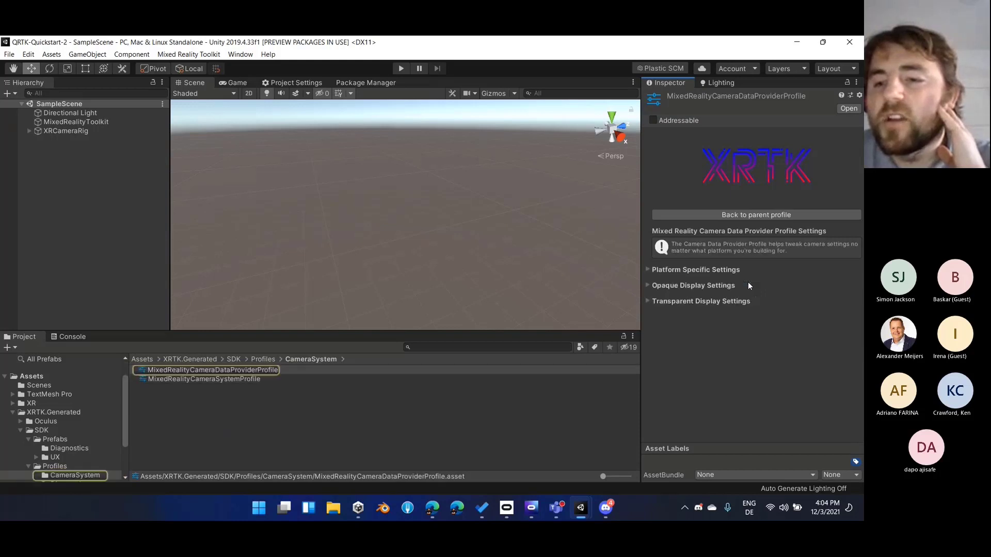
left_click(673, 270)
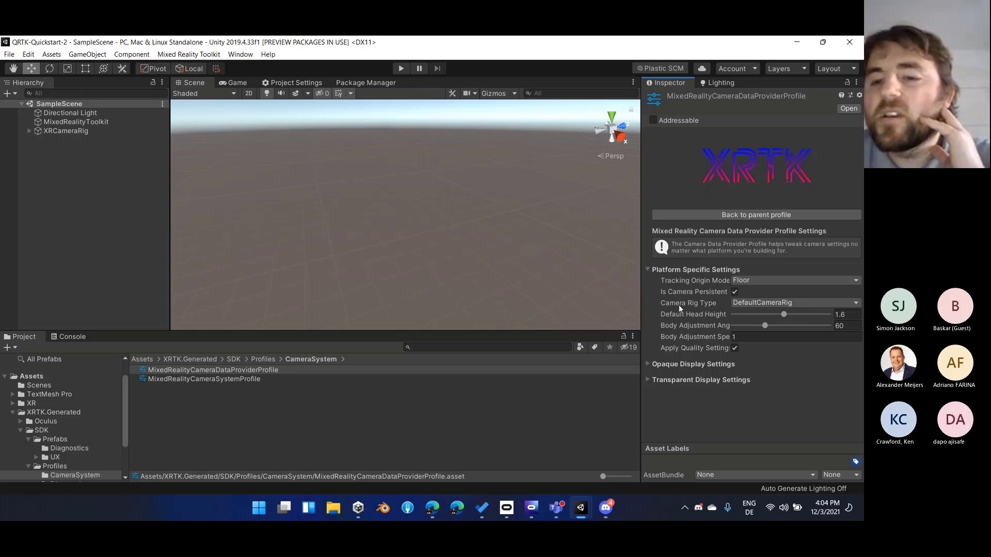
left_click(757, 303)
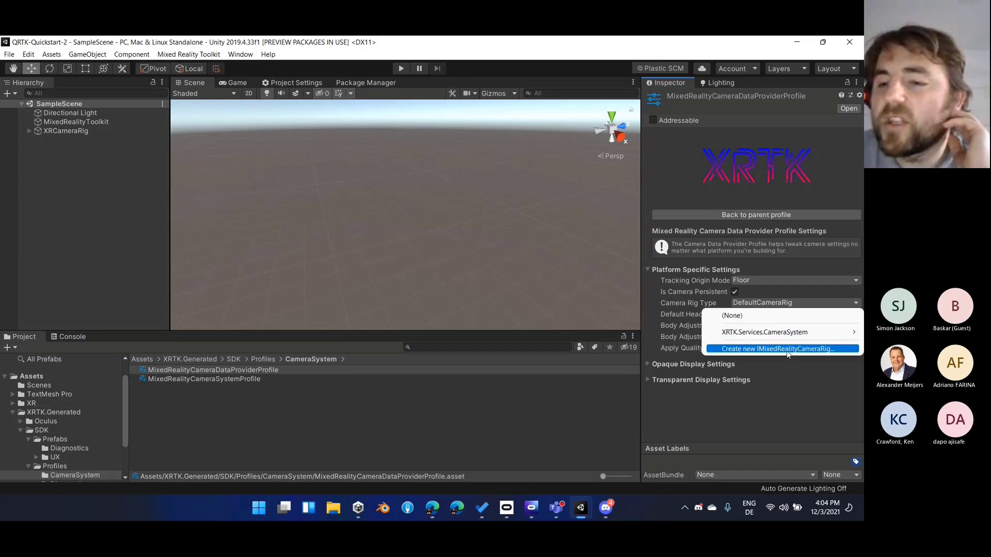
mouse_move(763, 336)
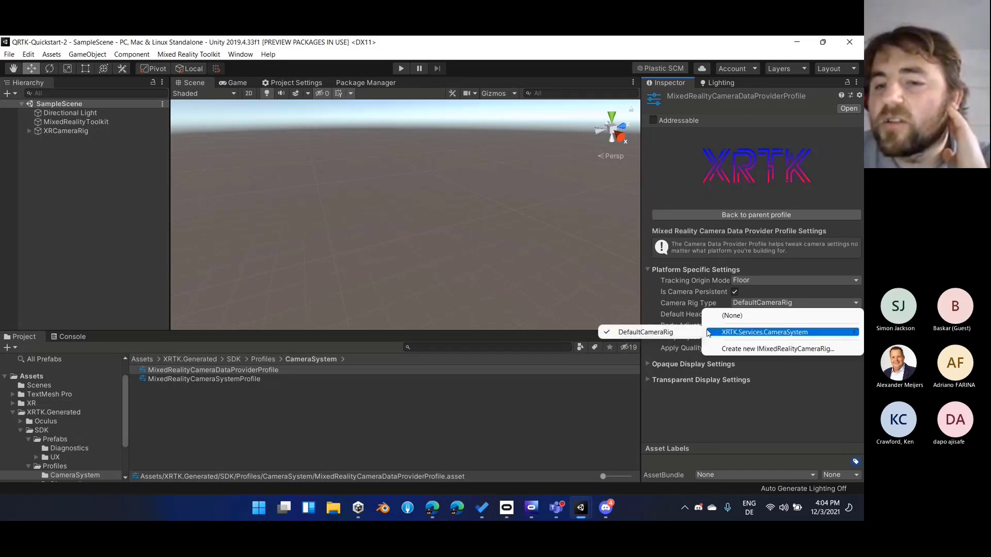
left_click(97, 128)
left_click(97, 129)
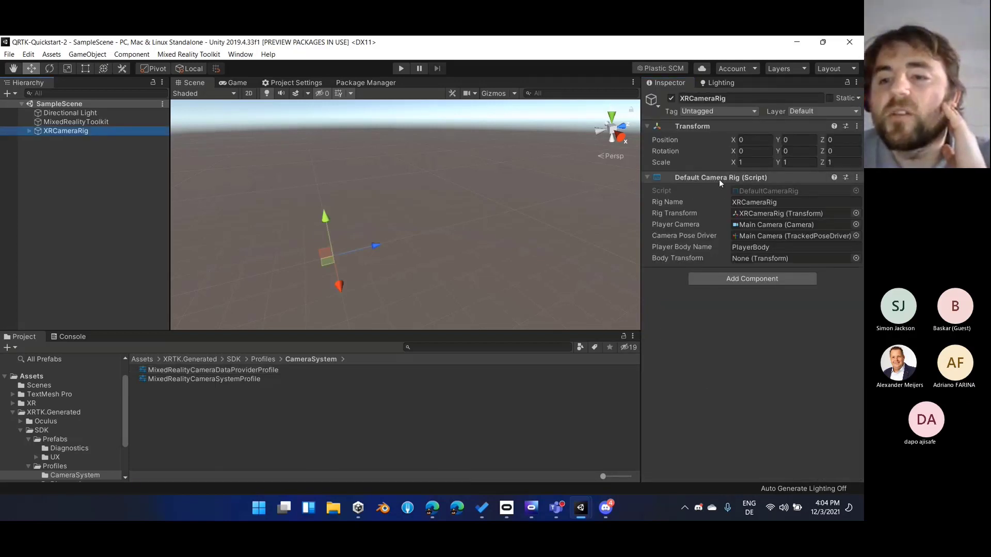
Reopen the camera data provider profile through MixedRealityToolkit's camera system and review its Opaque and Transparent Display Settings
left_click(55, 122)
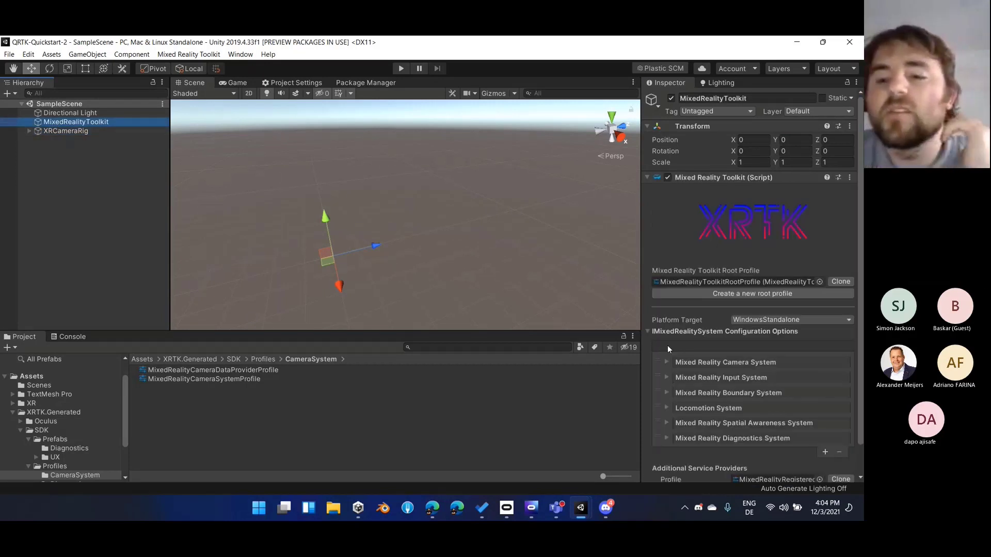
left_click(758, 362)
double_click(768, 404)
left_click(723, 301)
double_click(769, 343)
left_click(680, 413)
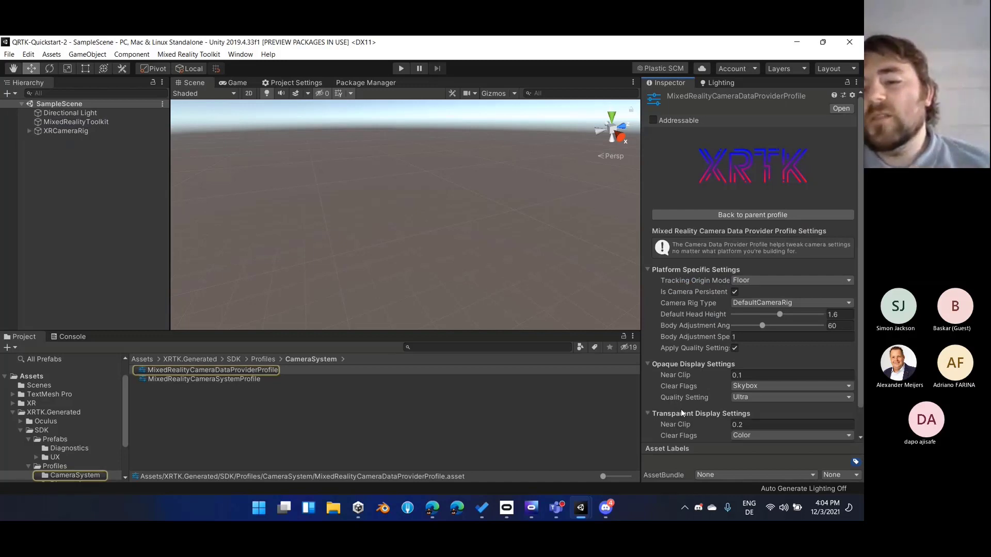
scroll(676, 397, "down", 1)
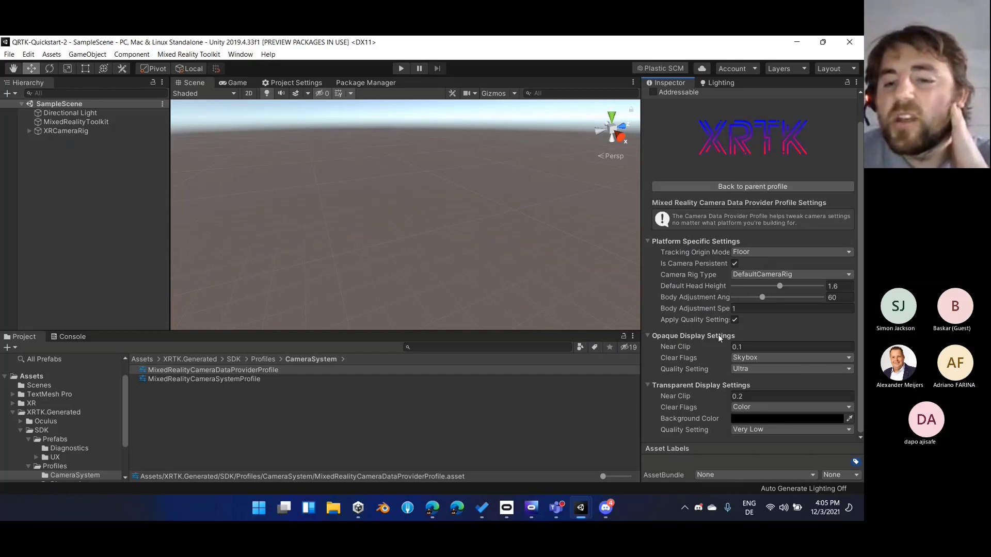
Turn off Apply Quality Settings in the camera data provider profile, with both display settings groups collapsed, and return to the camera system profile
left_click(705, 385)
left_click(695, 364)
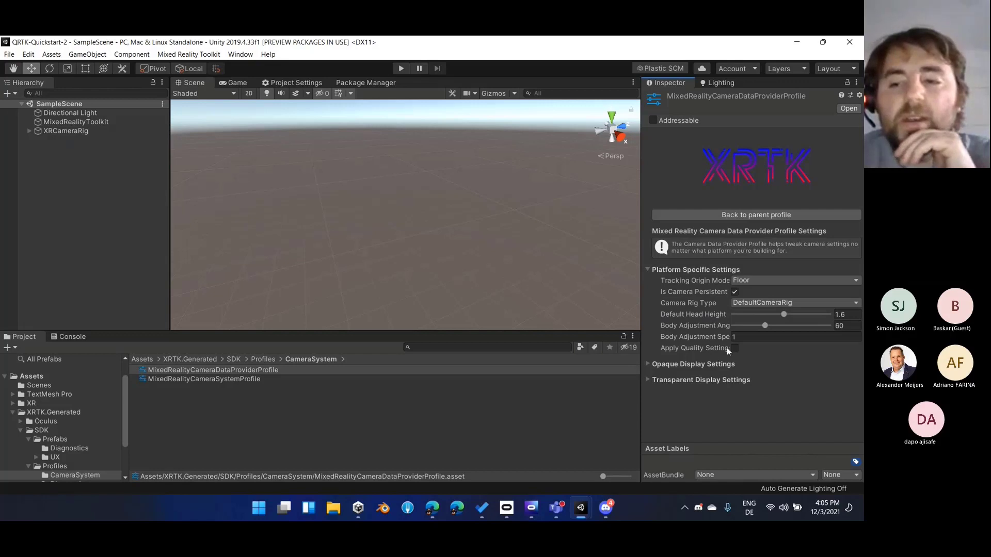
left_click(750, 218)
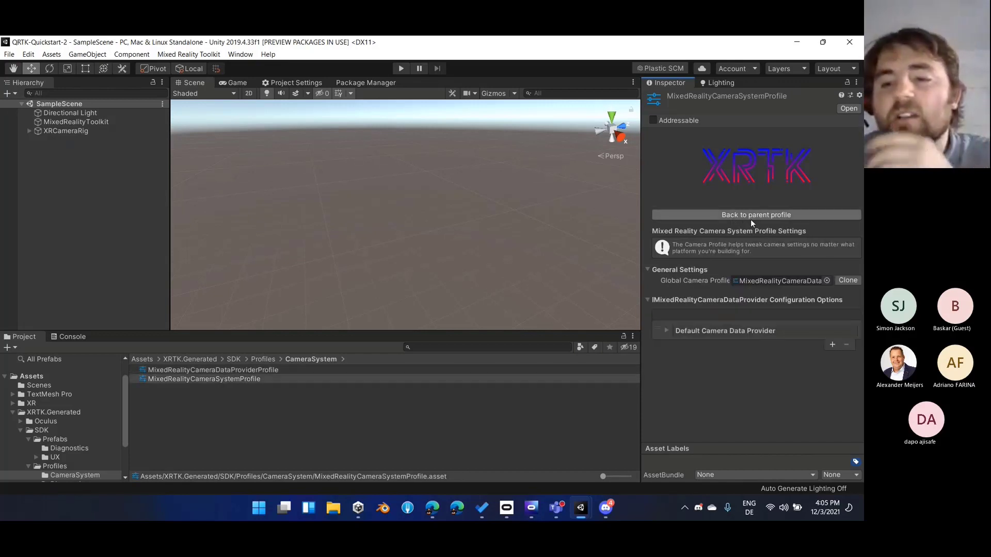
Review the Default Camera Data Provider's platform-specific settings and return through the parent profiles to the toolkit root profile
left_click(741, 331)
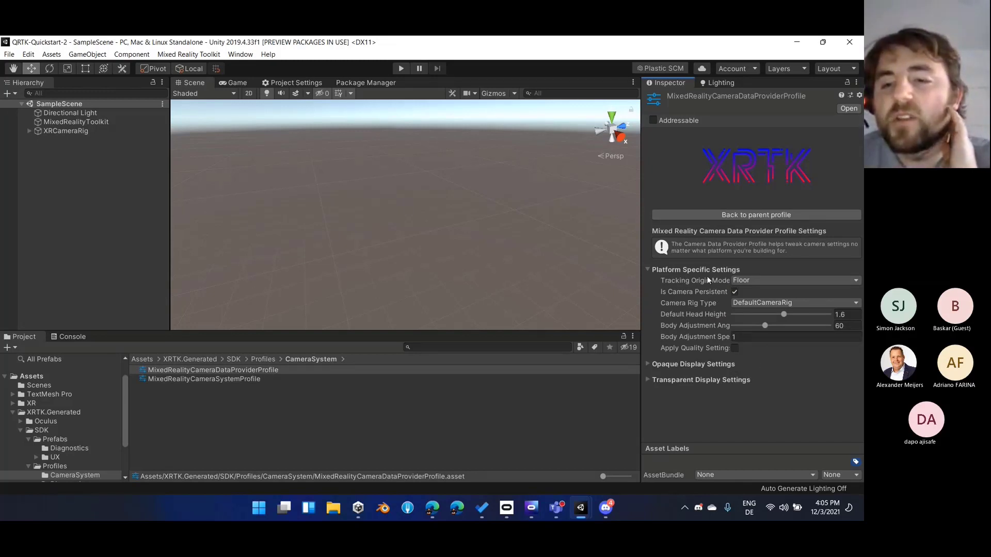
left_click(728, 217)
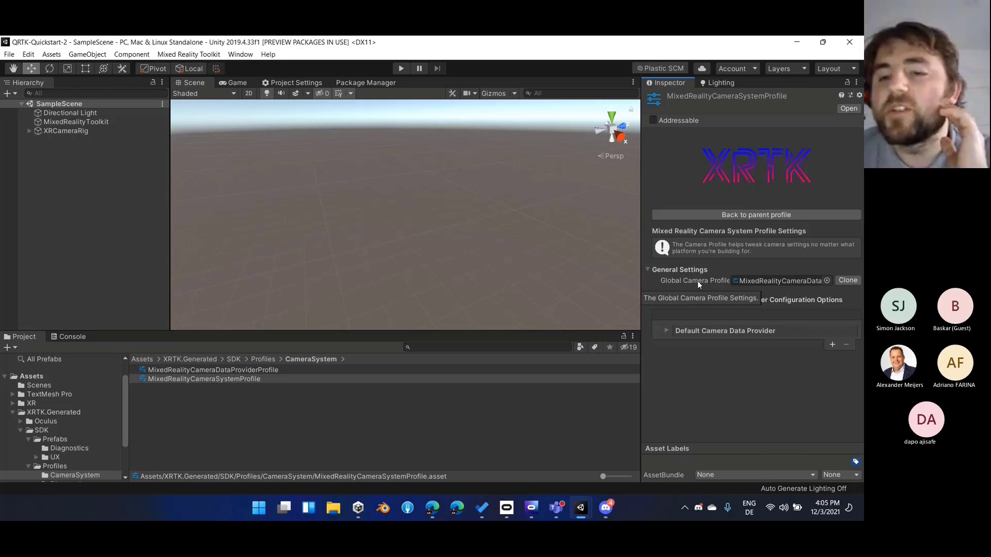
left_click(730, 217)
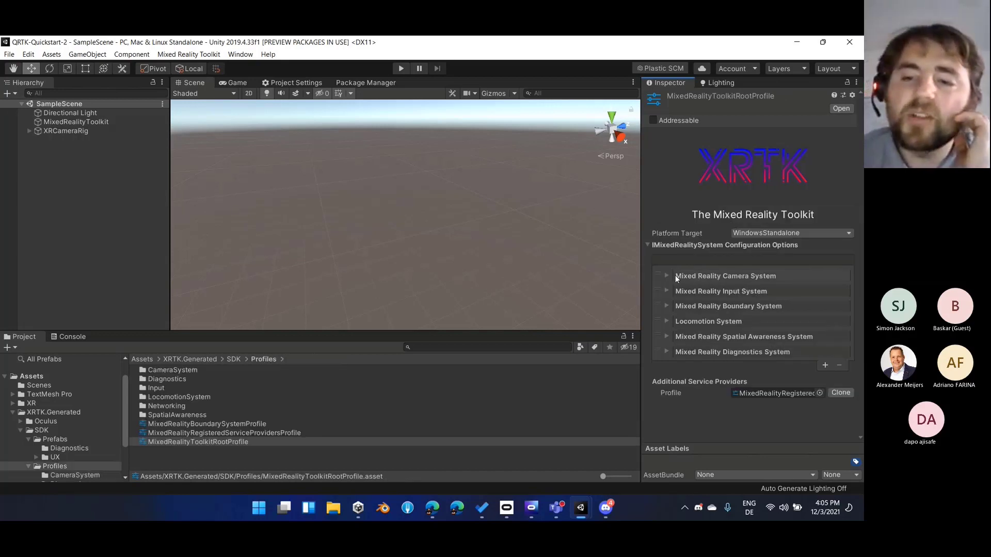
Expand the Mixed Reality Input System entry in the root profile and review its name and configuration fields
left_click(662, 277)
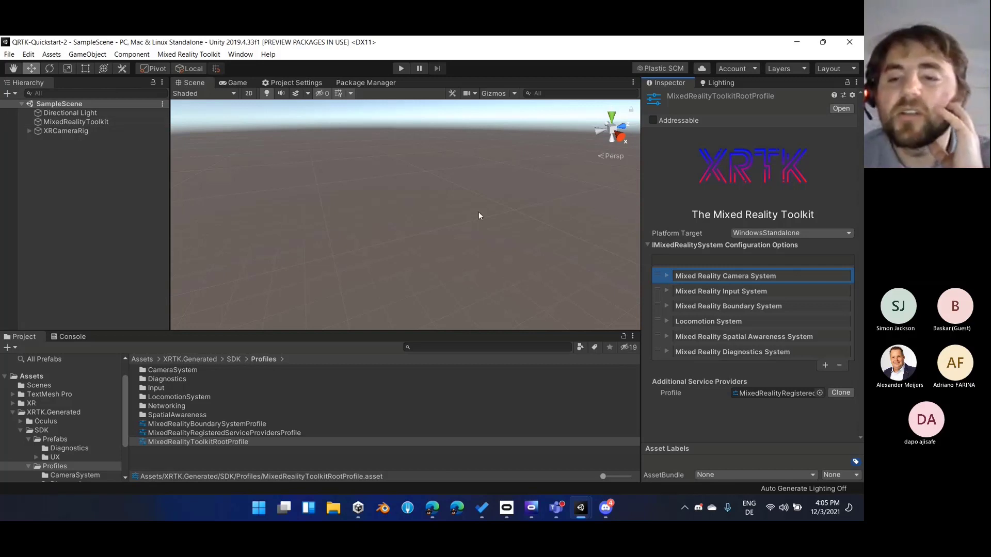
left_click(658, 292)
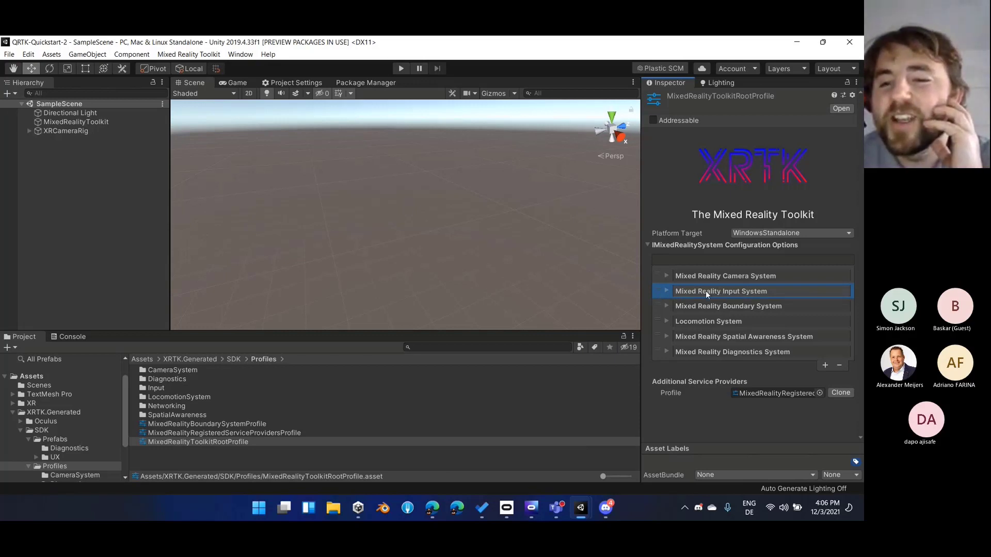
left_click(666, 291)
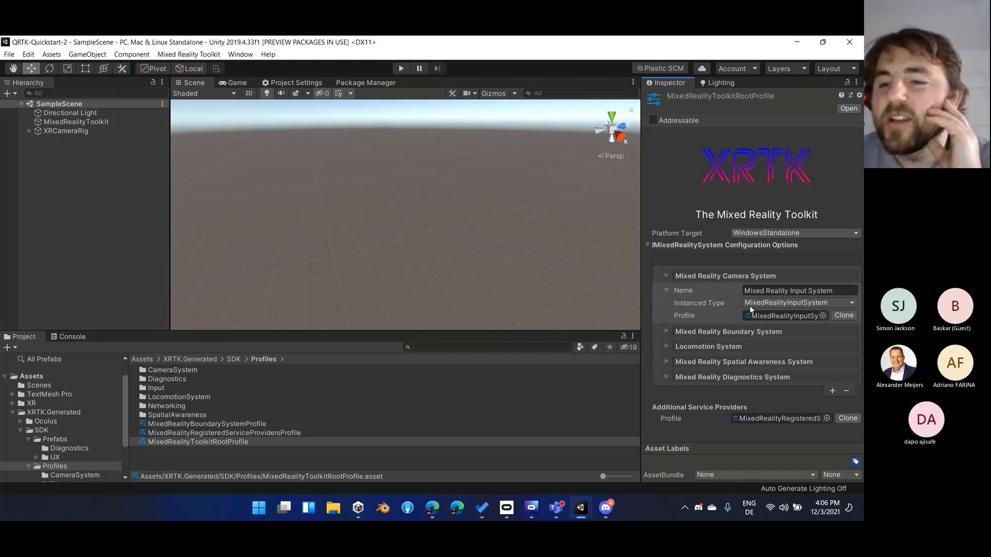
left_click(755, 290)
left_click(795, 291)
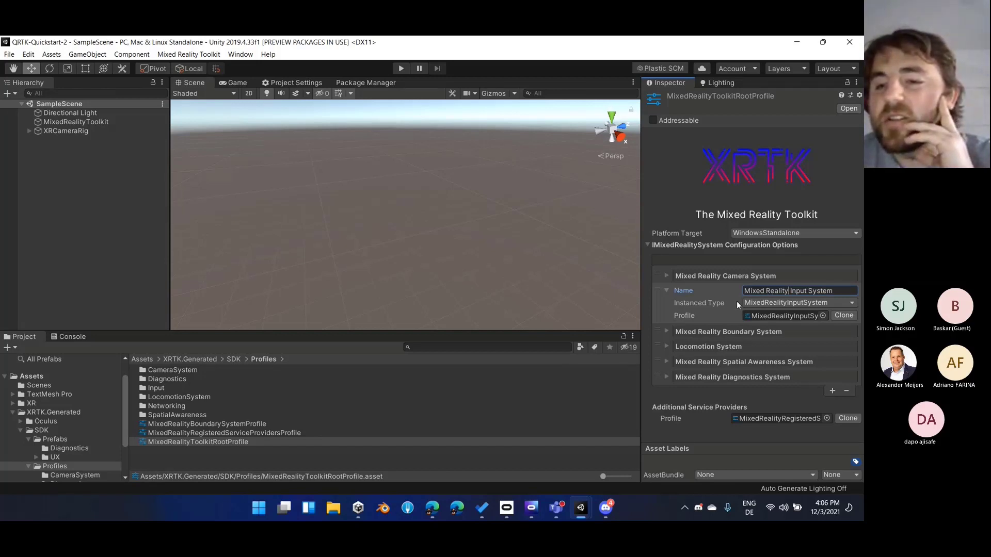
Examine the Instanced Type choices for the Mixed Reality Input System, including XRTK.Services.NetworkingSystem, without selecting one
left_click(750, 304)
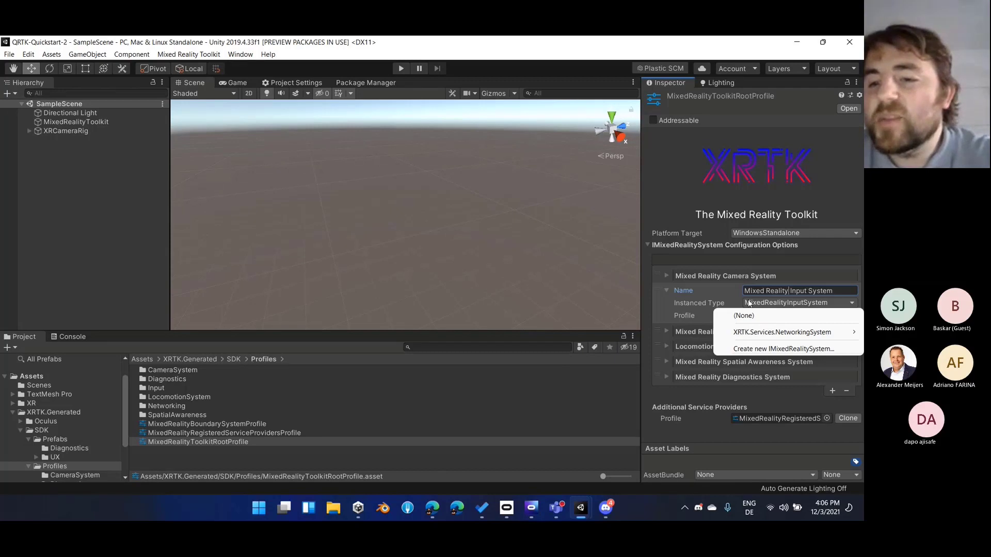
left_click(704, 303)
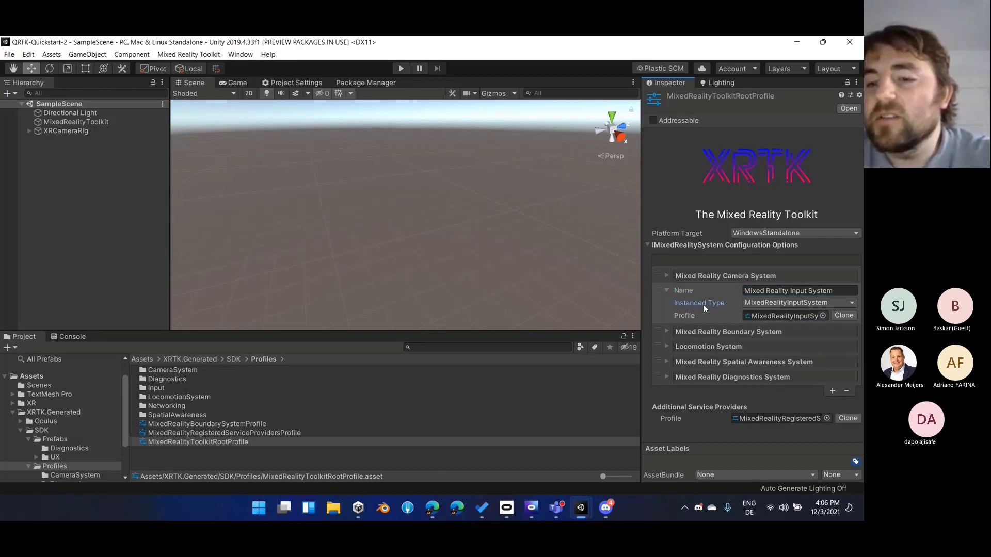
left_click(810, 304)
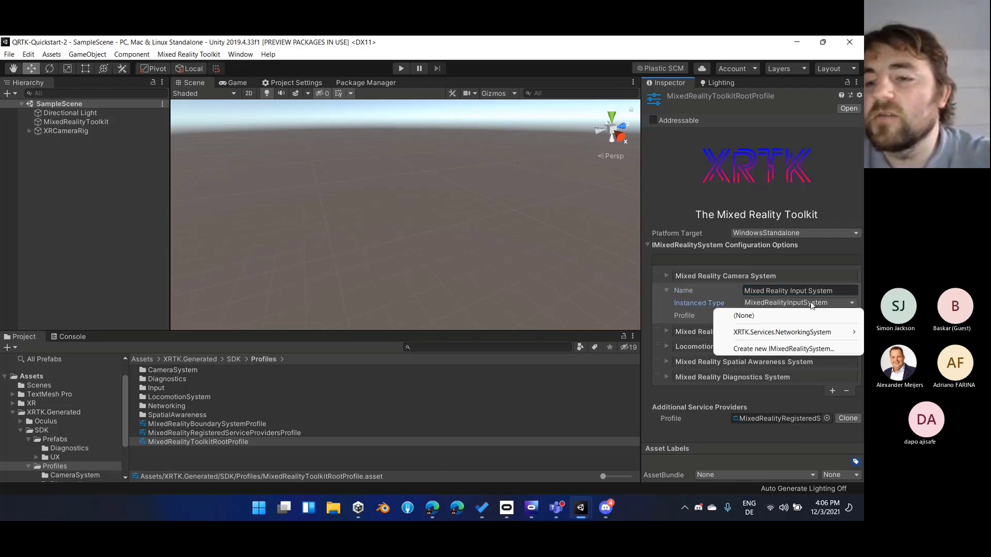
mouse_move(807, 331)
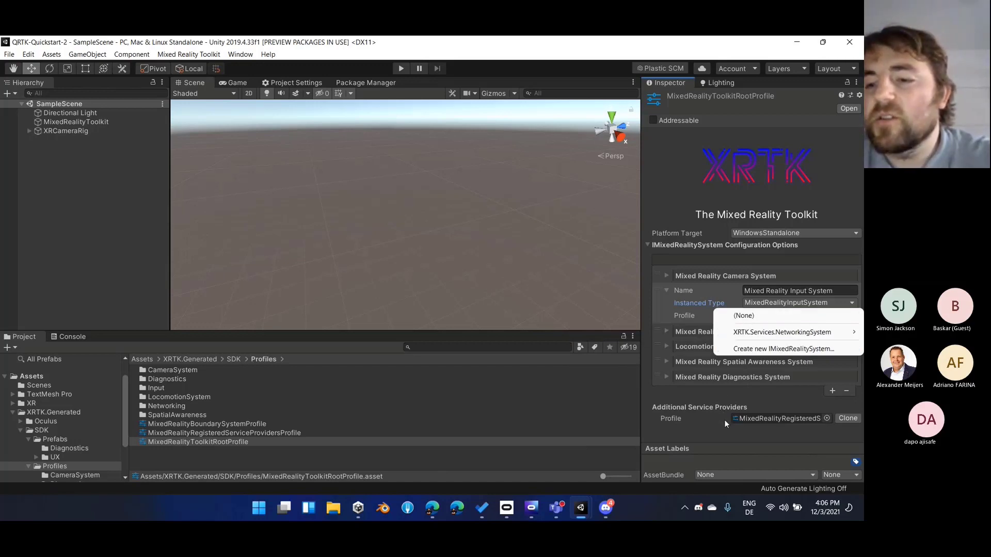
left_click(785, 399)
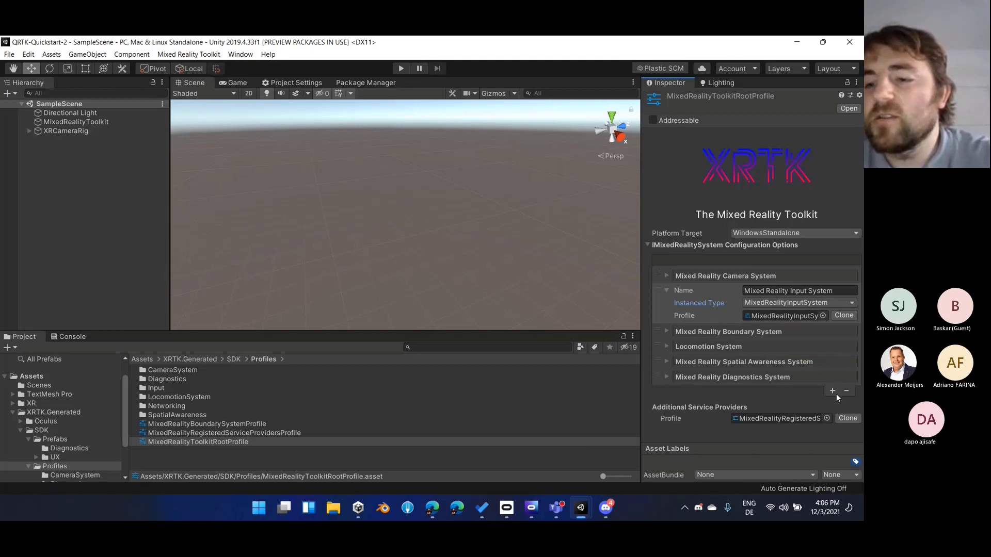
Add a system configuration with the MixedRealityNetworkingSystem instanced type to the root profile and remove it again
left_click(832, 391)
left_click(791, 403)
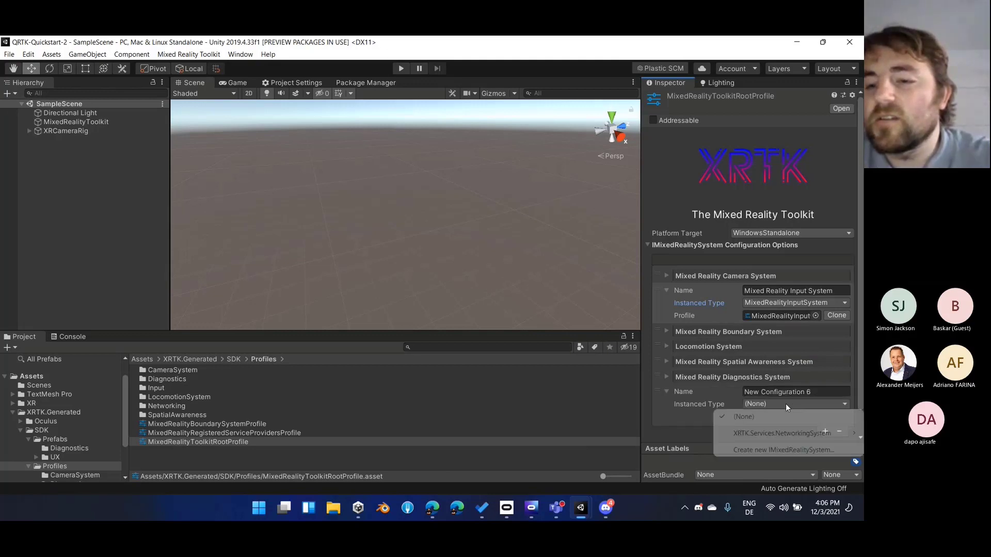
mouse_move(789, 433)
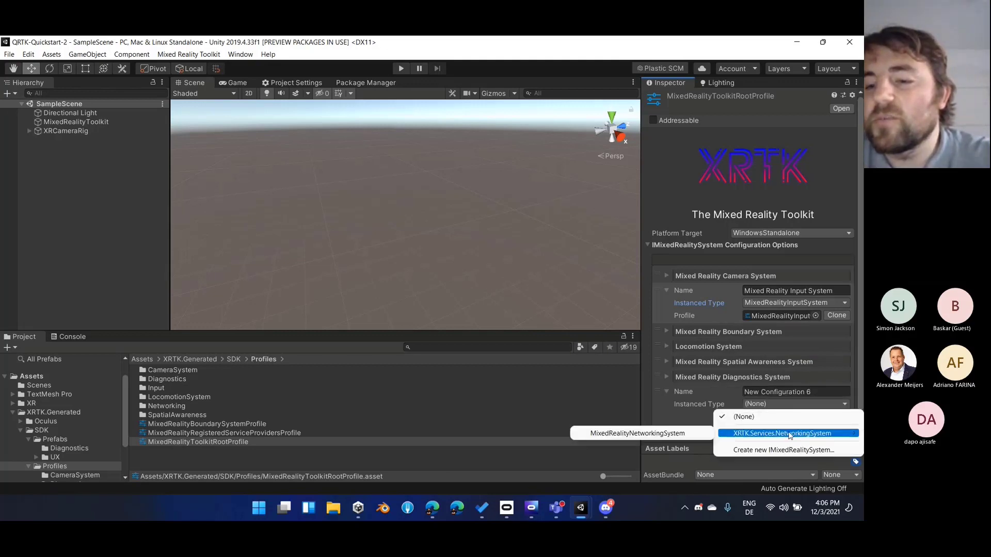
left_click(695, 434)
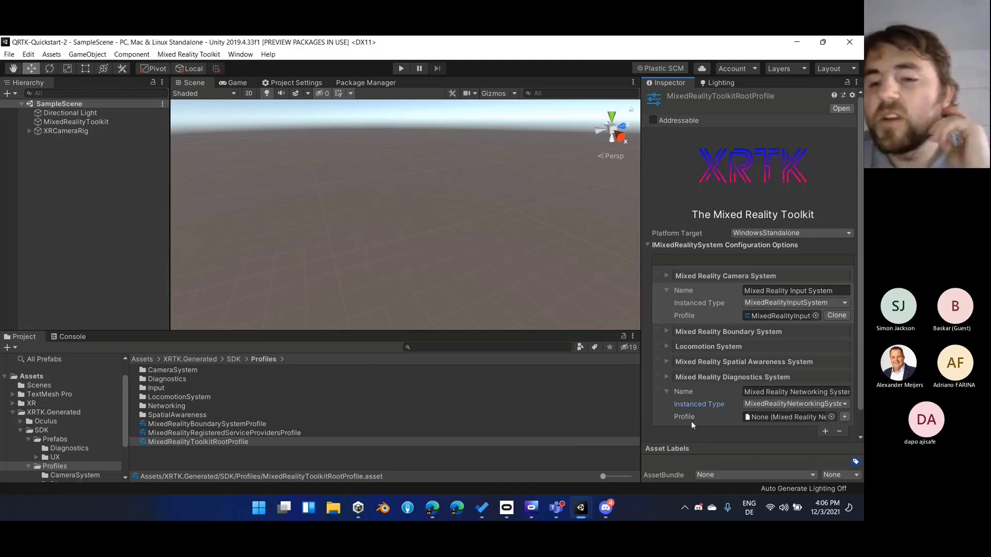
left_click(670, 400)
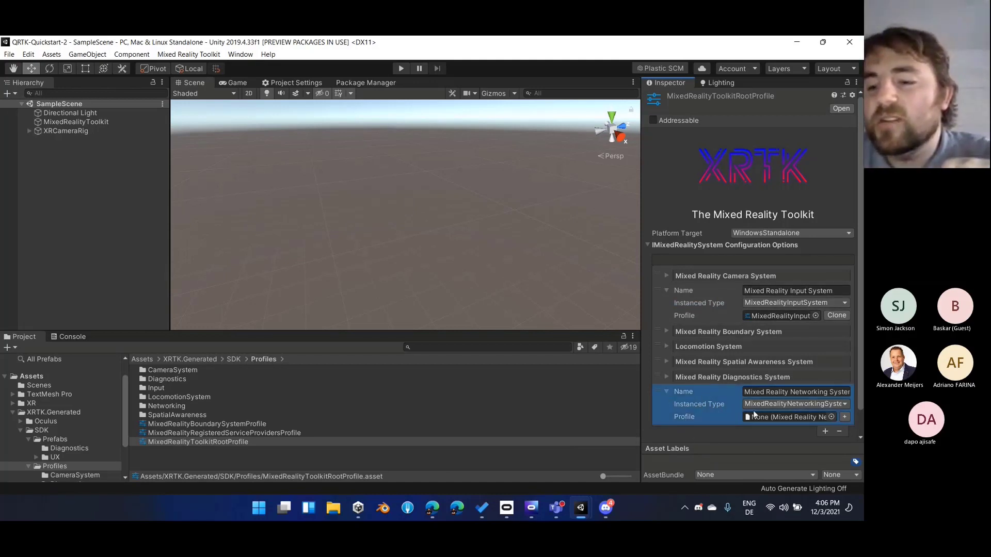
left_click(838, 432)
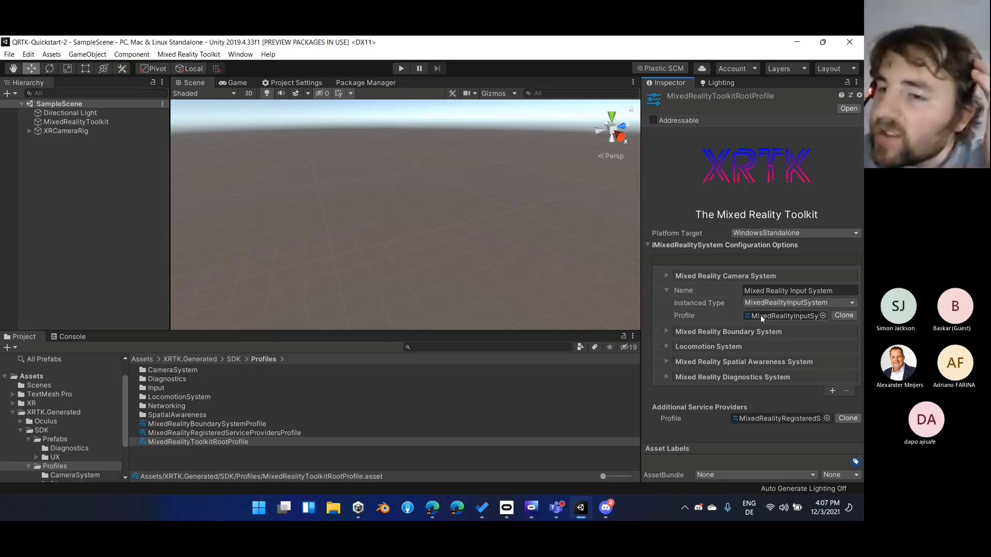
Collapse the Mixed Reality Input System entry, open its profile, and open the Input Actions Profile from there
left_click(666, 290)
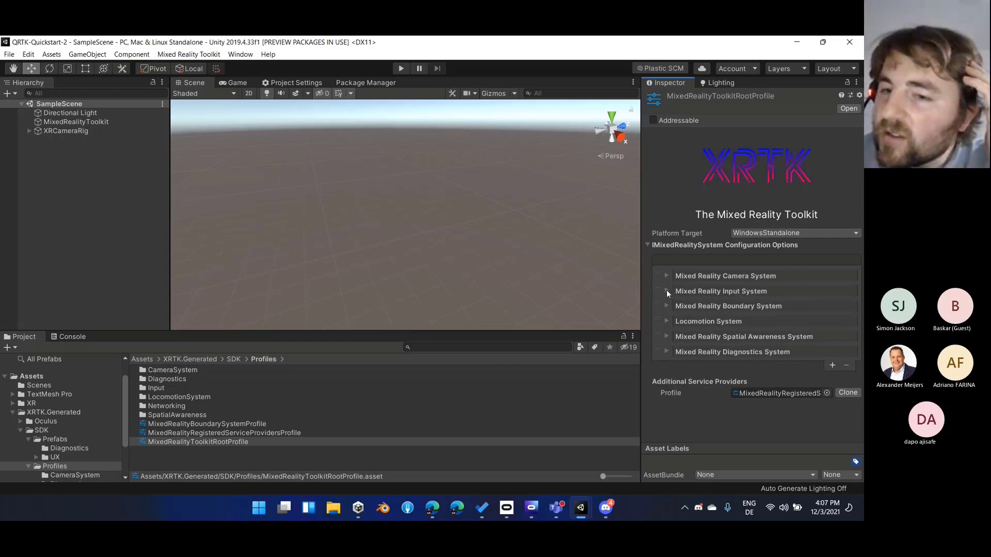
double_click(698, 291)
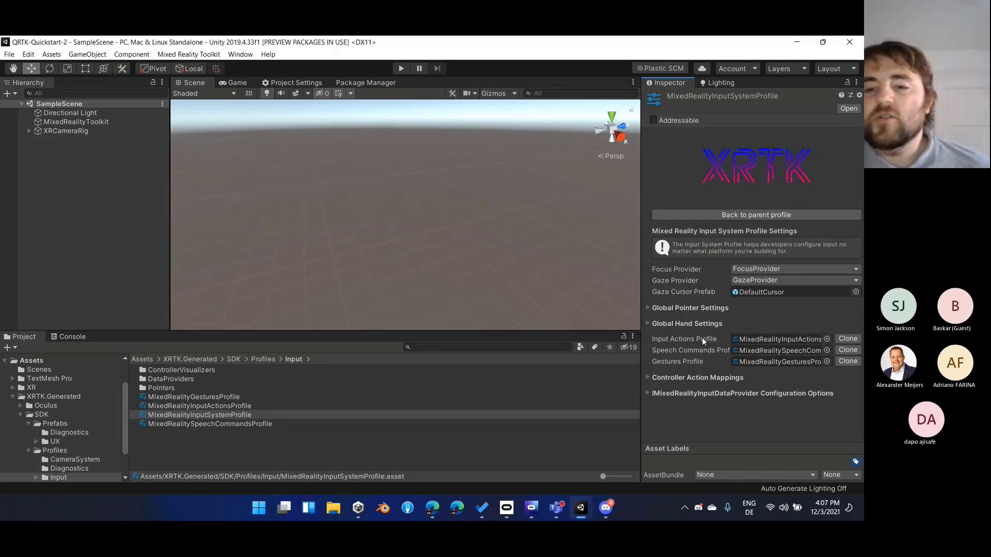
mouse_move(702, 339)
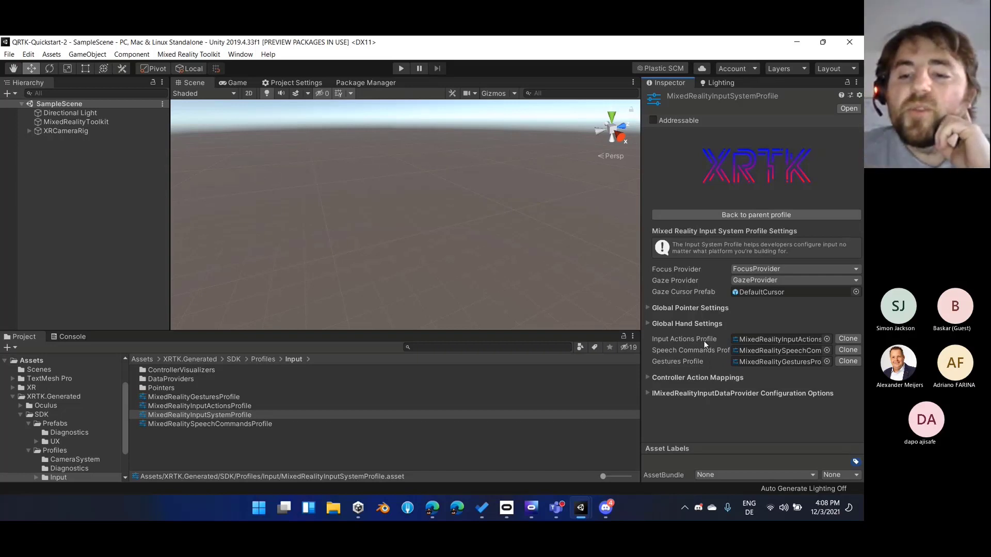
double_click(761, 339)
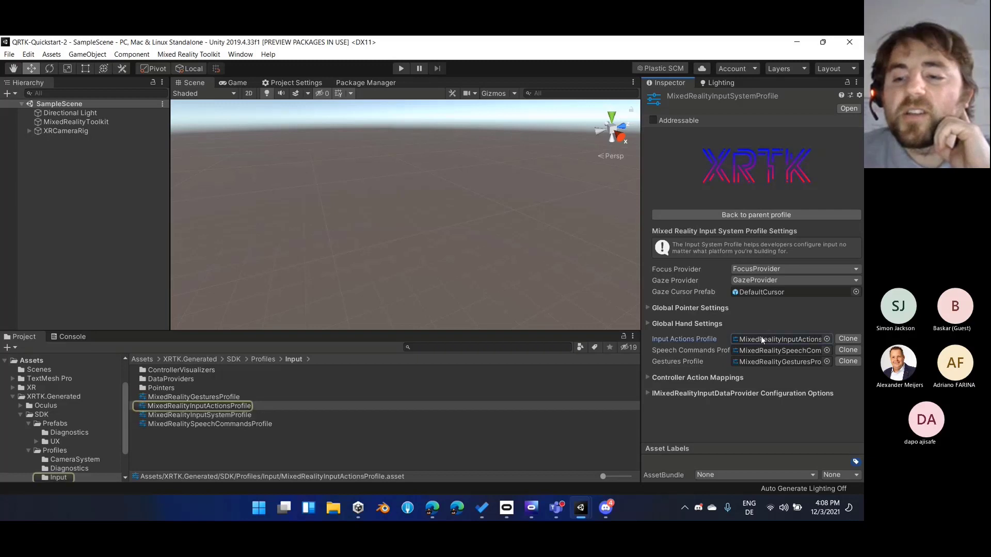
Add a new input action named Jump at the end of the Input Actions list and open its axis type choices
scroll(754, 328, "down", 3)
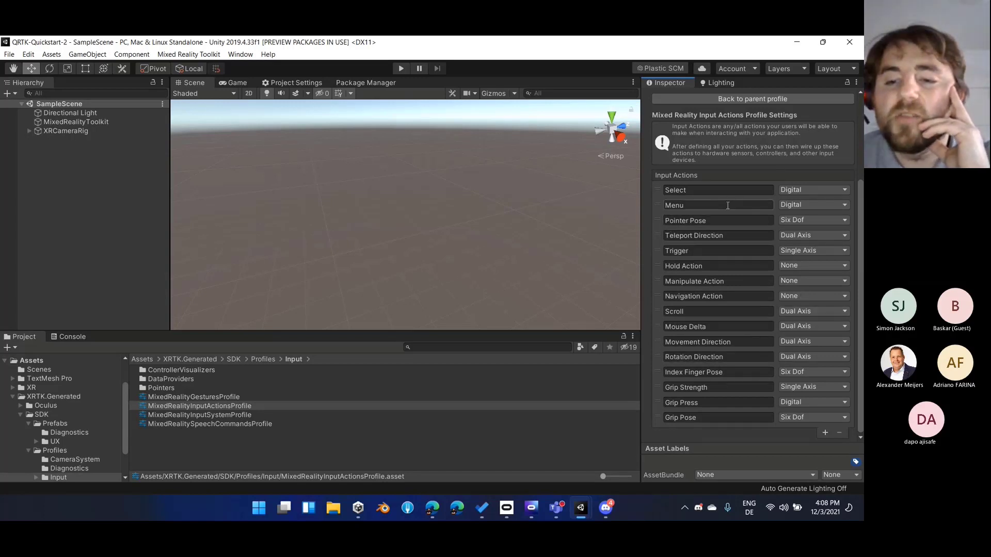
left_click(825, 433)
left_click(761, 416)
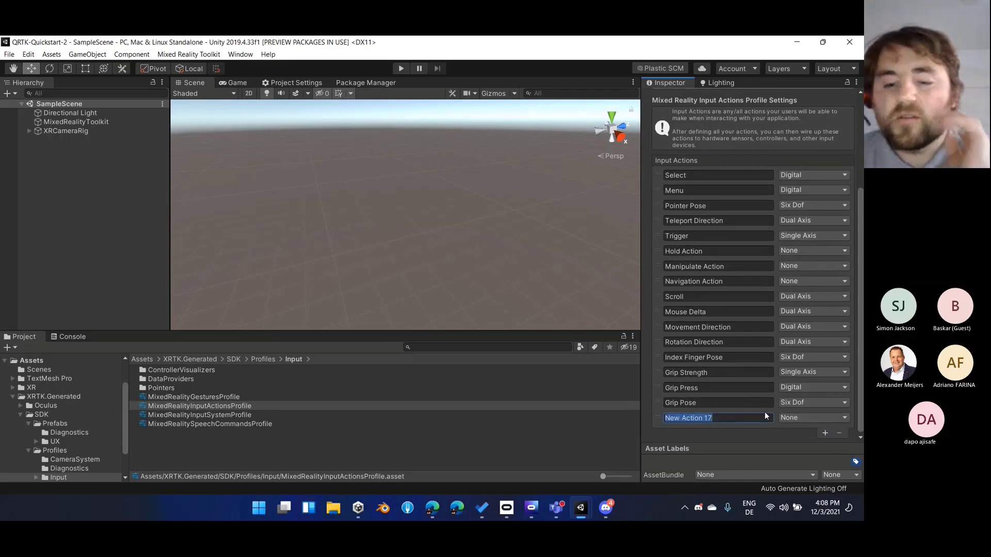
type("Ju")
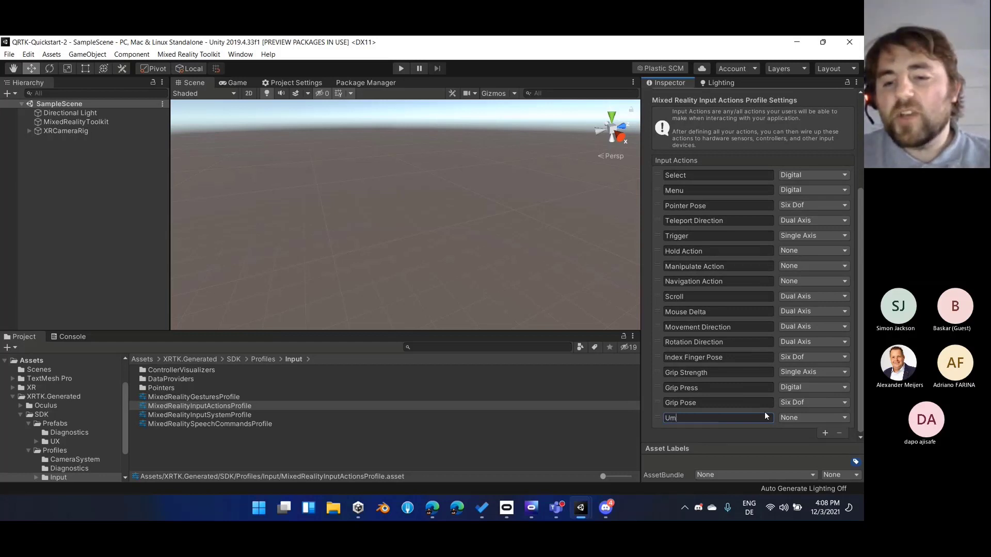
type("mp")
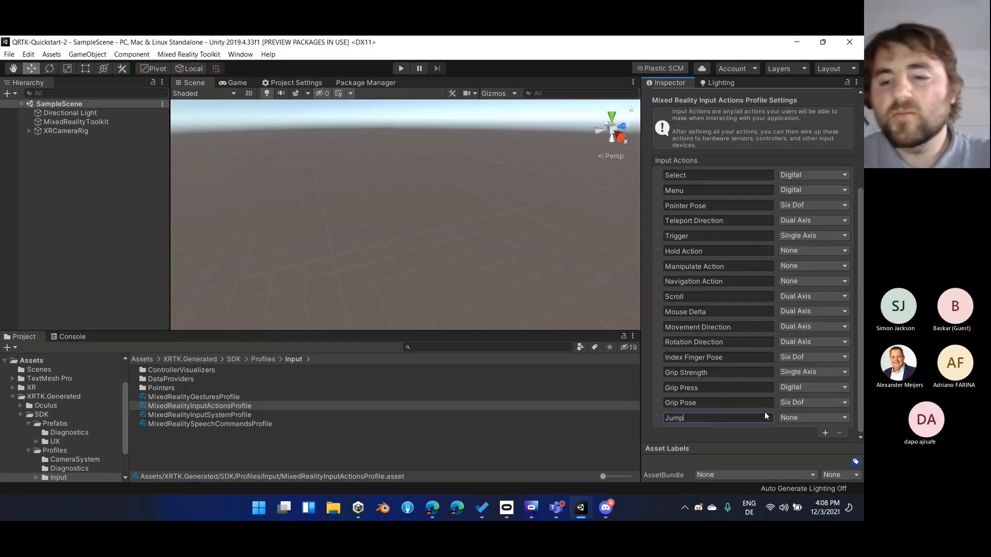
left_click(791, 418)
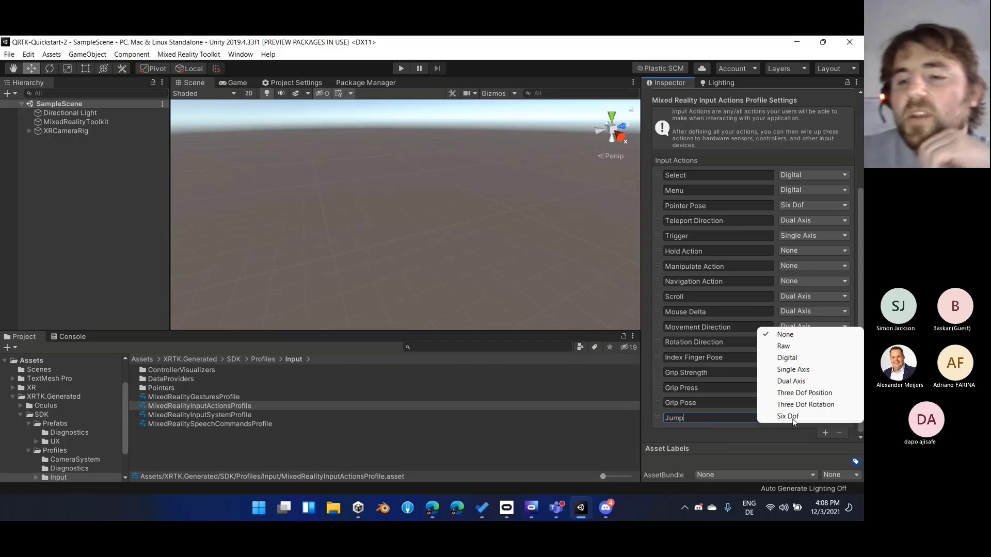
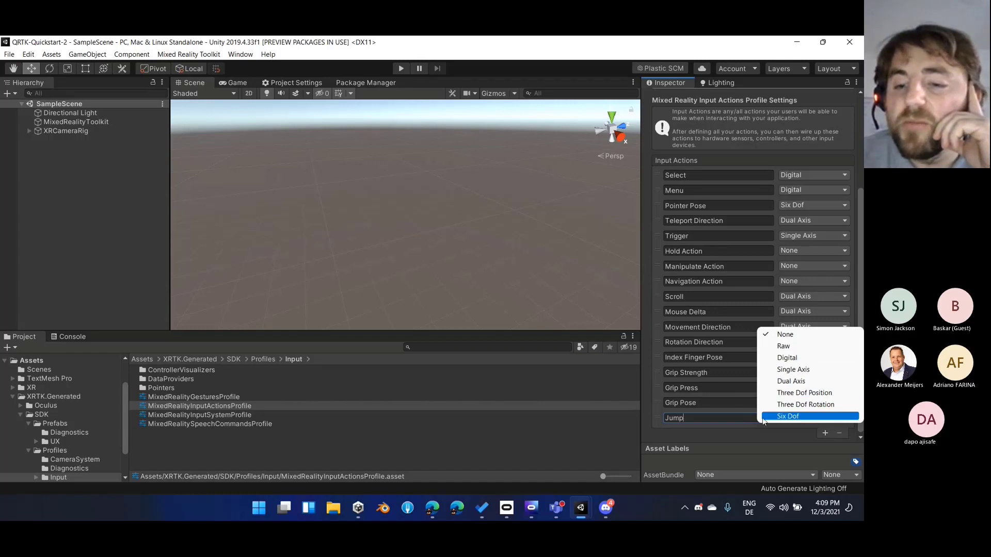
Pick an axis type for the Jump action and go back to the parent Input System profile
left_click(808, 374)
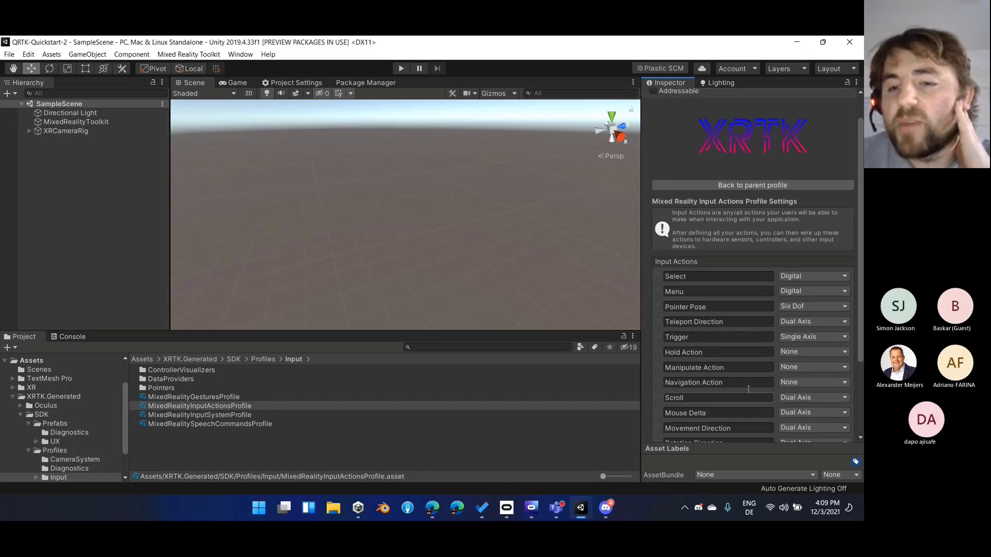
scroll(716, 302, "up", 4)
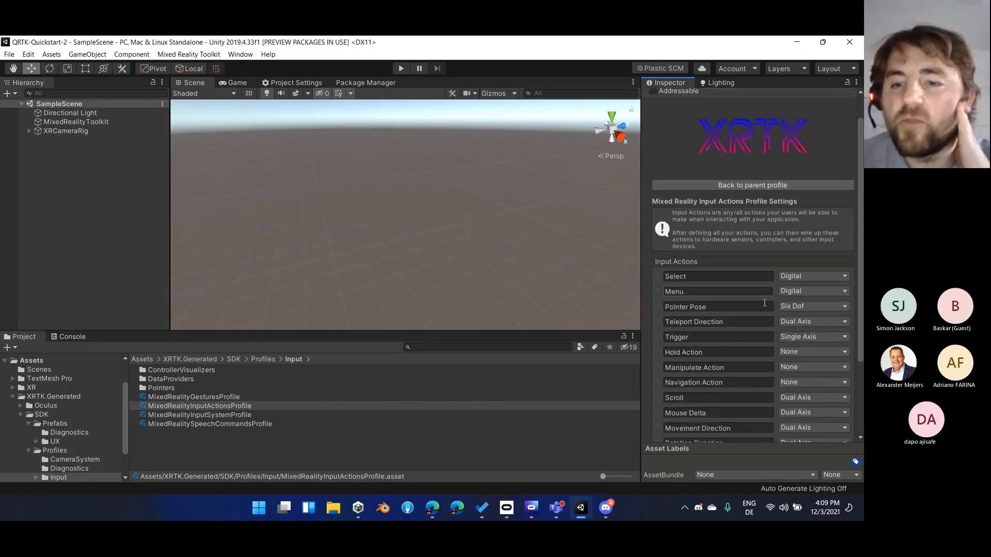
left_click(744, 184)
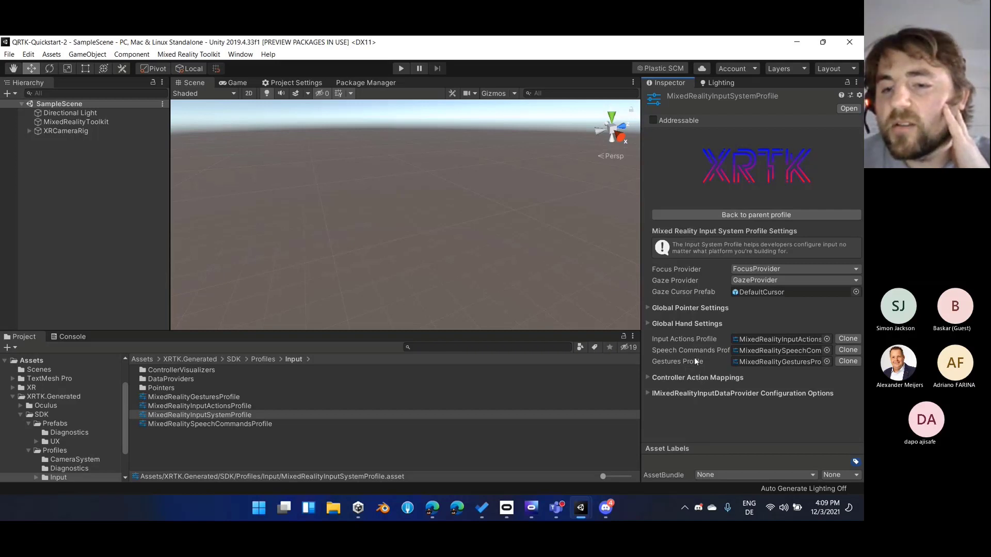
View the Speech Commands Profile settings, including start behavior and keywords, and return to the Input System profile
double_click(750, 351)
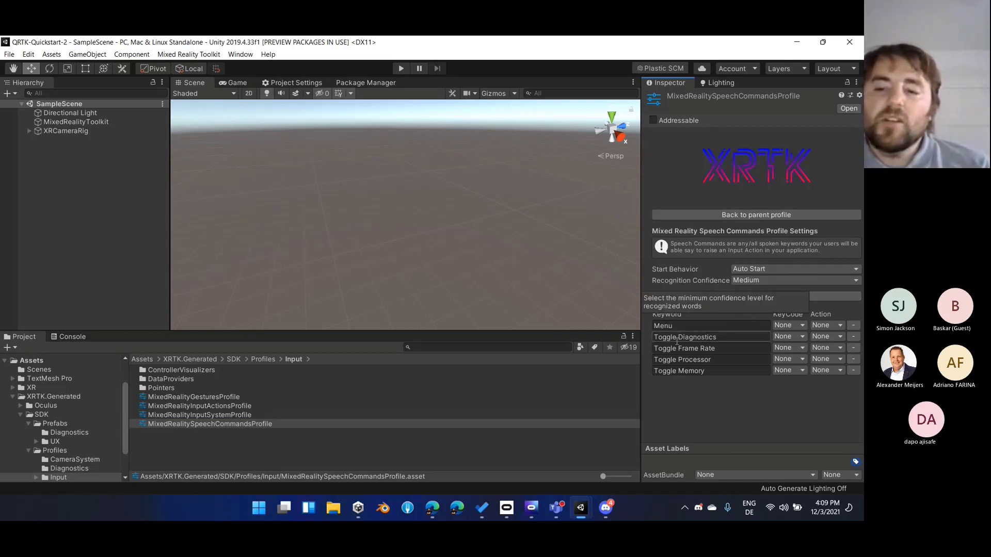
left_click(746, 216)
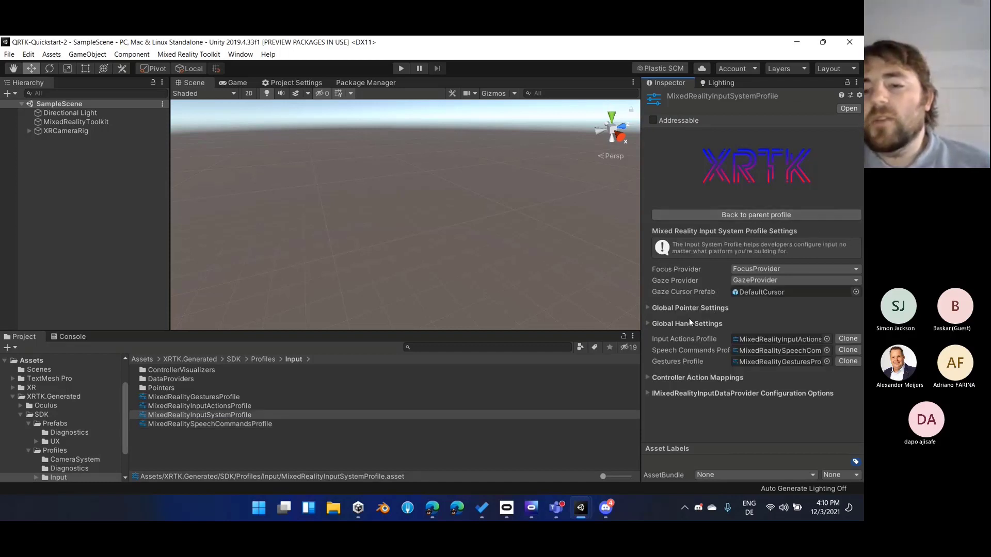
Review the Global Hand Settings and their hand Rendering Mode choices without changing any, and collapse the section again
left_click(657, 326)
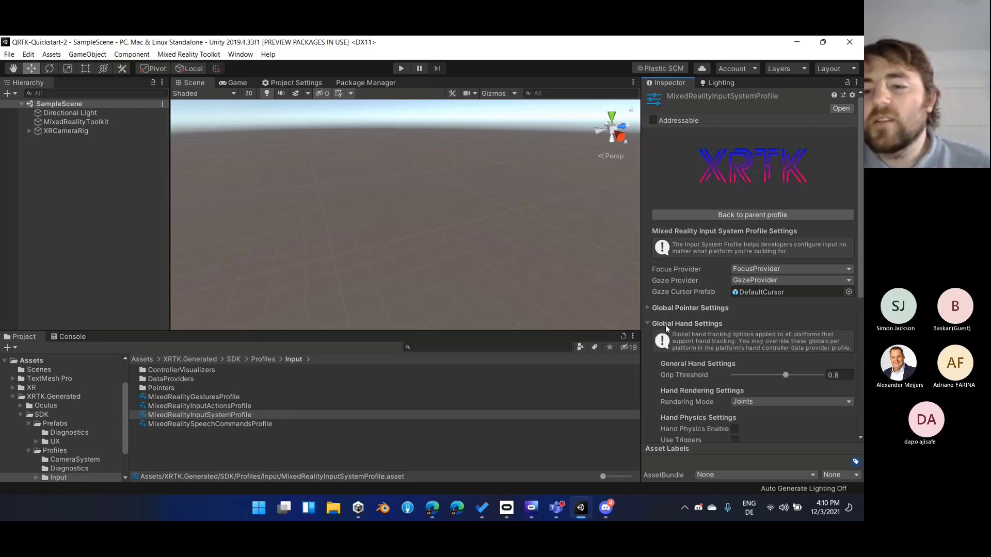
scroll(667, 325, "down", 10)
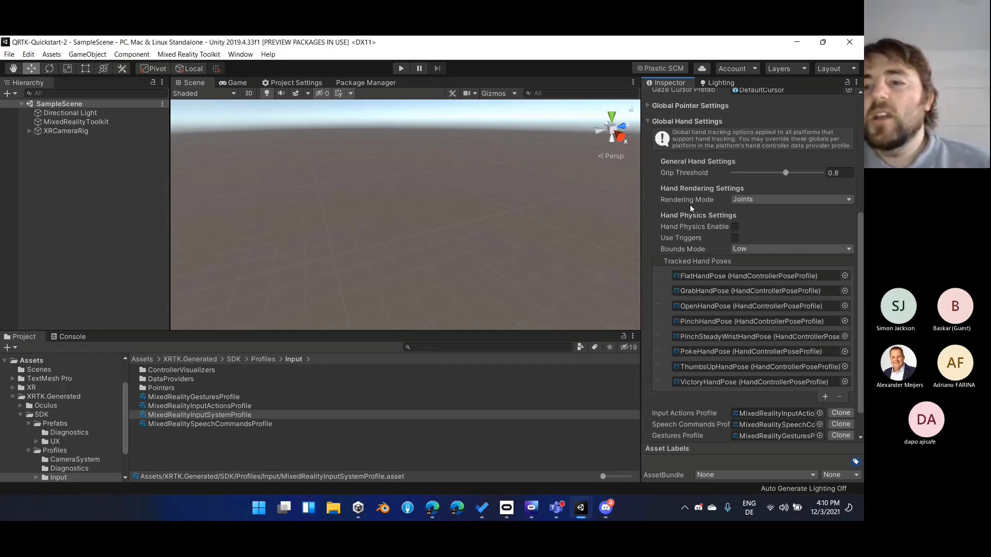
scroll(689, 204, "up", 5)
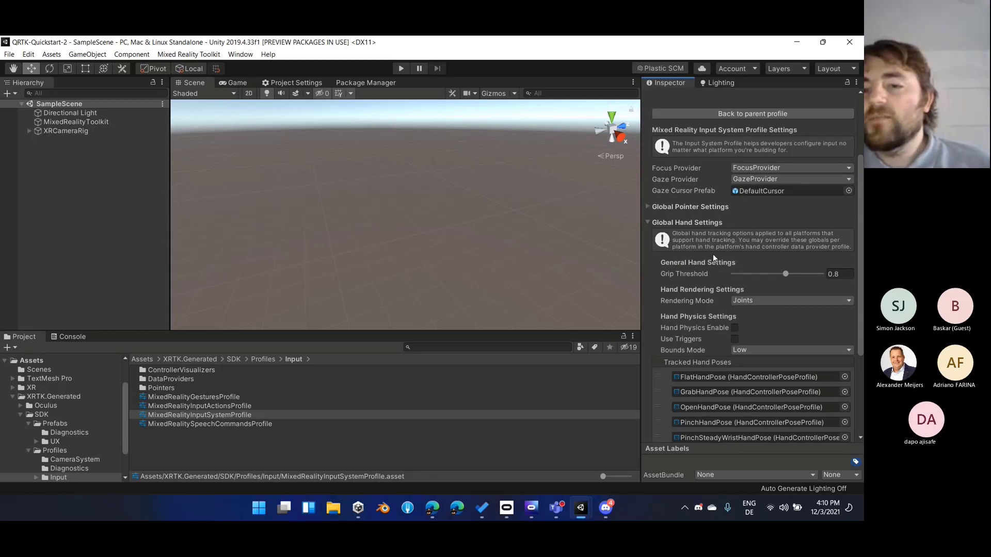
left_click(745, 302)
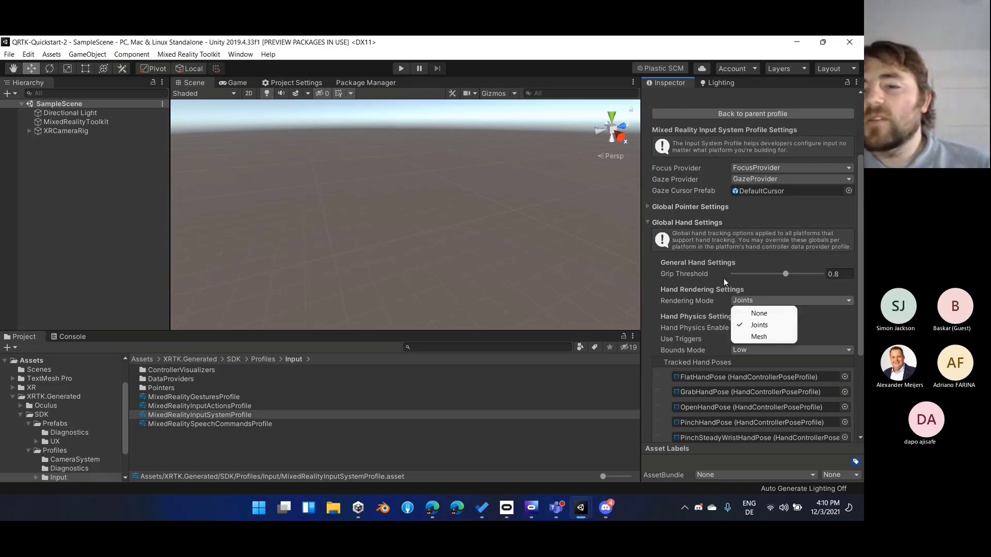
left_click(721, 254)
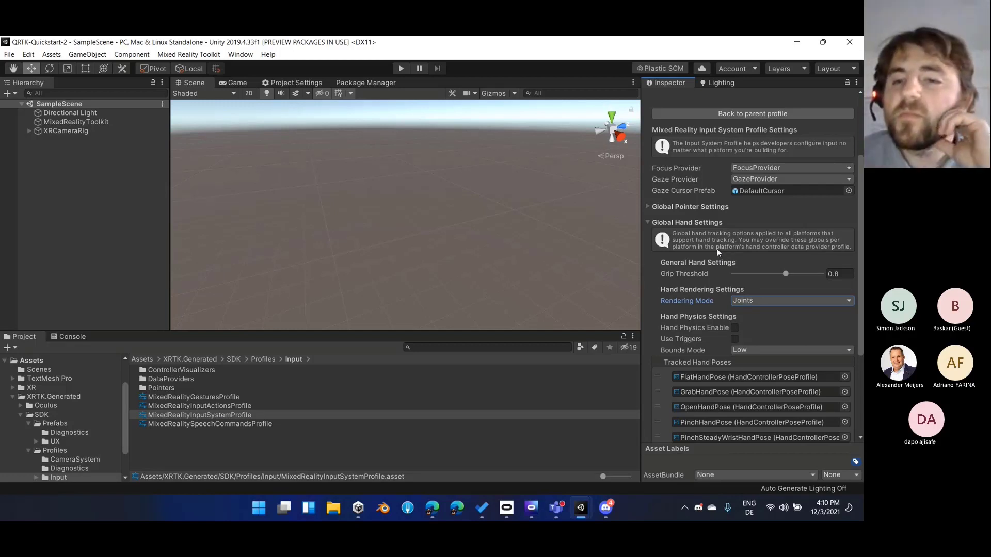
left_click(686, 222)
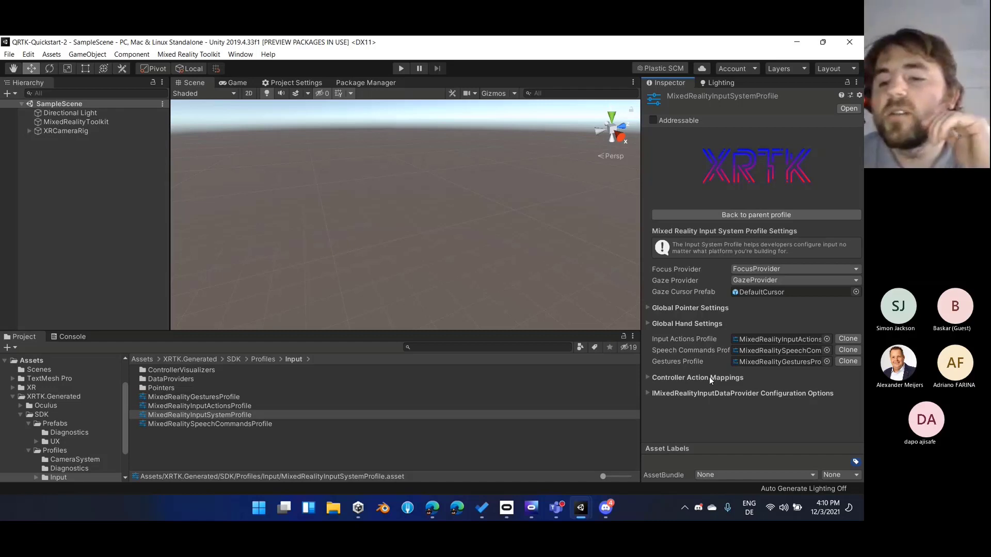
Expand the IMixedRealityInputDataProvider Configuration Options and look over the listed data providers
left_click(648, 395)
scroll(649, 395, "down", 3)
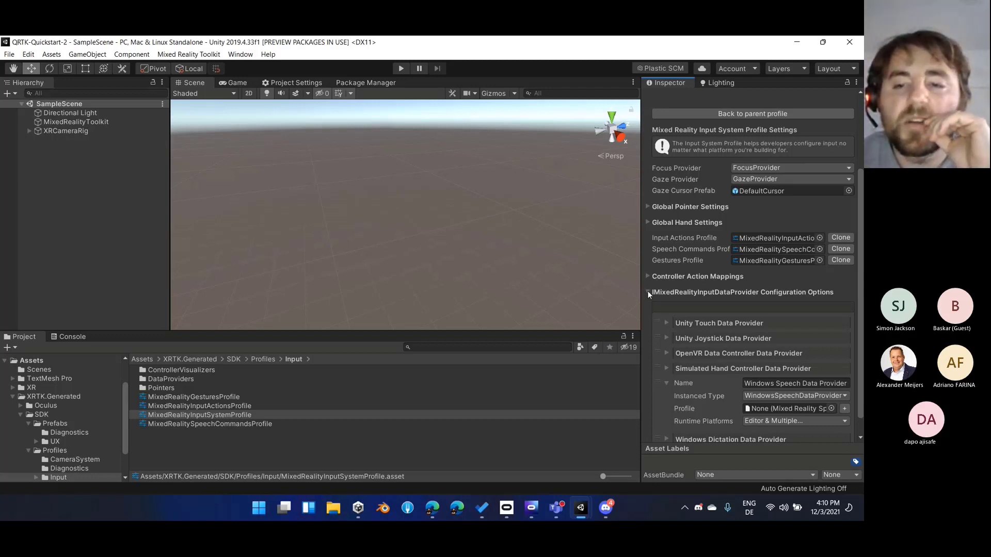
scroll(676, 333, "down", 1)
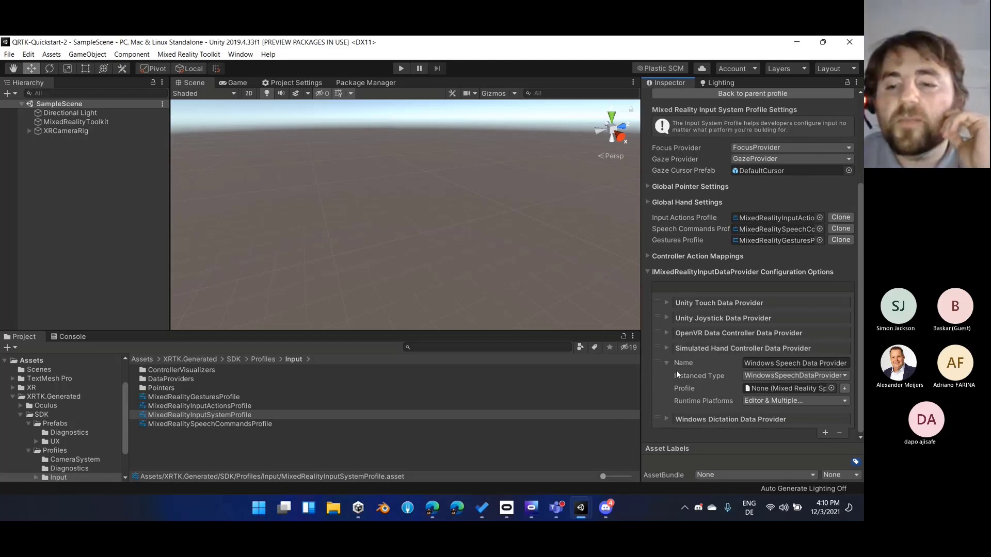
scroll(668, 363, "up", 2)
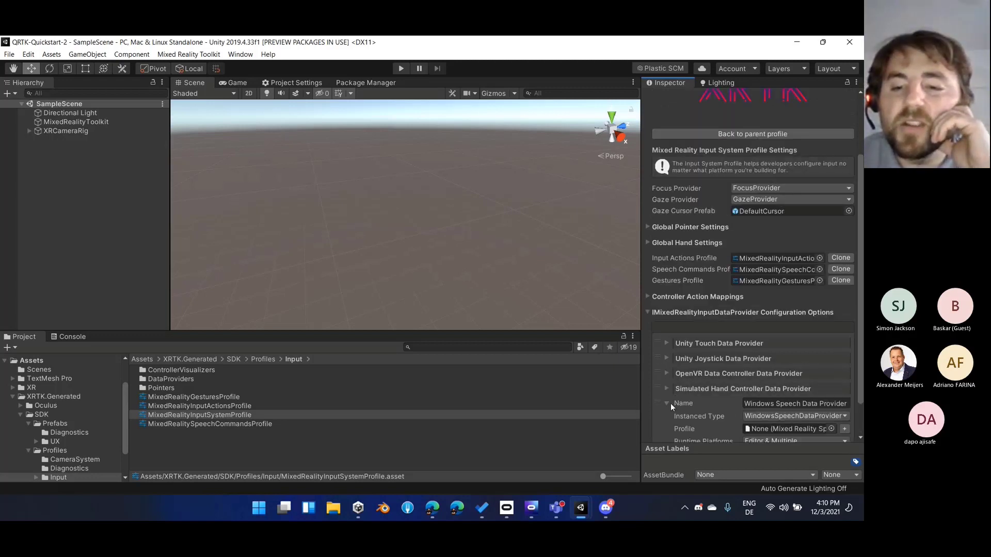
scroll(682, 392, "down", 2)
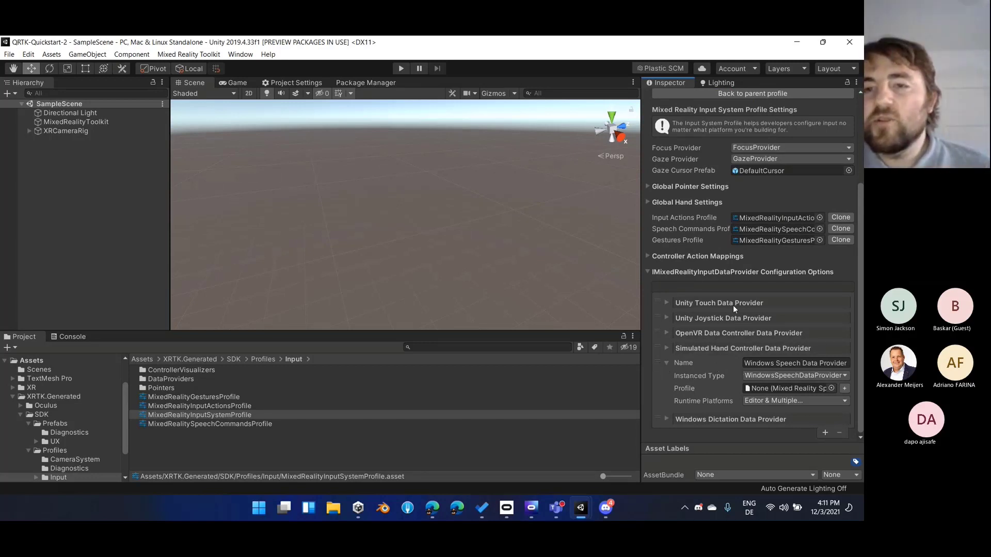
Go back to the toolkit root profile and reopen the Mixed Reality Input System profile from there
scroll(717, 306, "up", 5)
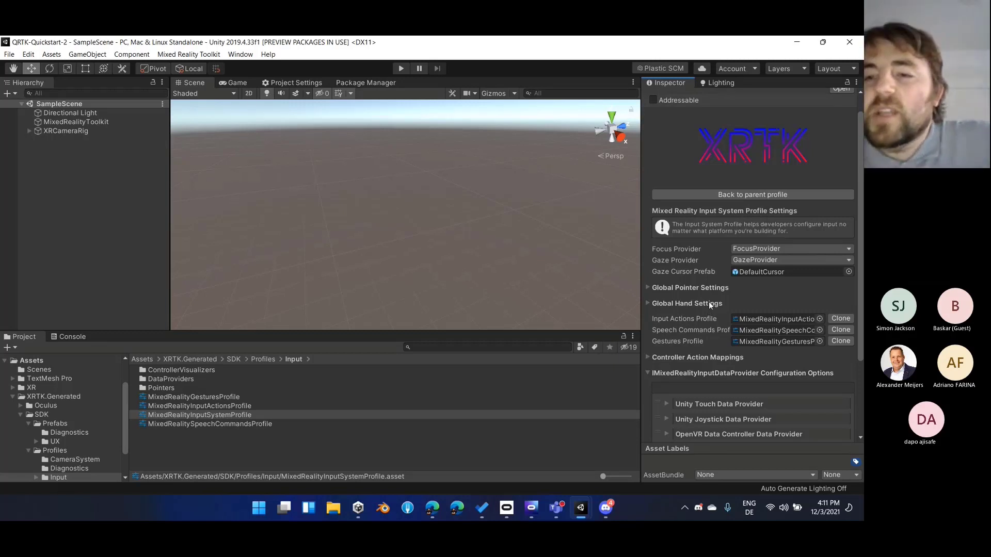
left_click(722, 196)
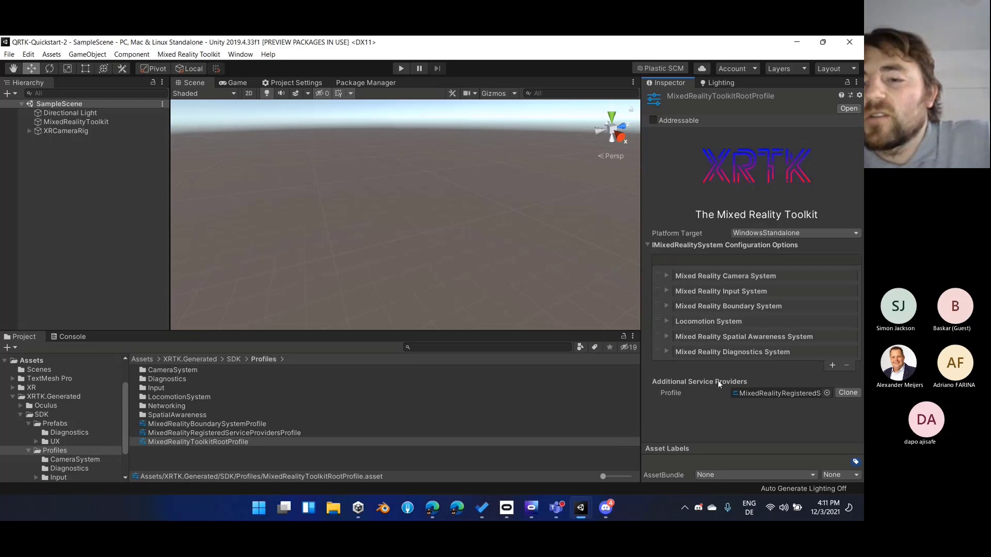
left_click(729, 291)
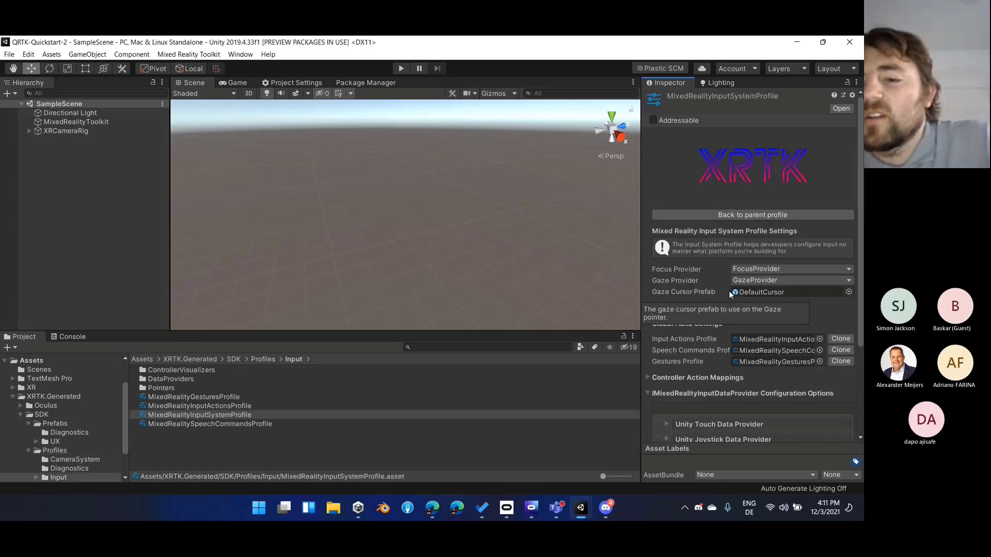
Examine the input data provider list, including the Windows Speech Data Provider's instanced type, profile and runtime platforms
scroll(729, 292, "down", 4)
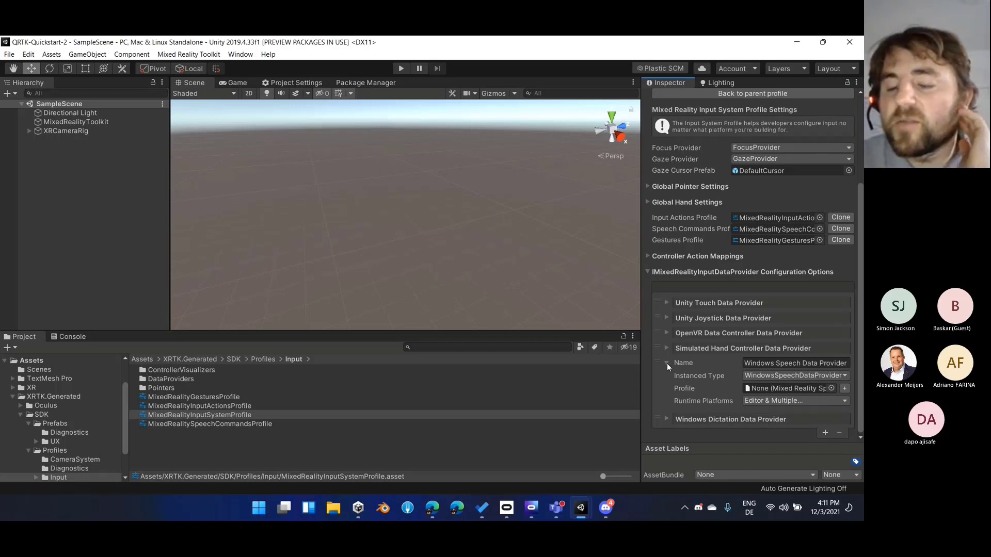
scroll(668, 363, "up", 3)
scroll(668, 363, "down", 4)
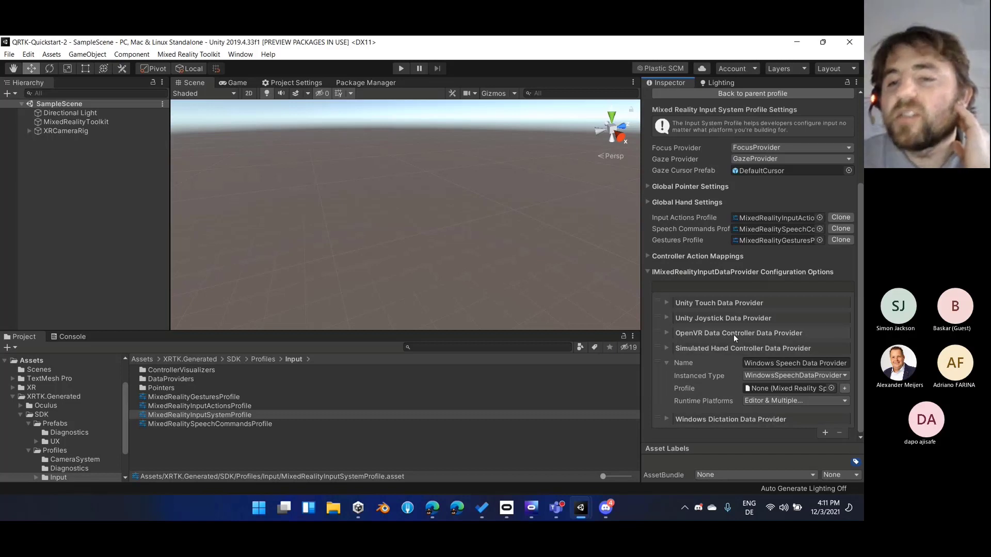
scroll(733, 318, "up", 3)
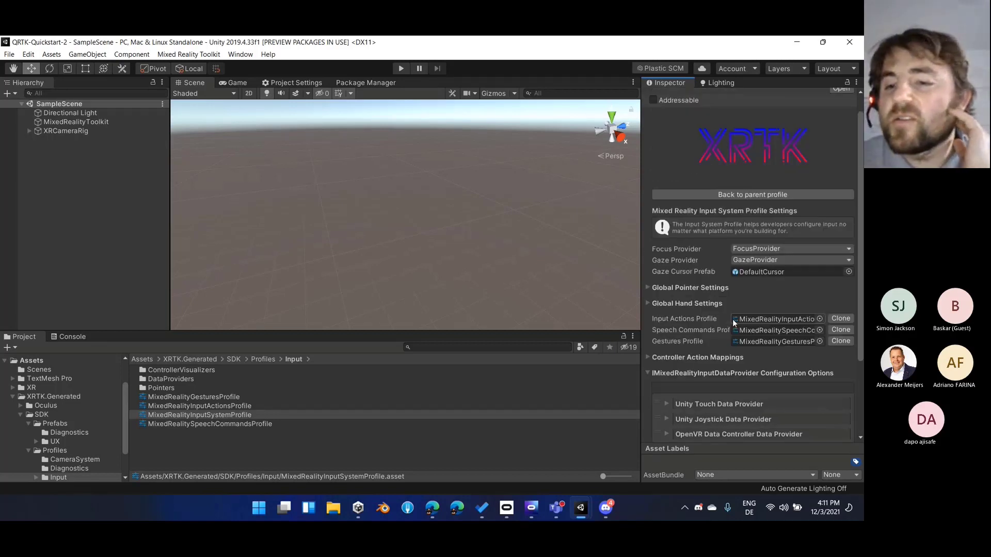
scroll(732, 321, "down", 3)
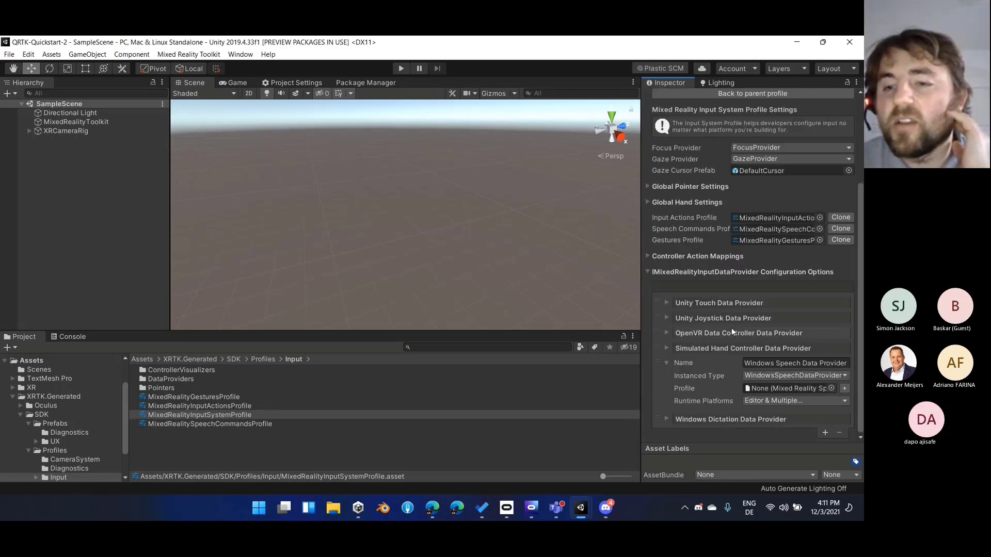
scroll(727, 272, "up", 4)
scroll(728, 292, "down", 3)
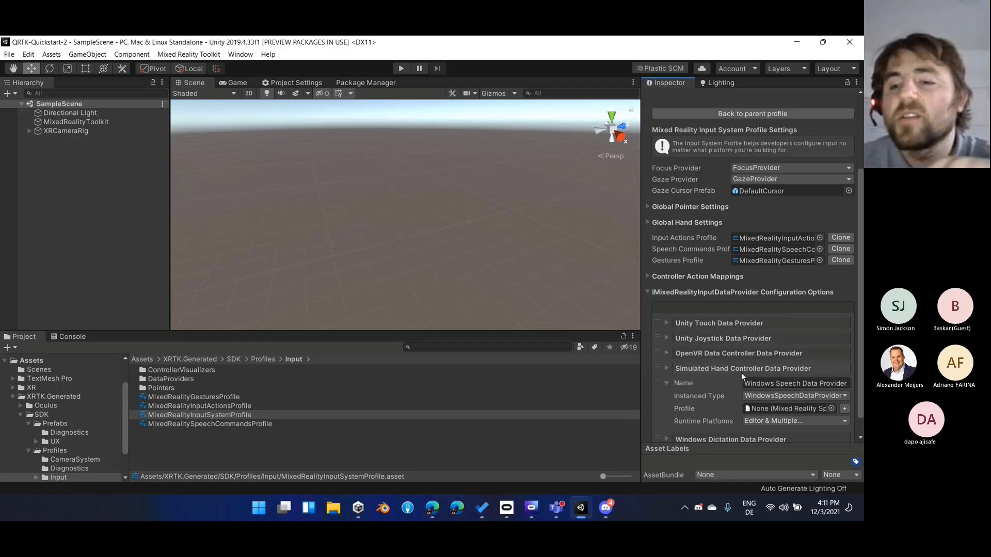
scroll(738, 392, "up", 4)
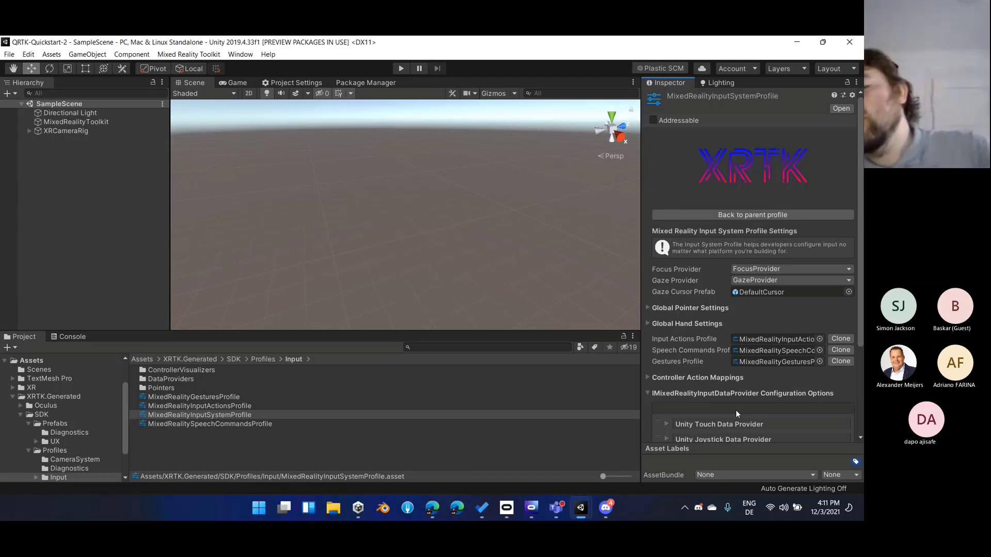
scroll(736, 413, "down", 4)
scroll(735, 409, "up", 4)
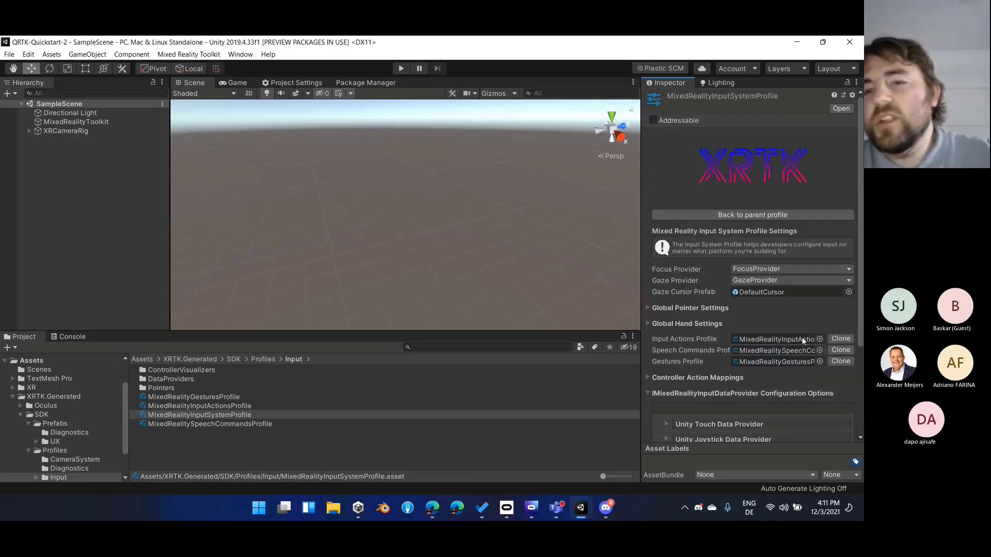
scroll(765, 323, "down", 4)
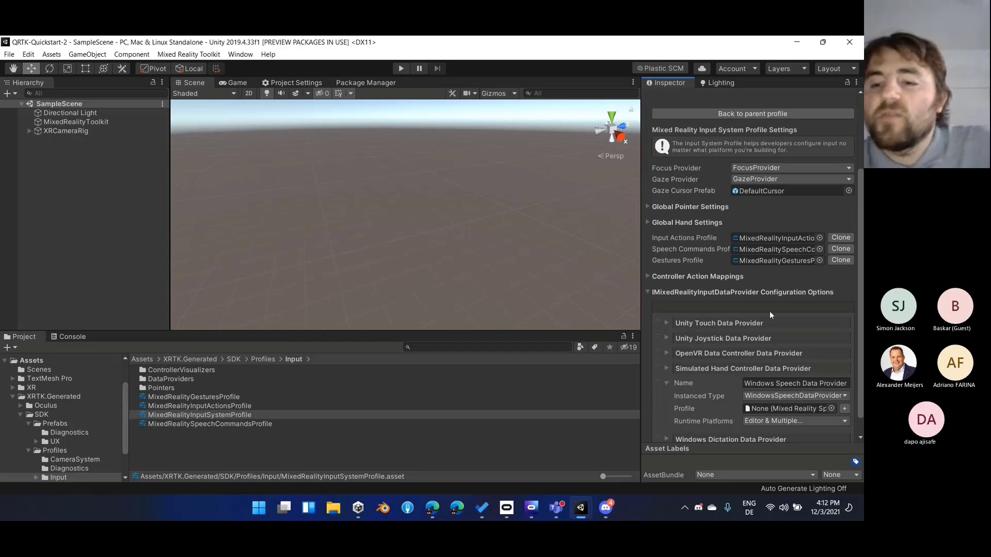
scroll(769, 311, "down", 1)
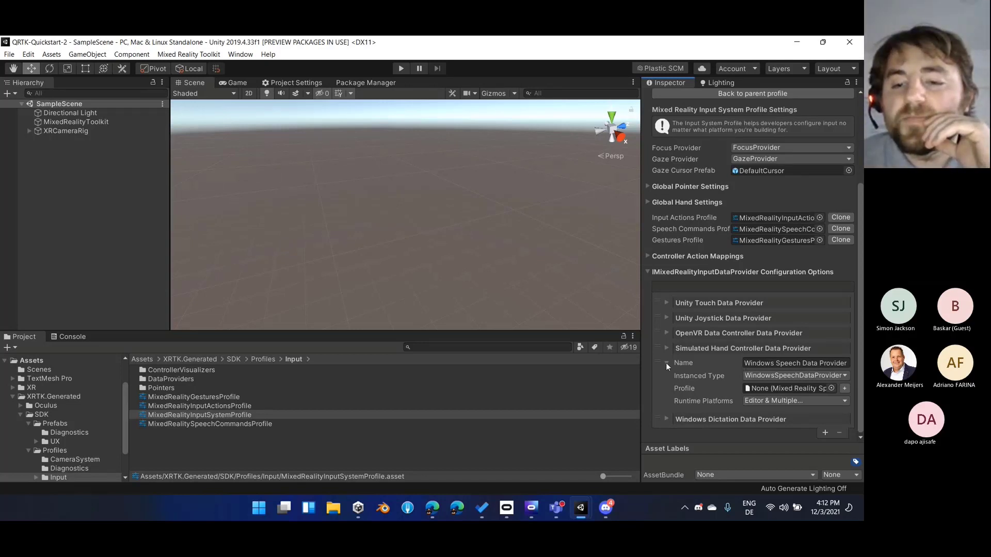
scroll(666, 363, "up", 2)
scroll(713, 365, "down", 2)
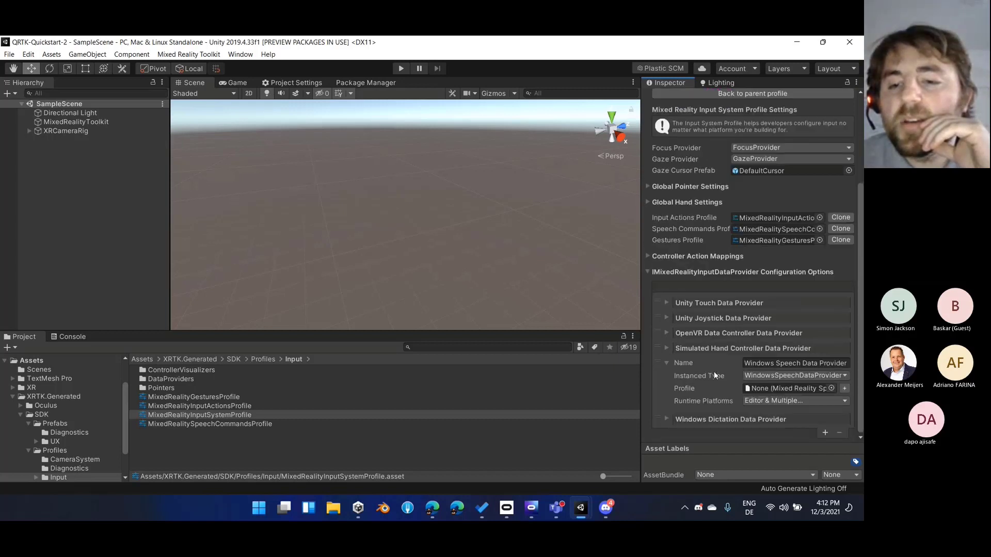
left_click(119, 206)
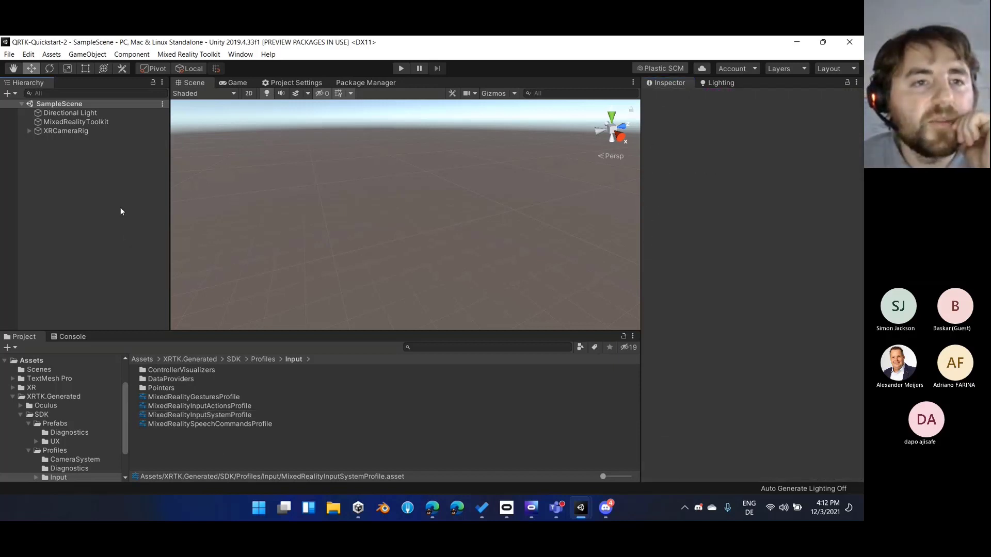
left_click(182, 55)
mouse_move(212, 113)
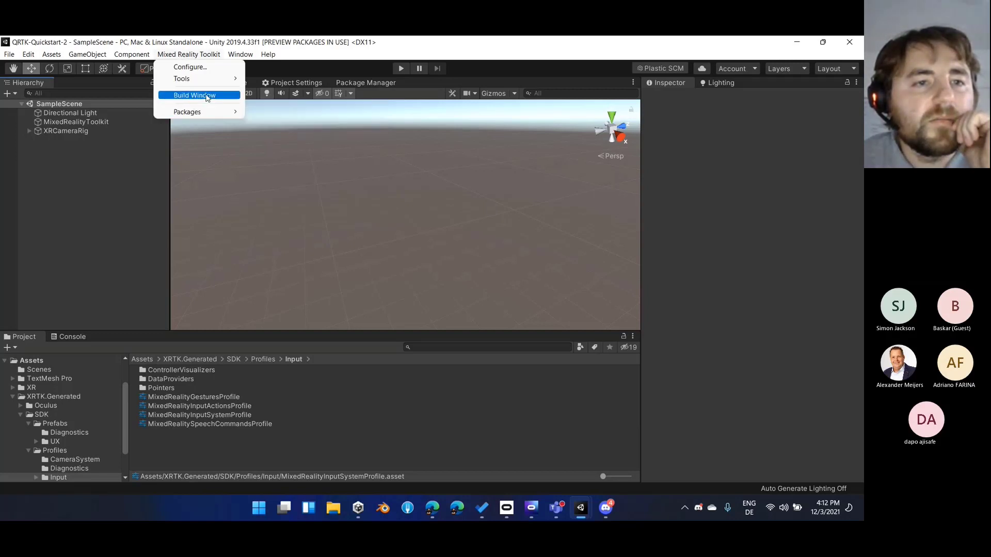
left_click(114, 247)
Install the platform service configuration from OculusPlatformServiceConfigurationsProfile in the generated Oculus Profiles folder
left_click(20, 406)
left_click(54, 415)
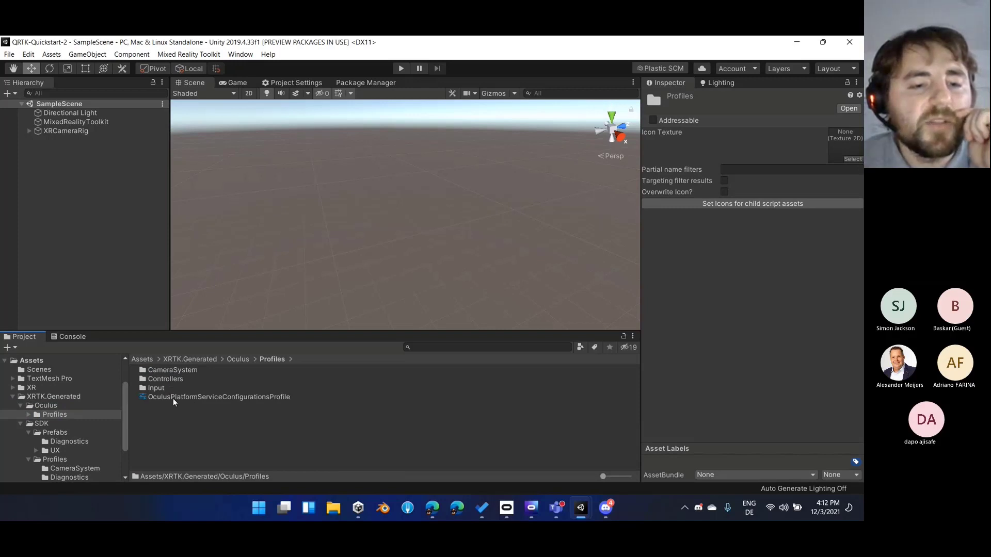
left_click(172, 399)
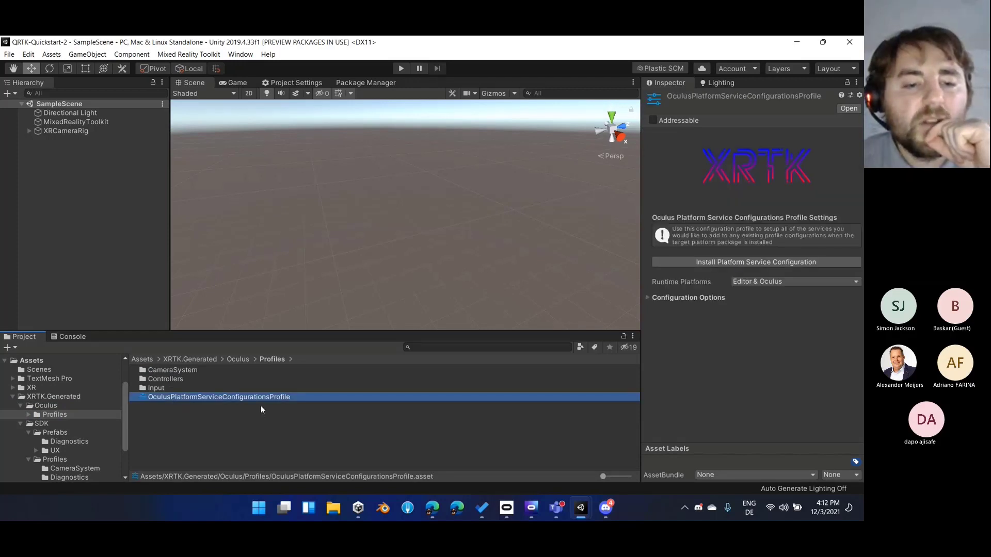
left_click(734, 263)
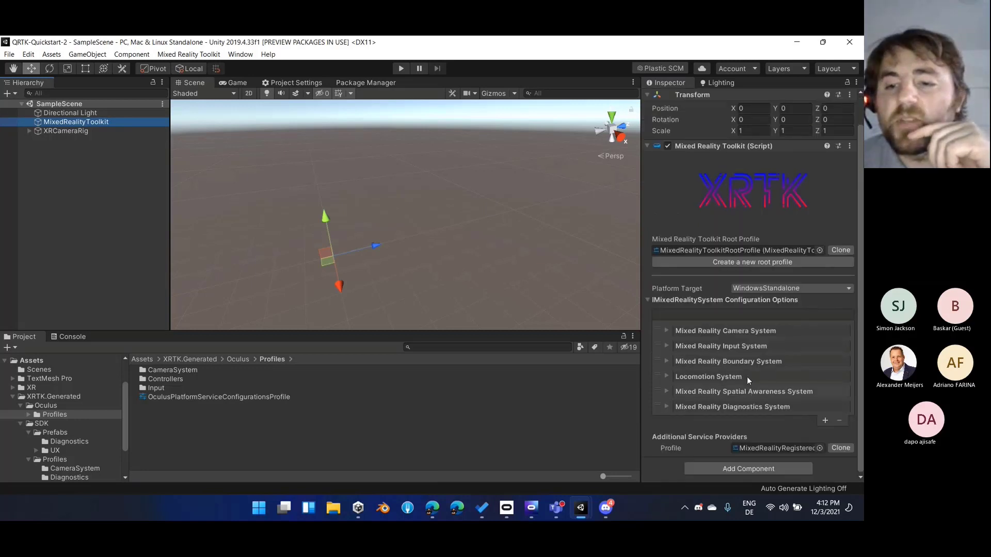
Open the Mixed Reality Input System profile from the toolkit object and check its data provider list for Oculus entries
left_click(775, 345)
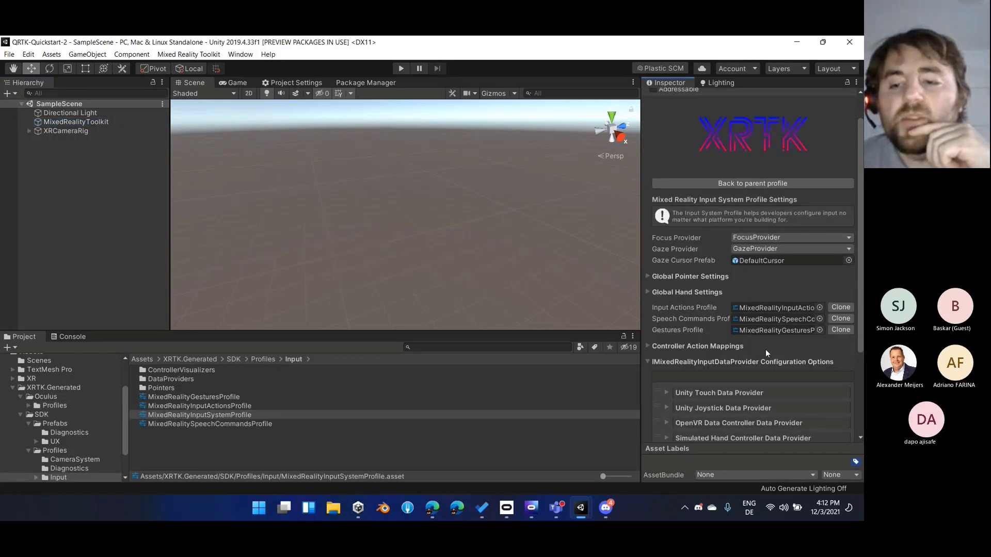
scroll(749, 352, "down", 4)
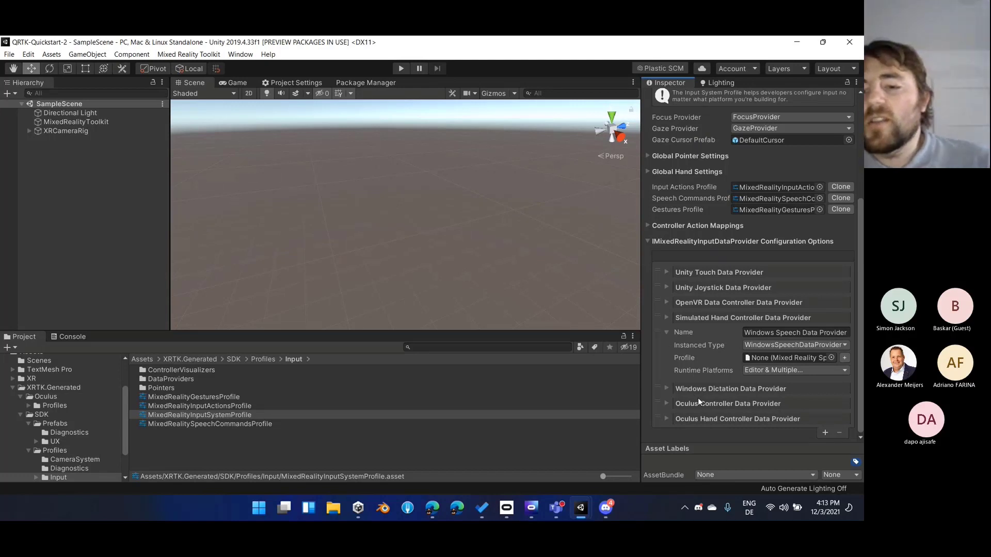
Review the OculusPlatformServiceConfigurationsProfile settings in the generated Oculus Profiles folder
left_click(55, 406)
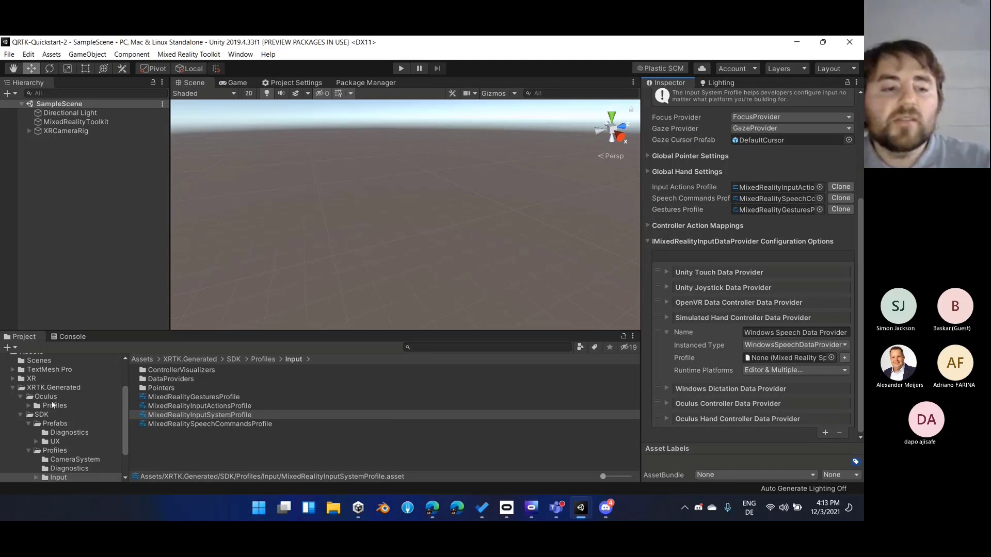
left_click(269, 397)
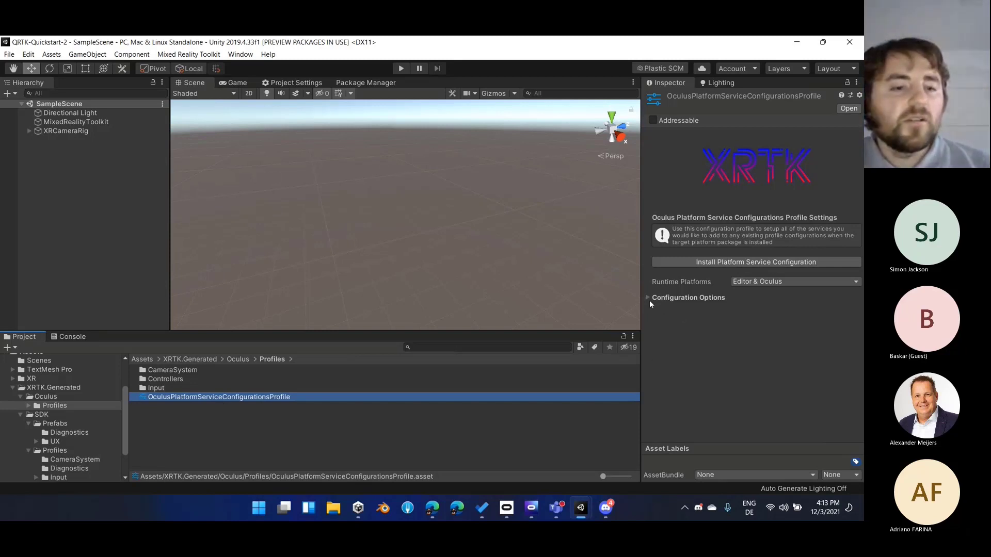
left_click(115, 289)
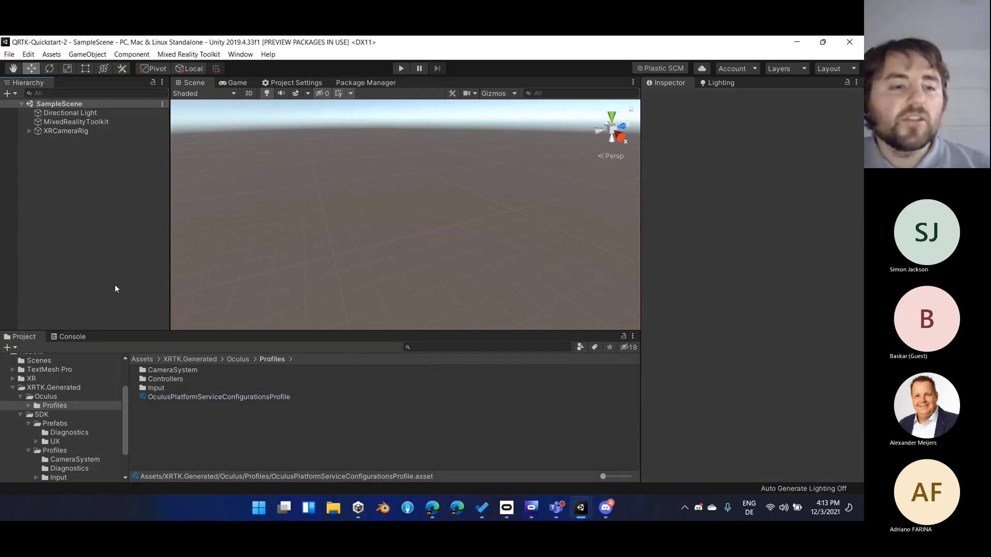
left_click(188, 398)
left_click(125, 247)
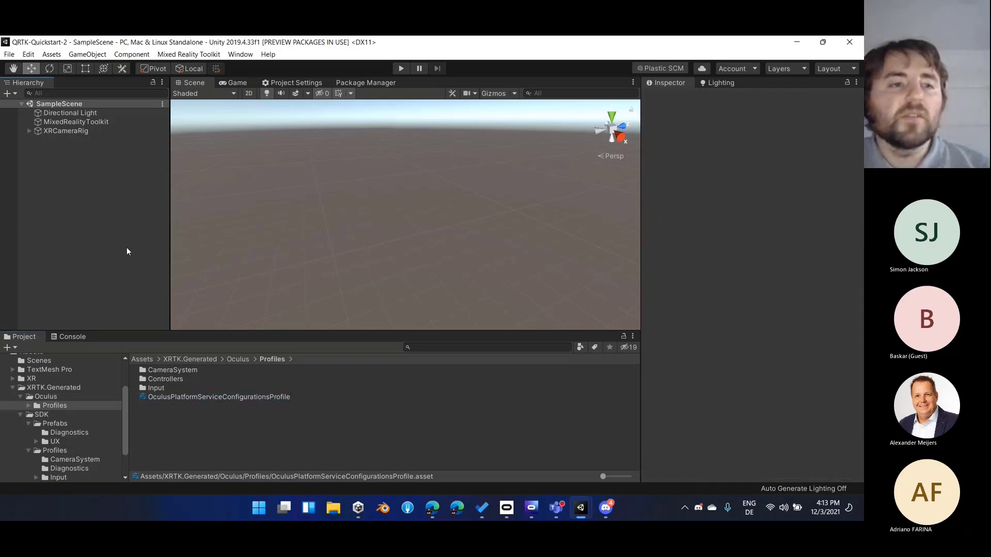
Reopen the Mixed Reality Input System profile from the MixedRealityToolkit object and bring up its data provider list
left_click(125, 121)
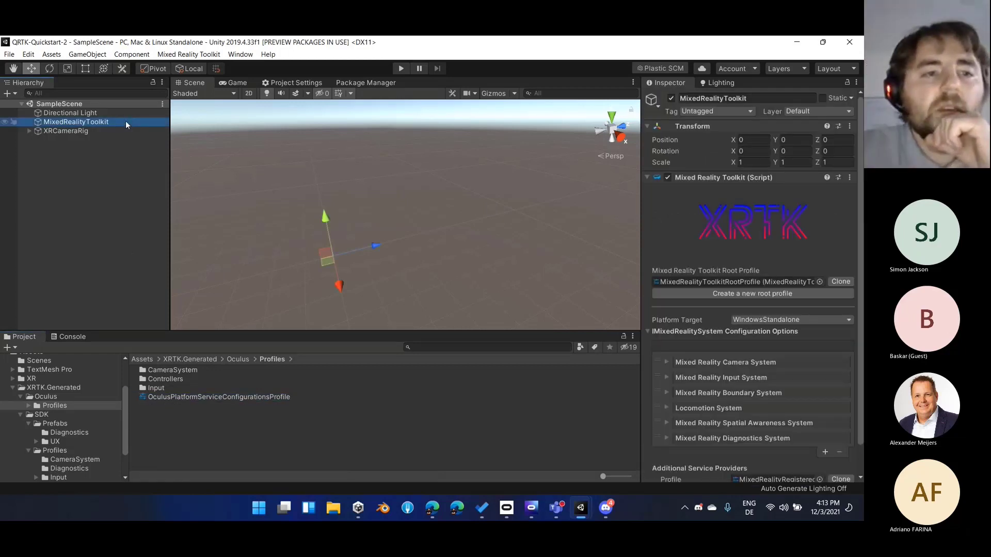
scroll(711, 394, "down", 1)
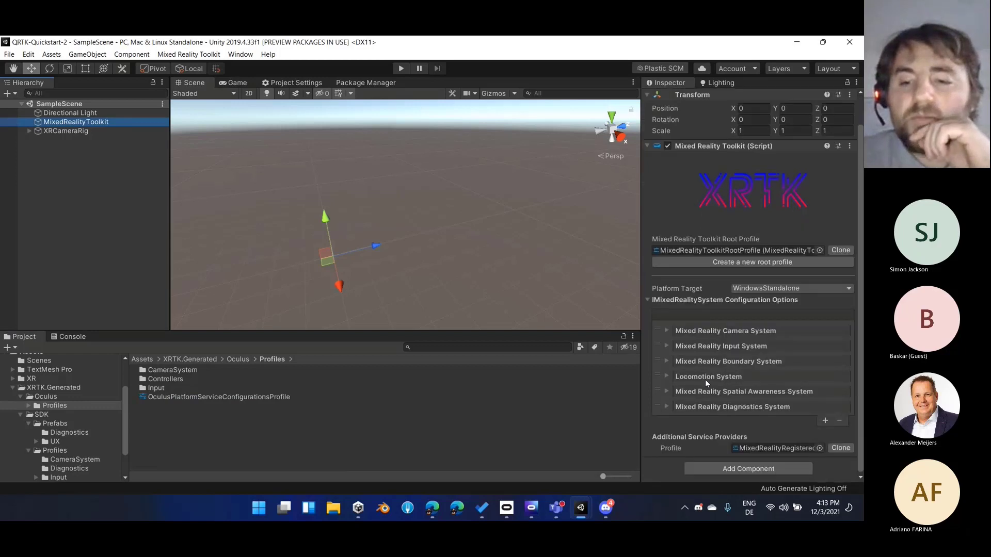
double_click(702, 348)
scroll(710, 405, "down", 3)
scroll(710, 408, "down", 1)
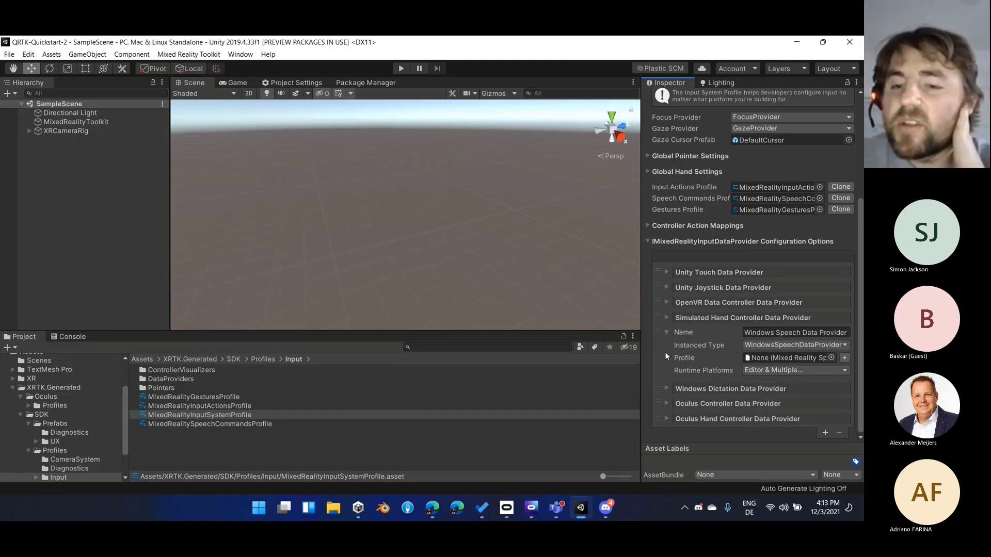
Examine the Oculus Controller Data Provider's instanced type, profile and runtime platforms, and collapse the entry again
left_click(666, 404)
scroll(679, 404, "down", 2)
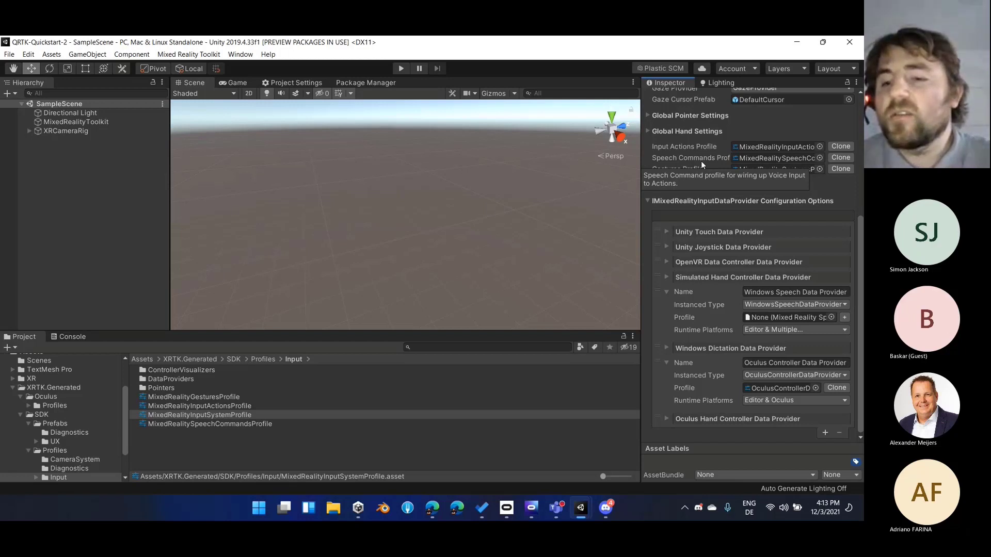
left_click(717, 361)
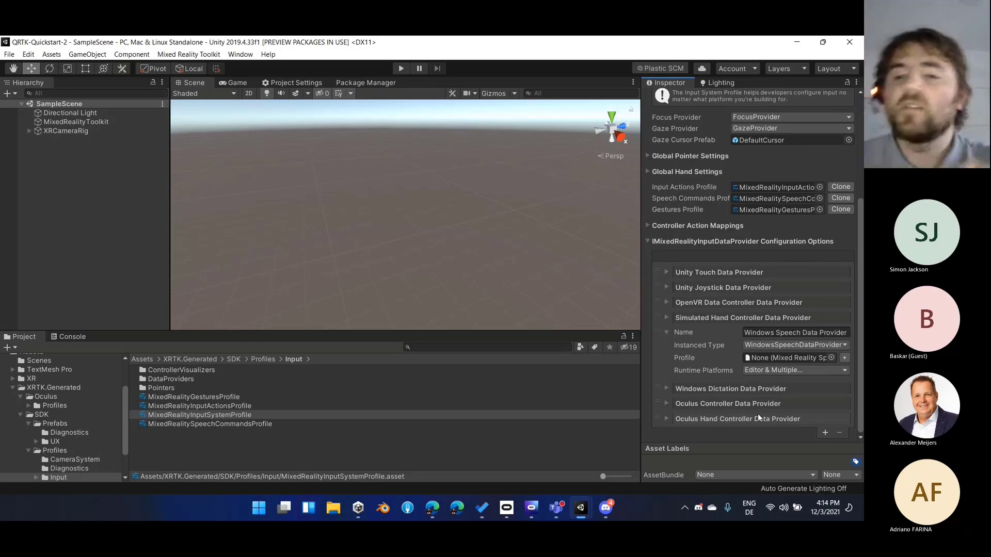
scroll(754, 215, "up", 5)
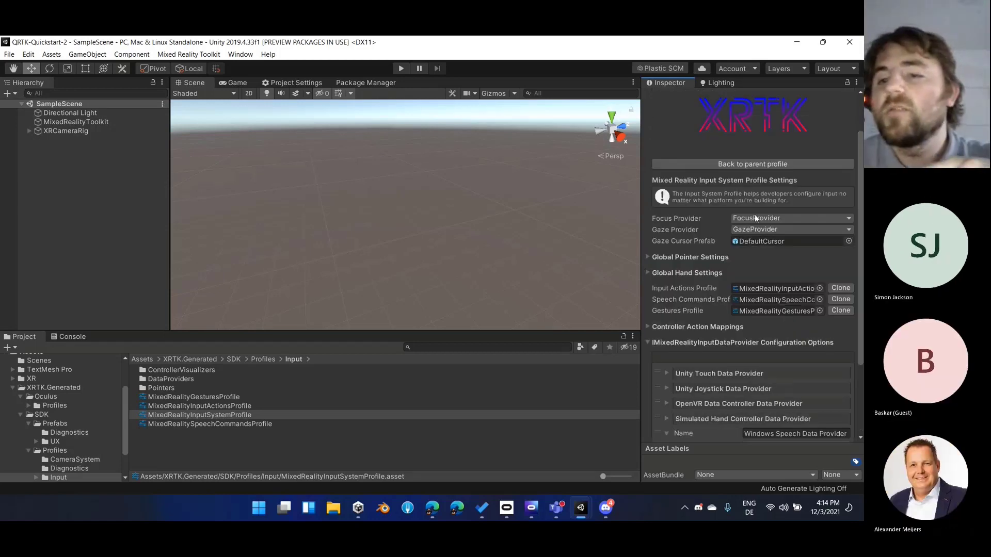
scroll(779, 291, "down", 5)
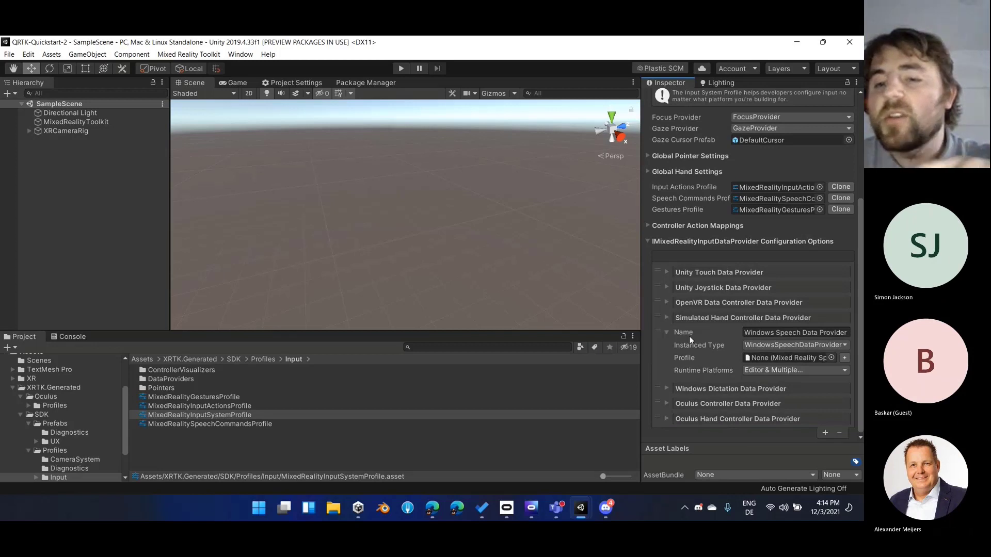
In the Oculus Controller Data Provider profile, assign the Jump action to Axis1D.SecondaryHandTrigger on the right-hand Oculus Touch controller
double_click(733, 404)
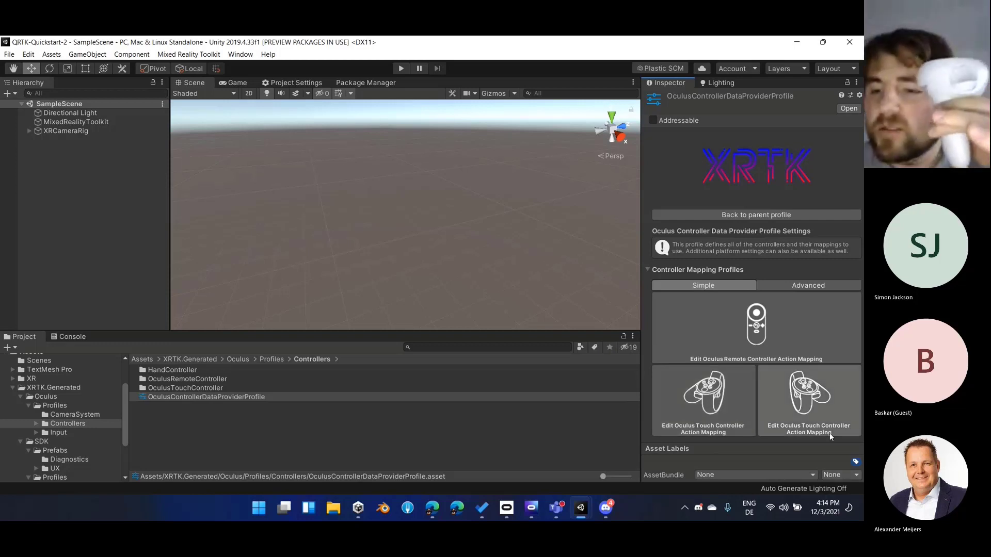
left_click(807, 405)
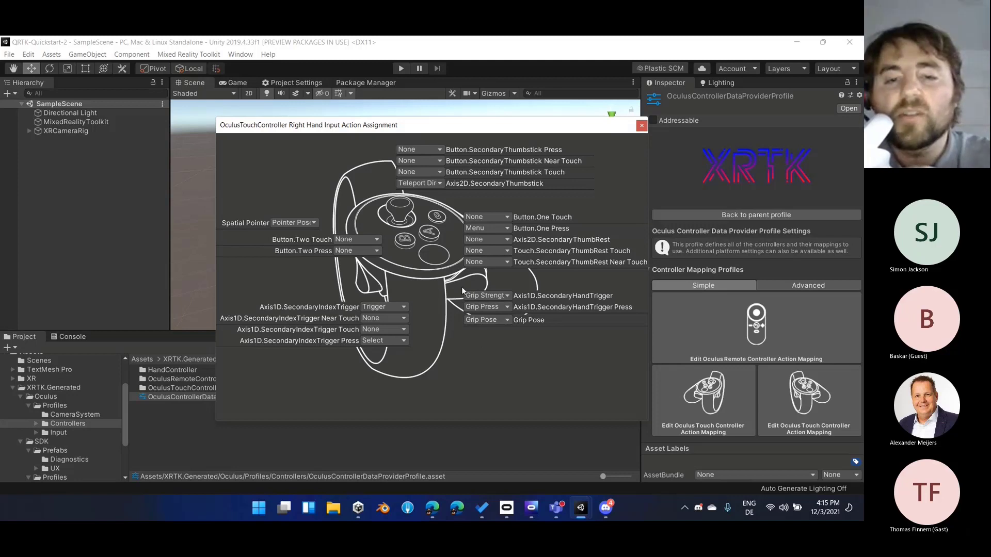
left_click(488, 295)
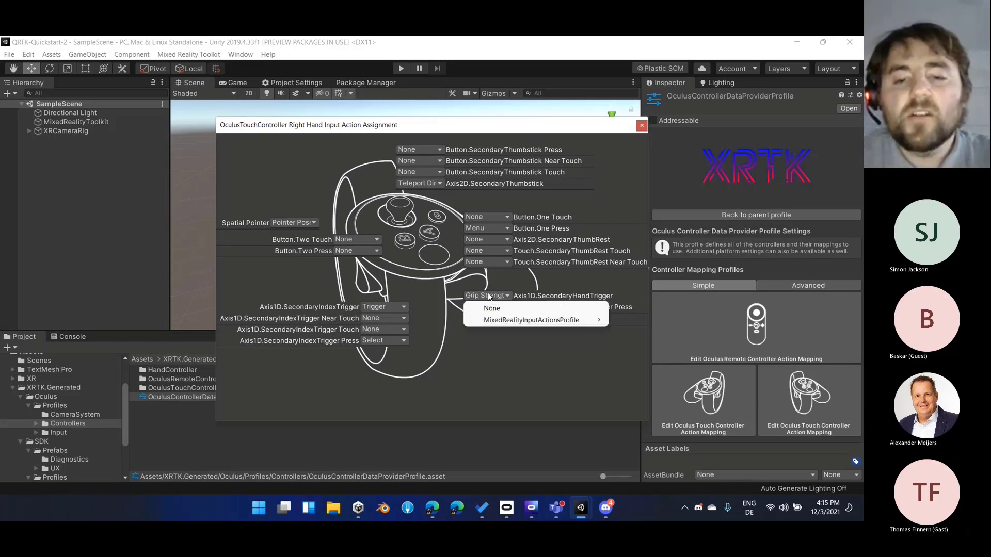
mouse_move(501, 323)
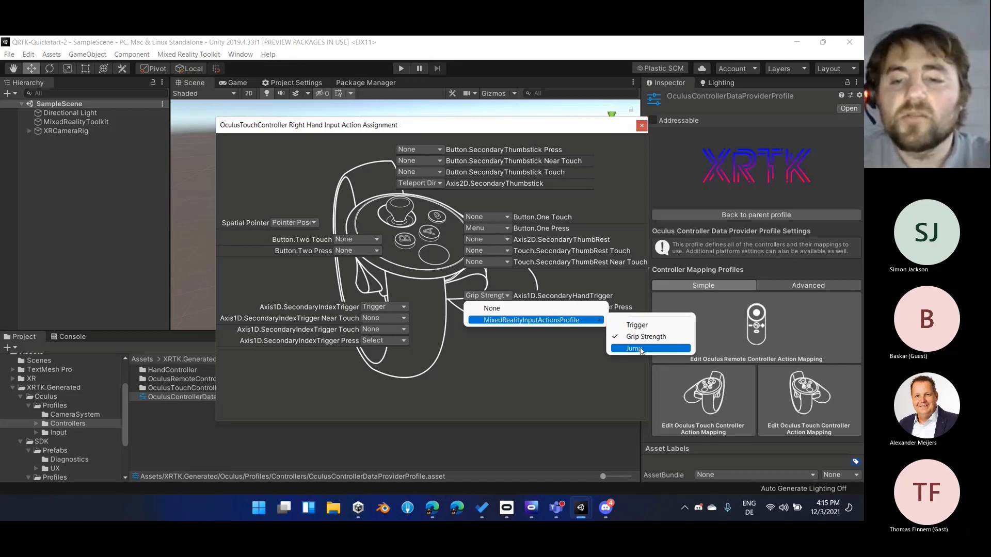
left_click(639, 349)
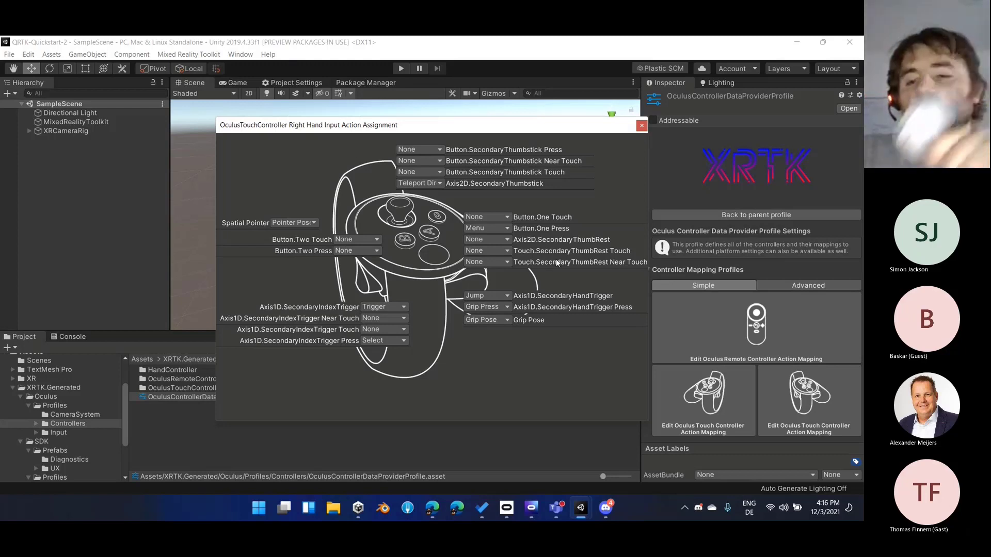
left_click(642, 126)
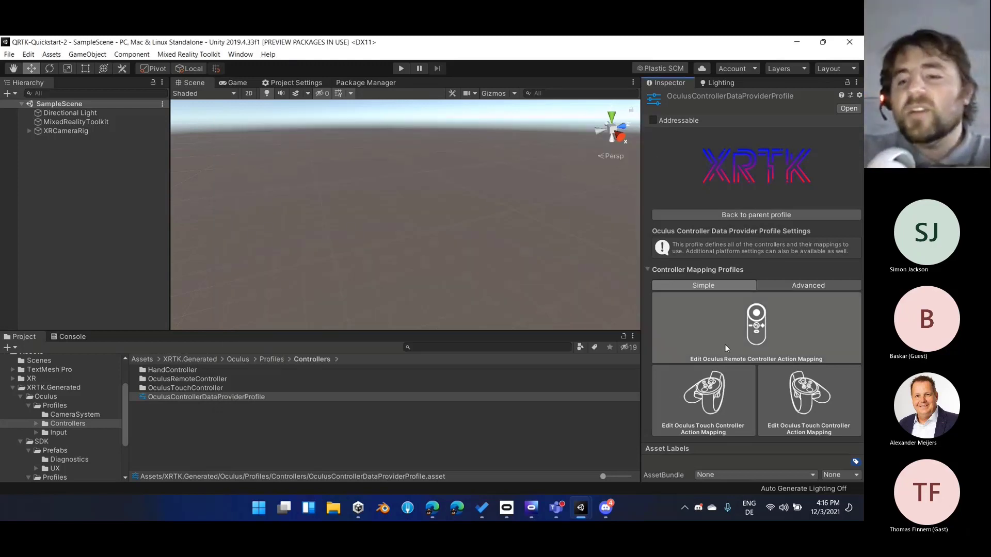
Examine the Oculus Remote controller's action mapping and the input actions available for Button.DpadUp, leaving it unassigned
left_click(737, 324)
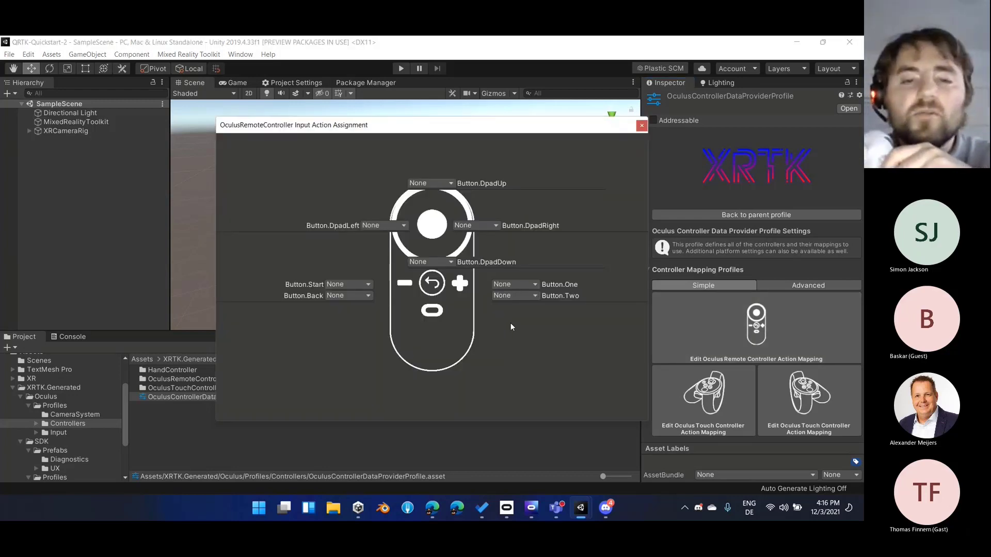
left_click(435, 184)
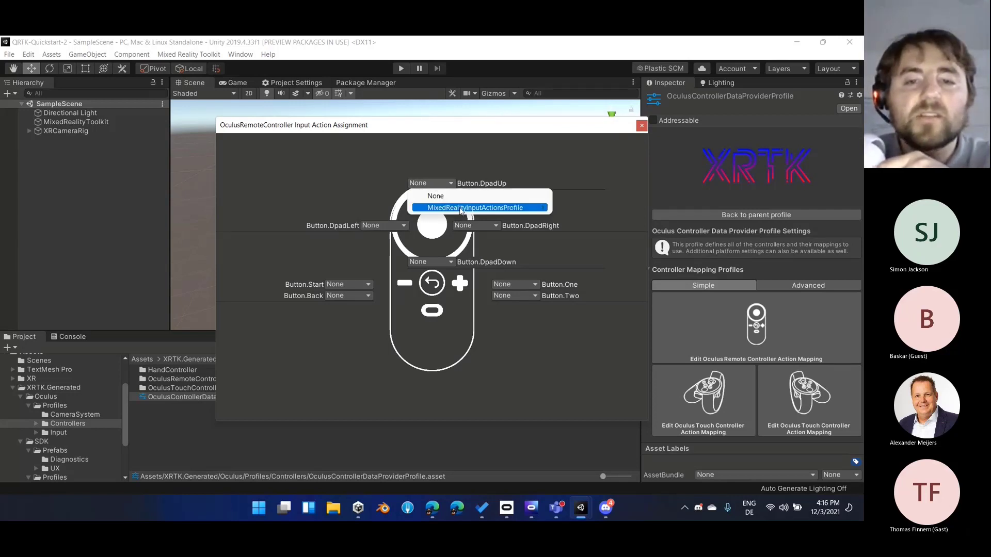
mouse_move(461, 209)
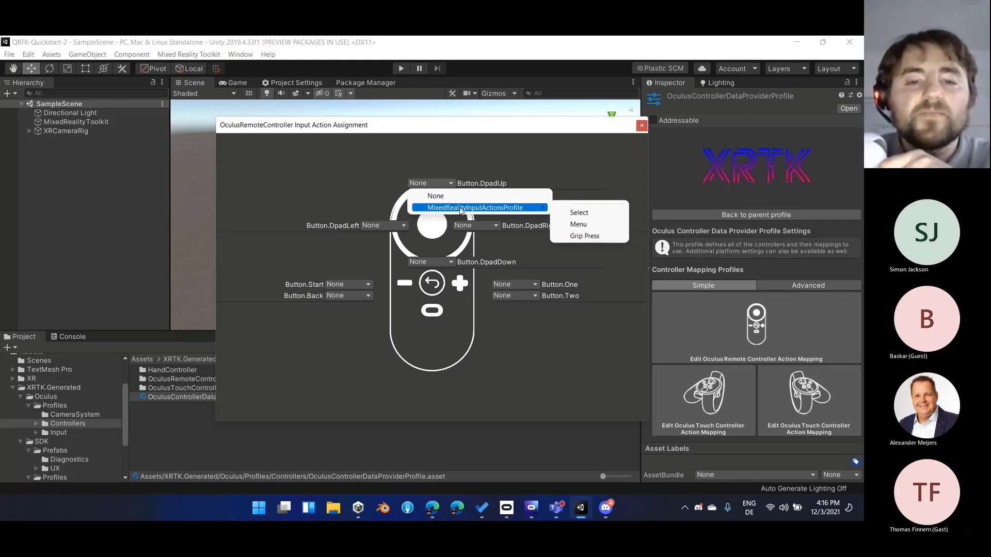
left_click(641, 126)
Return to the Mixed Reality Input System profile and open the OpenVR Controller Data Provider profile's controller mappings
left_click(751, 215)
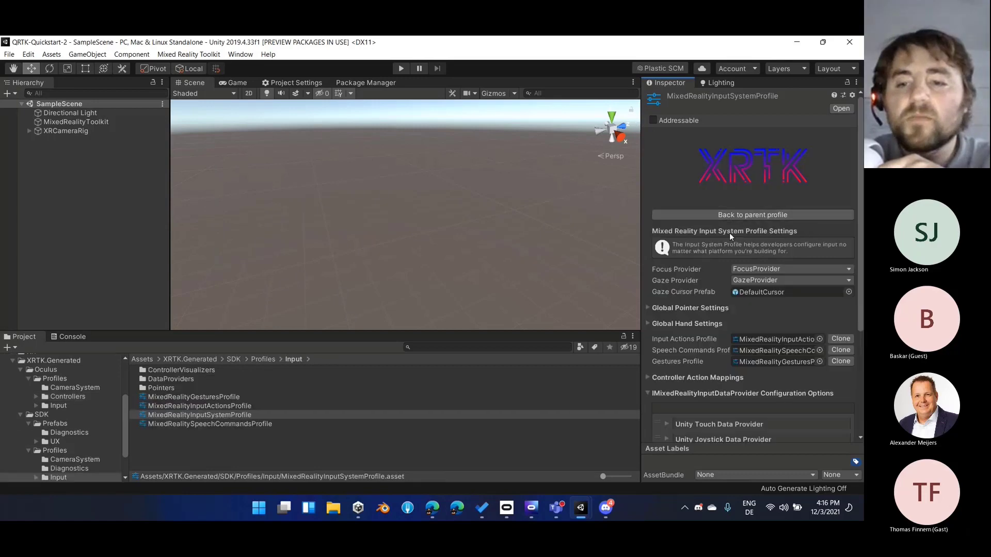
scroll(748, 386, "down", 5)
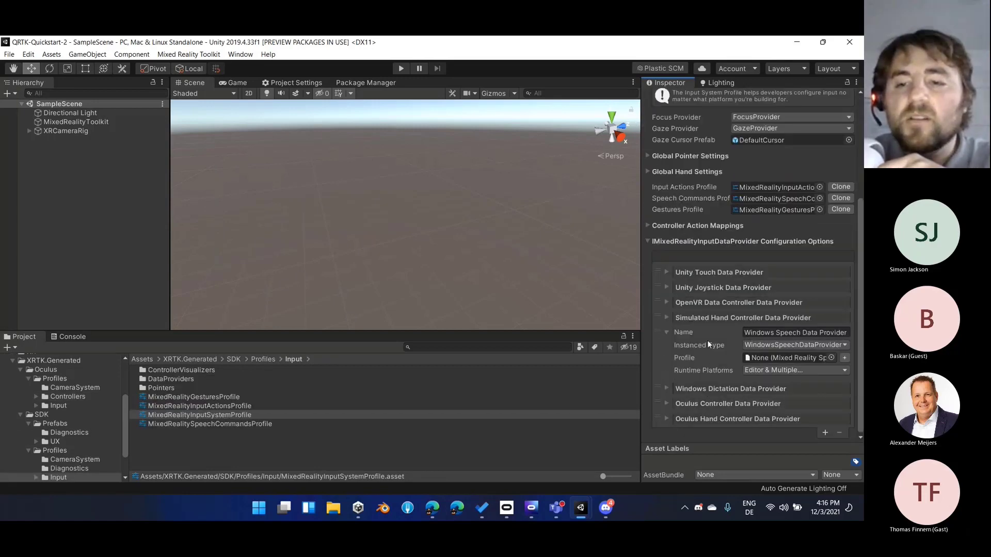
left_click(717, 302)
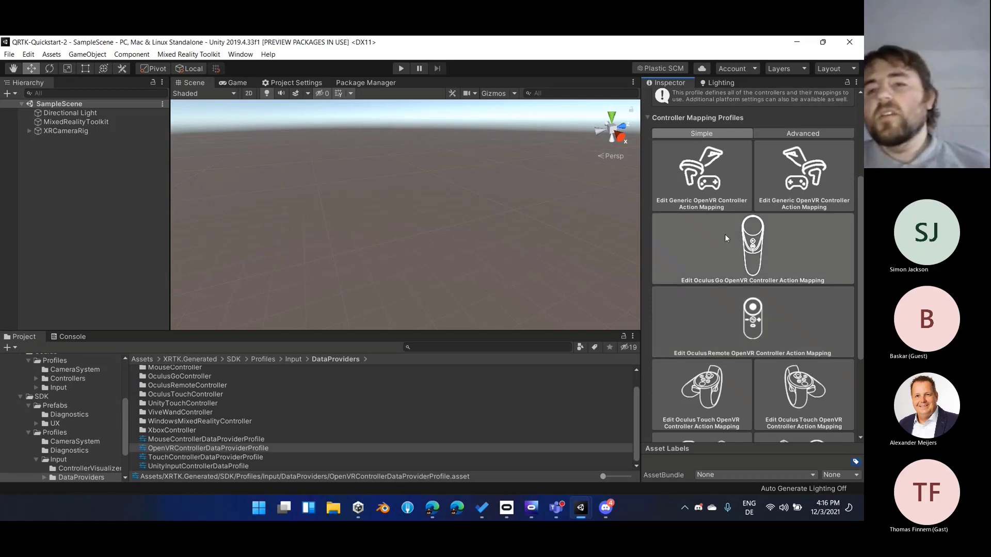
scroll(757, 294, "down", 5)
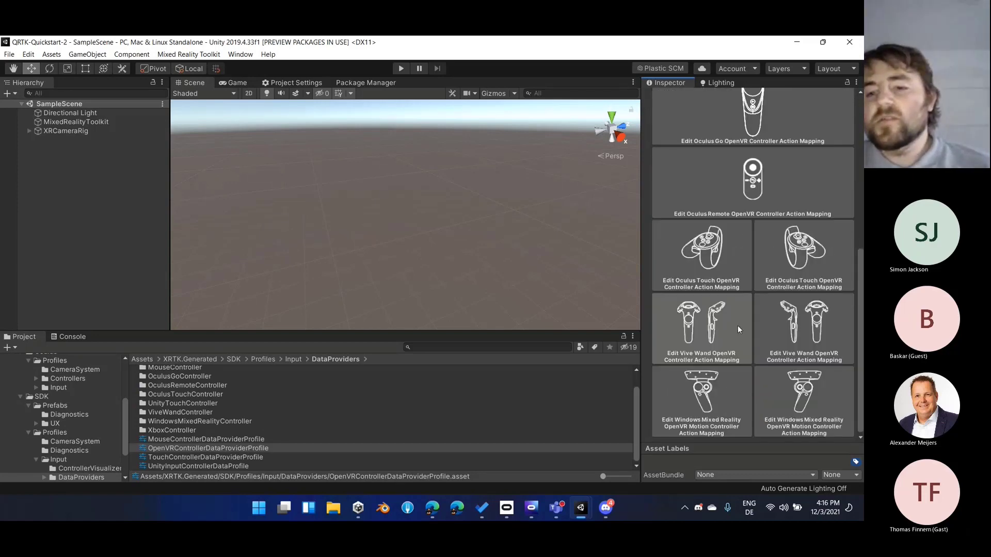
Assign the Jump action to Grip Press on the left-hand Windows Mixed Reality OpenVR motion controller, and return to the input system profile
left_click(716, 393)
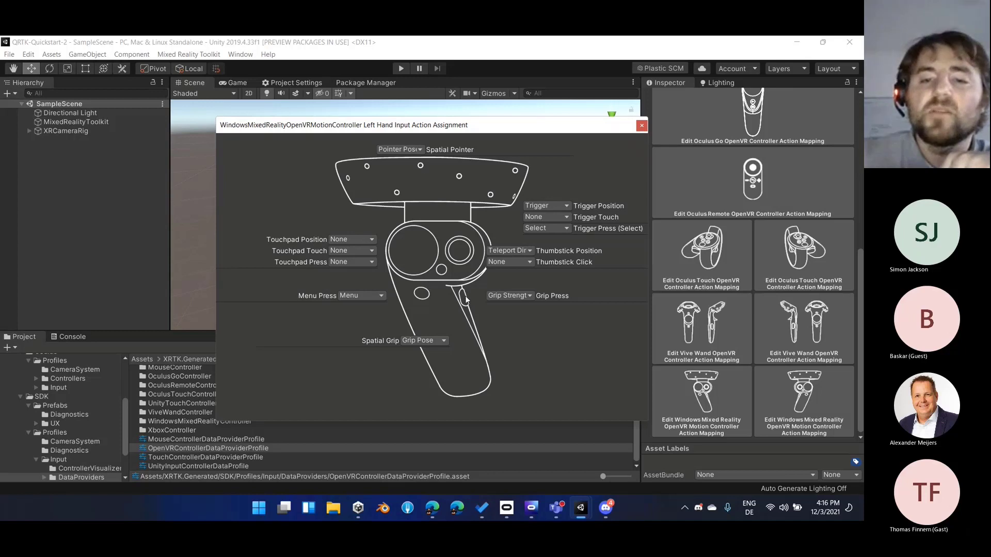
left_click(494, 295)
mouse_move(594, 320)
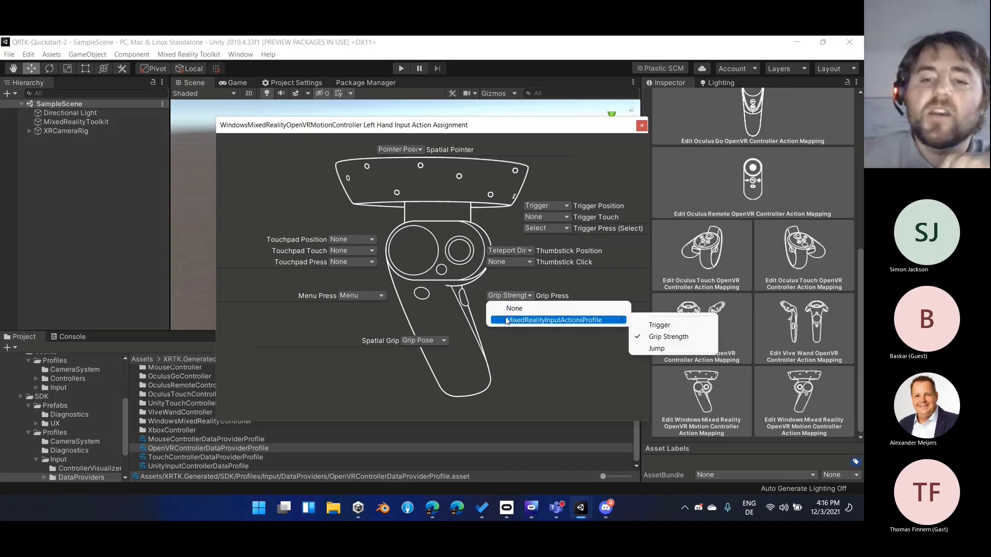
left_click(659, 349)
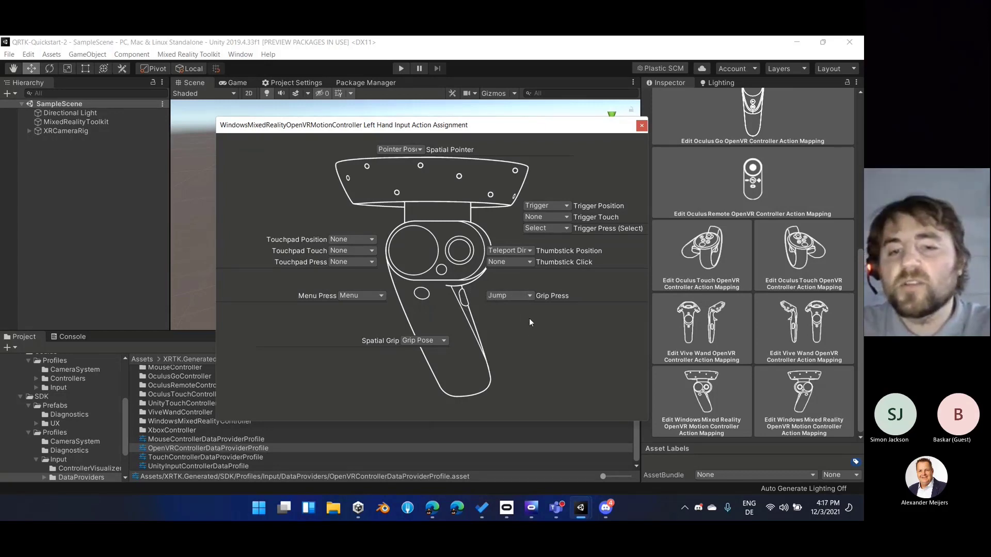
left_click(642, 127)
scroll(770, 345, "up", 8)
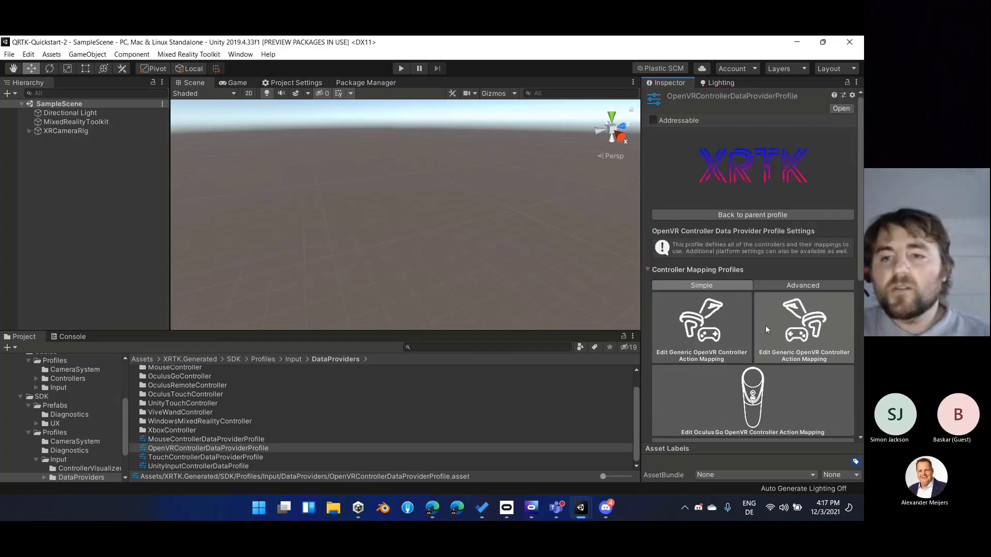
left_click(730, 214)
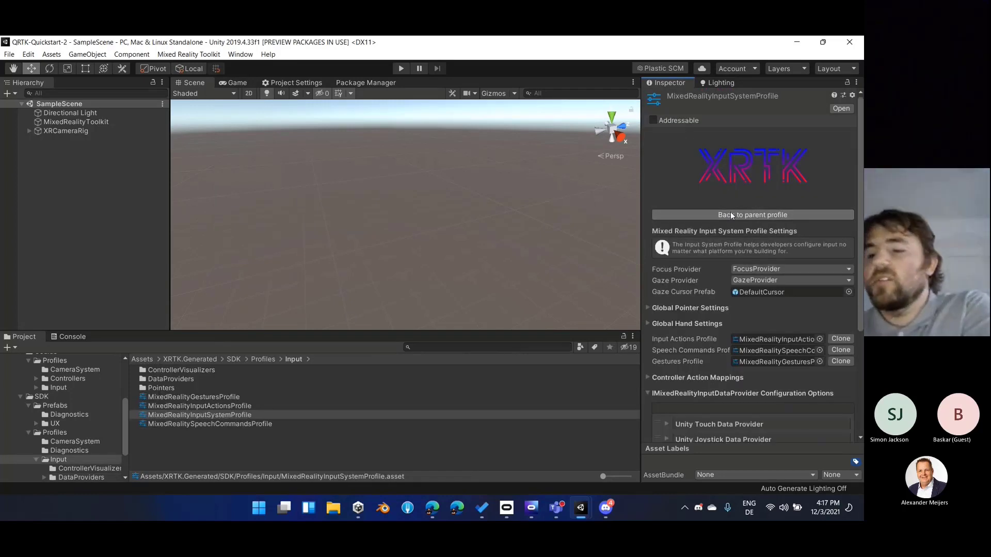
Switch to Microsoft Teams, read the meeting chat message about data providers, and return to Unity
left_click(555, 508)
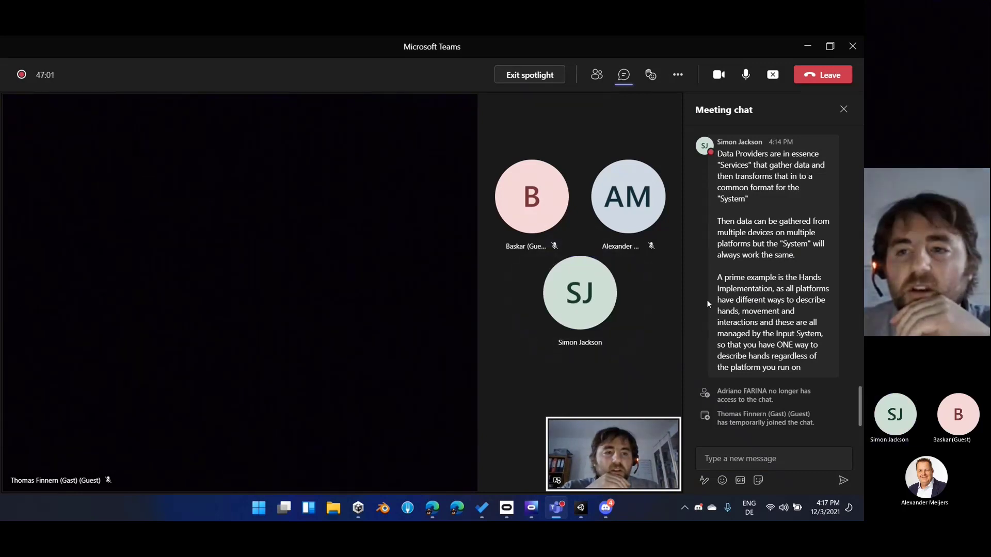
scroll(711, 254, "up", 5)
scroll(713, 251, "down", 5)
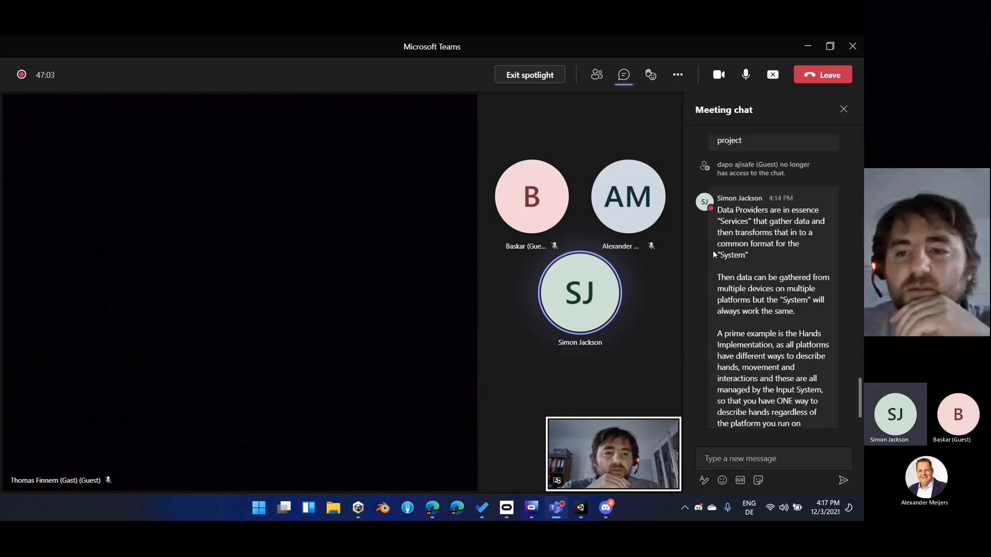
left_click(803, 46)
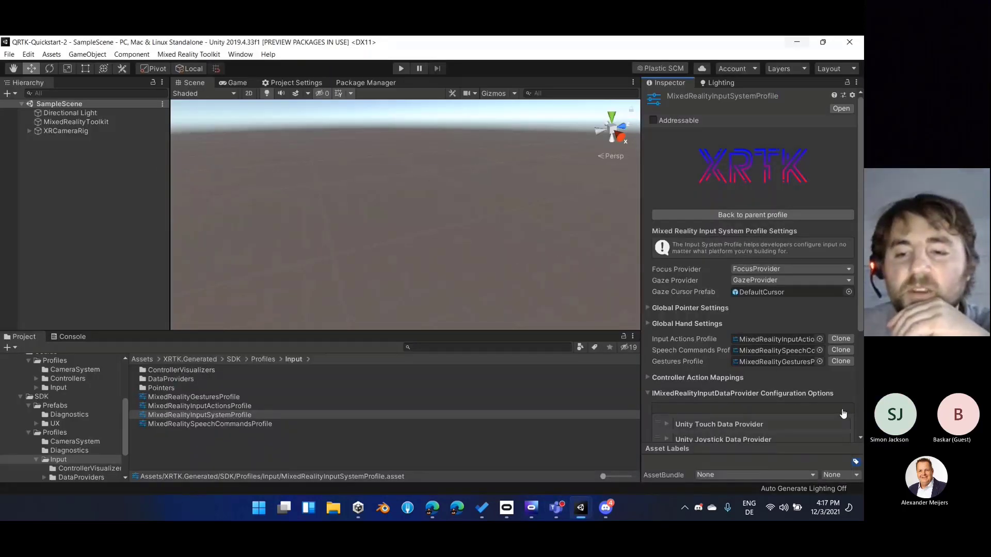
Look over the input data provider list once more and go back to the toolkit root profile
scroll(716, 410, "down", 3)
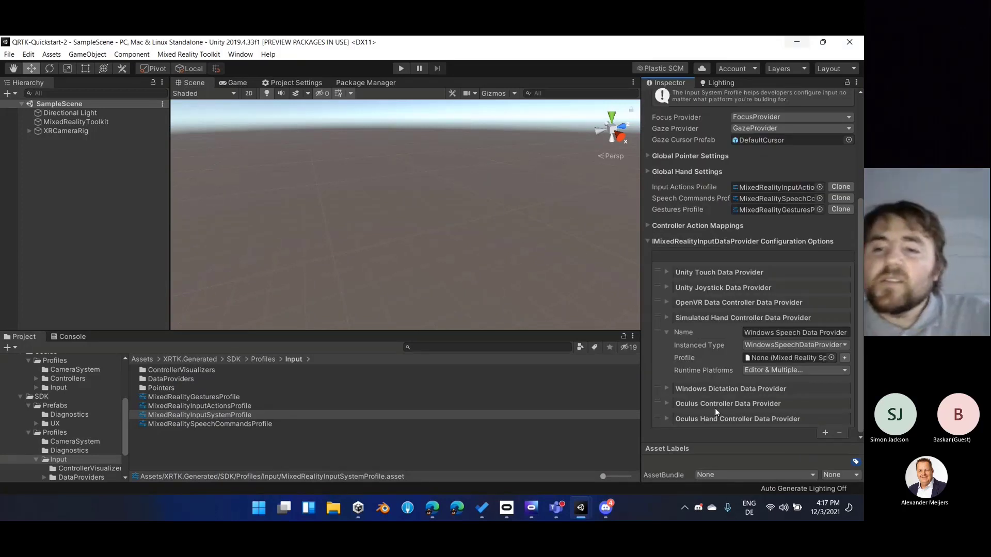
scroll(739, 228, "up", 2)
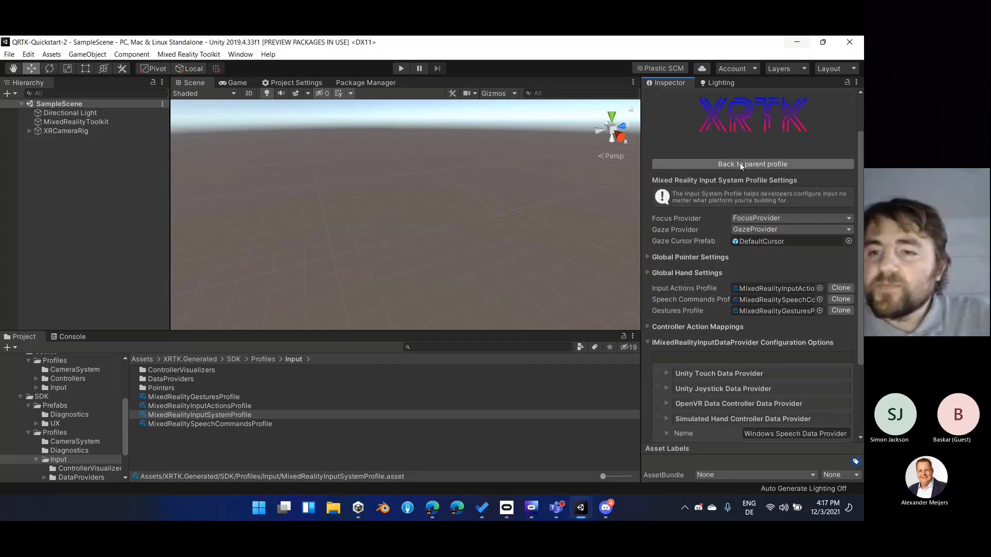
left_click(739, 163)
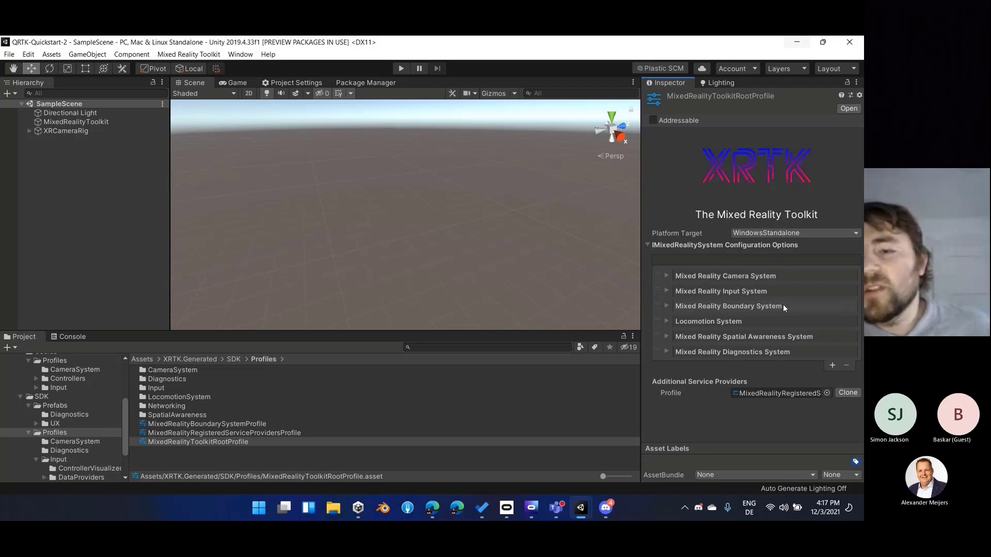
Open the Mixed Reality Boundary System profile and expand the Oculus Boundary Data Provider in its data provider configuration options
left_click(656, 308)
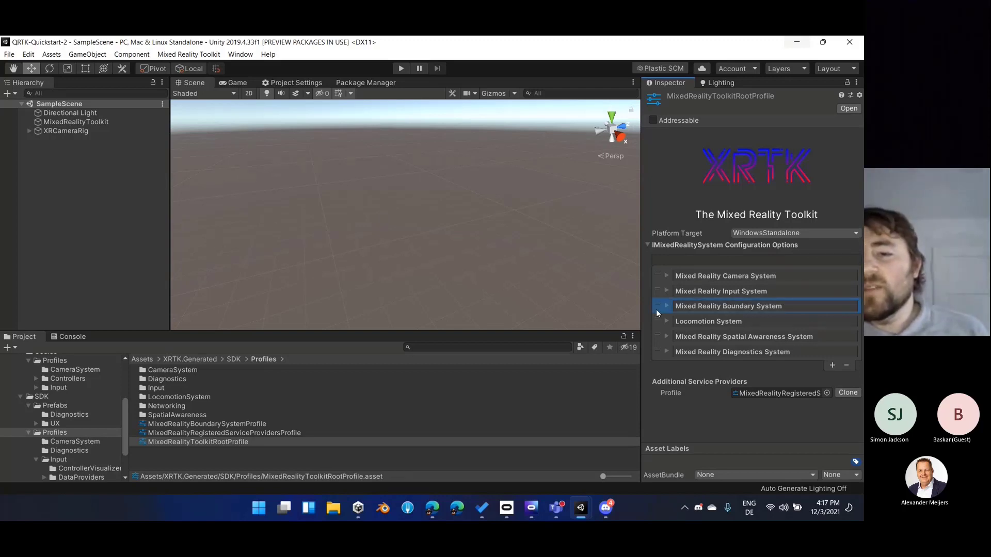
double_click(699, 306)
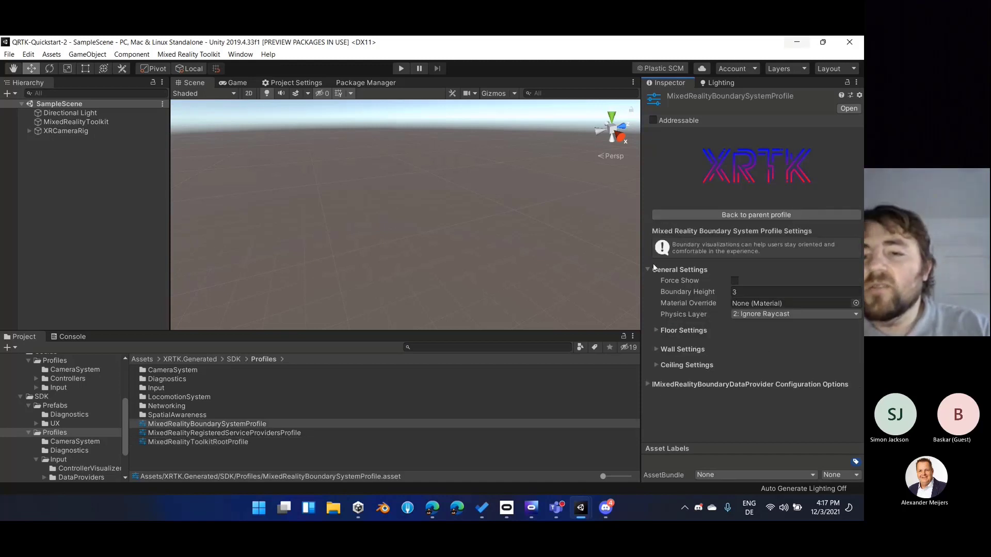
left_click(727, 384)
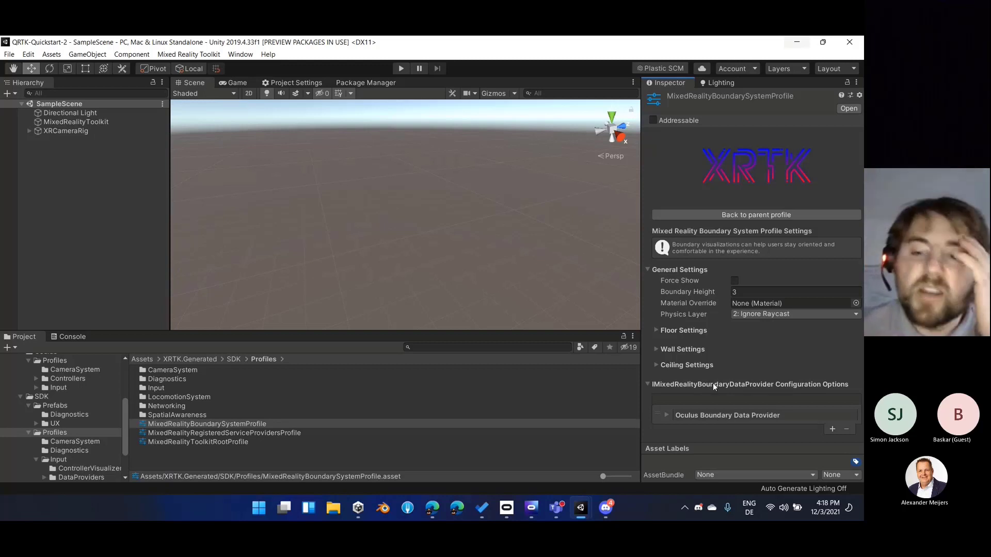
left_click(665, 415)
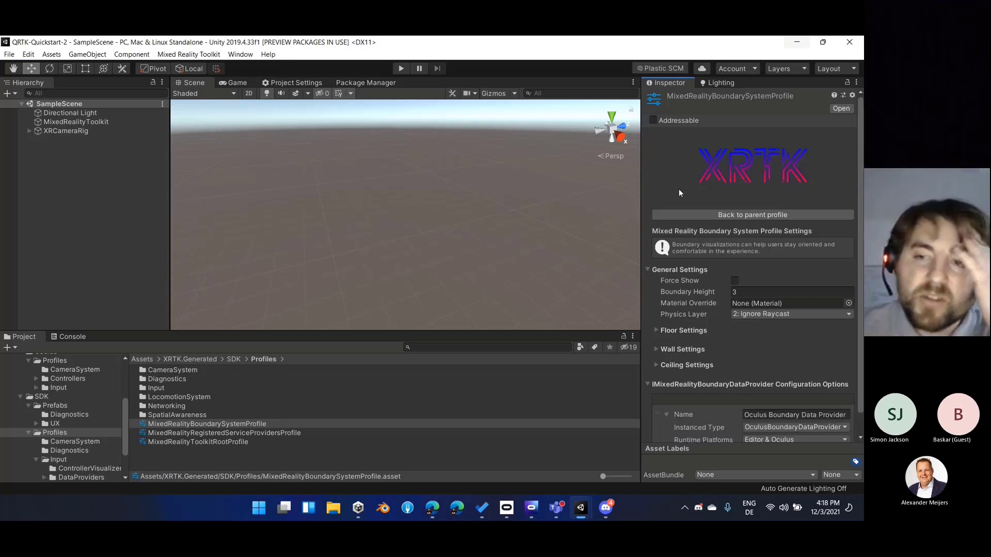
Examine the Oculus Boundary Data Provider's runtime platform choices, leave them as they are, and collapse the entry
scroll(713, 171, "down", 1)
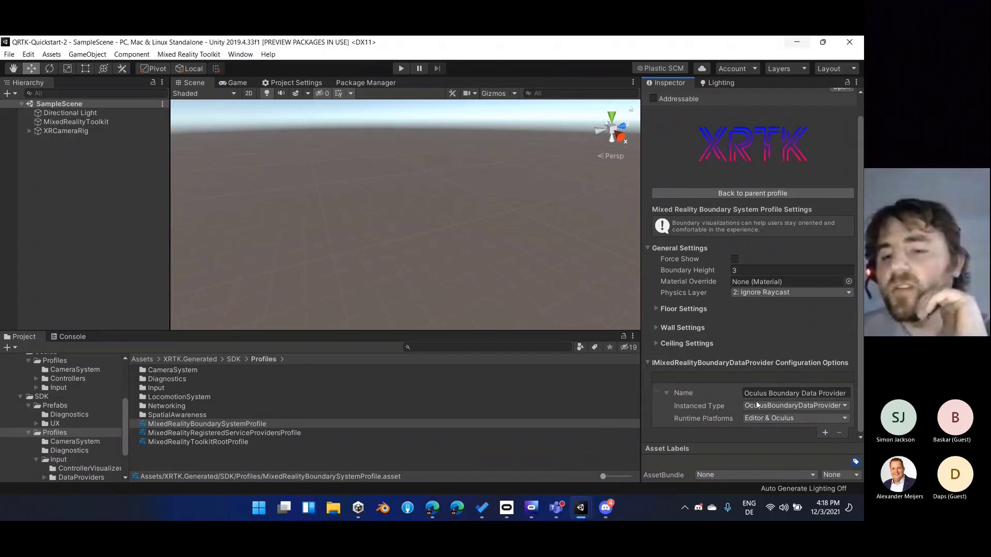
left_click(750, 416)
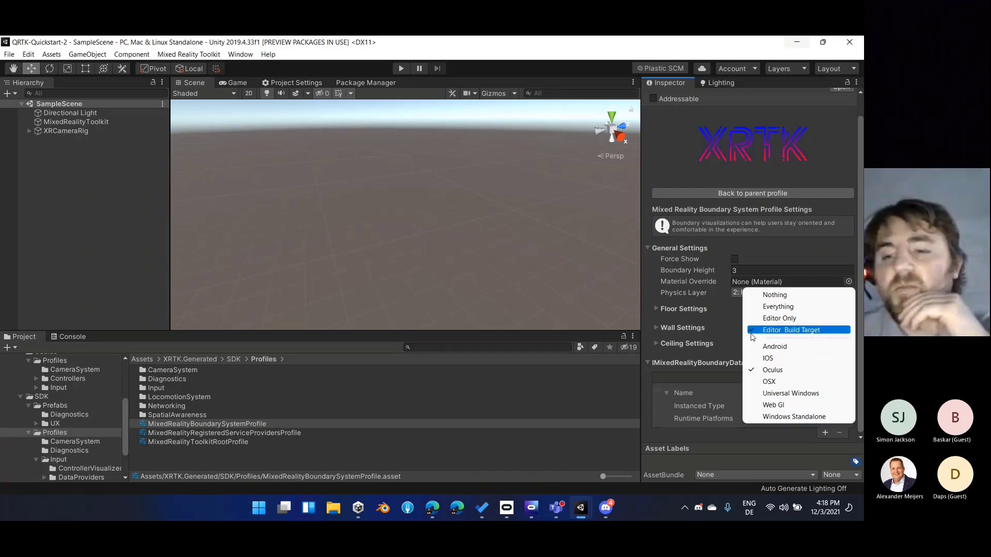
left_click(695, 438)
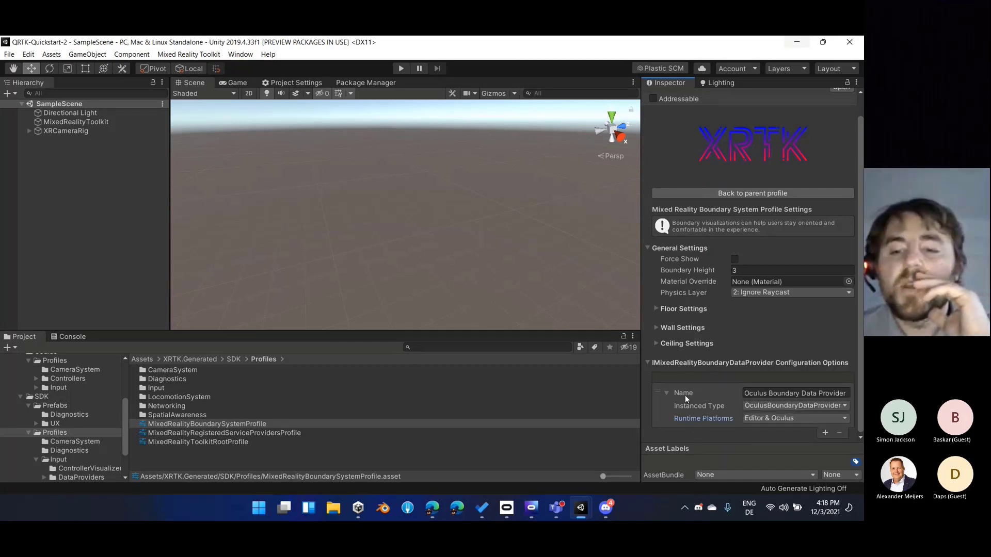
left_click(668, 391)
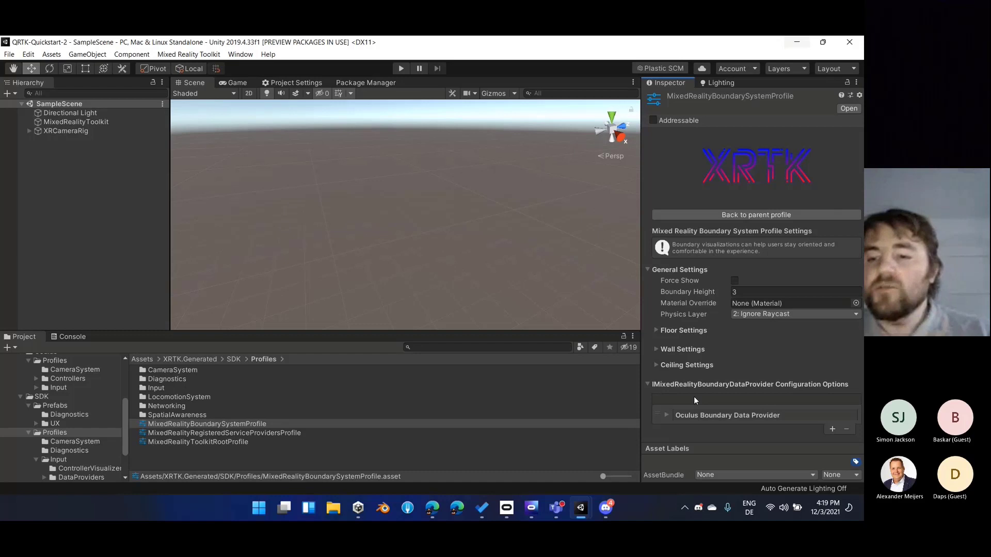
Try adding a boundary data provider configuration, checking its instanced types and choosing Windows Standalone and Universal Windows as runtime platforms
left_click(832, 429)
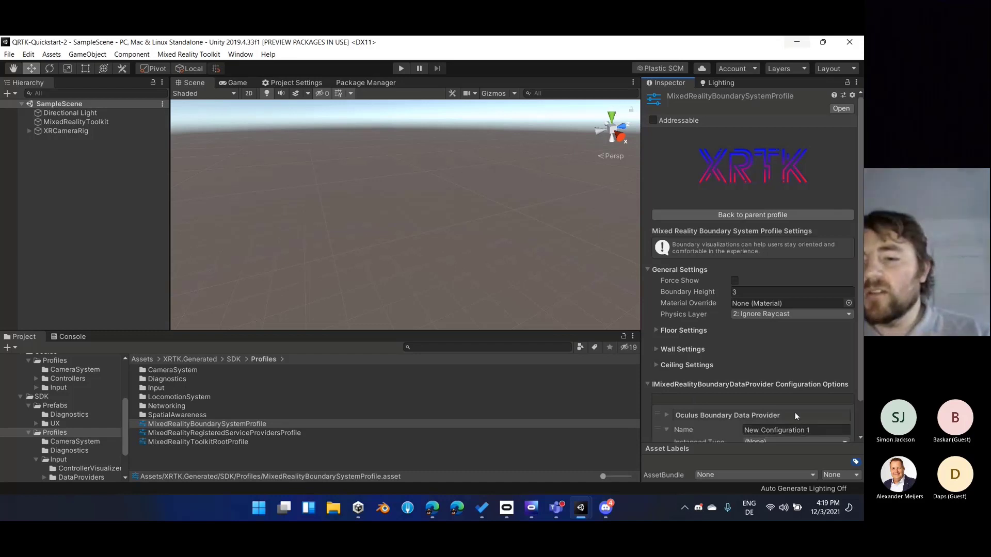
scroll(795, 413, "down", 2)
left_click(755, 407)
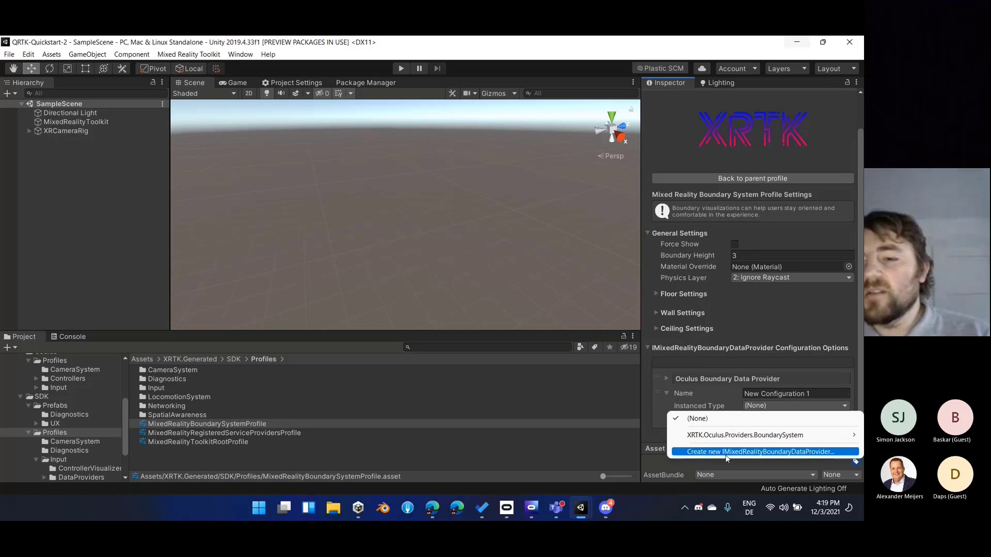
left_click(691, 73)
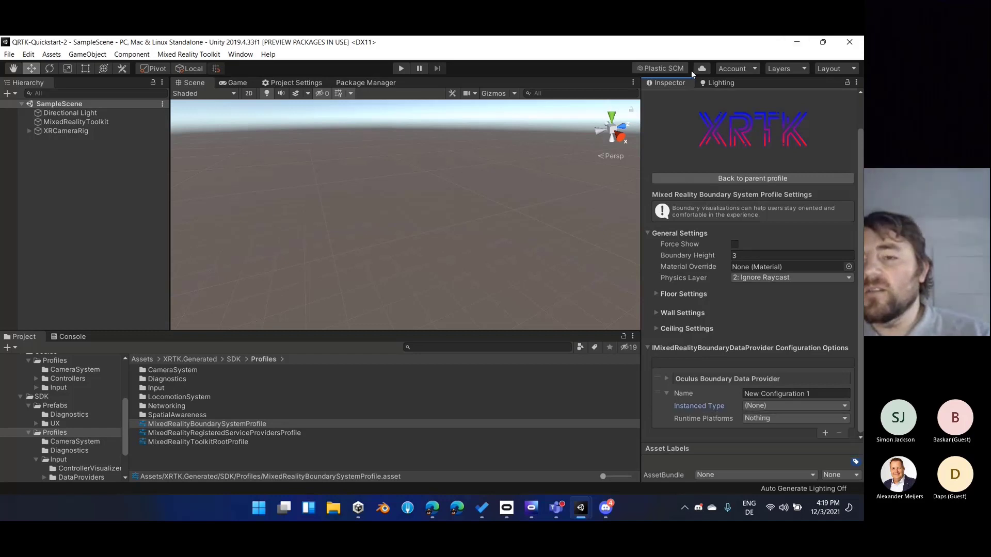
left_click(753, 420)
left_click(752, 420)
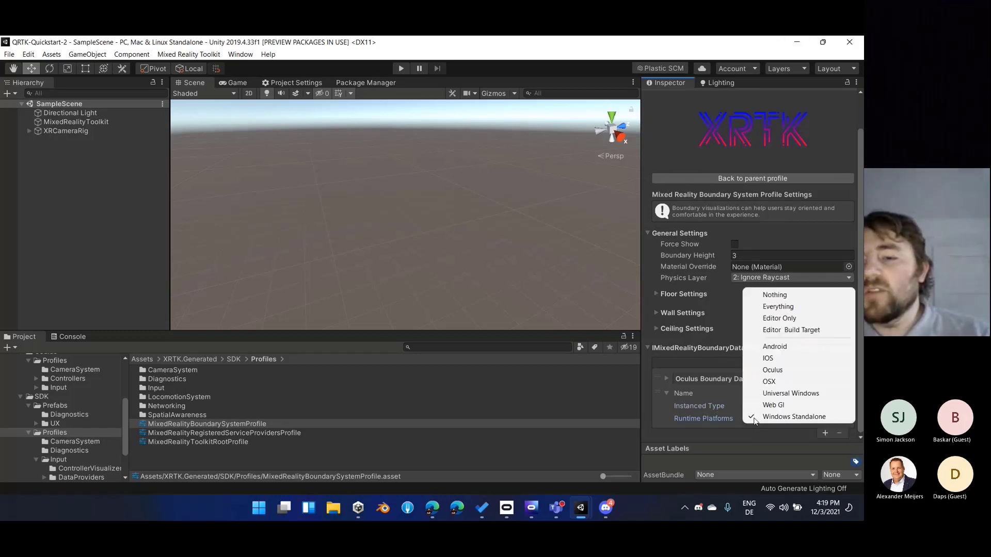
left_click(779, 393)
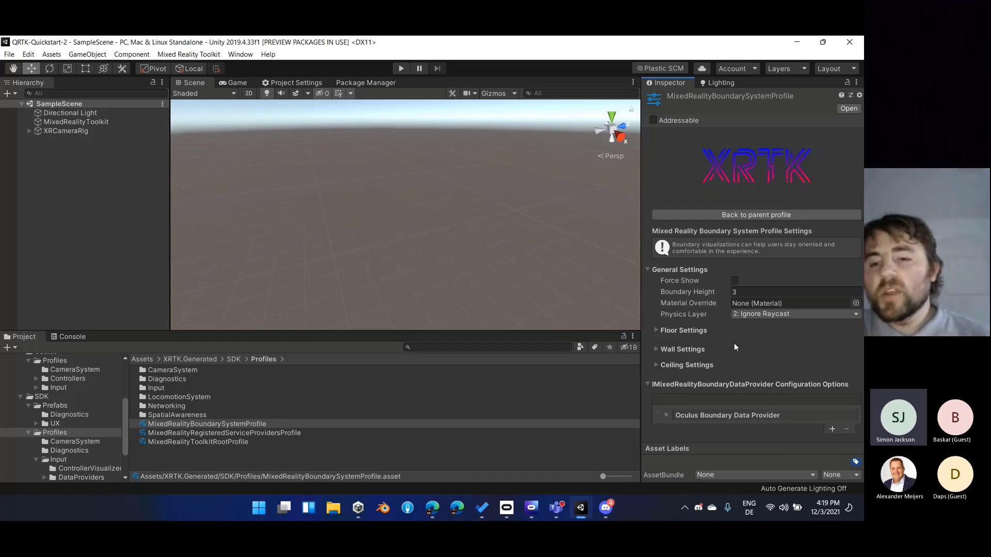
Install the XRTK.WindowsMixedReality package and accept adding its platform configuration to the MixedRealityToolkitRootProfile
left_click(658, 418)
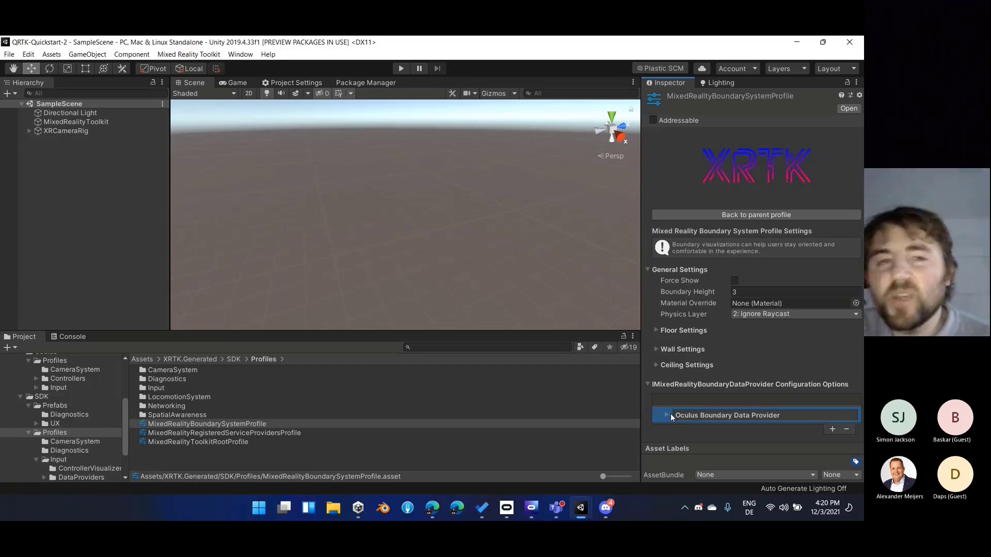
left_click(362, 80)
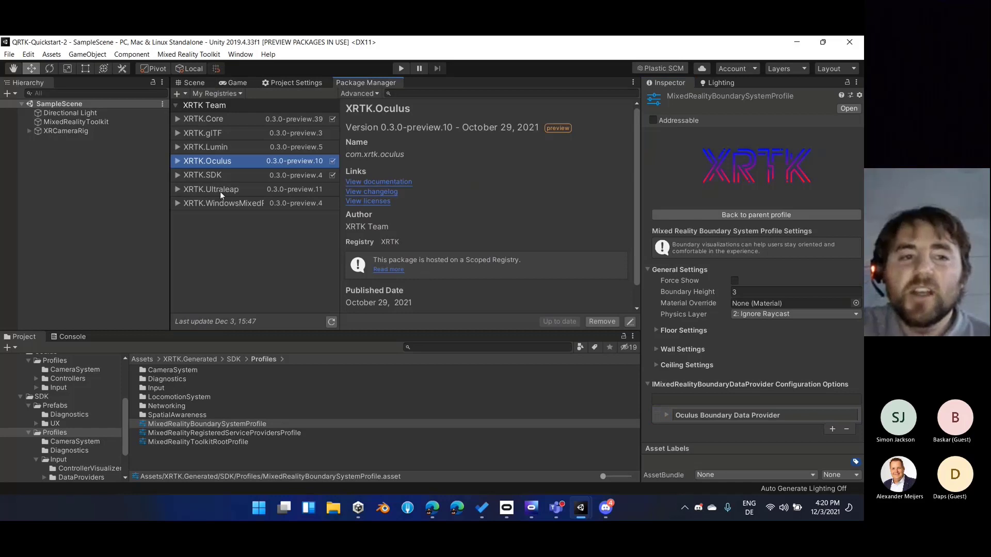
left_click(221, 204)
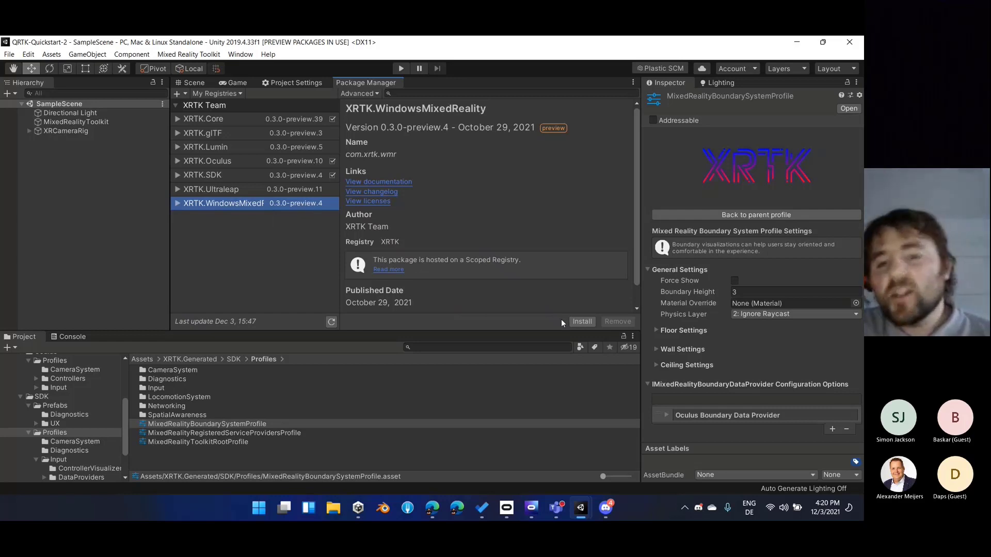
left_click(581, 322)
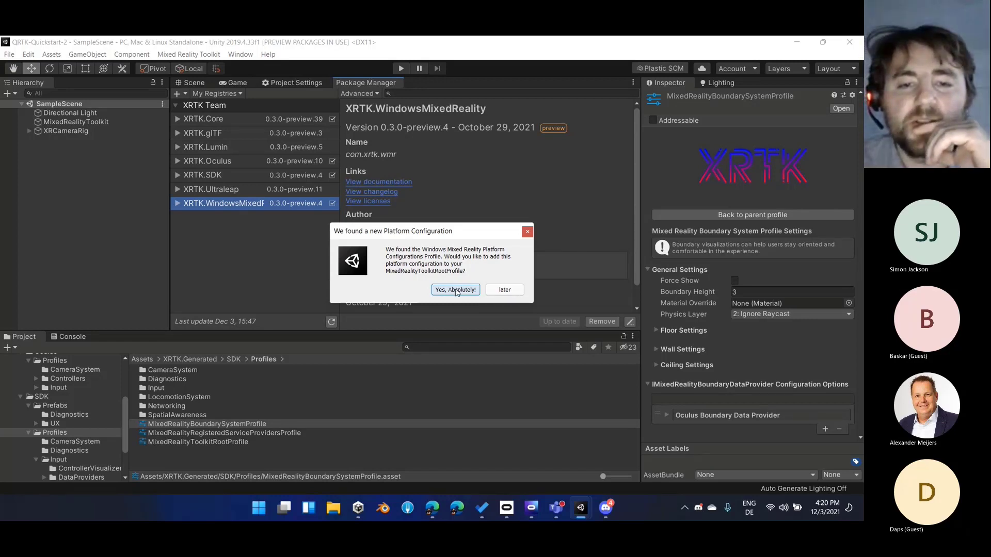
left_click(456, 290)
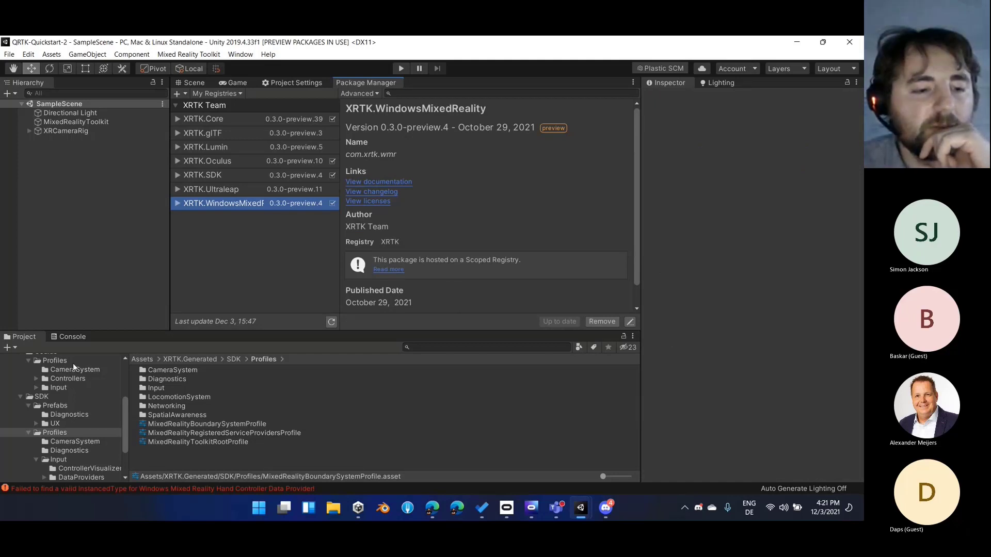
Read the details of the error logged in the Console and bring back the Scene view
left_click(77, 337)
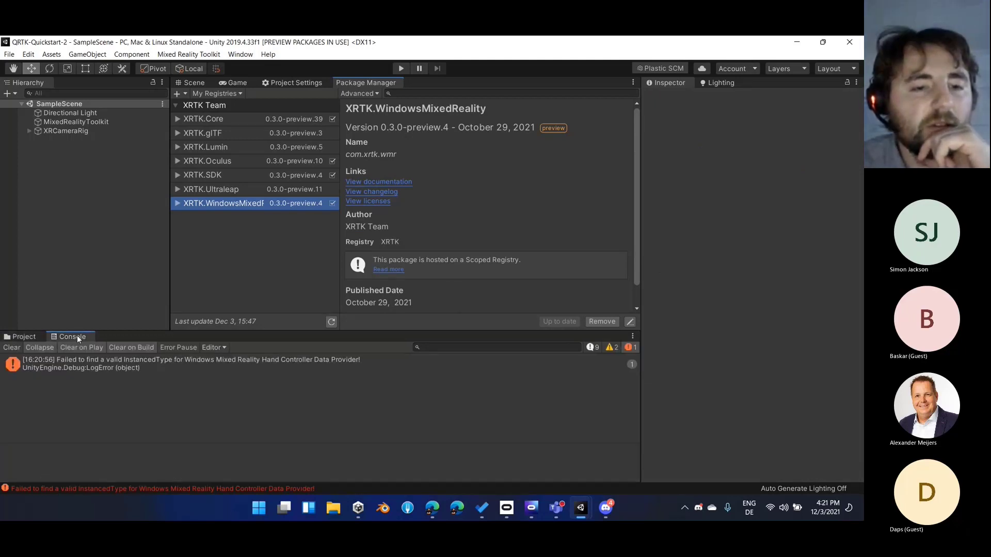
left_click(103, 362)
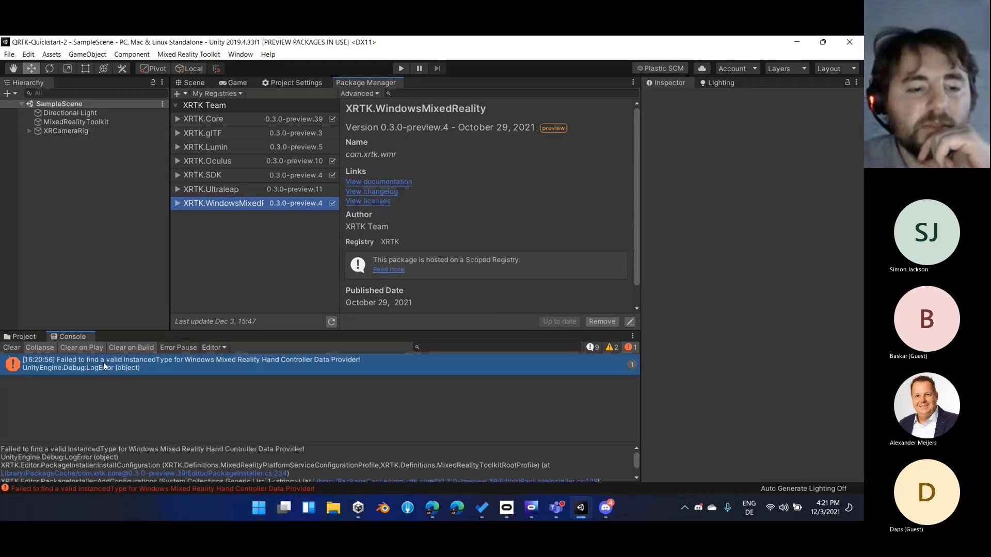
left_click(193, 84)
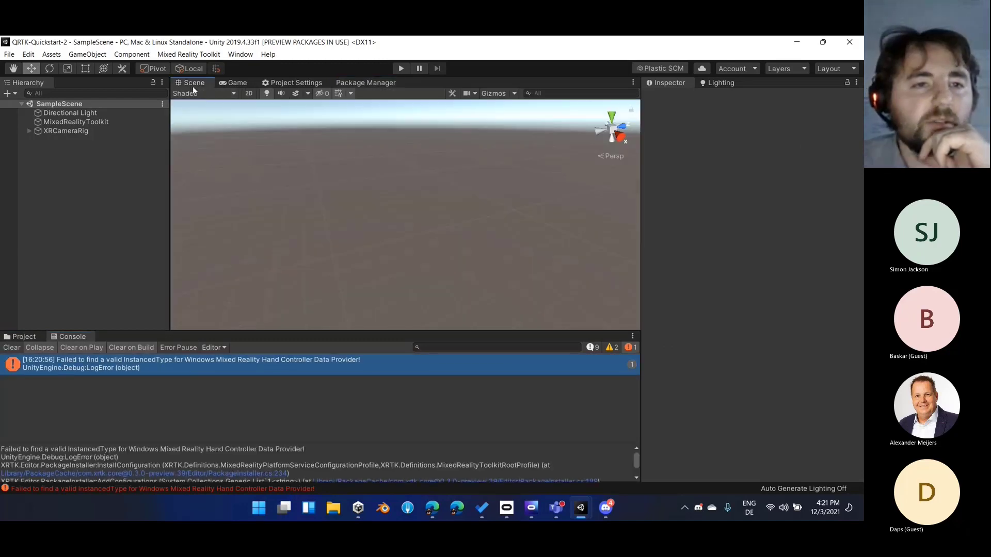
Open the boundary system profile from the MixedRealityToolkit object and inspect the Windows Mixed Reality Boundary Data Provider's type and runtime platforms
left_click(110, 122)
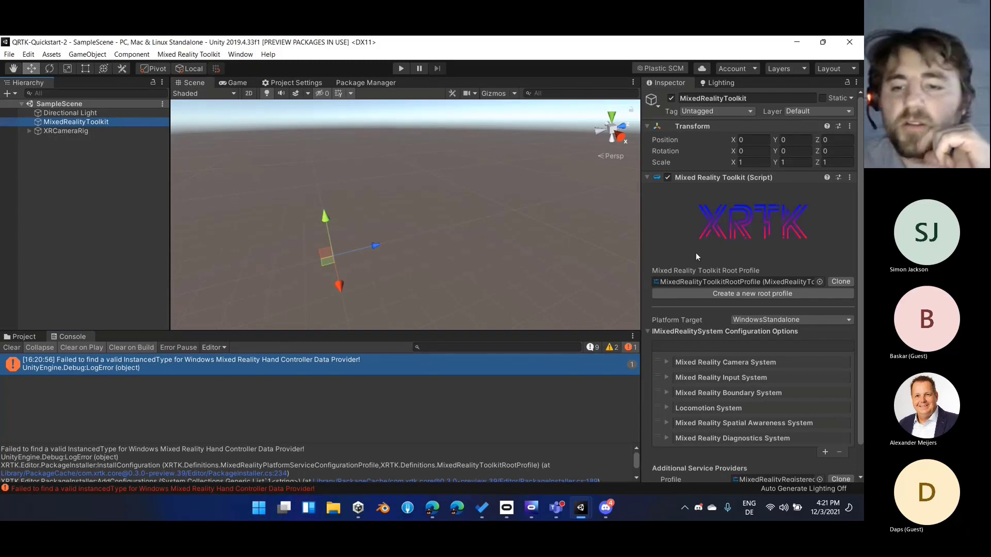
double_click(742, 394)
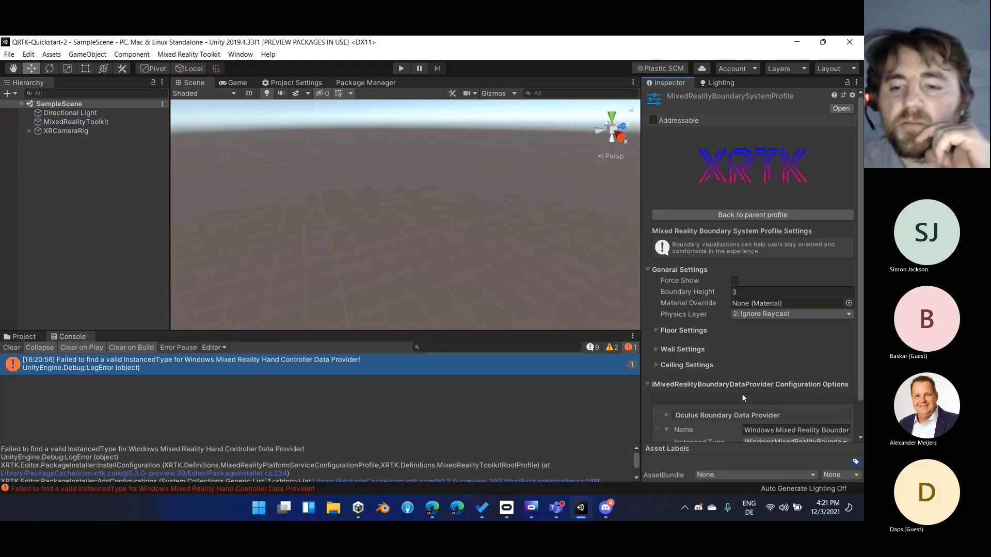
scroll(722, 354, "down", 2)
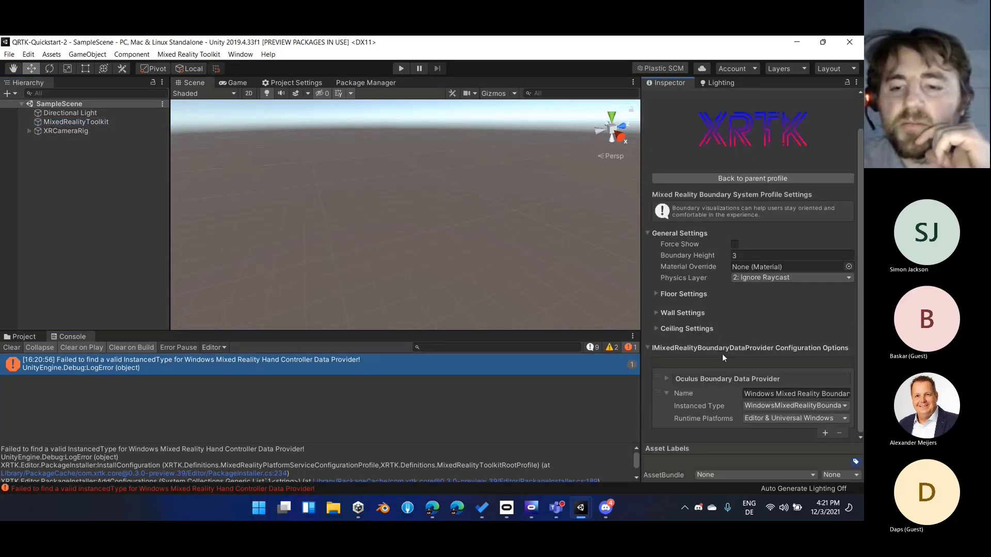
left_click(666, 394)
left_click(754, 419)
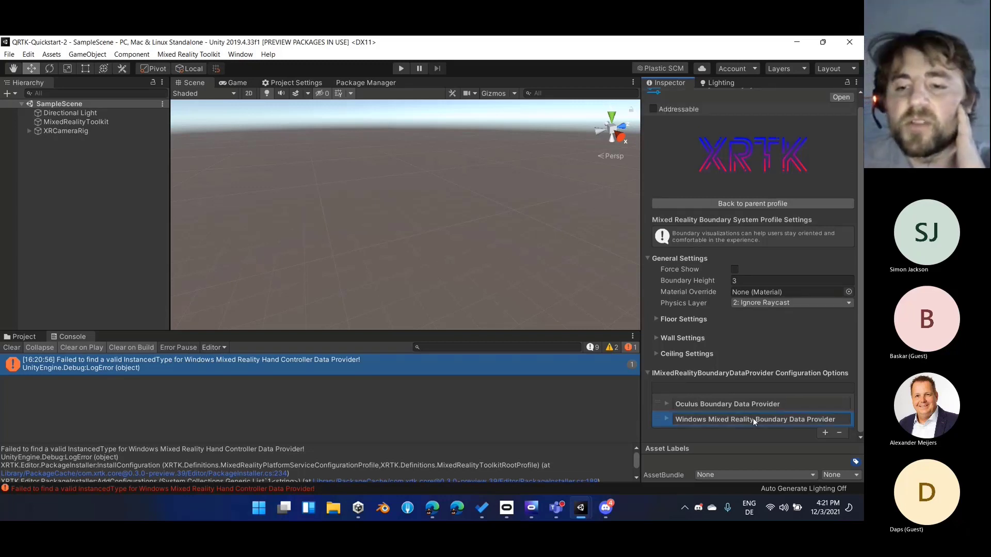
left_click(667, 419)
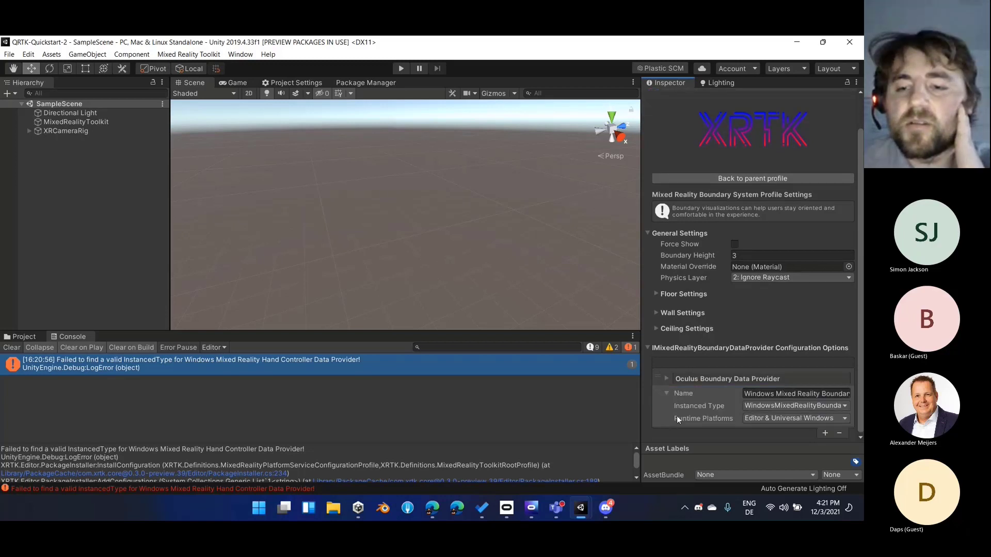
left_click(667, 394)
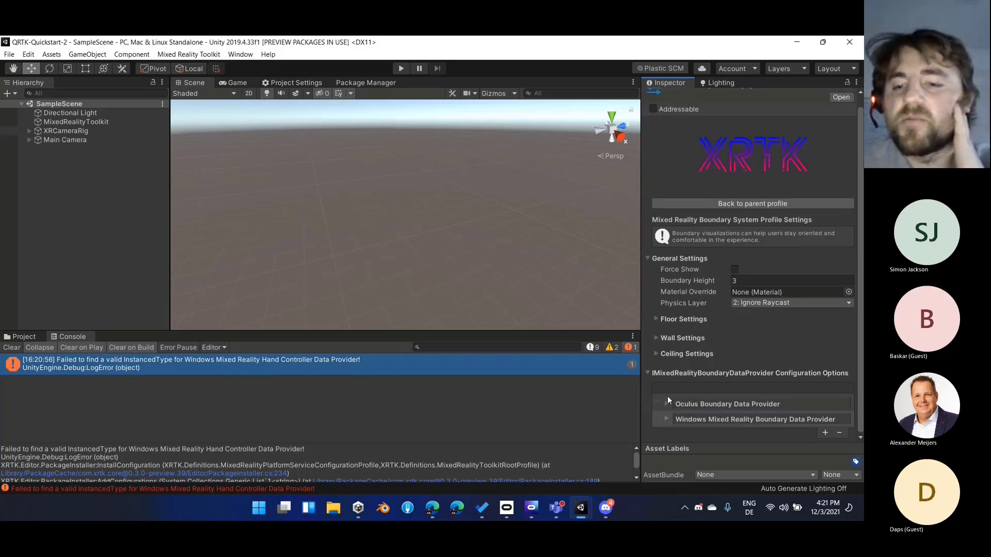
Compare the Oculus Boundary Data Provider's runtime platforms with those of the Windows Mixed Reality one, collapsing both entries
left_click(667, 406)
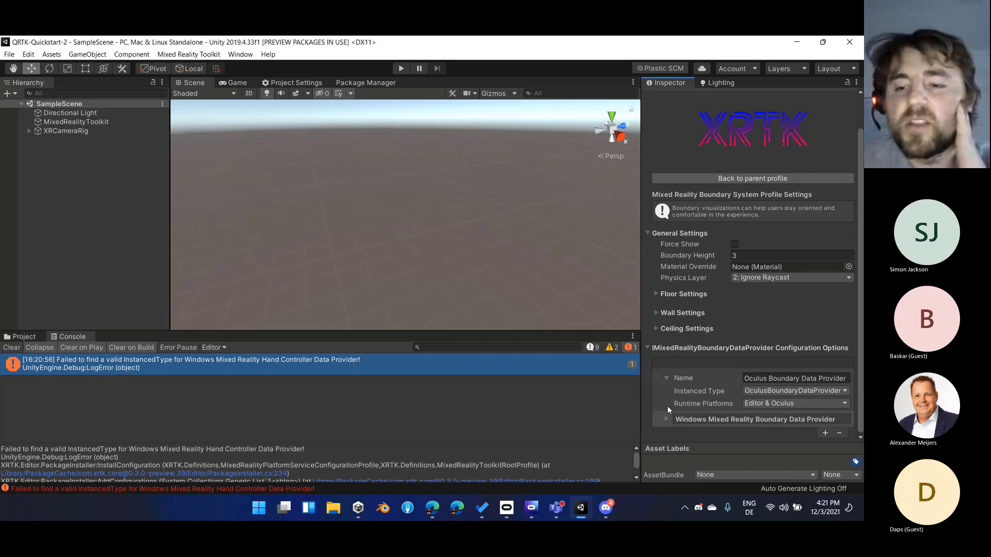
left_click(667, 379)
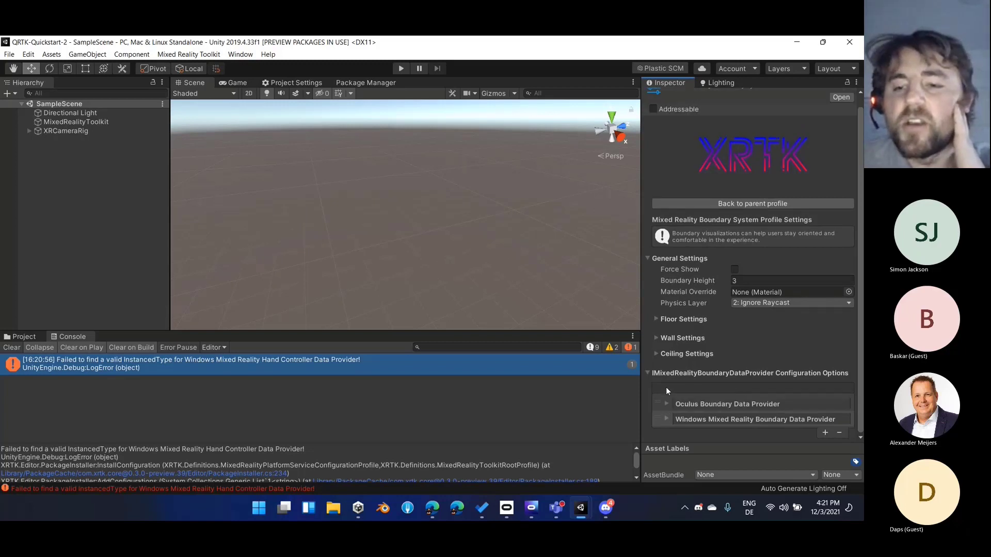
left_click(668, 420)
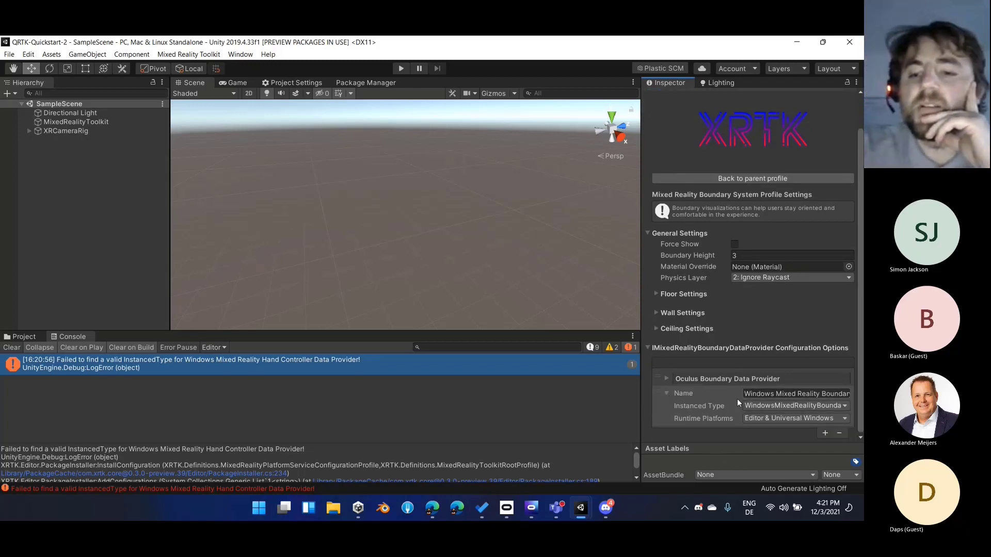
left_click(666, 393)
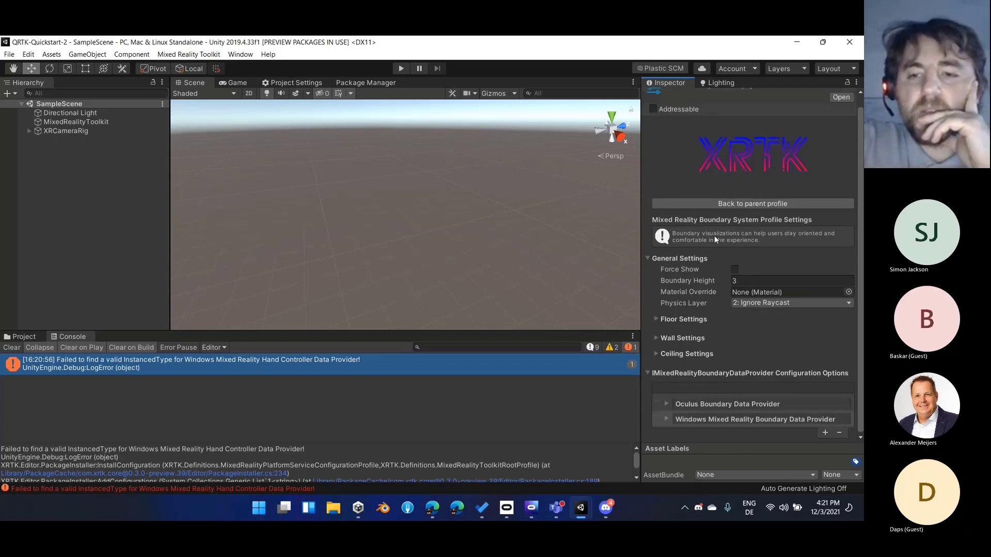
Go from the boundary profile to the Mixed Reality Input System profile and check its data provider list against the Console error's stack trace
left_click(741, 206)
left_click(739, 292)
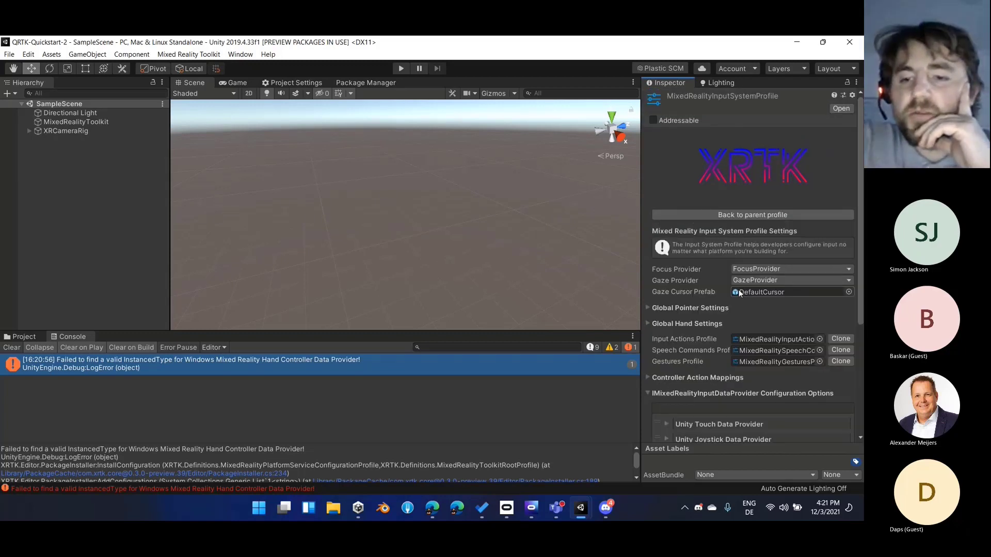
scroll(723, 336, "down", 5)
scroll(699, 207, "up", 3)
scroll(705, 308, "down", 3)
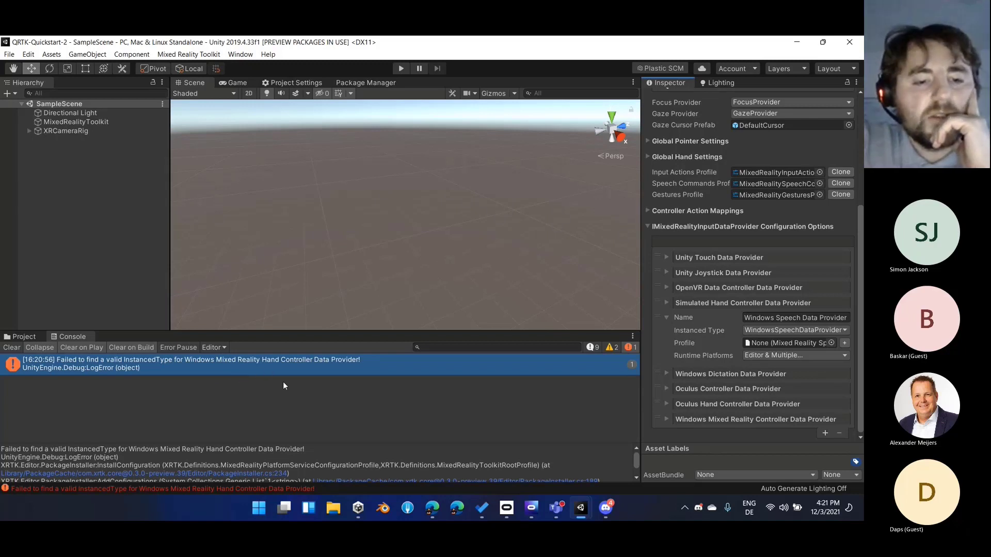
scroll(527, 465, "down", 2)
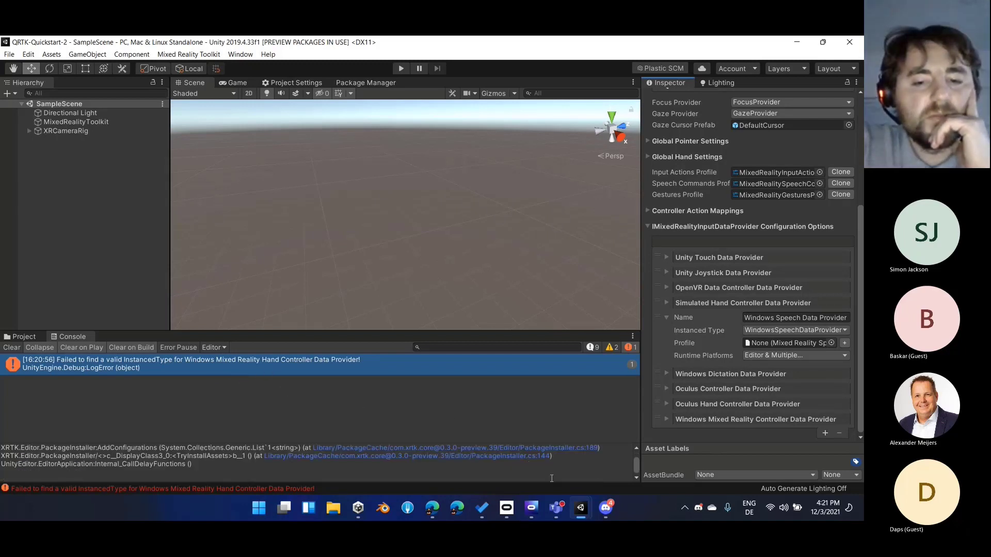
scroll(523, 463, "up", 2)
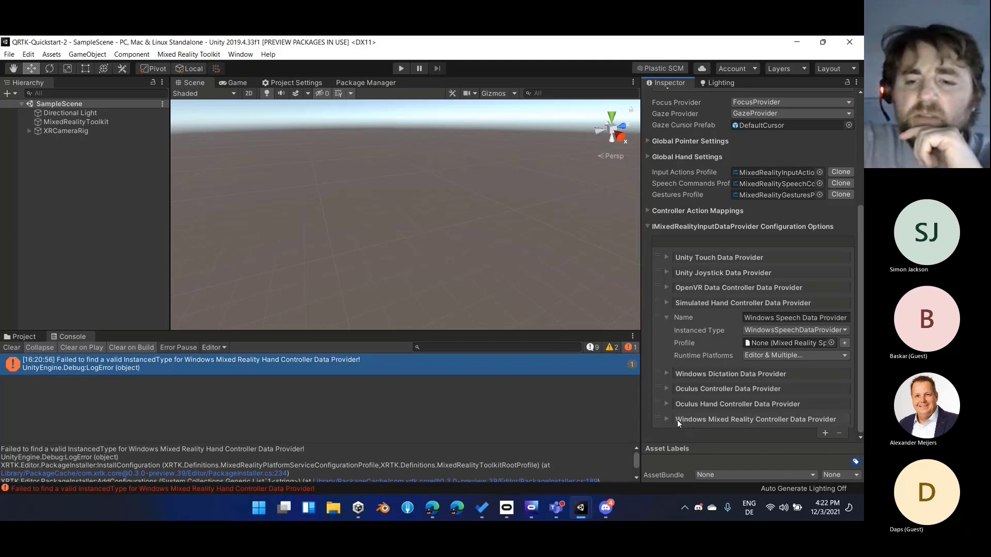
Review the controller mappings and hand tracking settings of the Windows Mixed Reality controller profile, returning to the input system's data provider list
scroll(681, 420, "down", 5)
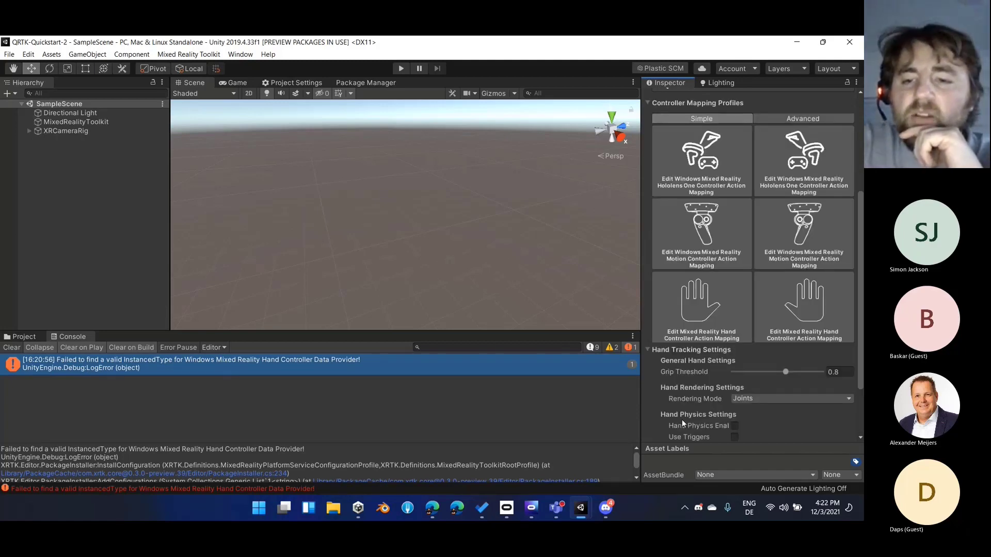
scroll(694, 328, "up", 2)
scroll(700, 279, "up", 1)
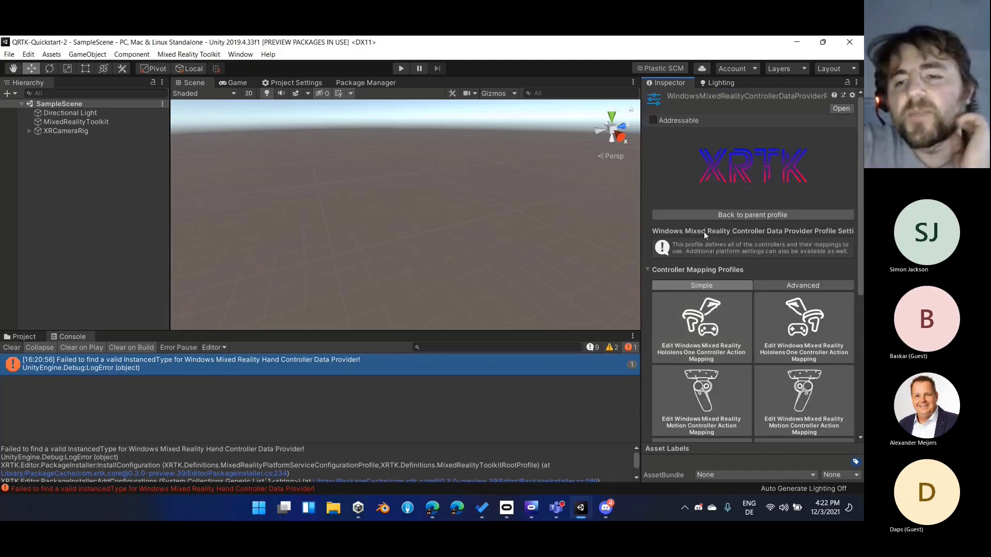
left_click(720, 211)
scroll(741, 336, "down", 3)
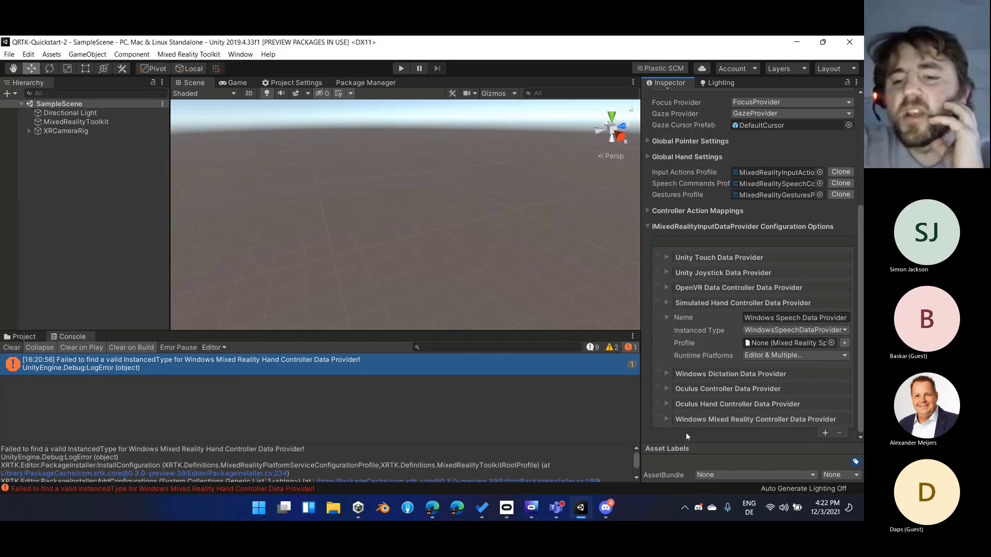
Reopen the Windows Mixed Reality Controller Data Provider profile and clear the logged messages from the Console
left_click(801, 419)
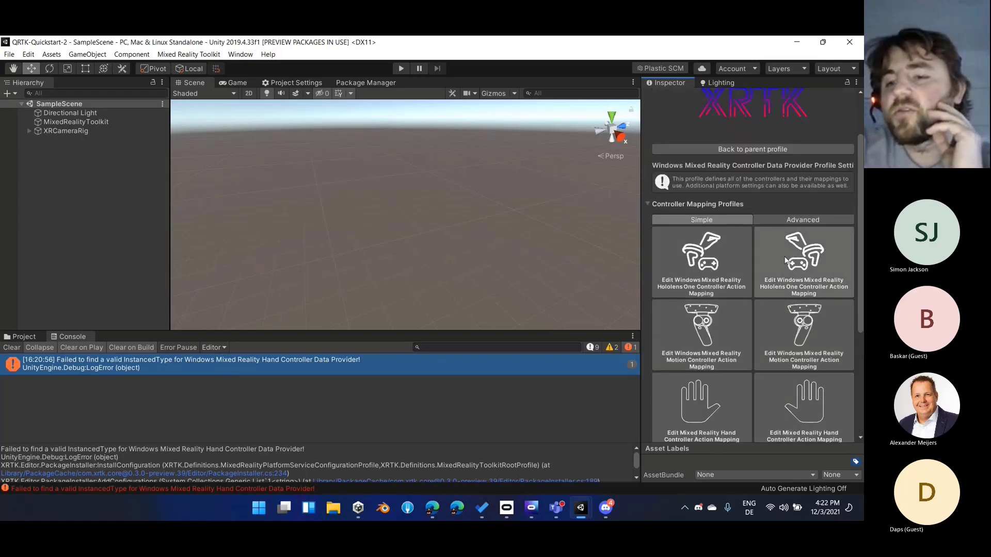
scroll(714, 333, "down", 3)
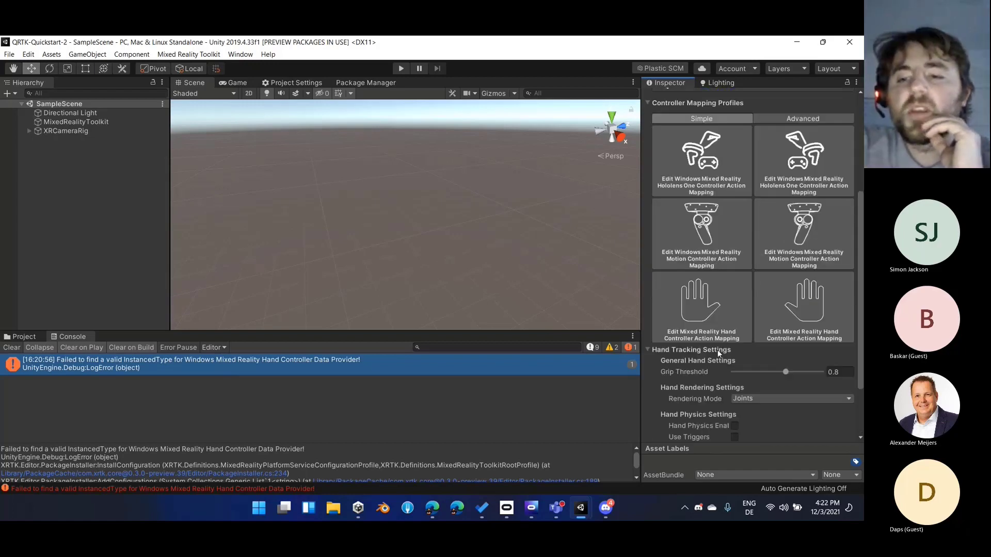
scroll(717, 350, "up", 3)
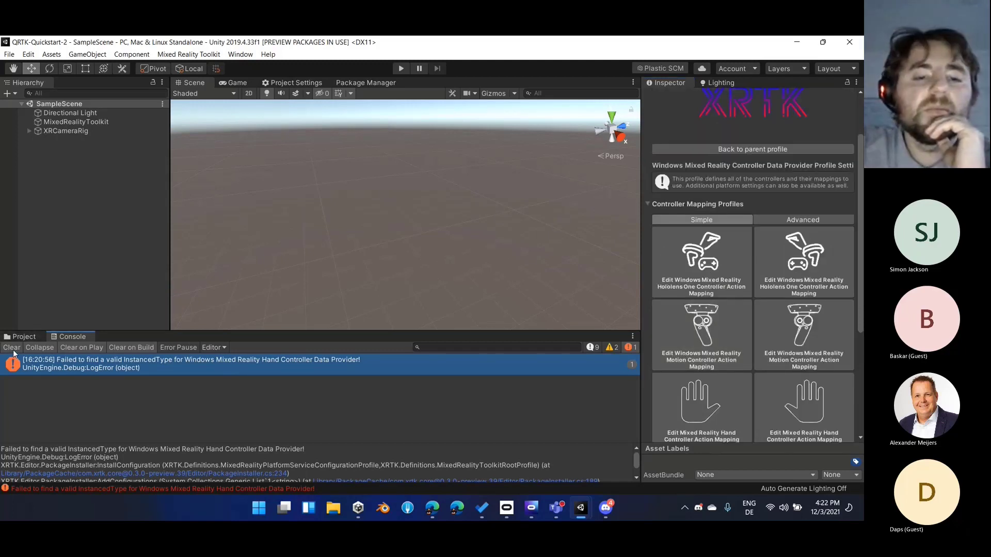
left_click(11, 347)
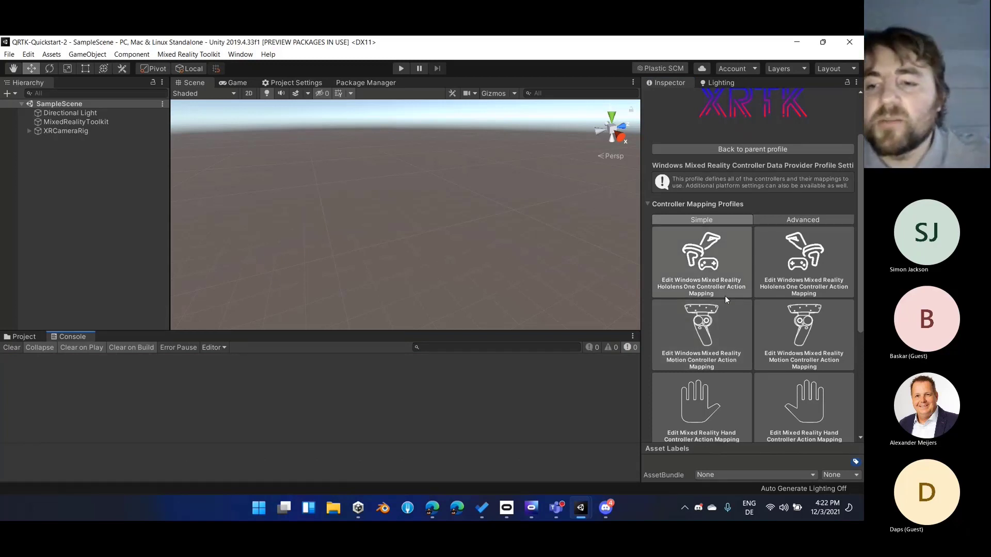
Set the Grip Threshold in the Windows Mixed Reality controller profile's Hand Tracking Settings to 0.926
scroll(724, 302, "down", 3)
scroll(742, 249, "down", 5)
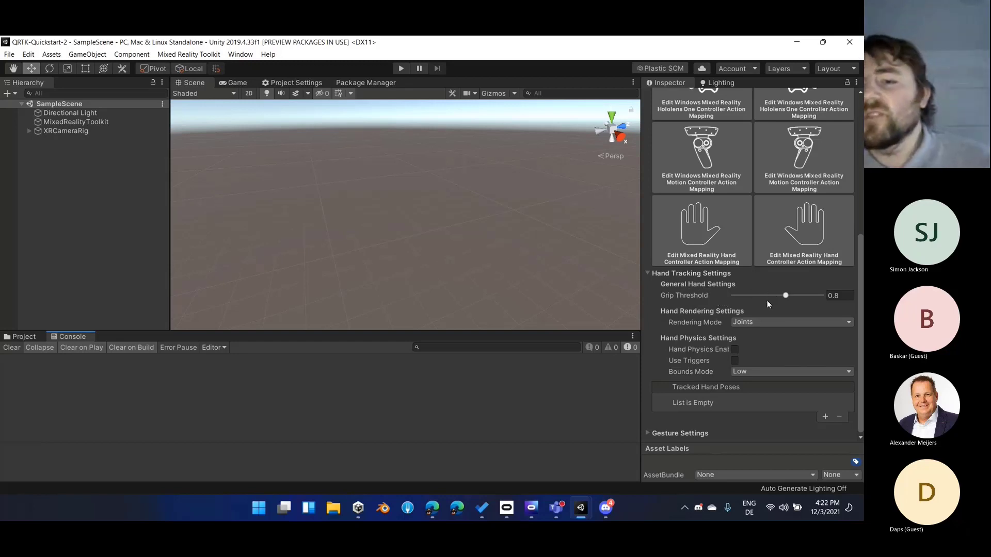
scroll(767, 300, "up", 5)
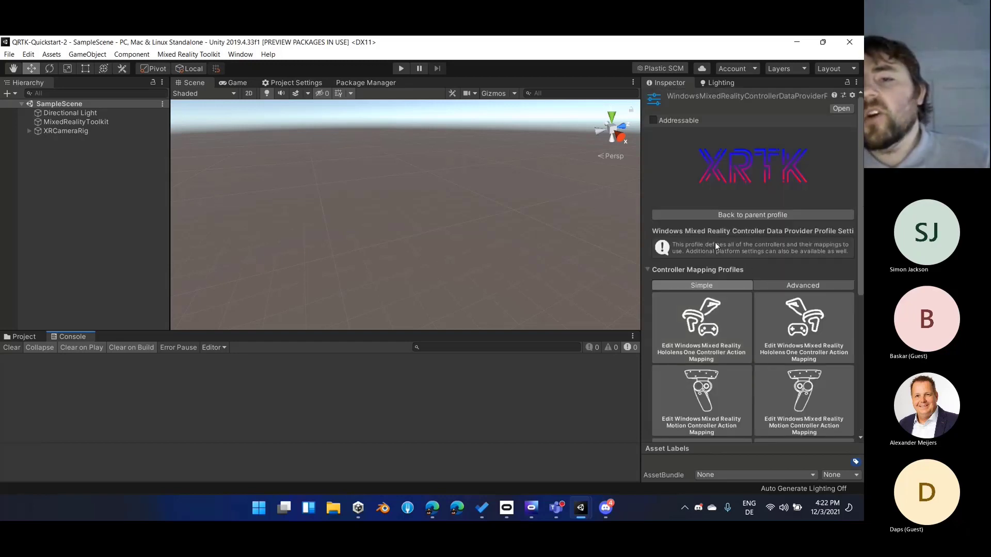
scroll(708, 227, "down", 8)
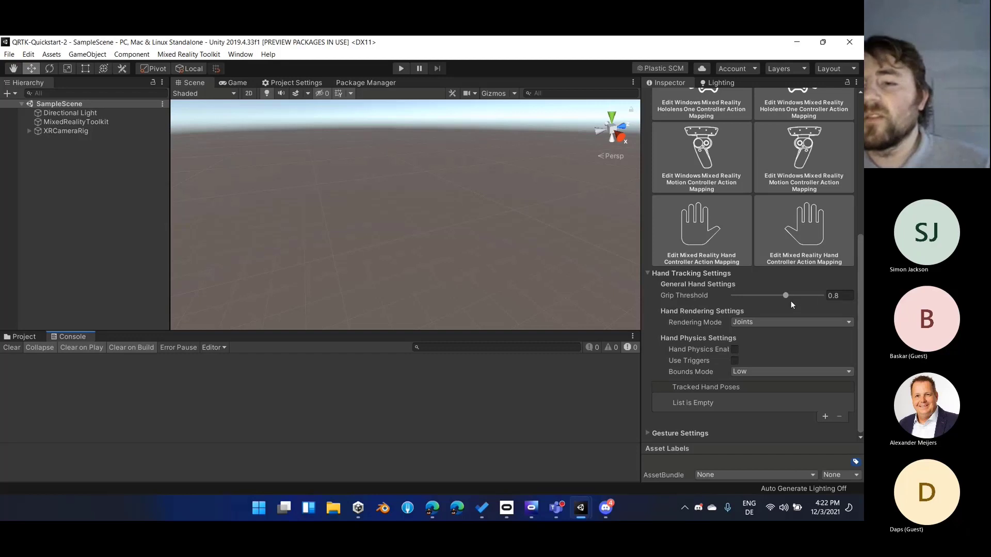
left_click_drag(786, 296, 808, 296)
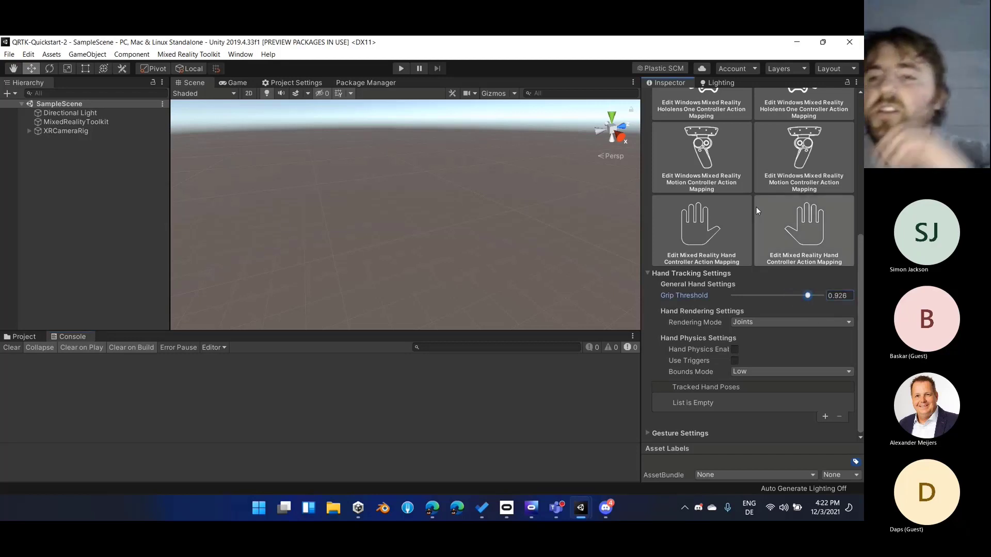
Check the Grip Threshold in the input system profile's Global Hand Settings, then collapse that section and return to the data provider list
scroll(756, 206, "up", 10)
left_click(734, 216)
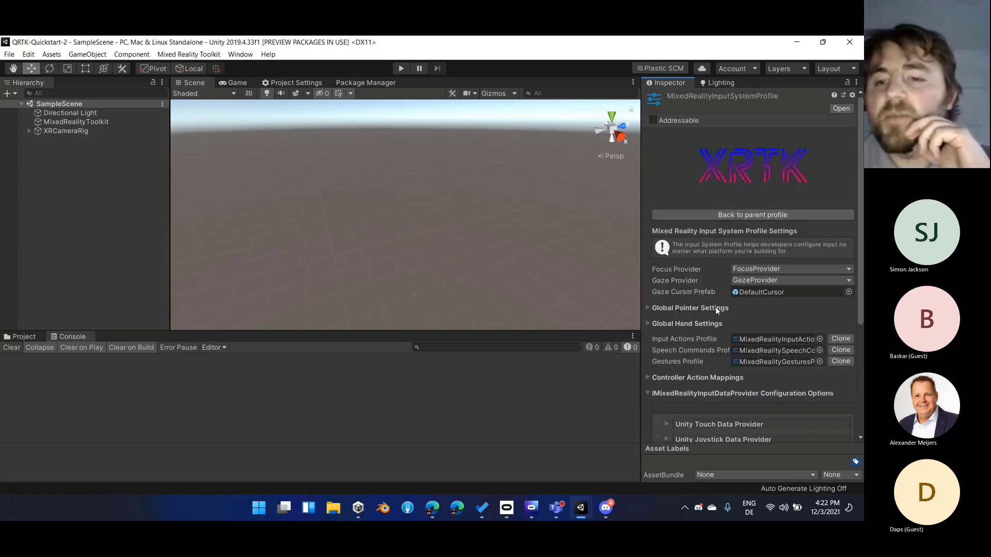
left_click(703, 323)
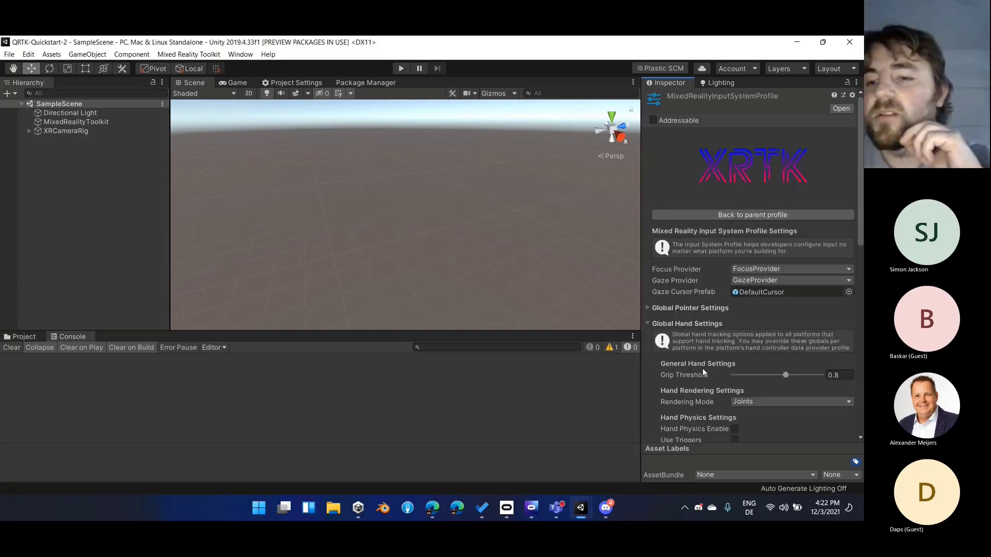
scroll(702, 366, "down", 4)
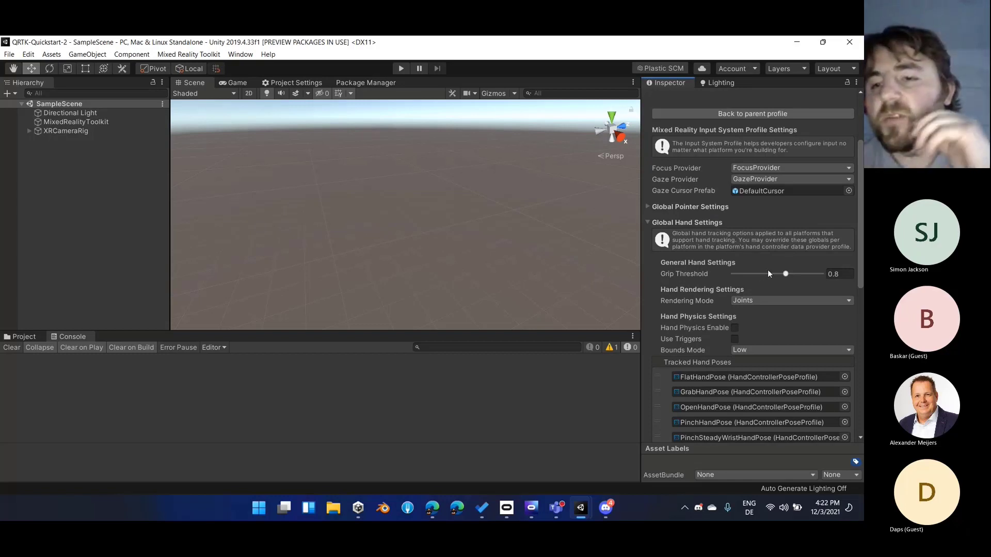
left_click(688, 223)
scroll(743, 371, "down", 3)
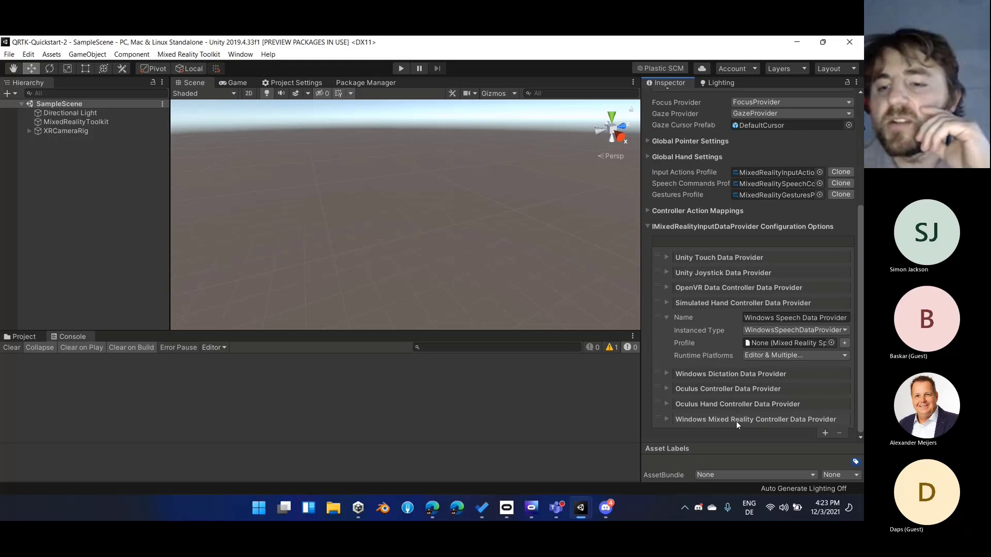
Compare the Windows Mixed Reality controller profile's Grip Threshold with the global one and go back up to the toolkit root profile
left_click(744, 420)
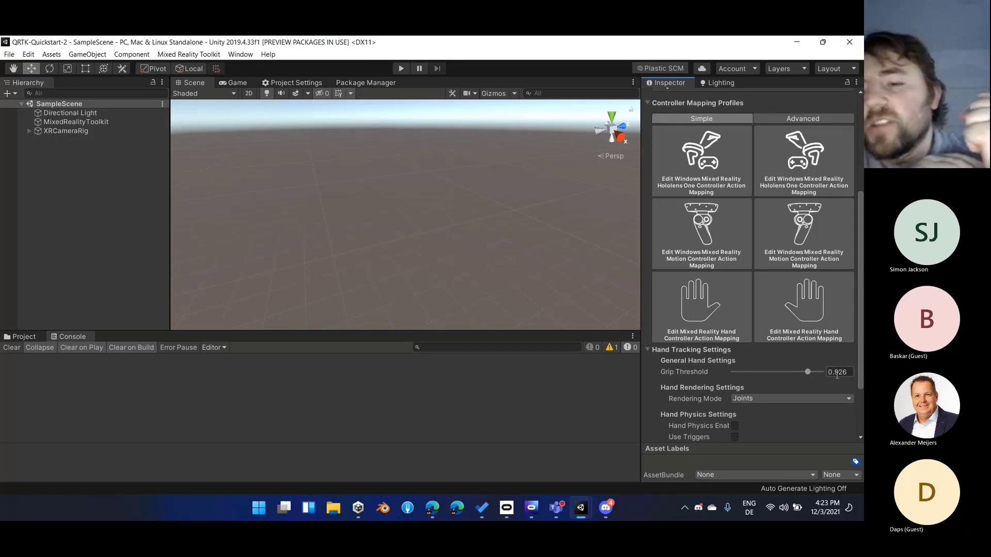
scroll(837, 376, "up", 8)
left_click(790, 209)
left_click(790, 209)
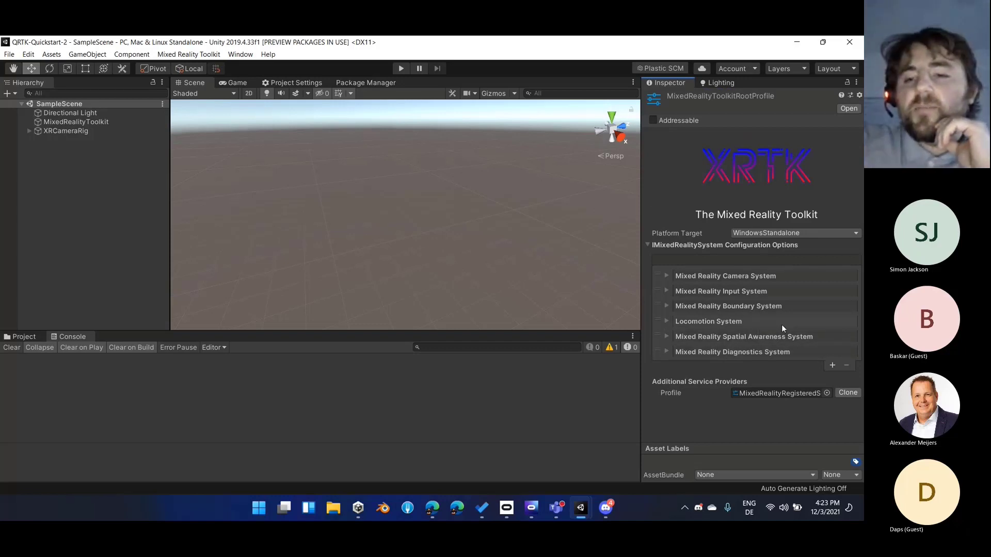
Review the data providers listed in the Locomotion System profile and return to the toolkit root profile
left_click(658, 325)
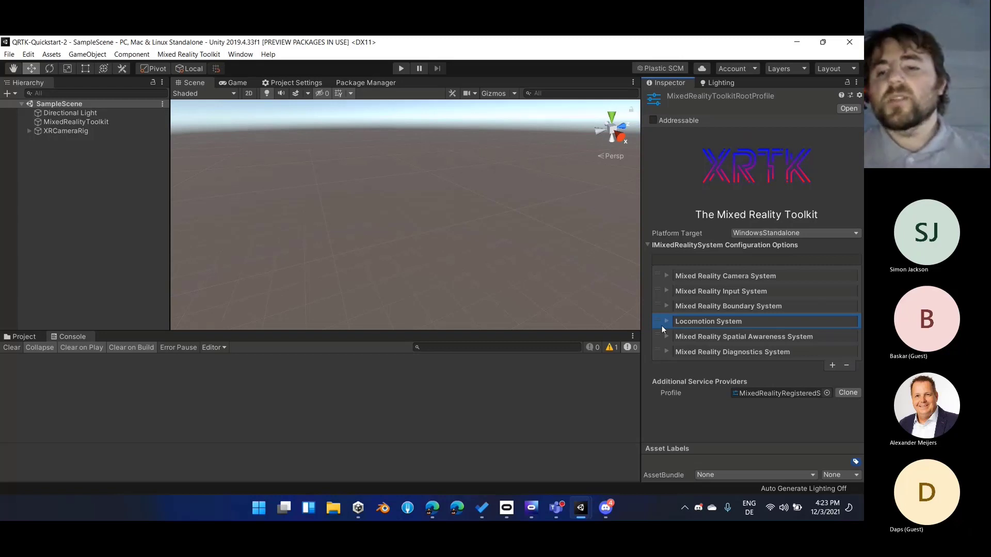
double_click(705, 320)
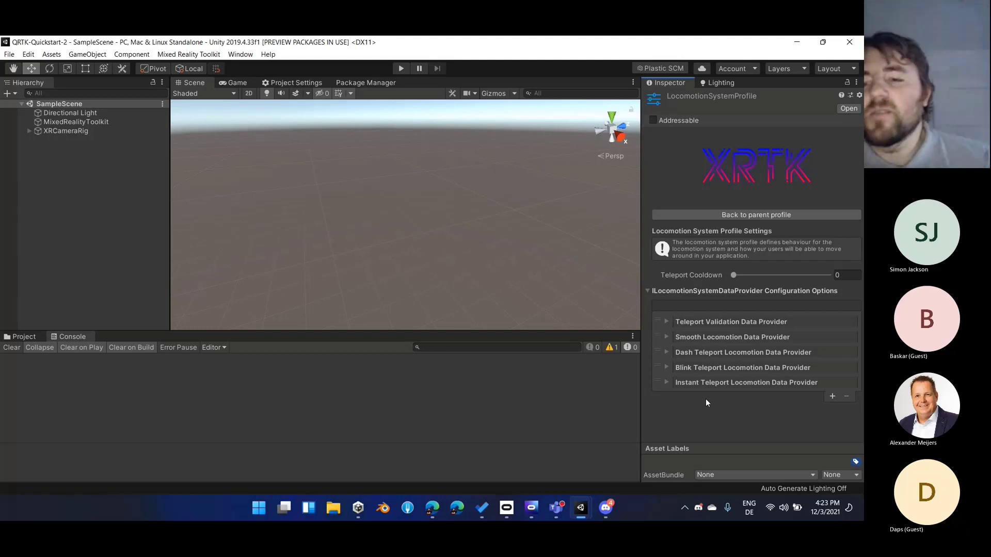
left_click(757, 215)
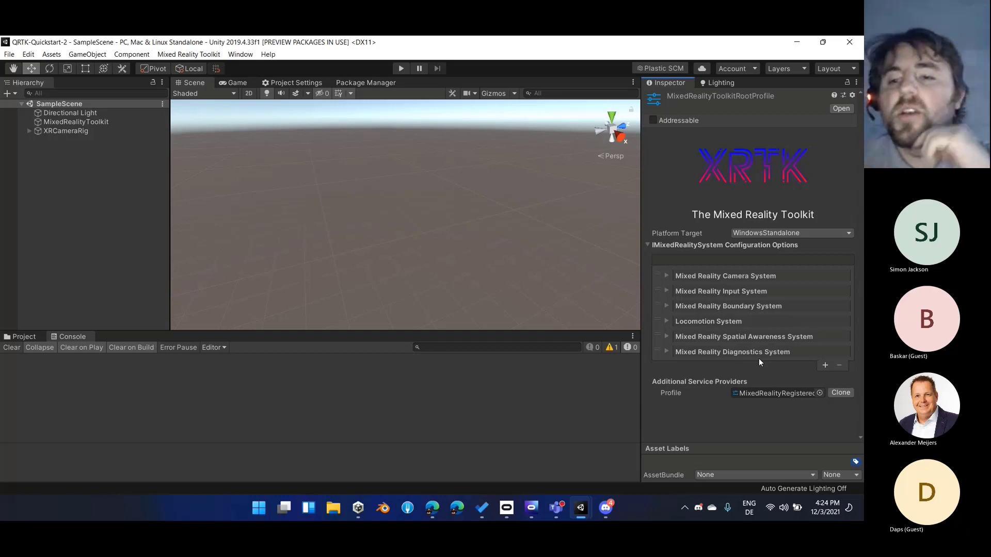
Inspect which action the right-hand Oculus Touch controller assigns to Axis2D.SecondaryThumbstick, closing the assignment window without changes
left_click(729, 292)
scroll(727, 320, "down", 5)
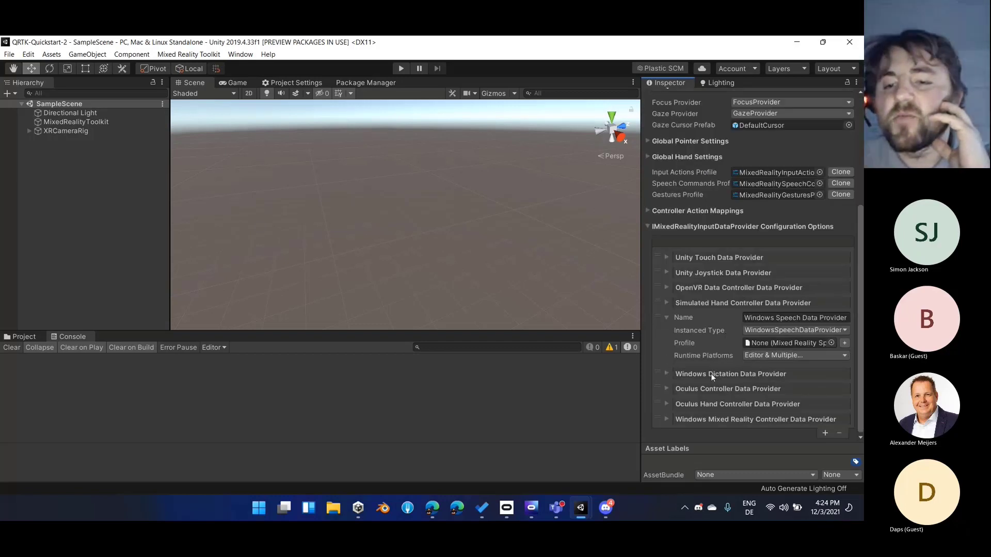
double_click(713, 391)
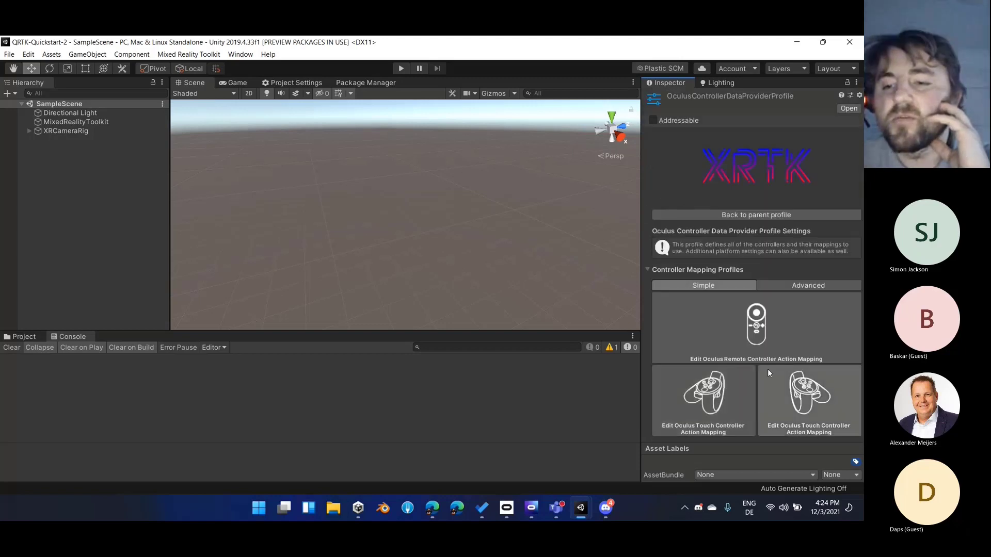
left_click(776, 382)
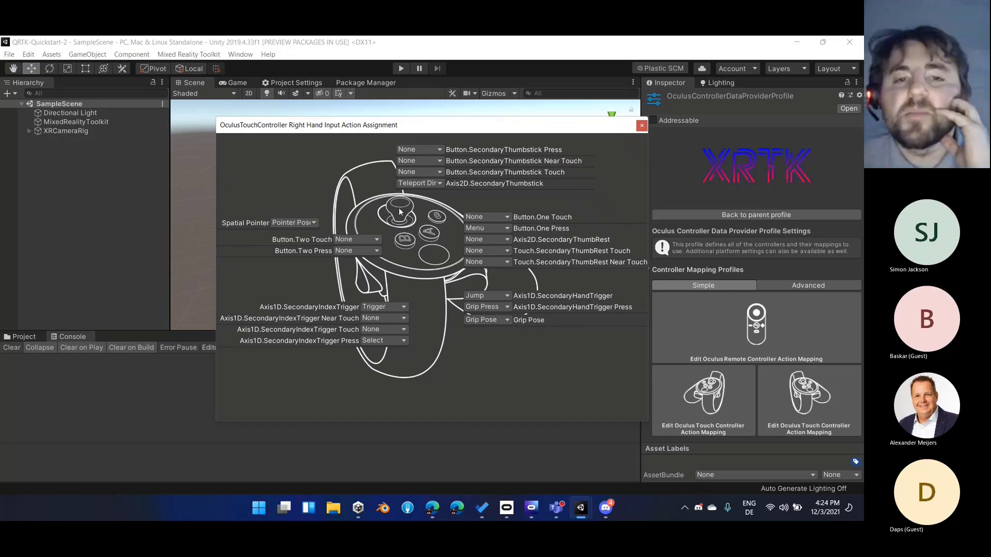
left_click(407, 186)
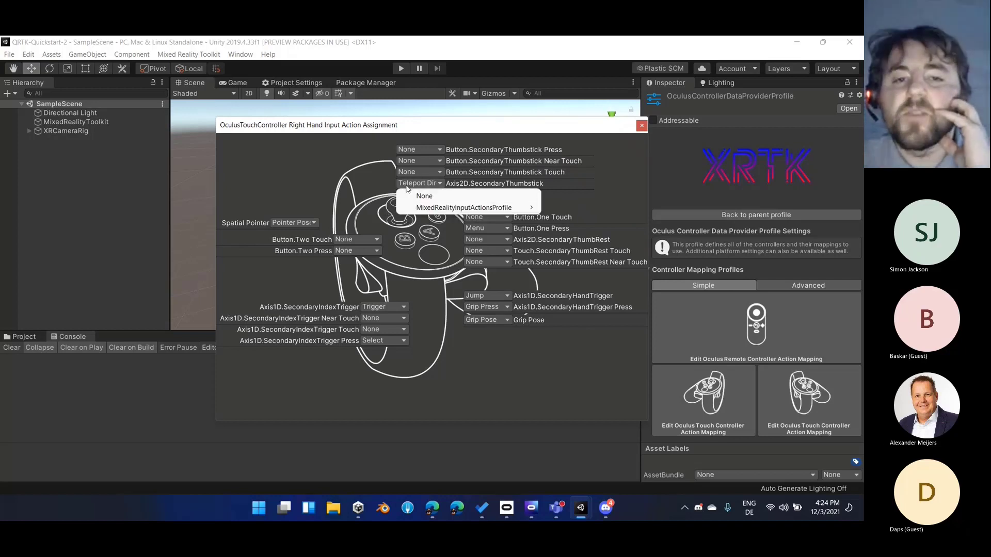
mouse_move(419, 208)
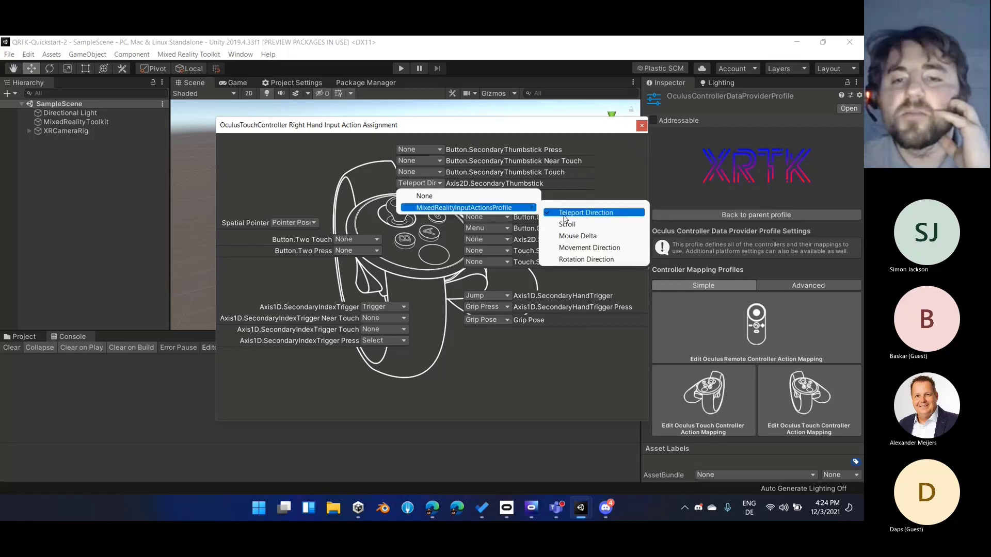
left_click(641, 127)
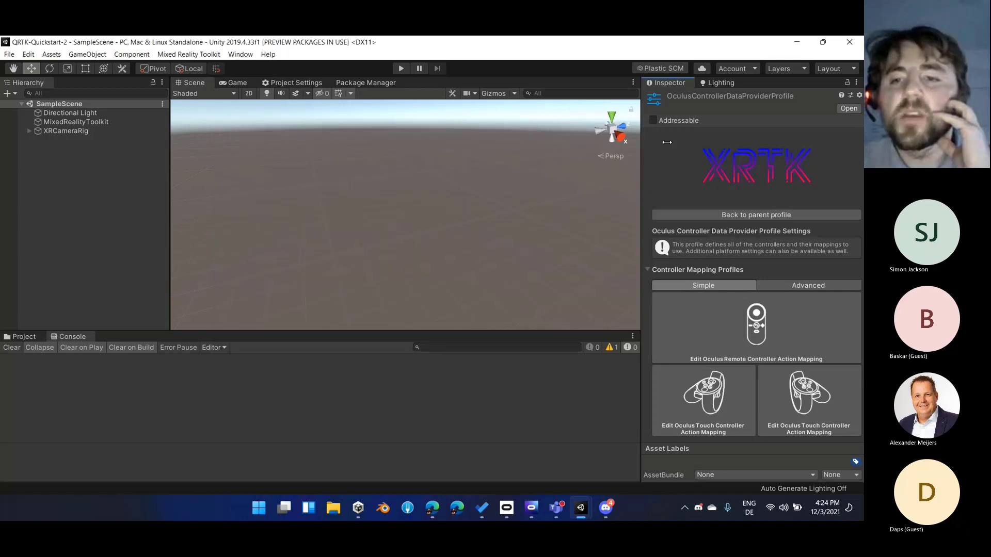
Examine the Input Action in the General Settings of the Locomotion System's Instant Teleport provider profile, leaving the choice as it is
left_click(745, 215)
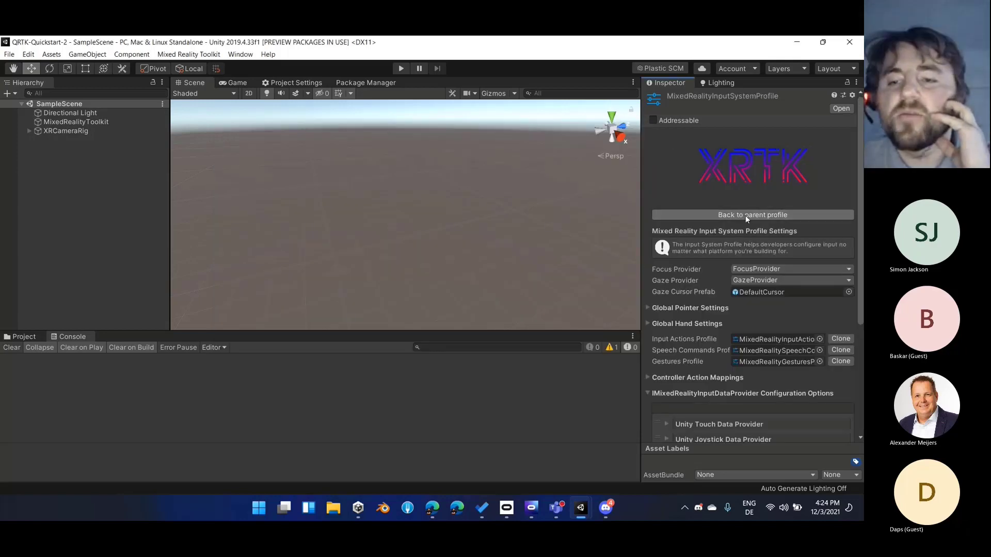
left_click(745, 215)
left_click(725, 317)
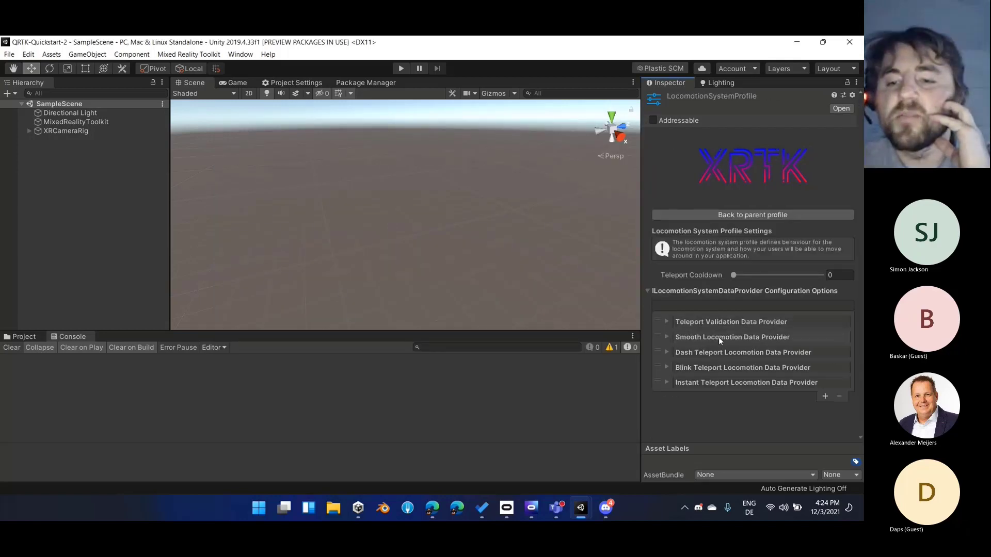
left_click(697, 381)
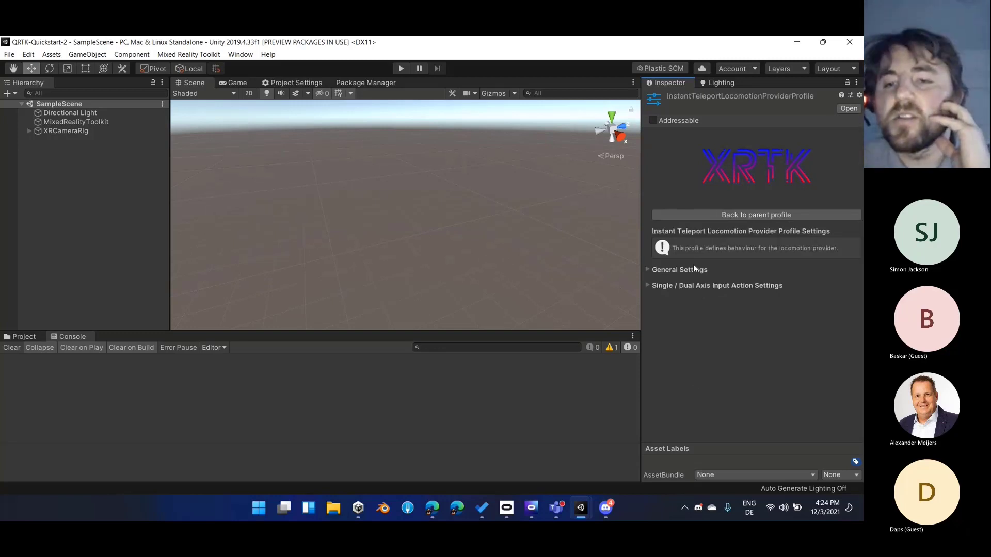
left_click(681, 270)
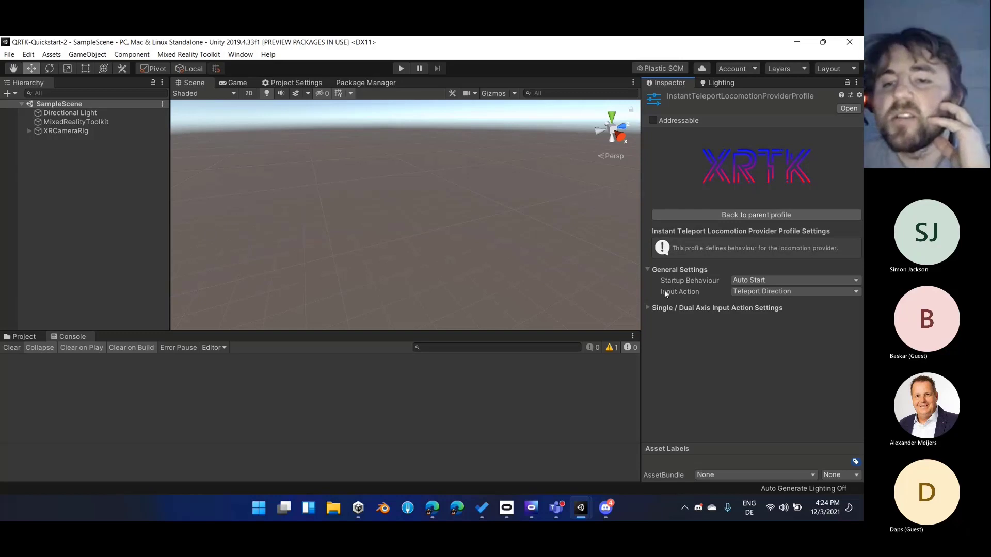
left_click(751, 292)
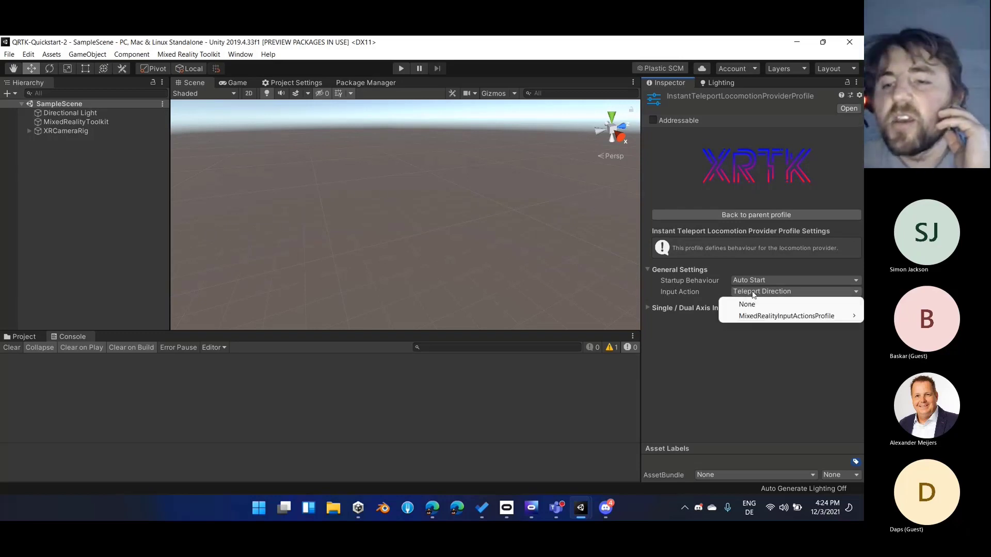
left_click(675, 388)
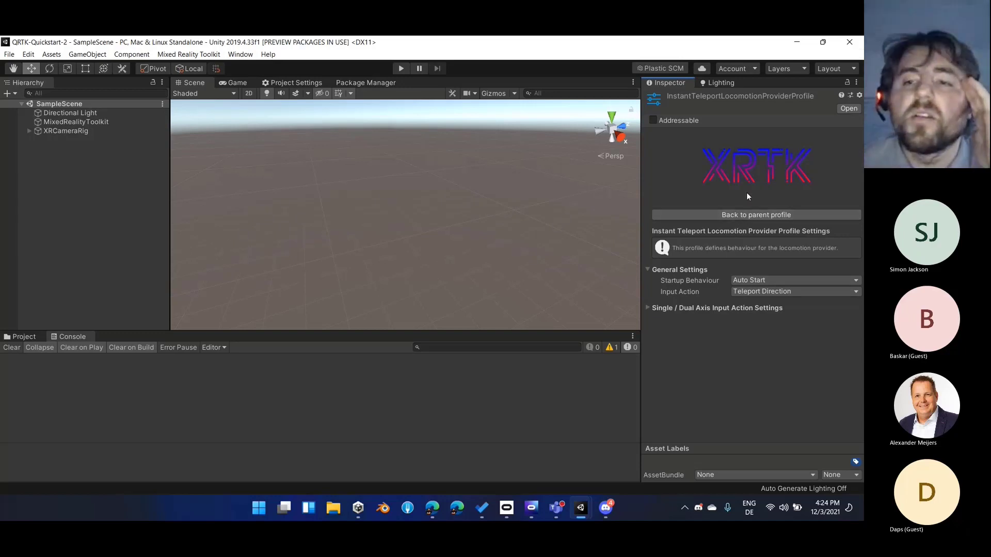
Return to the toolkit root profile and point out the Locomotion System and Mixed Reality Input System entries
left_click(761, 216)
left_click(756, 216)
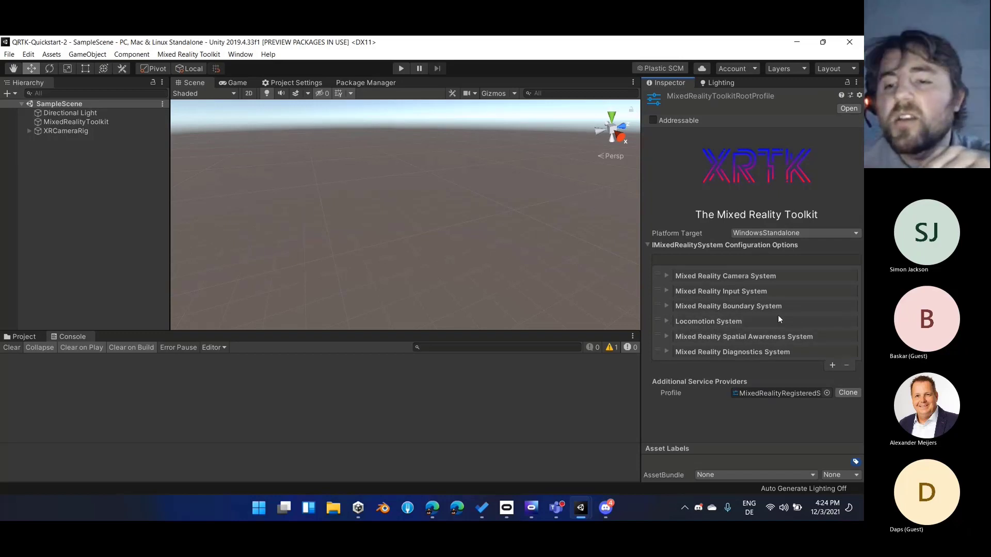
left_click(658, 324)
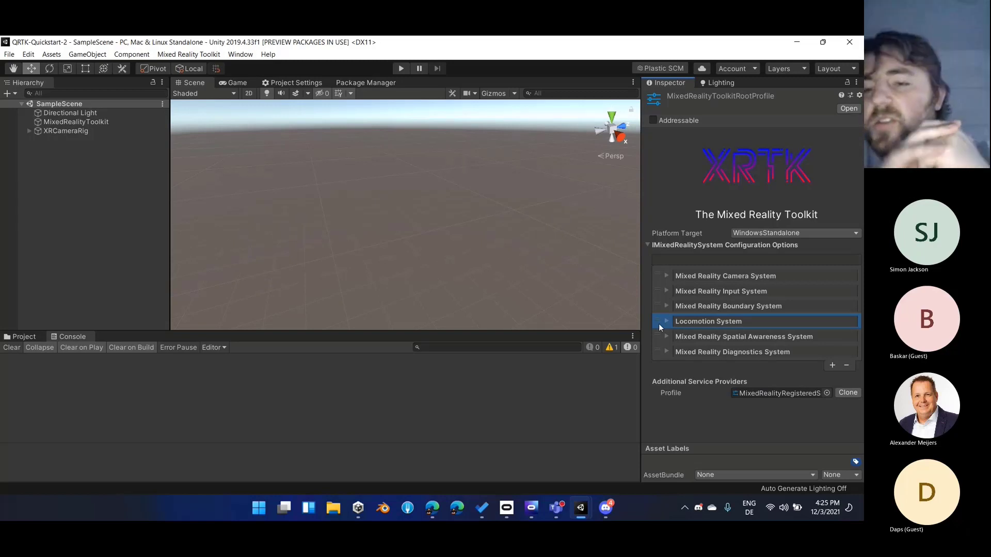
left_click(661, 291)
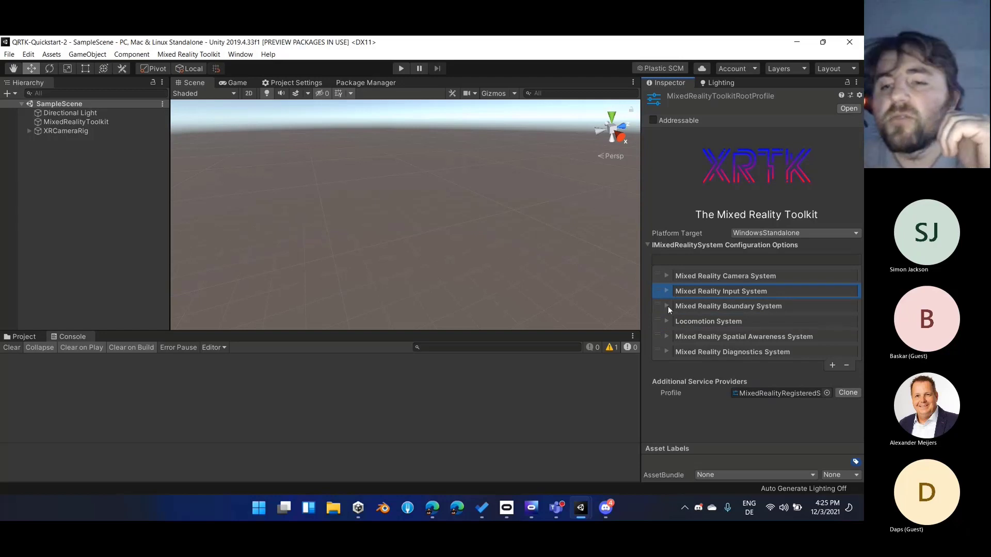
Examine the Locomotion System and Mixed Reality Input System entries in the root profile, collapsing each one again
left_click(663, 323)
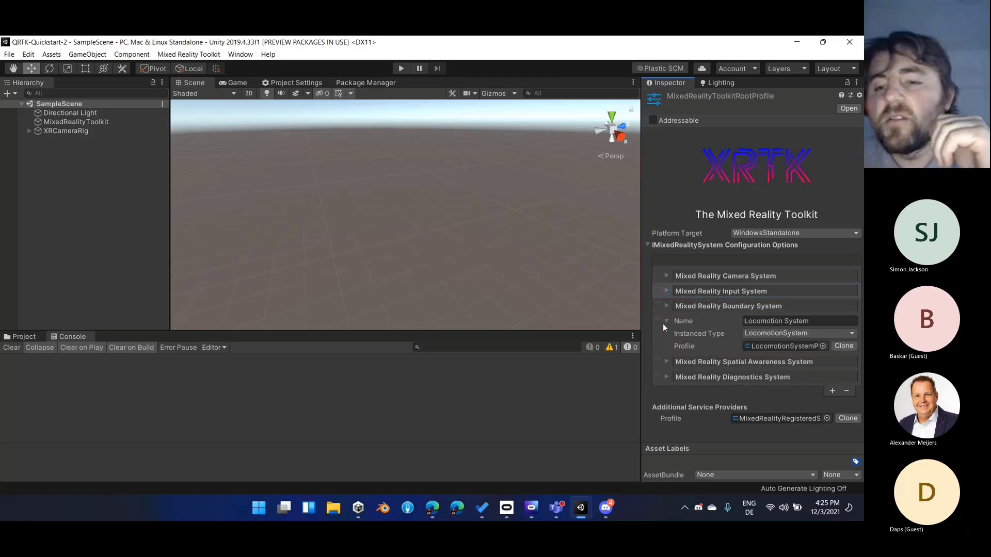
left_click(663, 323)
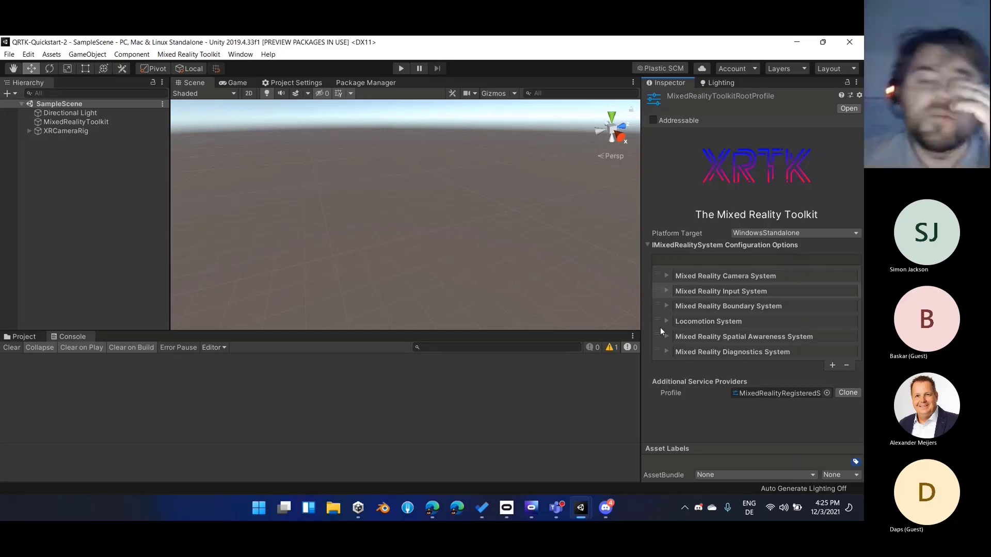
left_click(665, 292)
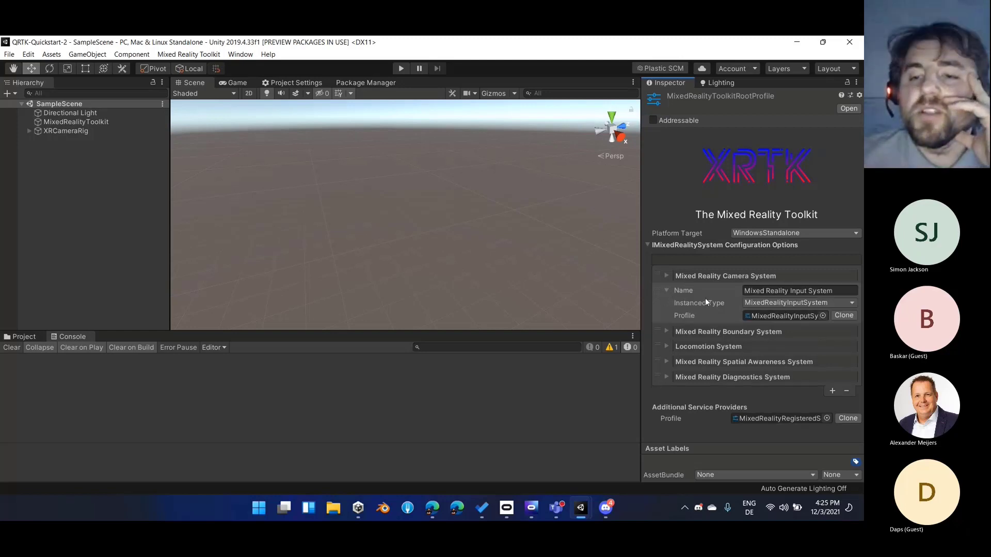
left_click(665, 289)
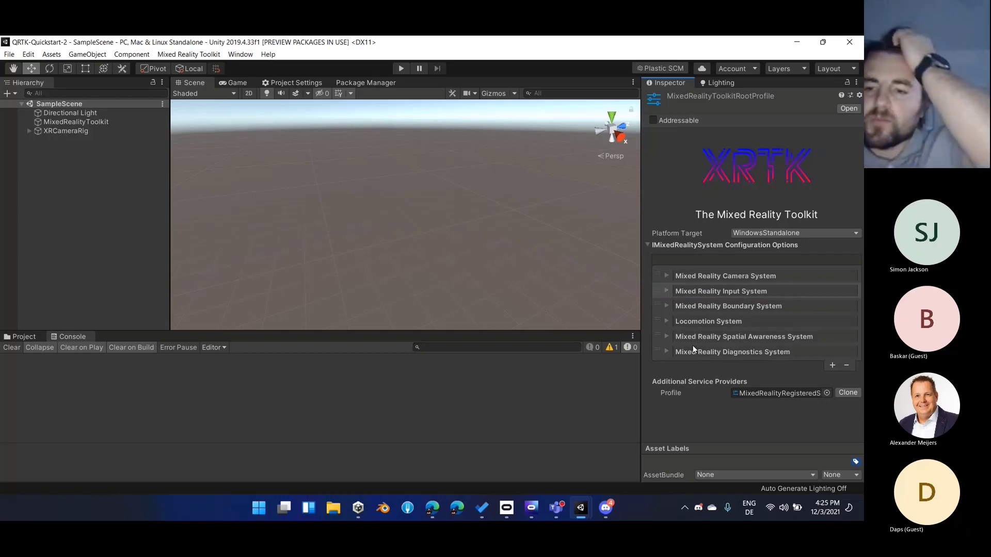
Open the Mixed Reality Spatial Awareness System profile and review its configured data providers
left_click(662, 340)
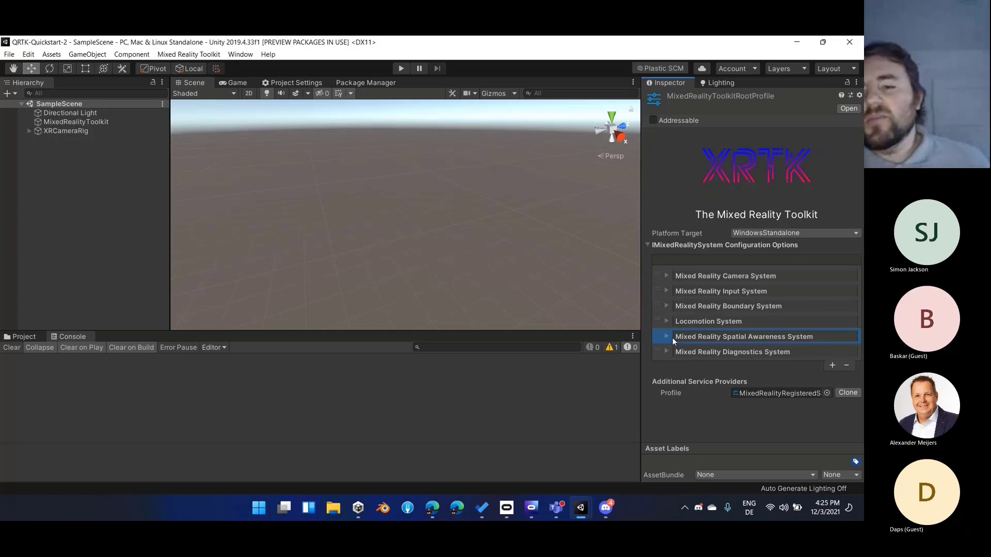
left_click(666, 337)
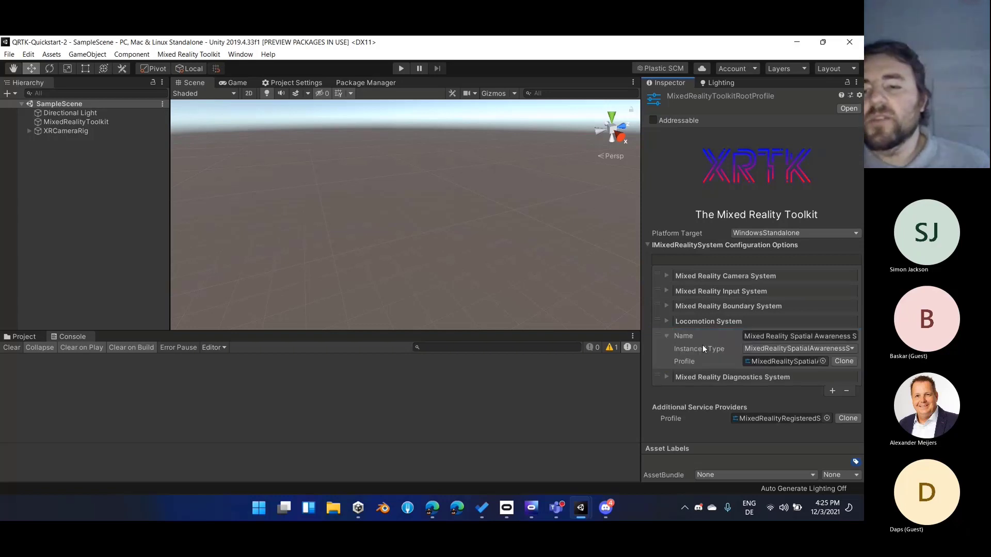
left_click(667, 336)
left_click(748, 340)
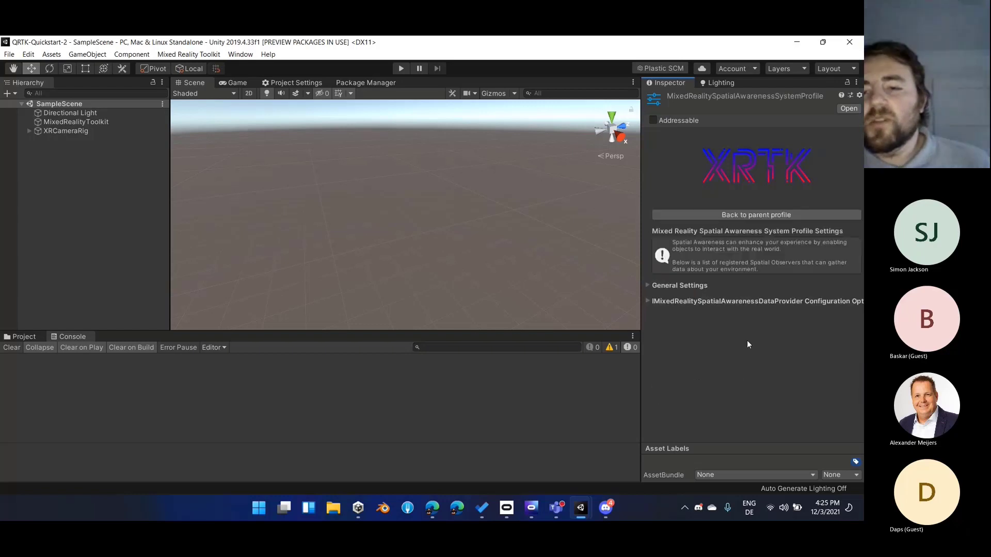
left_click(684, 300)
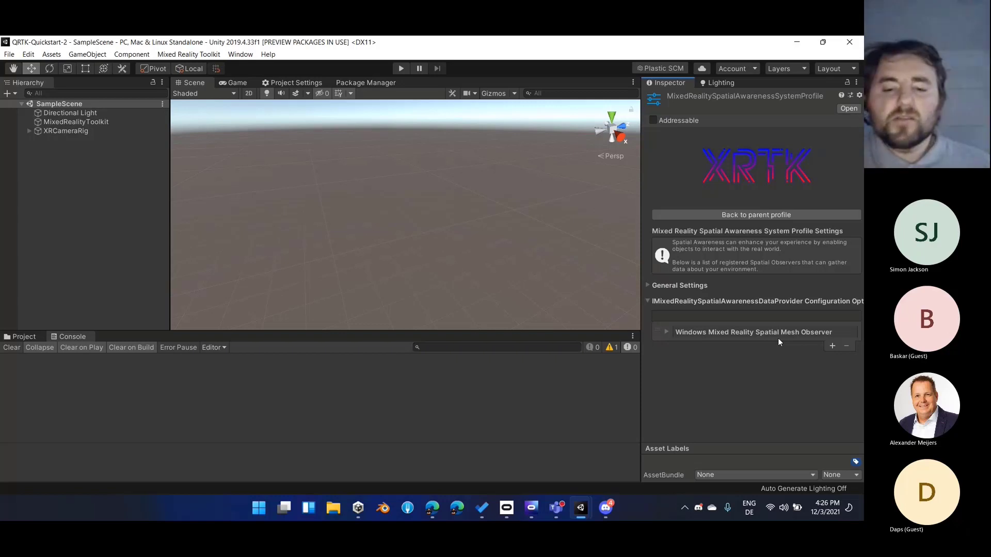
Switch to Microsoft Teams to check the meeting chat, then return to the Unity editor
mouse_move(551, 512)
left_click(516, 453)
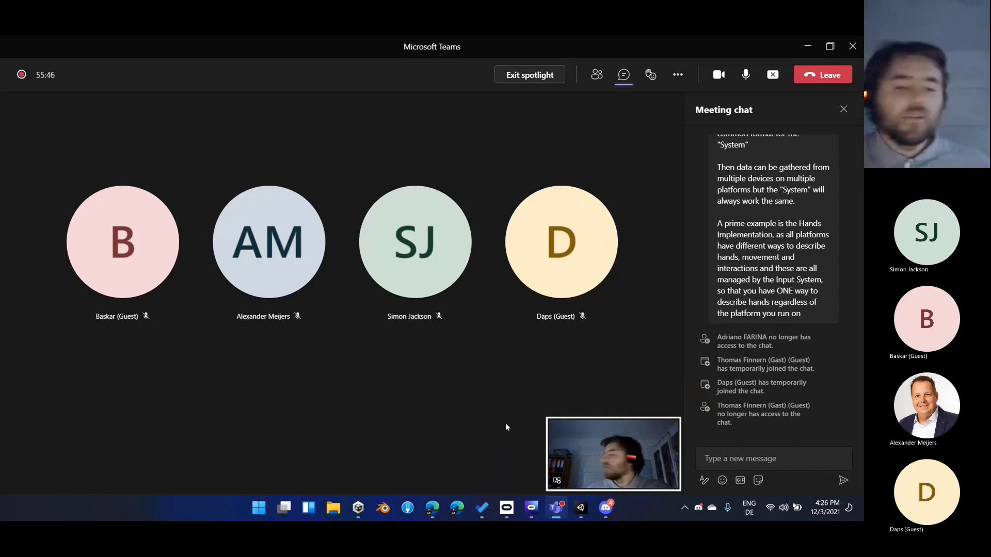
left_click(807, 49)
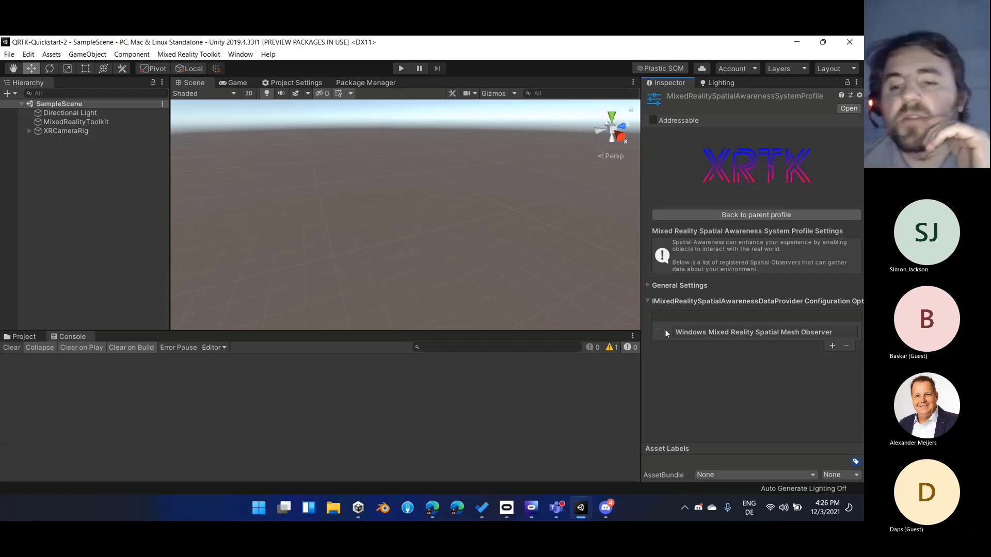
Review the Mesh Display Option choices in the Spatial Awareness General Settings, keeping None, and return to the root profile
left_click(692, 287)
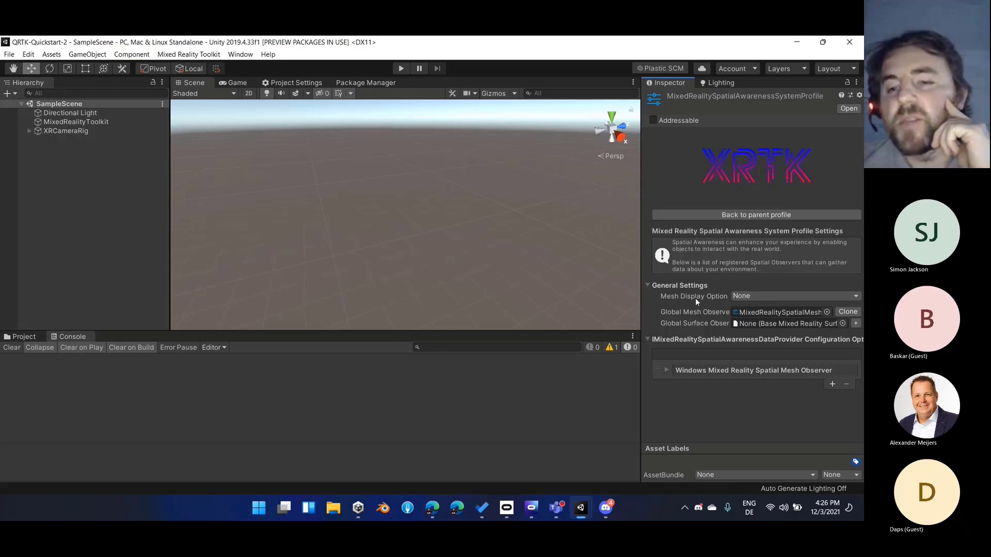
mouse_move(696, 303)
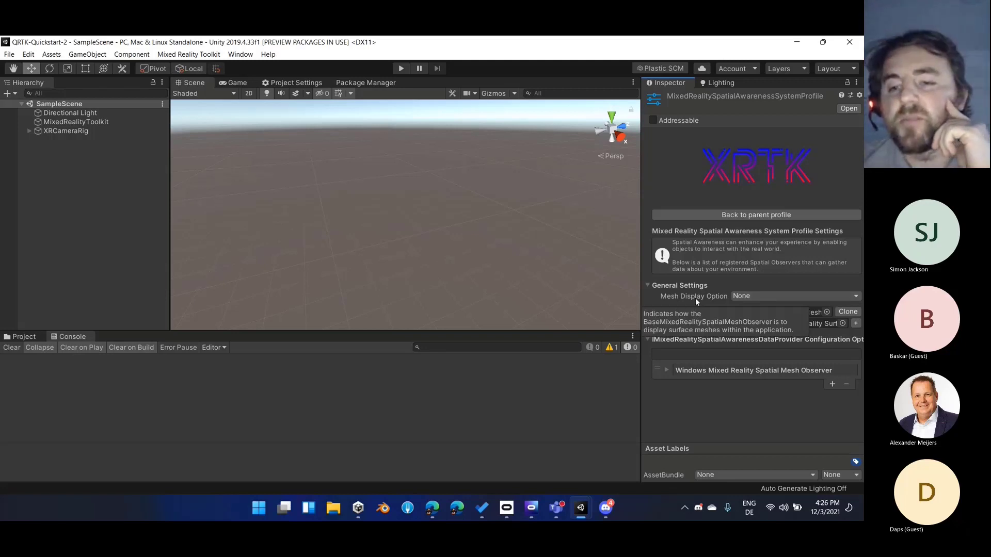
left_click(751, 295)
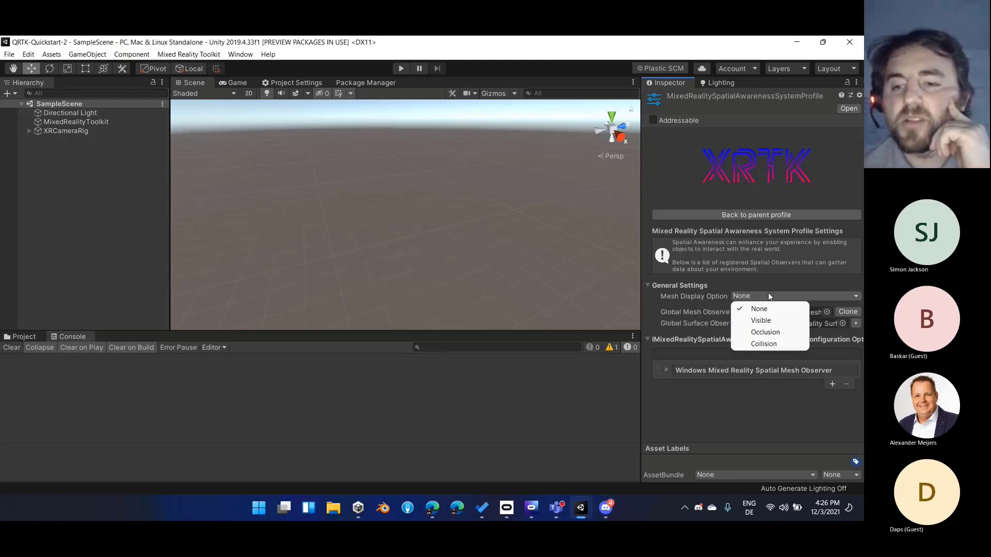
left_click(778, 344)
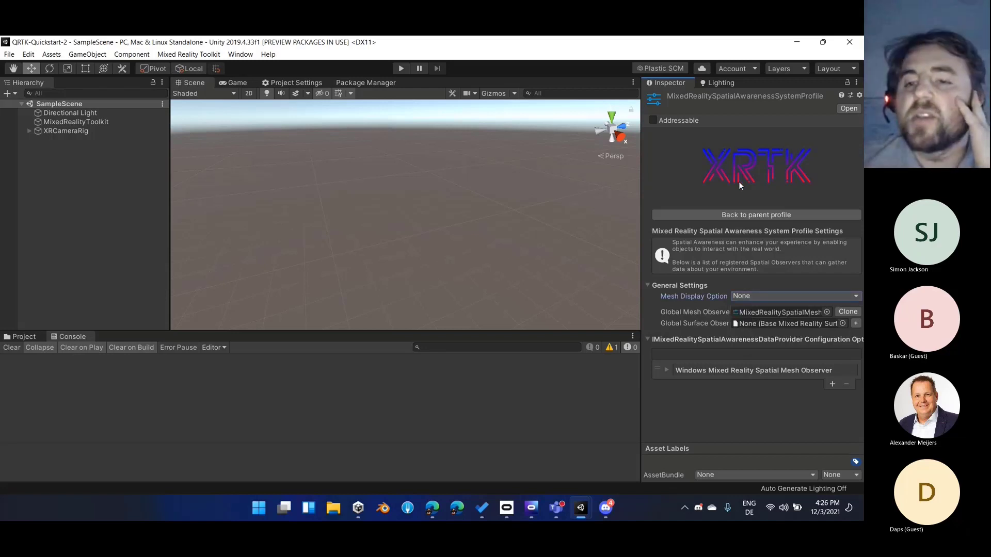
left_click(739, 213)
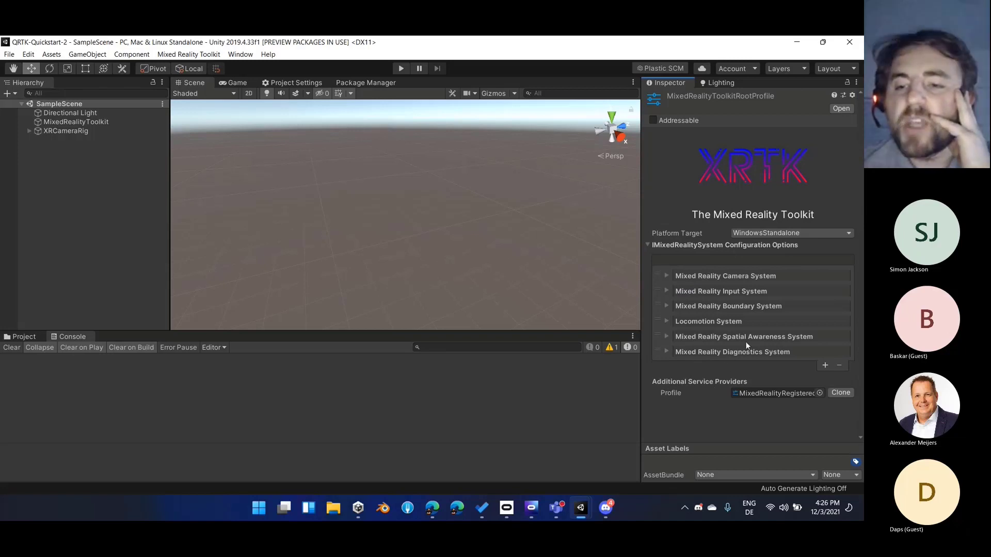
Review the General Settings and data providers of the Mixed Reality Diagnostics System profile and return to the root profile
left_click(800, 351)
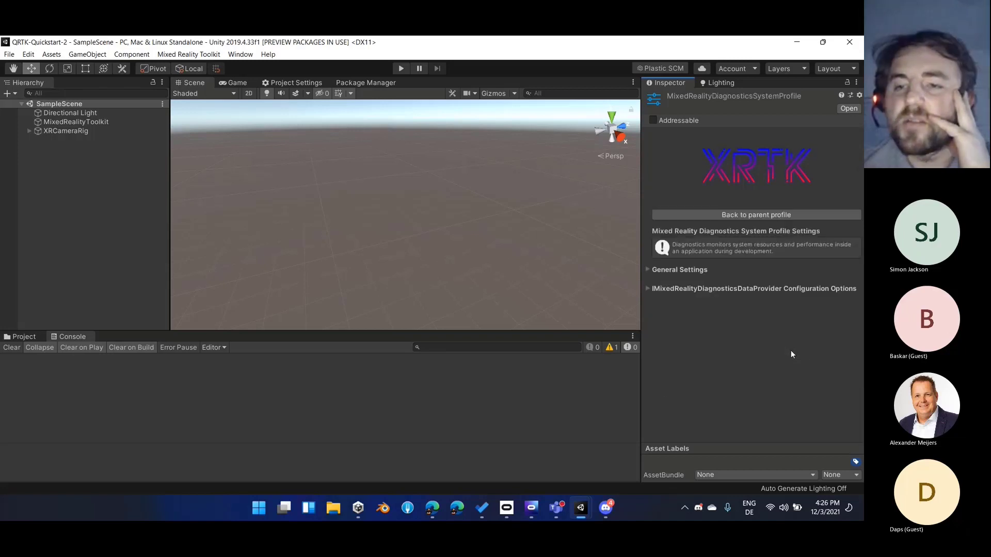
left_click(690, 270)
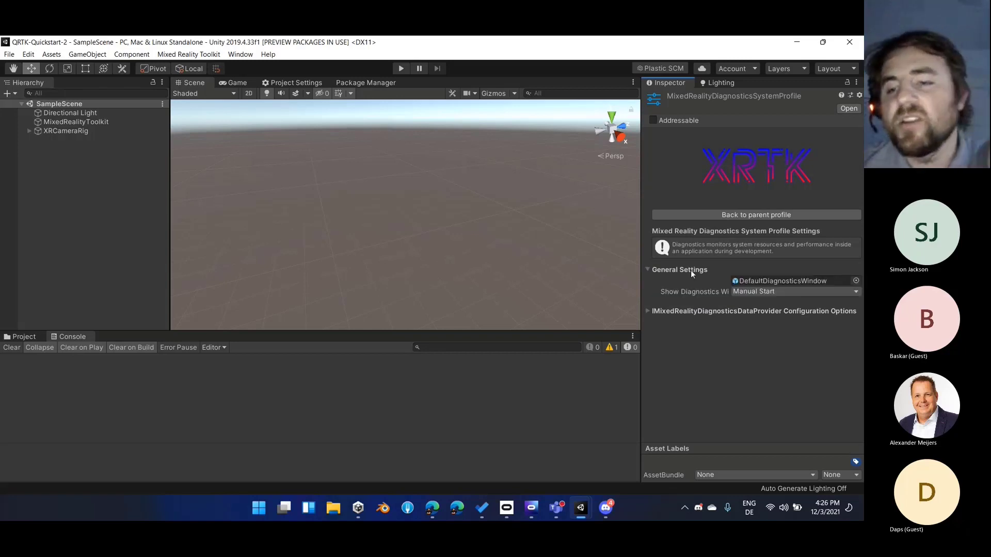
left_click(710, 312)
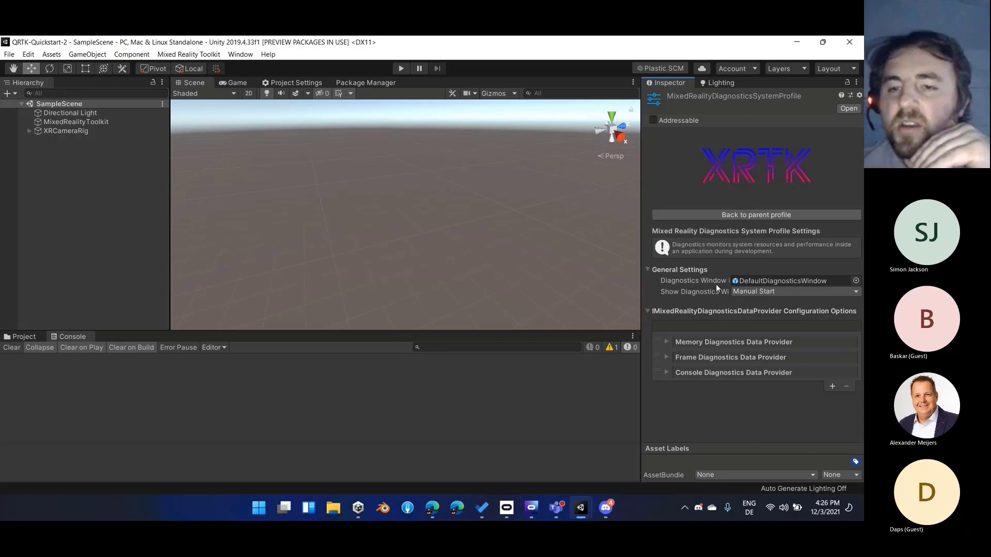
left_click(717, 217)
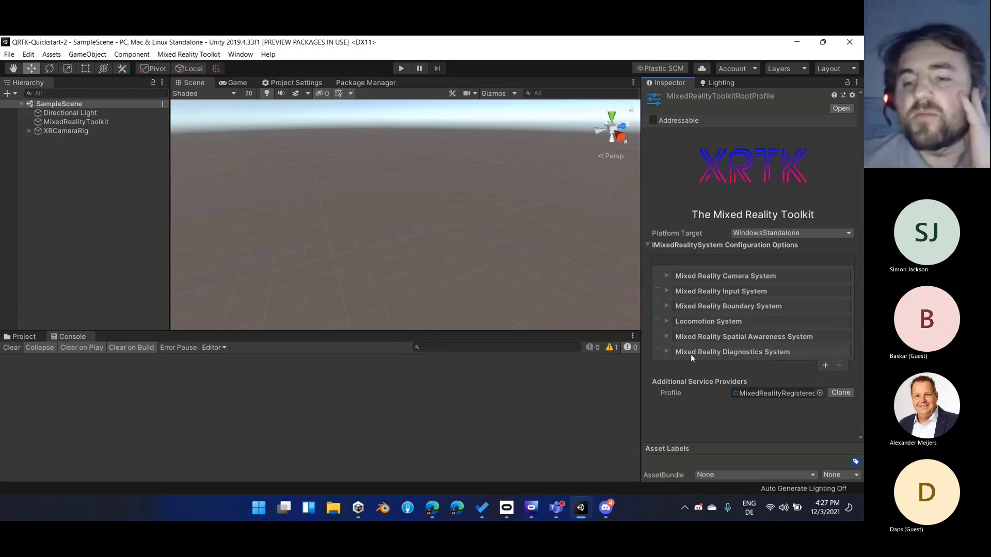
Set the Diagnostics System profile's Show Diagnostics Window option to Auto Start and return to the root profile
left_click(663, 355)
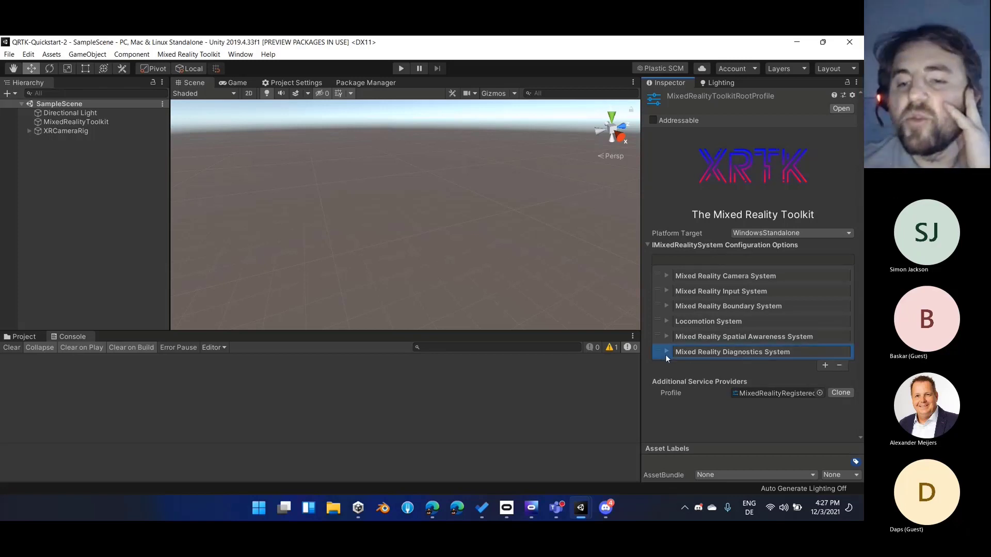
left_click(680, 352)
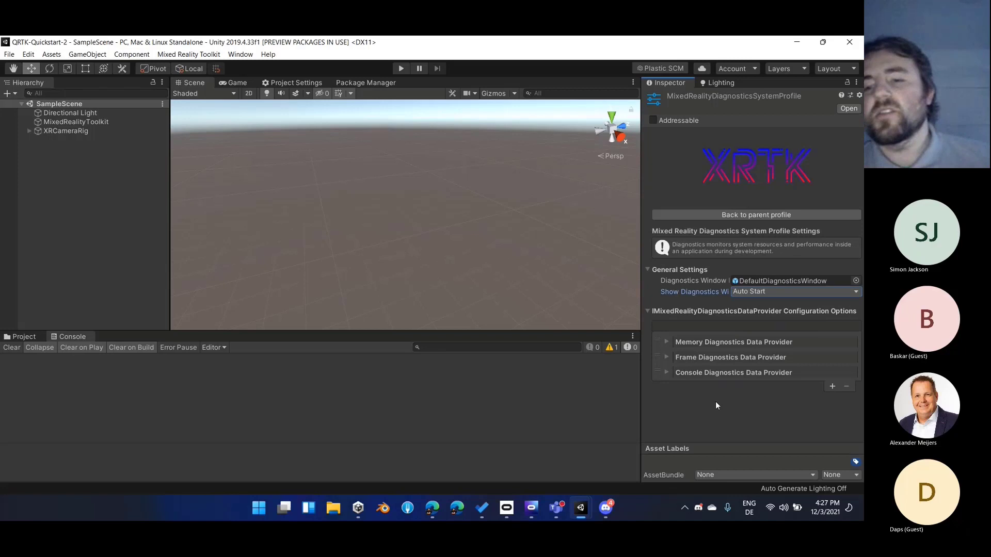
left_click(720, 213)
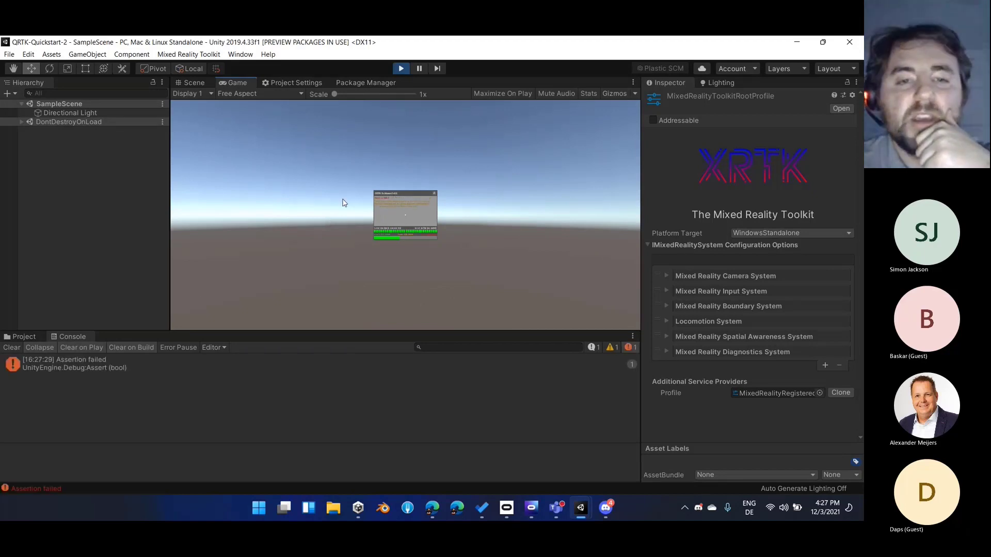
Run the scene and inspect the diagnostics window up close in the Scene view
left_click(193, 82)
left_click_drag(296, 153, 512, 230, "alt")
scroll(588, 222, "up", 10, "alt")
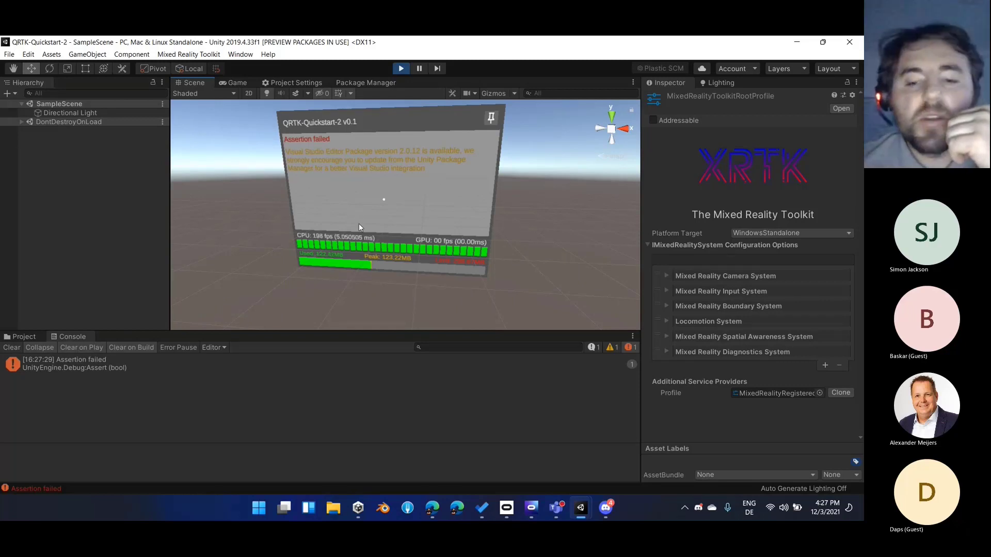
Switch to Oculus Developer Hub to look at the headset's device actions in Device Manager, and return to Unity
left_click(537, 510)
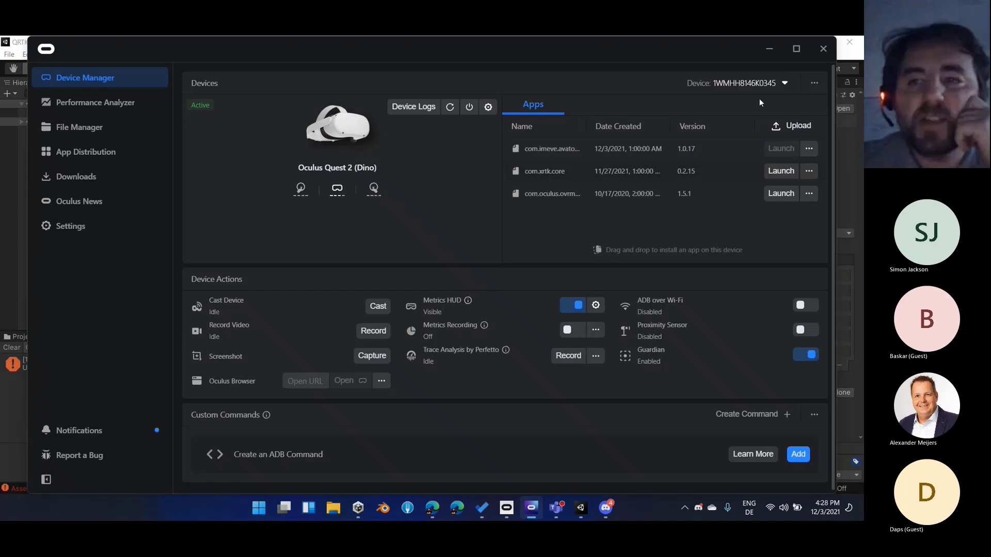
left_click(766, 58)
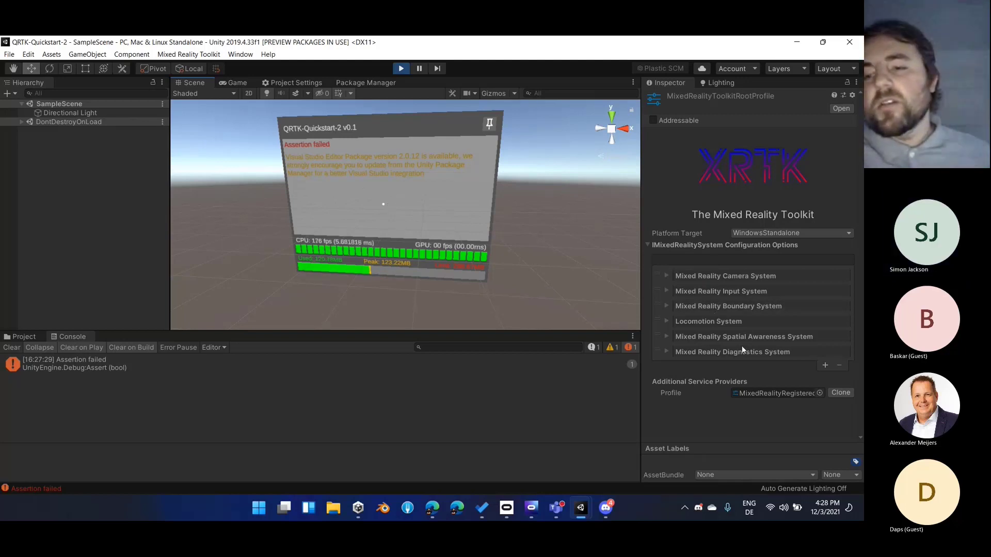
Look over the Diagnostics System profile again, stop the running scene and return to the root profile
left_click(808, 349)
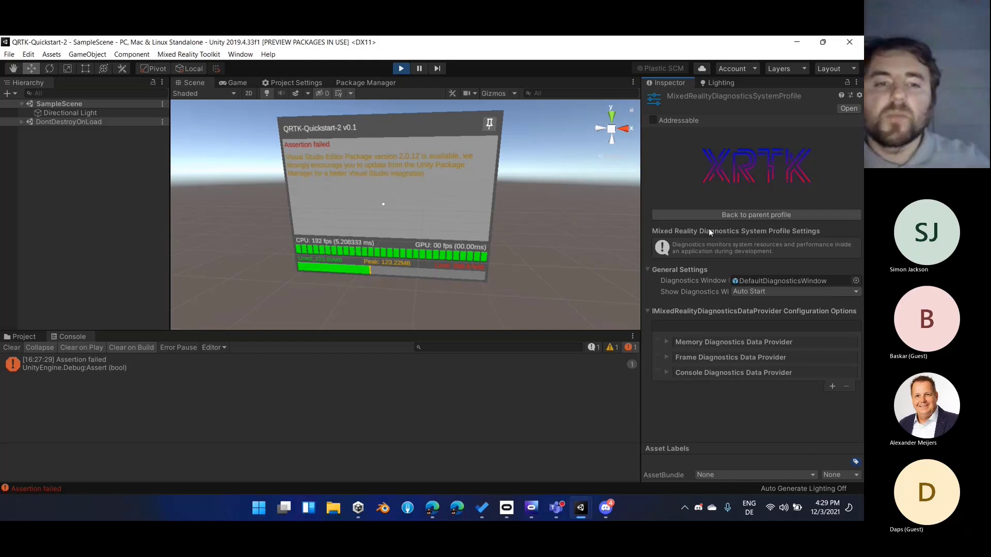
left_click(398, 68)
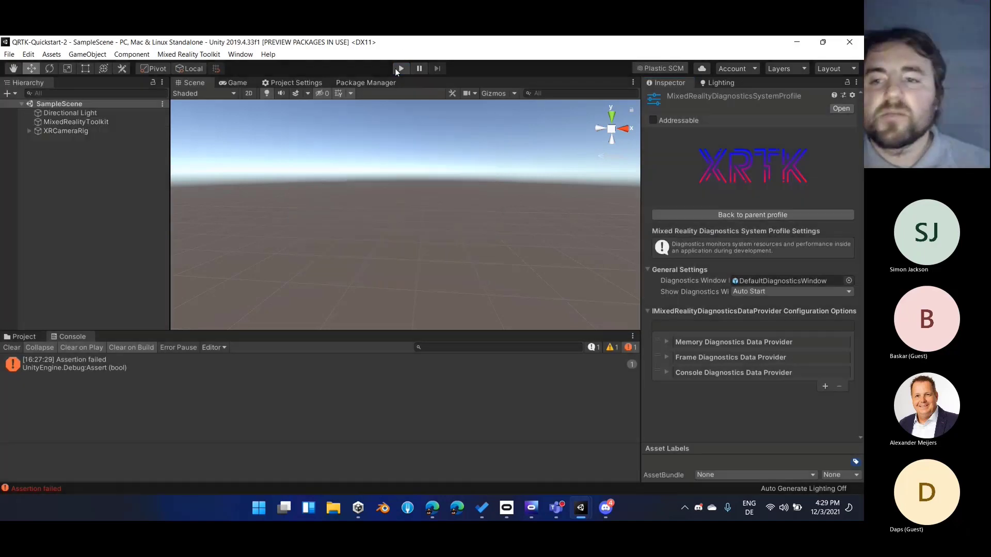
left_click(742, 216)
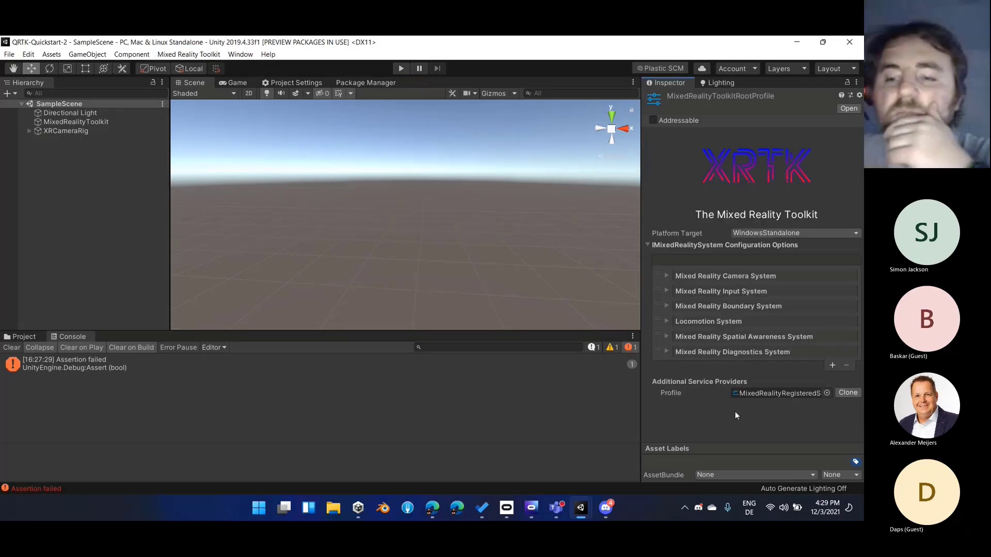
Examine the extension service list in the Registered Service Providers profile under Additional Service Providers
double_click(768, 395)
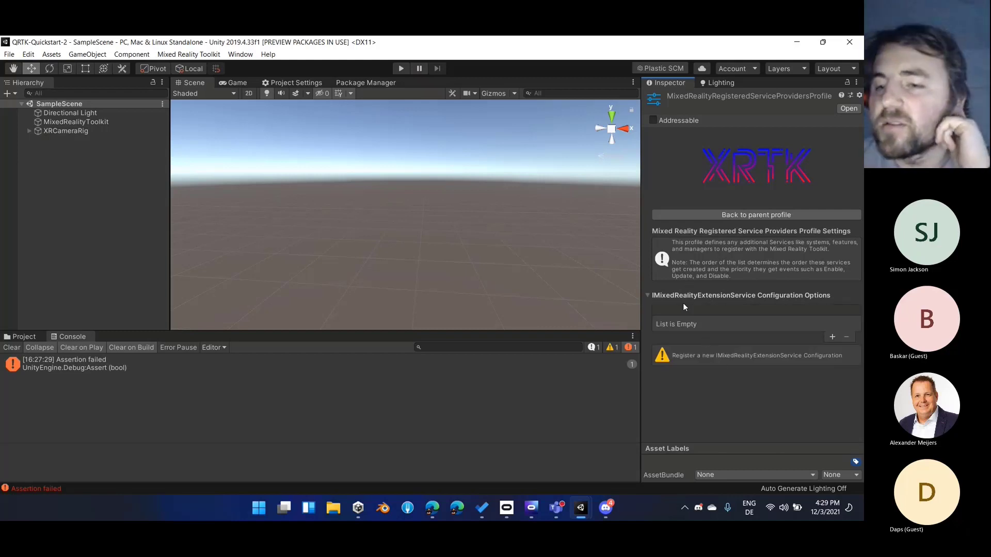
left_click(756, 215)
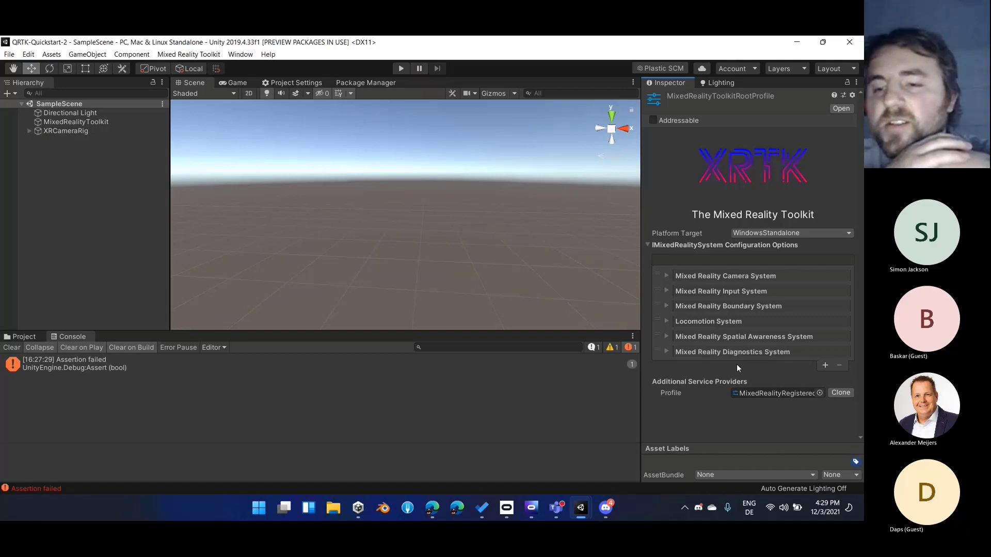
double_click(786, 397)
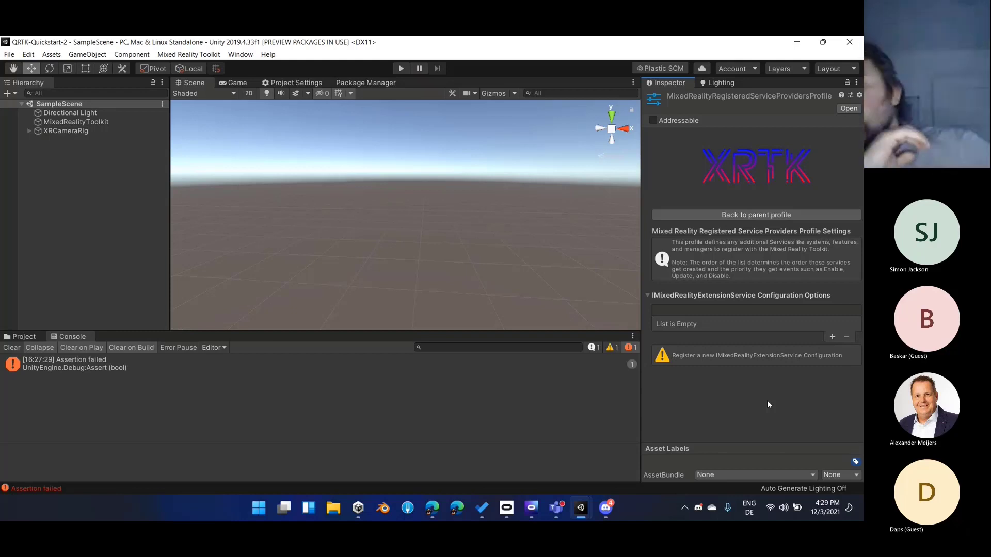
Add an empty extension service configuration to the Registered Service Providers profile, remove it again and clear the selection
left_click(832, 336)
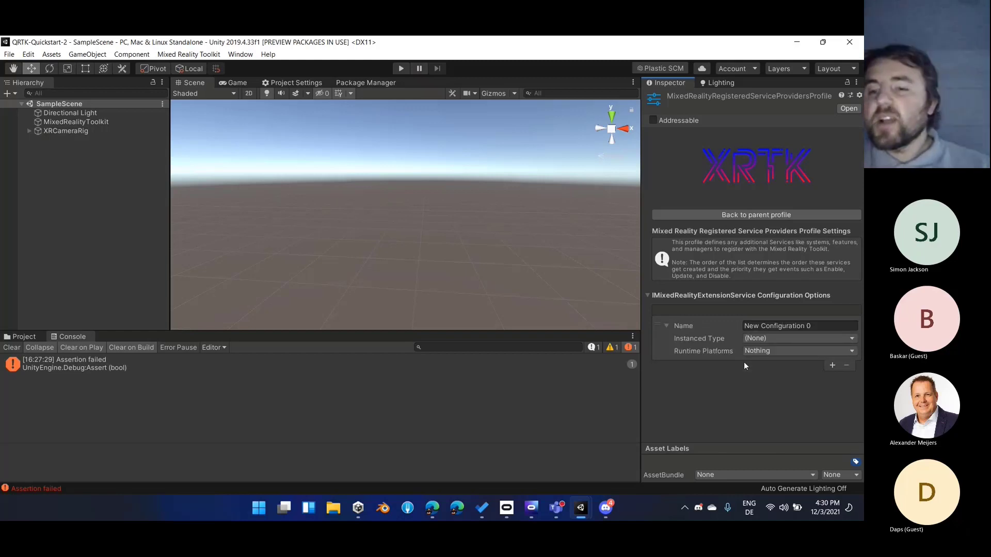
left_click(661, 329)
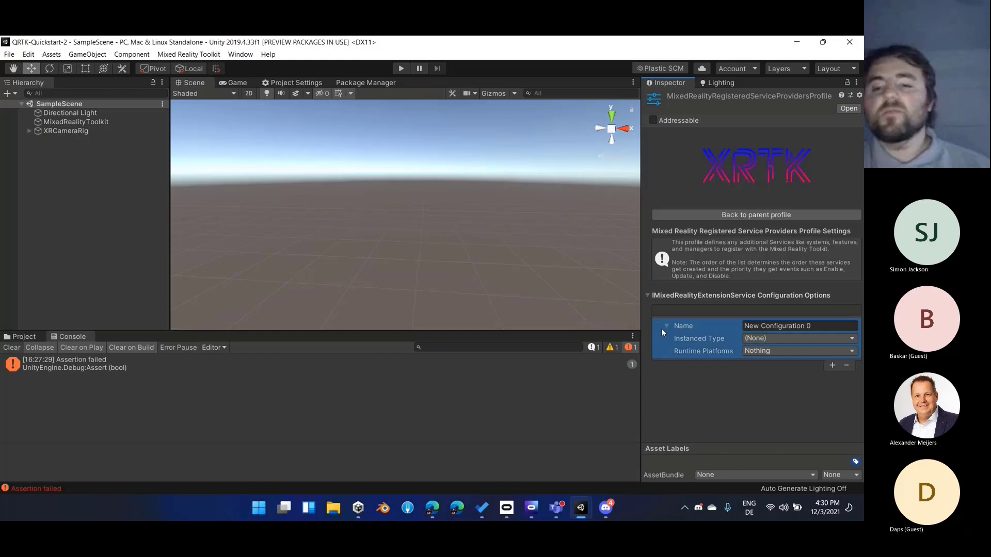
left_click(847, 366)
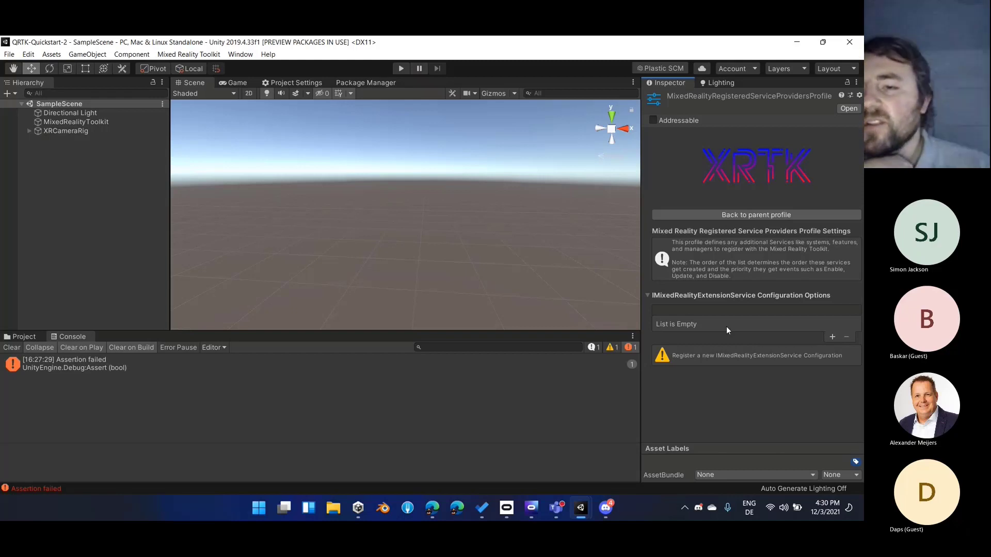
left_click(103, 173)
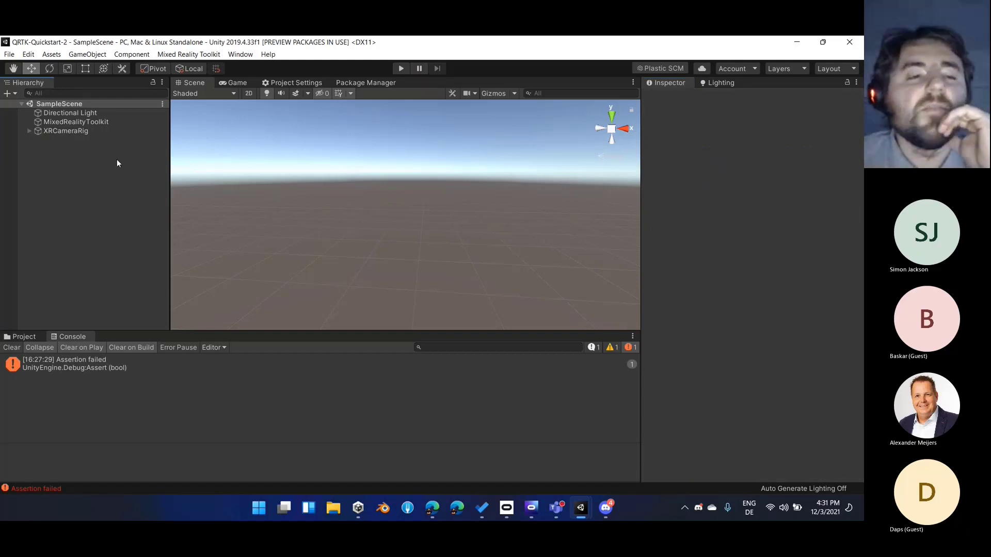
Create an empty game object named GameController in SampleScene and reset its transform
right_click(83, 166)
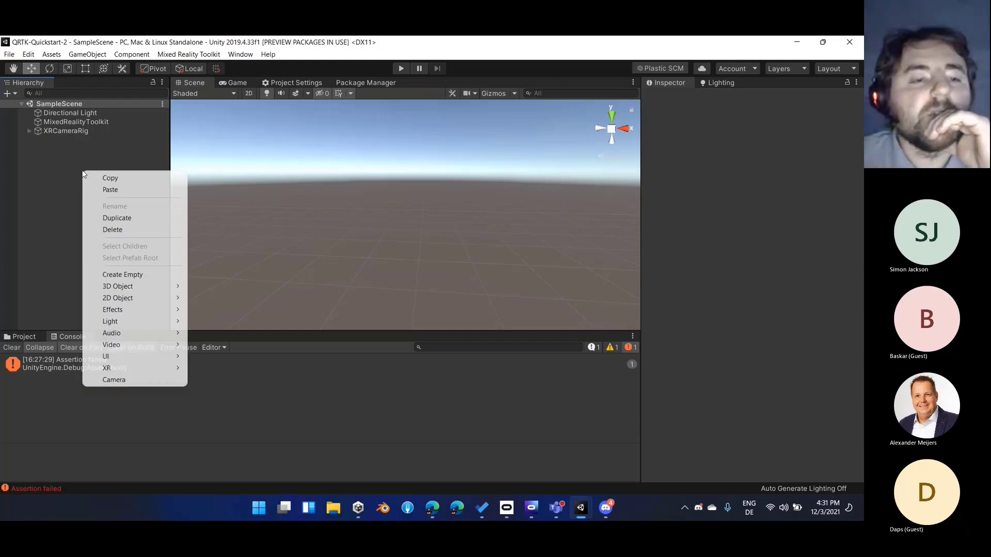
left_click(106, 272)
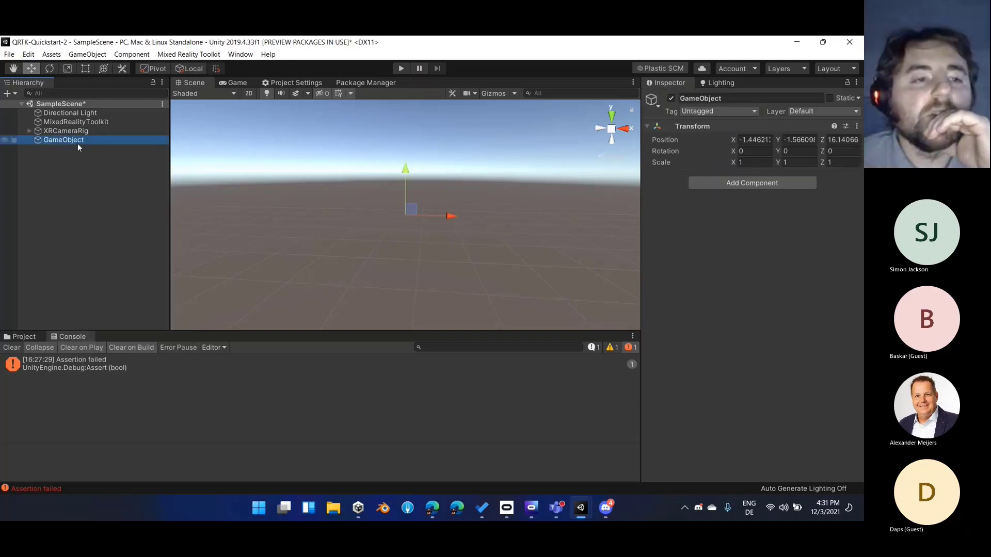
left_click(717, 98)
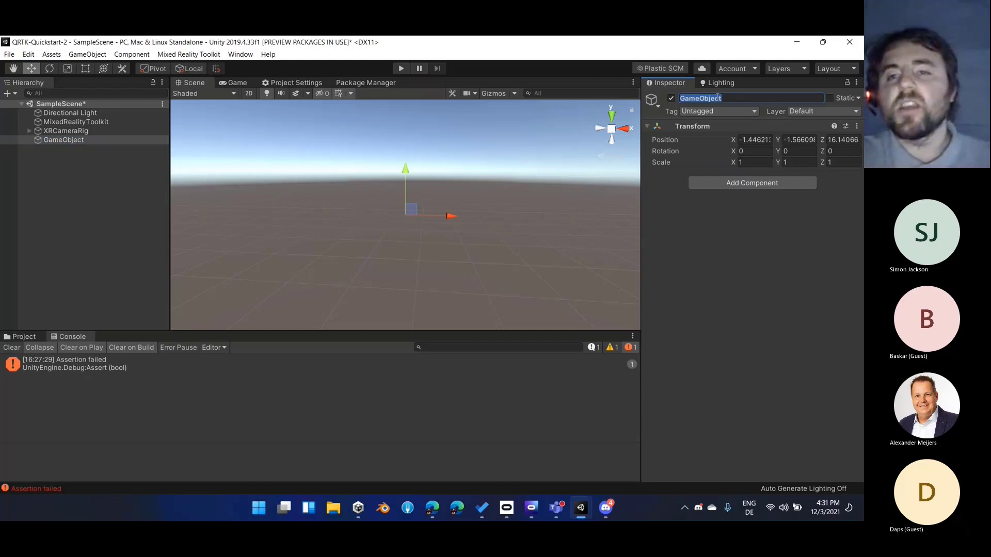
type("GameController")
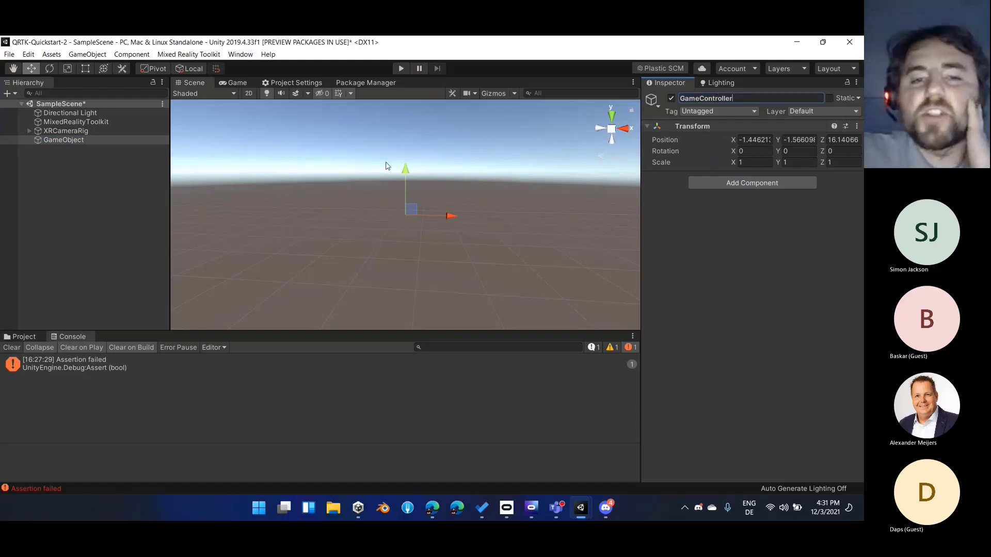
right_click(698, 126)
left_click(715, 135)
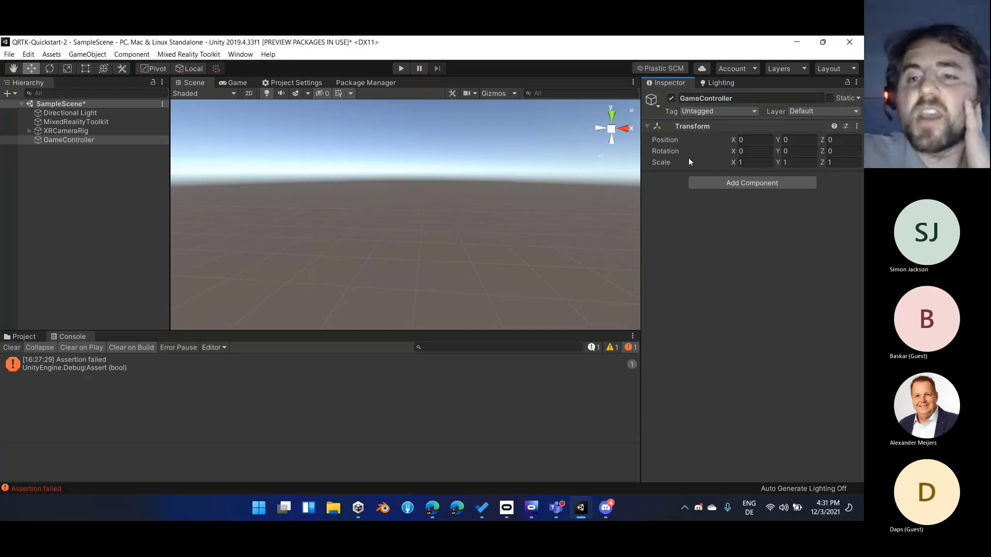
Search for a "gamec" component for GameController, abandon the search and delete the GameController object
left_click(717, 181)
type("gamecon")
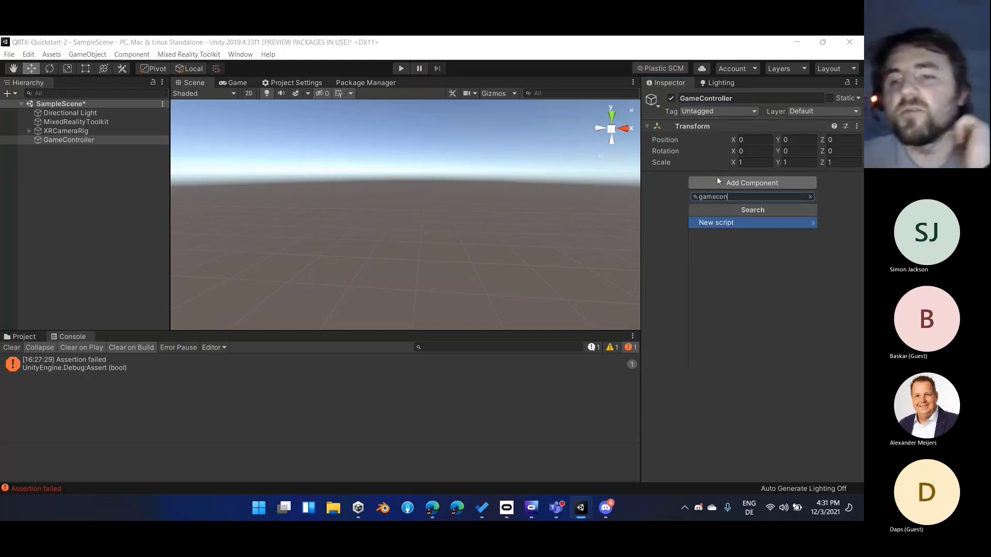
left_click(685, 189)
double_click(82, 139)
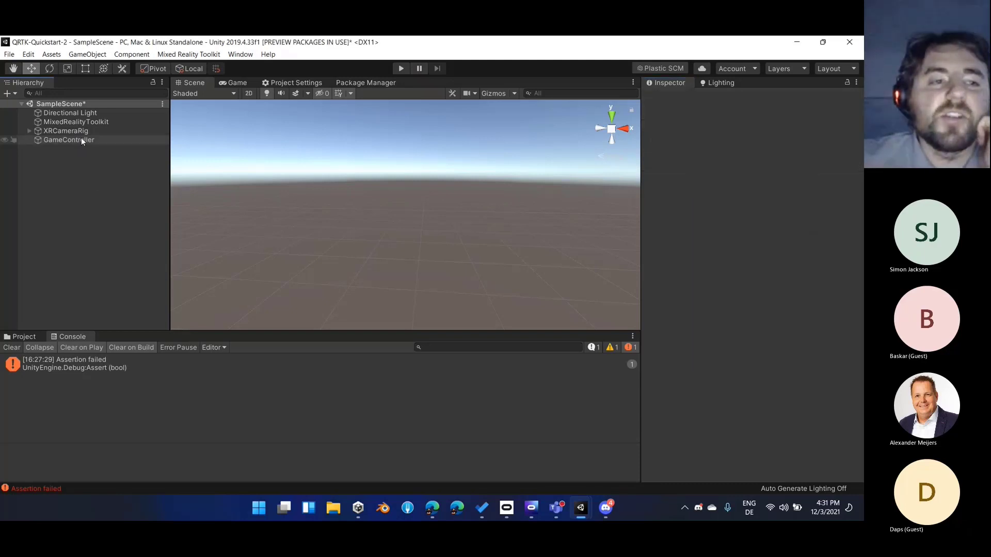
right_click_drag(458, 195, 424, 228)
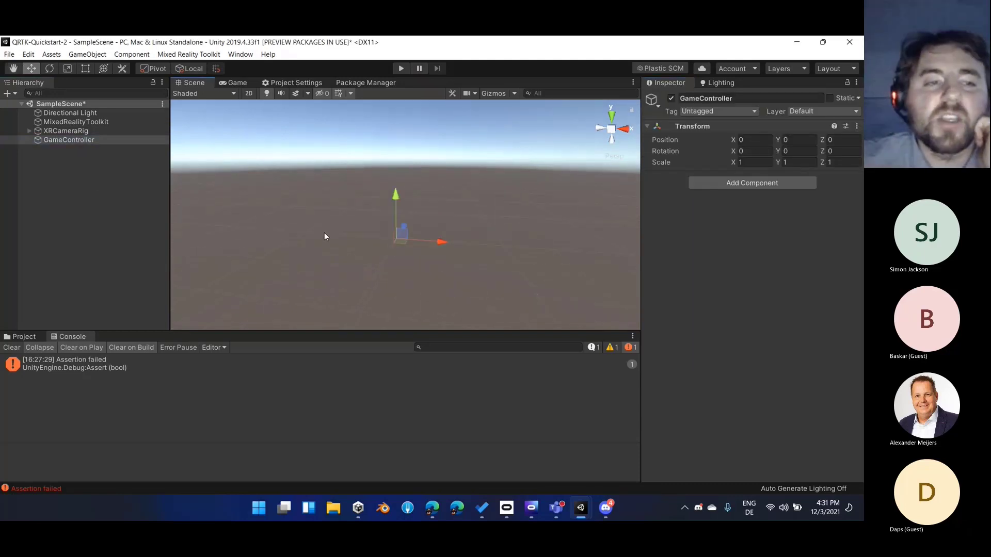
left_click(111, 143)
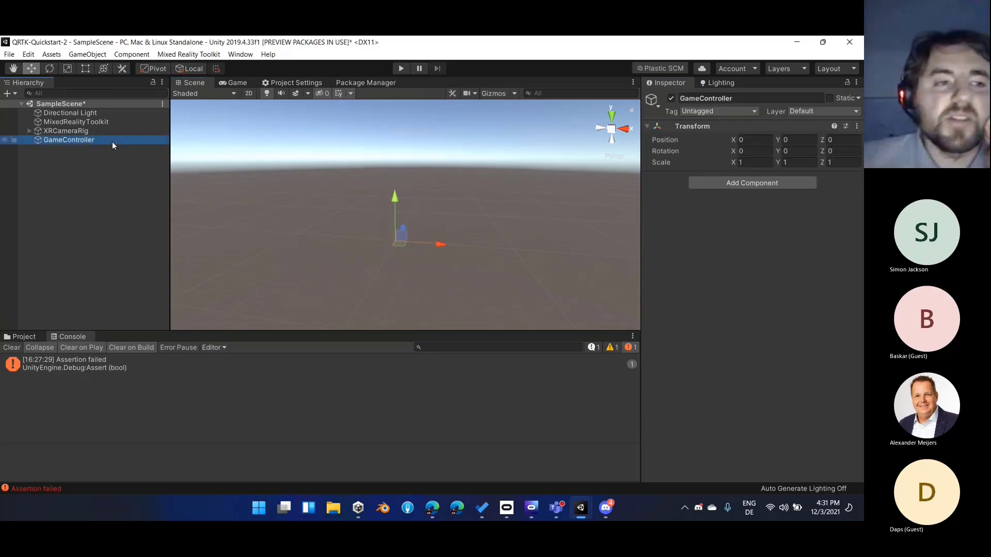
key("Delete")
Look over the MixedRealityToolkit object's configuration, deselect it, clear the console and save the scene
left_click(108, 123)
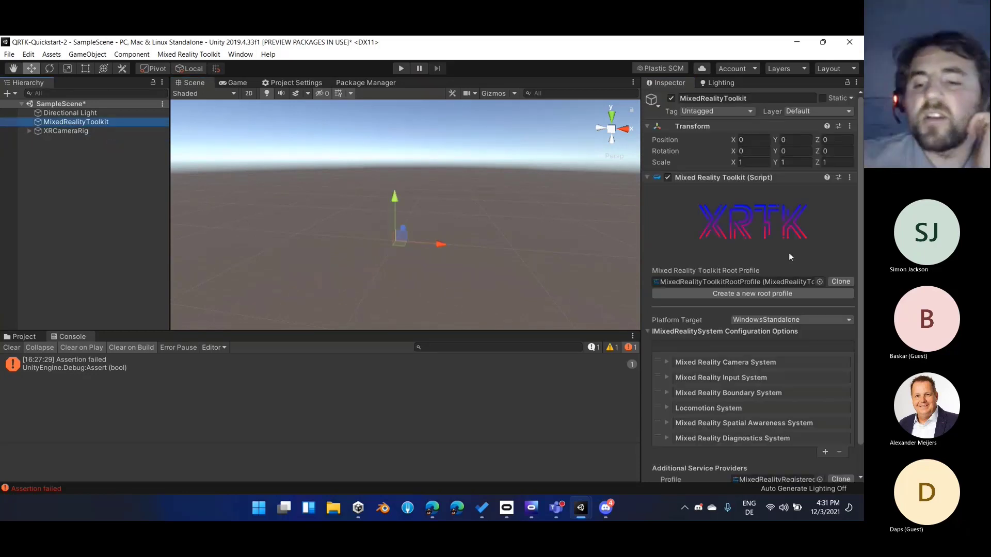
scroll(772, 409, "down", 2)
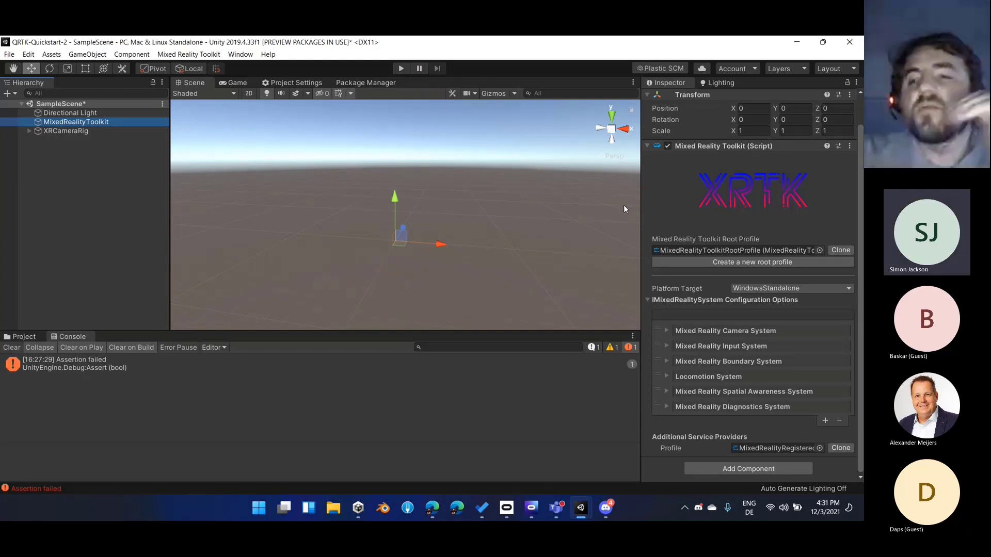
left_click(103, 158)
left_click(12, 349)
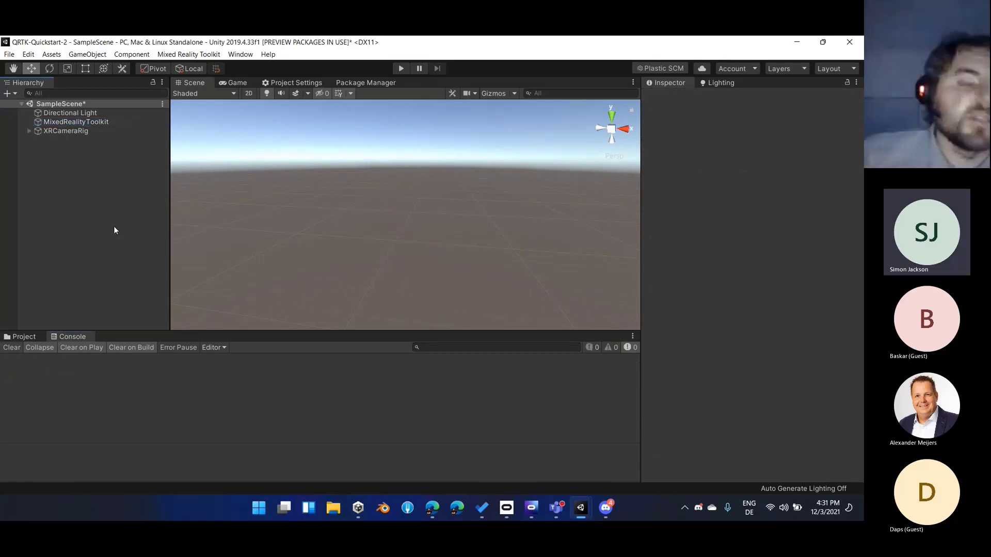
key("ctrl+s")
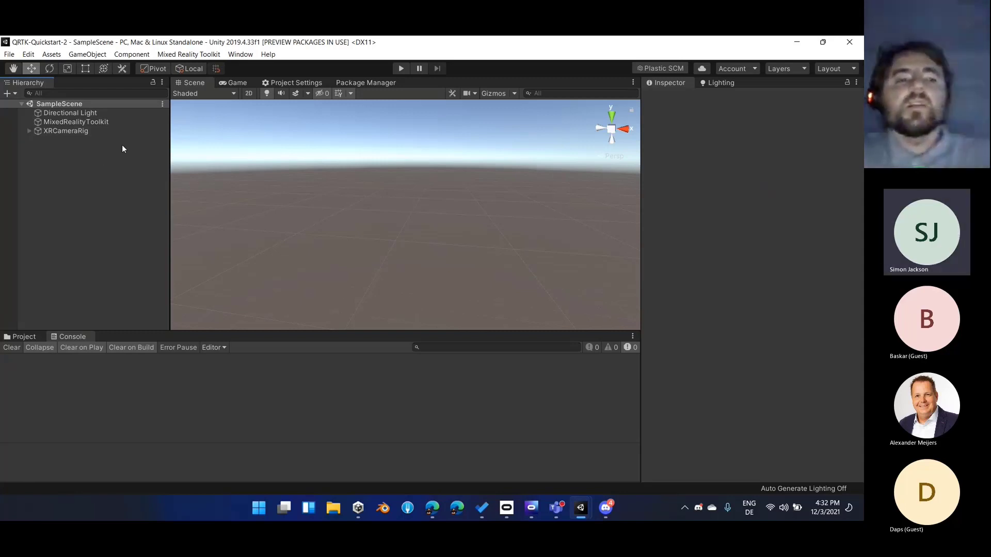
Add an extension service configuration named Android Scene Manager with runtime platform Android to the Registered Service Providers profile, leaving its instanced type at (None)
left_click(127, 123)
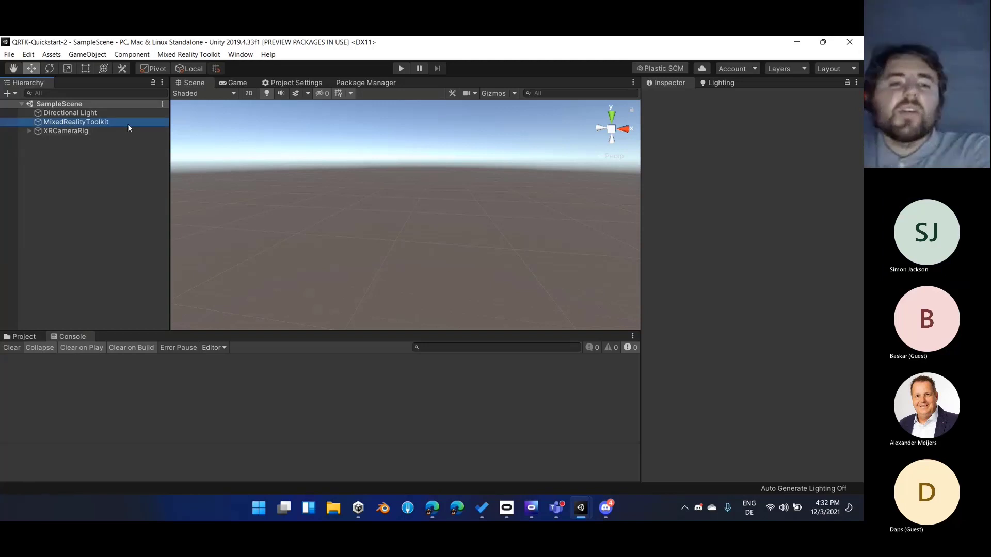
scroll(778, 407, "down", 2)
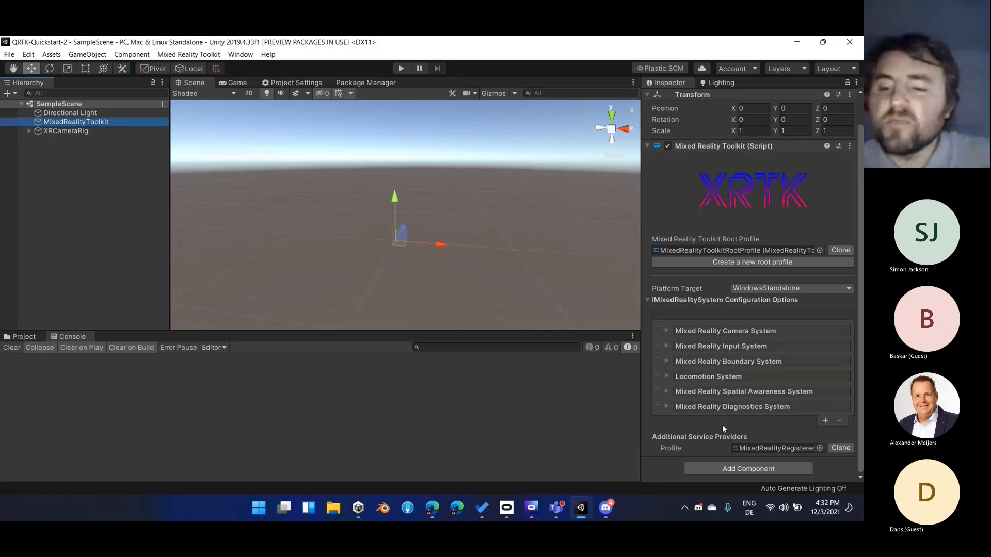
double_click(773, 448)
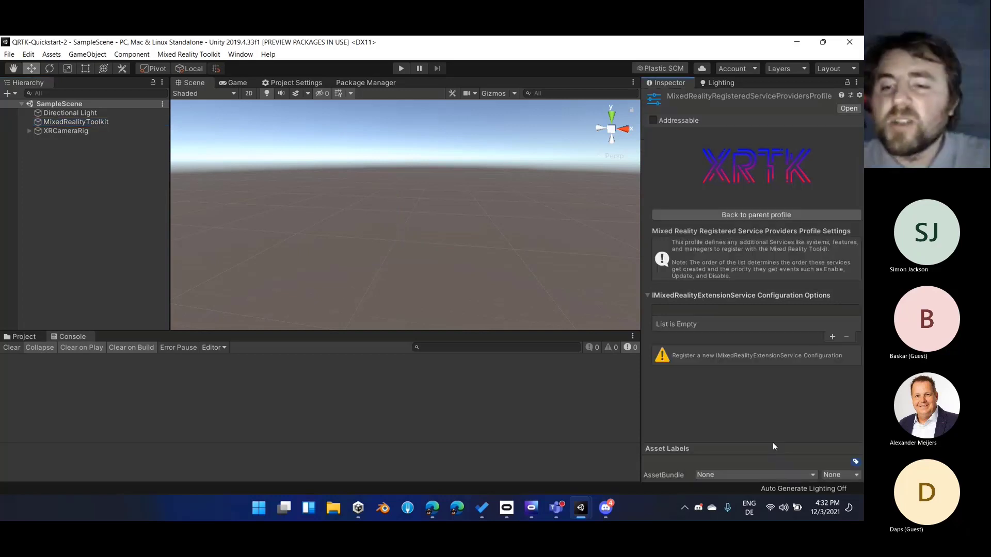
left_click(833, 338)
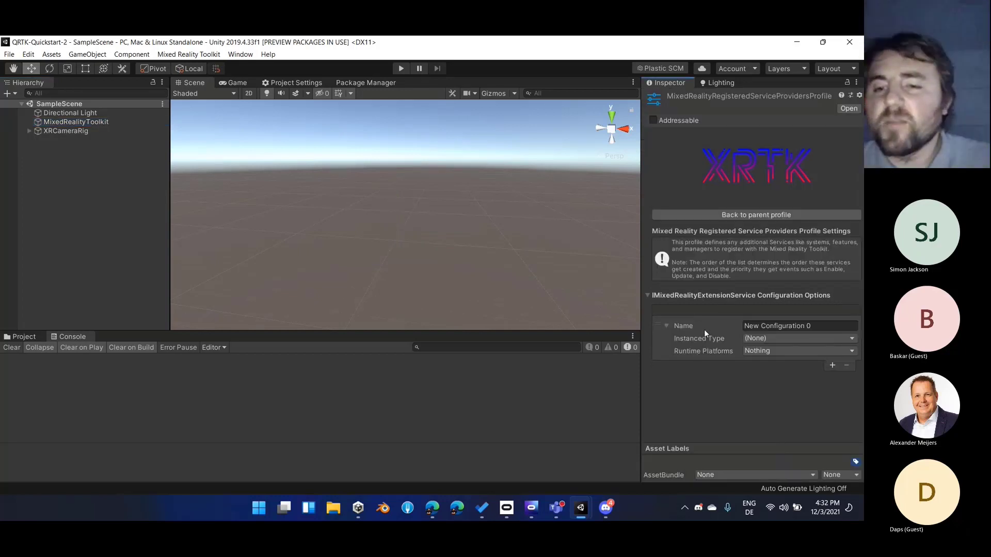
left_click(765, 353)
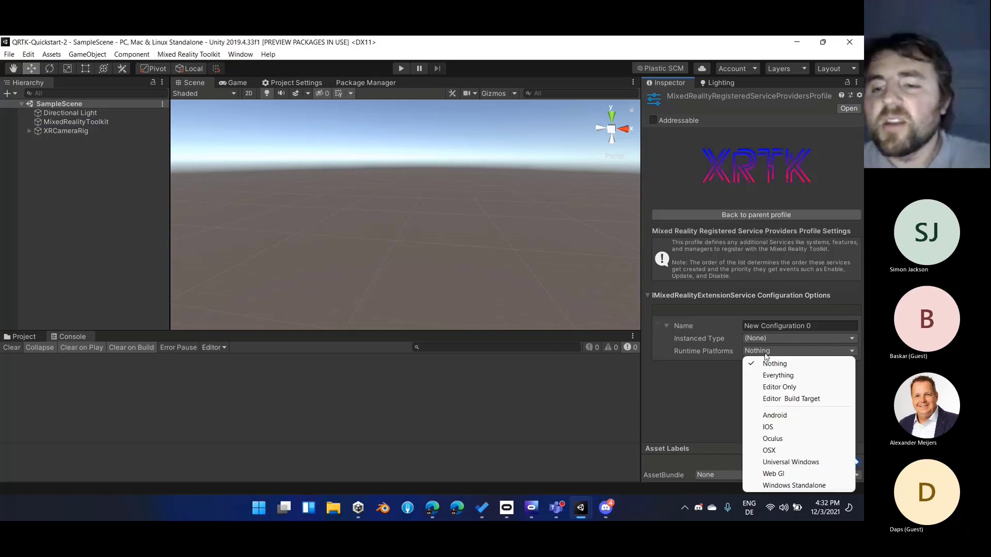
left_click(812, 415)
left_click(827, 327)
type("Androi")
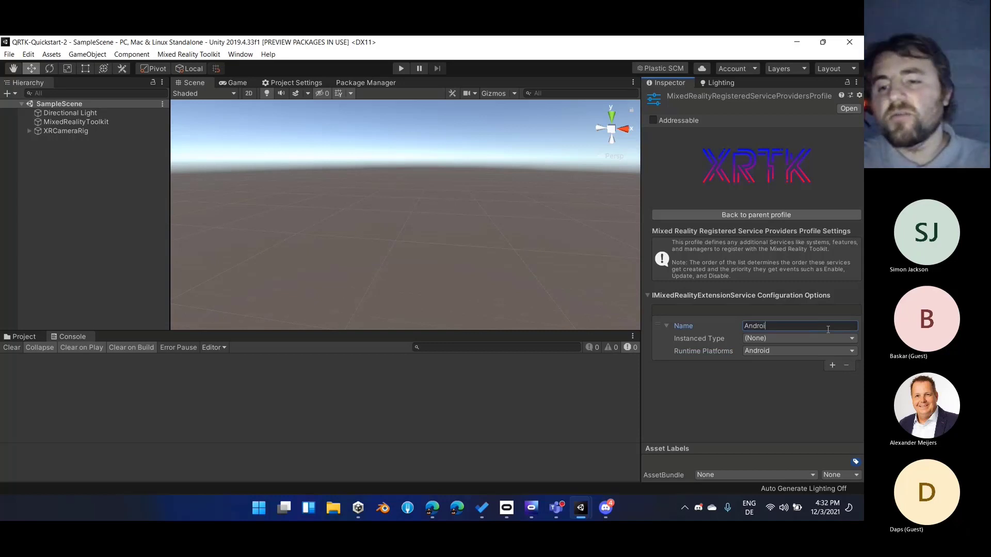
type("d Scene Manager")
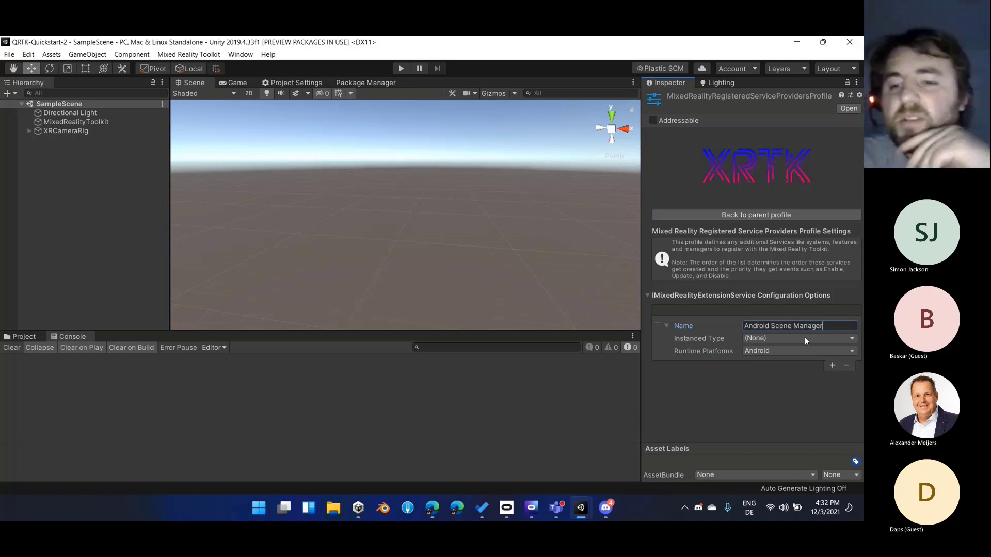
left_click(773, 339)
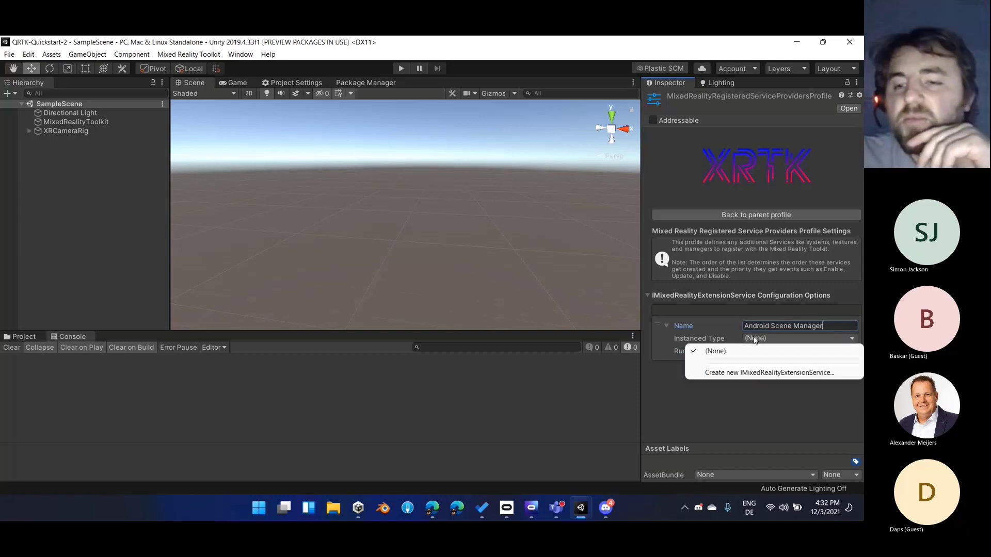
left_click(775, 432)
Add a second extension service configuration named iOS Scene Manager and set its runtime platform to IOS
left_click(832, 366)
left_click(800, 367)
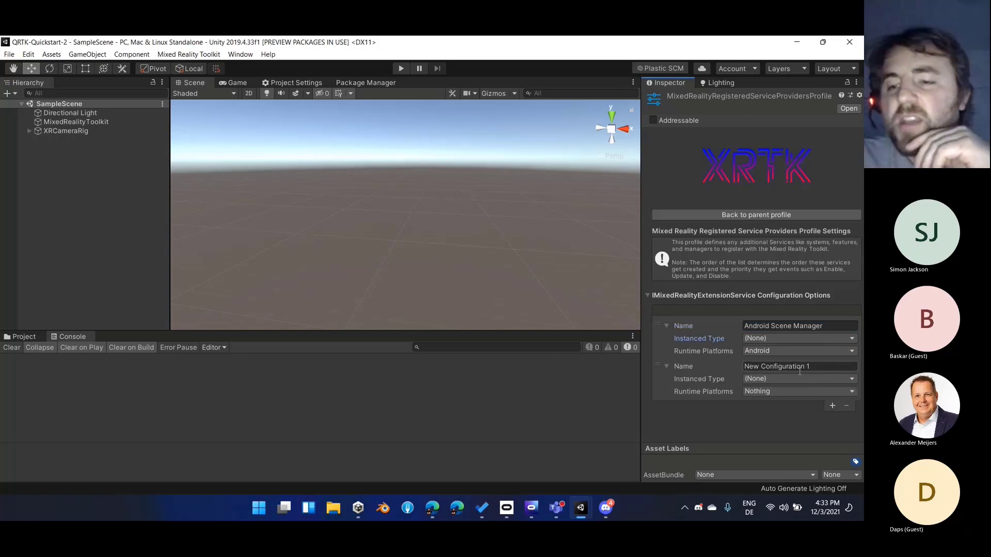
type("iOA")
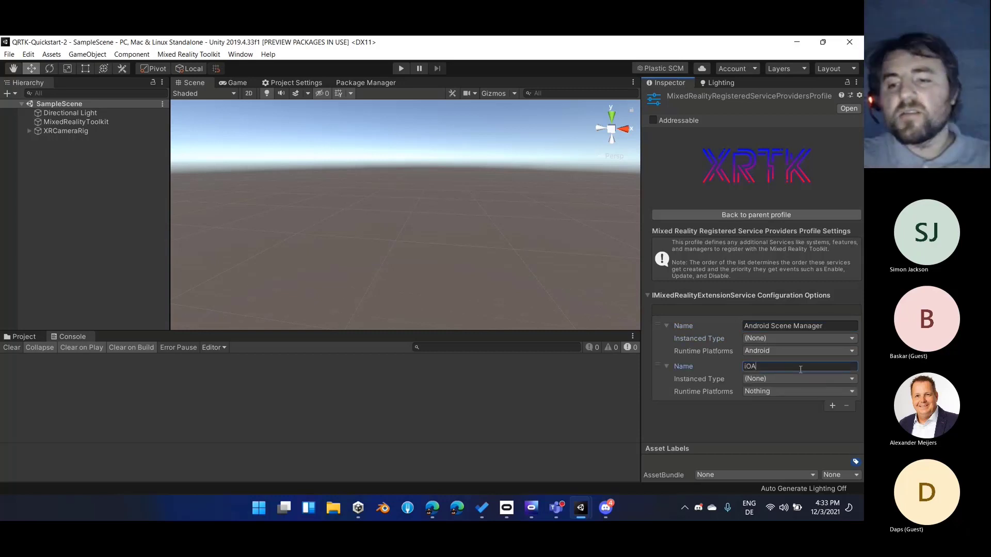
key("BackSpace")
type("S Scene Manager")
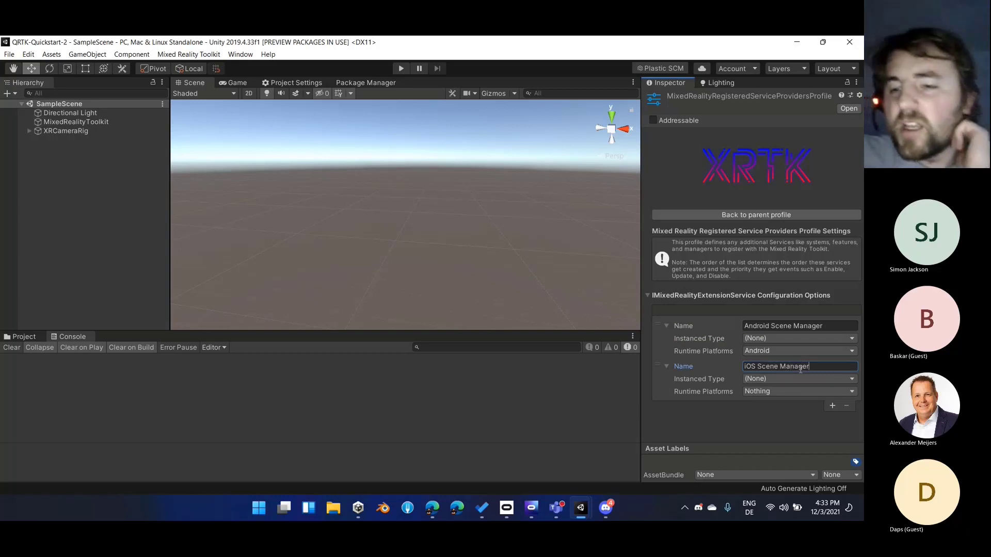
left_click(773, 392)
left_click(774, 343)
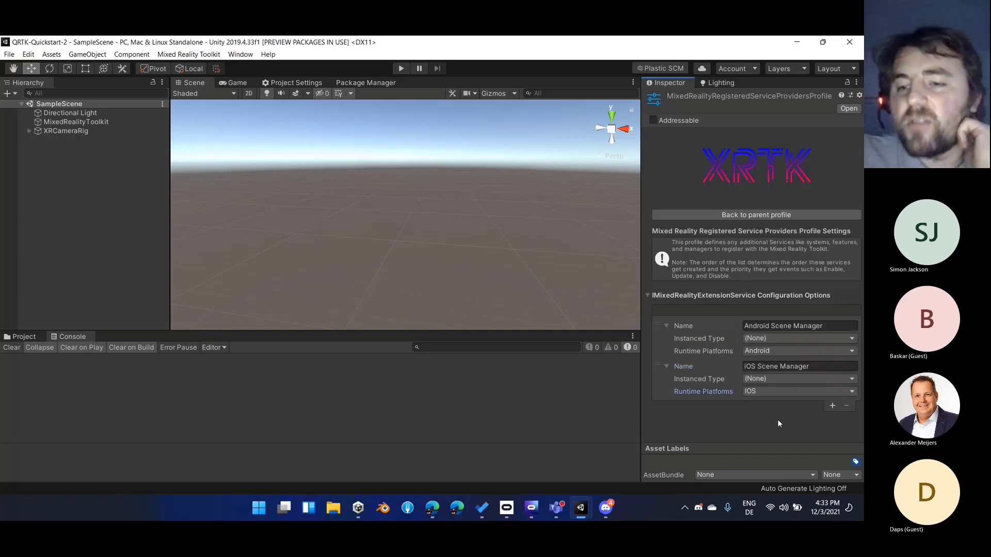
Collapse the Android Scene Manager and iOS Scene Manager entries in the extension service list
left_click(722, 381)
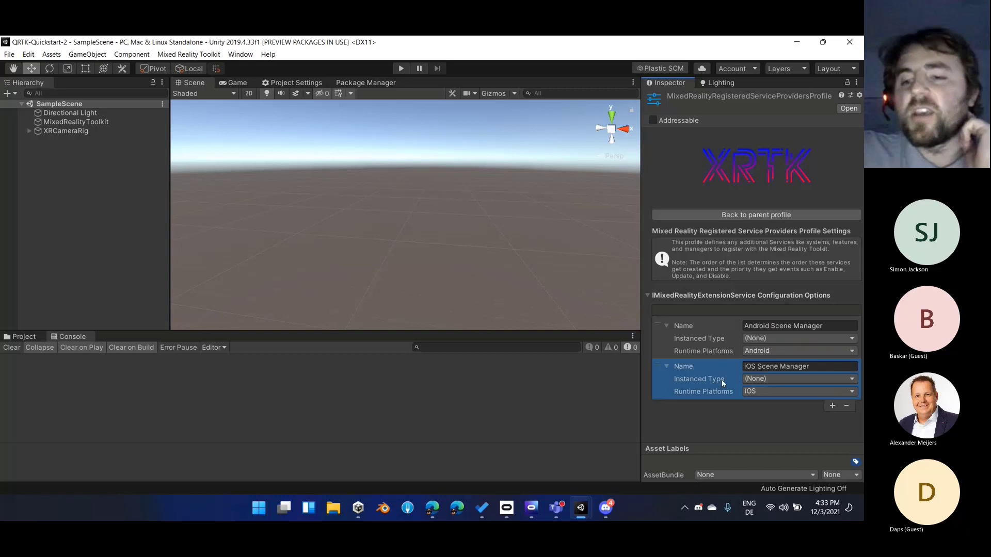
left_click(713, 326)
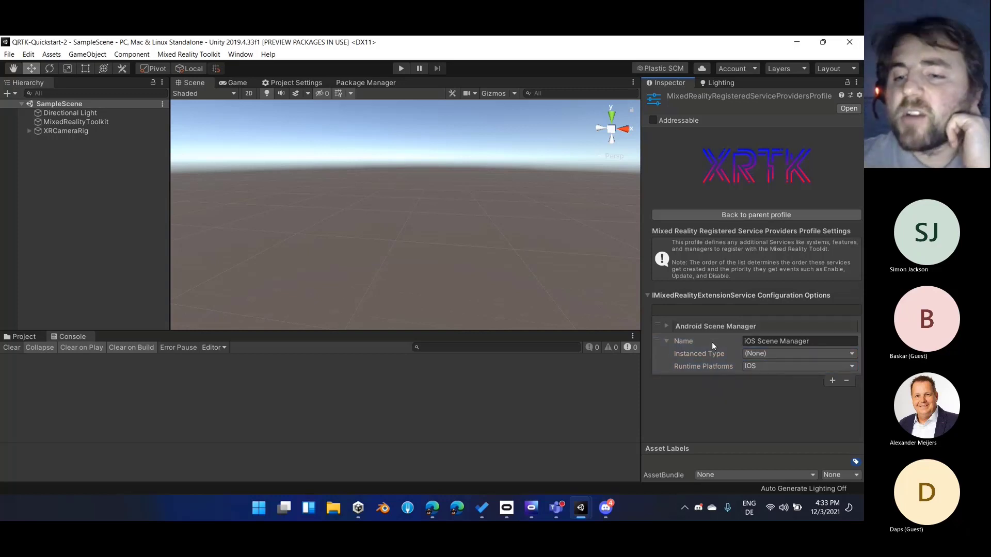
left_click(665, 342)
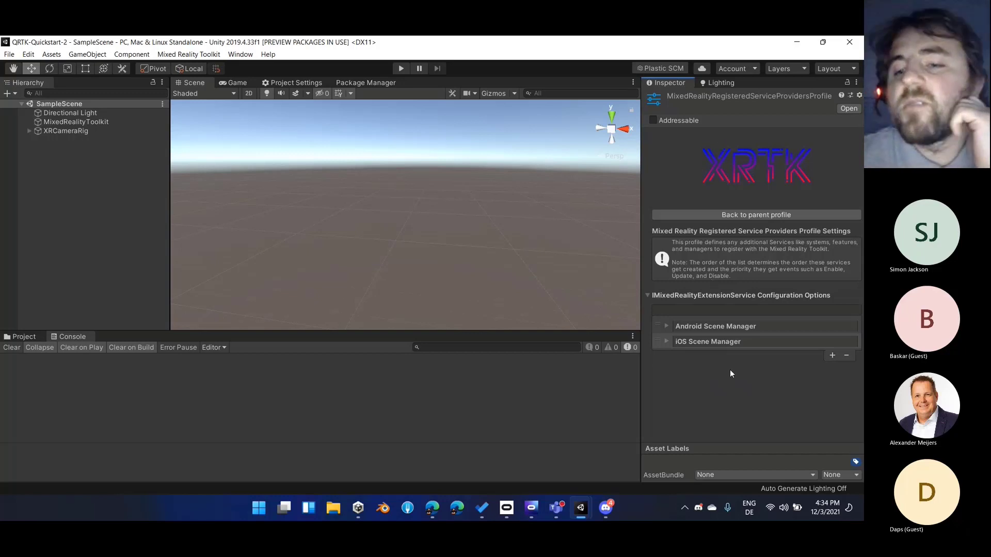
Go back to the root profile, look at the Mixed Reality Input System profile and return to the root profile
left_click(763, 215)
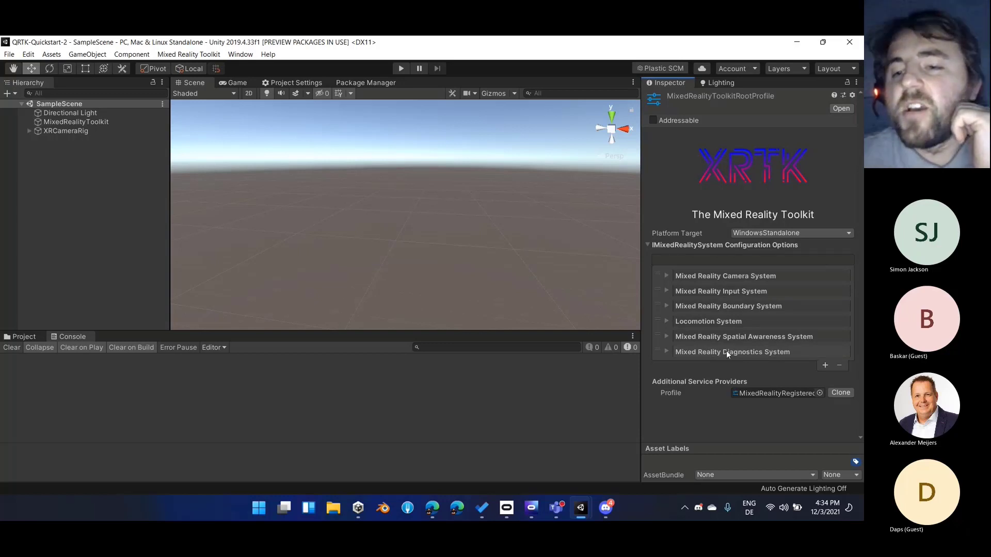
left_click(728, 291)
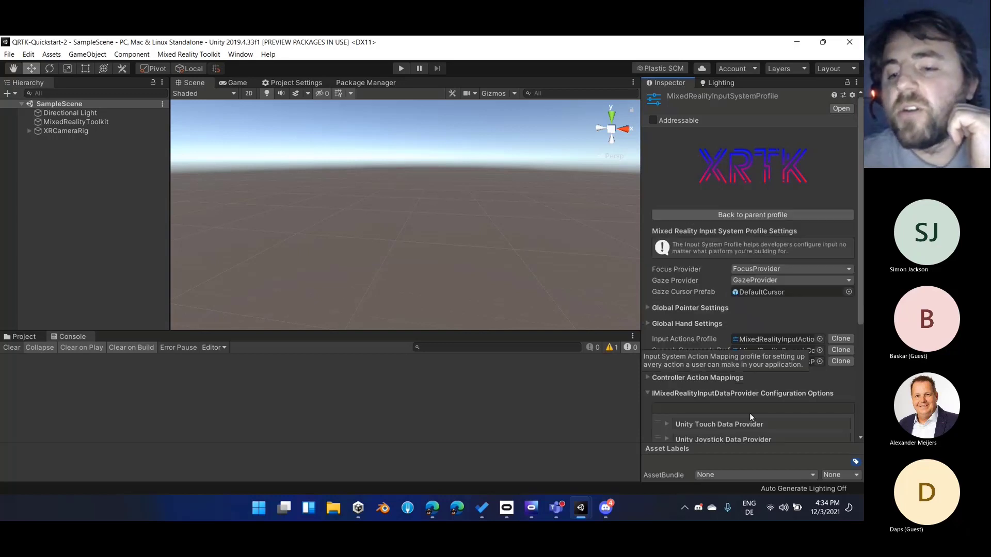
left_click(743, 214)
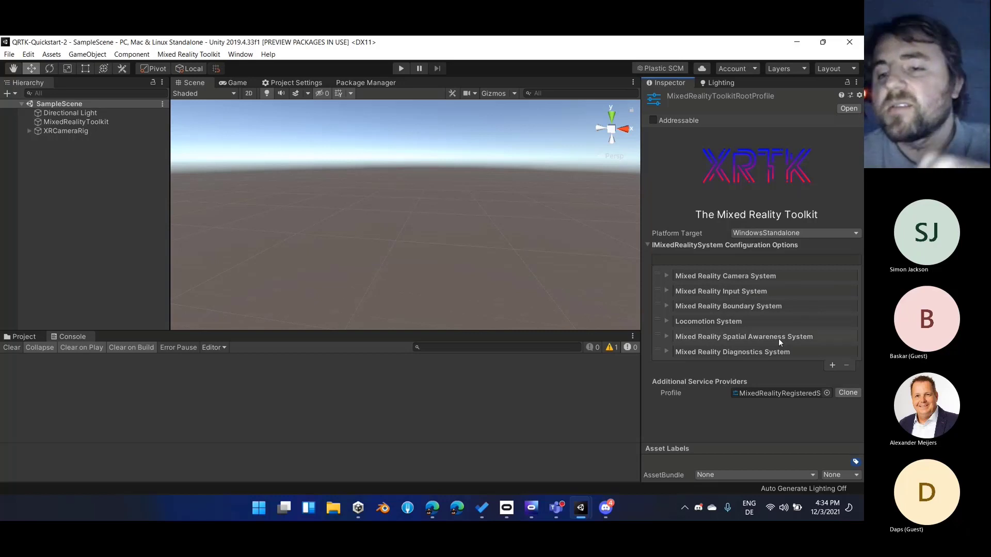
Remove the Android Scene Manager and iOS Scene Manager configurations from the Registered Service Providers profile and return to the root profile
double_click(784, 395)
left_click(661, 327)
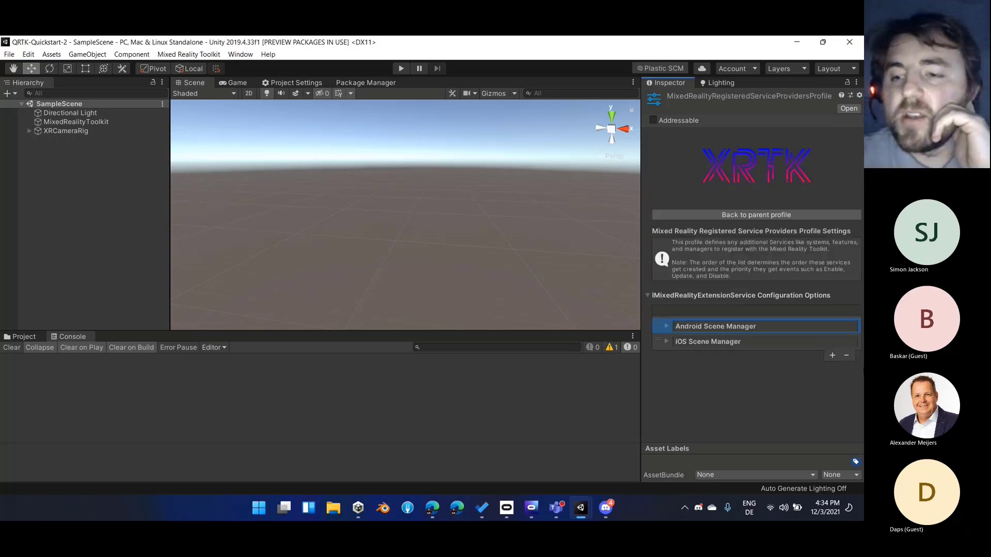
left_click(846, 356)
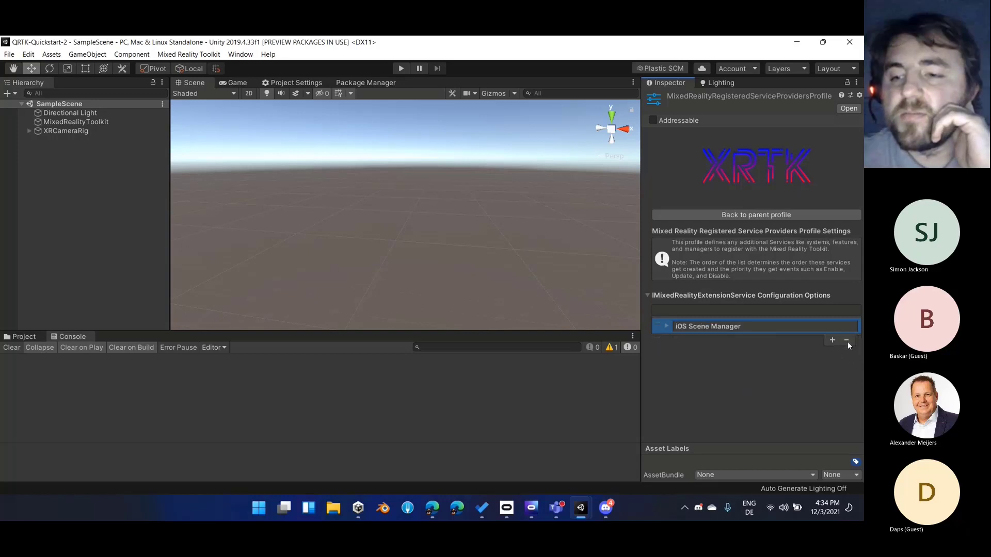
left_click(846, 340)
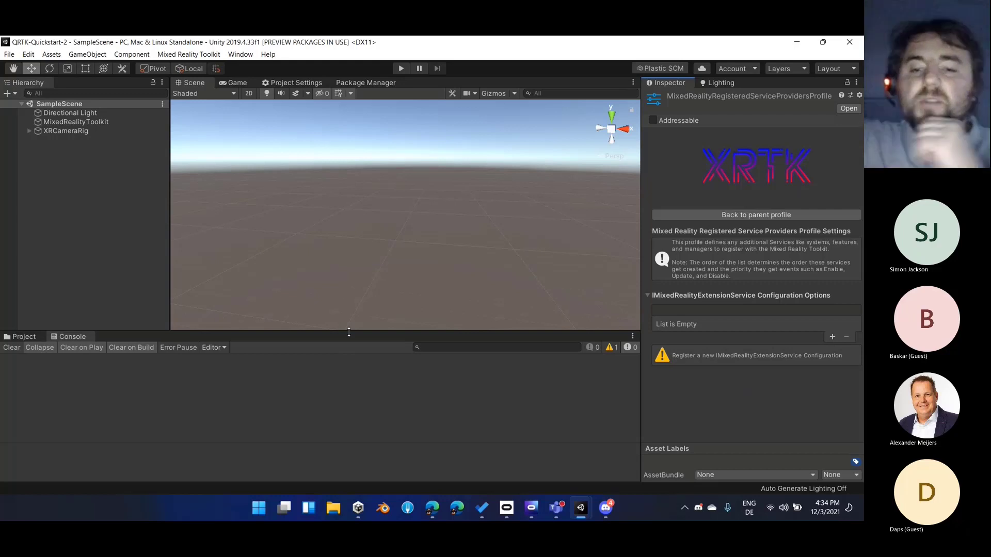
left_click(735, 213)
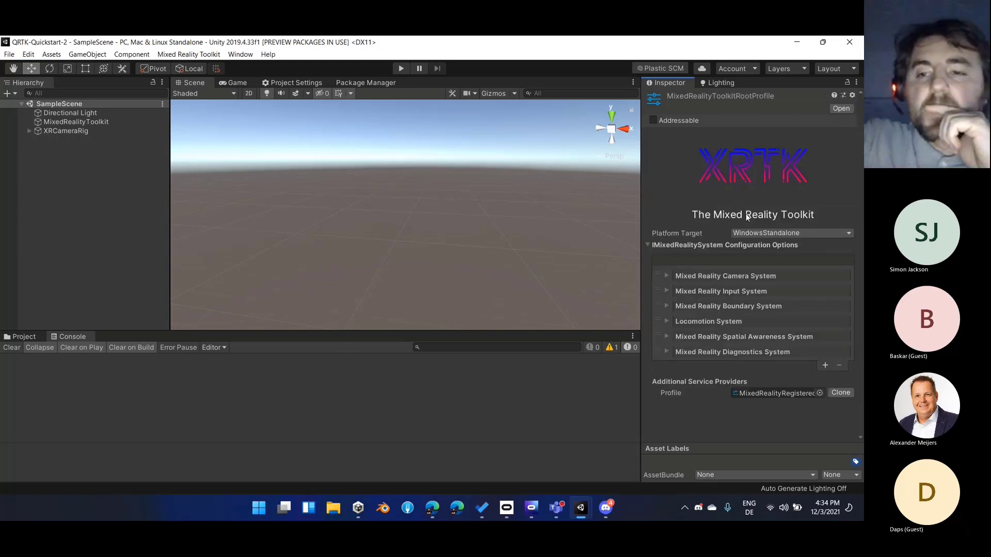
Clear the current selection and open the XRTK section of the Unity editor preferences
left_click(66, 170)
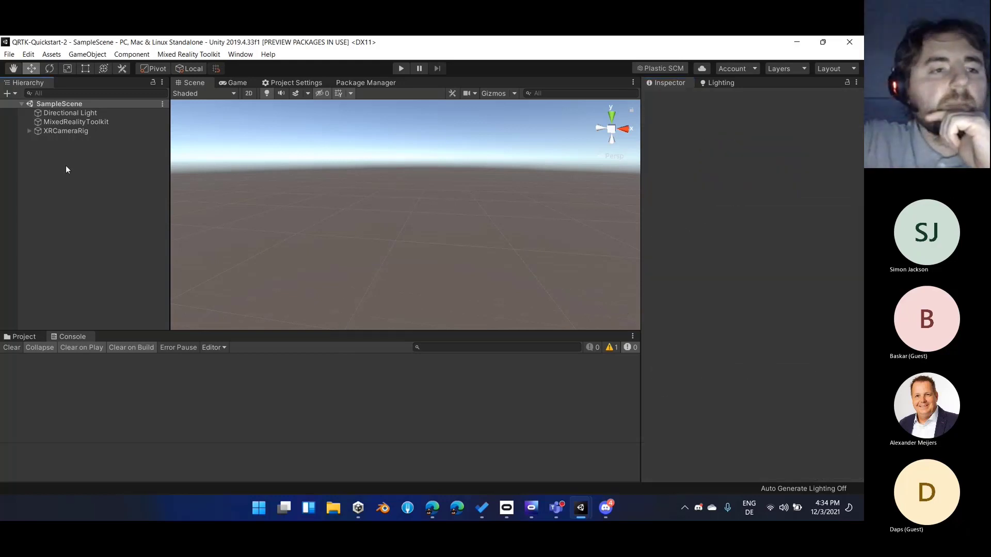
left_click(297, 83)
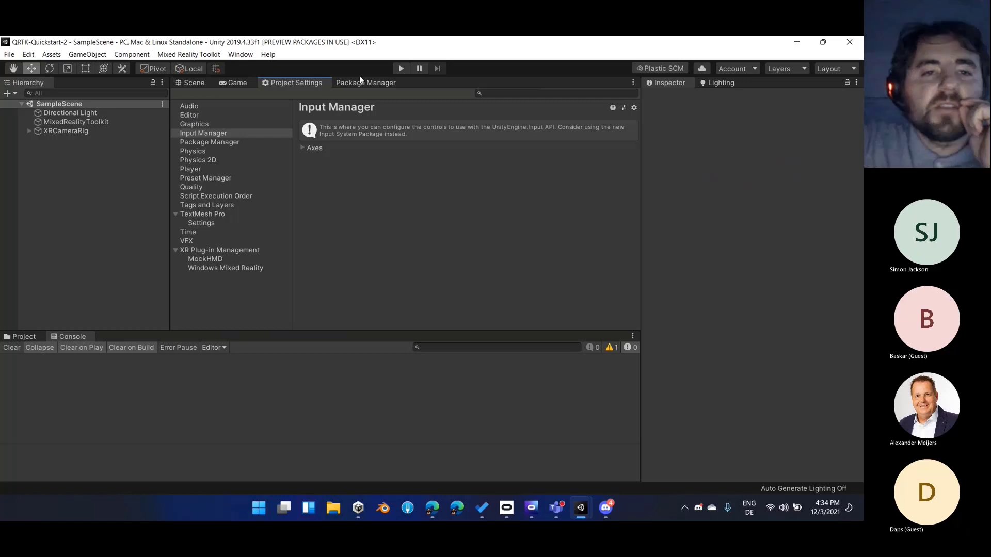
left_click(29, 54)
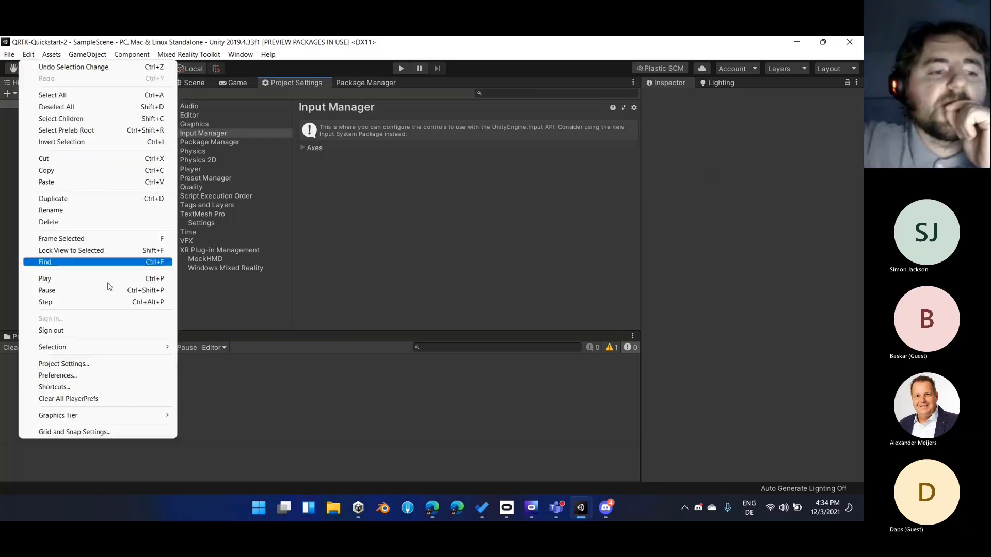
left_click(126, 376)
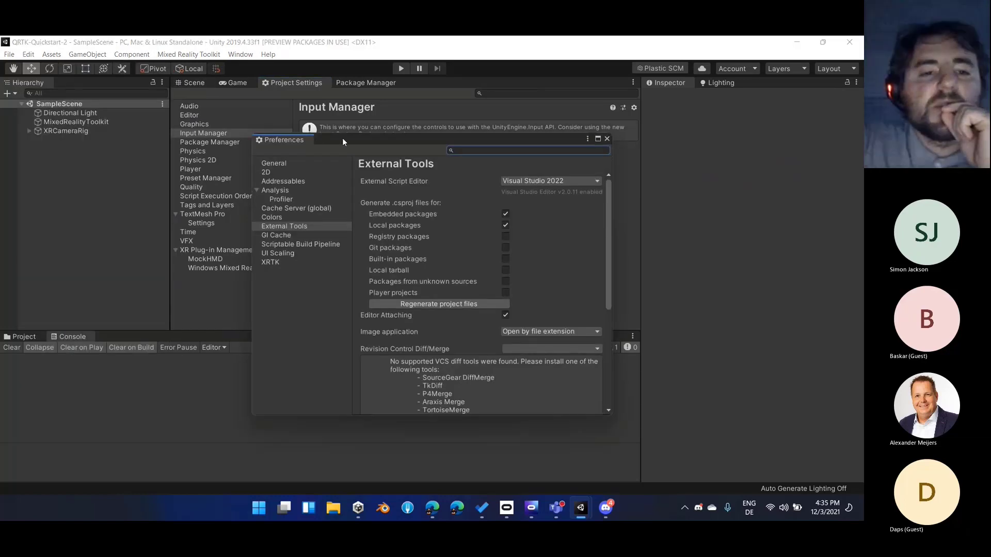
left_click_drag(342, 137, 359, 129)
left_click(295, 253)
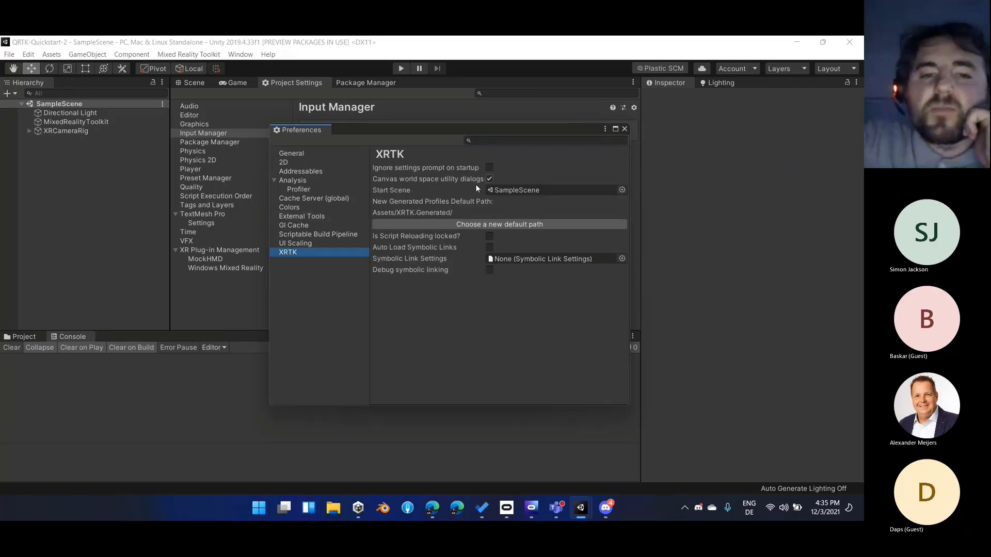
Inspect the Start Scene setting in the XRTK preferences, close the preferences and return to the Scene view
left_click(511, 191)
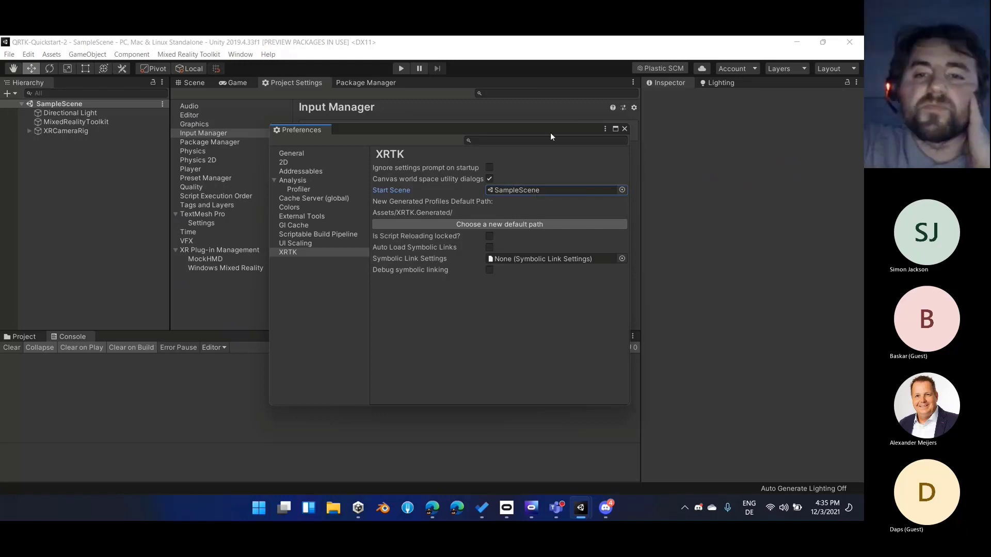
left_click_drag(551, 132, 487, 163)
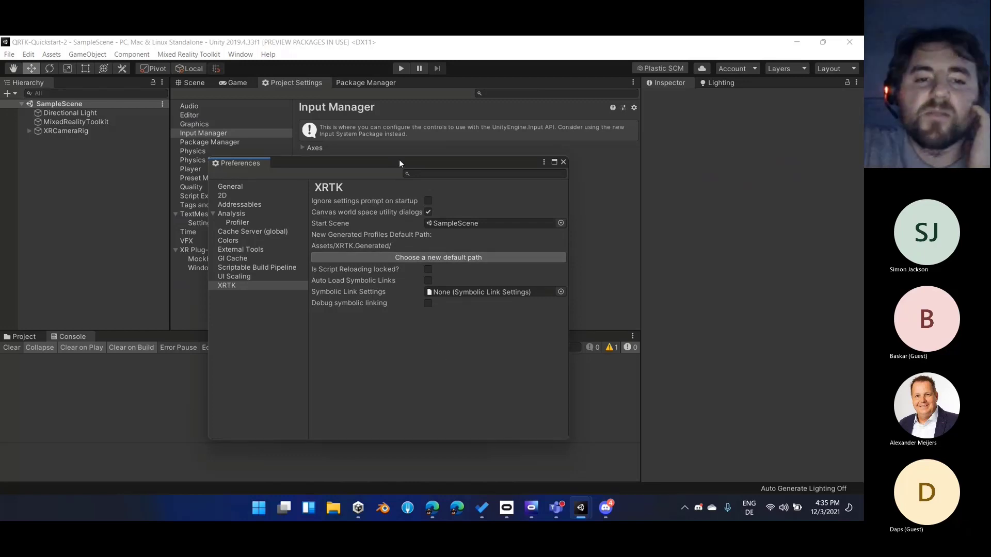
left_click_drag(405, 162, 456, 155)
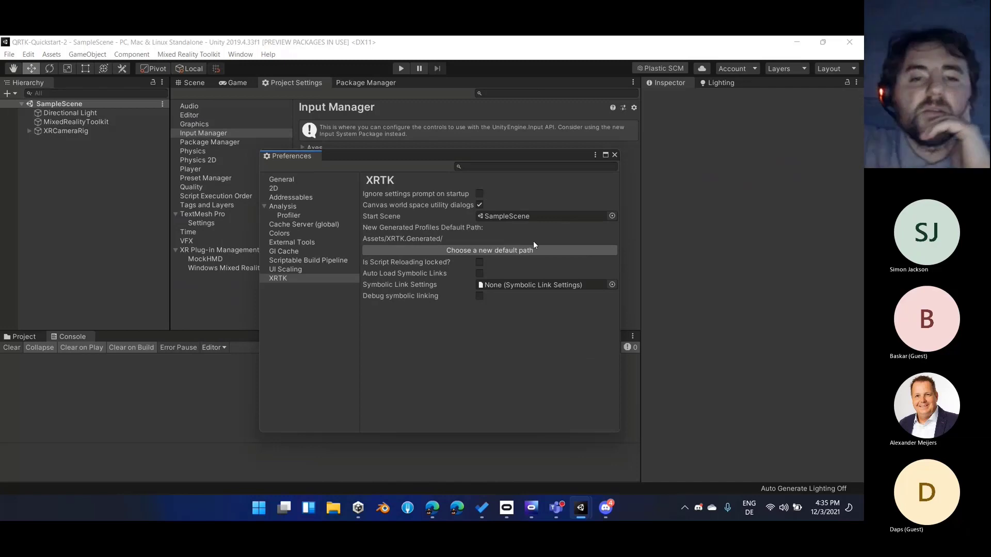
left_click(615, 155)
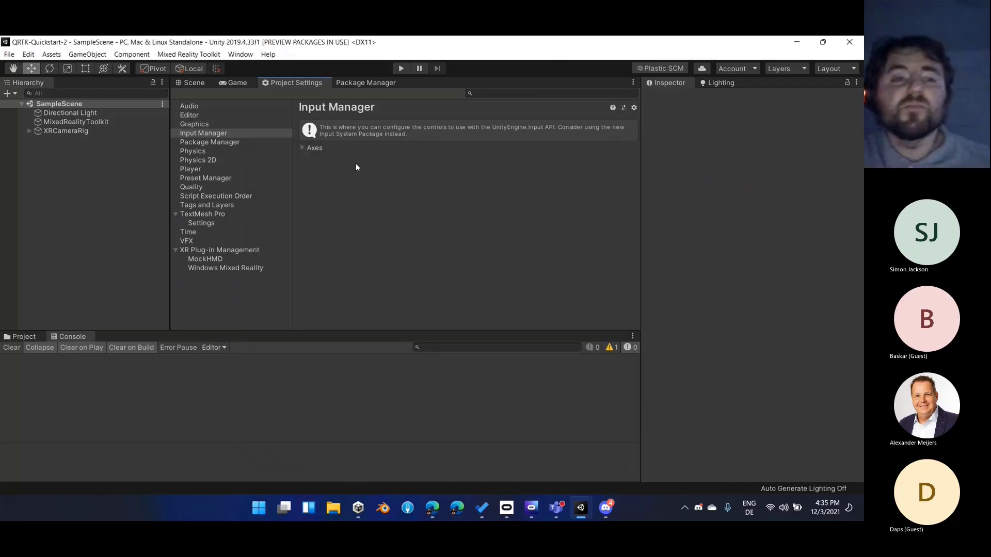
left_click(231, 84)
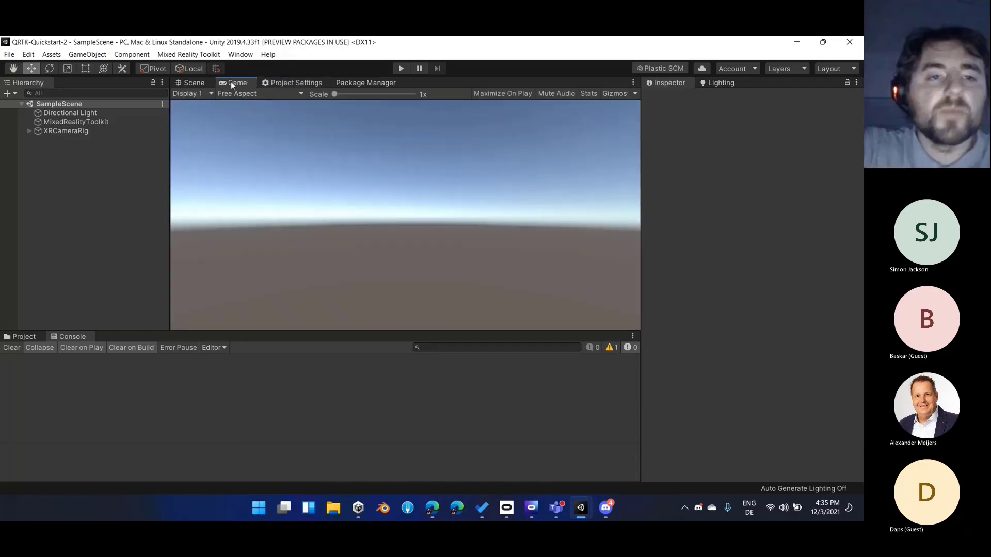
left_click(196, 80)
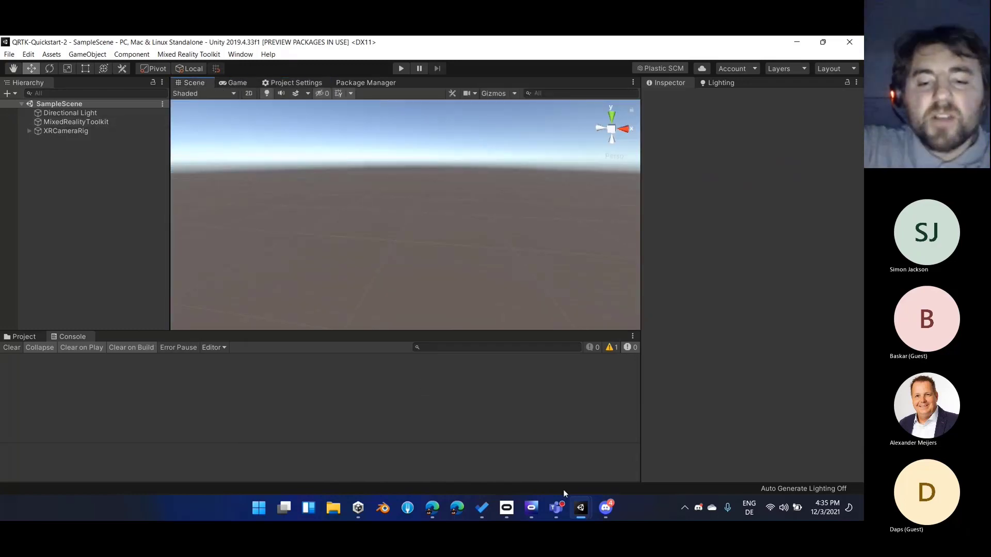
Switch to the Microsoft Teams meeting and read through the recent messages in the meeting chat
mouse_move(557, 504)
left_click(593, 437)
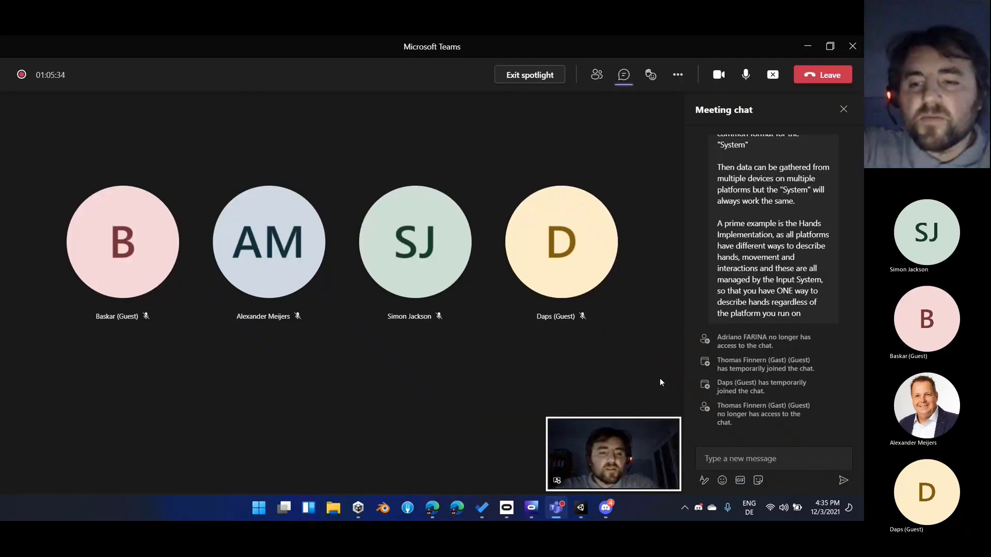
scroll(719, 306, "up", 1)
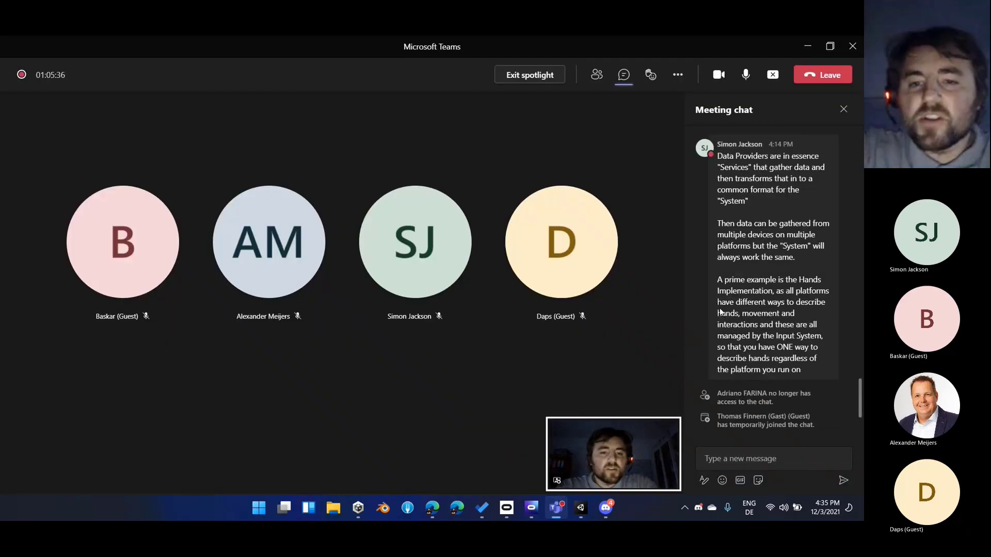
scroll(719, 314, "down", 1)
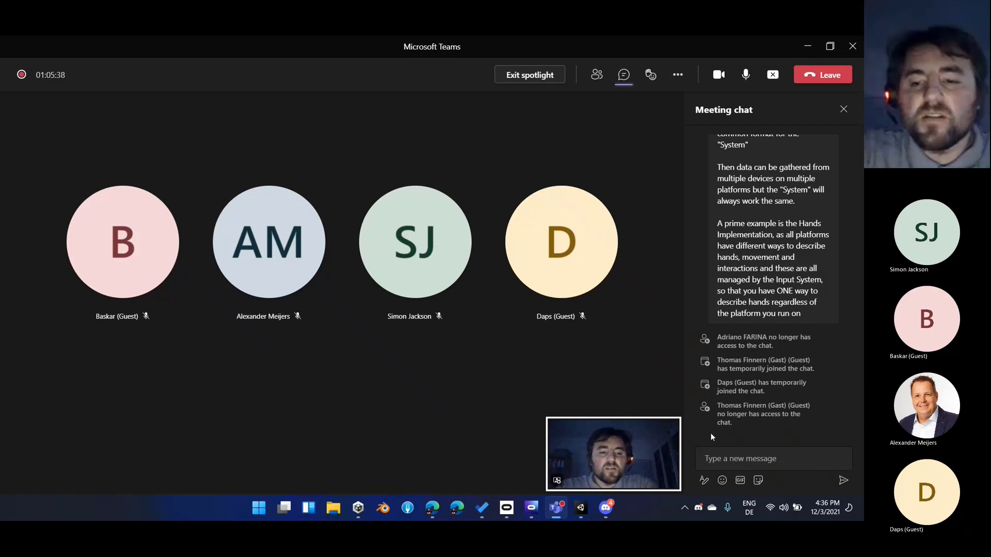
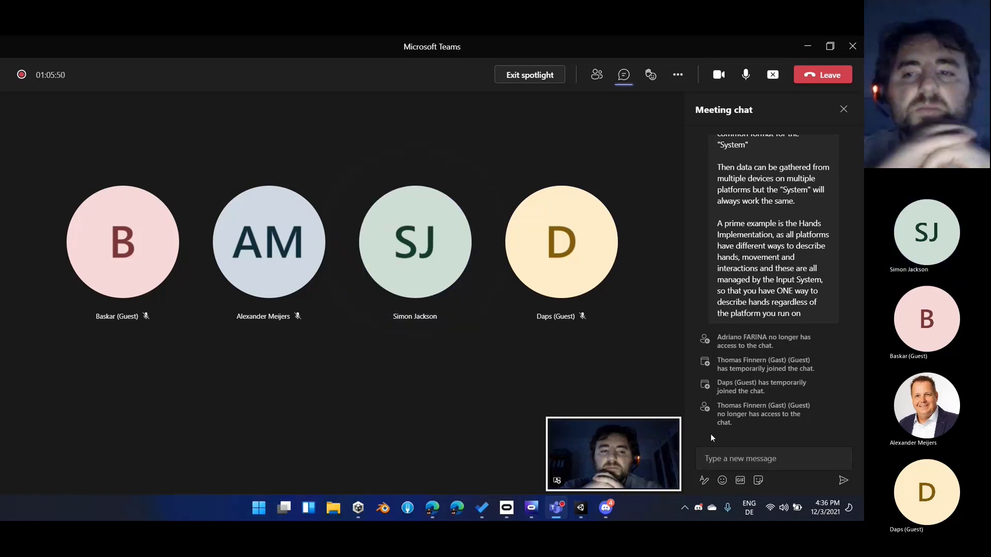
Minimise the Teams meeting window and return to the Unity editor with nothing selected in the scene
left_click(807, 47)
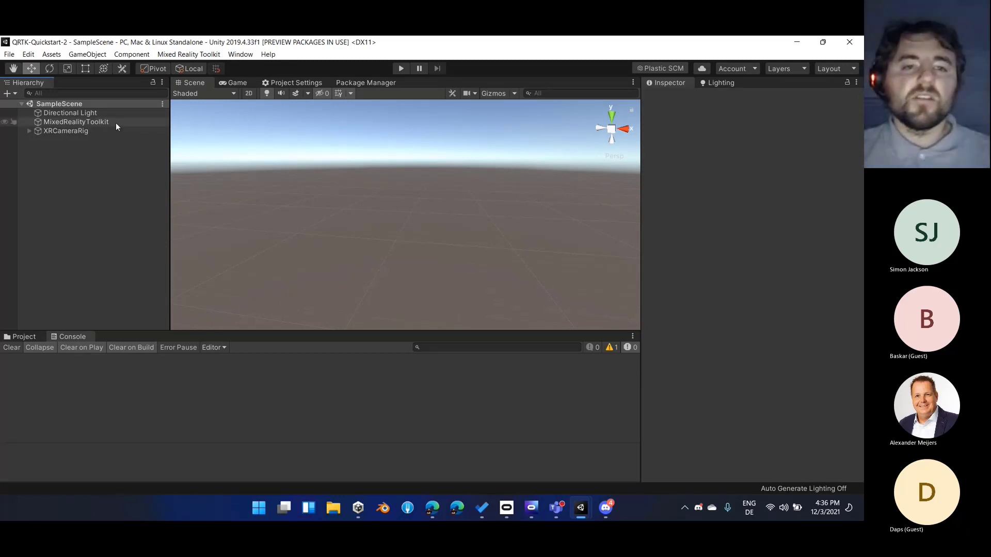
left_click(116, 121)
left_click(106, 154)
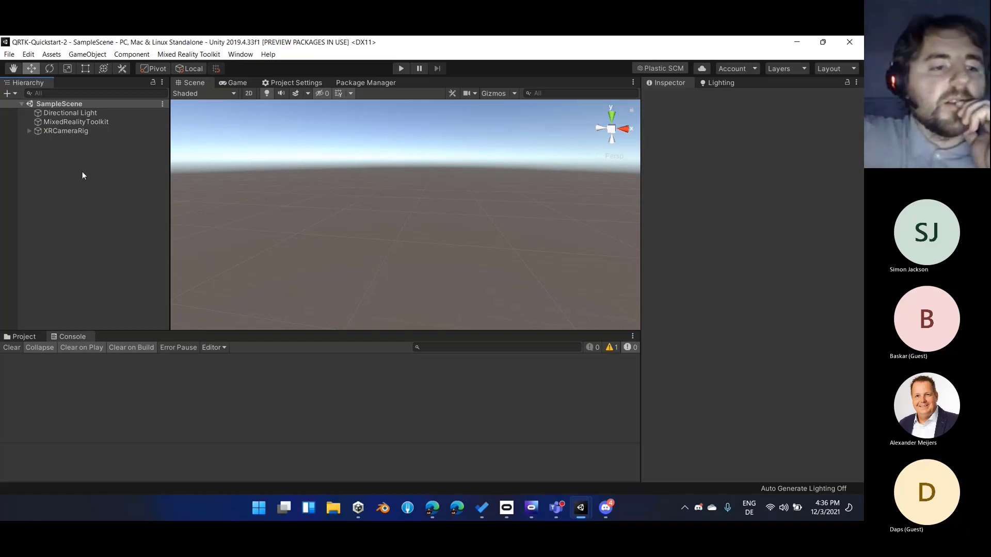
Show the project files, add a 3D cube to SampleScene and reset its transform
left_click(32, 336)
right_click(90, 202)
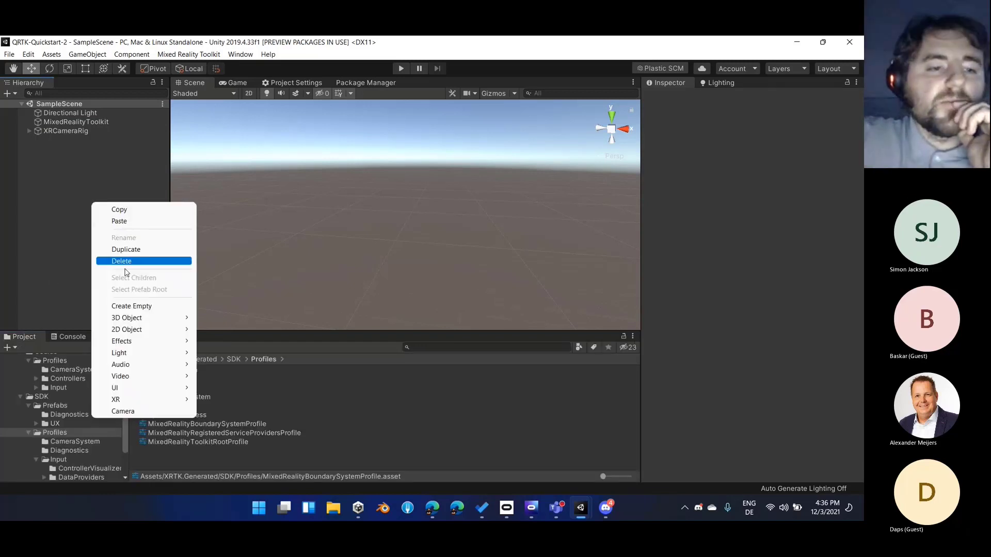
mouse_move(150, 318)
left_click(207, 318)
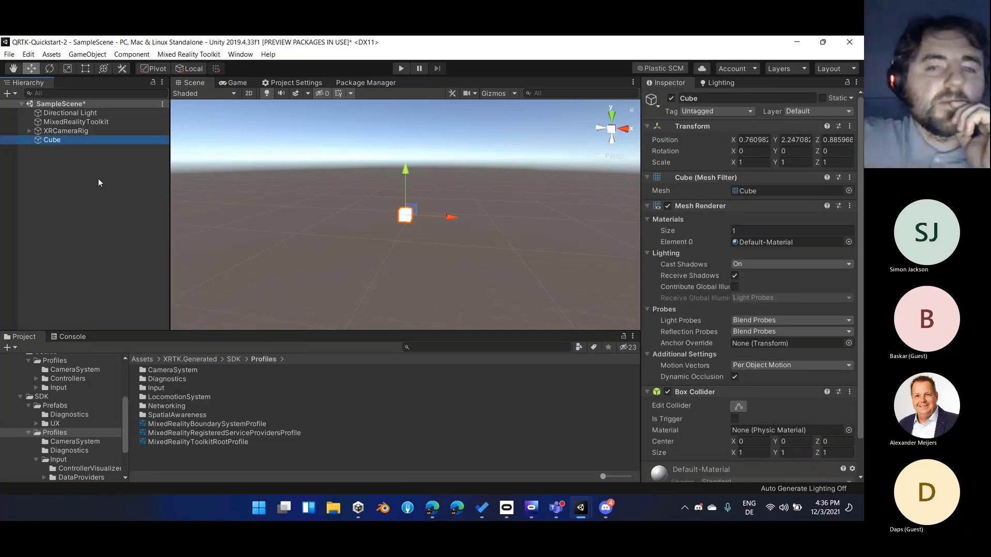
right_click(686, 126)
left_click(704, 133)
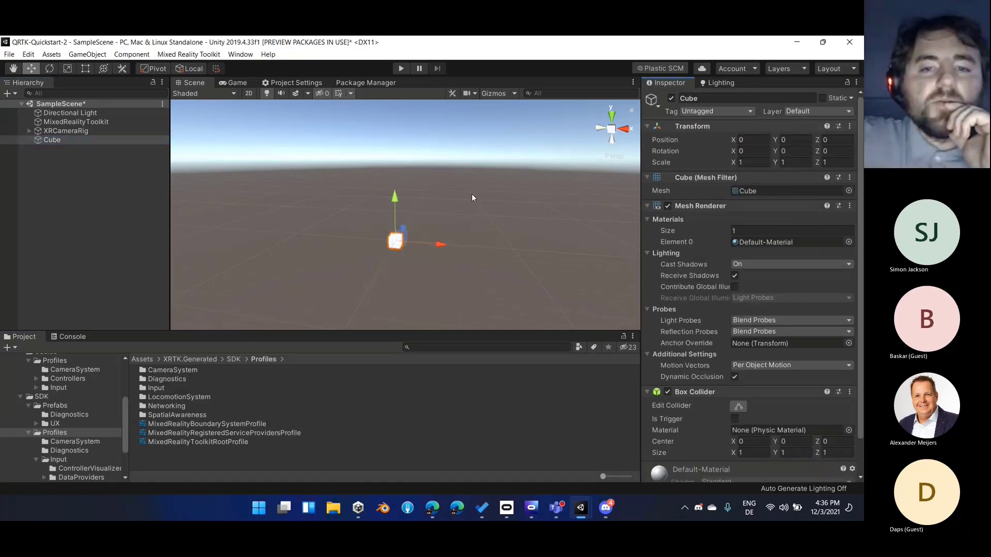
Set the cube's position to Y 1 and Z 2
scroll(473, 215, "up", 2)
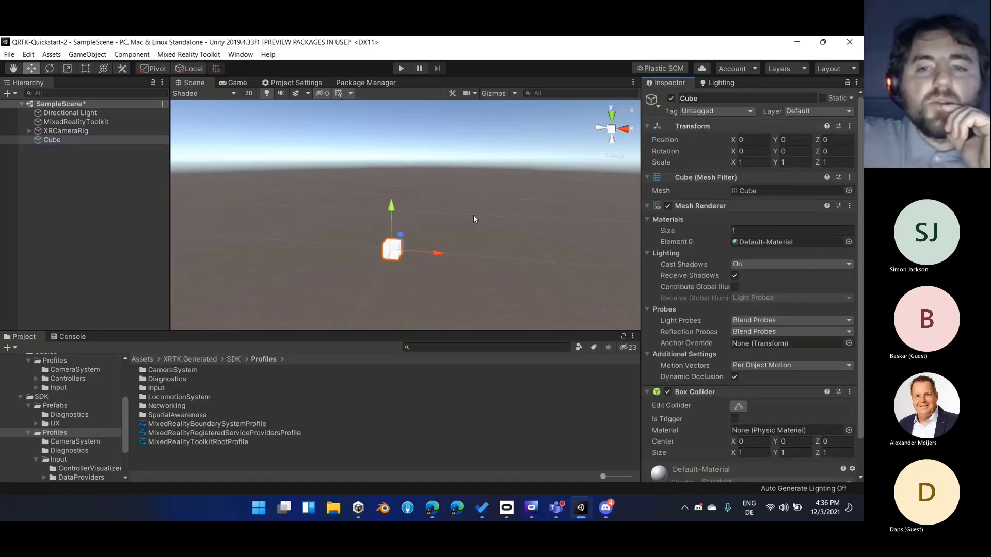
double_click(122, 140)
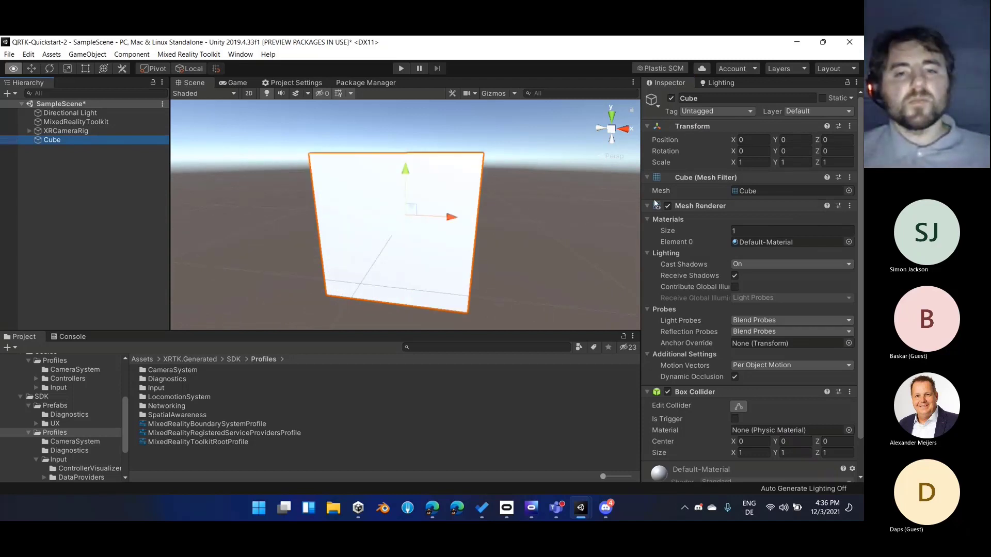
left_click_drag(498, 212, 447, 242, "alt")
scroll(447, 243, "down", 3)
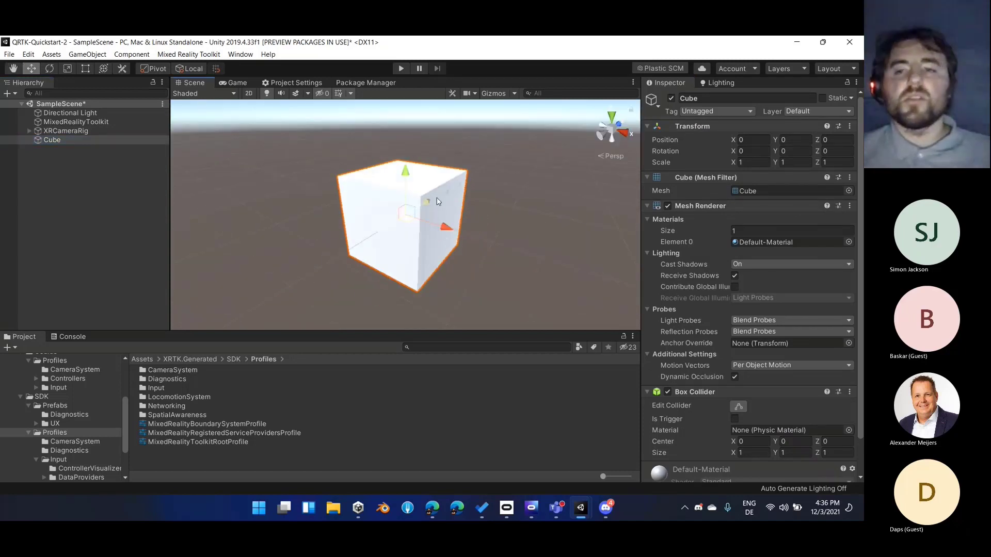
left_click(760, 141)
key("Tab")
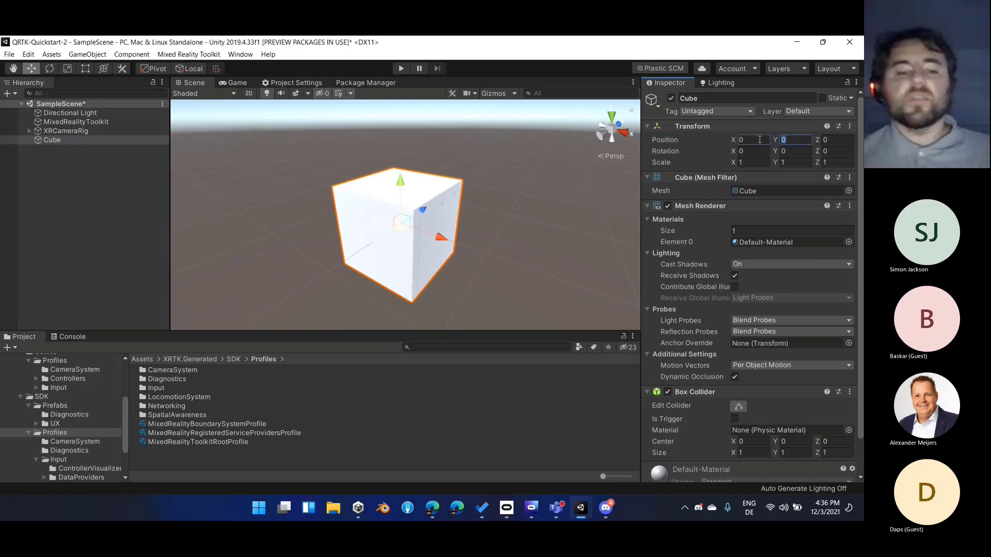
type("1")
key("Tab")
type("2")
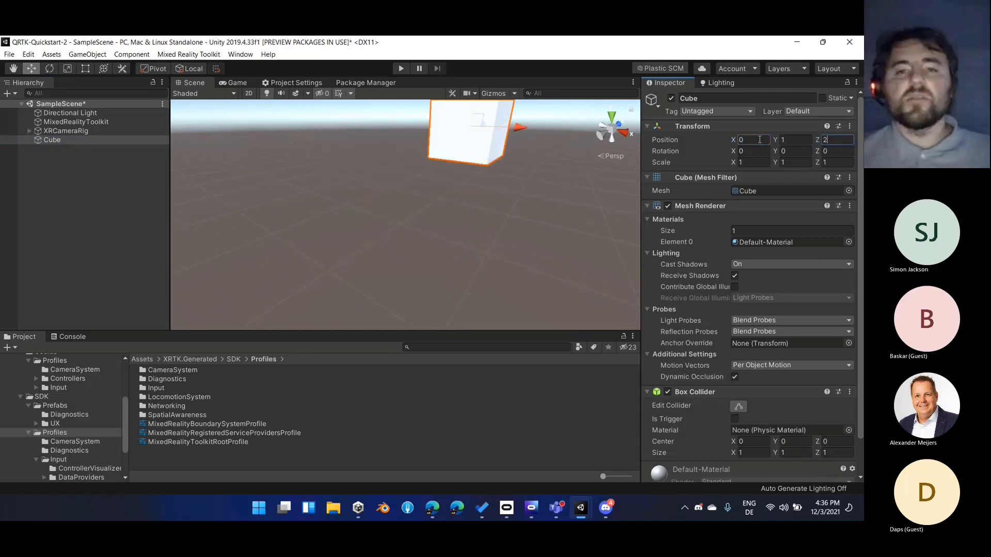
Switch to the Game view, set the cube's Y position to 1.6 and clear the selection
left_click(239, 83)
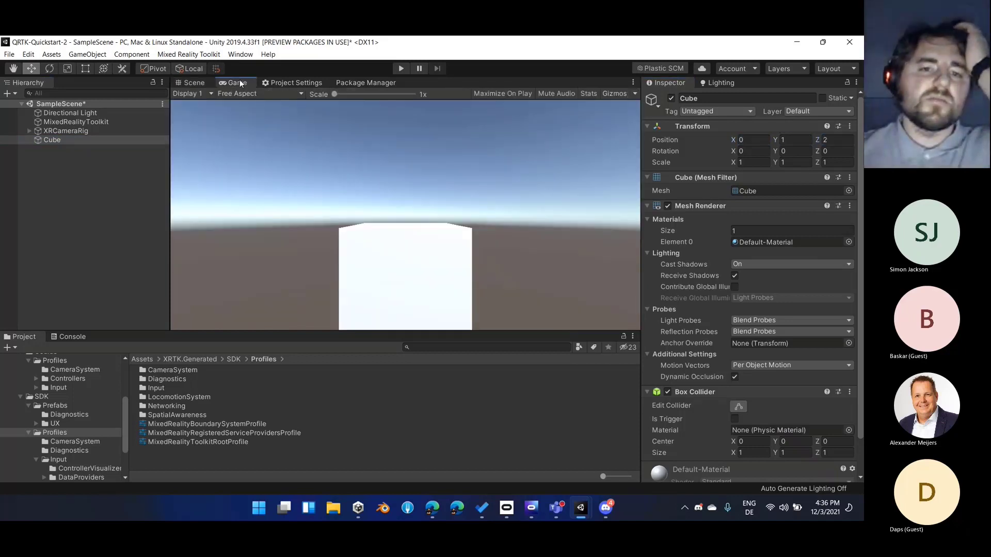
left_click(788, 141)
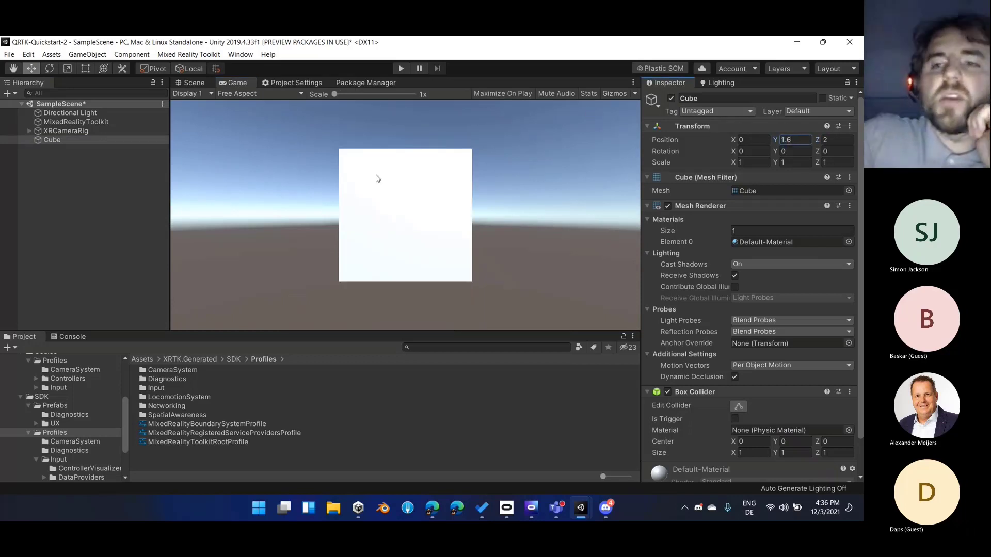
left_click(60, 150)
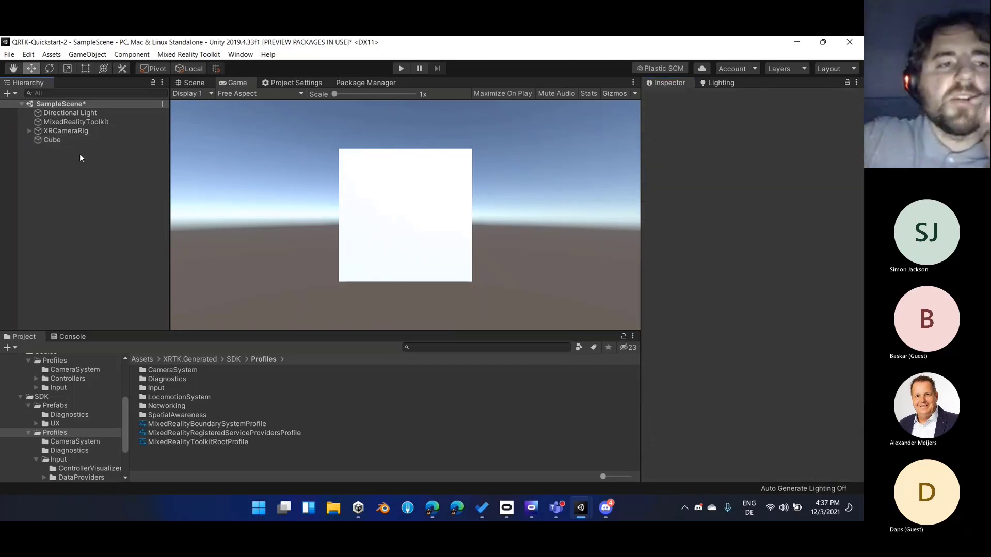
Inspect the MixedRealityToolkit object, the XRCameraRig and its Main Camera's Y position, then collapse the rig
left_click(115, 123)
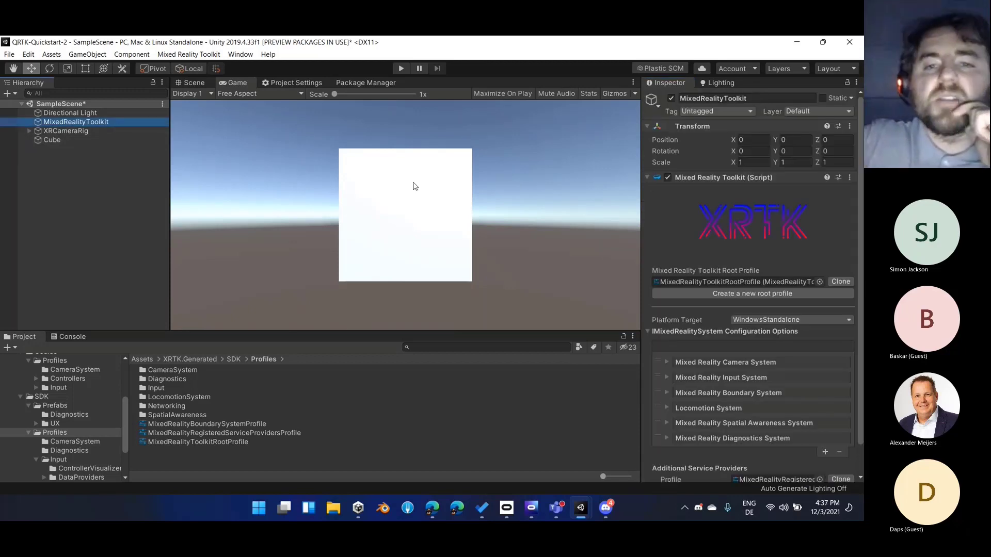
left_click(95, 132)
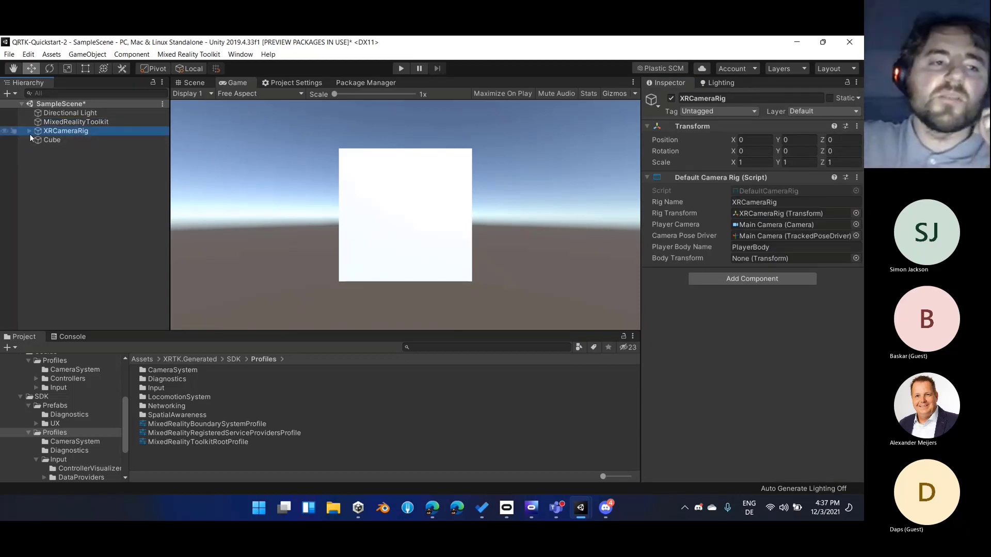
left_click(29, 130)
left_click(73, 139)
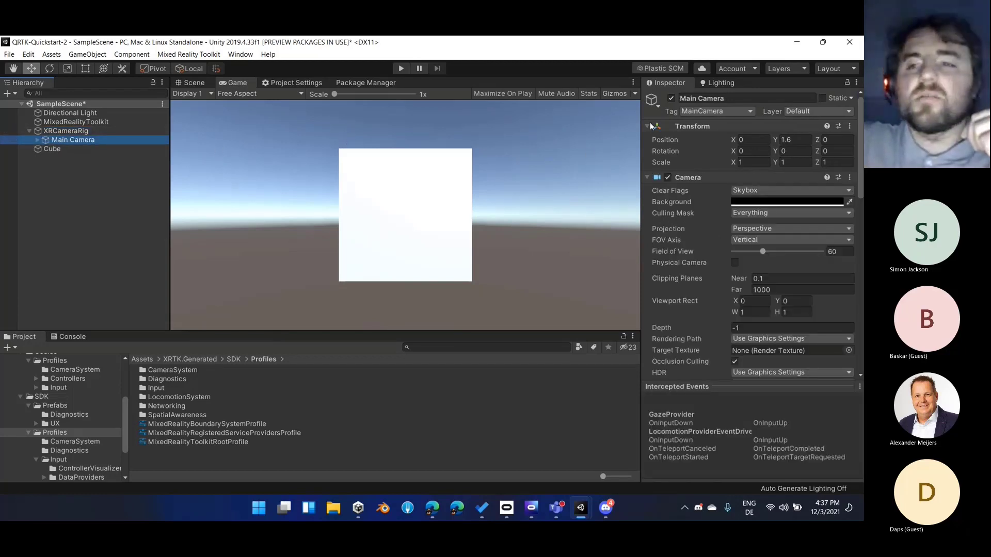
left_click(813, 139)
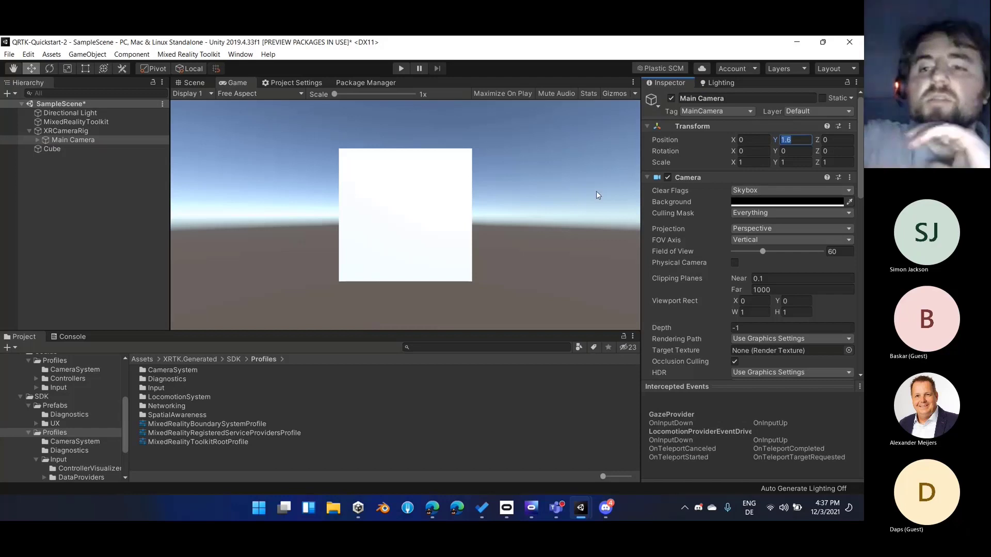
left_click(29, 131)
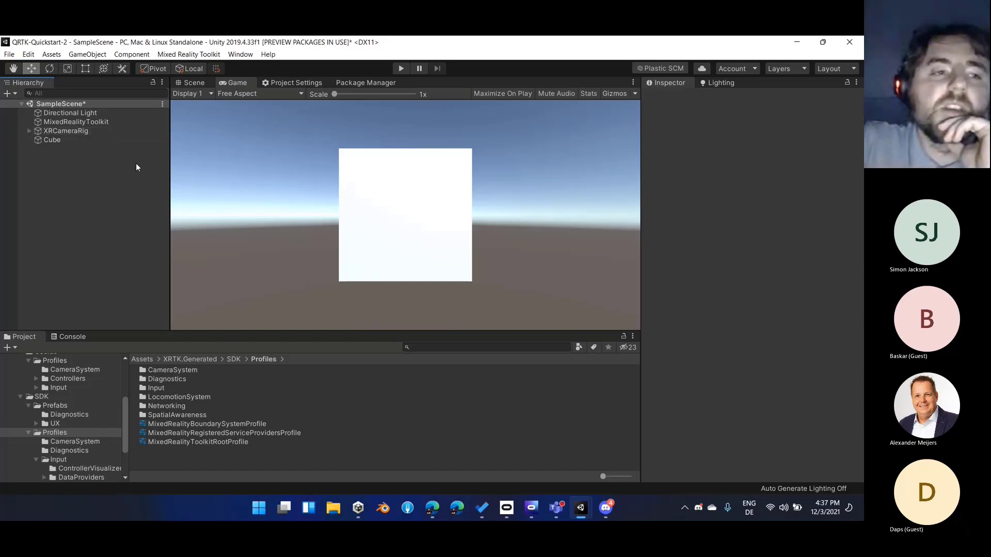
Inspect the Tracking Origin Mode options in the global camera profile, keep Floor and return to the root profile
left_click(104, 121)
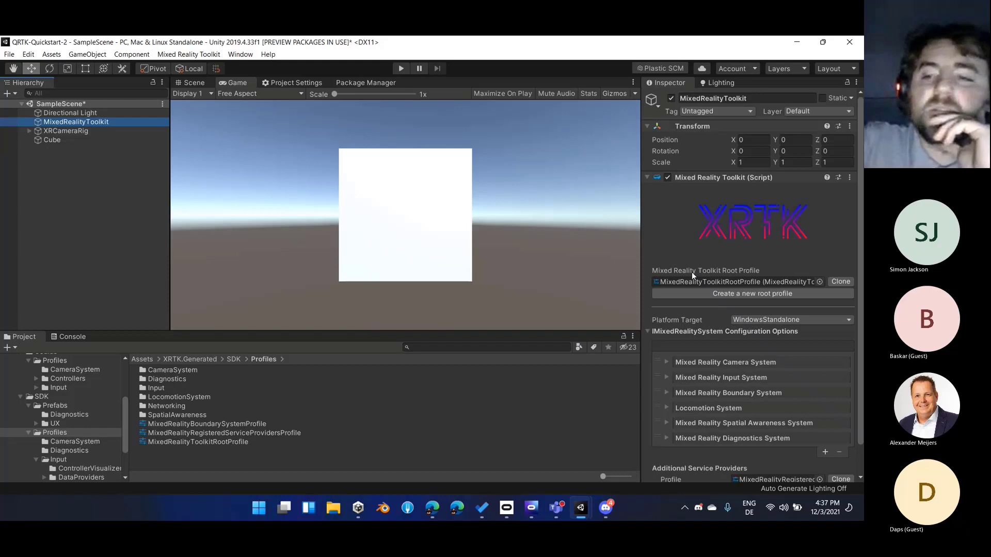
left_click(731, 362)
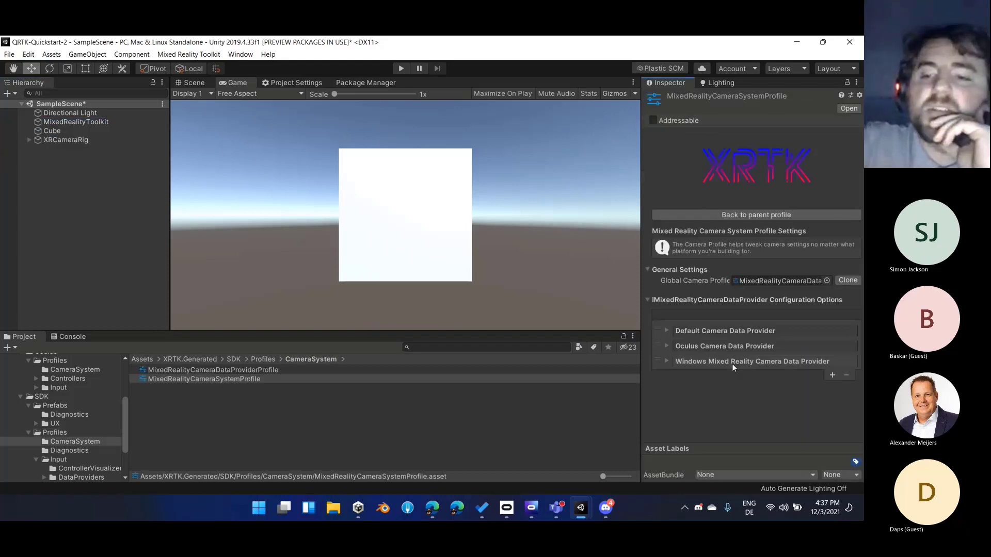
double_click(708, 278)
left_click(753, 281)
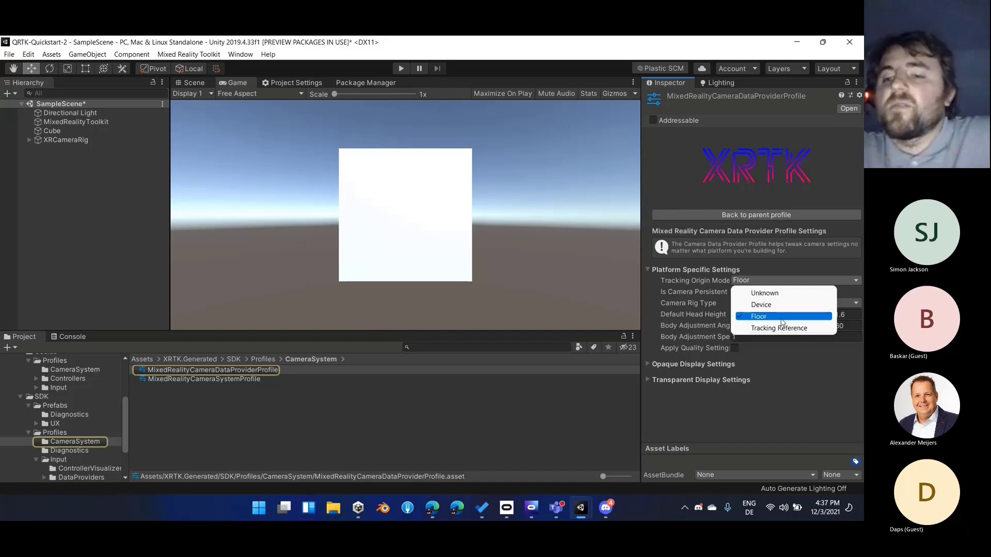
left_click(783, 316)
left_click(722, 214)
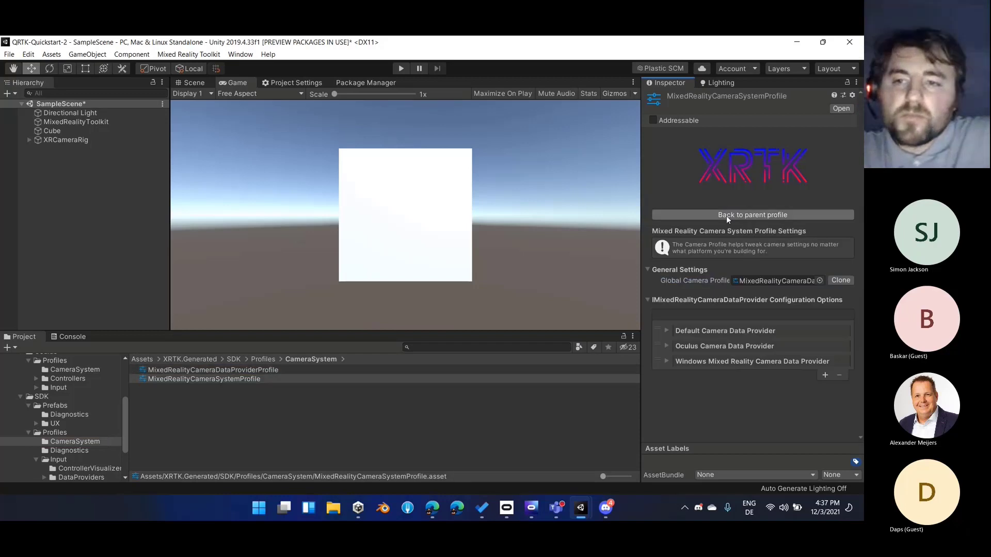
left_click(726, 216)
Move Cube below XRCameraRig in the scene hierarchy and review its components
left_click(128, 138)
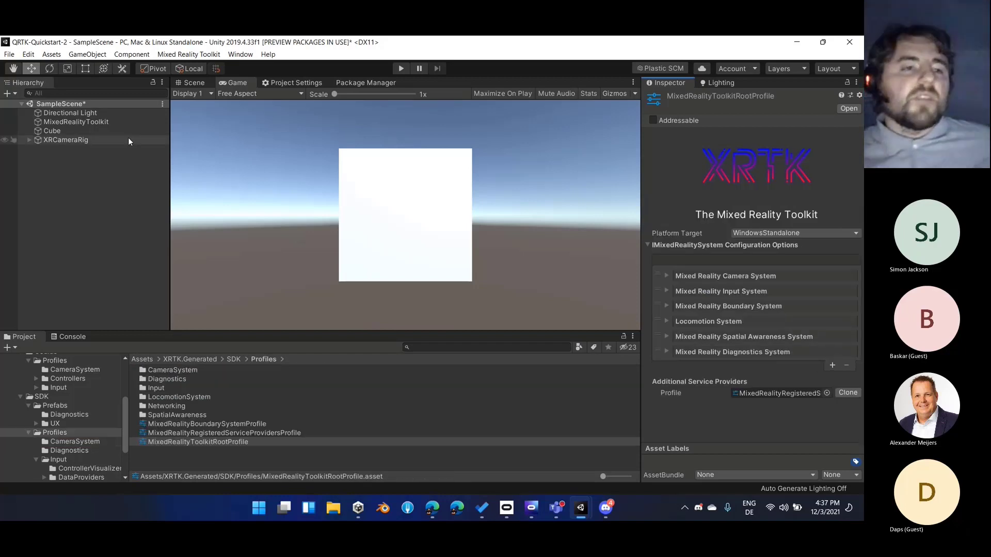
left_click(121, 131)
left_click_drag(118, 130, 110, 184)
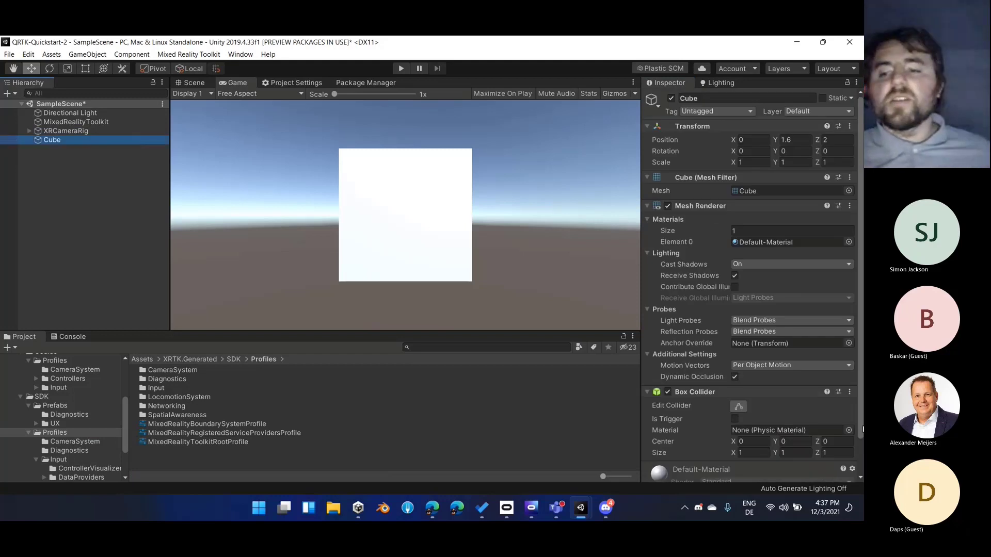
left_click(843, 407)
left_click(843, 406)
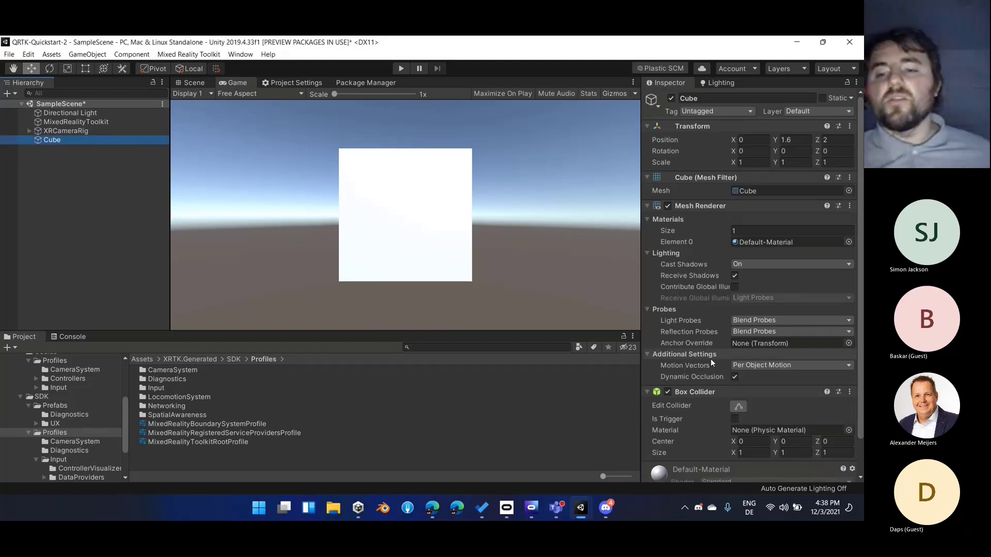
scroll(710, 358, "down", 2)
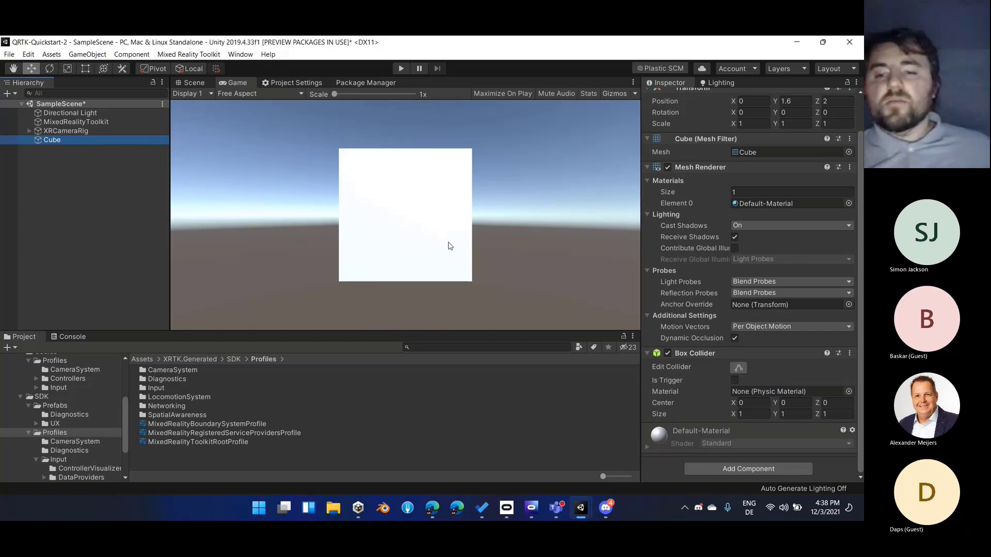
Create an empty object at the scene root and name it SpinningCube
left_click(57, 164)
right_click(70, 154)
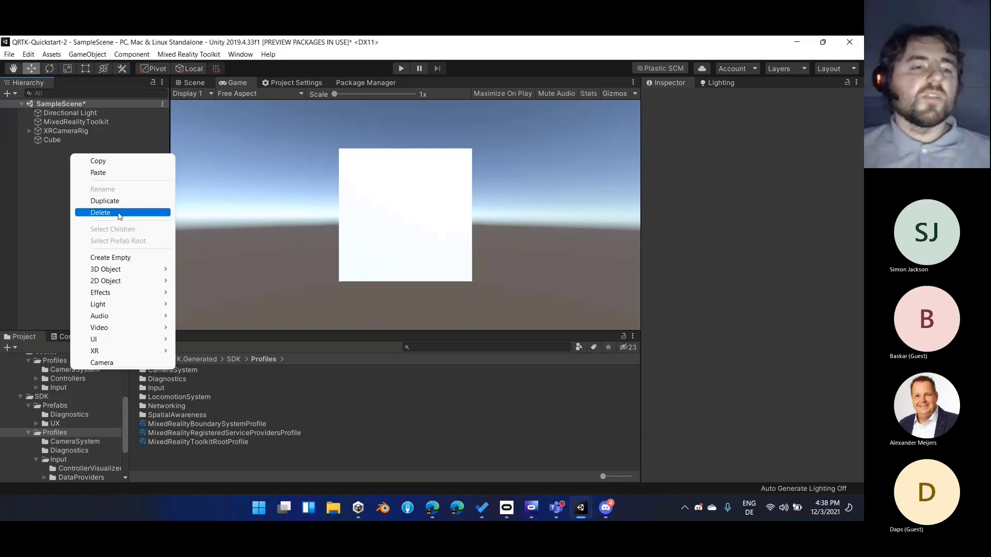
left_click(51, 153)
right_click(67, 157)
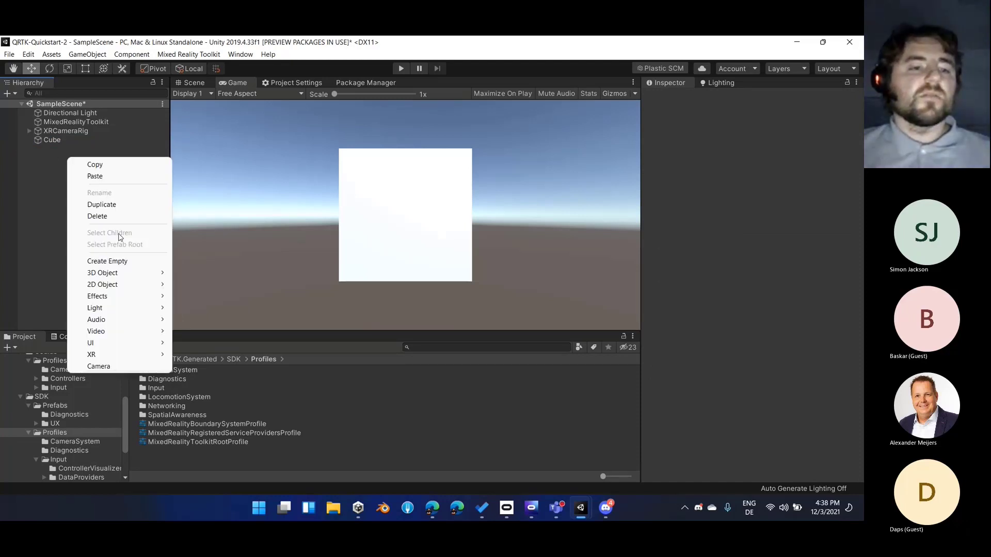
left_click(133, 261)
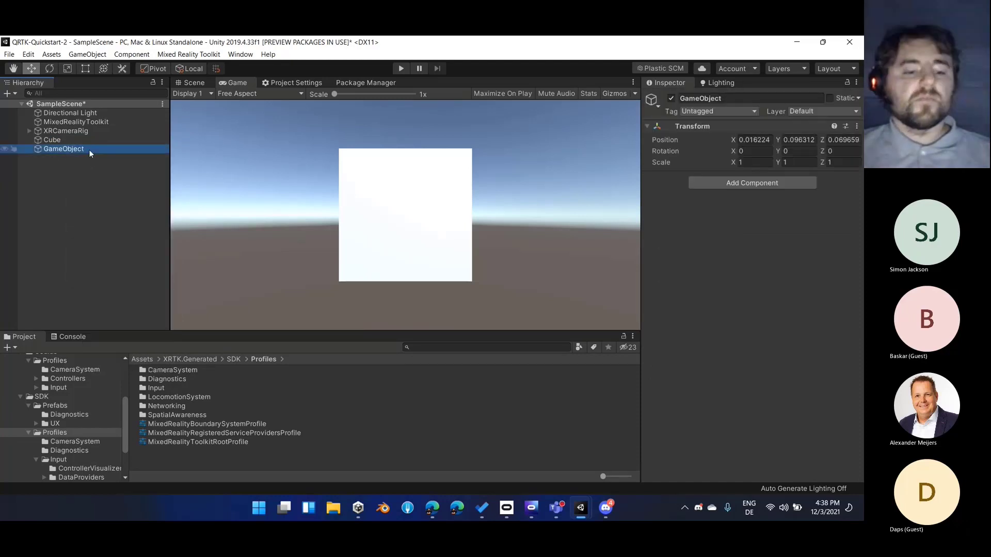
type("Spi")
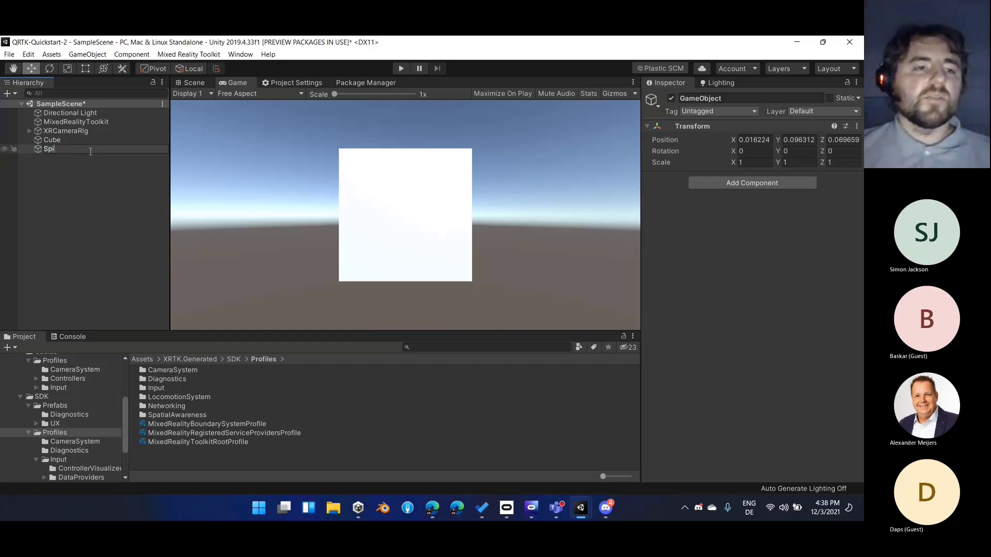
type("nningCube")
key("Return")
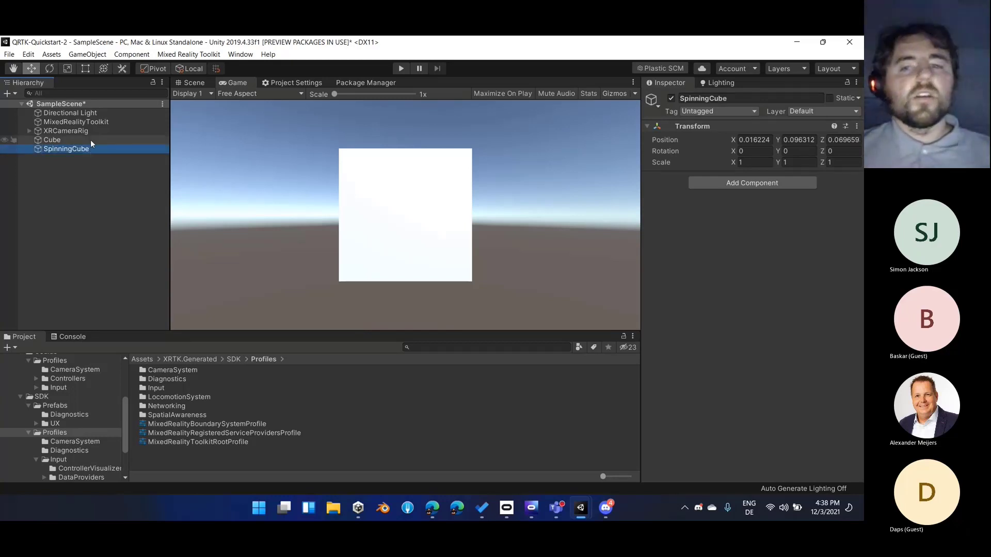
Reset the SpinningCube object's transform and make Cube its child
right_click(691, 126)
left_click(707, 130)
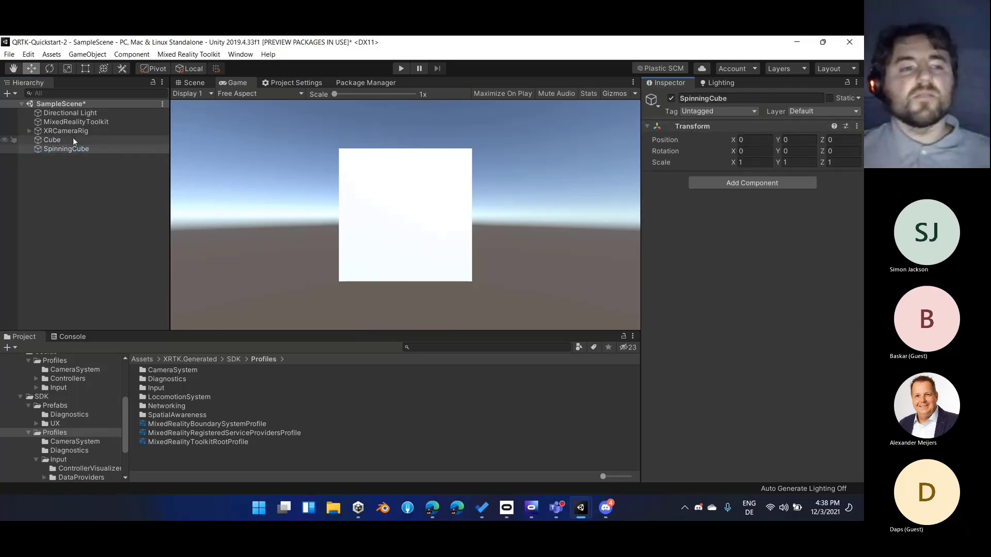
left_click_drag(73, 137, 66, 149)
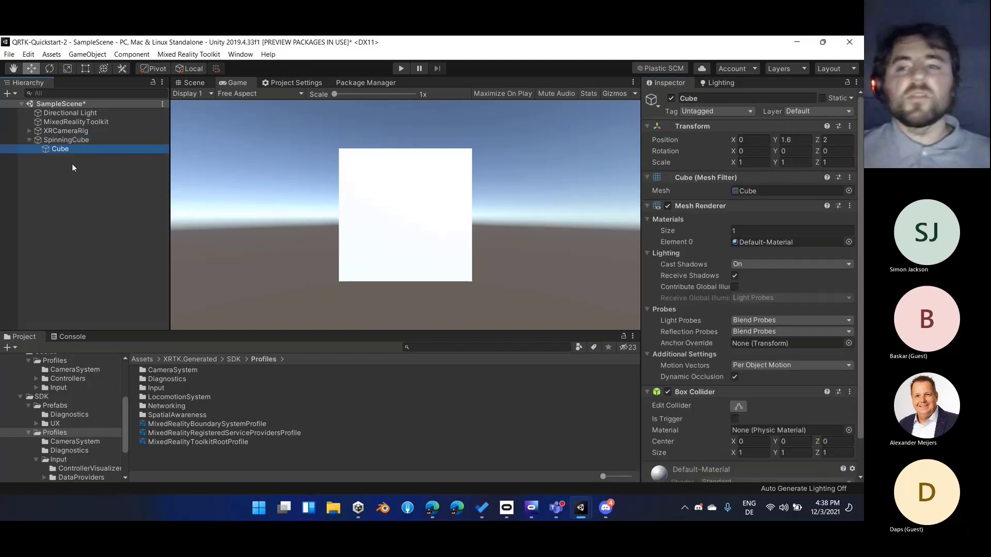
Set the child Cube's Y and Z positions to 0
left_click(806, 140)
key("BackSpace")
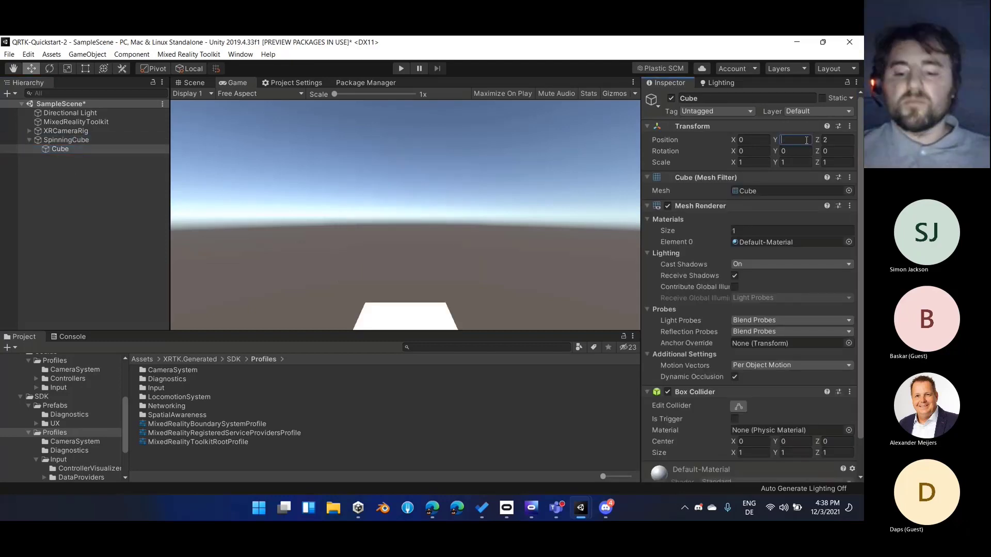
key("Tab")
type("0")
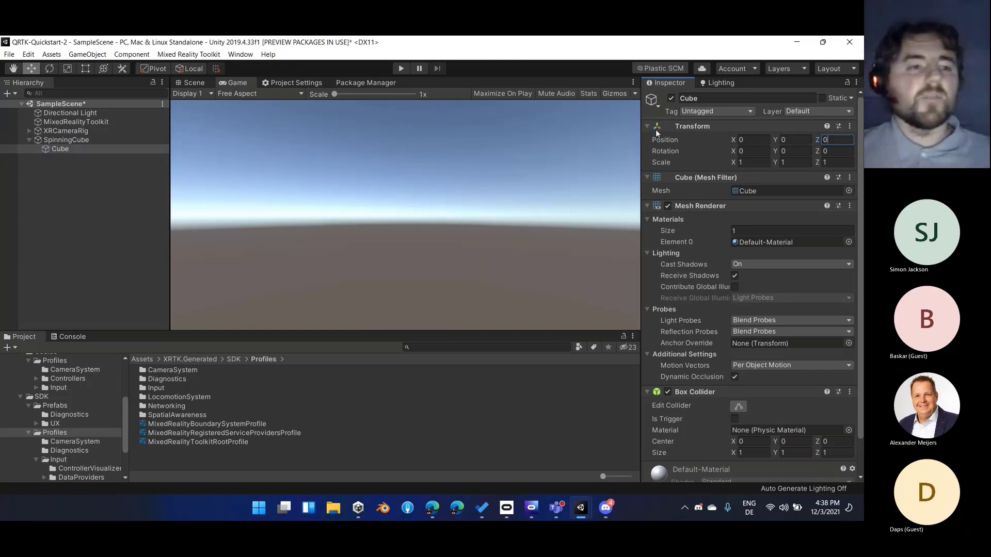
Set the SpinningCube object's Y position to 1.6 and Z position to 2
left_click(95, 140)
left_click(805, 139)
type("1.6")
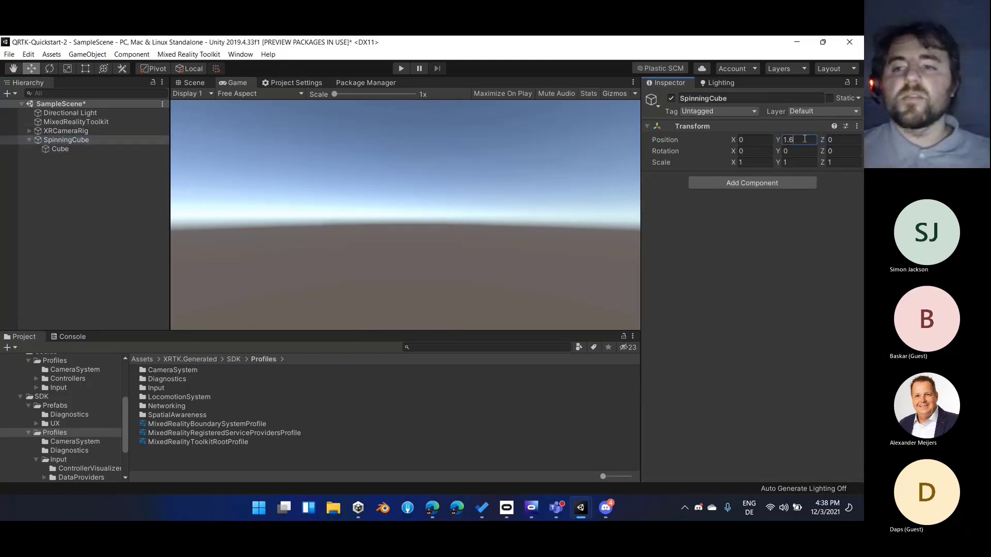
key("Return")
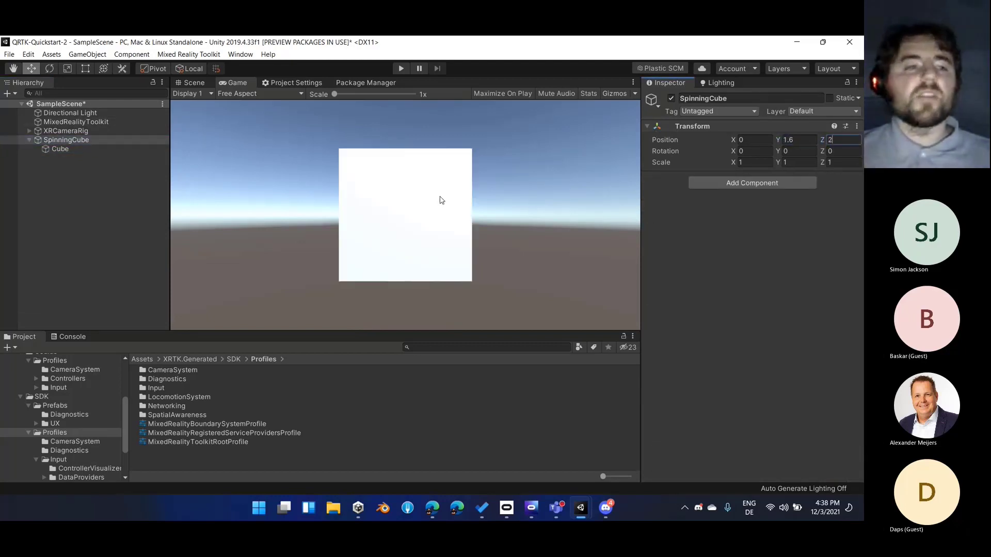
Copy the child Cube's Box Collider and paste it as a new component on SpinningCube
left_click(55, 159)
left_click(60, 149)
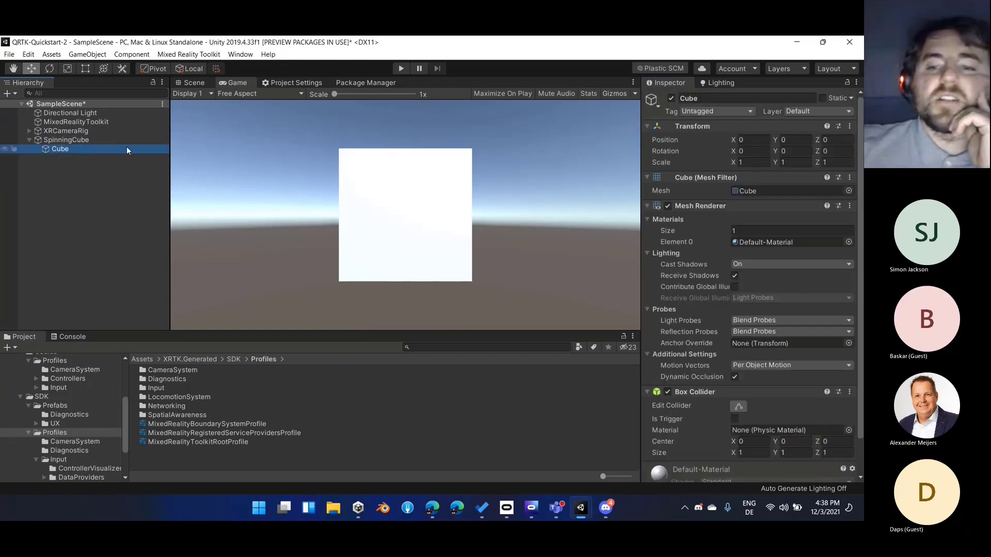
right_click(712, 390)
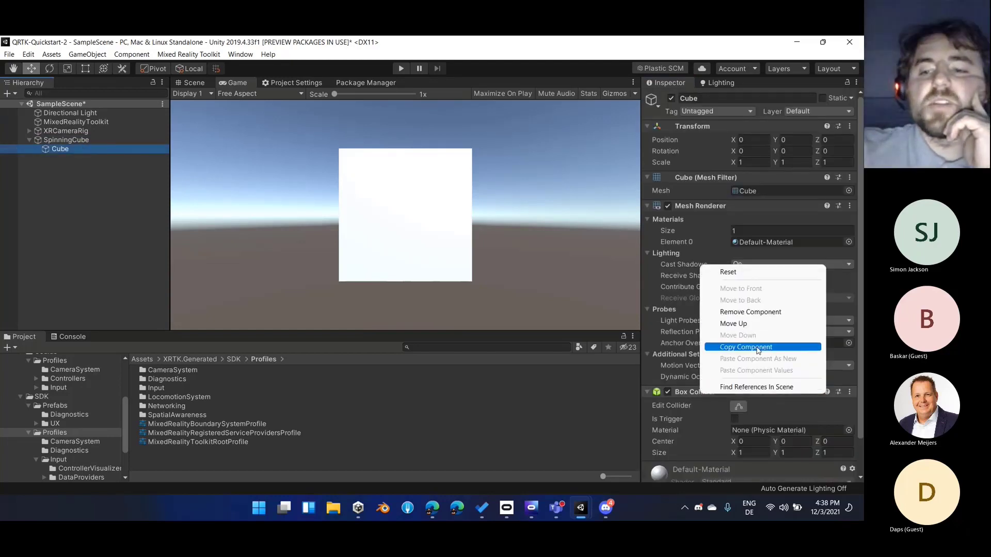
left_click(746, 347)
left_click(131, 142)
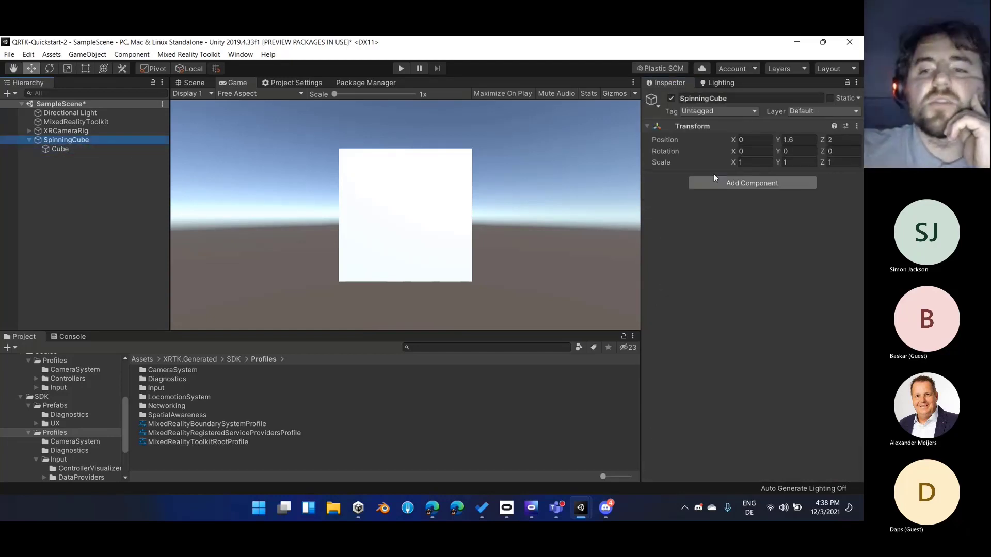
right_click(694, 126)
left_click(751, 183)
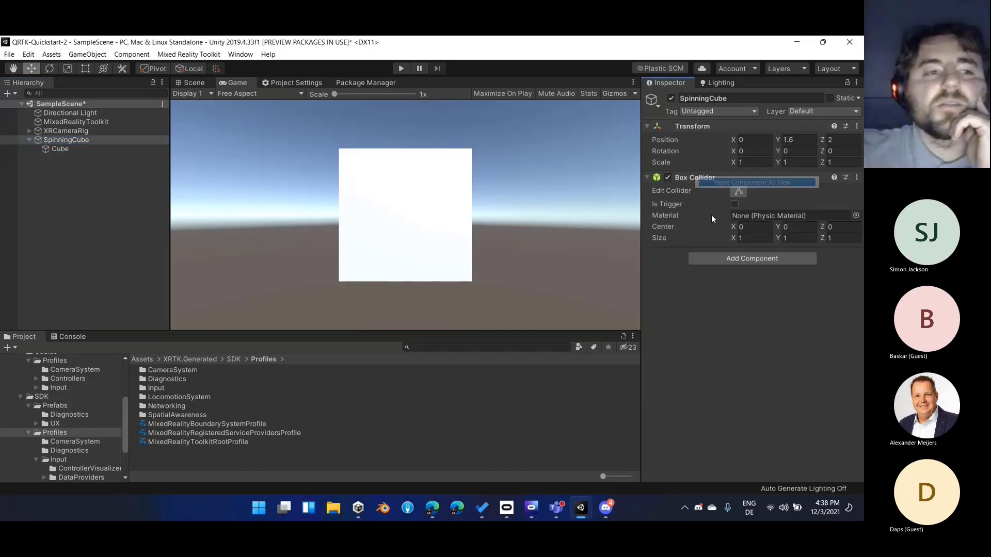
Remove the Box Collider component from the child Cube
left_click(59, 149)
right_click(687, 392)
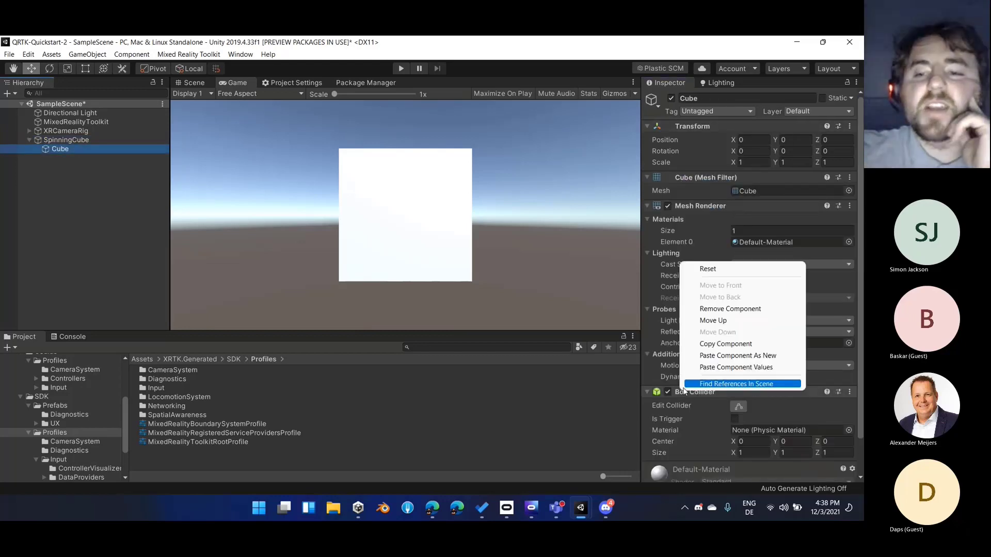
left_click(708, 309)
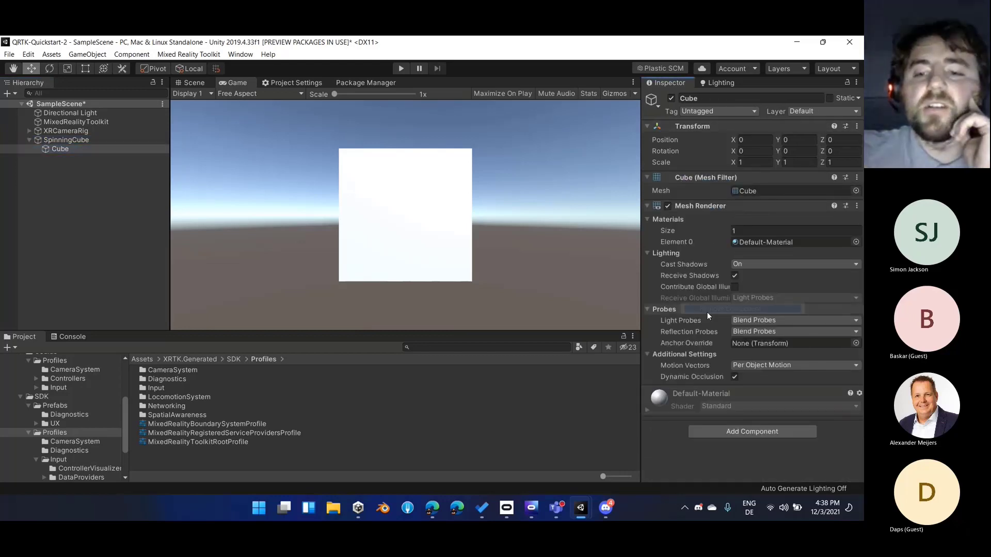
Frame SpinningCube in the Scene view and compare its components with those of the child Cube
left_click(101, 139)
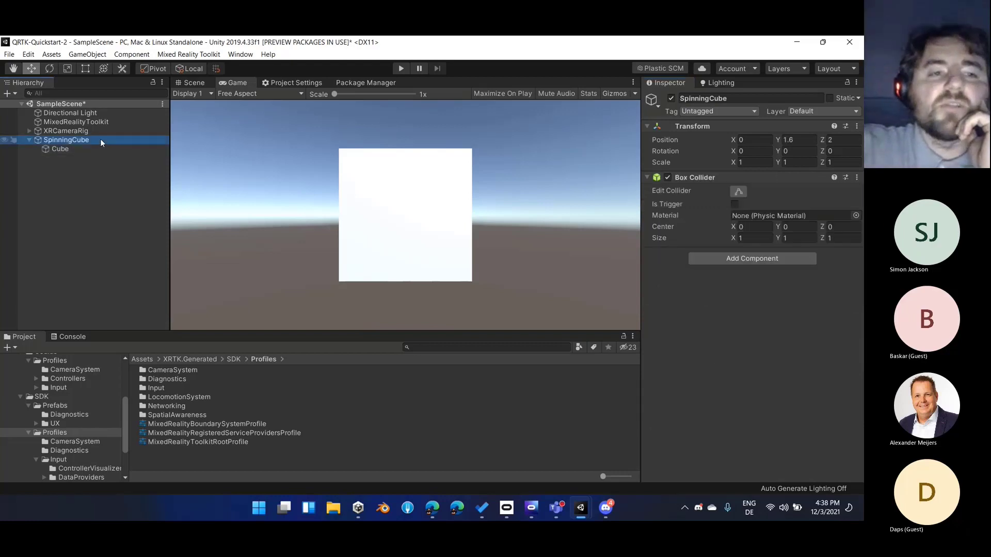
left_click(203, 84)
double_click(149, 140)
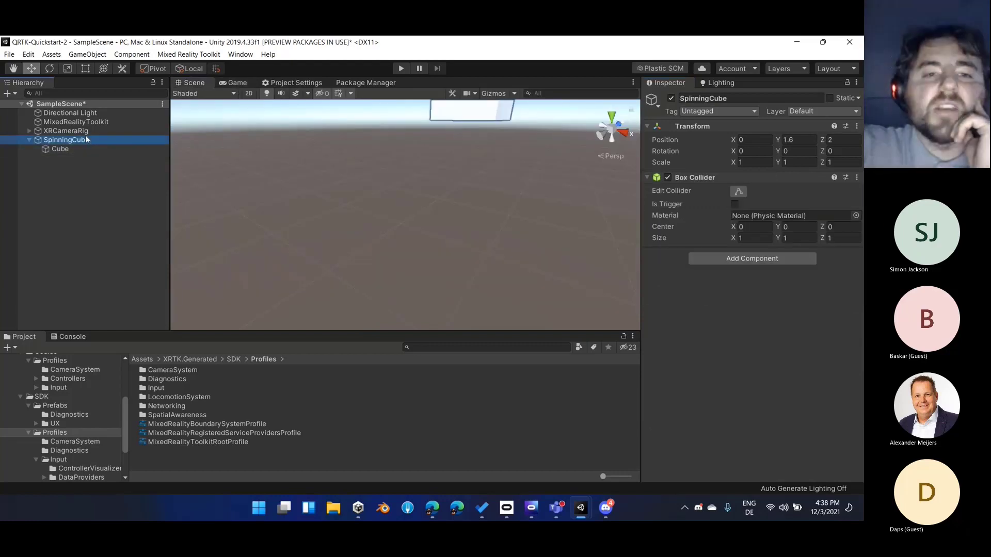
left_click(115, 150)
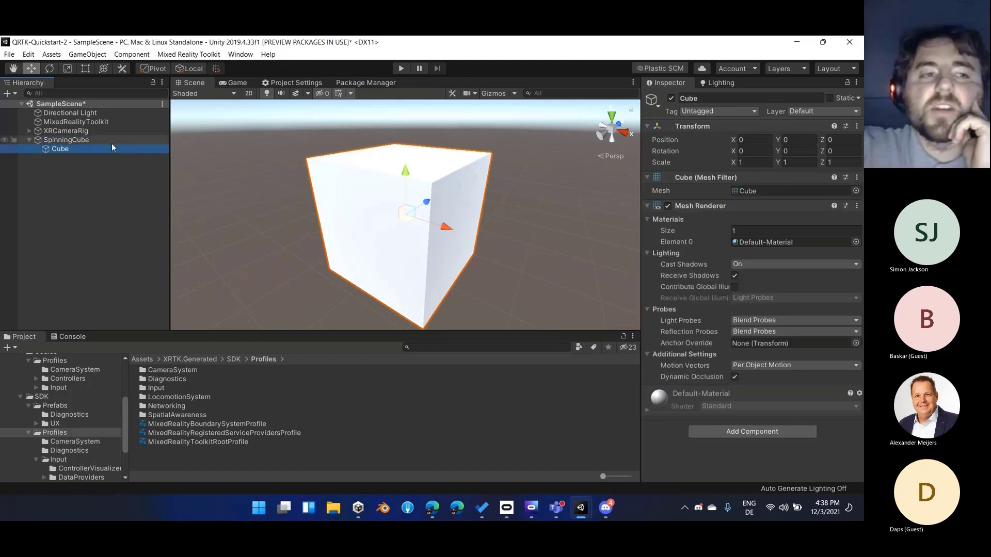
left_click(111, 137)
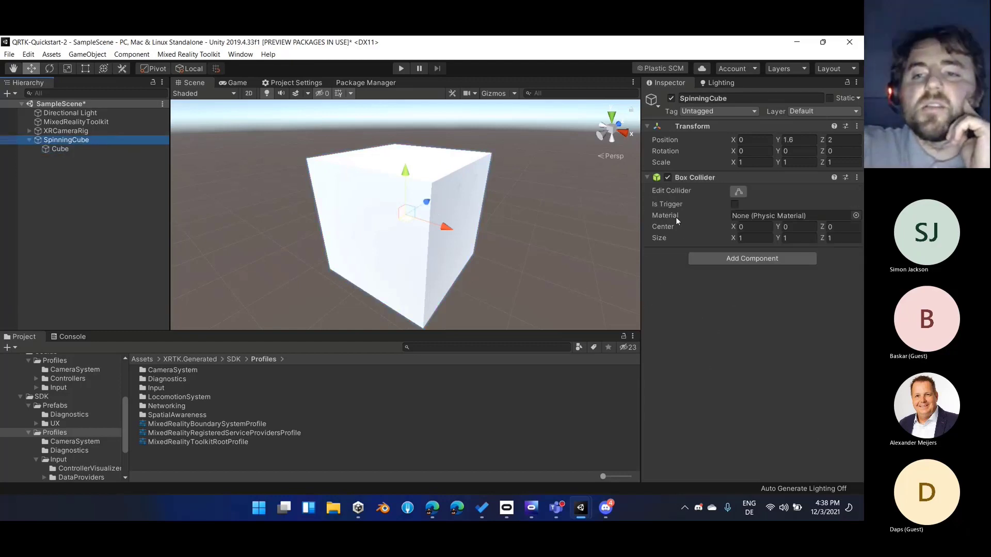
Toggle collider editing on SpinningCube to examine the Box Collider's bounds around the child Cube
left_click(748, 193)
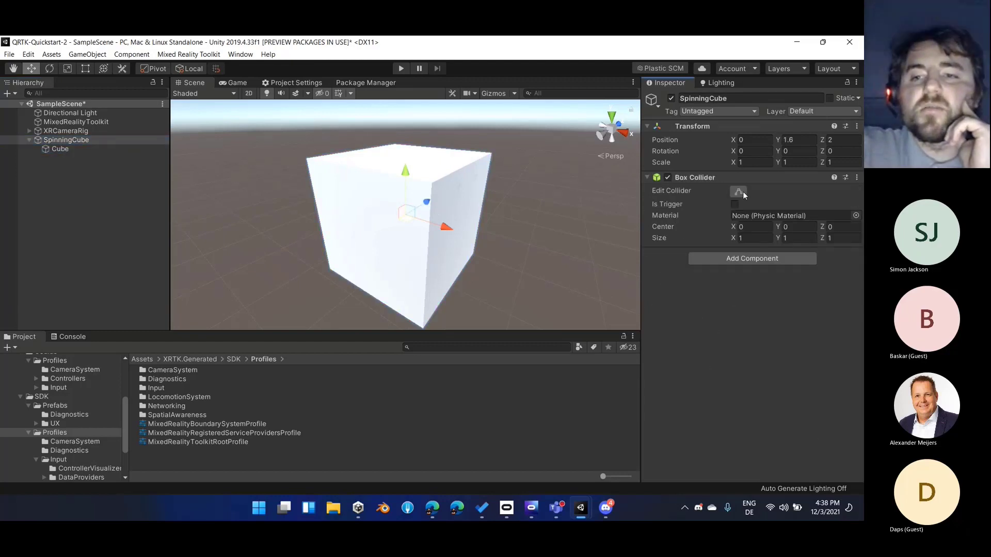
left_click(742, 191)
left_click(741, 193)
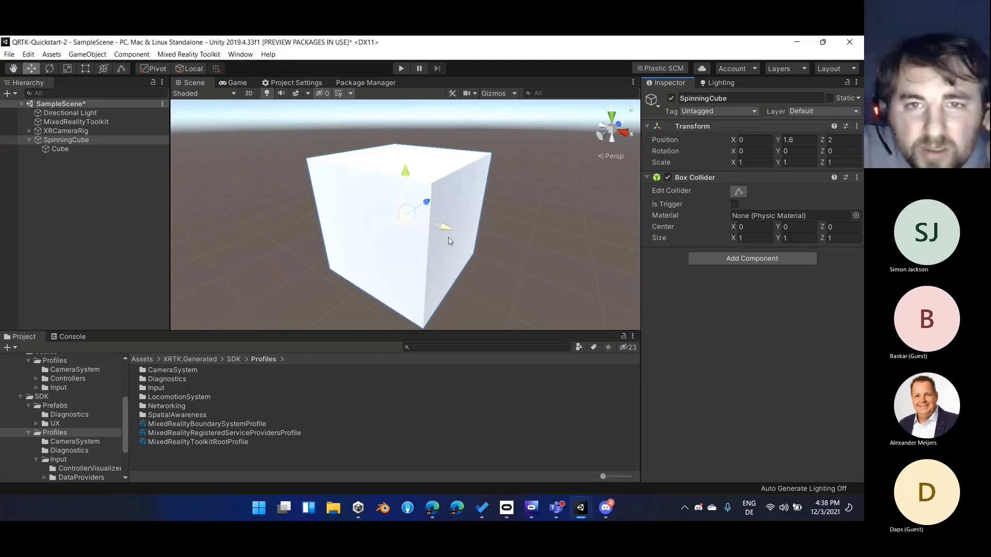
left_click(743, 193)
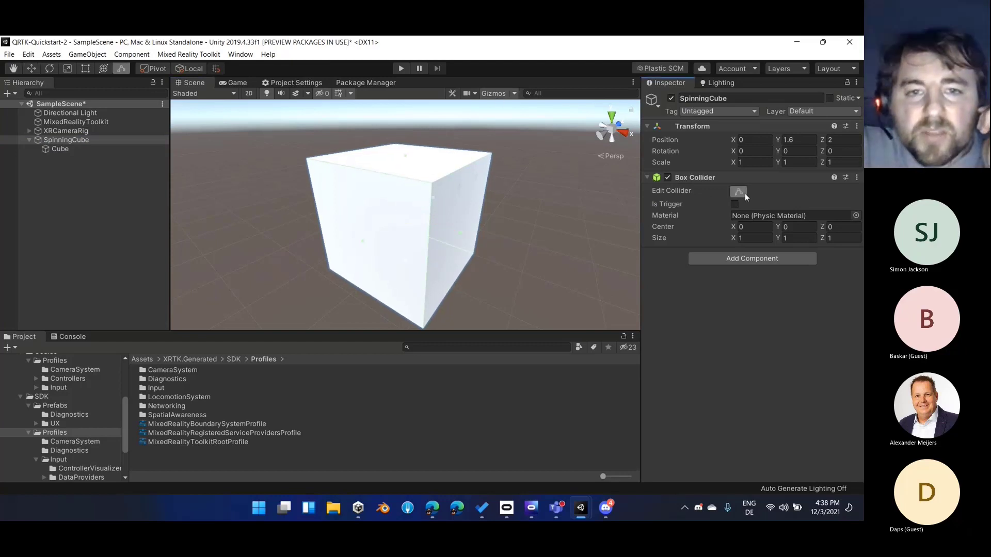
left_click(743, 193)
left_click(738, 192)
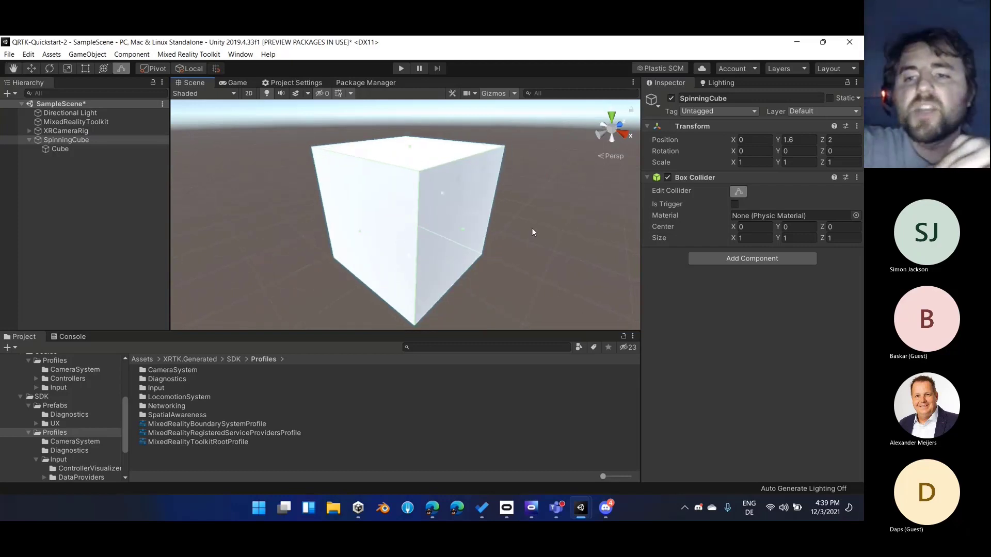
left_click(745, 193)
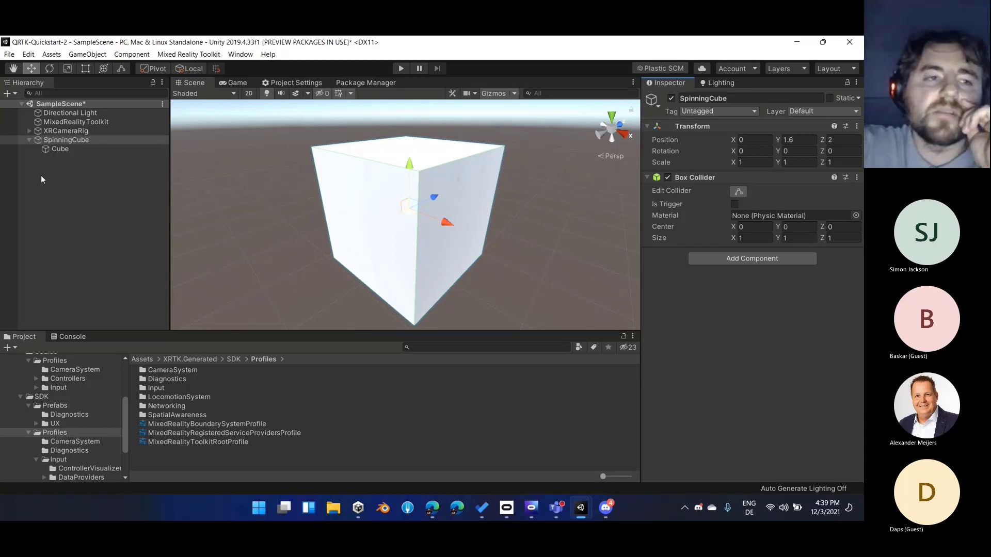
left_click(71, 153)
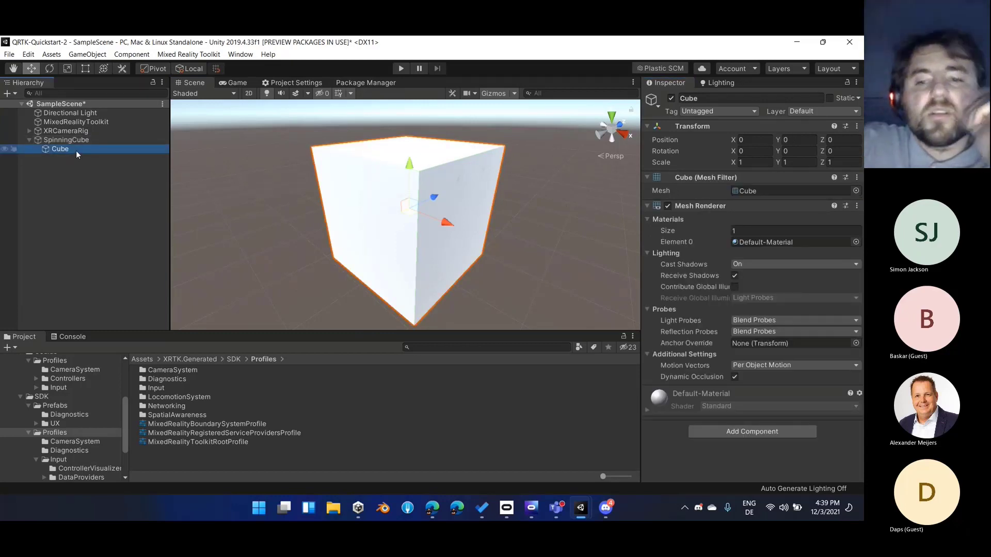
left_click(82, 140)
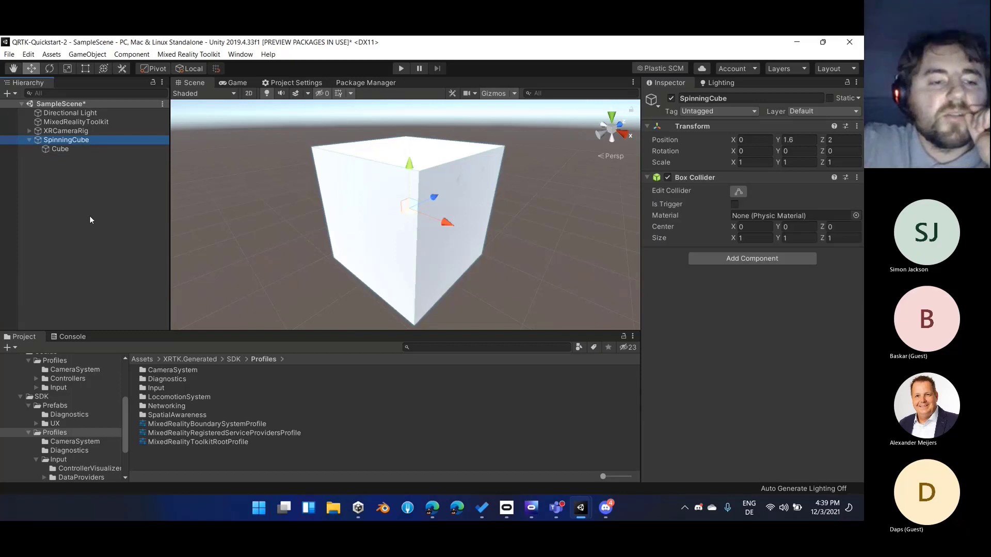
Create a C# script named SpinningCube in the project's root Assets folder
scroll(107, 420, "up", 3)
left_click(13, 438)
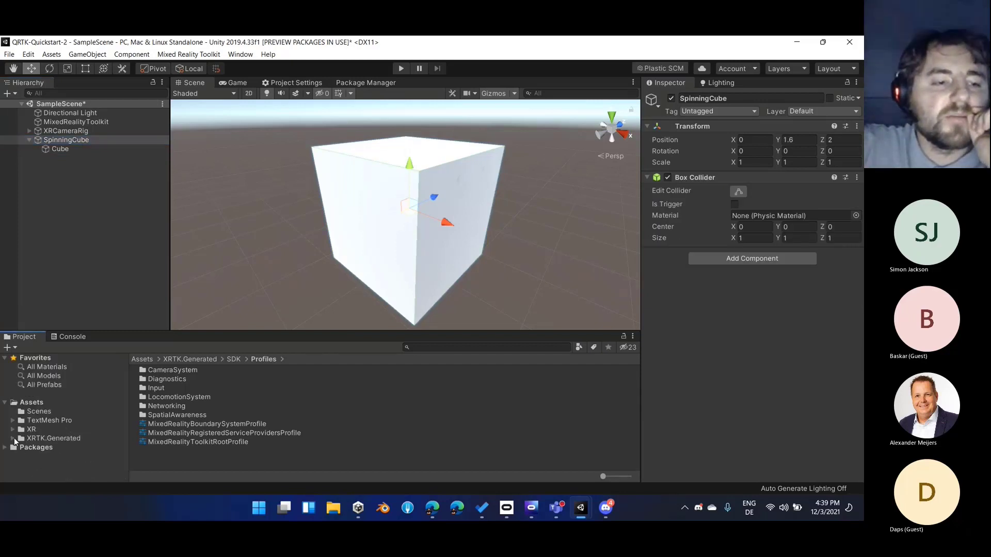
left_click(29, 405)
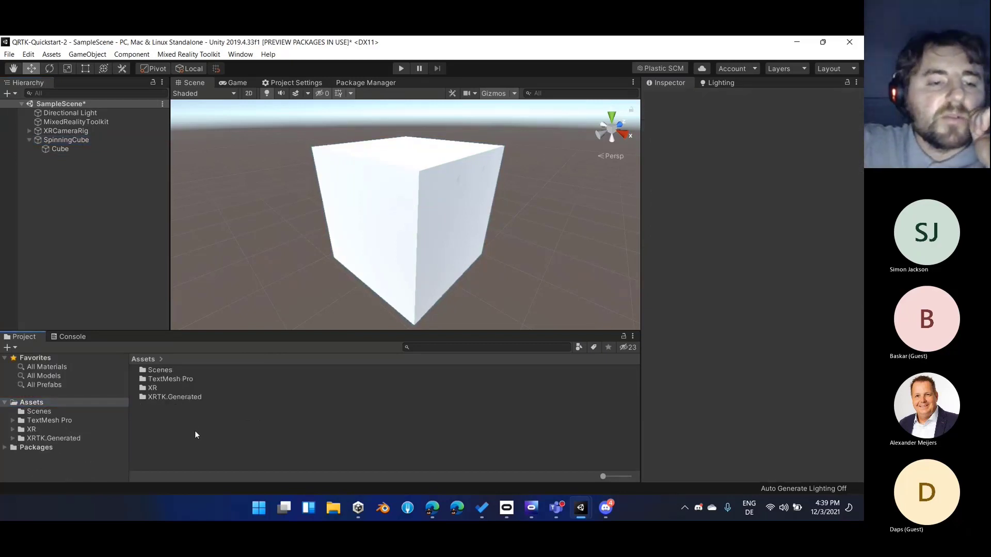
right_click(196, 428)
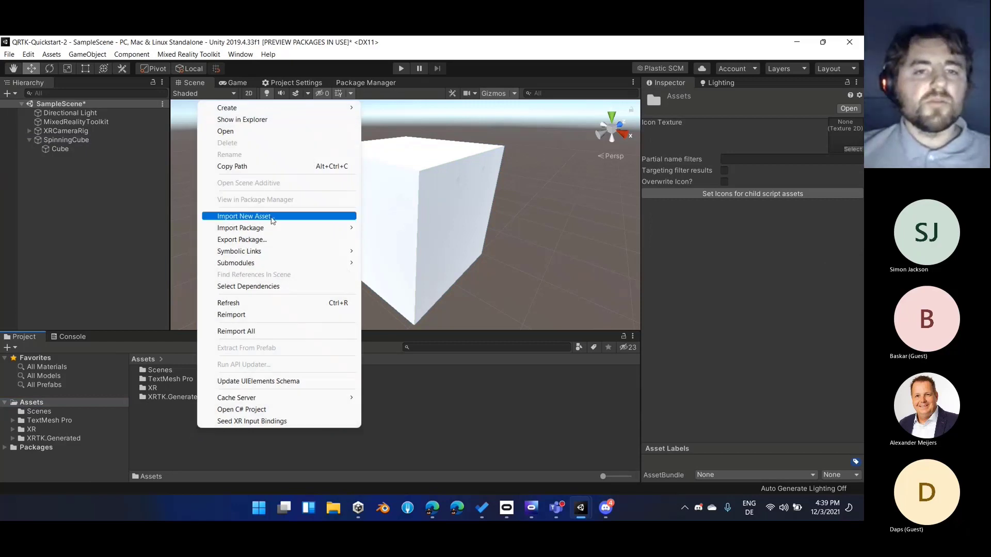
mouse_move(309, 108)
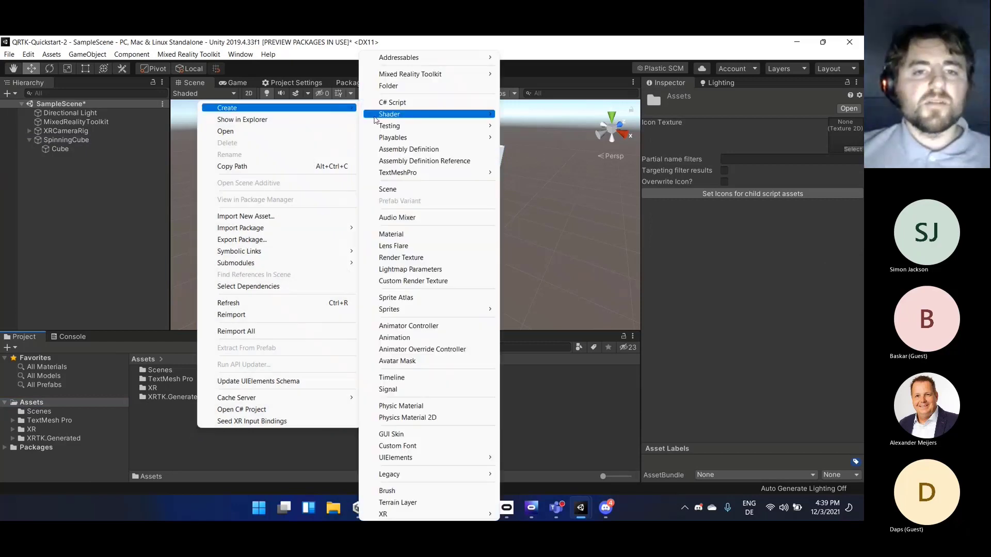
left_click(403, 103)
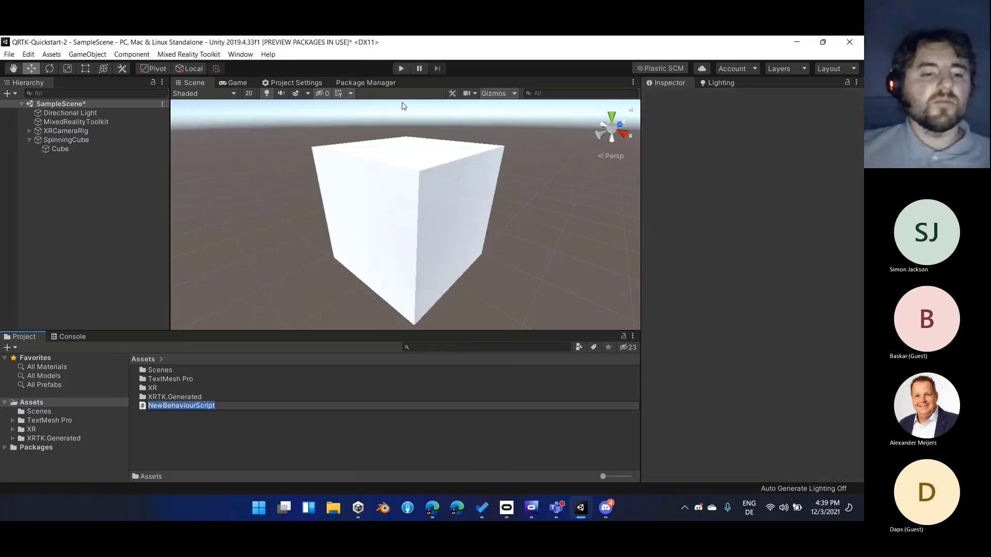
type("Spinninng")
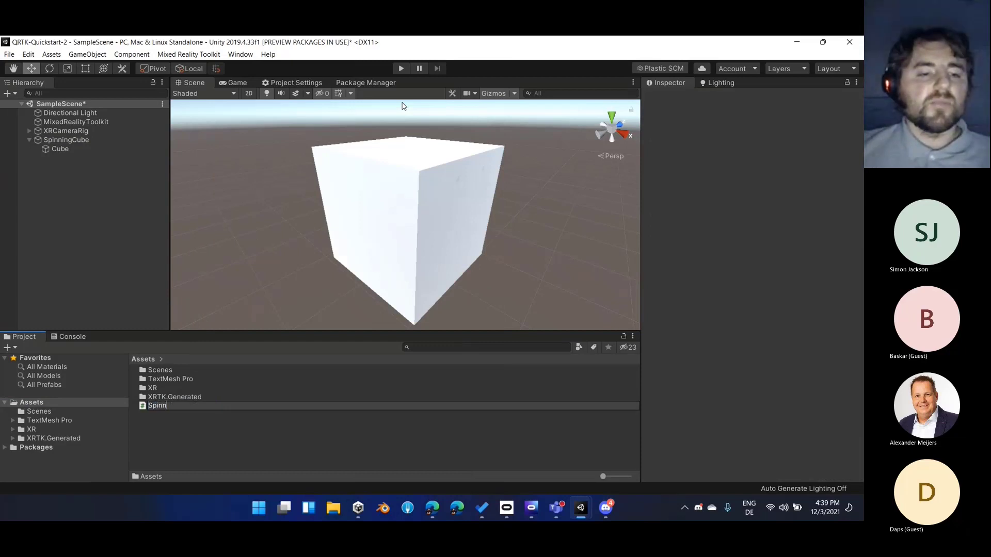
key("BackSpace")
key("BackSpace")
key("BackSpace")
type("ng")
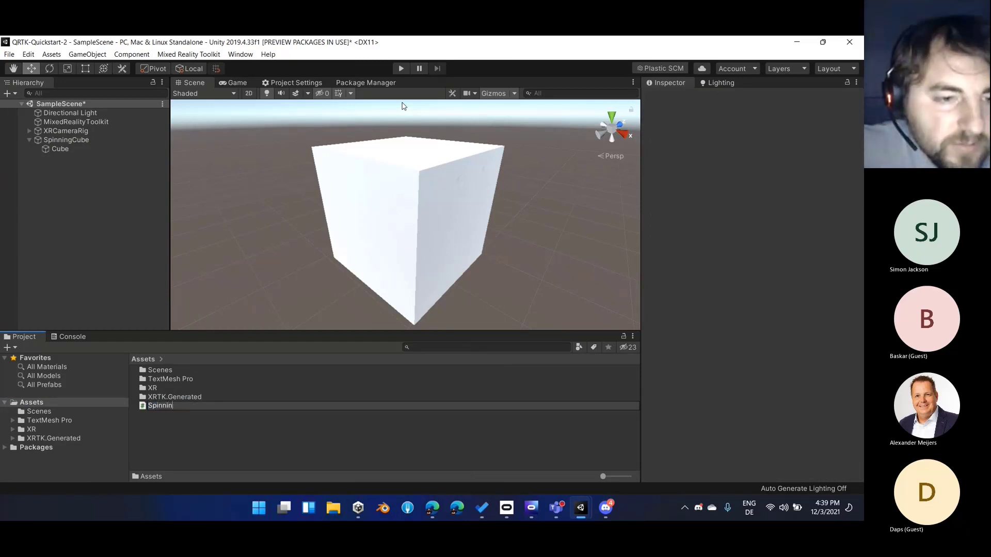
type("Cube")
key("Return")
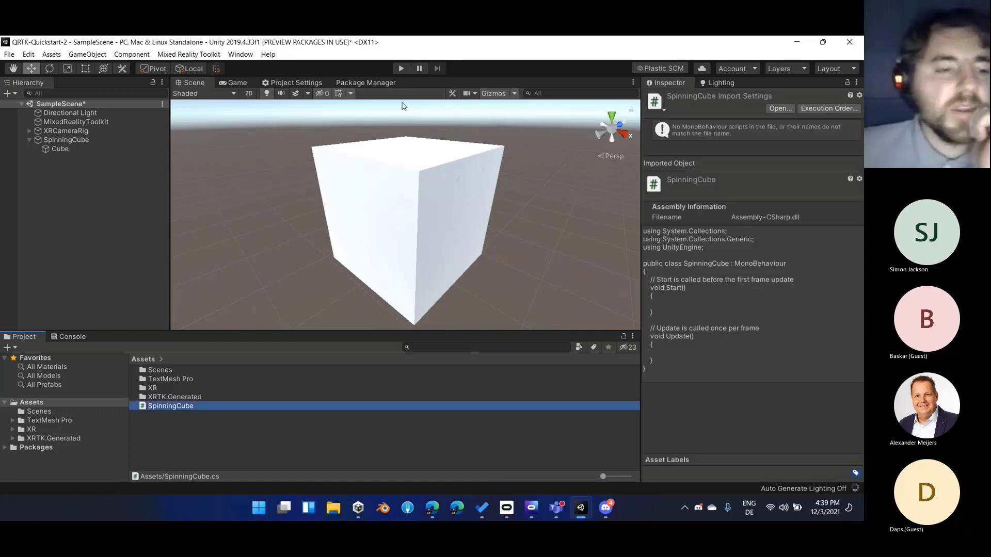
Attach the SpinningCube script to the SpinningCube object and save the scene
left_click(67, 182)
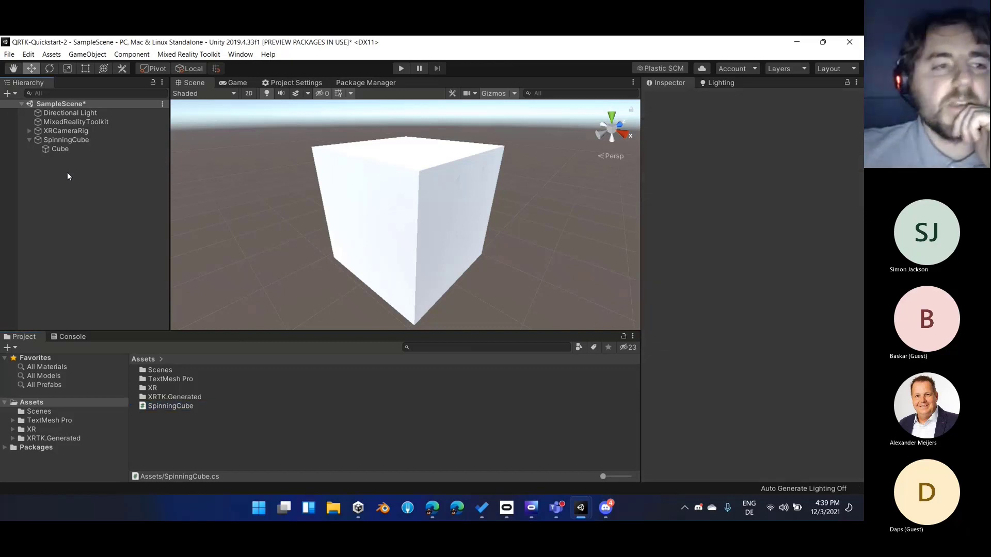
left_click(66, 141)
left_click_drag(164, 405, 744, 366)
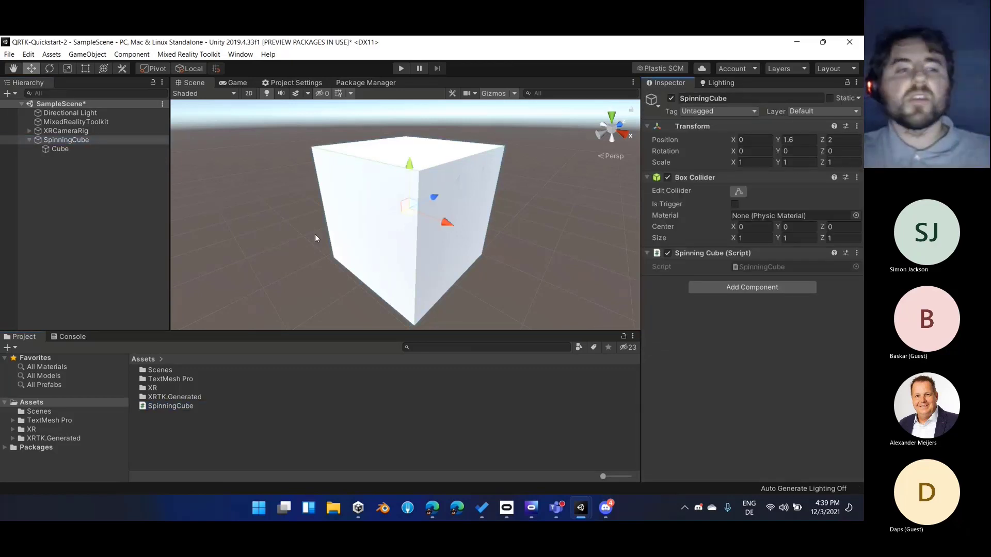
key("ctrl+s")
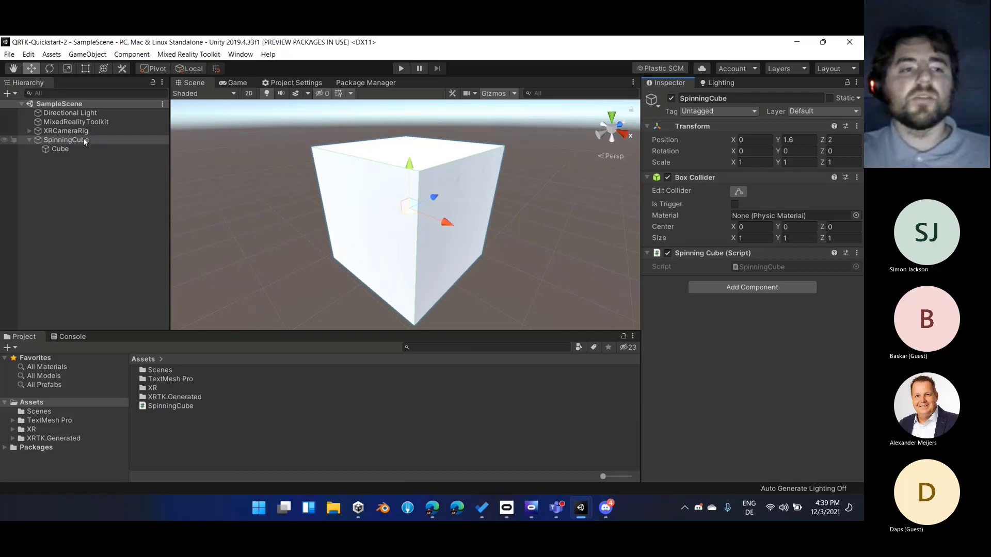
Open the SpinningCube script for editing in Visual Studio, allow its firewall access on public networks, and enlarge the code to 133%
right_click(754, 255)
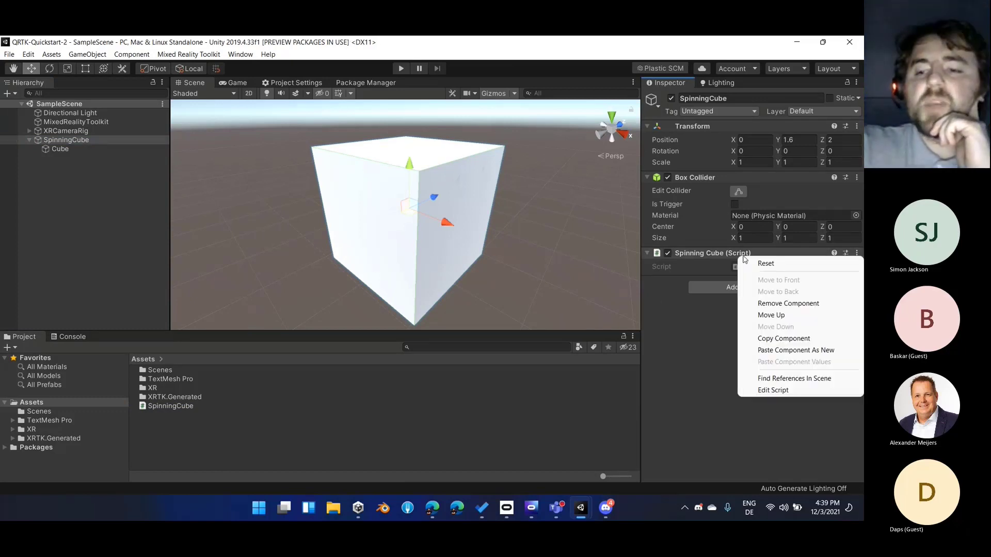
left_click(785, 392)
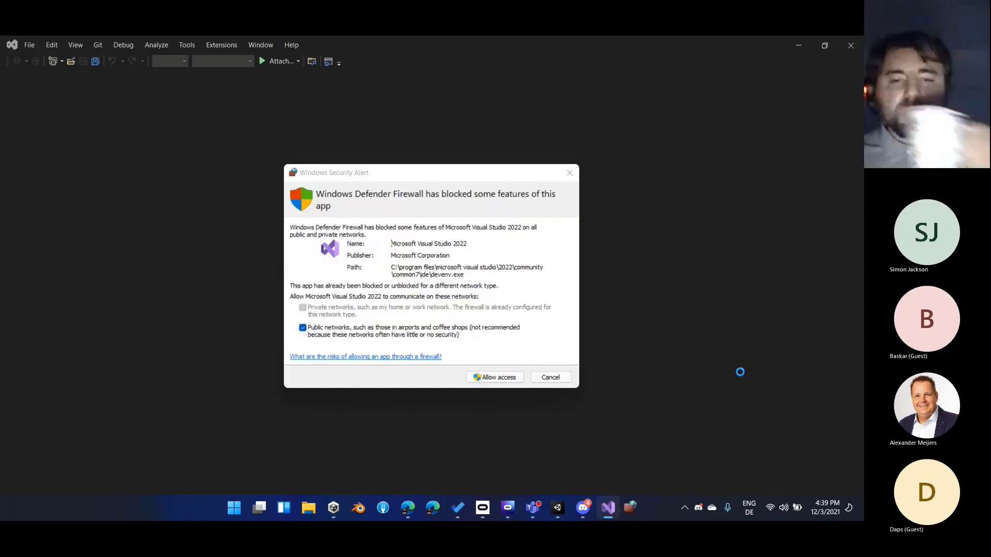
left_click(504, 377)
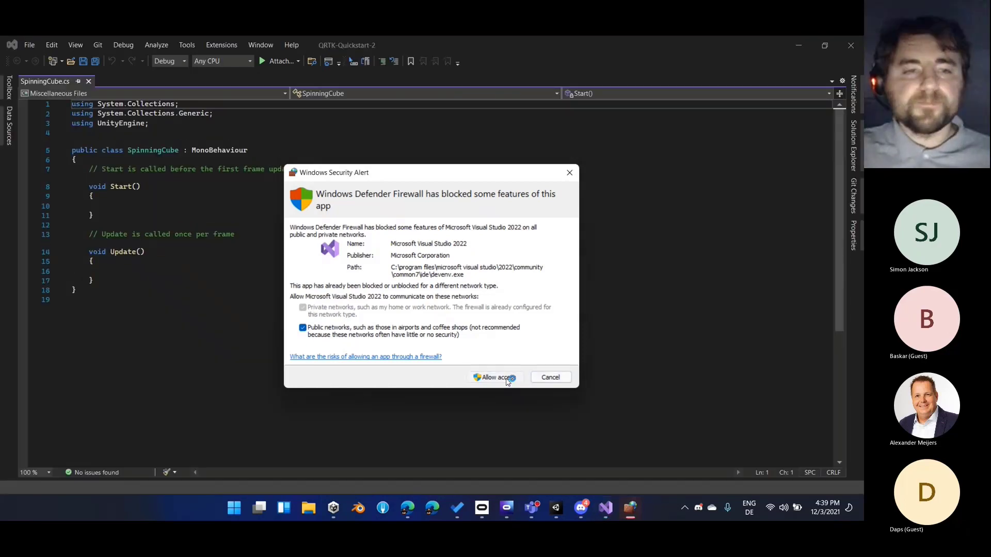
left_click(383, 177)
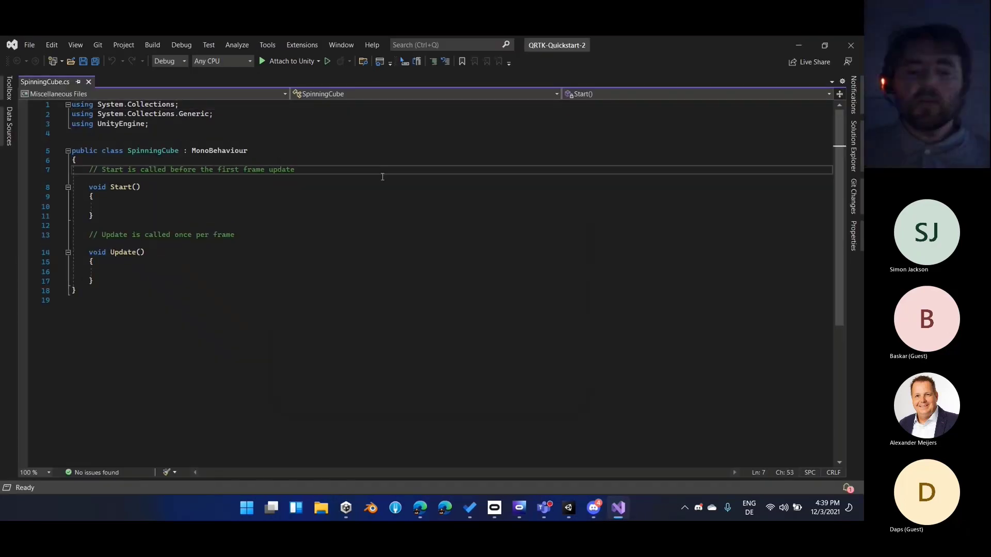
scroll(383, 195, "up", 3, "ctrl")
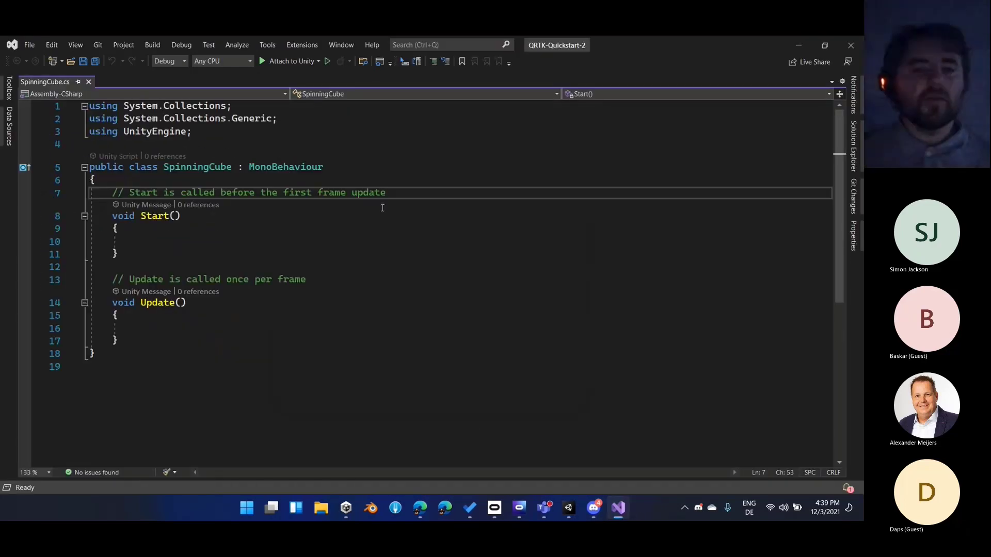
Delete the default Start and Update method stubs and their comments from the SpinningCube class
key("Home")
key("shift+Down")
key("shift+Down")
key("shift+Down")
key("shift+Down")
key("shift+Down")
key("shift+Down")
key("shift+Down")
key("shift+Down")
key("shift+Down")
key("shift+Down")
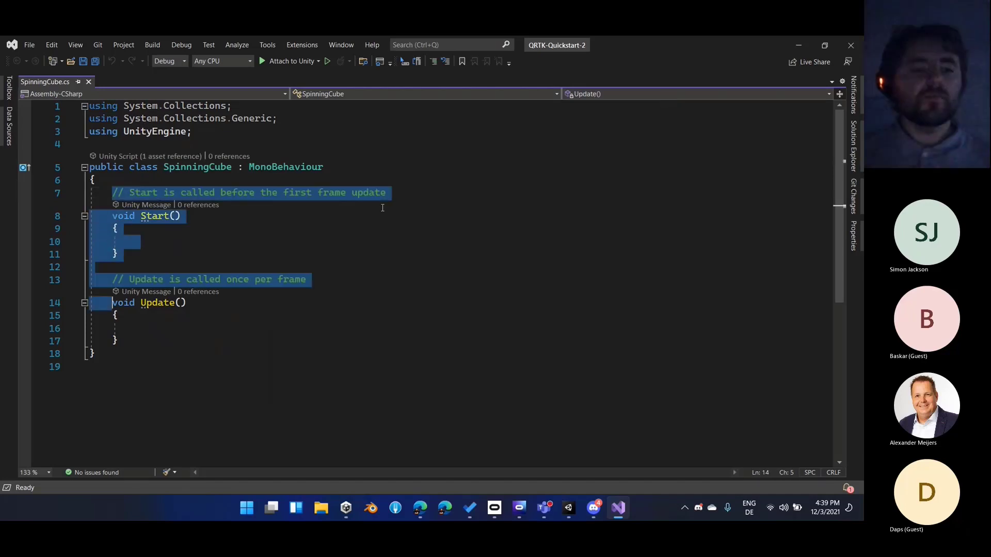
key("shift+End")
key("Delete")
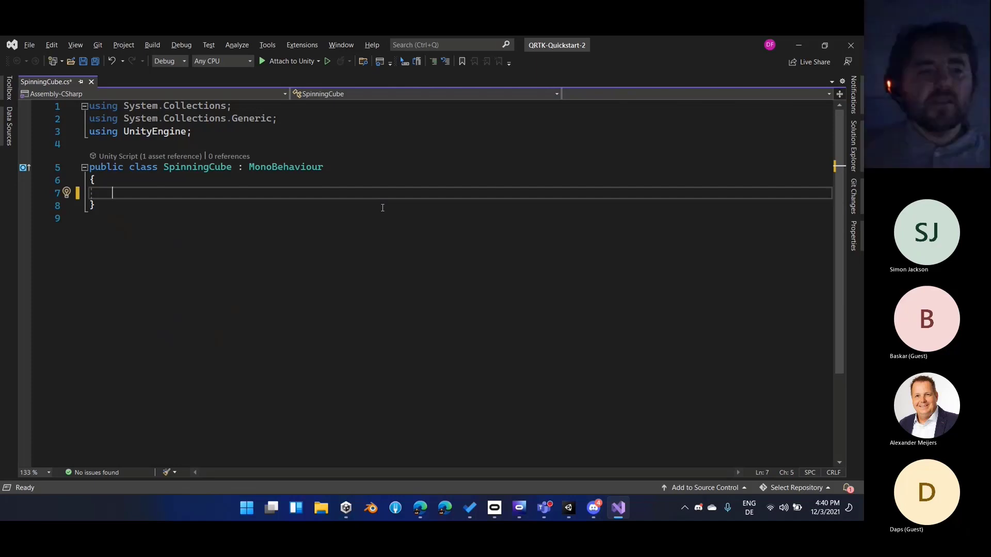
Declare a serialized private float field named speed with the default value 100f in the SpinningCube class
type("[Seri")
type("alizeFi")
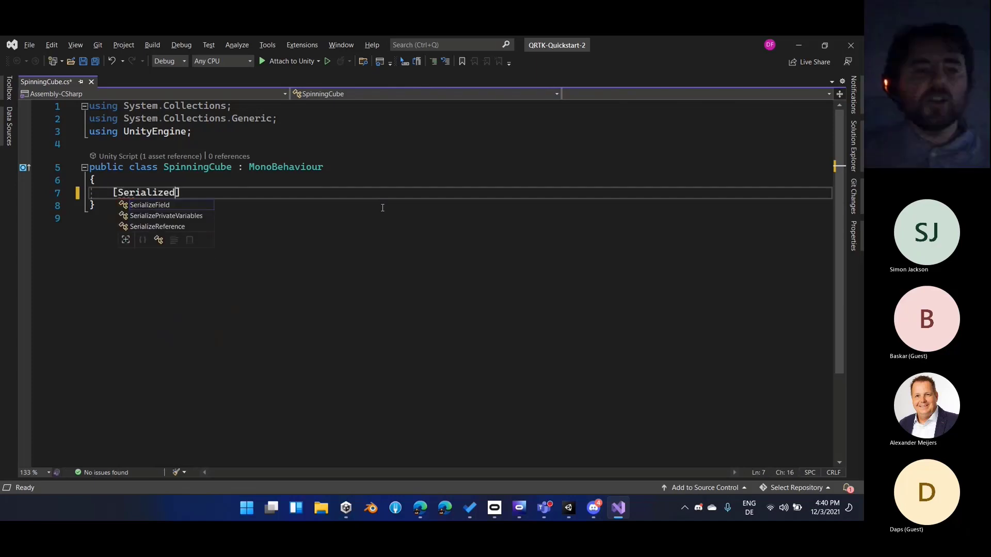
key("Return")
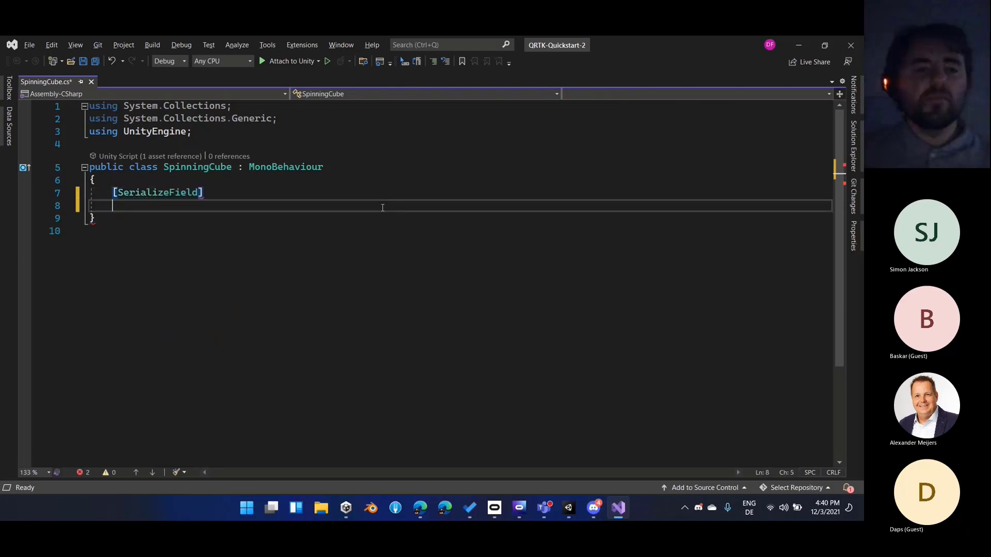
type("private float spe")
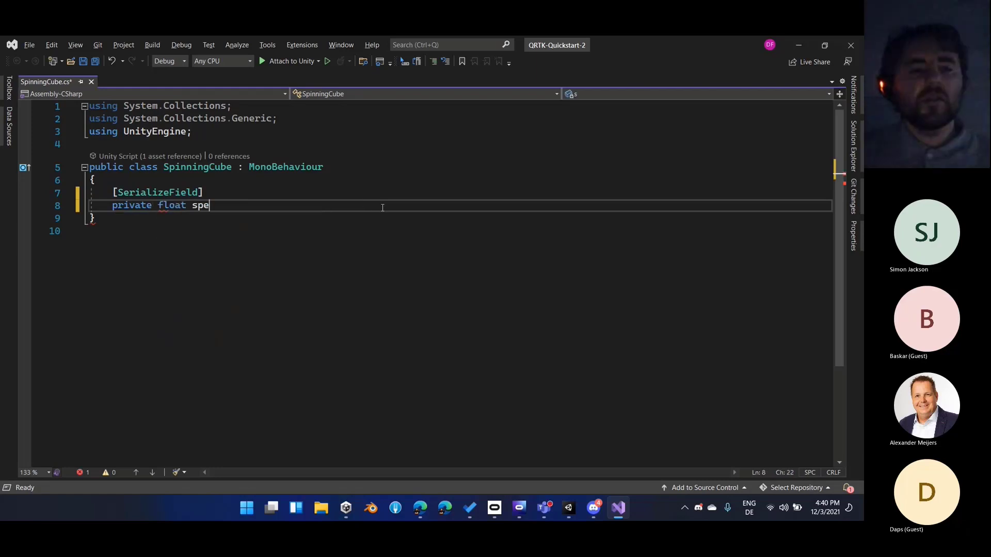
type("ed = 100f;")
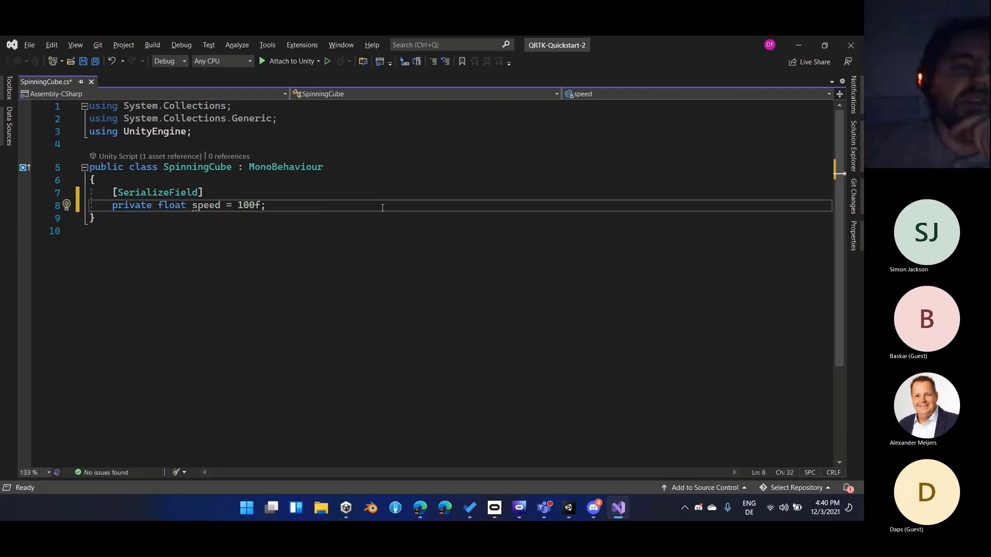
Add an empty private void Update method below the speed field
key("Return")
key("Return")
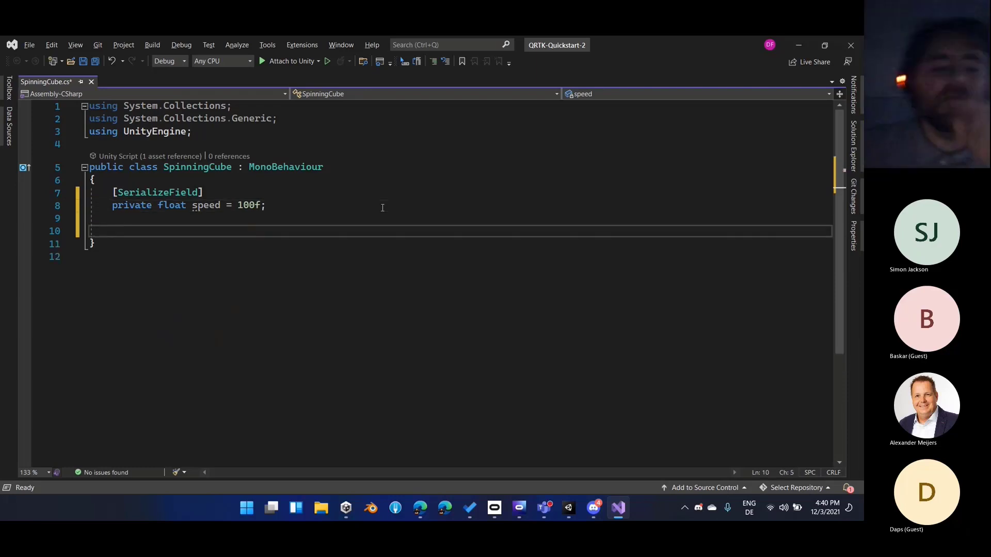
type("<9")
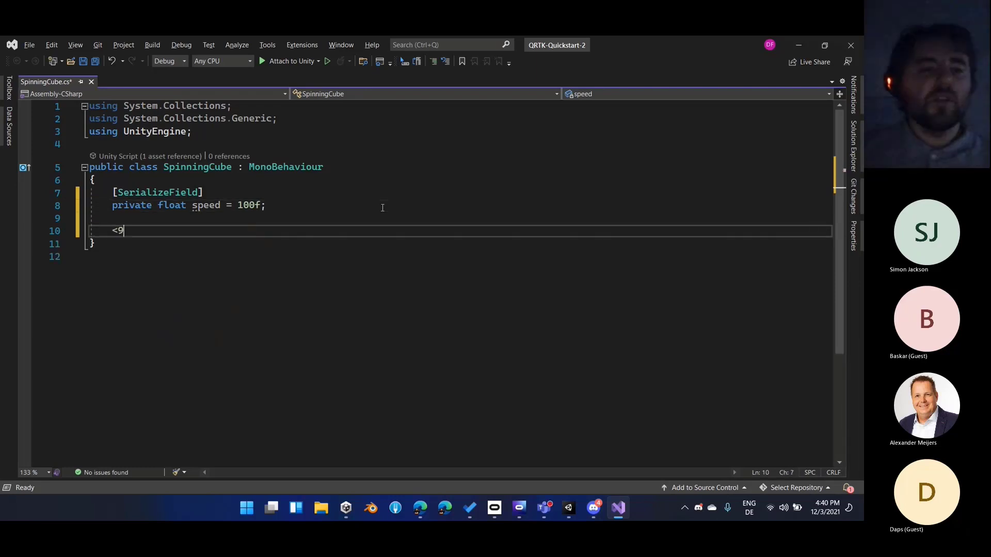
key("BackSpace")
key("BackSpace")
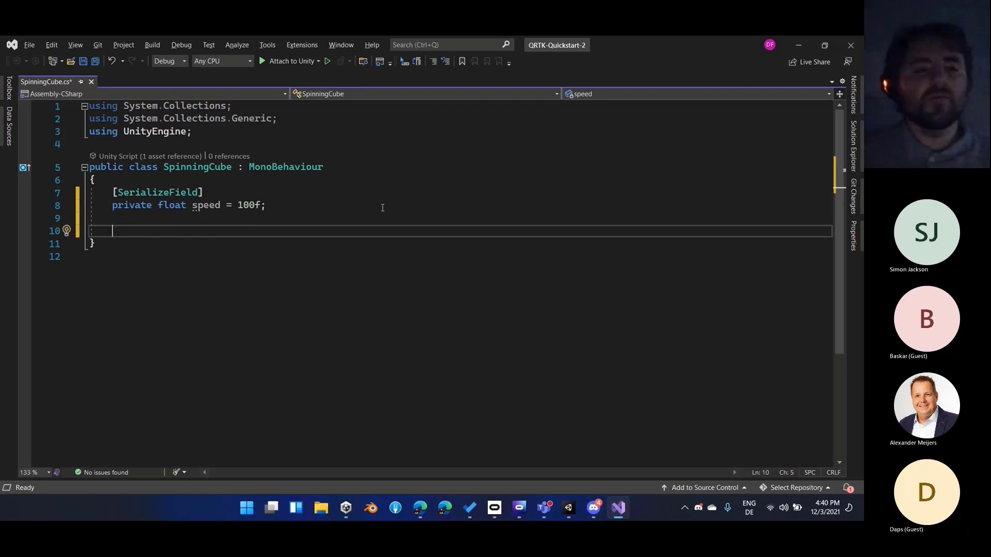
type("private void Update")
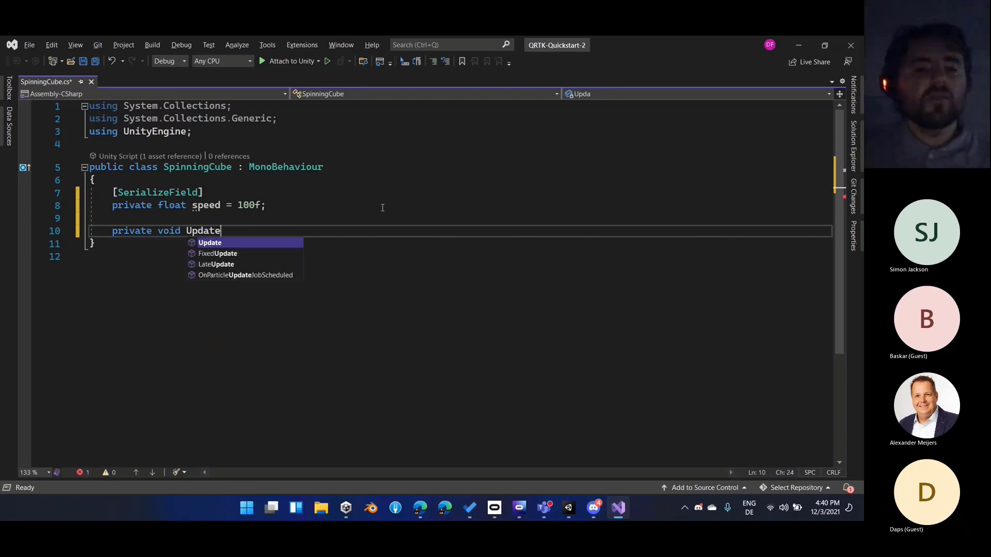
key("Tab")
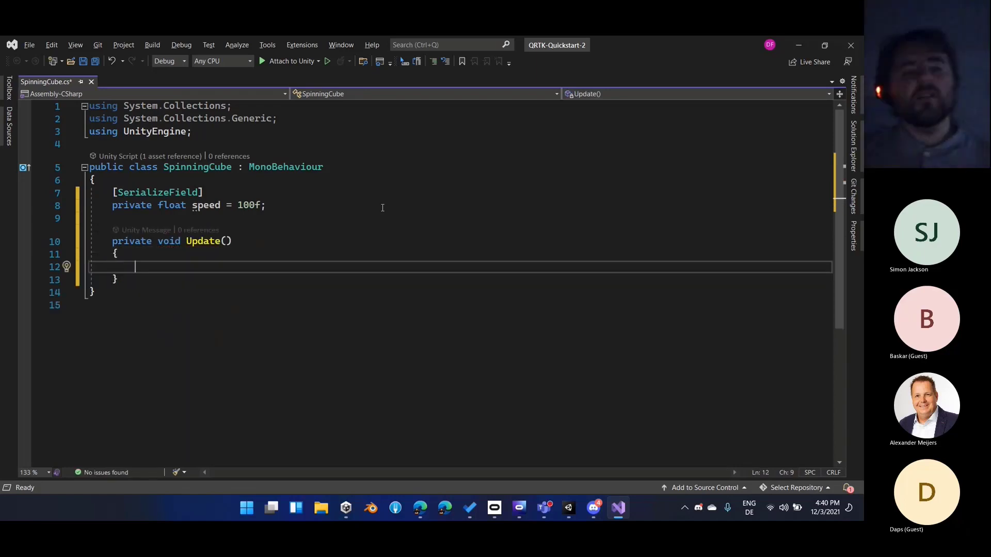
In Update, call transform.RotateAround with Vector3.up and speed * Time.deltaTime as arguments
type("transform.rot")
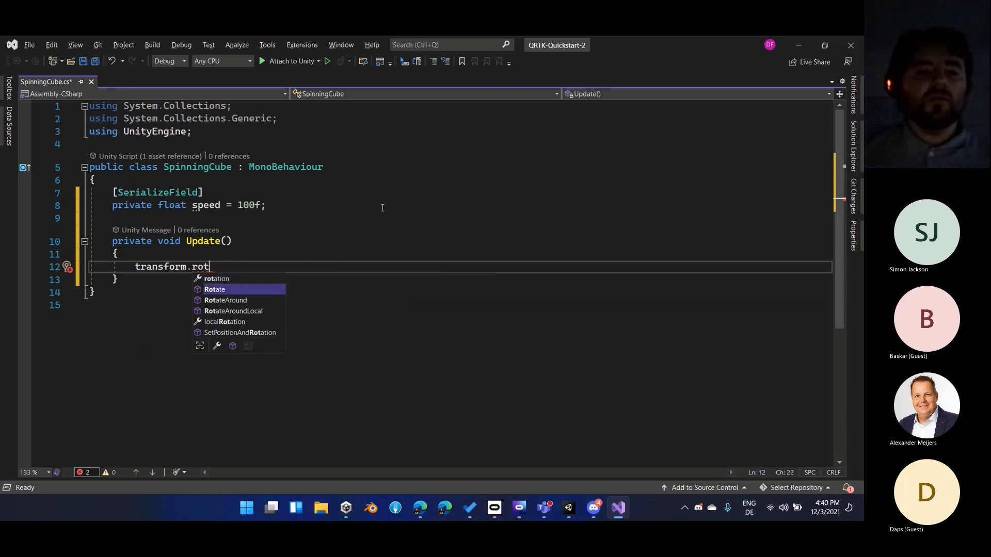
key("Down")
type("(")
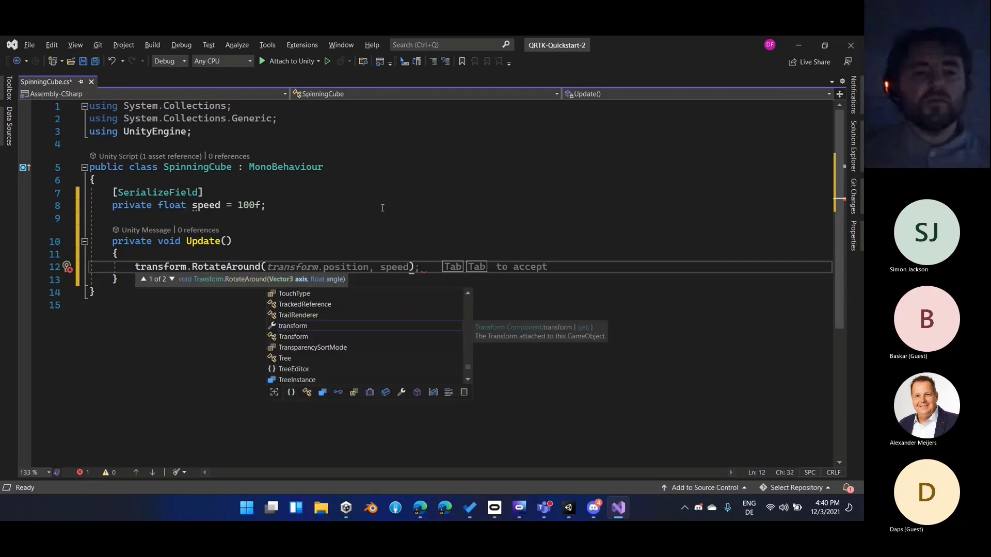
type("Vector3.up")
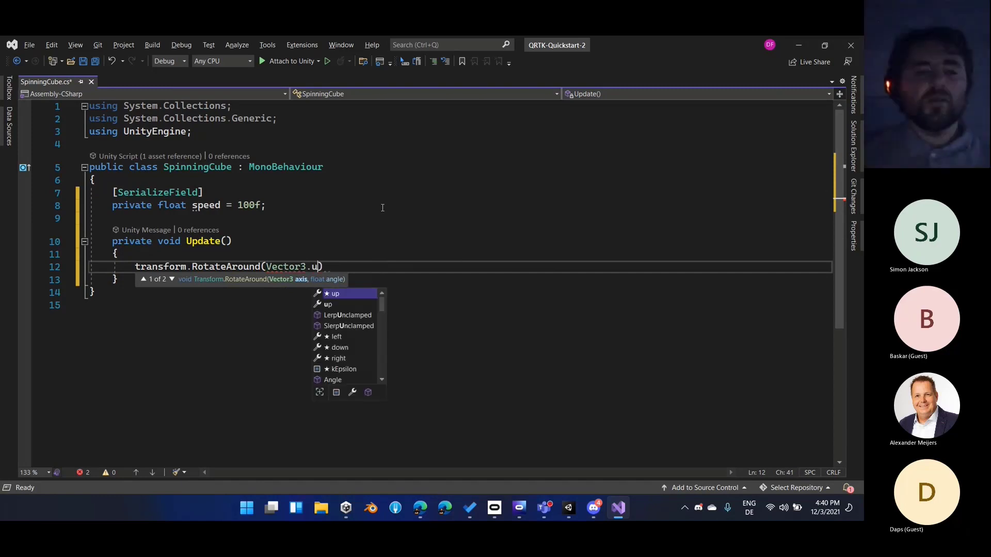
type(", ")
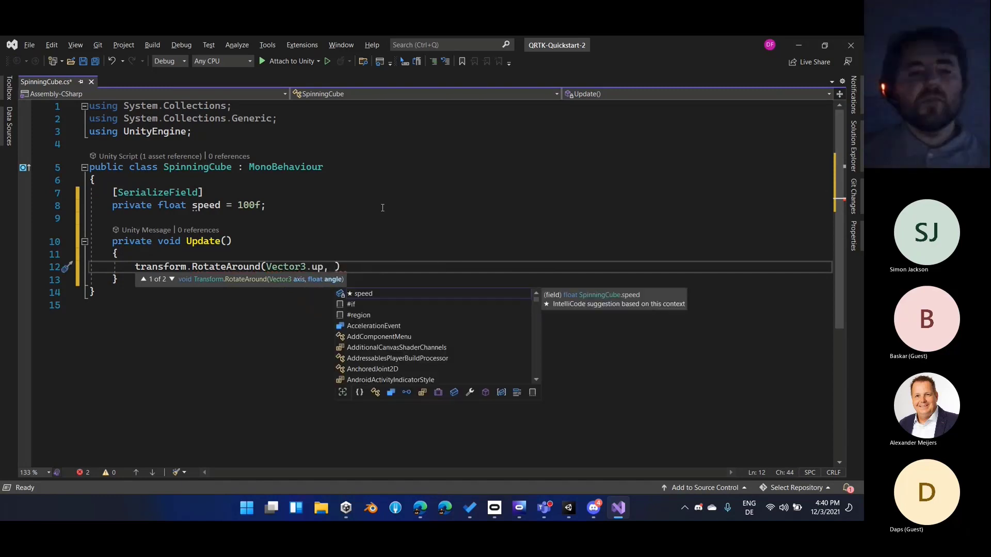
type("speed")
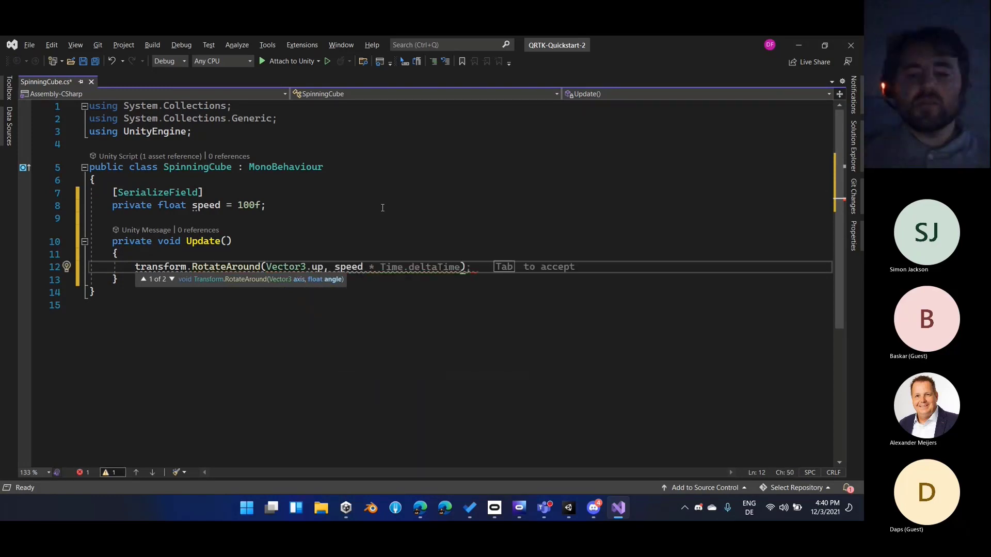
key("Tab")
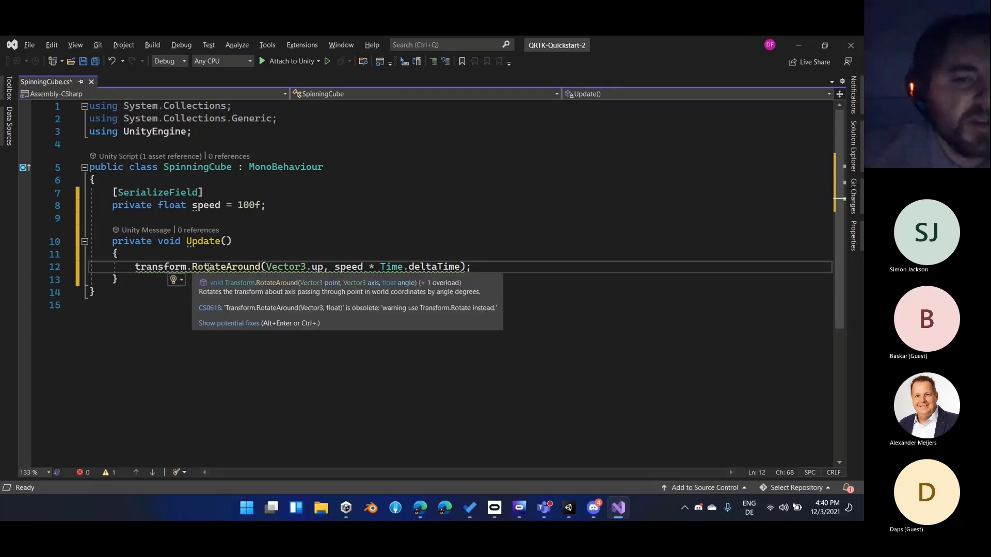
Replace the RotateAround method in the transform call with Rotate, keeping its arguments
double_click(209, 267)
type("Rotate")
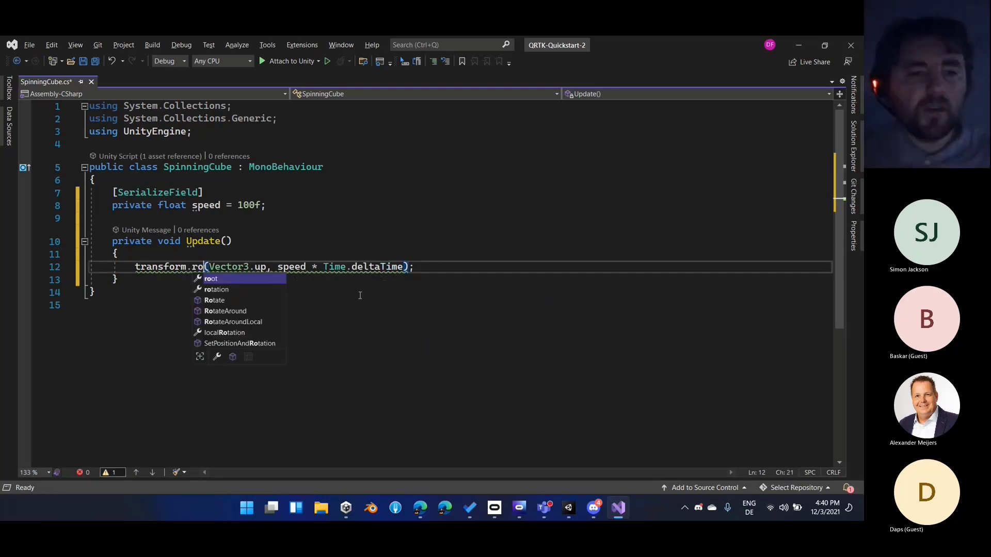
key("Tab")
key("End")
key("Left")
key("Left")
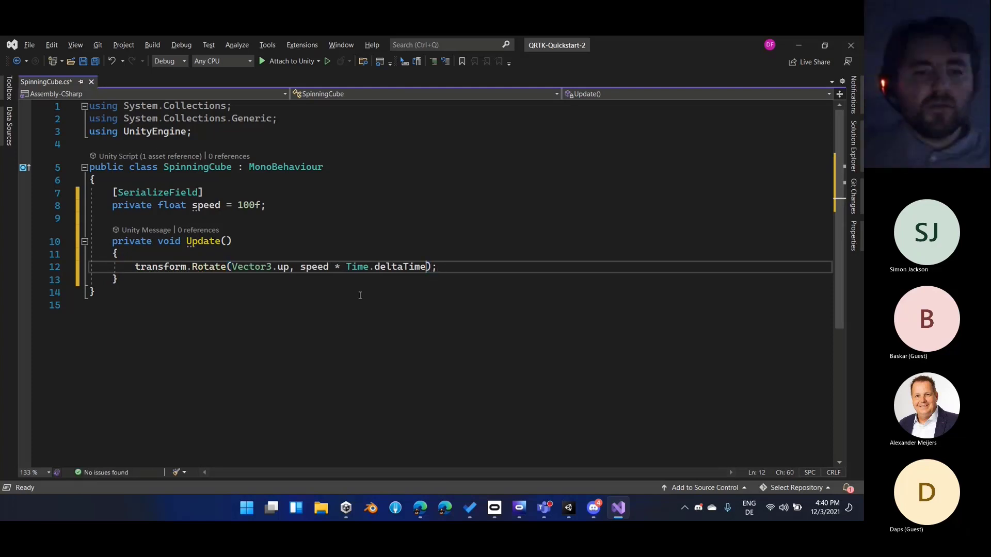
type(",")
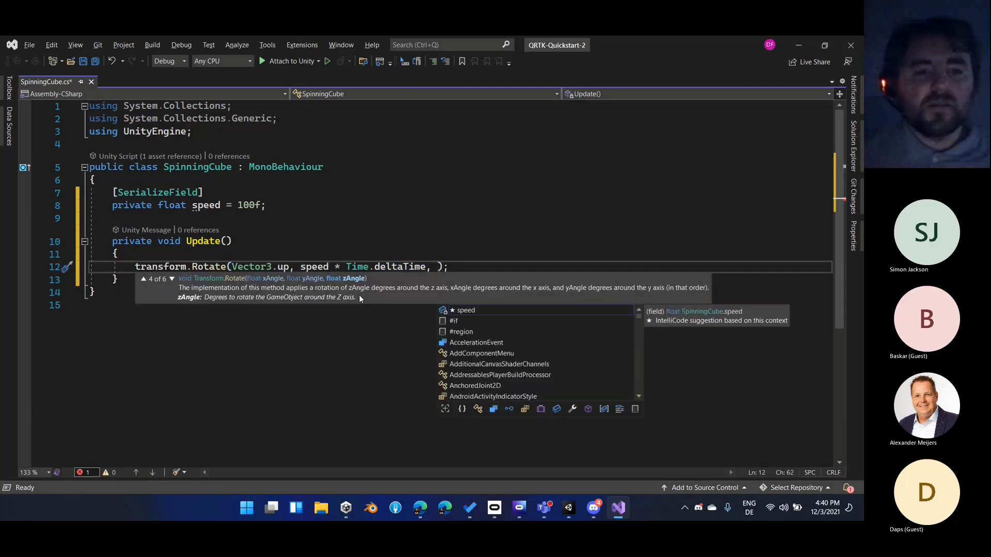
key("BackSpace")
key("BackSpace")
key("ctrl+Left")
key("ctrl+Left")
key("ctrl+Left")
key("ctrl+Left")
key("ctrl+Left")
key("ctrl+Left")
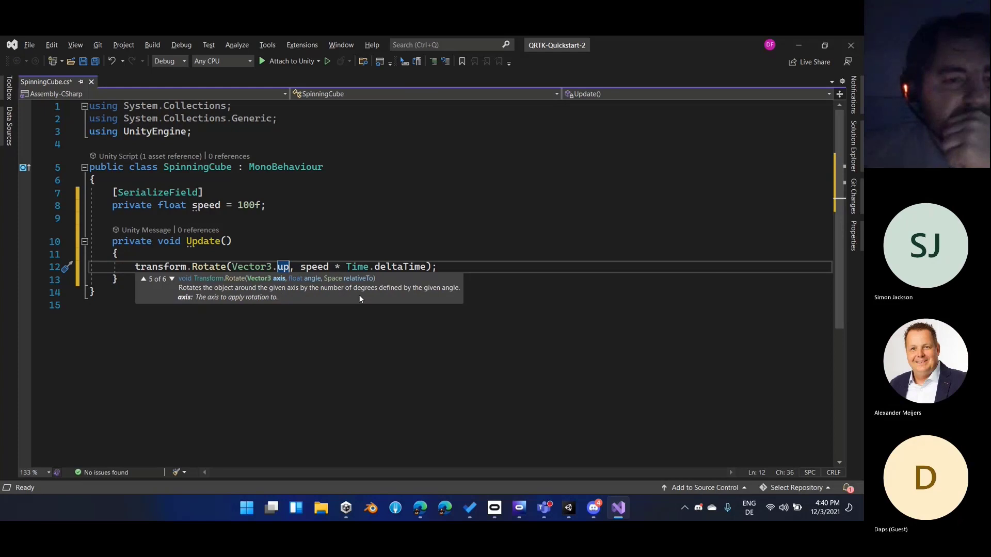
key("End")
key("Left")
key("Left")
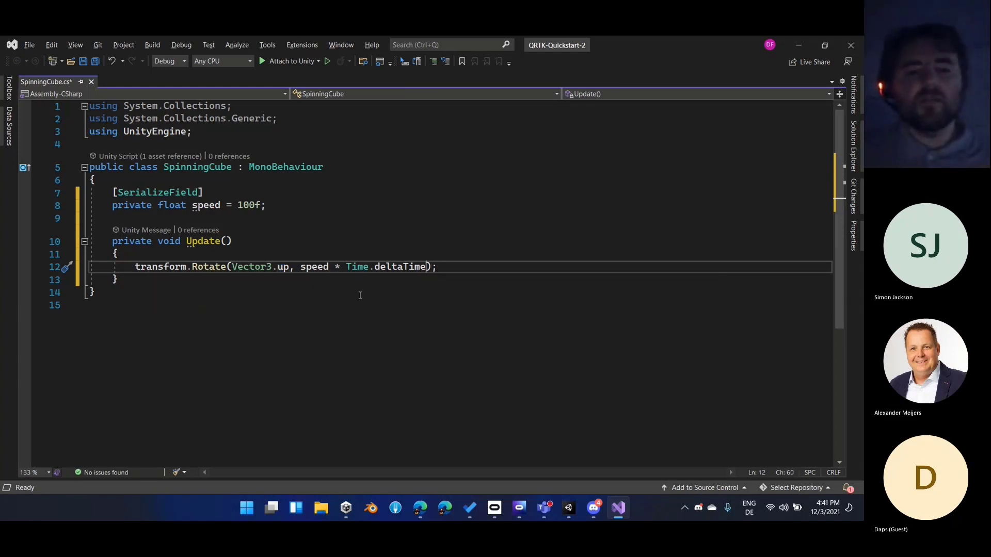
Add Space.Self as the third argument of the Rotate call and save the script
type(", Space.")
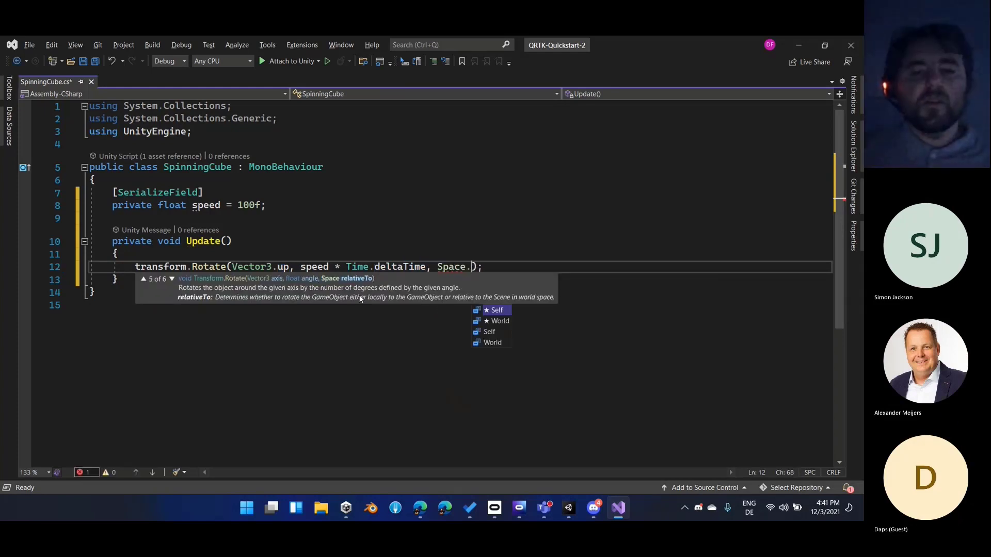
key("Tab")
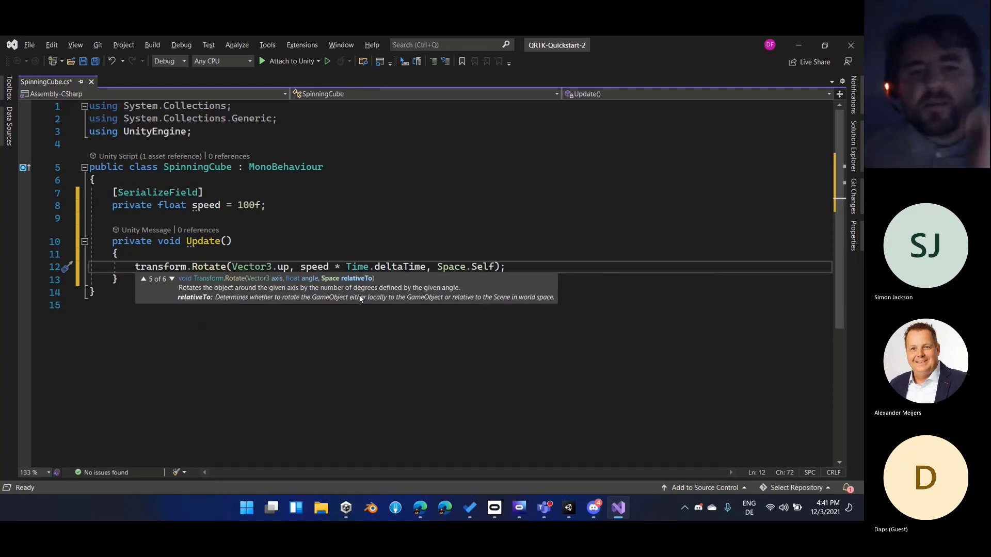
key("End")
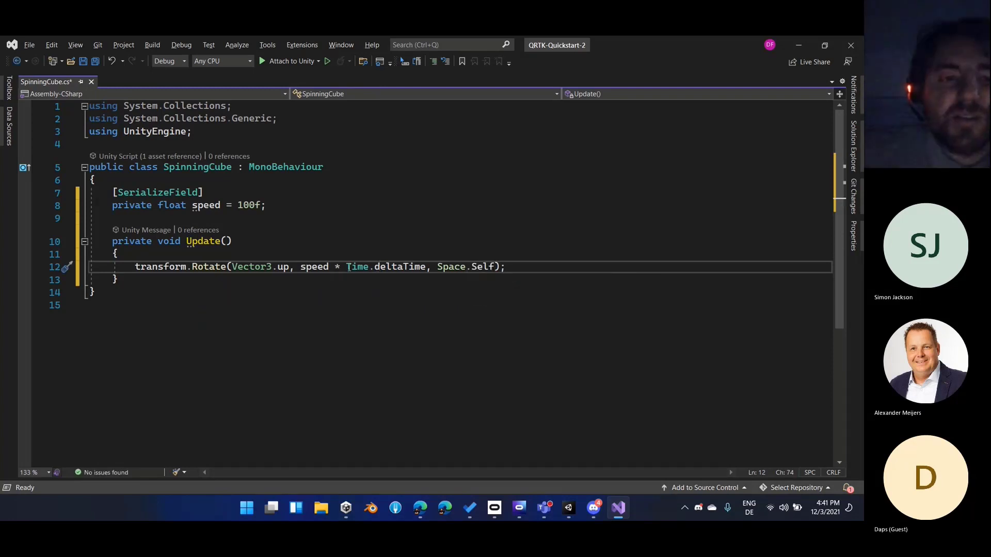
left_click(448, 253)
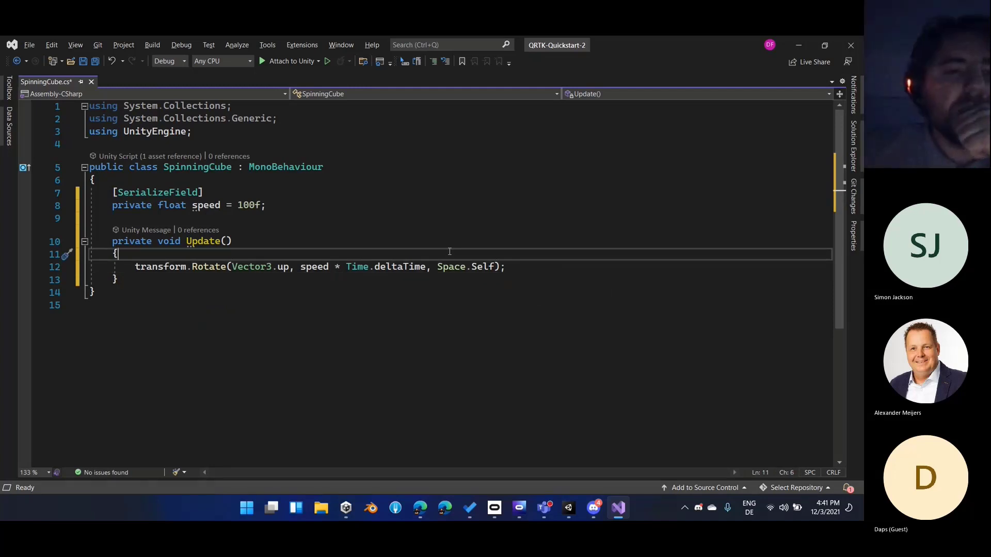
key("ctrl+s")
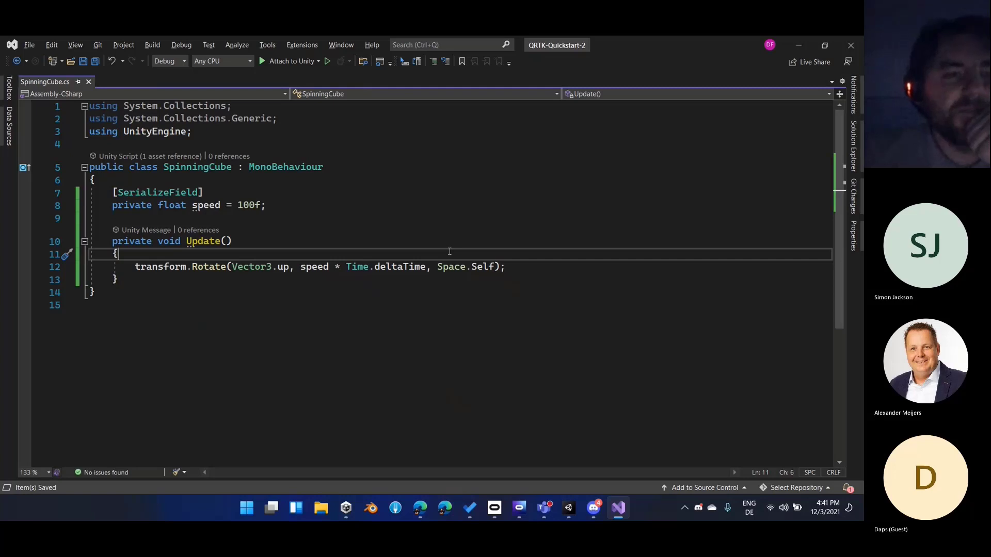
Switch to Unity, run the sample scene in play mode to check the cube's rotation, and stop it
left_click(800, 45)
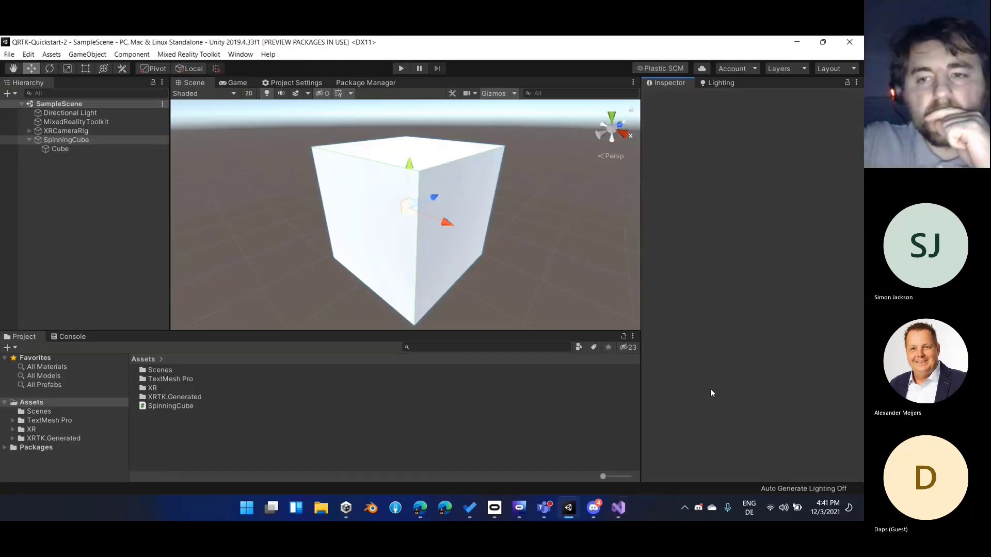
left_click(401, 68)
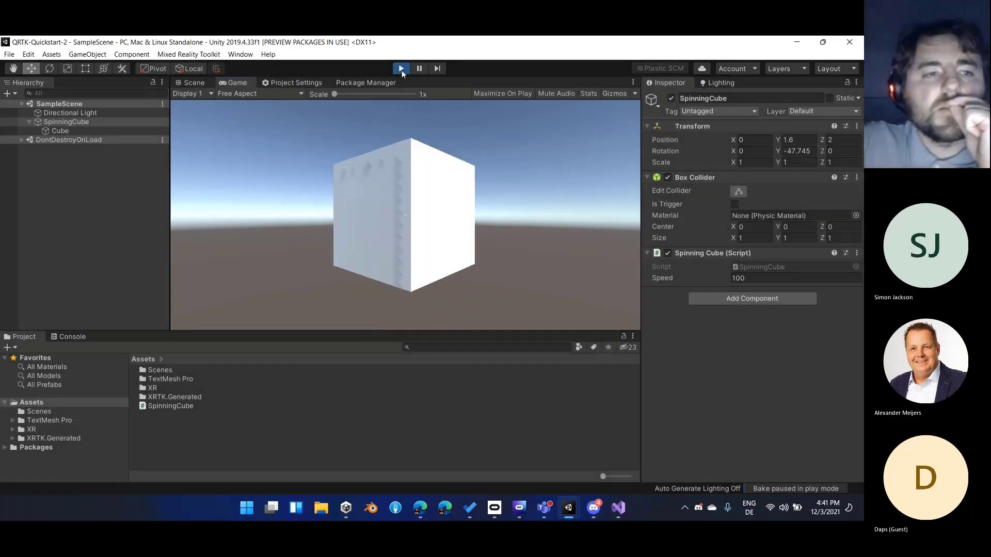
left_click(401, 69)
Reopen the SpinningCube component's script in Visual Studio and declare a serialized private Transform field named cube, set to null, above the speed field
right_click(725, 254)
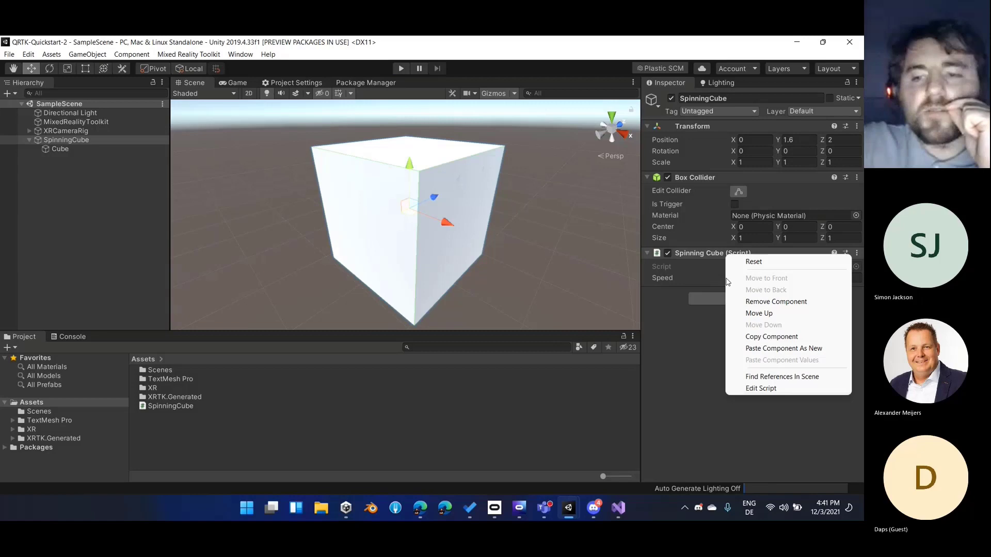
left_click(766, 389)
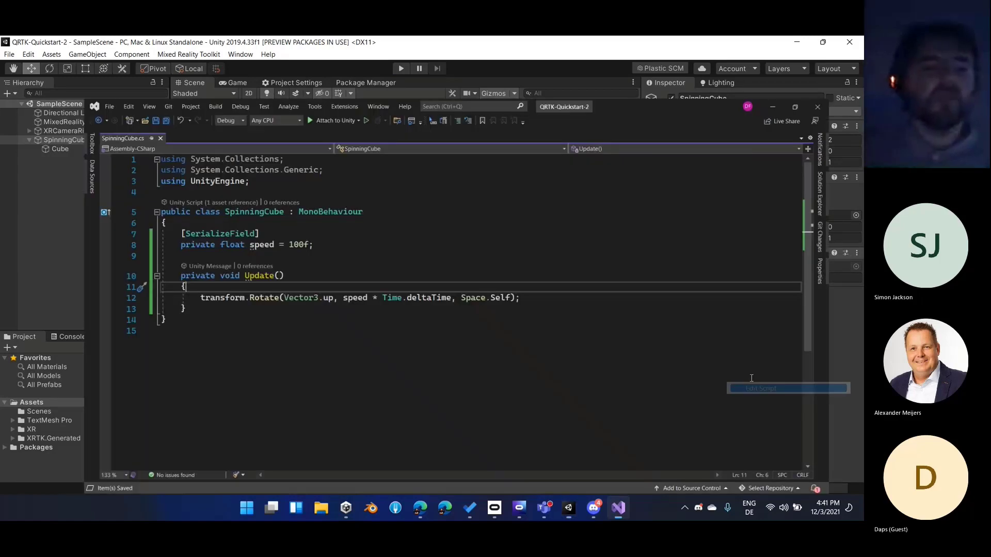
left_click(400, 182)
key("Return")
key("Return")
key("Up")
type("[Ser")
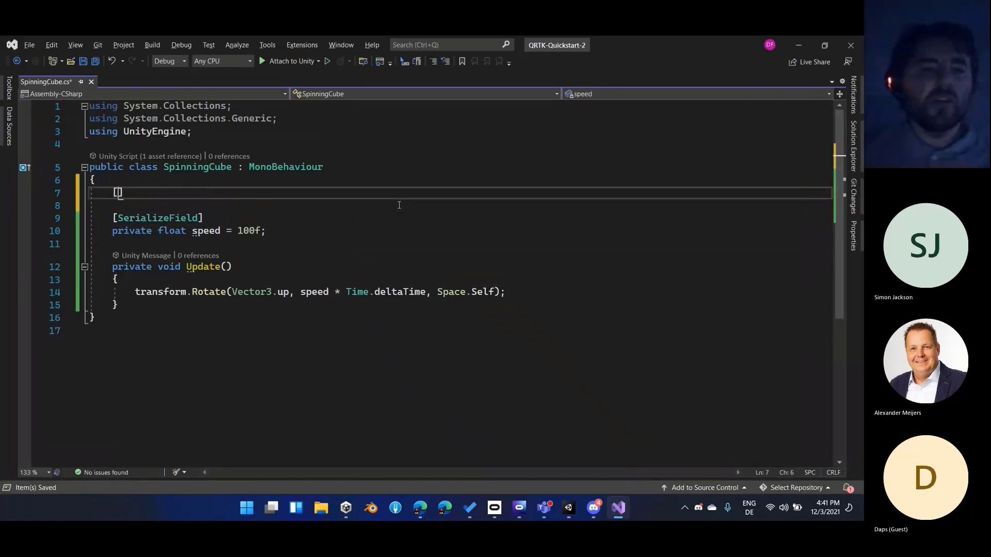
key("Tab")
type("]")
key("Return")
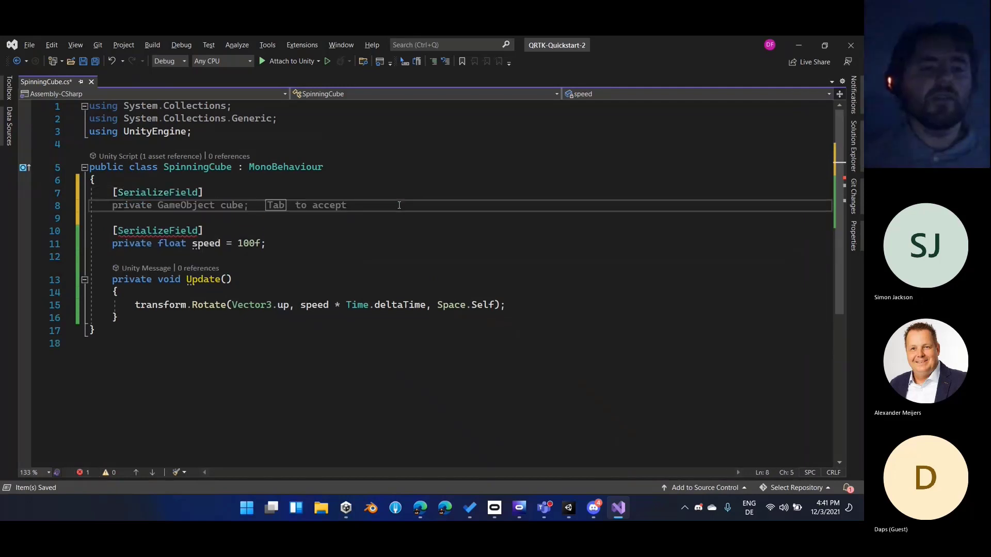
type("private Transform cube;")
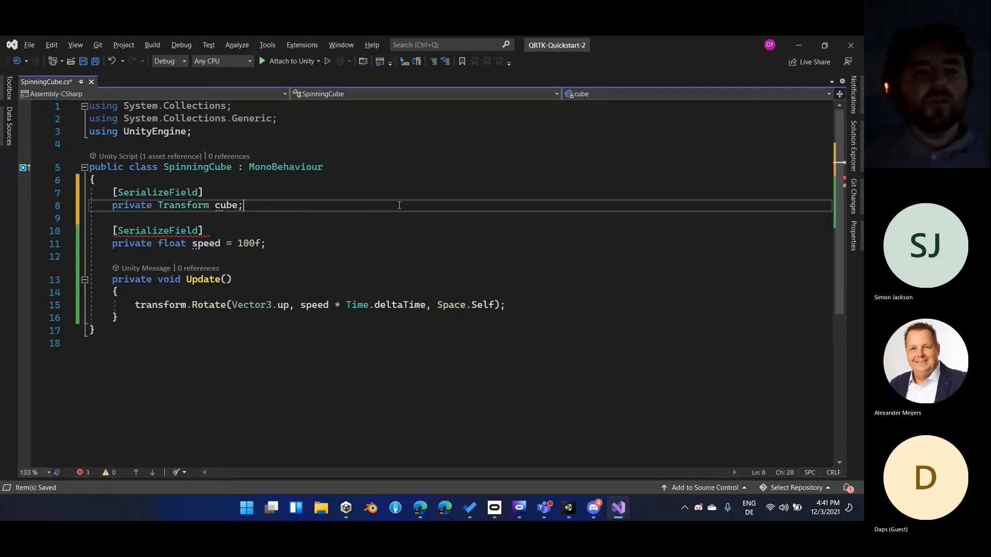
key("BackSpace")
type("= null;")
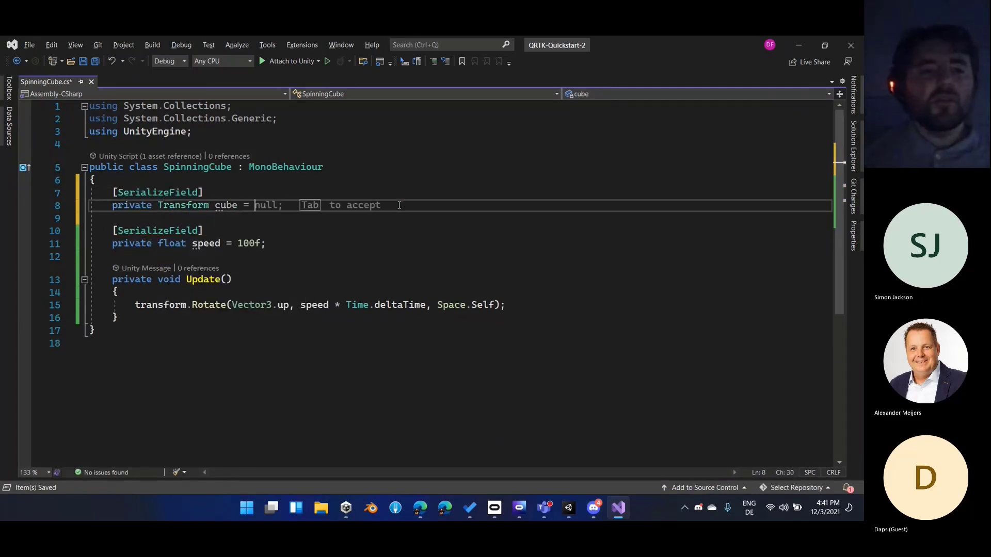
Replace transform with cube as the object of the Rotate call in the Update method
key("Down")
key("Down")
key("Down")
key("Down")
key("Down")
key("Down")
key("Down")
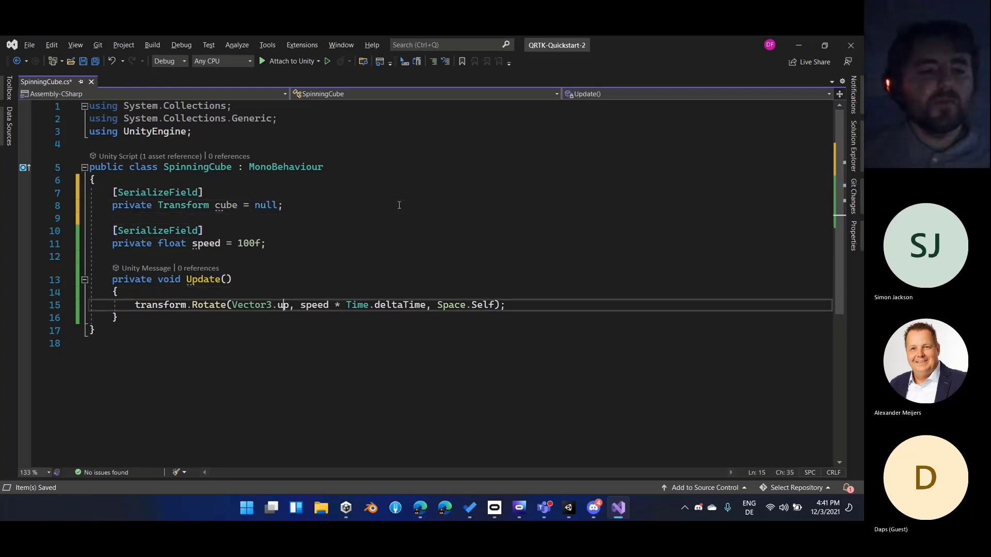
key("Home")
key("shift+Right")
key("shift+Right")
key("shift+Right")
key("shift+Right")
key("shift+Right")
key("shift+Right")
key("shift+Right")
key("shift+Right")
key("shift+Right")
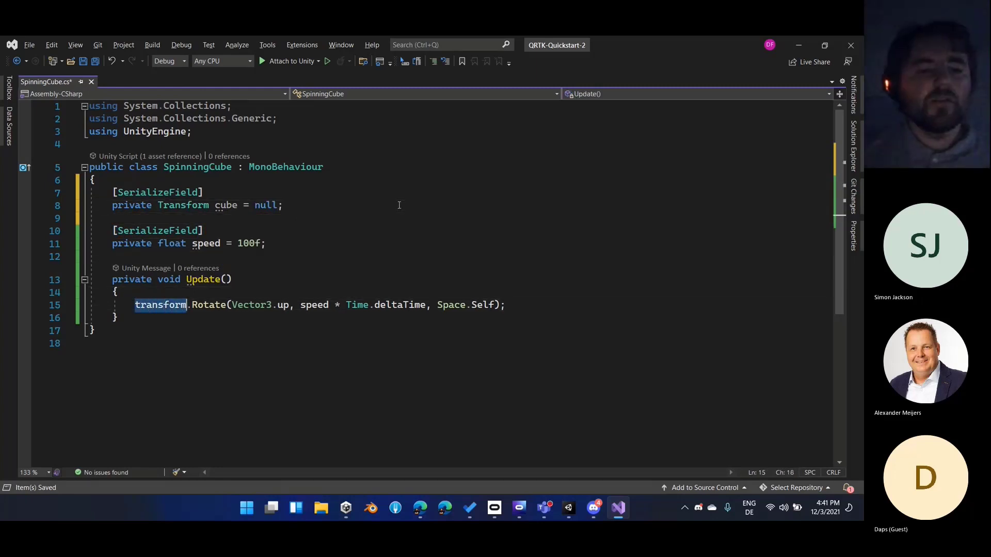
type("cube")
key("Escape")
key("Down")
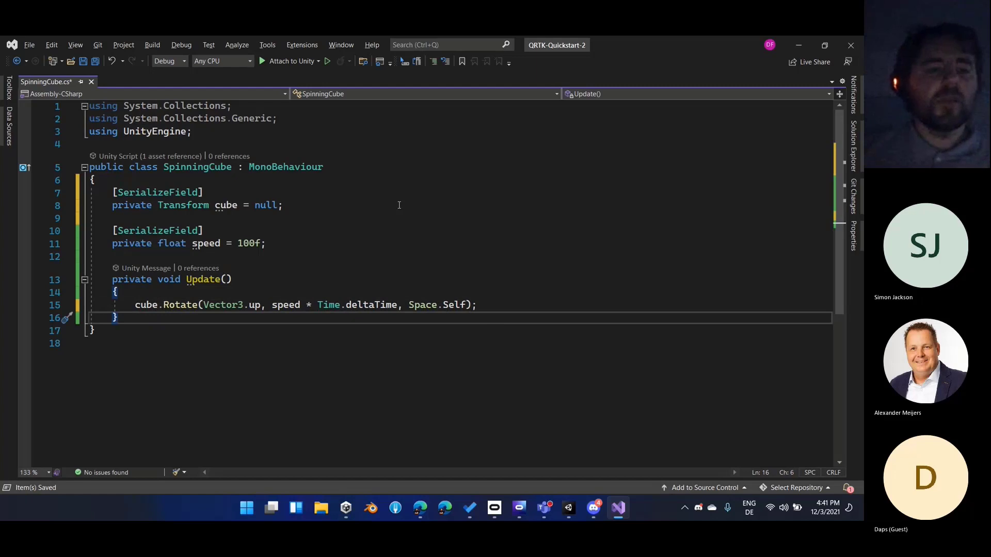
key("Up")
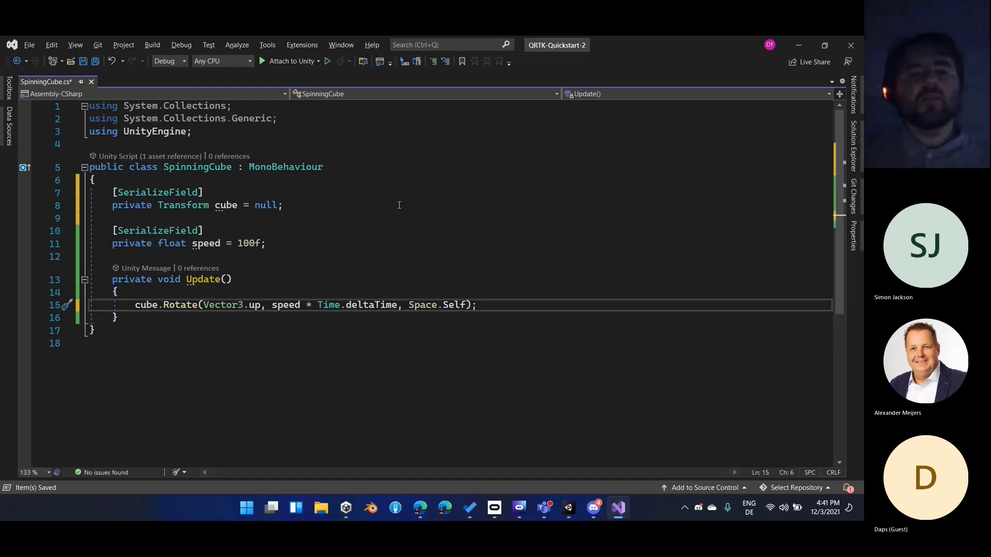
Add a serialized private field declaration of type MixedRealityInputAction above the cube field
left_click(346, 178)
key("Return")
key("Return")
key("Up")
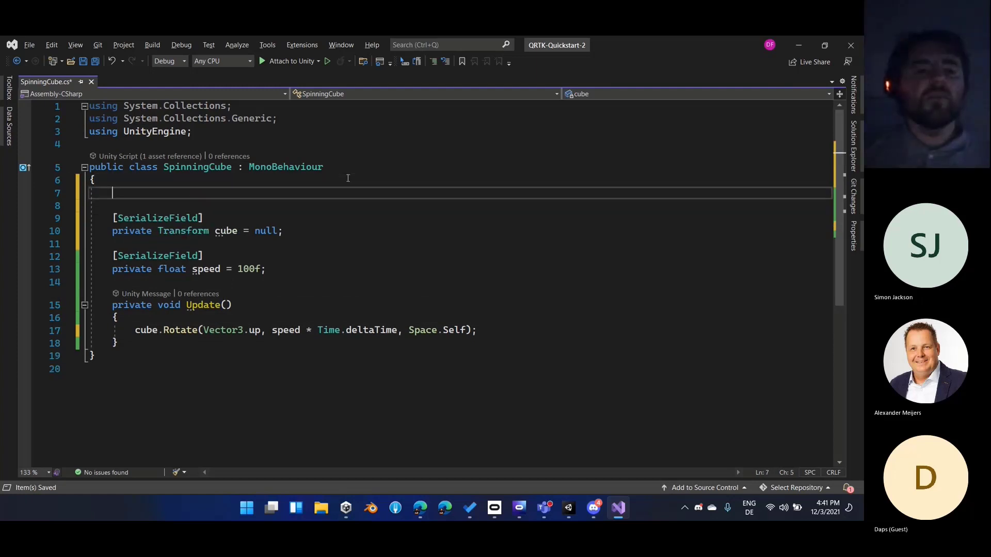
type("[SerializeField")
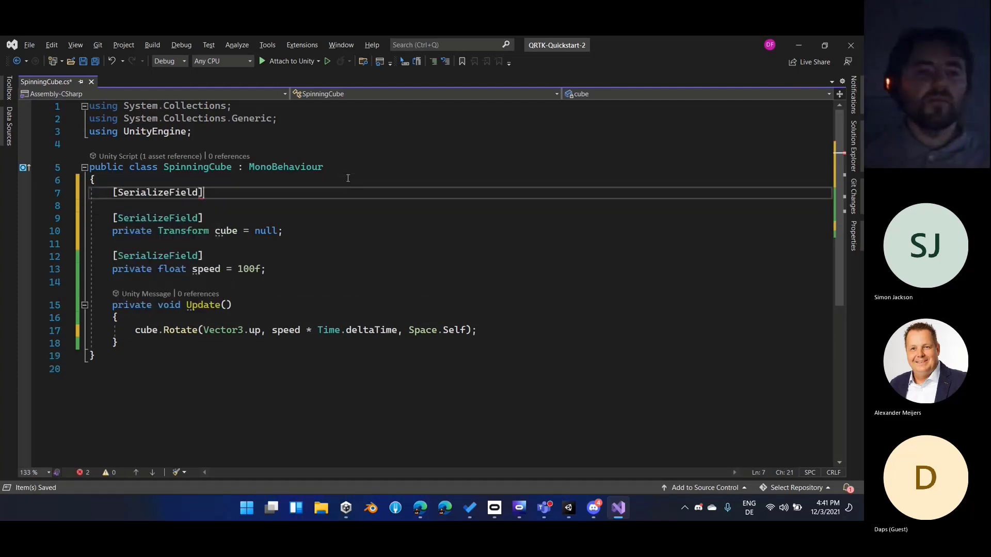
key("Return")
type("private I")
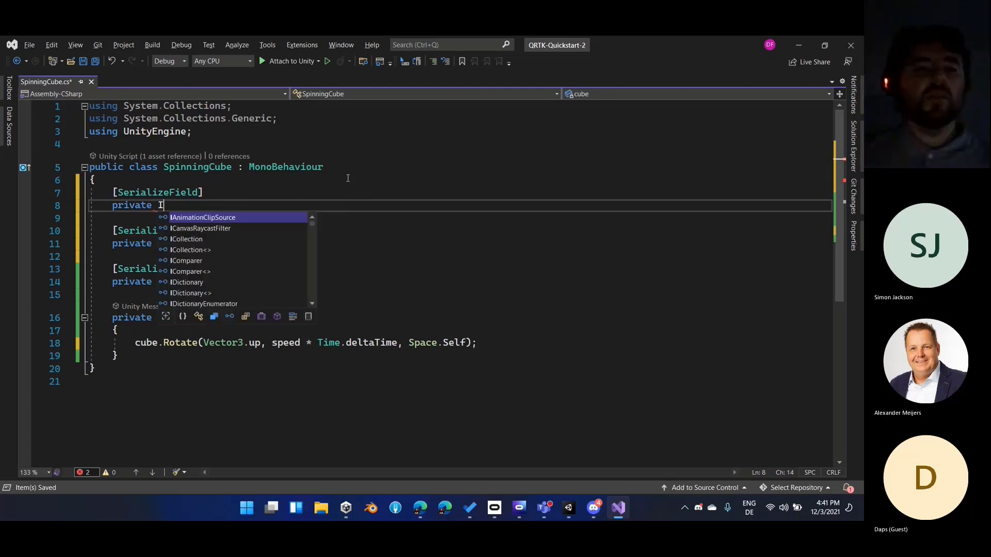
key("BackSpace")
type("Mixed")
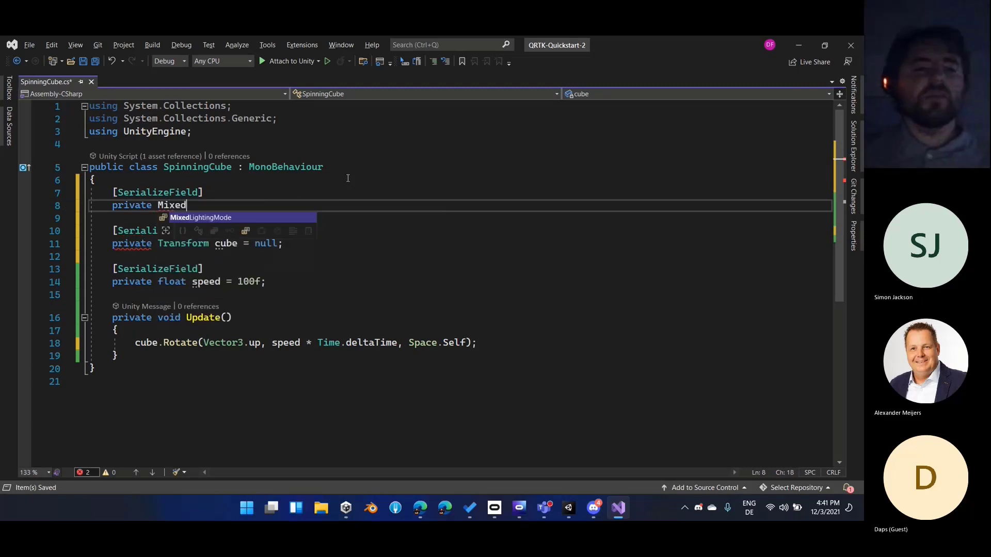
type("RealityIn")
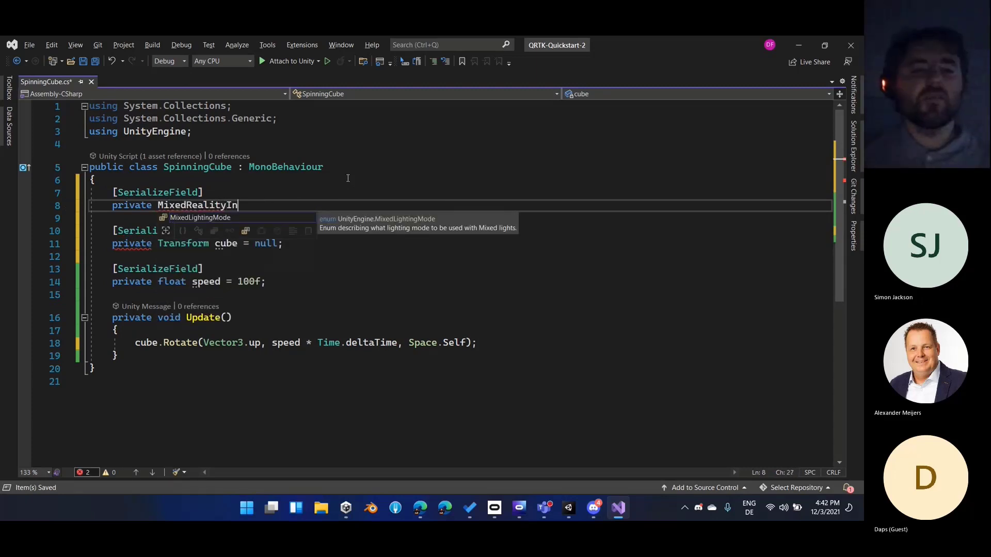
type("putAction")
key("Escape")
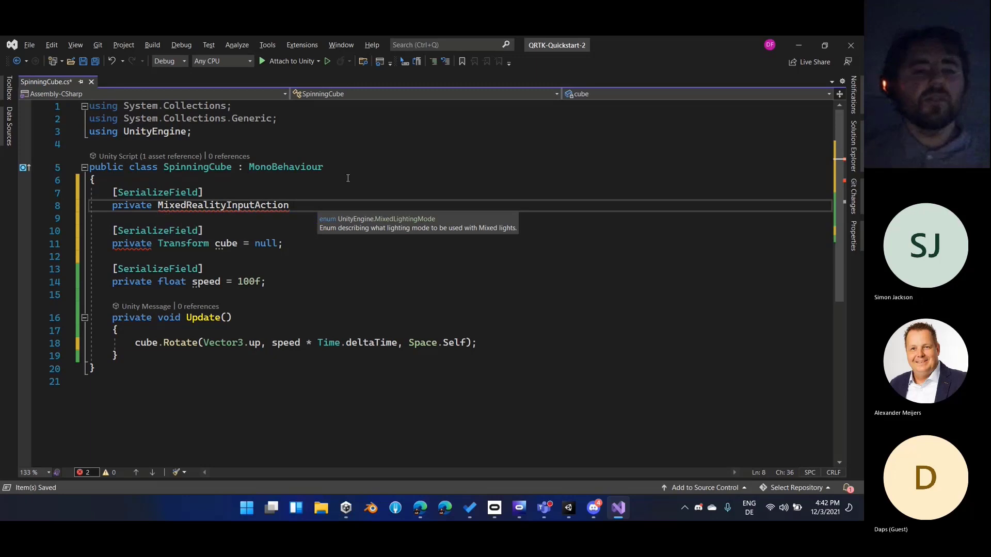
Import the XRTK.Definitions.InputSystem namespace for the MixedRealityInputAction type
key("ctrl+period")
key("Escape")
key("ctrl+period")
key("Return")
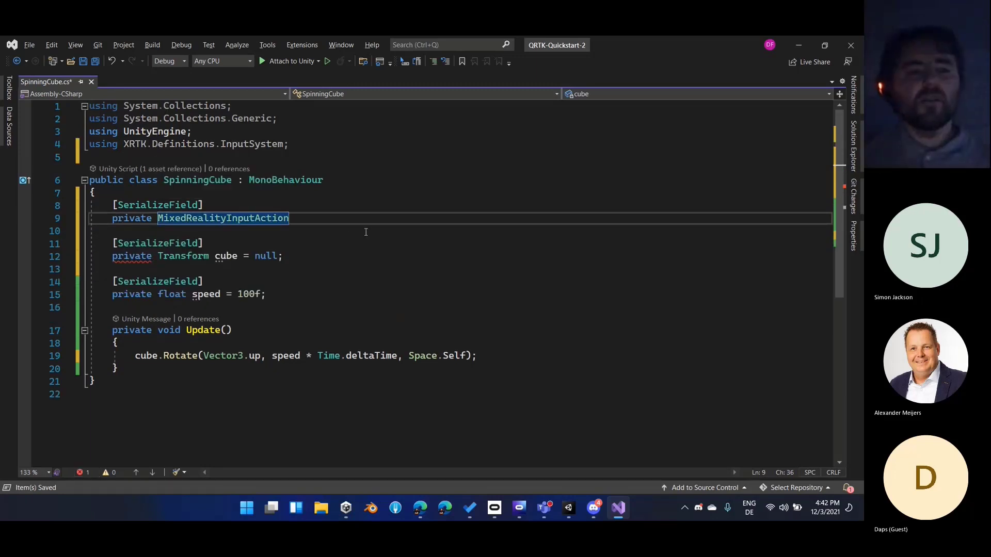
Name the MixedRealityInputAction field inputAction, initialize it to MixedRealityInputAction.None and save the script
type("input")
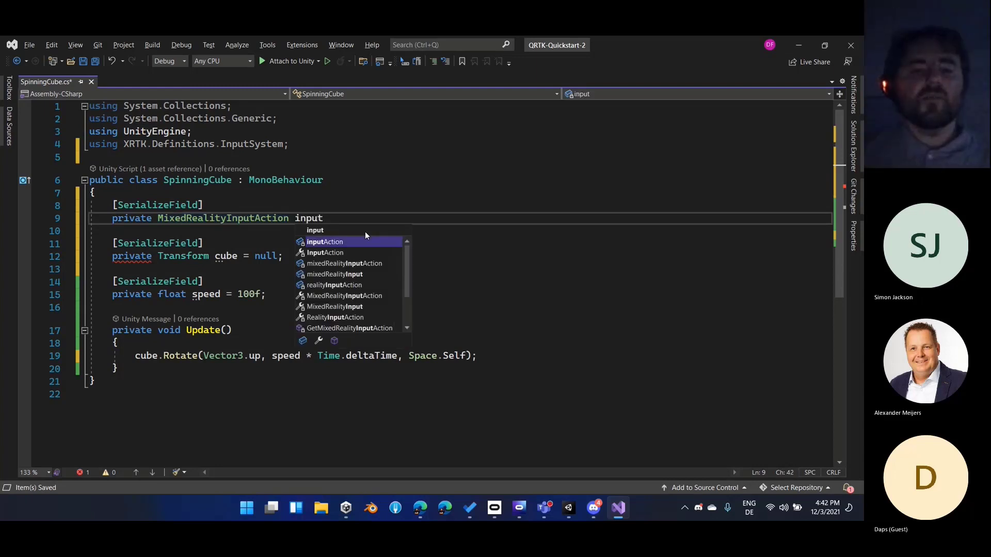
type("Action = MixedRealityInputAction.None")
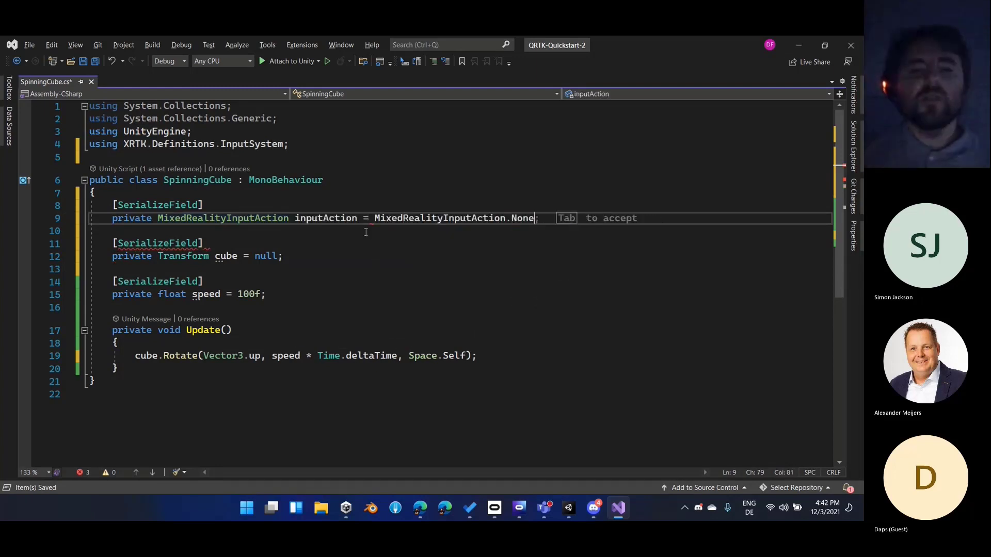
key("Tab")
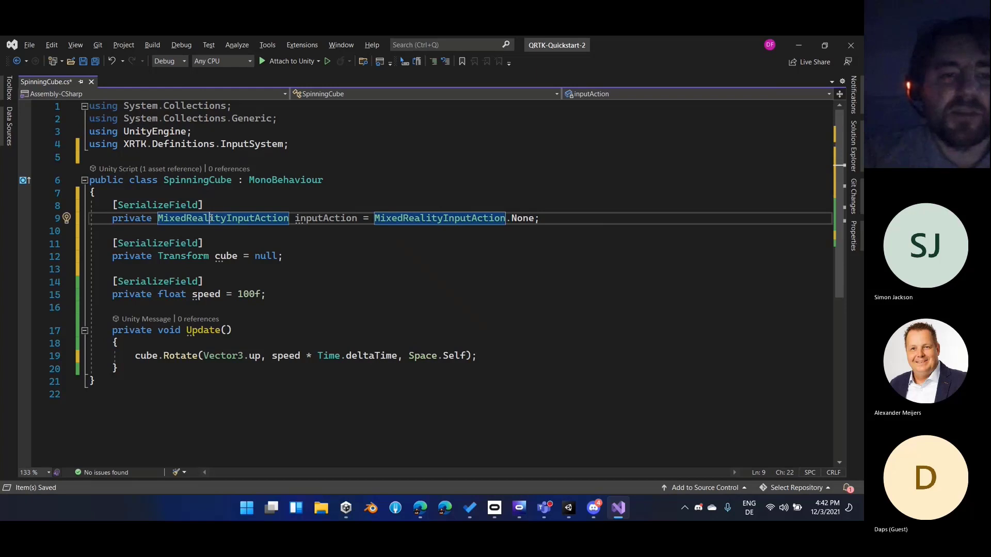
key("ctrl+s")
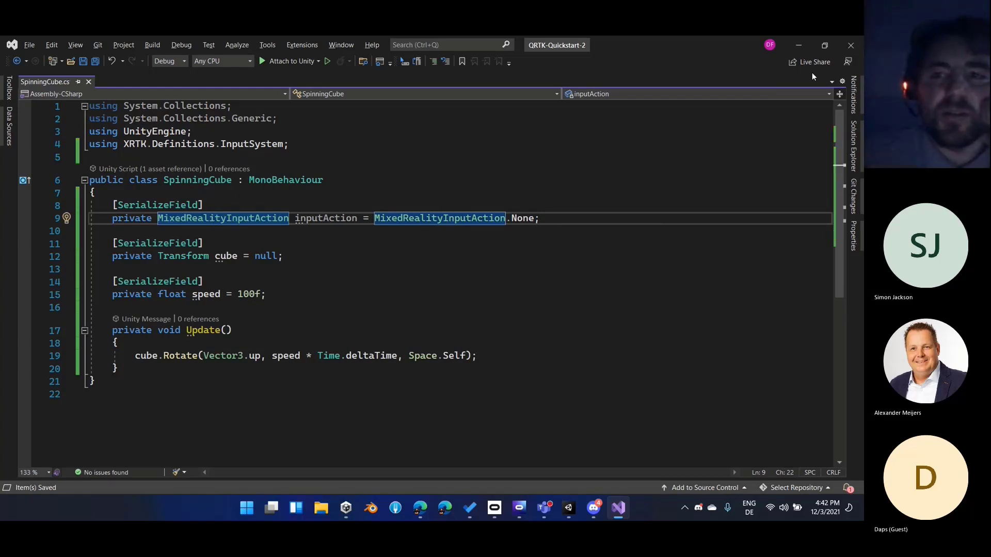
Switch to Unity and assign the child Cube object to the Cube field of the Spinning Cube script component
key("alt+Tab")
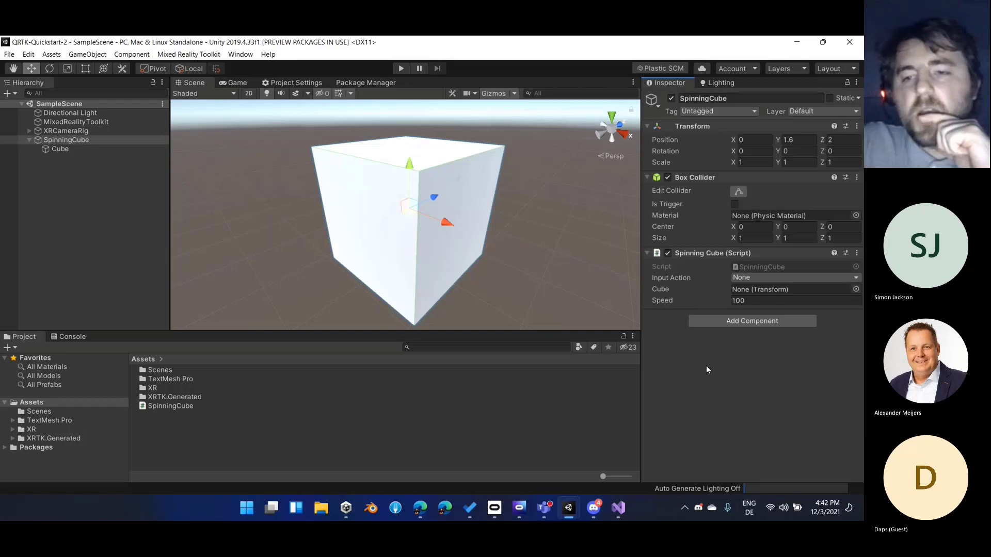
left_click_drag(67, 148, 762, 291)
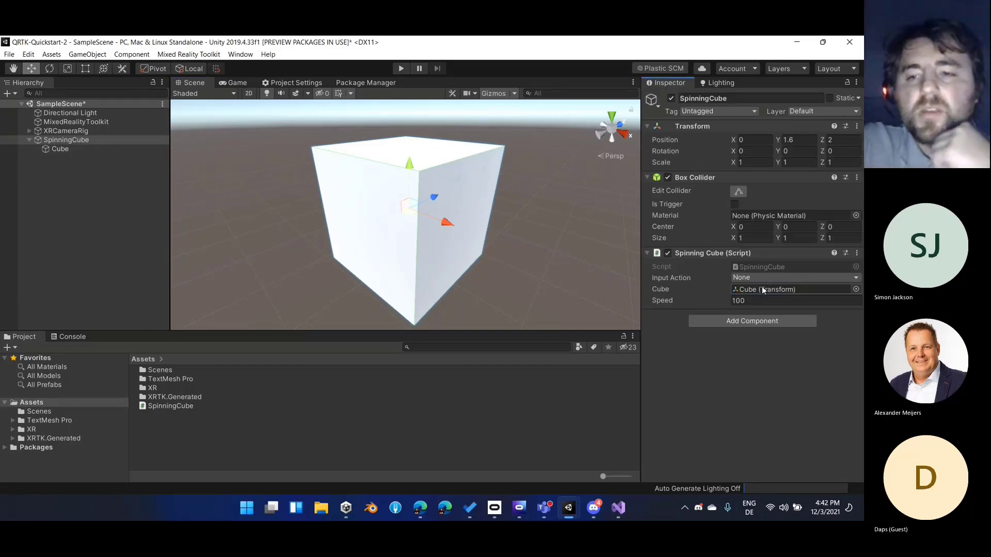
left_click(763, 290)
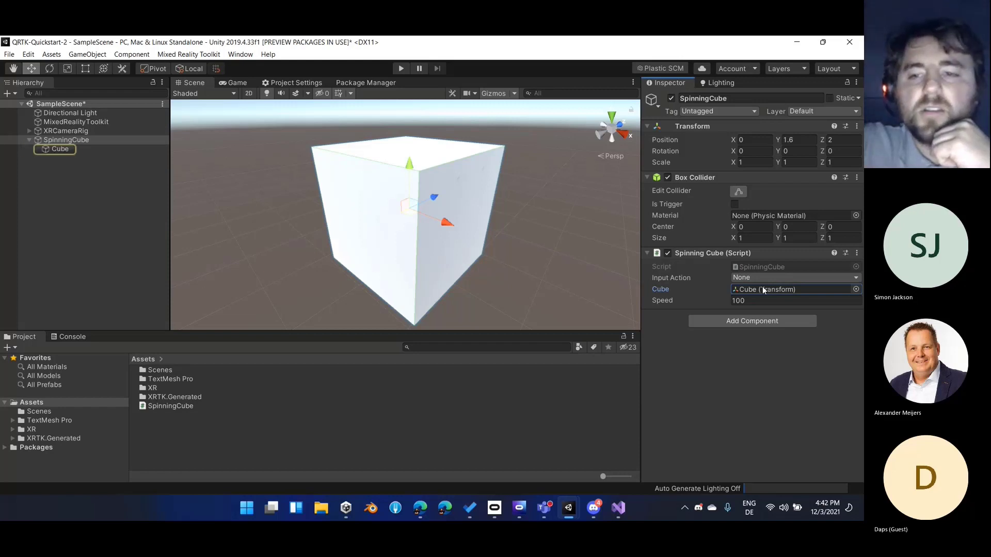
Set the Spinning Cube component's Input Action to Select from MixedRealityInputActionsProfile and save the scene
left_click(746, 277)
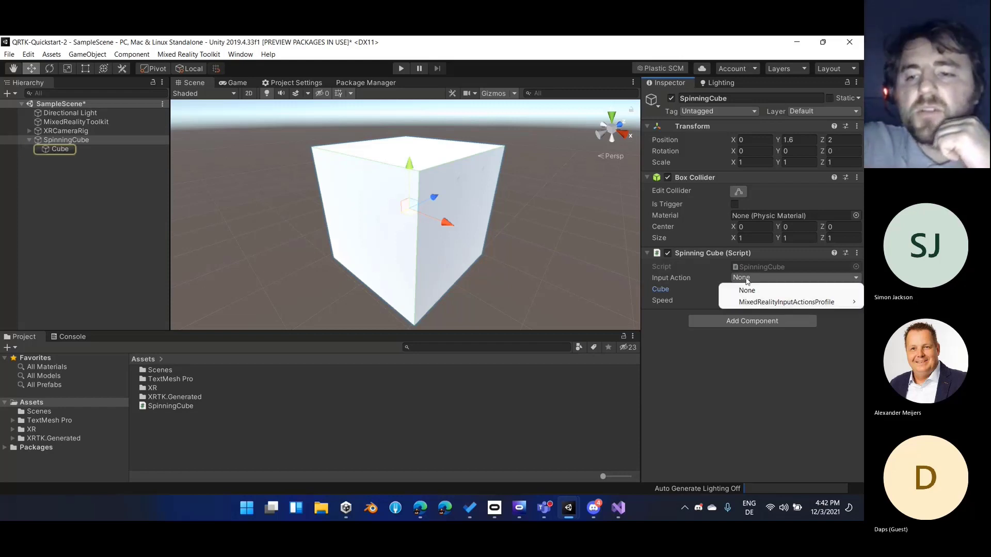
mouse_move(755, 299)
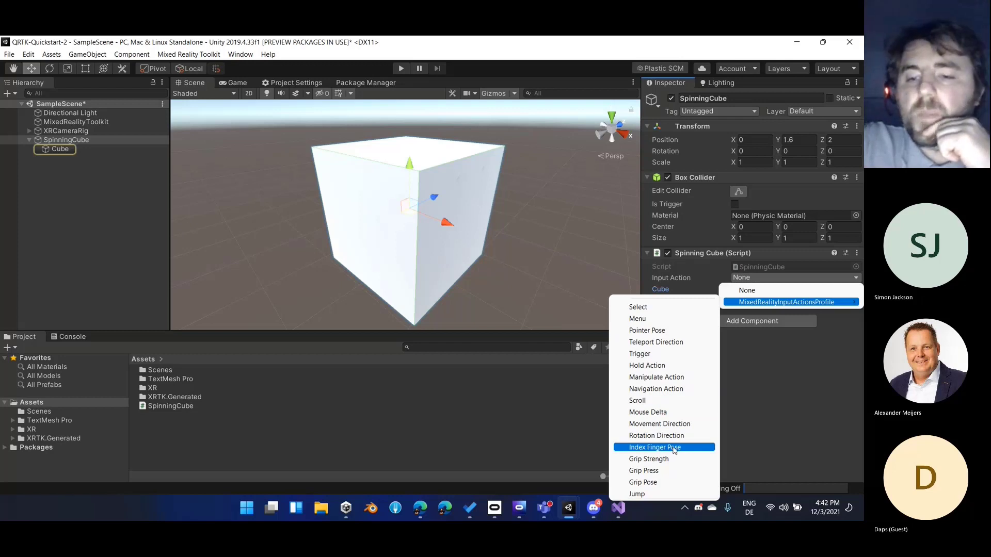
left_click(652, 309)
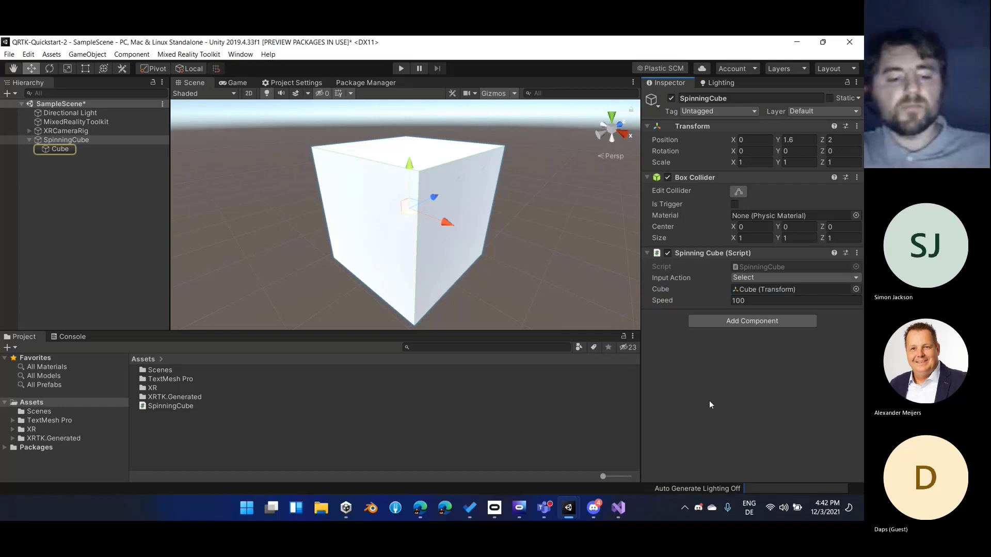
key("ctrl+s")
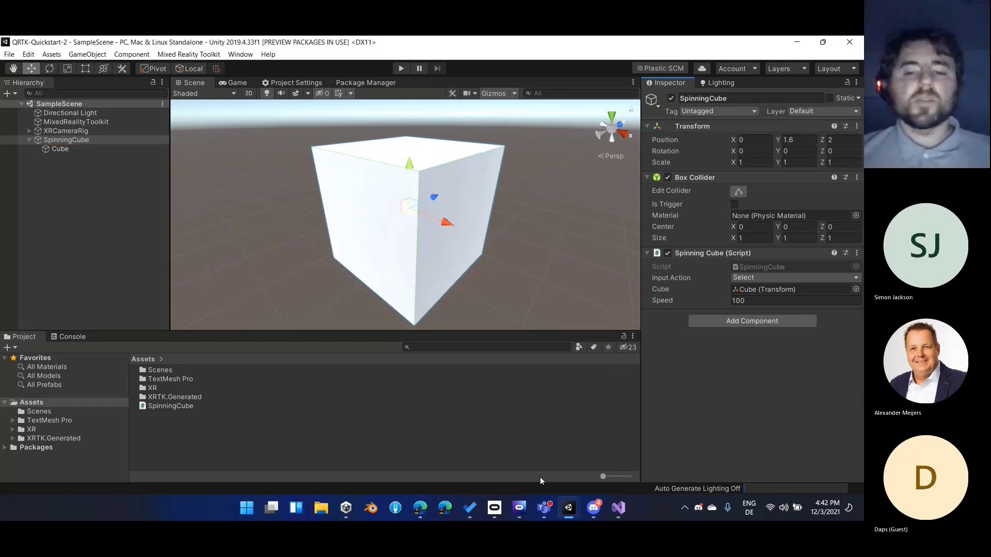
Switch to Visual Studio, change the SpinningCube base class from MonoBehaviour to BaseInputHandler and import the XRTK.SDK.Input.Handlers namespace
left_click(618, 508)
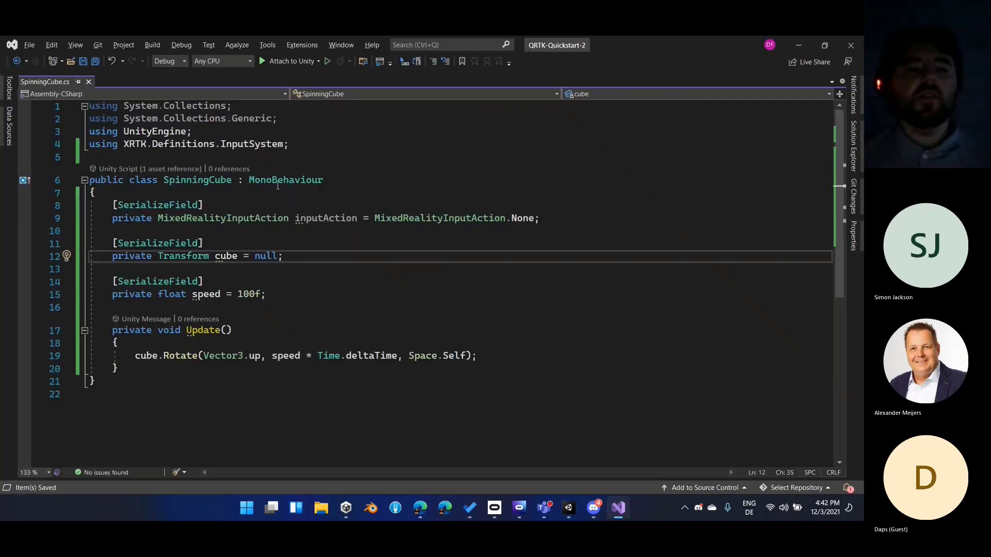
double_click(280, 180)
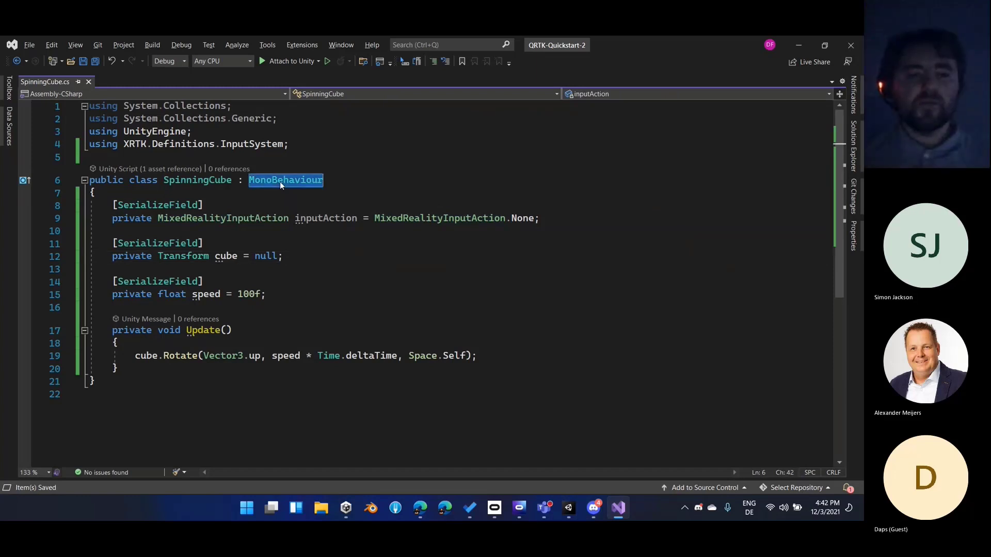
type("BaseInput")
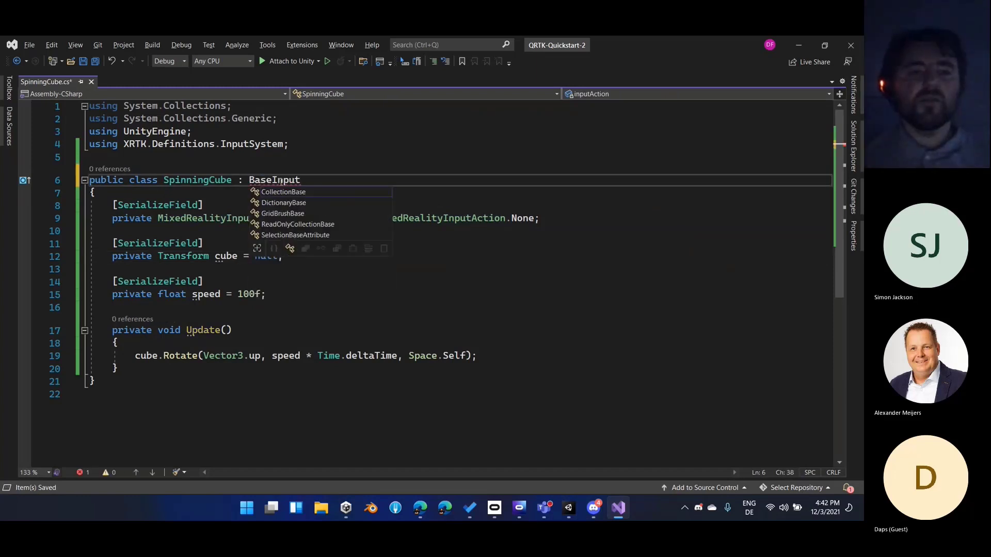
type("Handler")
key("ctrl+period")
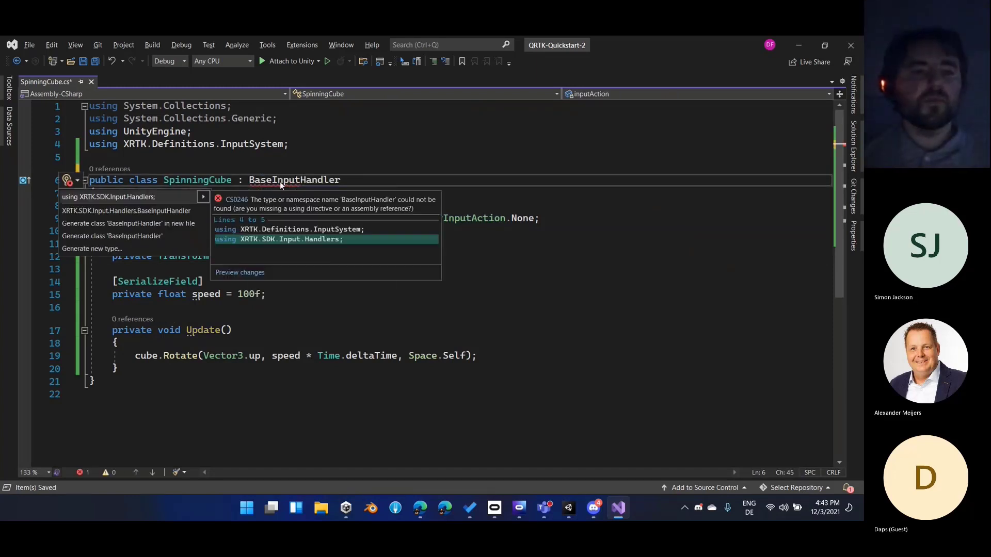
key("Return")
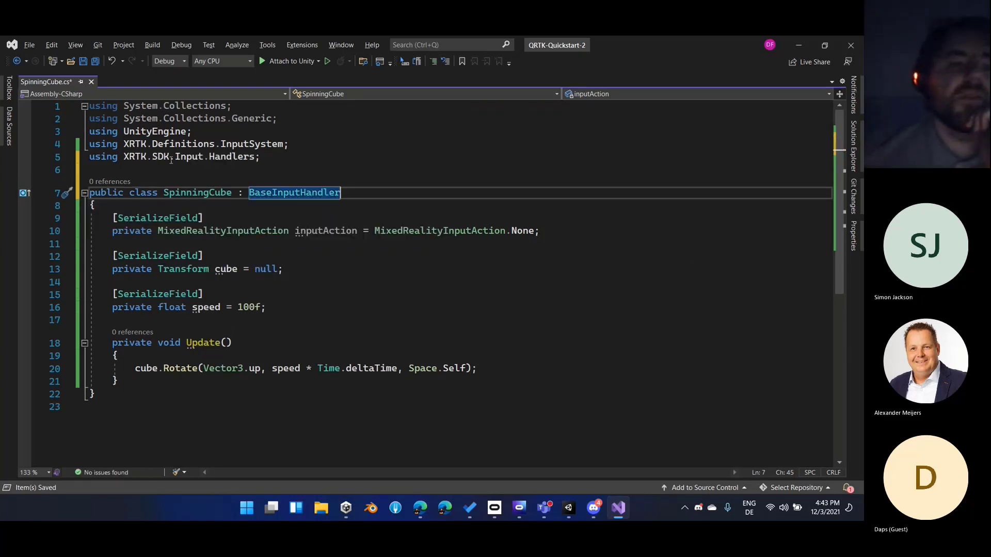
Examine the SDK namespace import and the definitions of BaseInputHandler and its parent InputSystemGlobalListener, and return to the SpinningCube script
left_click(130, 157)
left_click(153, 156)
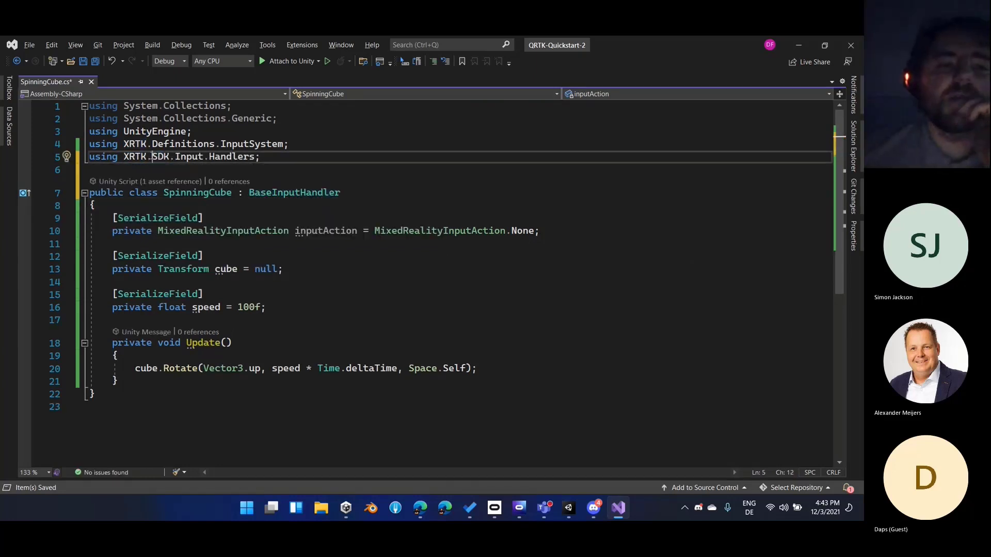
double_click(156, 158)
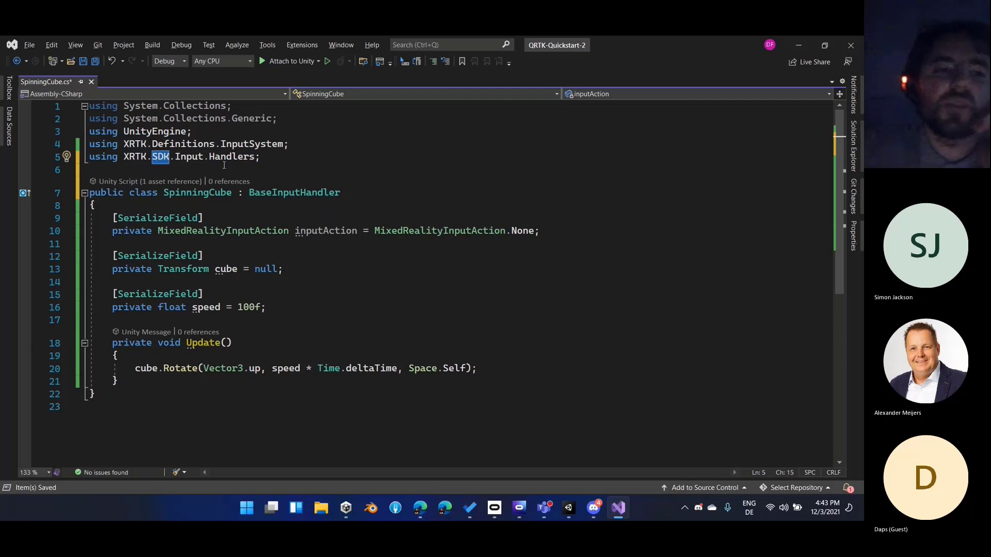
left_click(323, 193)
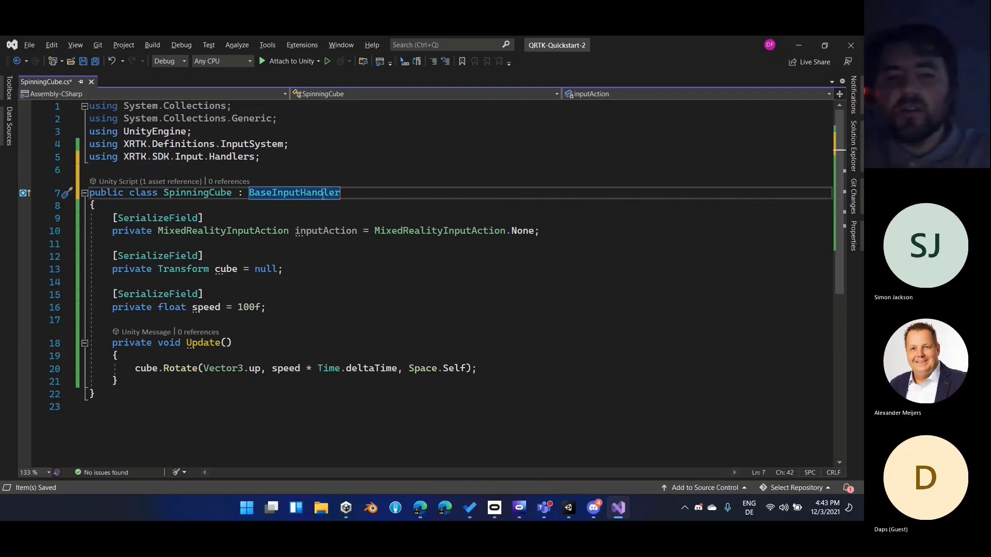
key("F12")
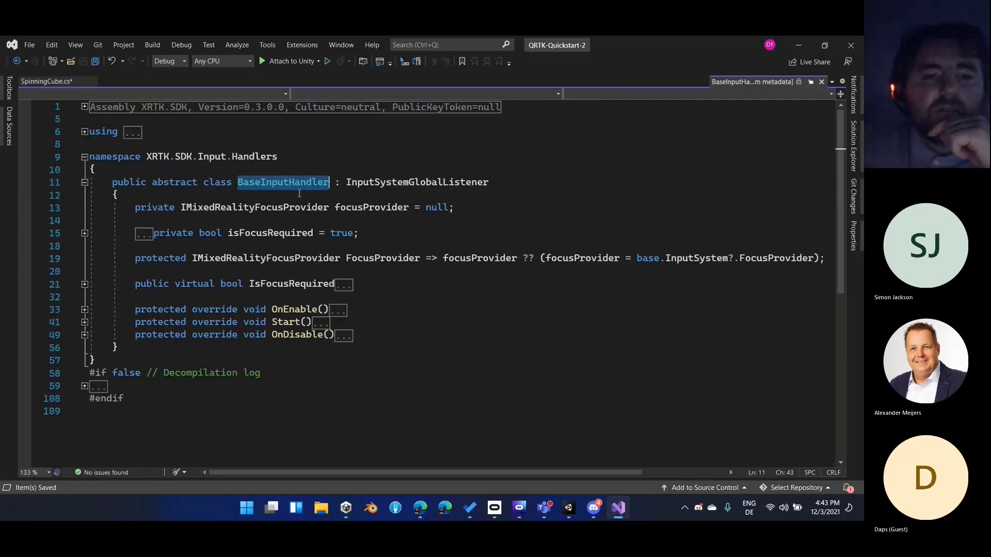
left_click(375, 185)
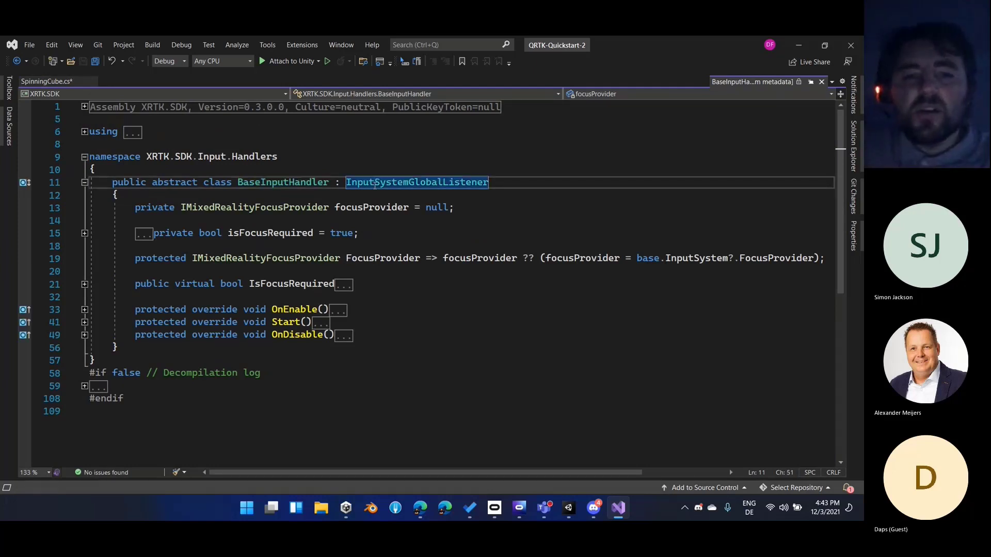
key("F12")
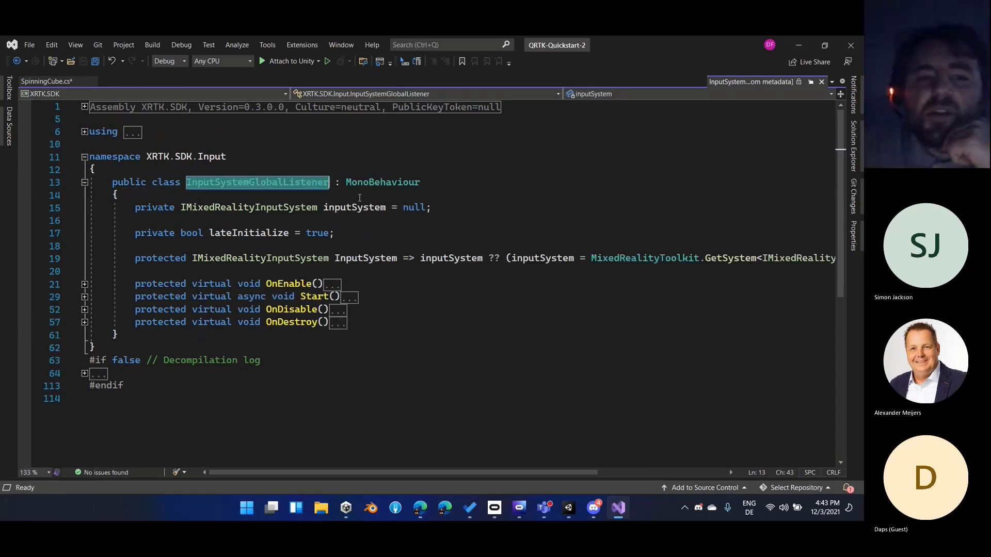
left_click(346, 195)
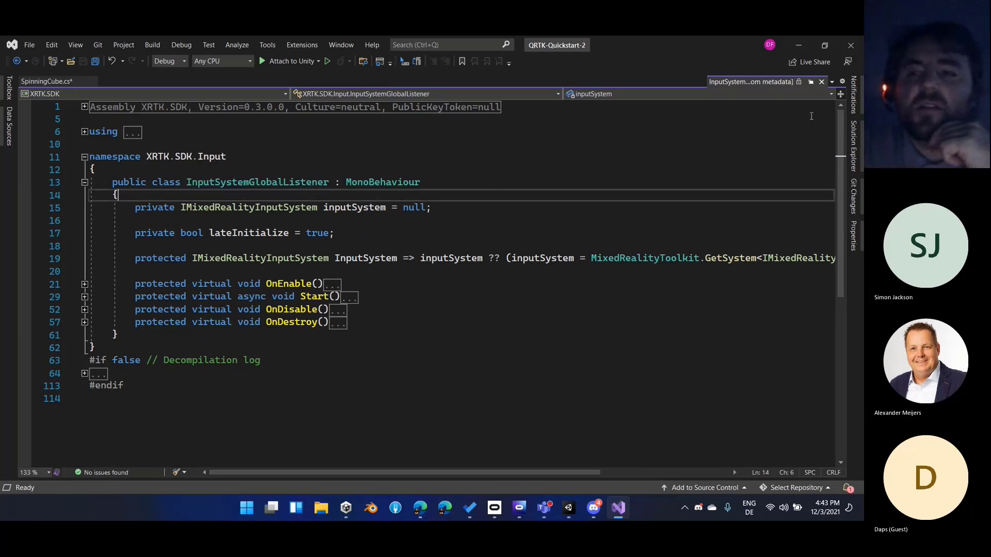
left_click(821, 82)
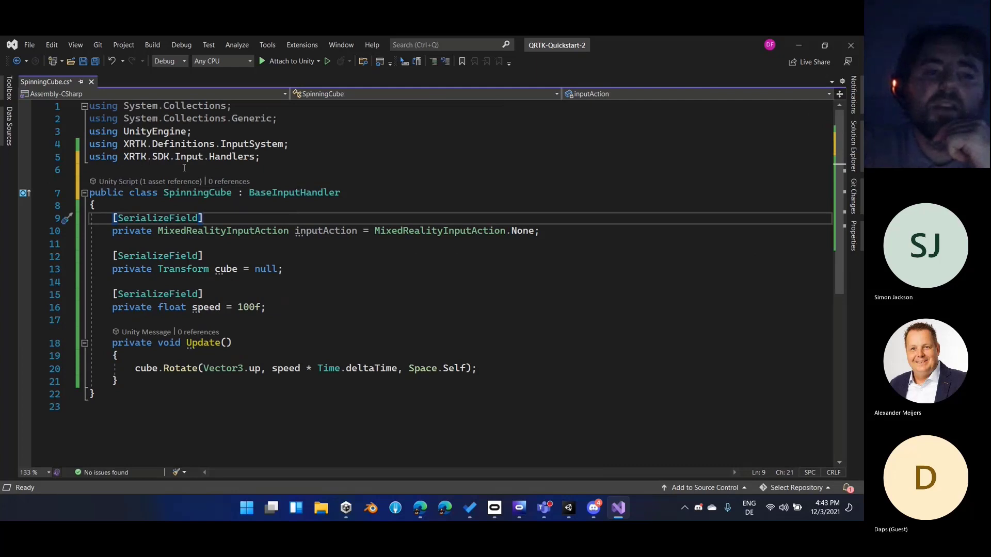
Add IMixedRealityInputHandler to the SpinningCube declaration, importing XRTK.Interfaces.InputSystem.Handlers and generating the OnInputDown and OnInputUp method stubs
double_click(281, 192)
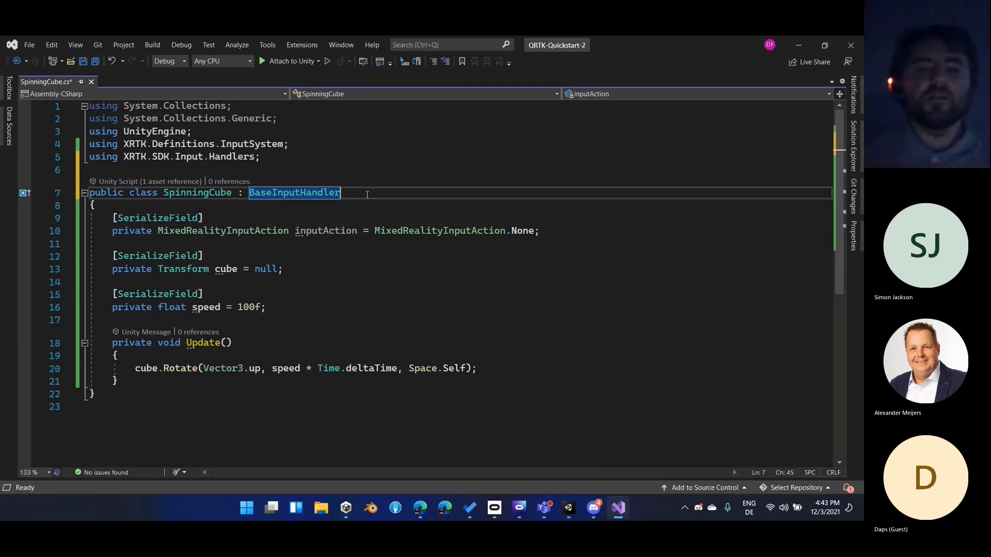
type(", ")
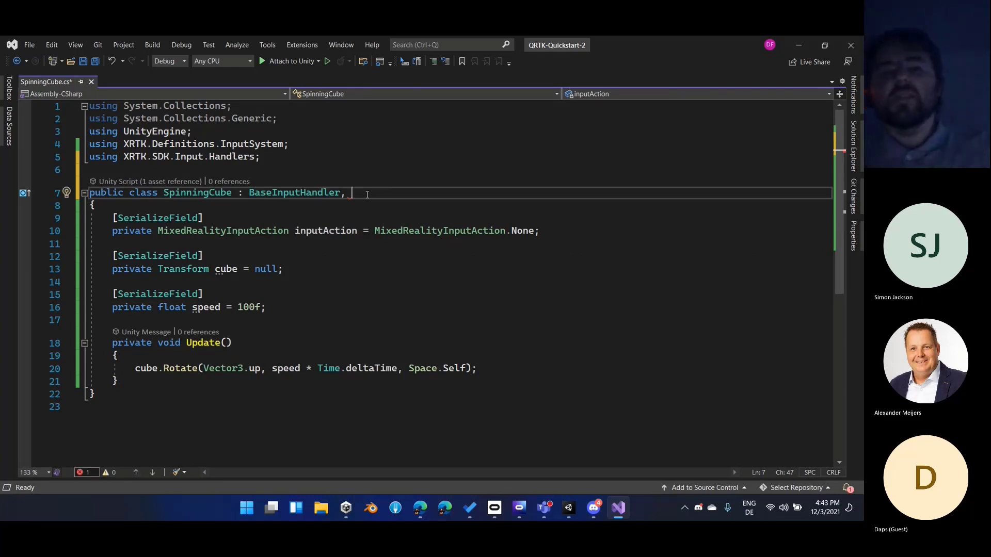
type("I")
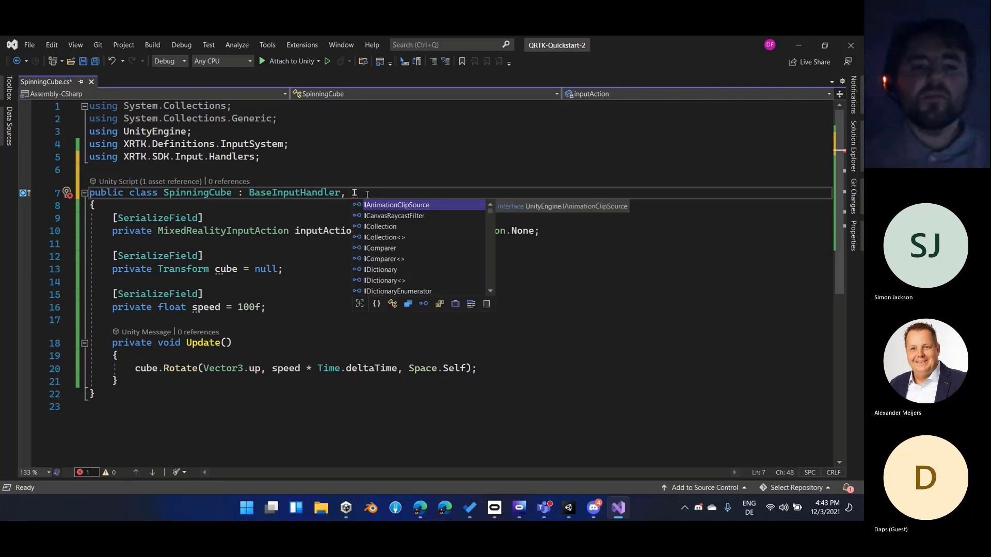
type("MixedReali")
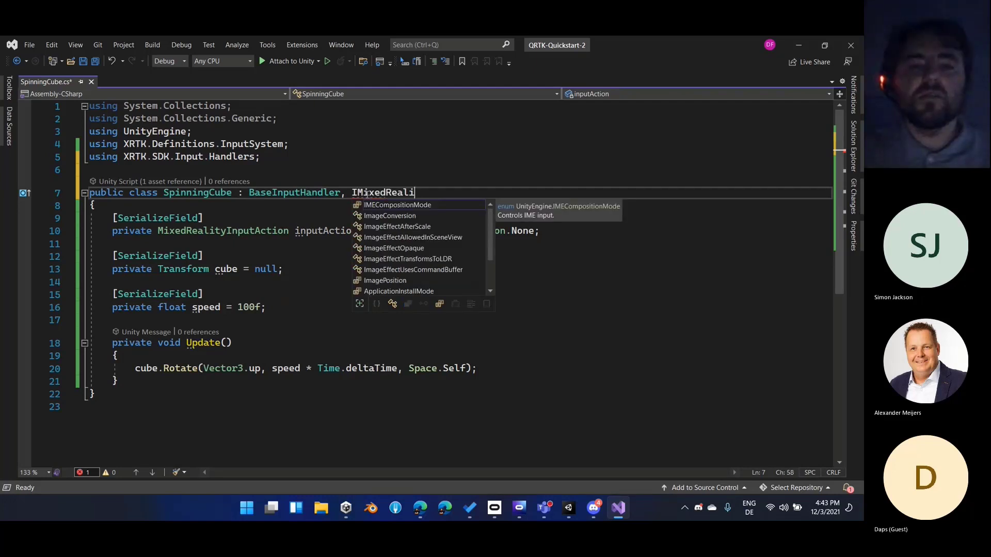
type("tyInput")
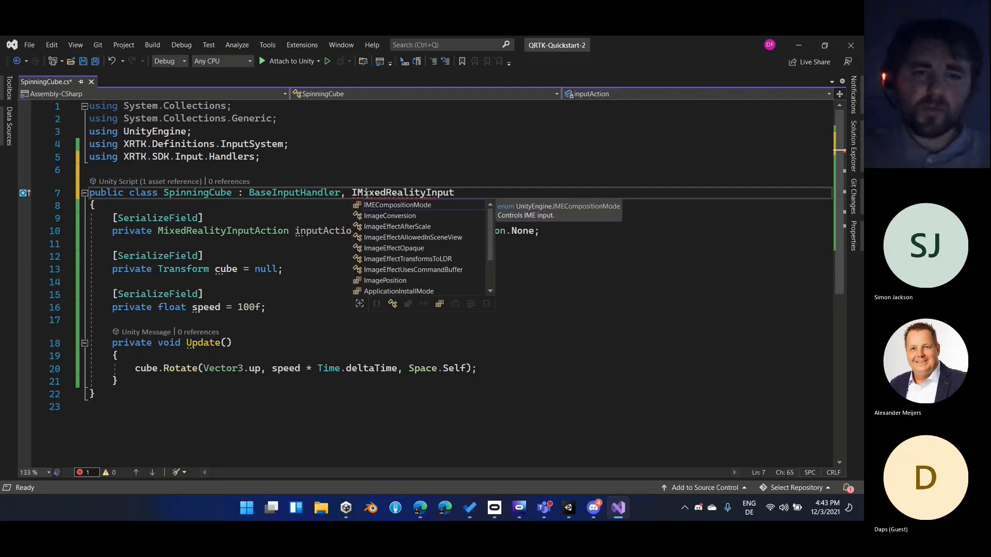
type("Handler")
key("ctrl+period")
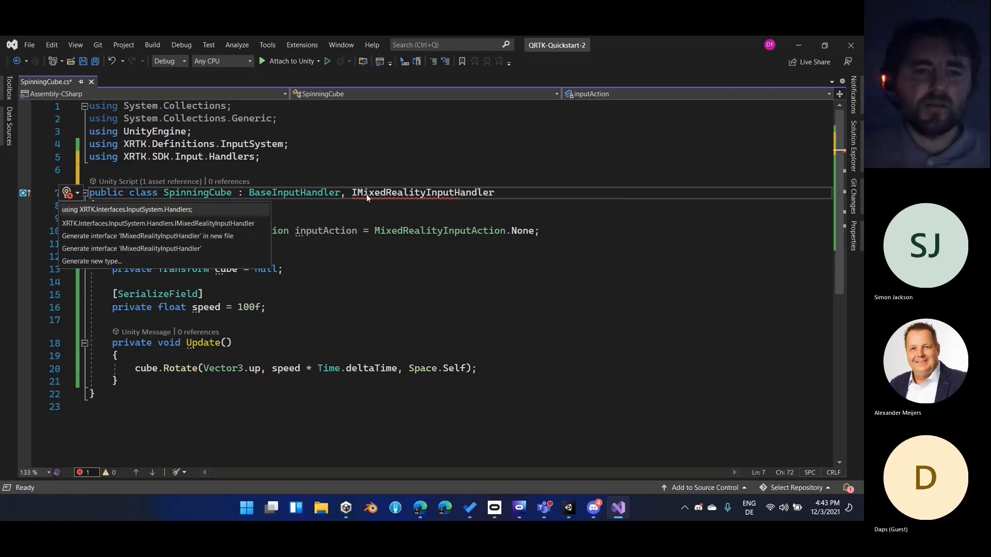
key("Return")
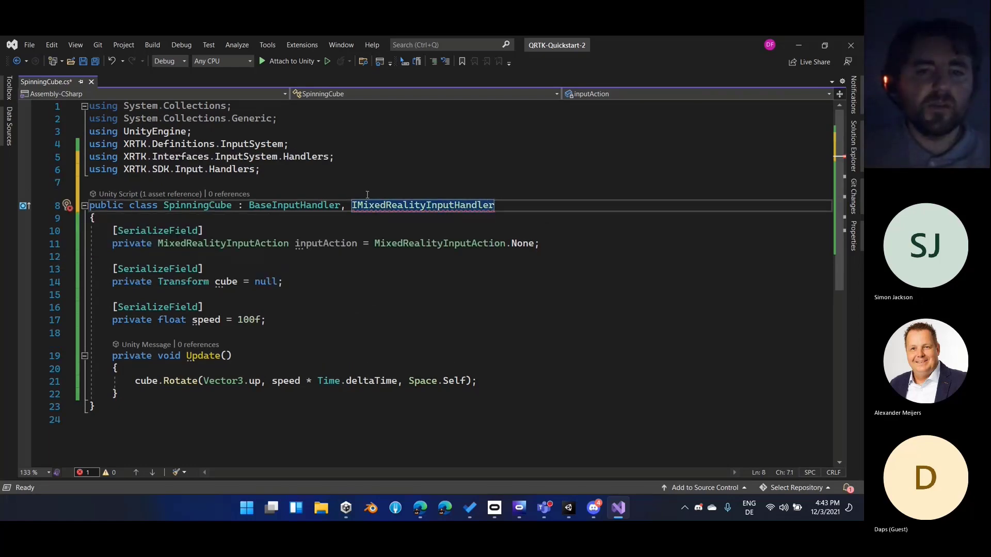
key("ctrl+period")
key("Return")
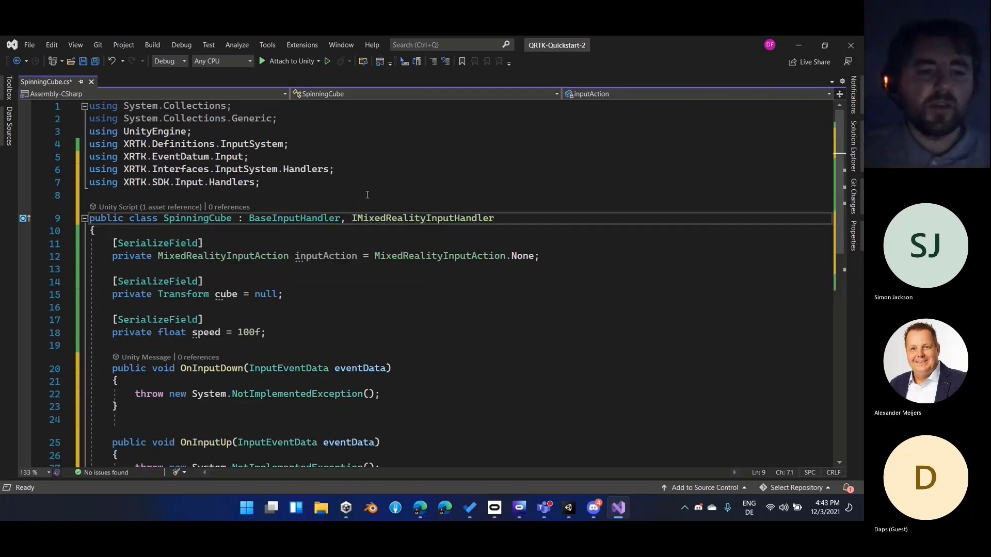
Examine the BaseInputHandler and IMixedRealityInputHandler types in the class declaration and the generated OnInputDown and OnInputUp methods
left_click(418, 256)
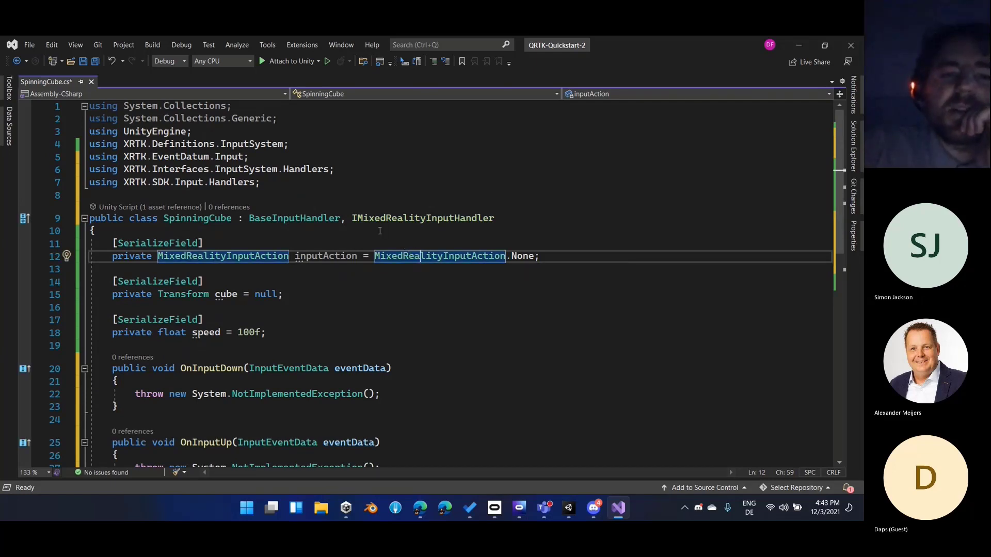
scroll(398, 223, "down", 2)
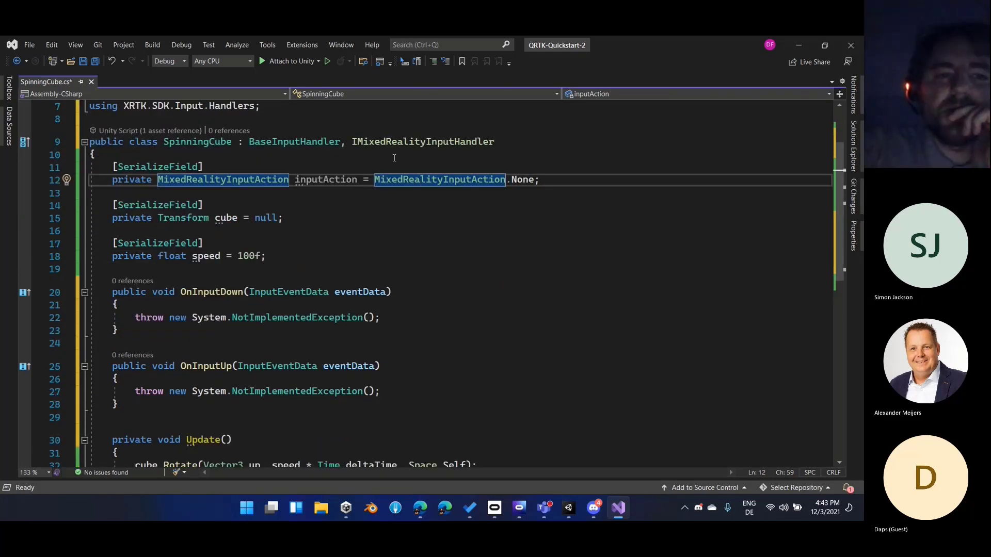
left_click(302, 143)
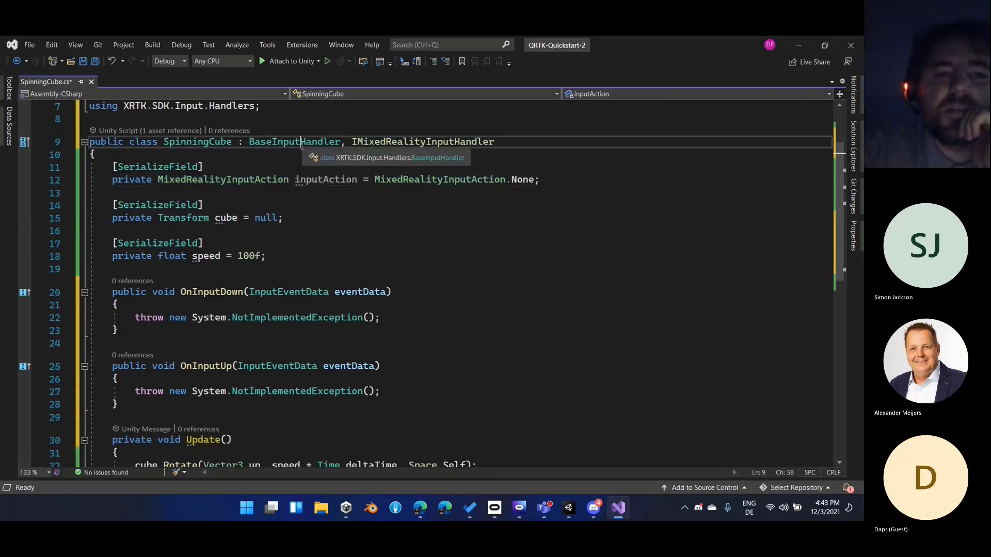
double_click(271, 148)
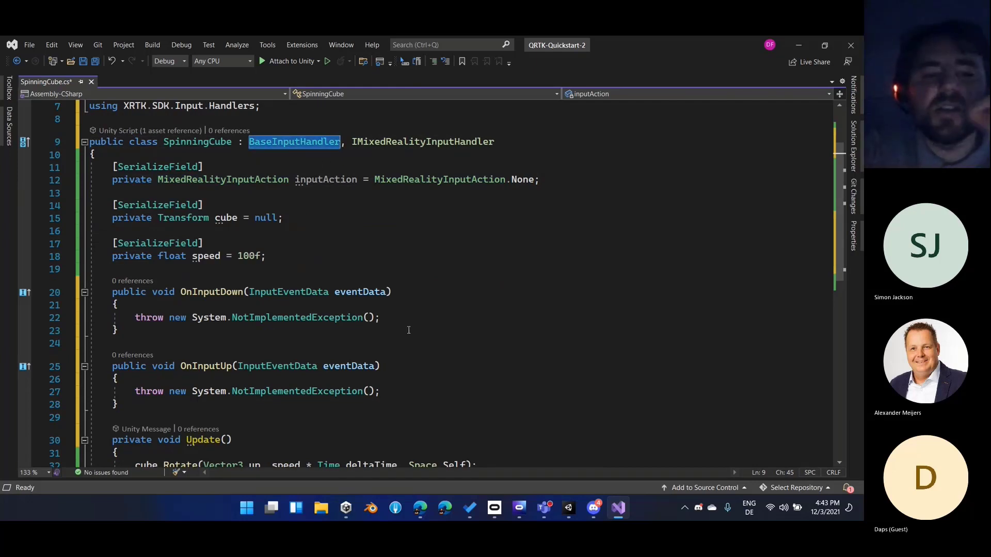
scroll(408, 330, "down", 1)
scroll(406, 344, "up", 3)
double_click(403, 220)
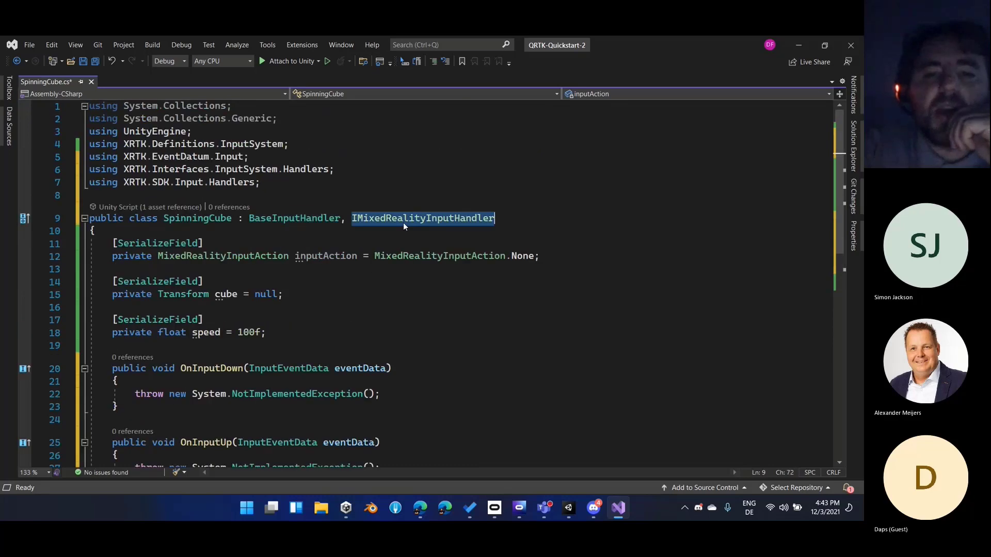
scroll(380, 244, "down", 3)
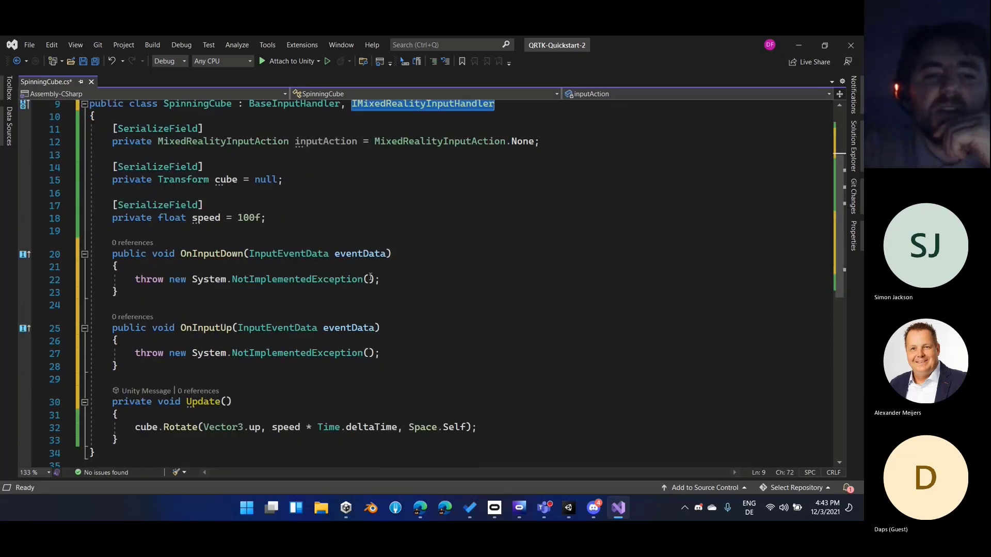
left_click(411, 276)
double_click(210, 253)
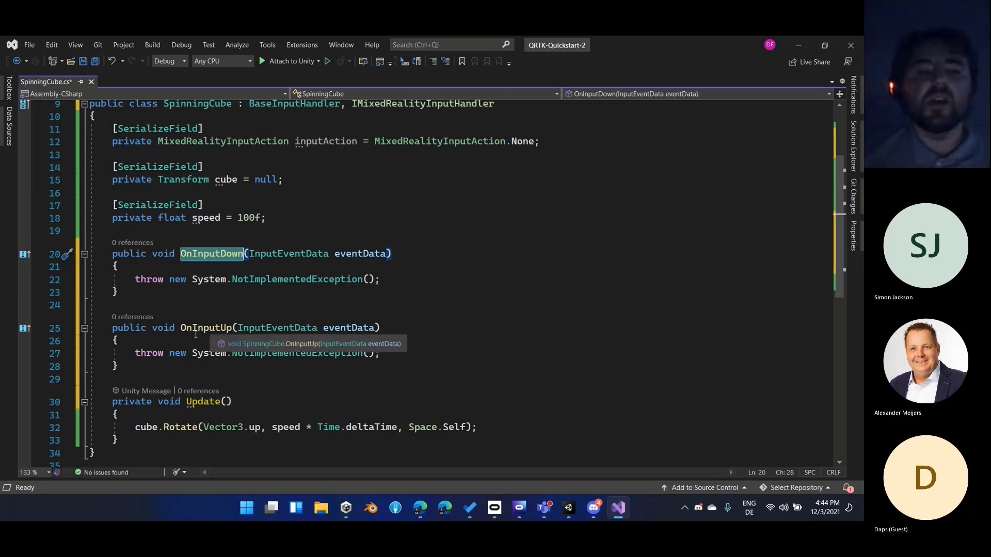
scroll(195, 334, "up", 3)
Try adding IPointerDownHandler and IPointerUpHandler after IMixedRealityInputHandler in the SpinningCube declaration, and remove both again
left_click_drag(352, 218, 507, 216)
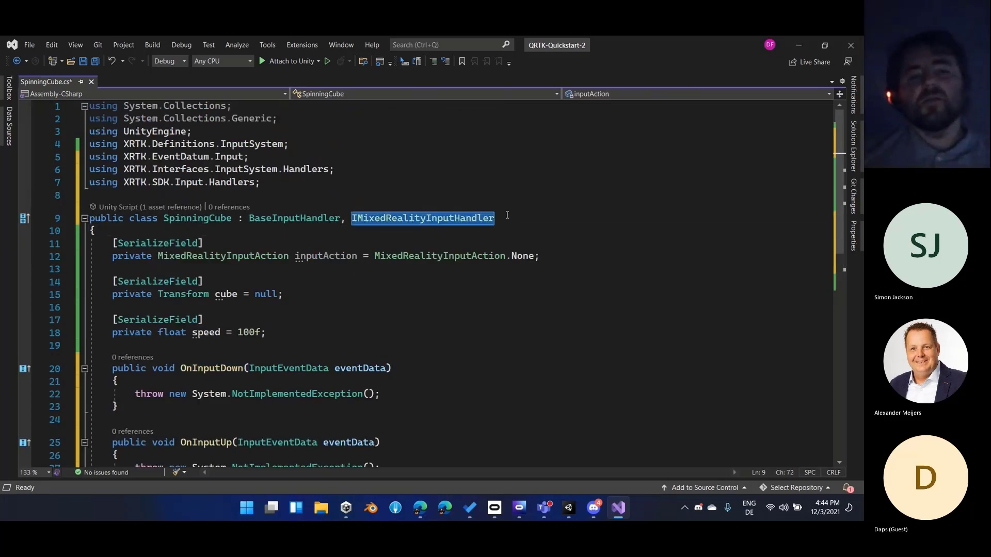
left_click(507, 215)
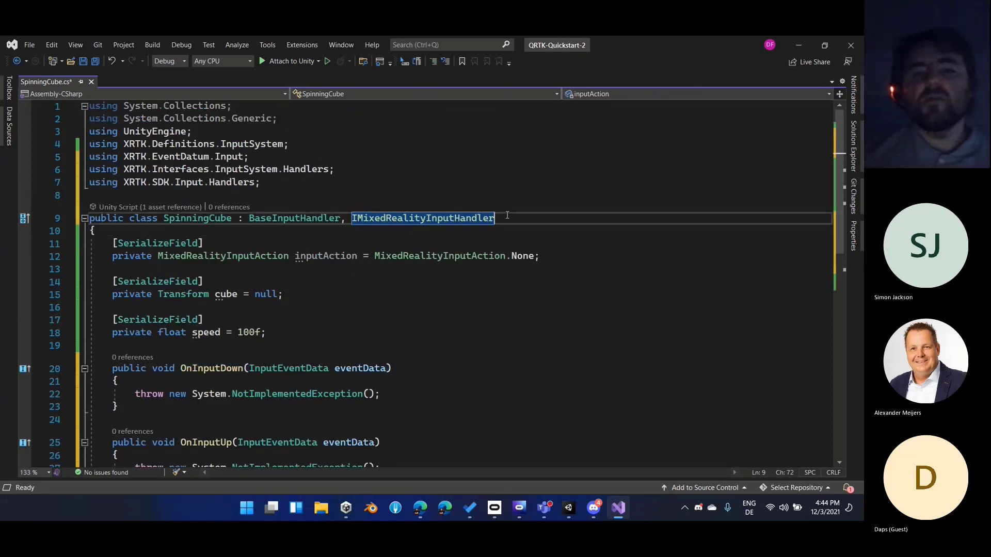
type(", IPointer")
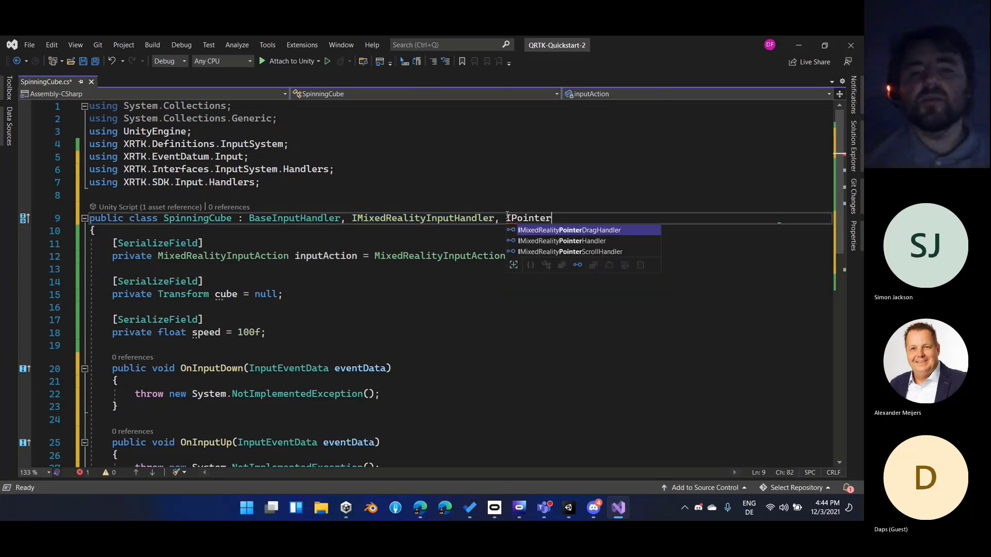
type("DownHandler")
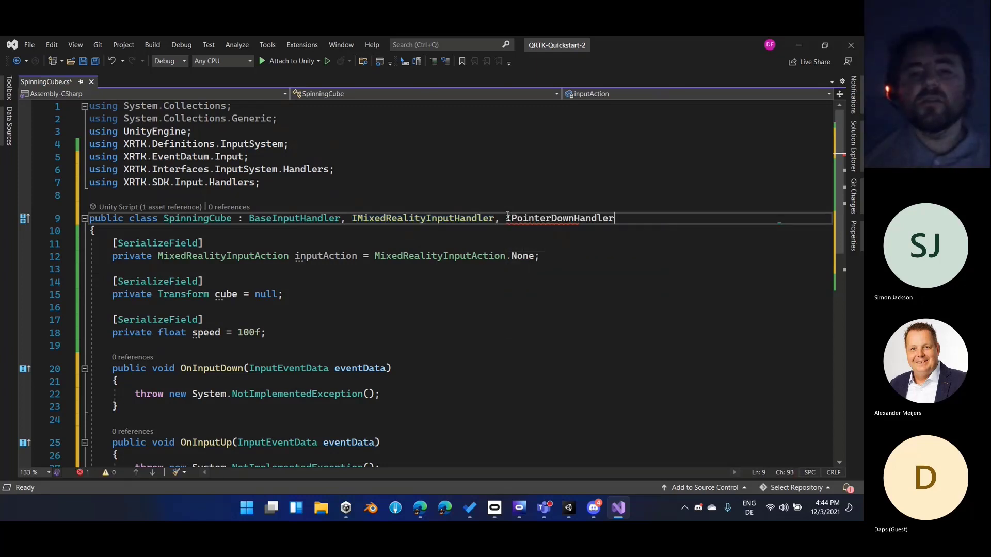
key("ctrl+period")
key("Return")
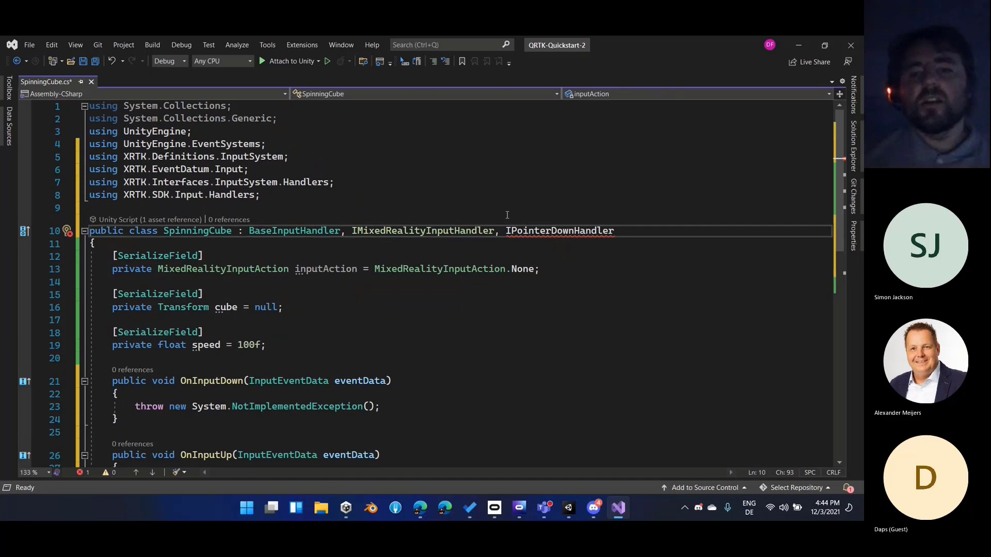
type(", IPoint")
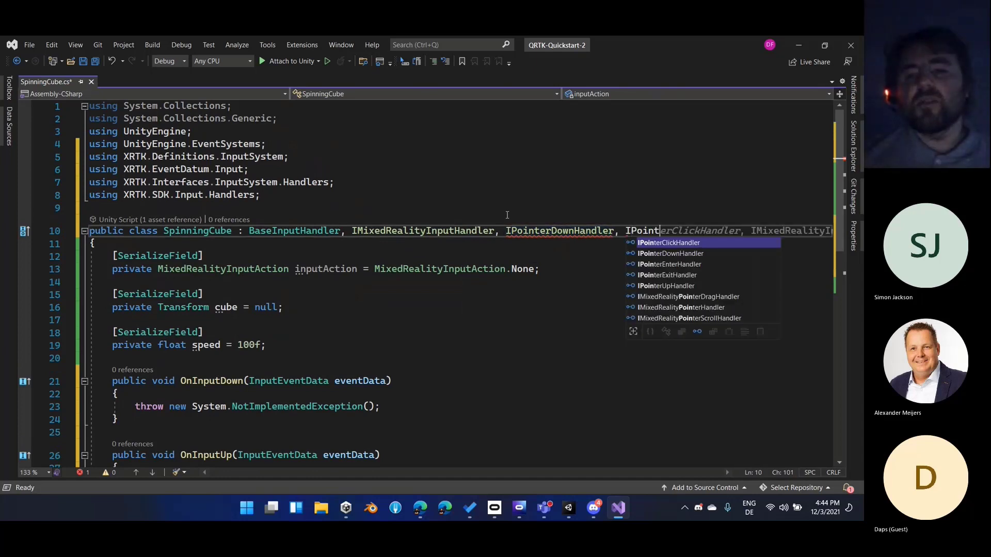
type("erUpHandler")
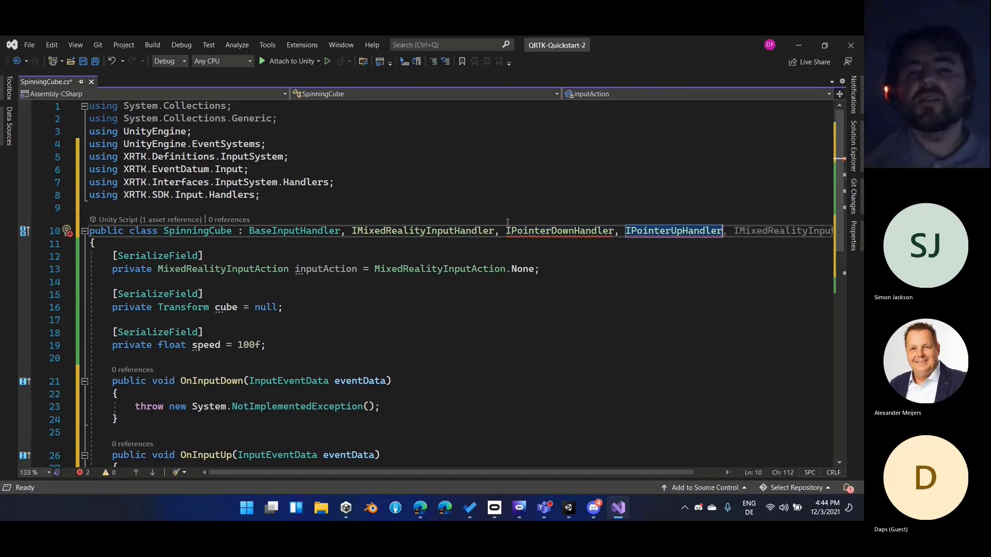
left_click(505, 231, "shift")
key("BackSpace")
key("BackSpace")
key("BackSpace")
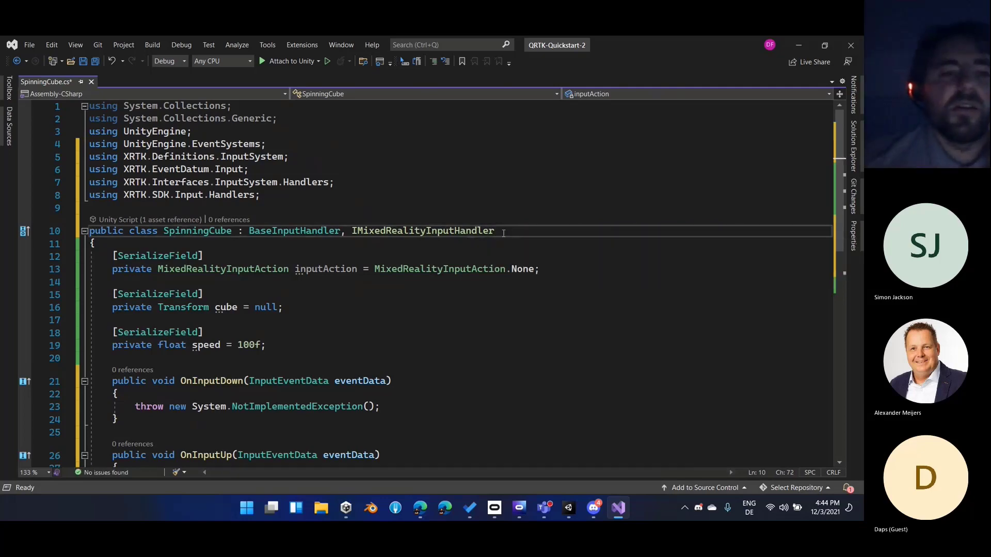
Remove the unused using directives from the SpinningCube script
right_click(174, 108)
left_click(209, 142)
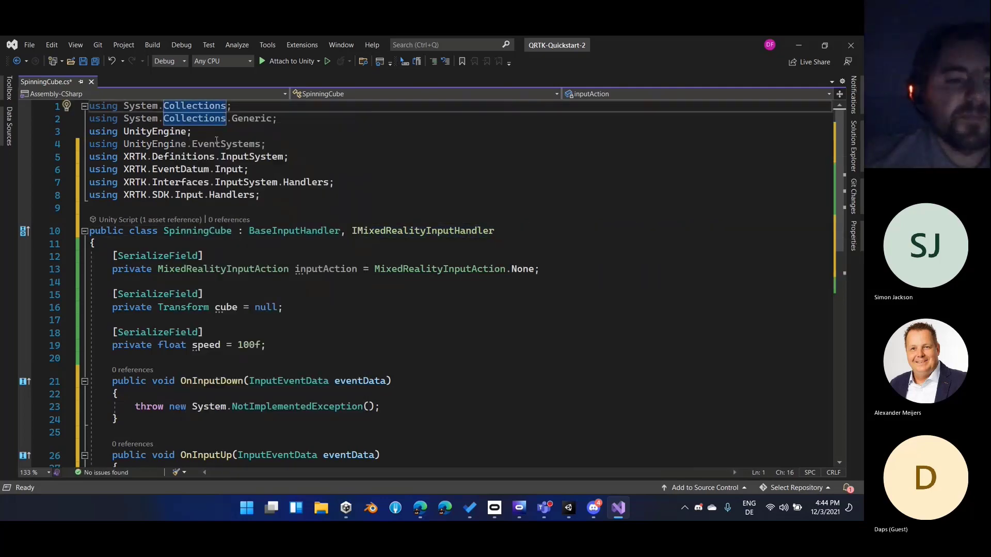
Delete the NotImplementedException statements from the bodies of OnInputDown and OnInputUp
scroll(422, 280, "down", 4)
left_click(454, 264)
key("Up")
key("Up")
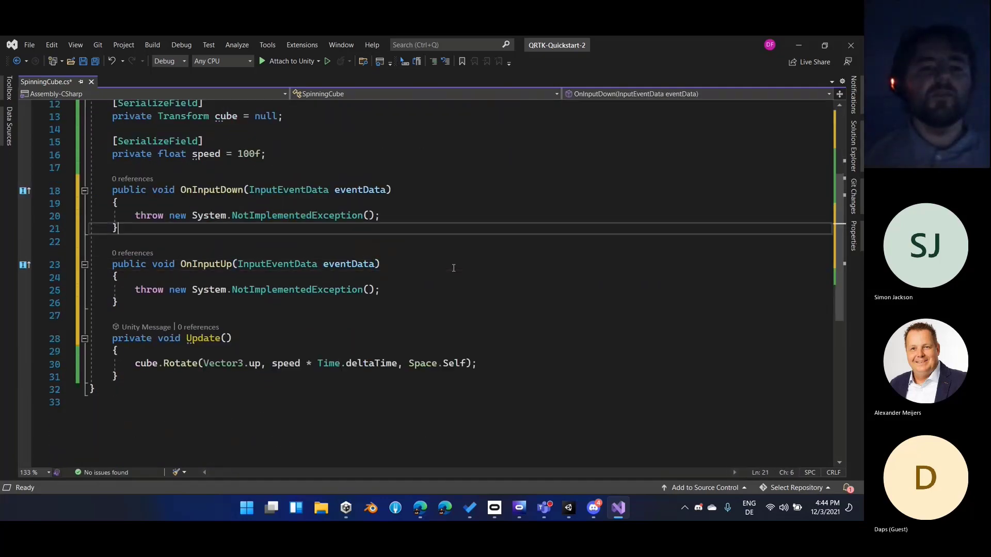
key("Up")
key("shift+Home")
key("BackSpace")
key("Down")
key("Down")
key("Down")
key("Down")
key("Down")
key("shift+End")
key("BackSpace")
Add an empty if block in OnInputDown with the condition eventData.MixedRealityInputAction == inputAction
key("Up")
key("Up")
key("Up")
key("Up")
key("Up")
type("if (eventData")
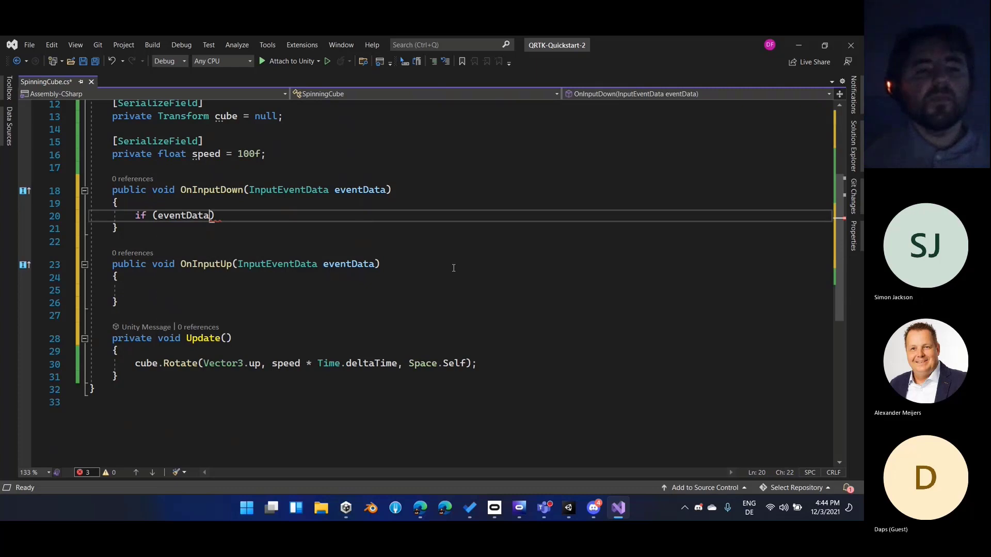
type(".mix")
key("Tab")
key("Tab")
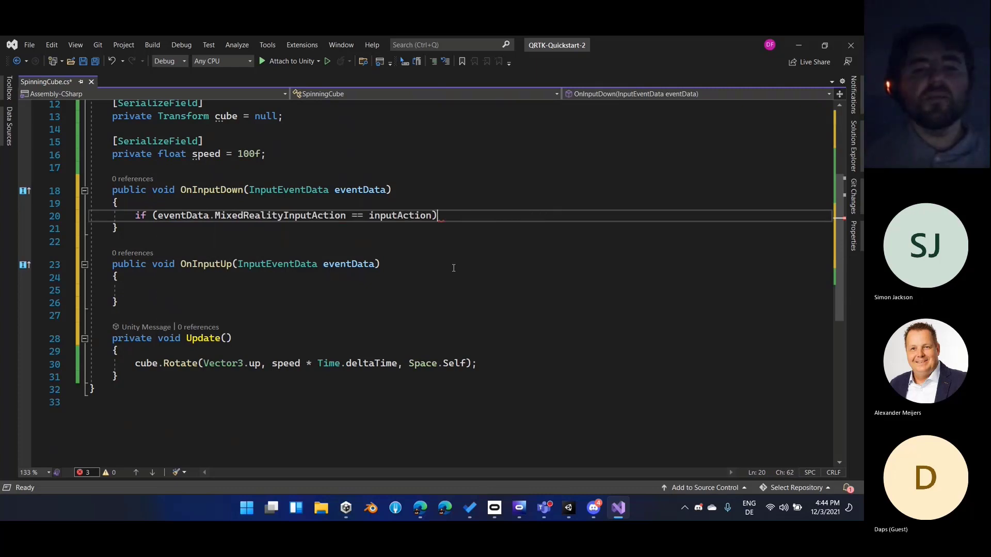
key("Return")
type("{")
key("Return")
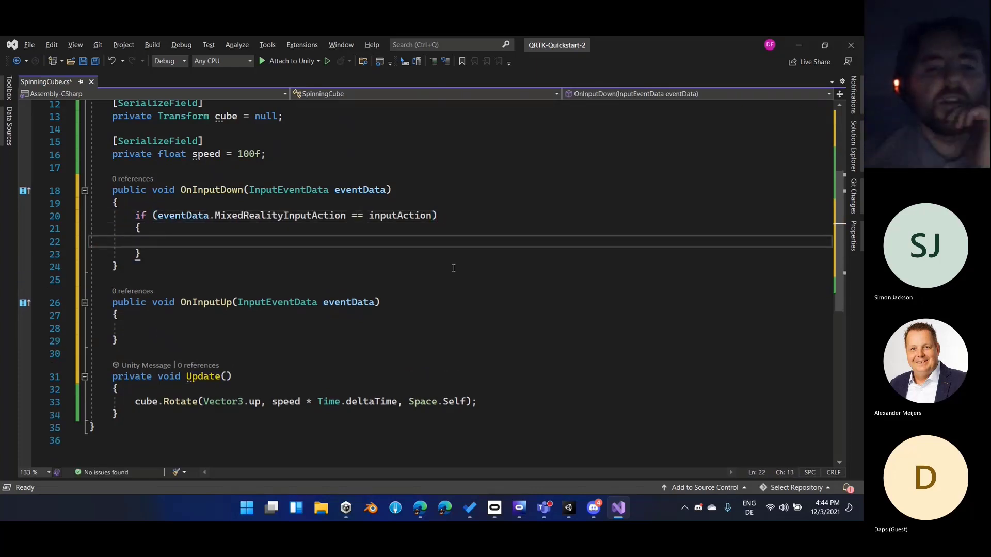
Examine the OnInputDown method and how its condition compares the event's MixedRealityInputAction with the inputAction field
scroll(454, 268, "up", 4)
left_click(209, 343)
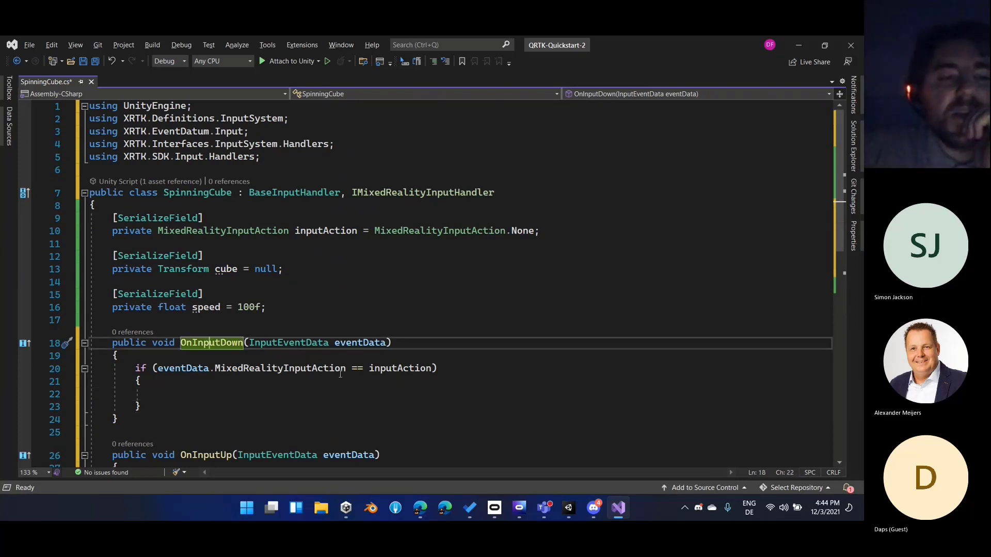
left_click(289, 368)
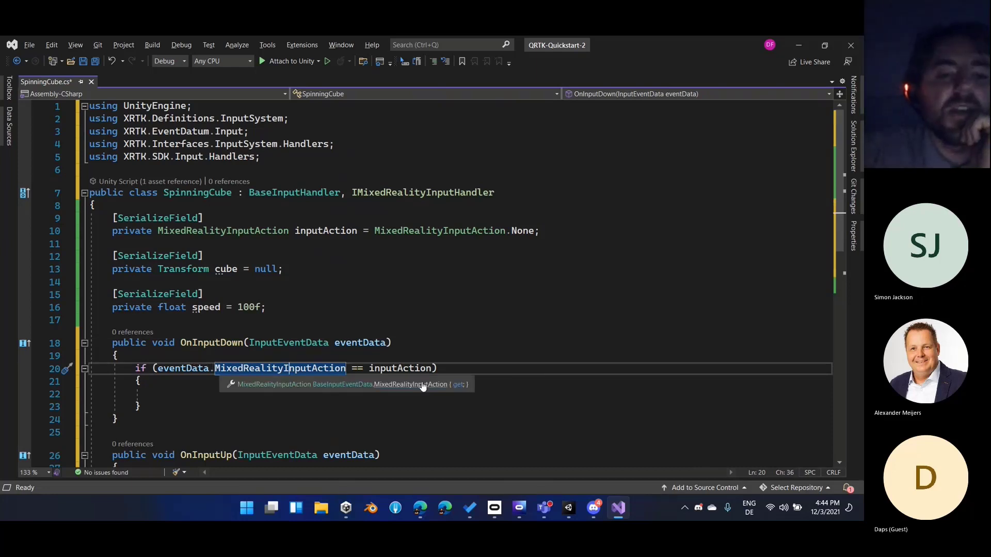
left_click(416, 368)
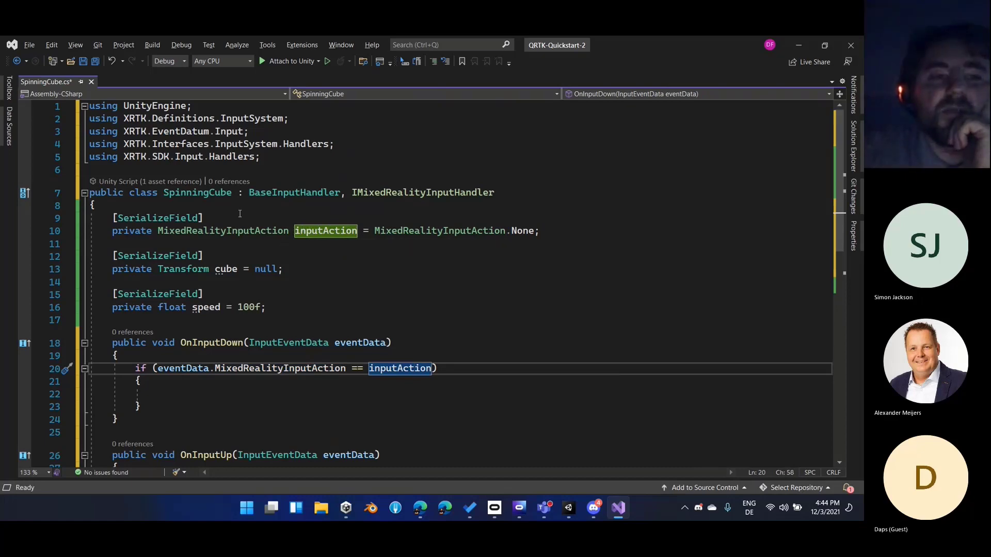
scroll(387, 322, "down", 3)
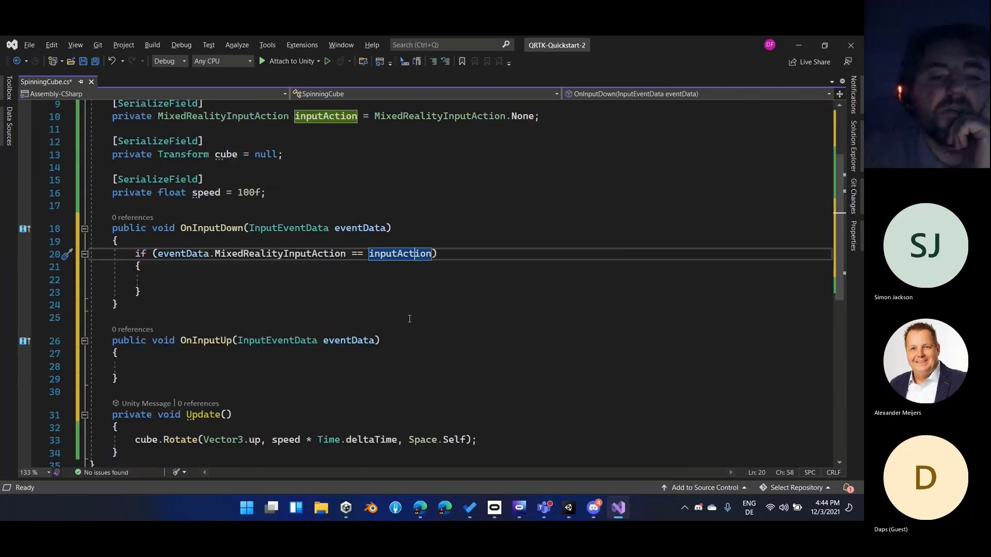
Declare a private bool field named doRotate below the speed field in the SpinningCube class
scroll(447, 261, "up", 2)
left_click(447, 258)
key("Down")
key("Right")
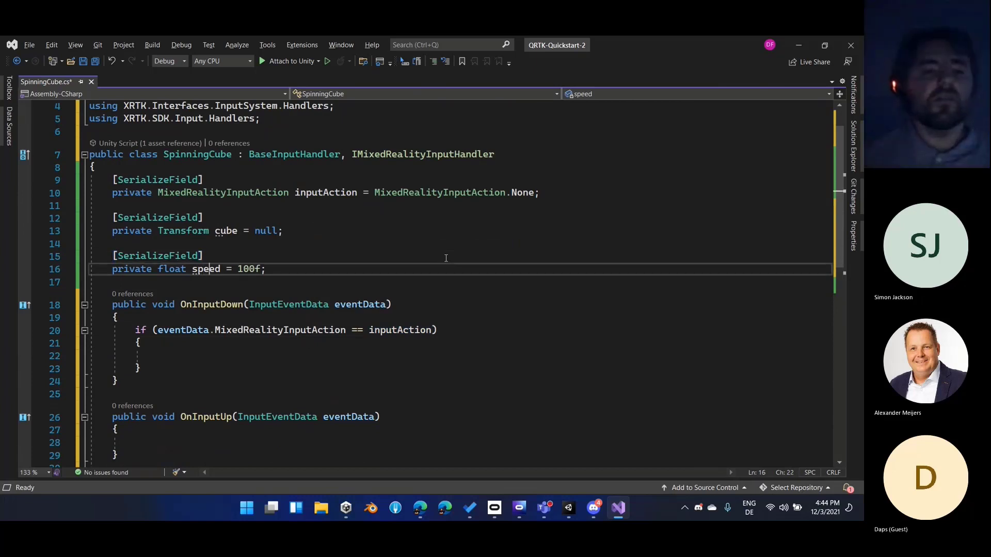
key("Return")
key("ctrl+z")
key("End")
key("Return")
key("Return")
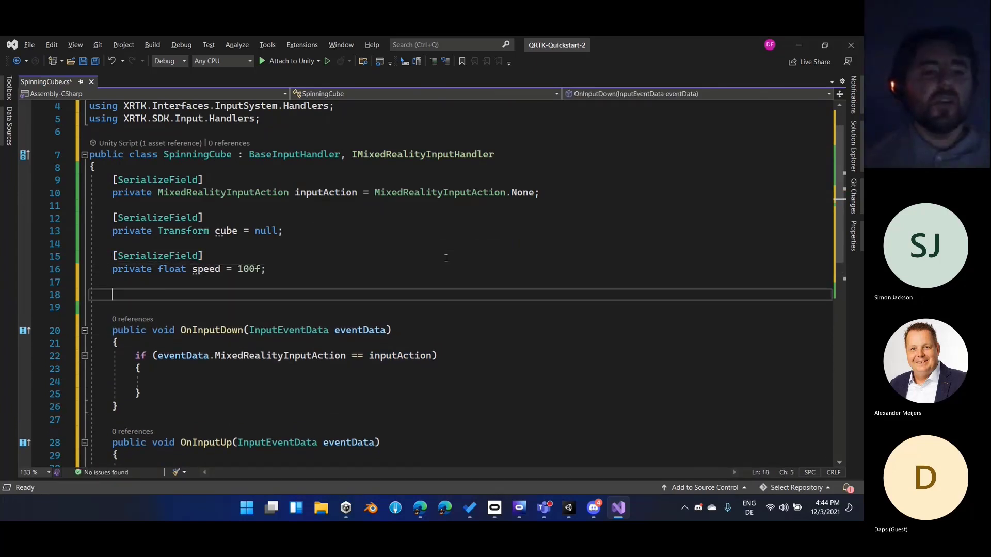
type("private bool ")
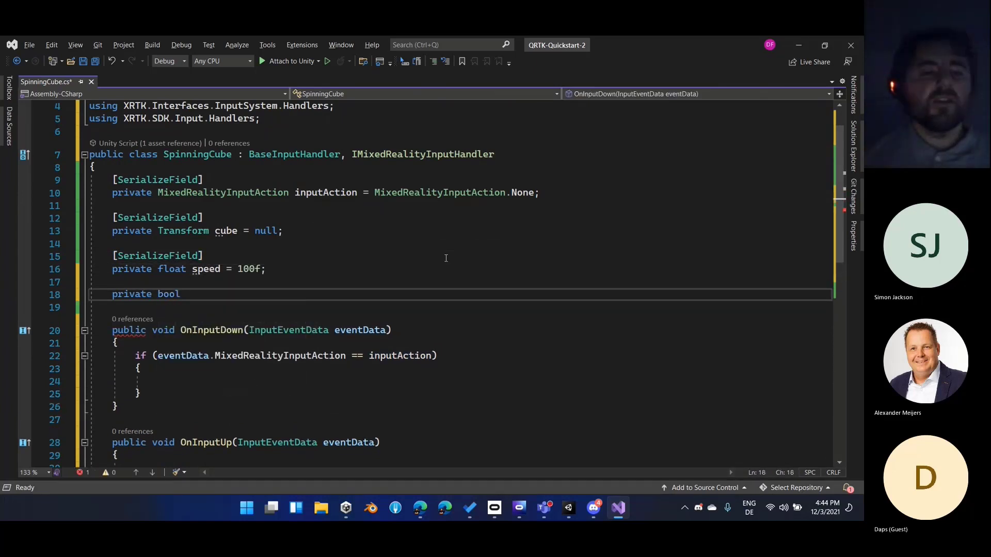
type("rea")
key("BackSpace")
key("BackSpace")
key("BackSpace")
type("do")
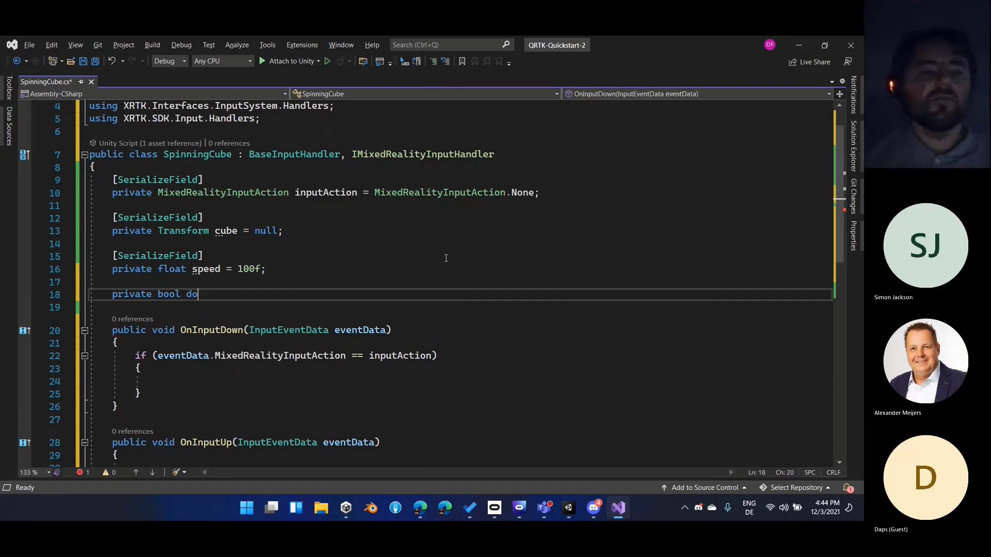
type("Rotate;")
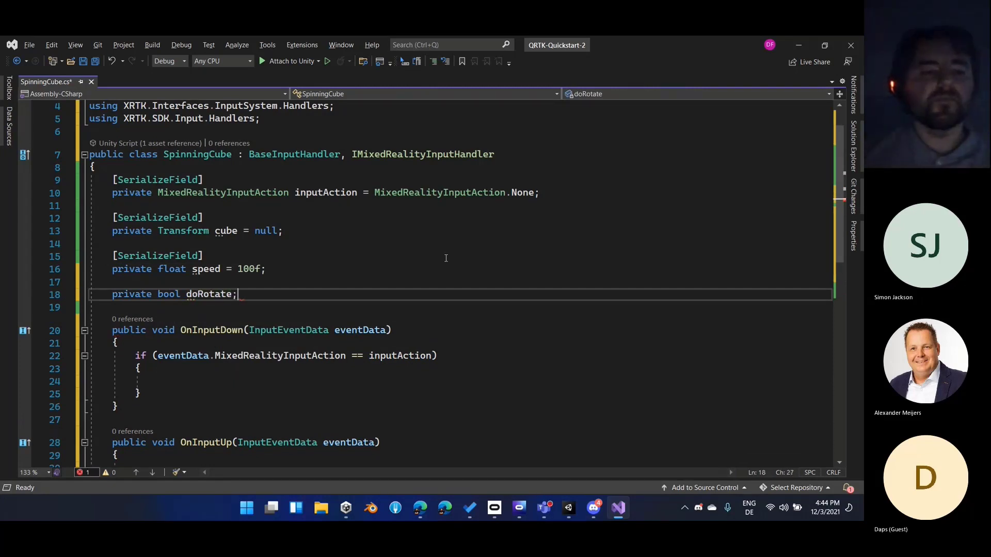
Insert an if (doRotate) condition above the cube.Rotate call in the Update method
scroll(446, 258, "down", 4)
left_click(433, 343)
key("Down")
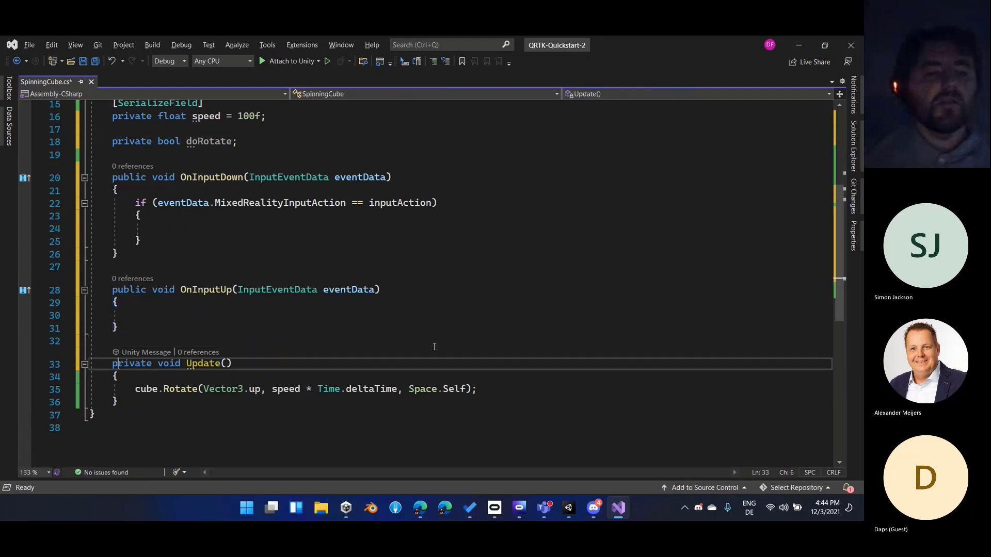
key("Down")
key("Home")
key("Return")
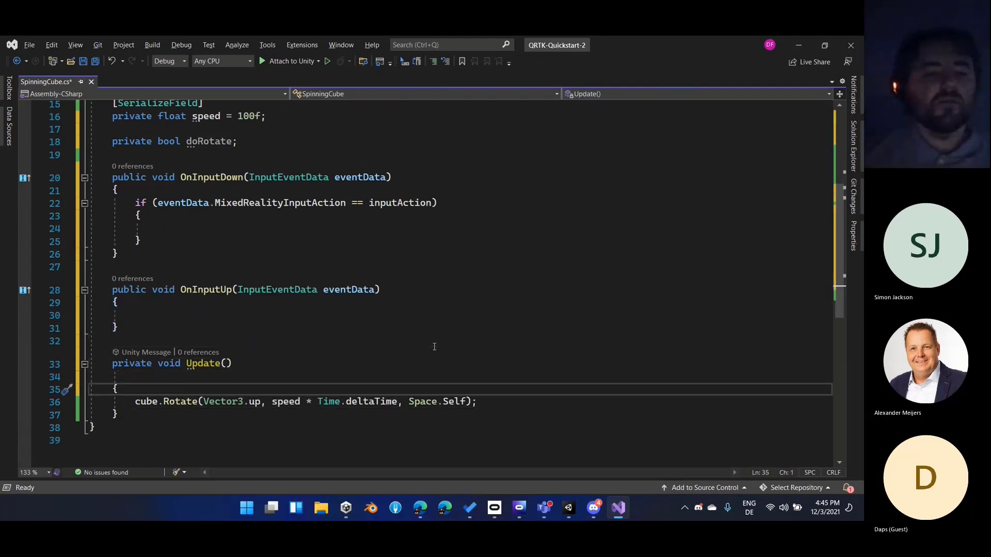
key("BackSpace")
key("End")
key("Return")
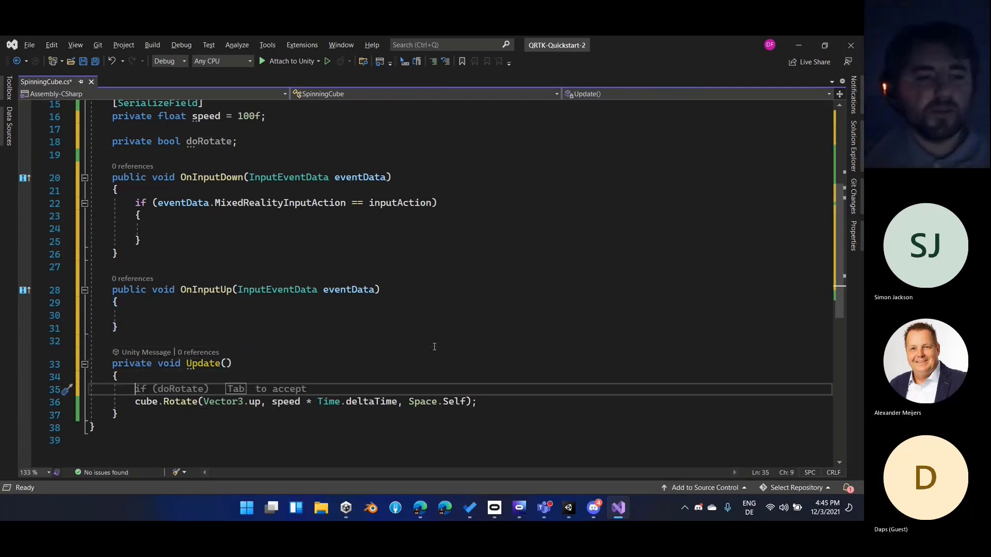
type("if (dot")
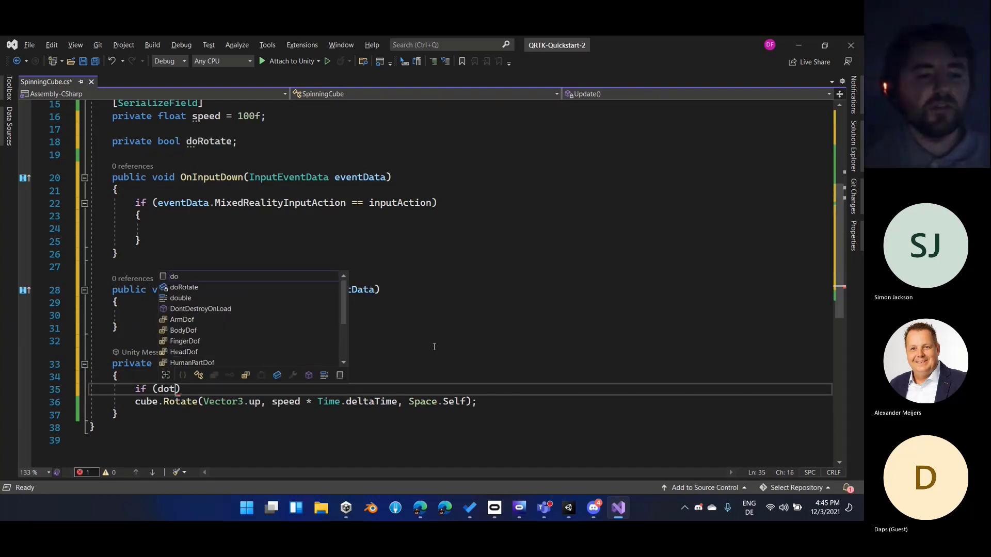
key("BackSpace")
type("ro")
key("Tab")
type(")")
key("Return")
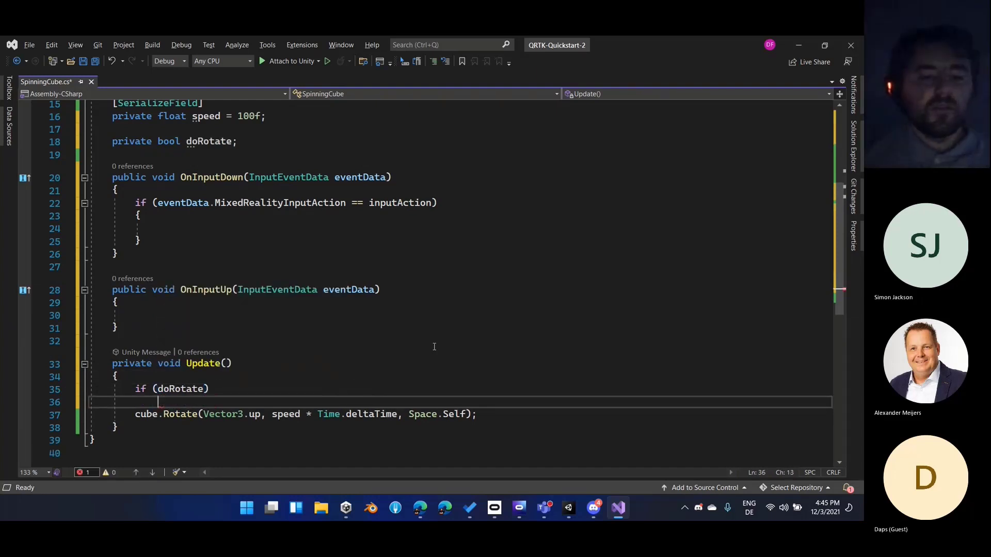
Enclose the cube.Rotate call in braces as the body of the doRotate condition
type("{")
key("Delete")
key("Down")
key("End")
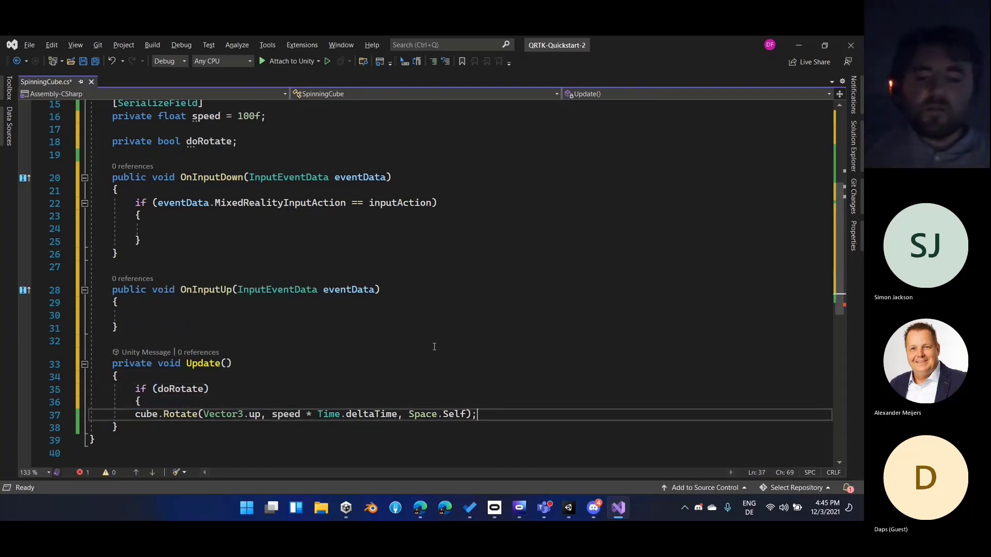
key("Return")
type("}")
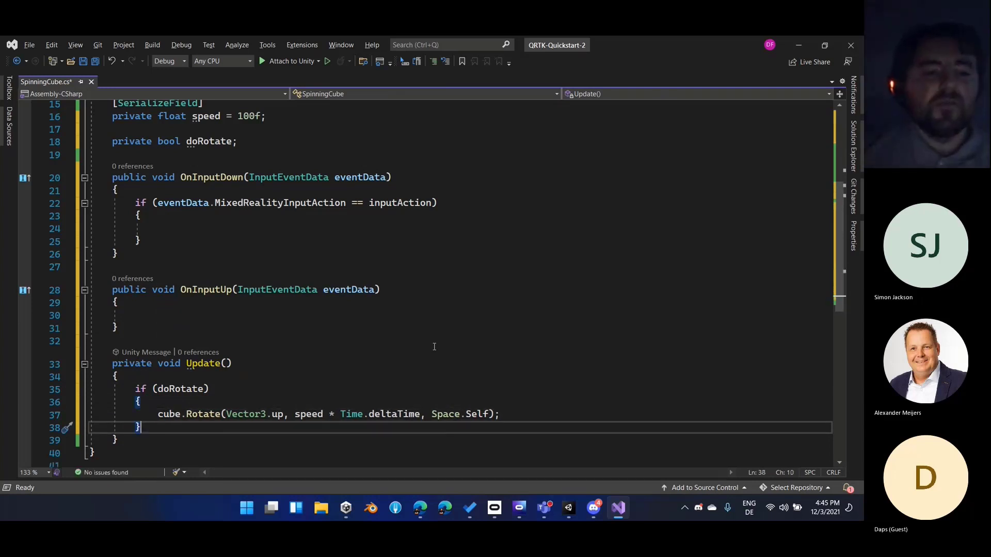
left_click(180, 389)
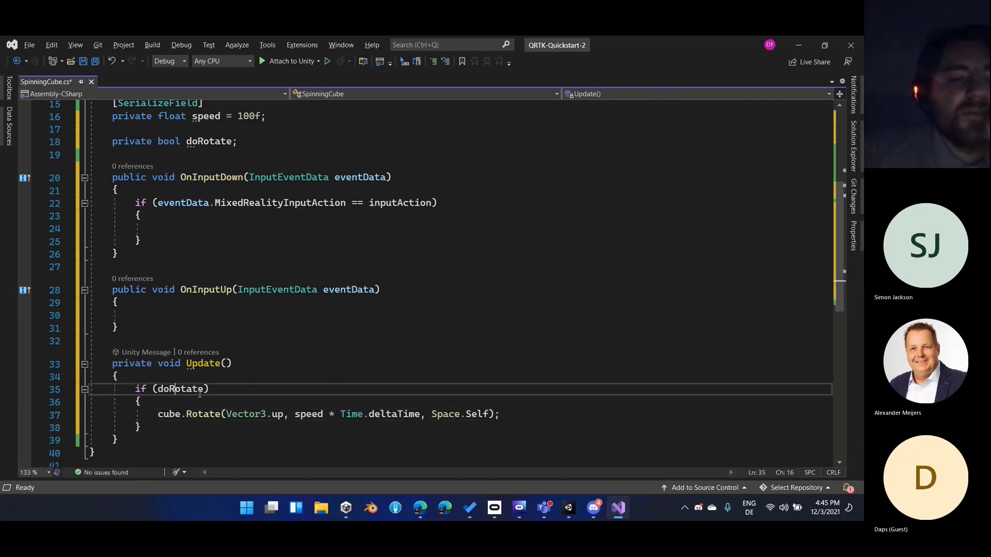
Inside the if block of OnInputDown, set doRotate to true and call eventData.Use()
scroll(226, 393, "up", 2)
left_click(463, 284)
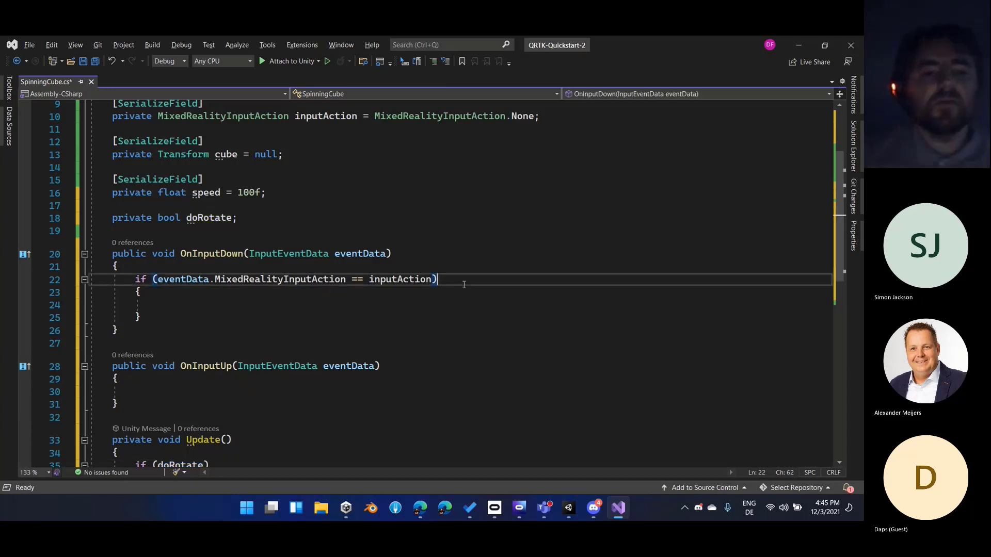
key("Down")
key("Down")
type("doRotate ")
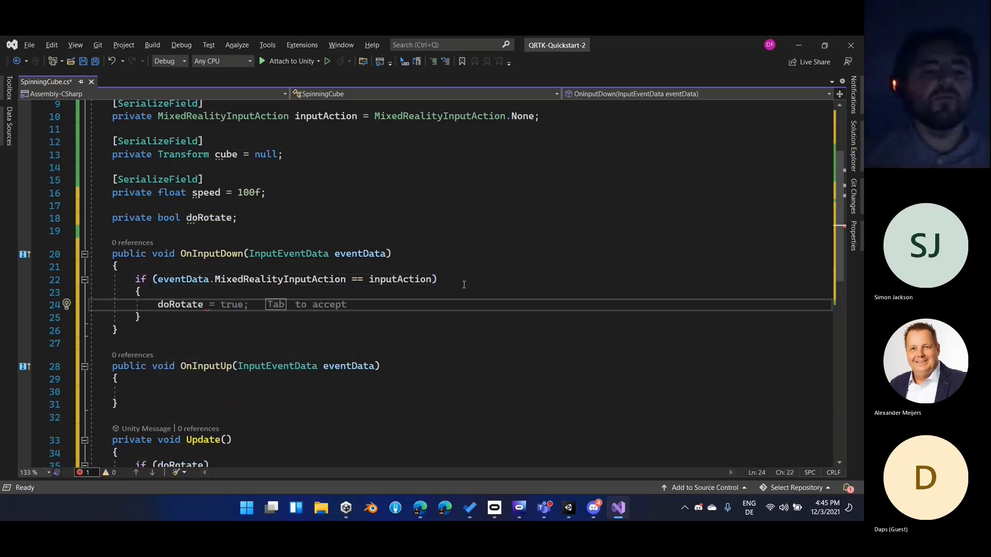
type("= true;")
key("Return")
type("event")
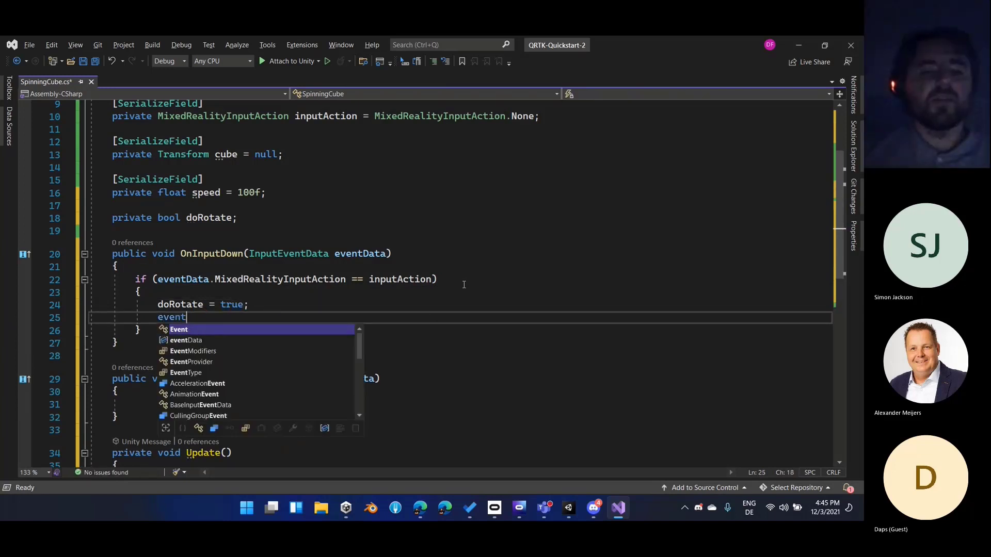
type("Data.use")
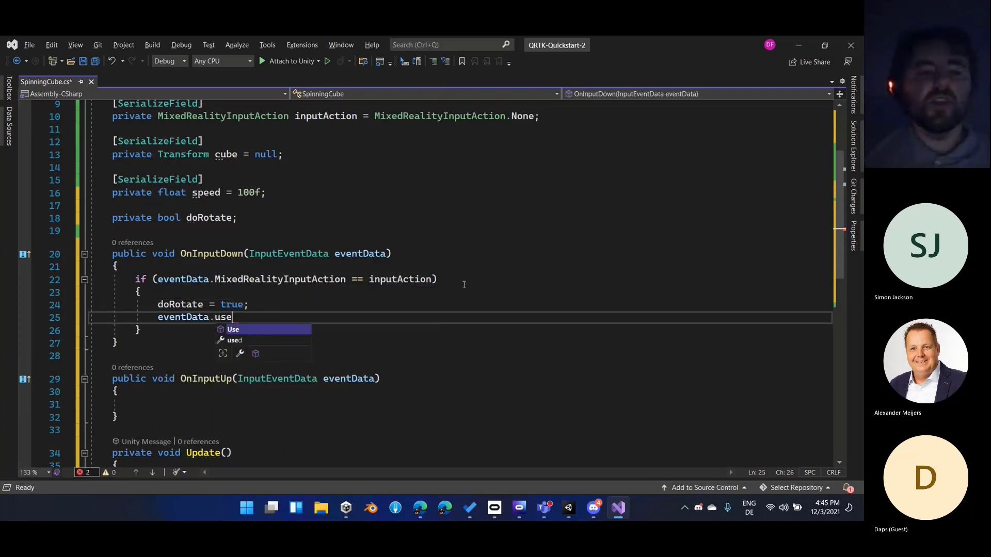
type("();")
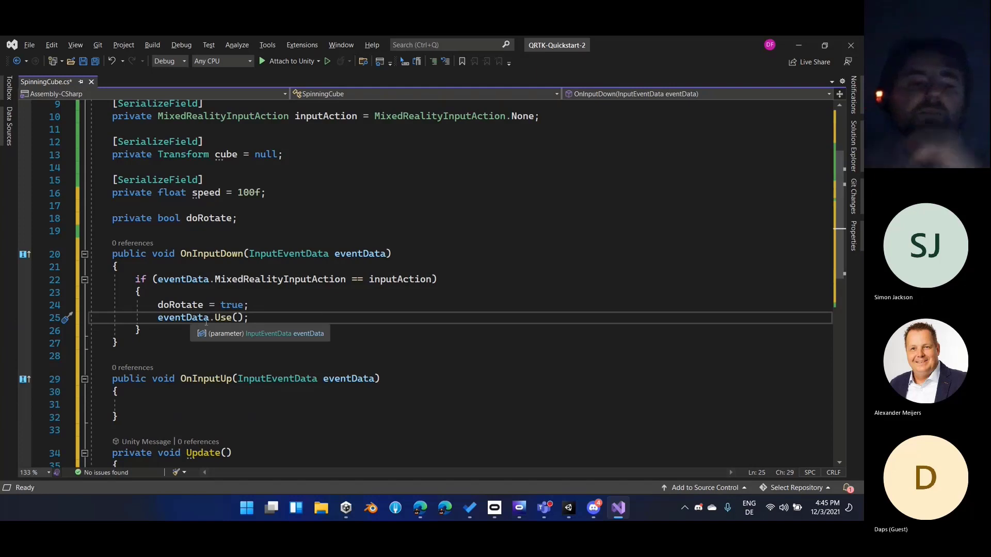
Add an if (eventData.used) condition at the start of OnInputDown, above the input action comparison
left_click(256, 280)
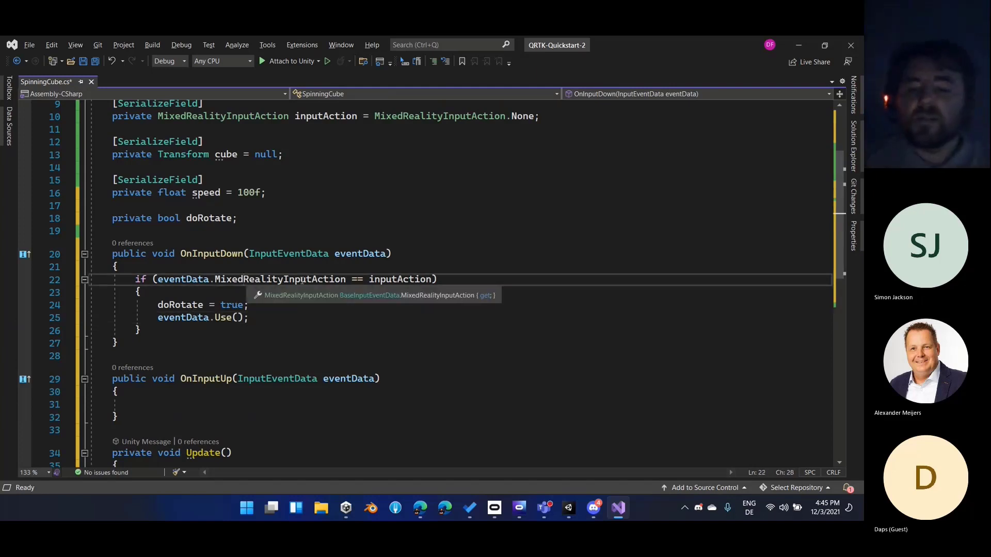
left_click(301, 270)
key("Return")
type("if (event")
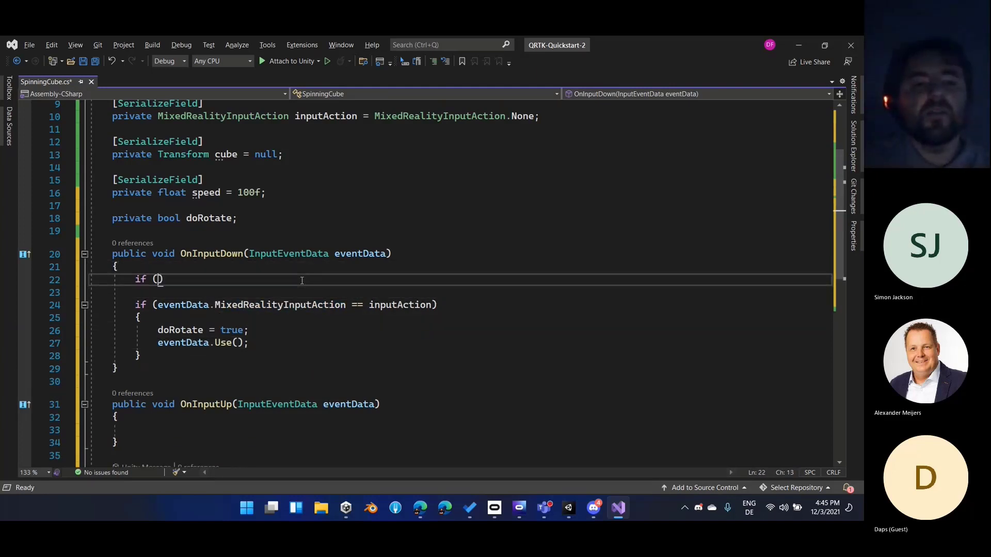
type("D")
key("Tab")
type(".used")
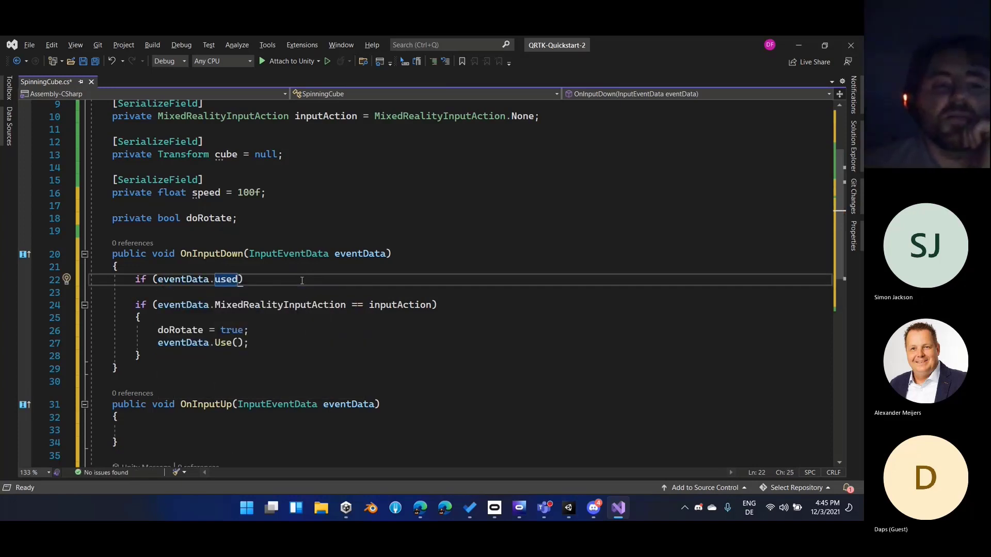
key("End")
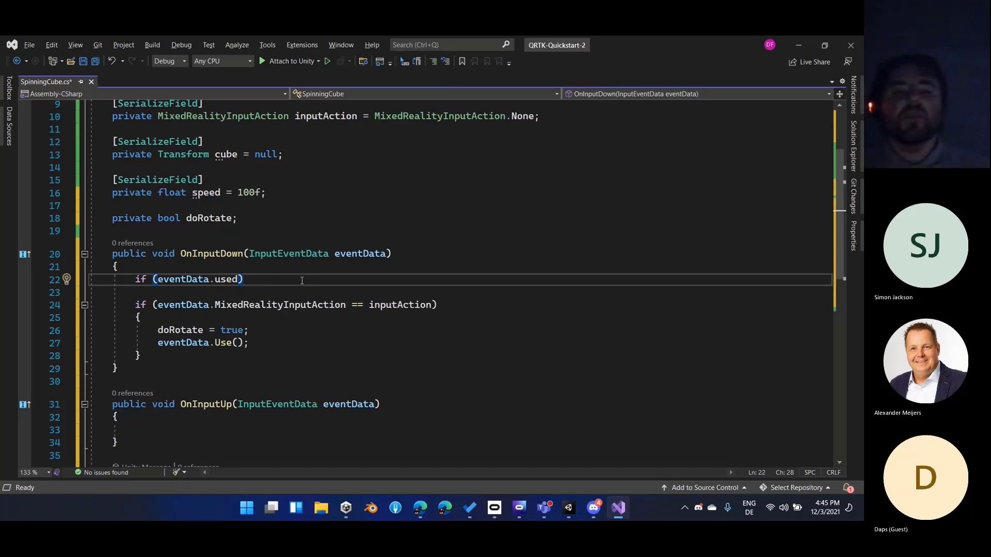
key("Down")
Give the eventData.used condition in OnInputDown a braced body containing a return statement
scroll(287, 170, "up", 3)
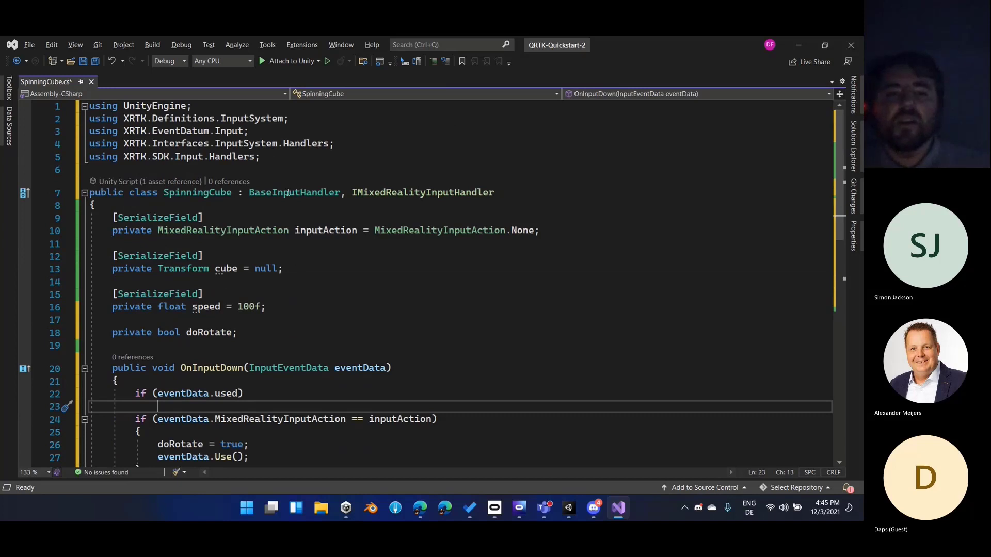
scroll(268, 257, "down", 3)
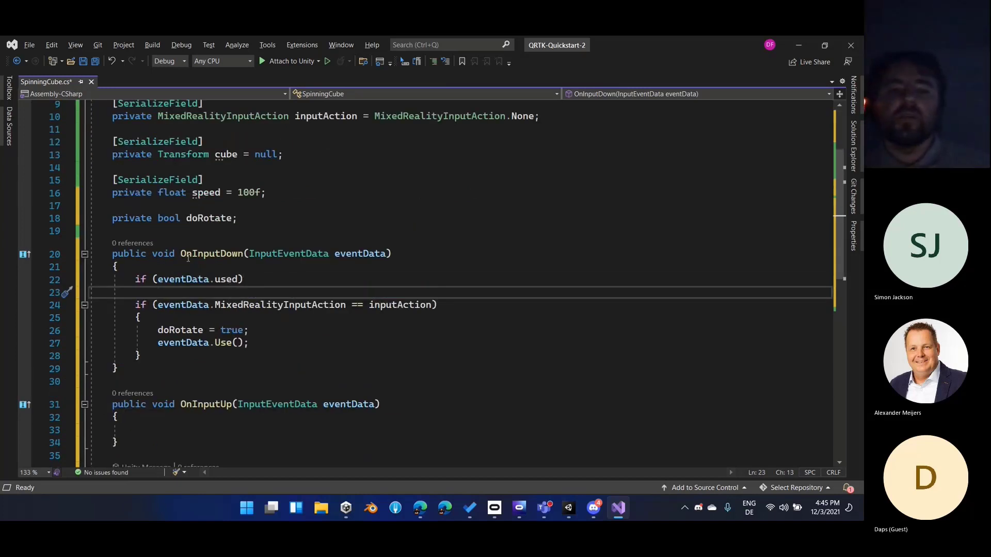
left_click(247, 279)
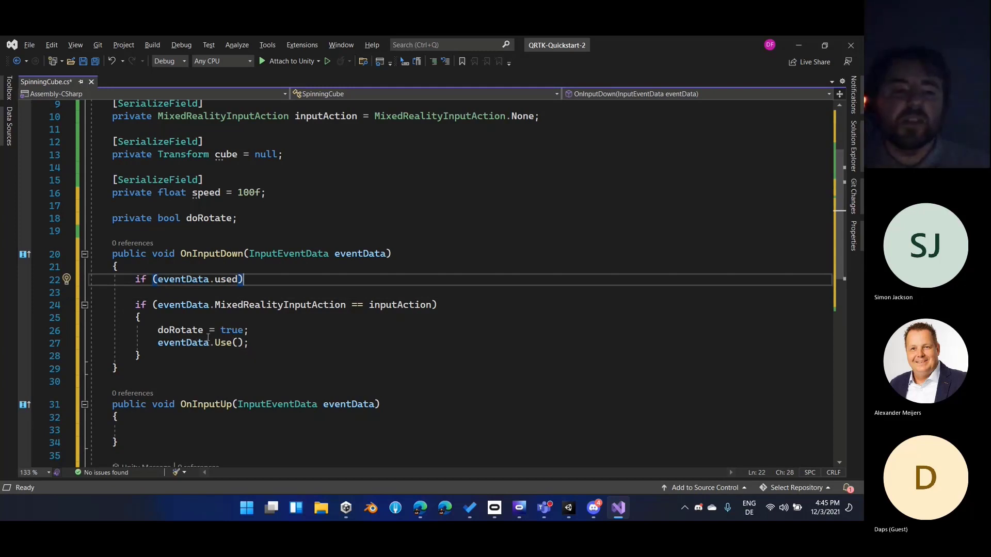
left_click_drag(209, 339, 251, 335)
left_click(245, 340)
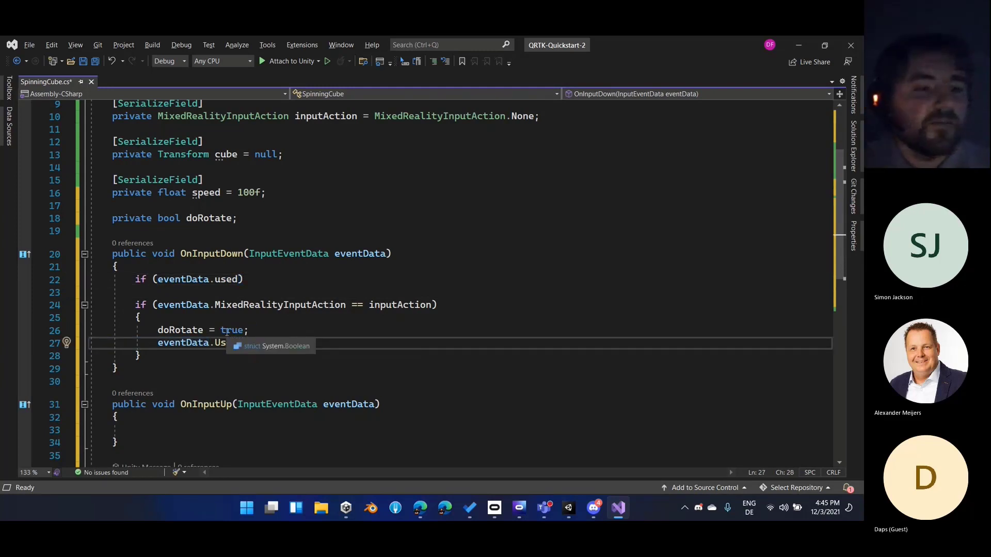
left_click(273, 281)
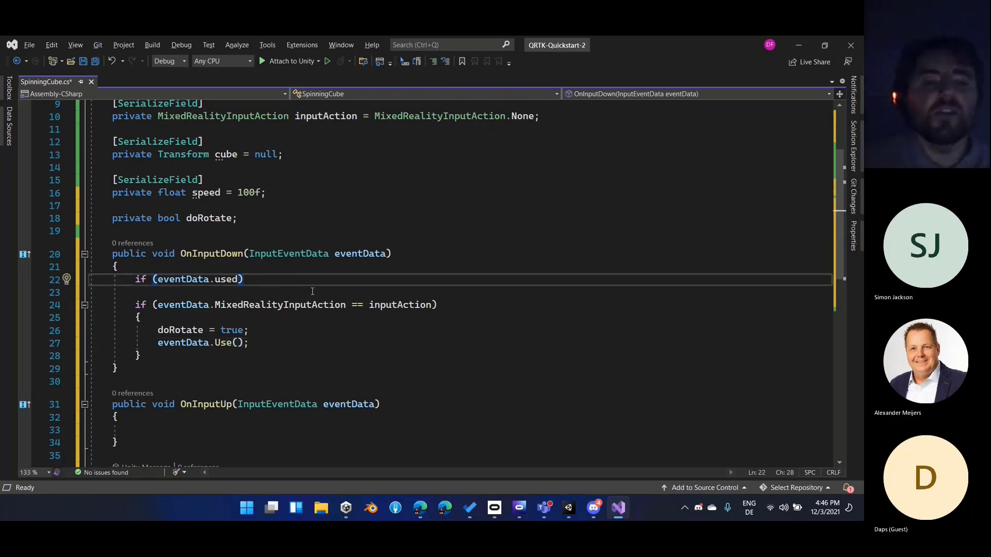
key("Return")
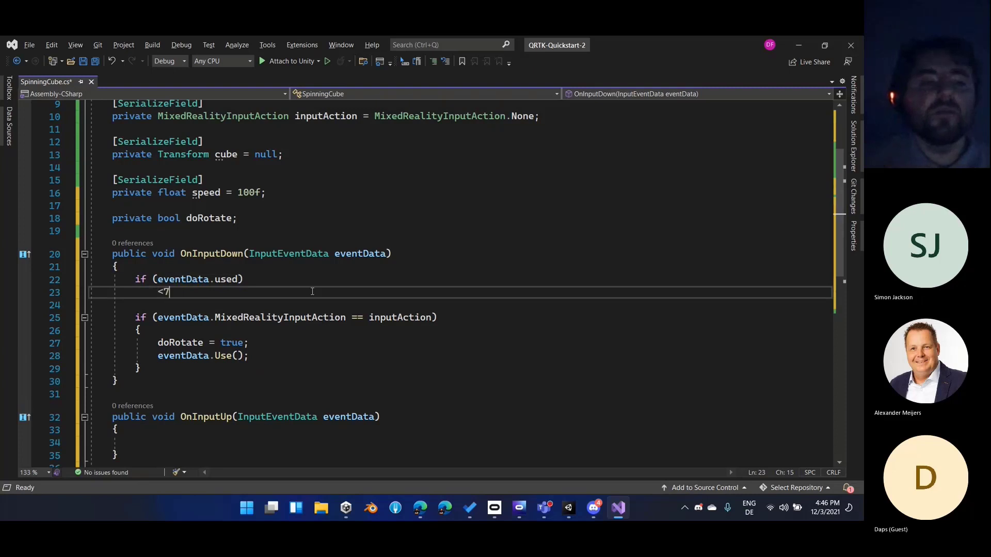
type("{")
key("Return")
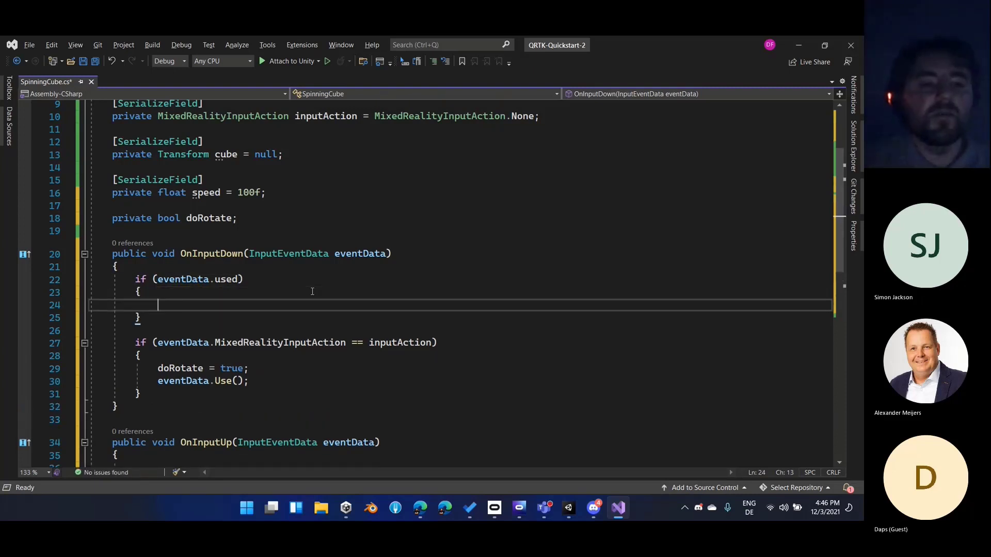
type("return;")
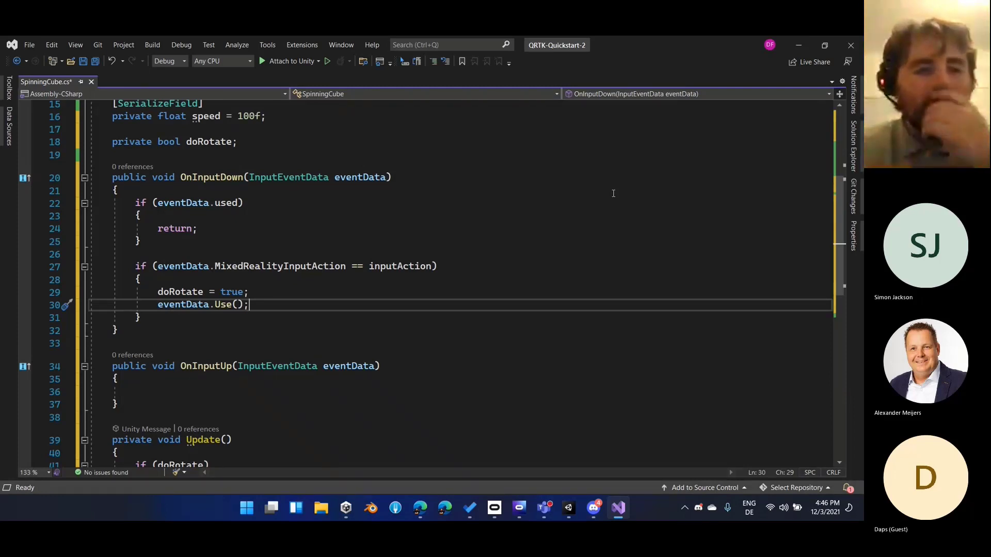
Add an if condition inside OnInputUp that compares eventData.MixedRealityInputAction with inputAction using ==
left_click(381, 293)
scroll(392, 293, "down", 2)
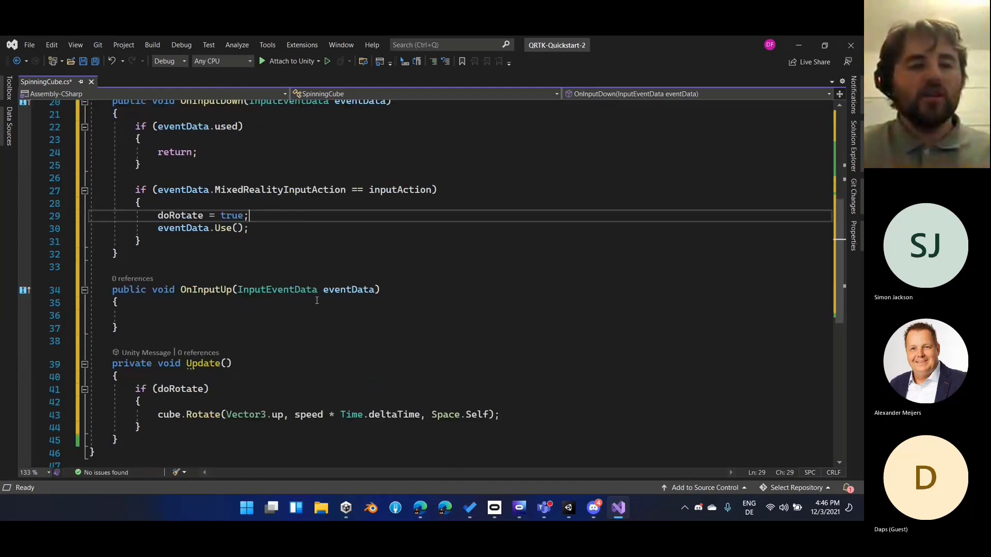
left_click(431, 289)
key("Down")
key("Down")
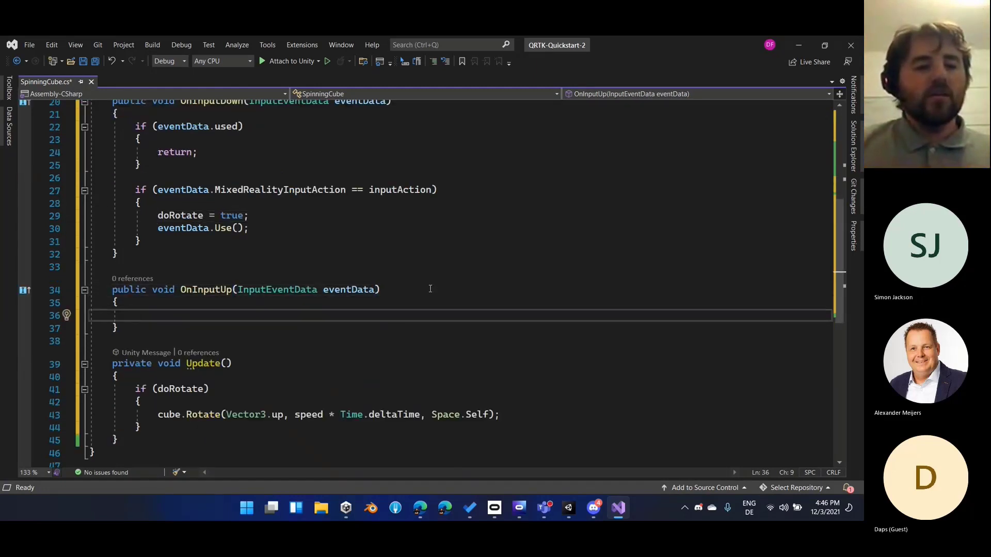
type("if (eve")
key("Down")
key("Tab")
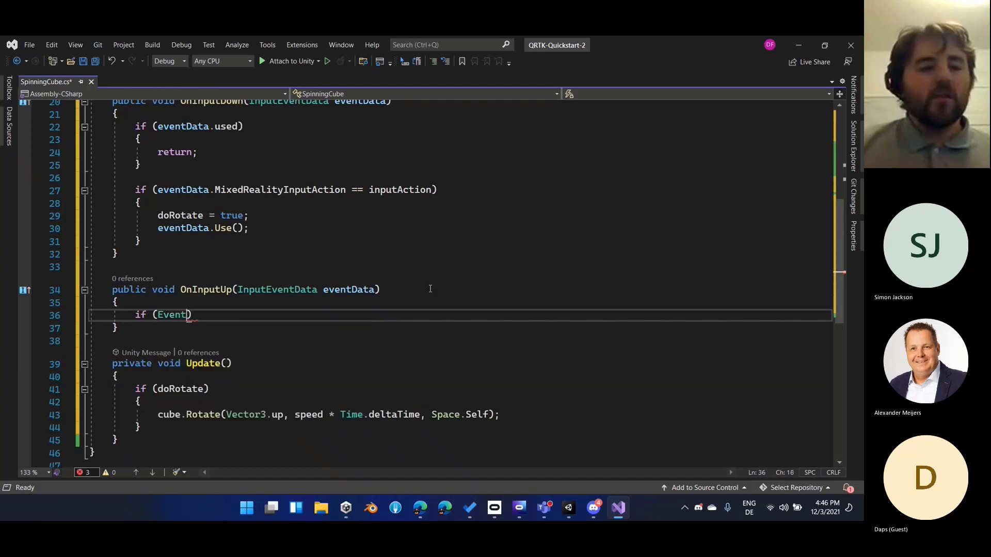
type("Data.")
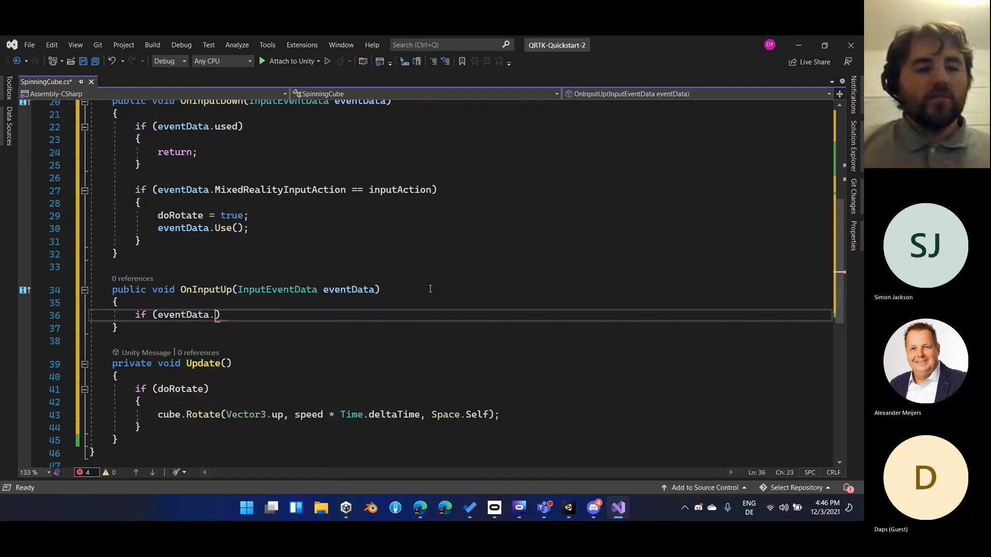
key("BackSpace")
type(".")
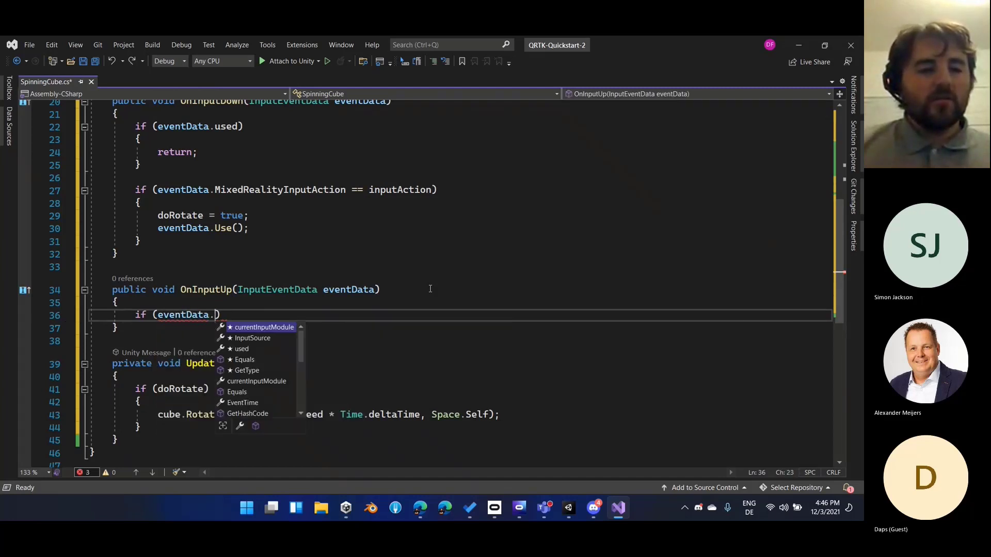
type("Mix")
type("edRealityInputAction == Input")
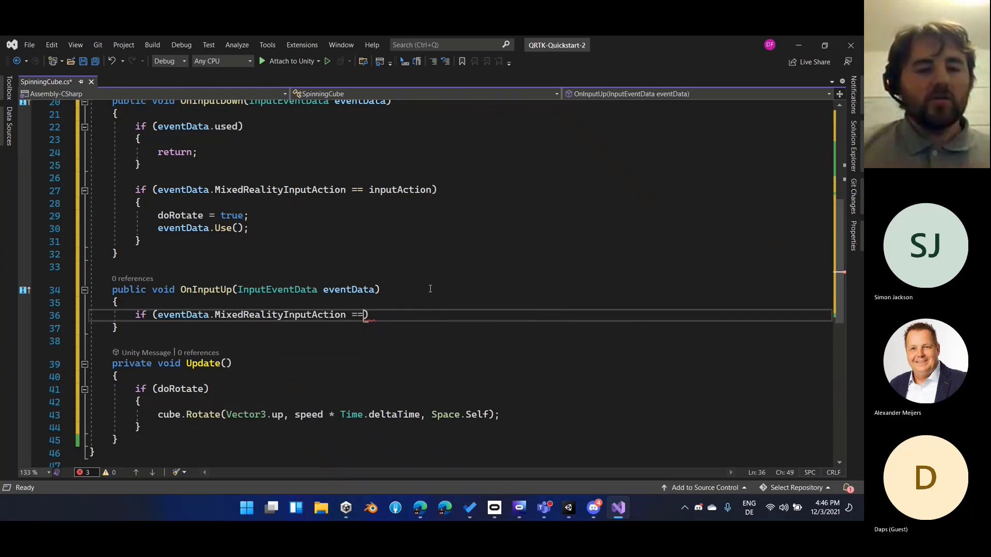
key("BackSpace")
key("BackSpace")
key("BackSpace")
key("BackSpace")
key("BackSpace")
type("inputAction")
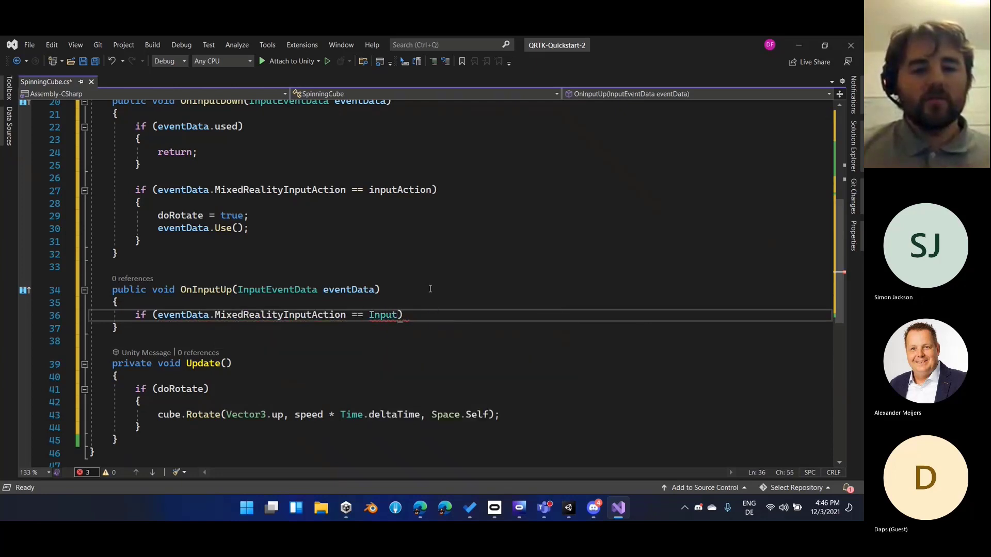
key("End")
Give the input action condition in OnInputUp a braced body that sets doRotate to false
key("Return")
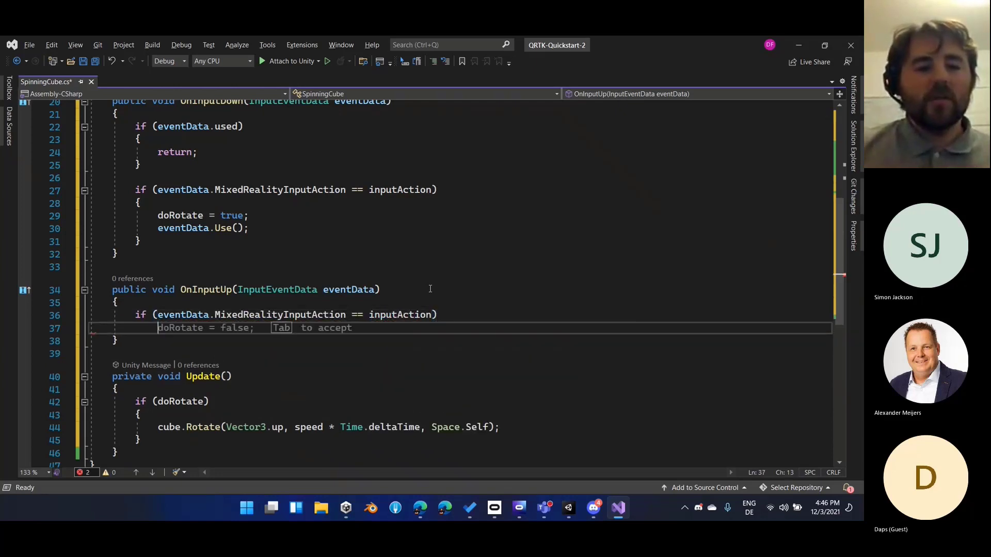
type("<")
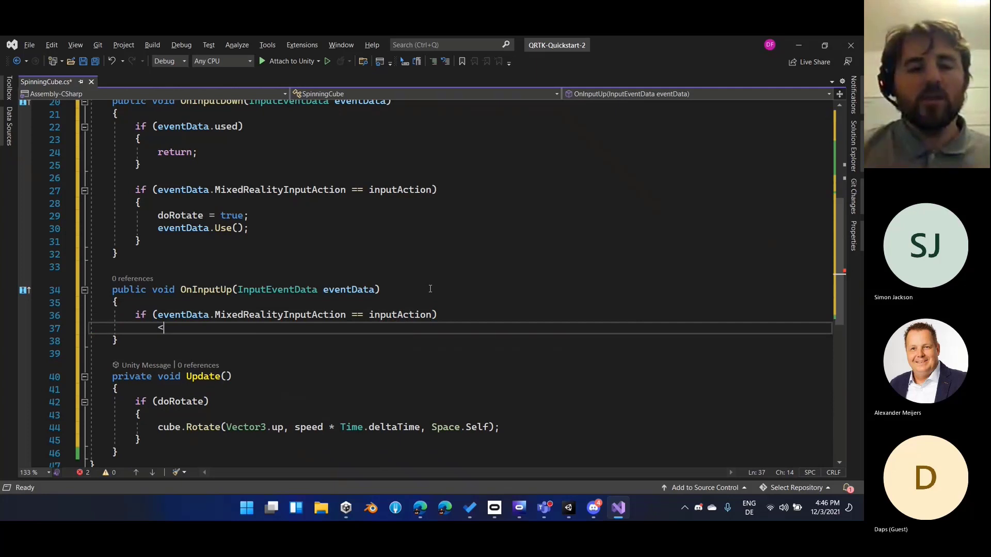
scroll(430, 289, "up", 1)
key("BackSpace")
type("{")
key("Return")
type("do")
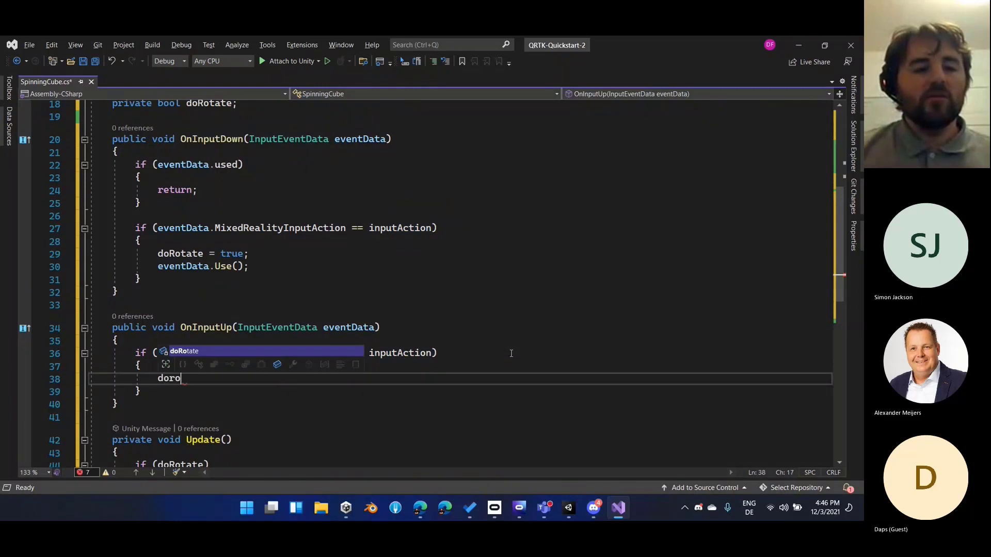
type("Rotate = false;")
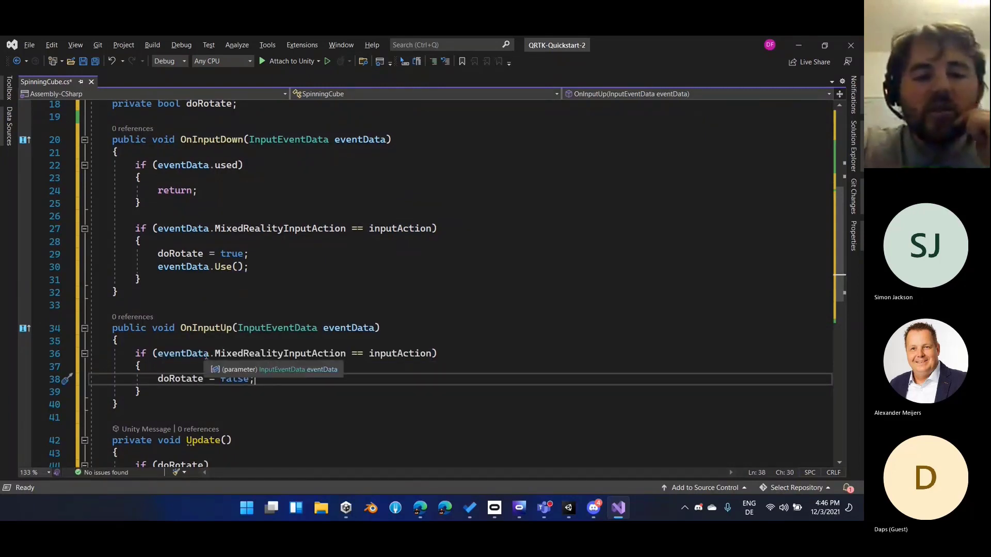
Review the OnInputDown and OnInputUp methods and save the SpinningCube script
scroll(219, 351, "up", 1)
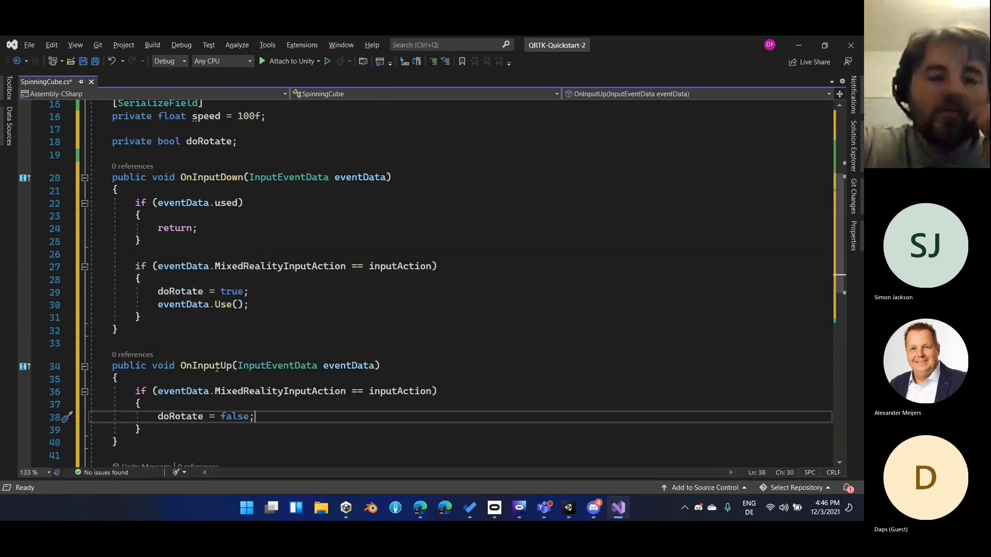
scroll(222, 330, "down", 2)
left_click_drag(211, 231, 253, 230)
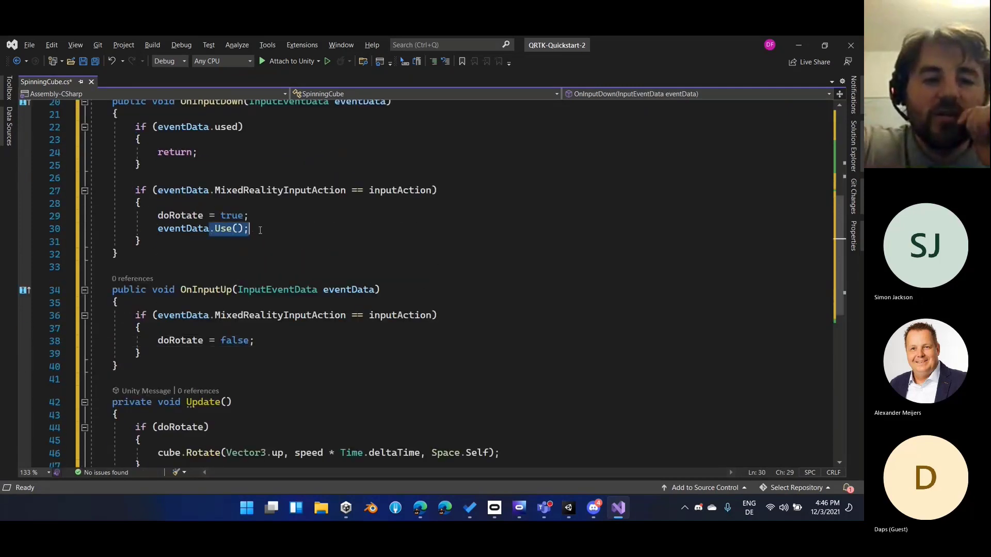
scroll(269, 253, "up", 1)
left_click(279, 279)
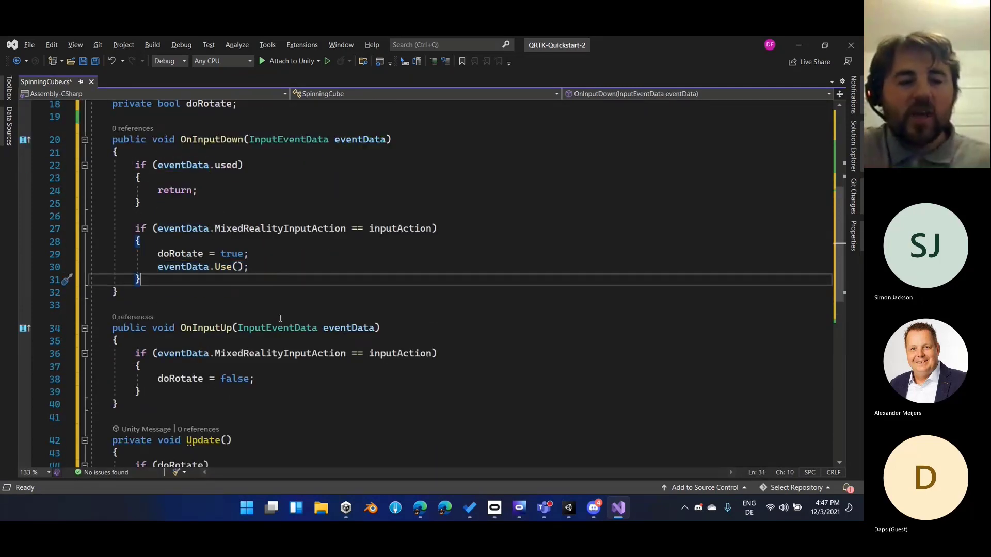
key("ctrl+s")
key("Down")
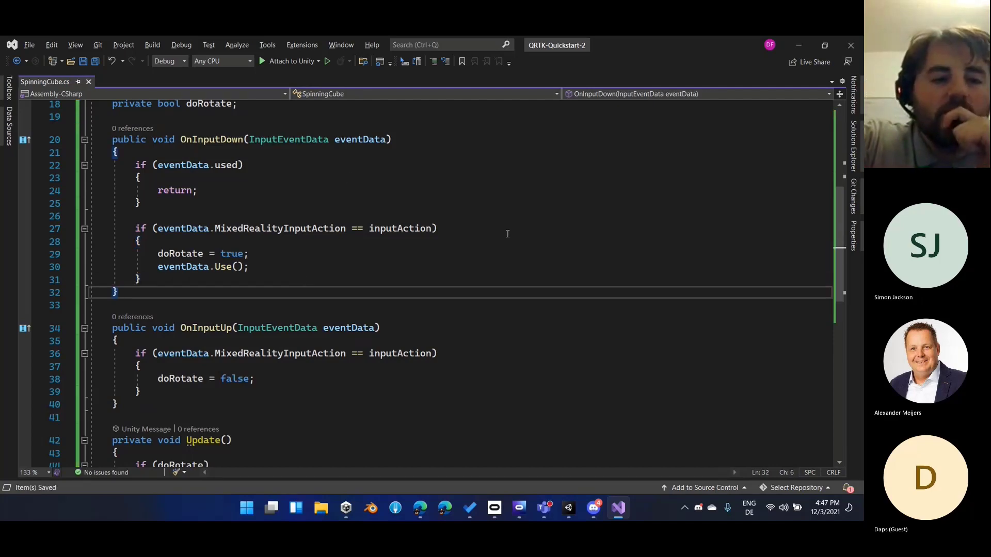
scroll(507, 234, "down", 2)
scroll(345, 287, "up", 6)
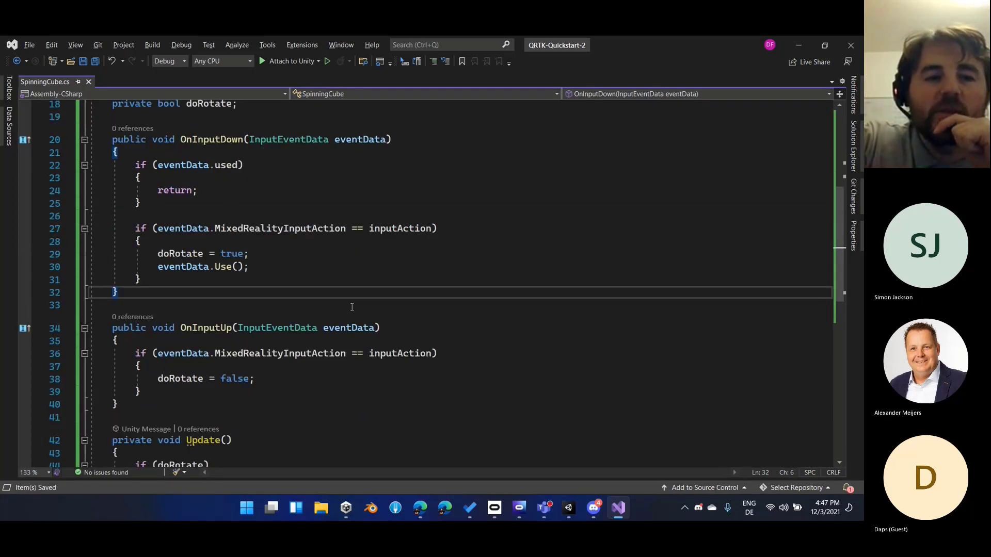
Switch to the Unity editor, test spinning the cube with the simulated hand in Play mode, and stop playback
key("alt+Tab")
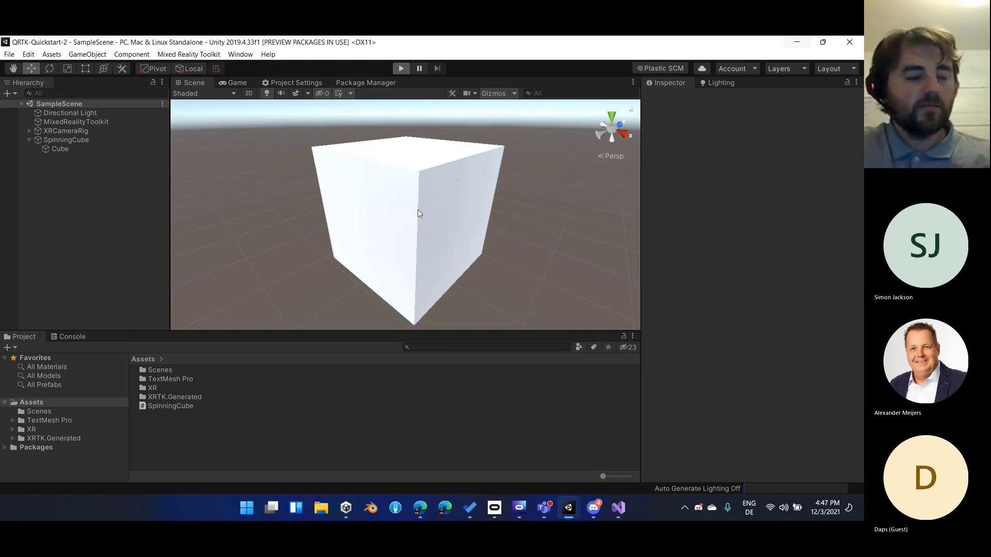
key("ctrl+p")
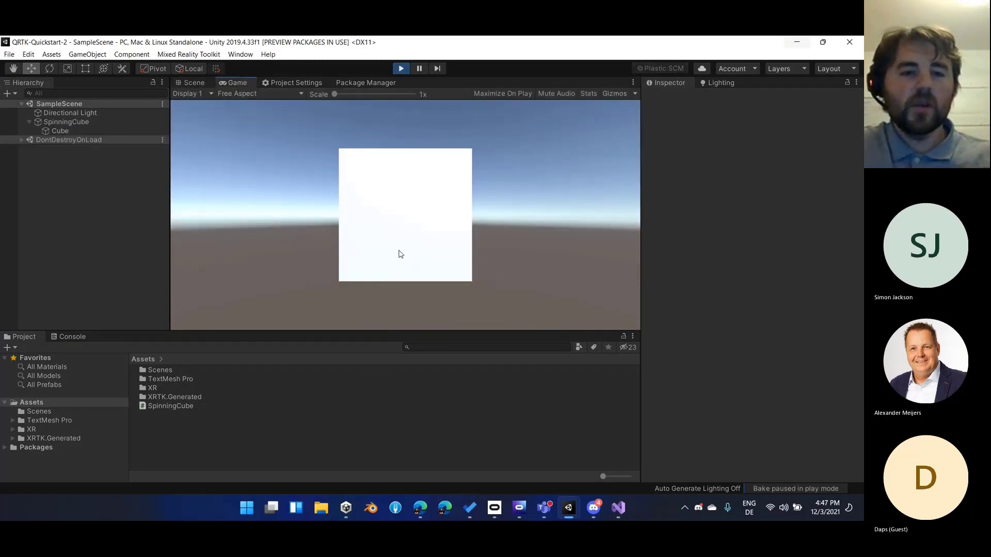
key("shift")
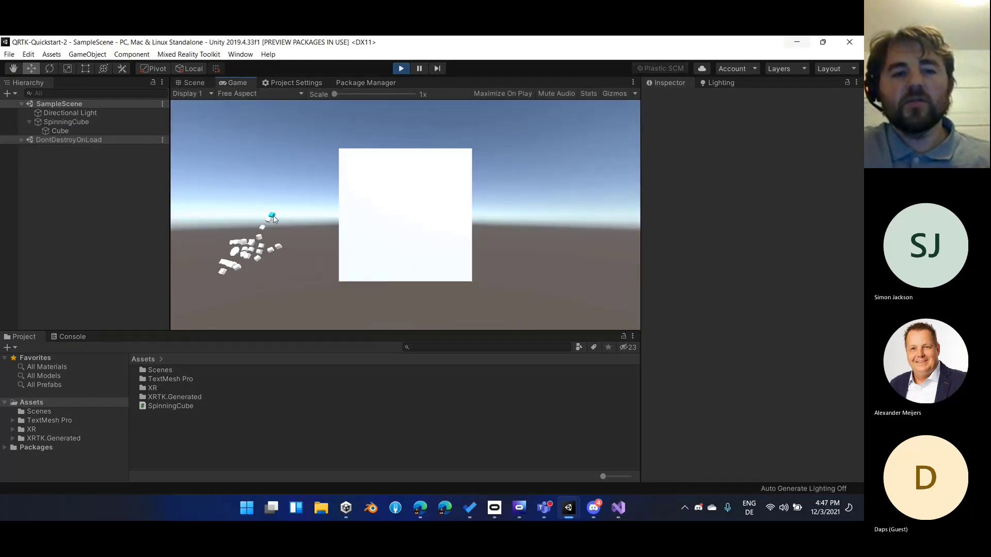
left_click(274, 215, "shift")
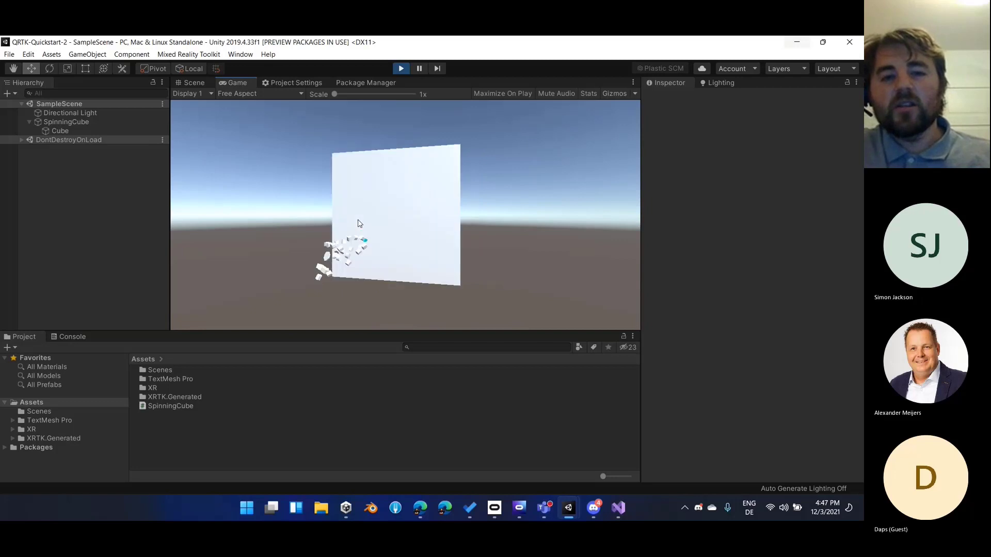
left_click(100, 121)
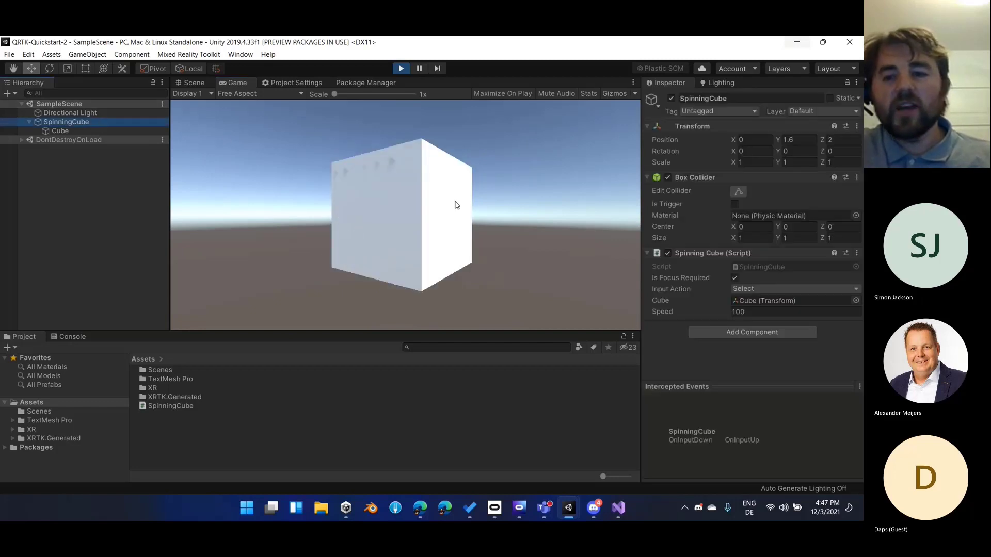
left_click(514, 276)
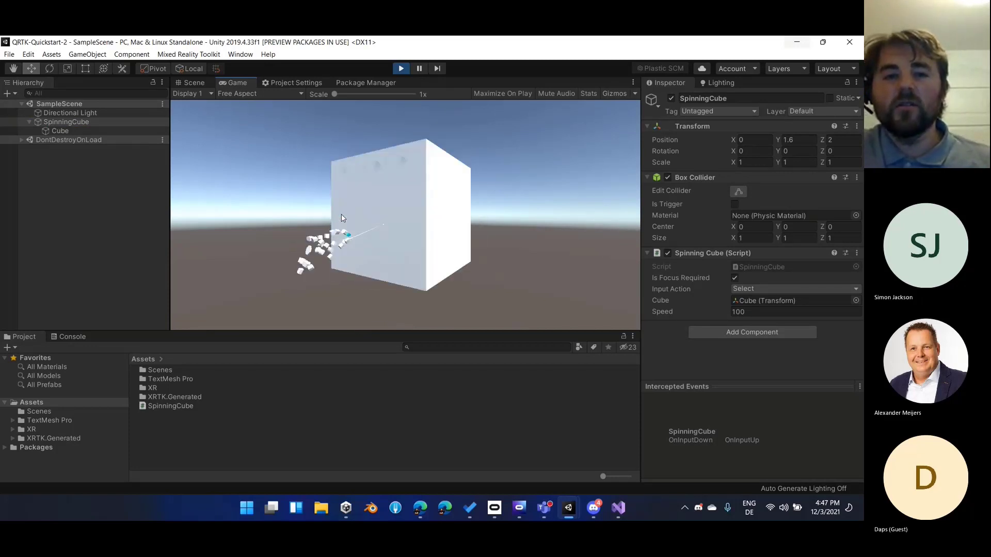
left_click(401, 71)
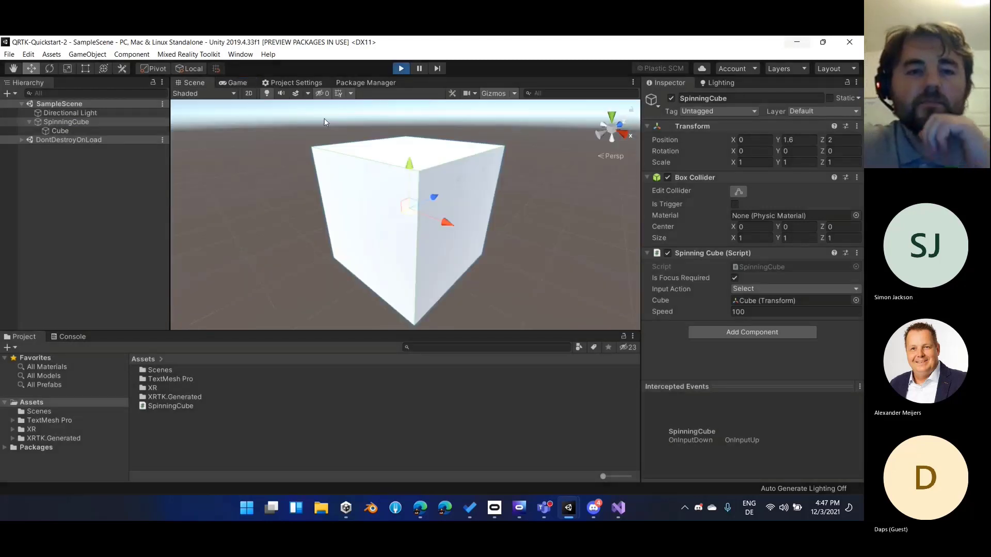
left_click(120, 233)
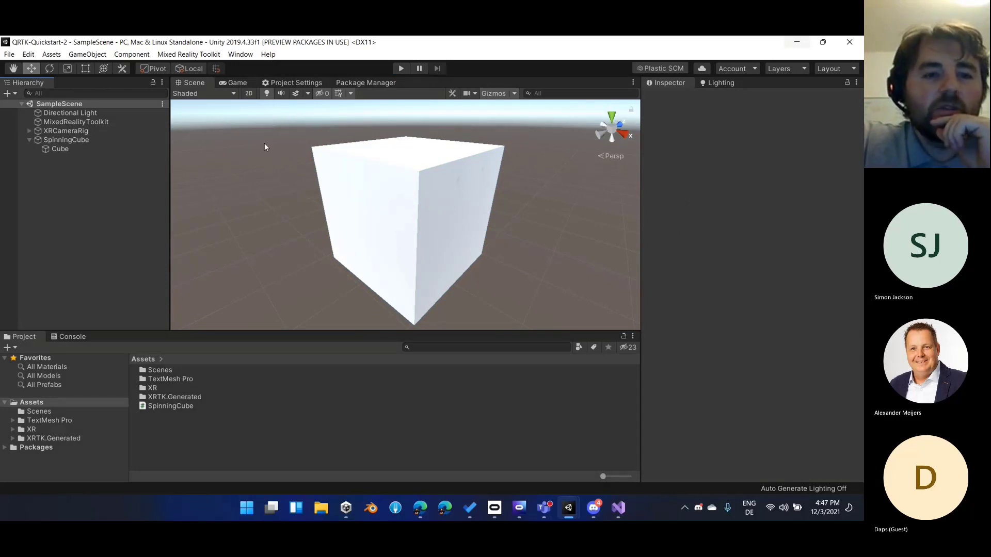
List the Unity Registry packages in the Package Manager and search for "oculus"
left_click(361, 83)
left_click(215, 94)
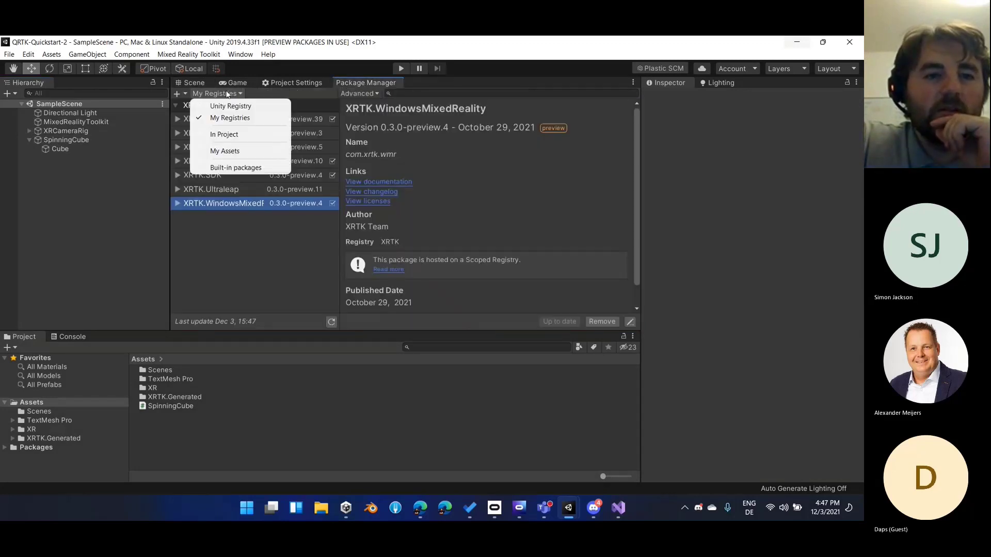
left_click(226, 106)
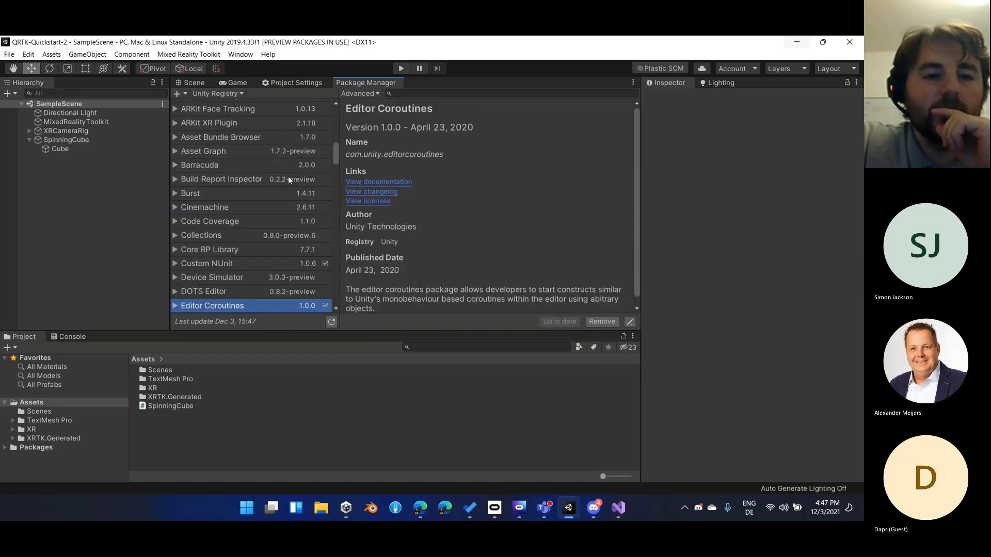
left_click(436, 94)
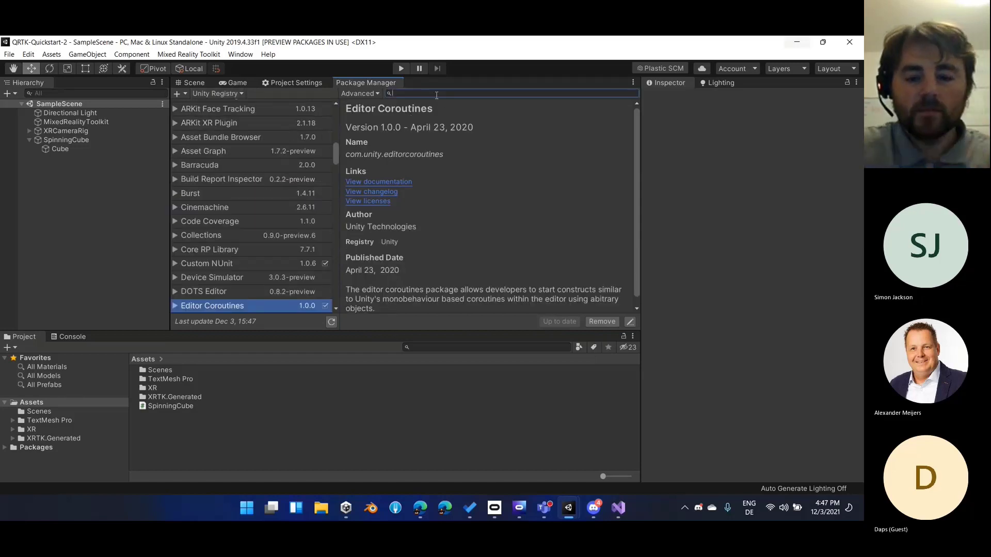
type("oculus")
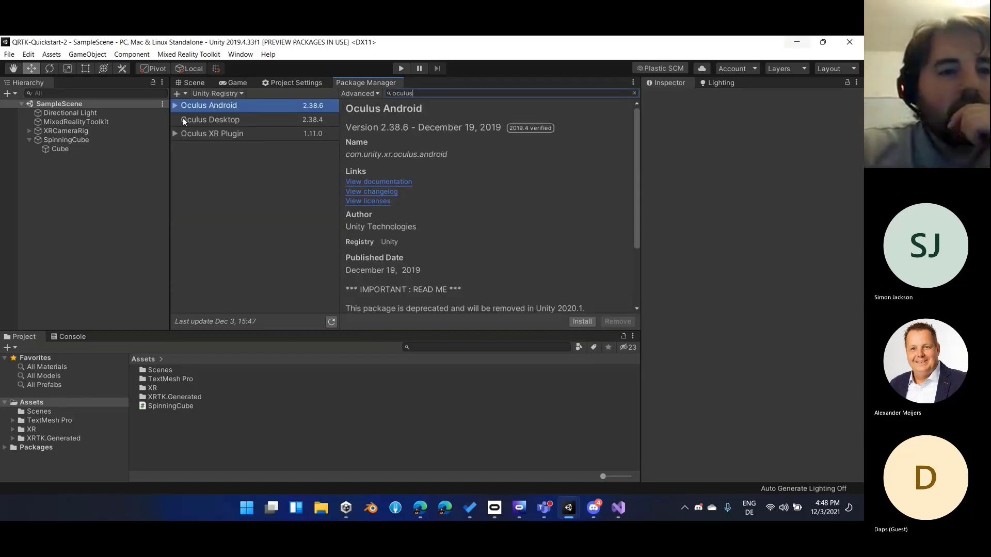
Install the Oculus Desktop package and remove it again from the project
left_click(201, 120)
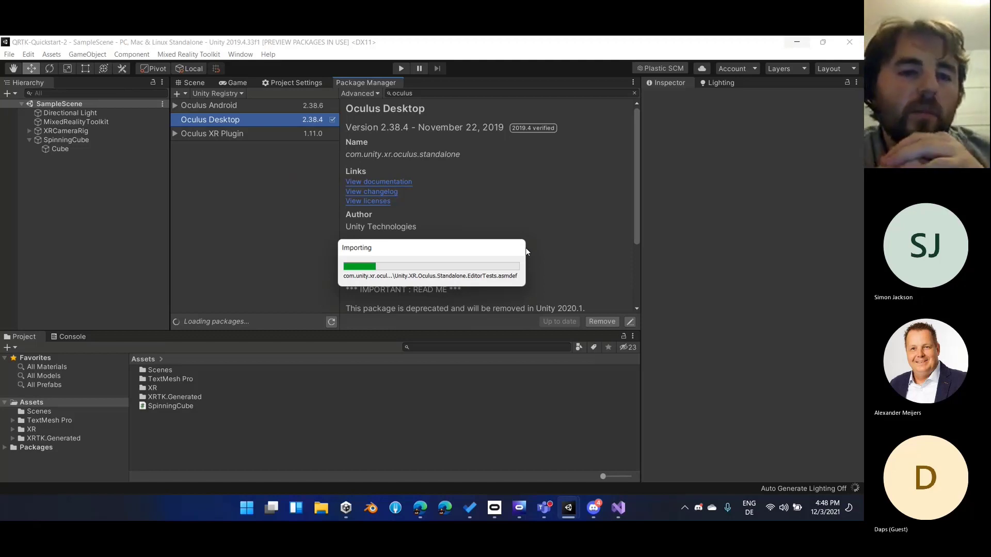
left_click(460, 319)
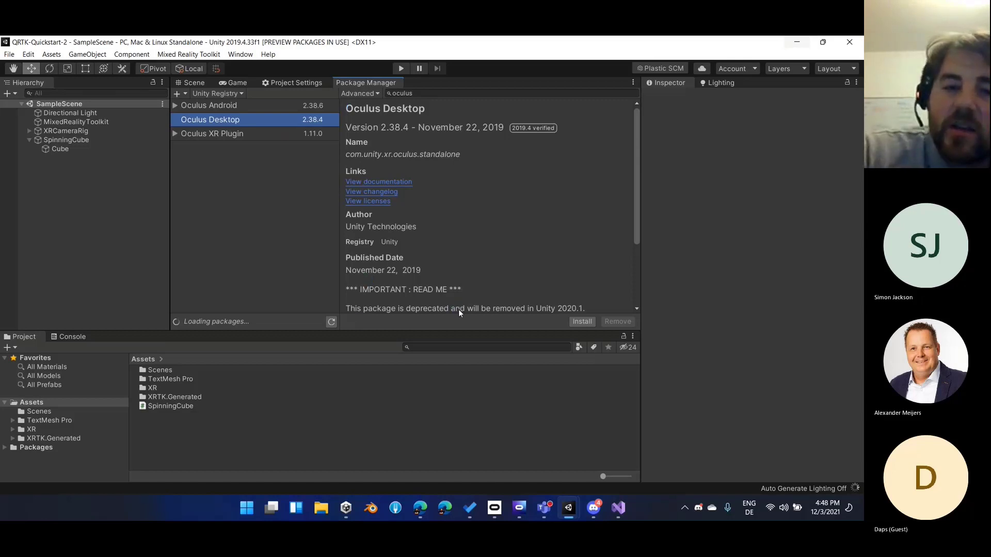
Narrow the package search to "oculus xr" and install the Oculus XR Plugin version 1.11.0
left_click(413, 93)
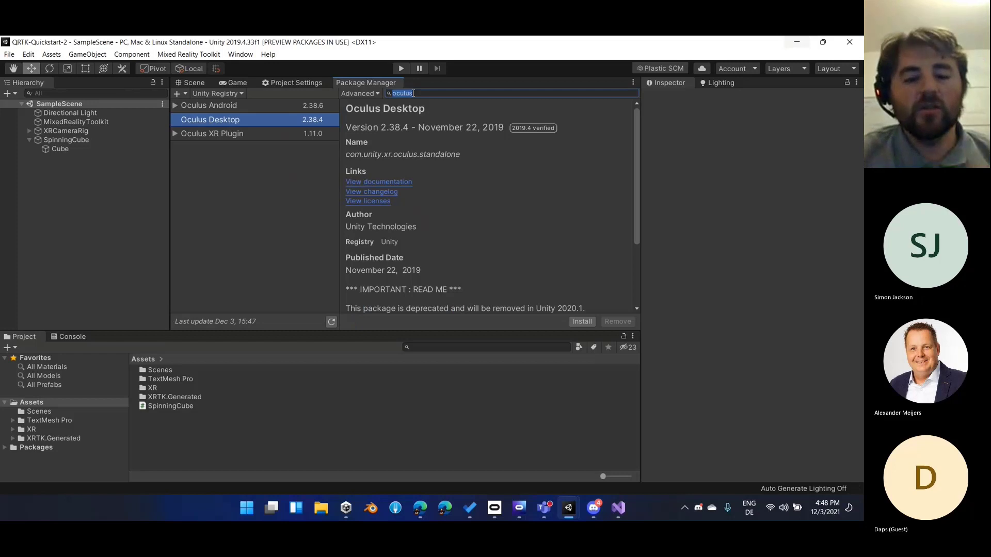
left_click(414, 93)
type("xr")
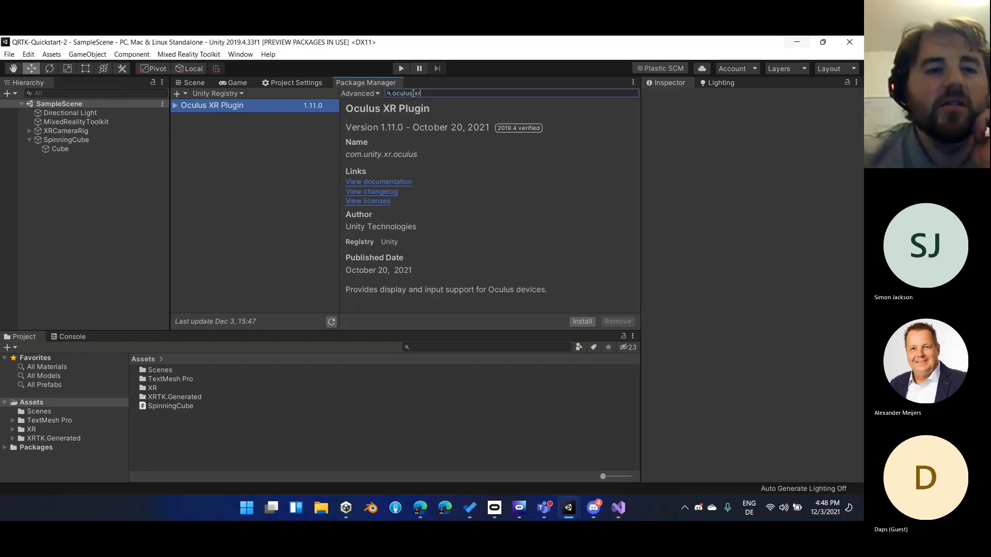
left_click(239, 105)
left_click(582, 321)
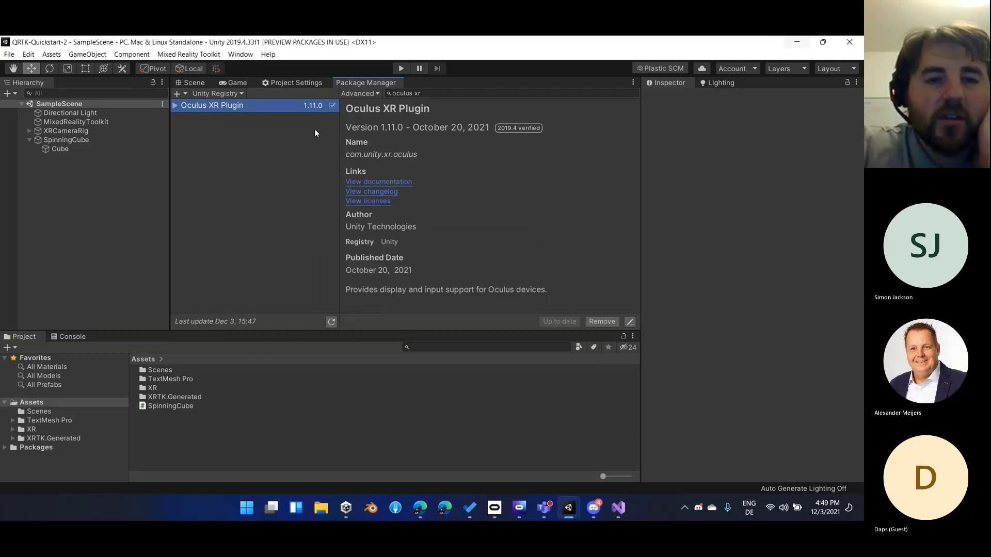
Enable Oculus as a desktop plug-in provider in the project's XR Plug-in Management settings
left_click(296, 82)
left_click(207, 249)
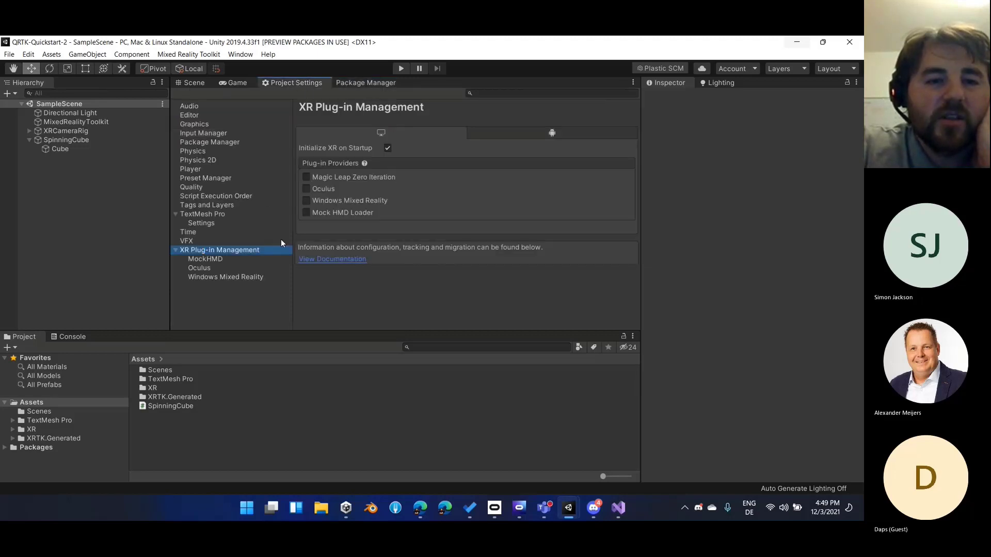
left_click(305, 189)
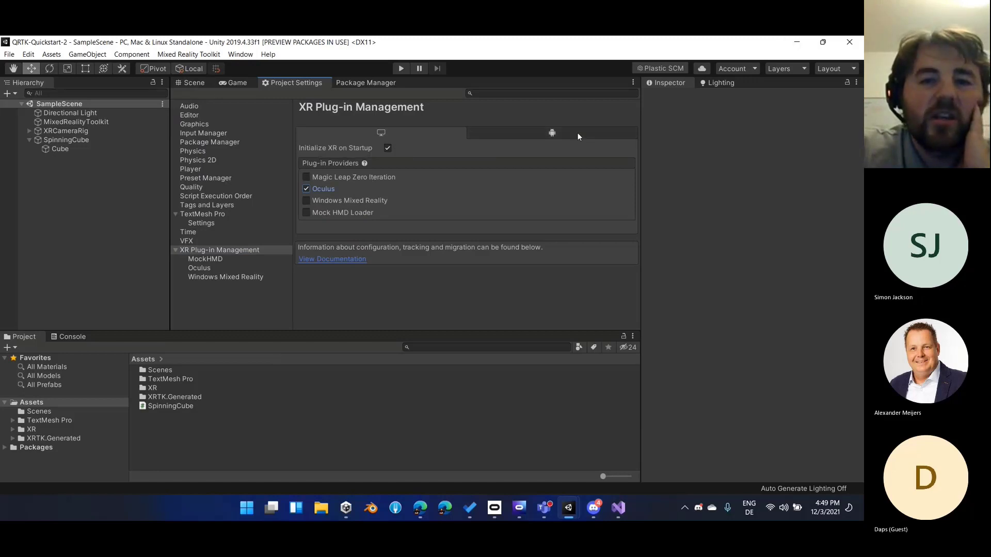
Show the scene view, run SampleScene in play mode to test it on the Oculus headset, and stop the run
left_click(195, 83)
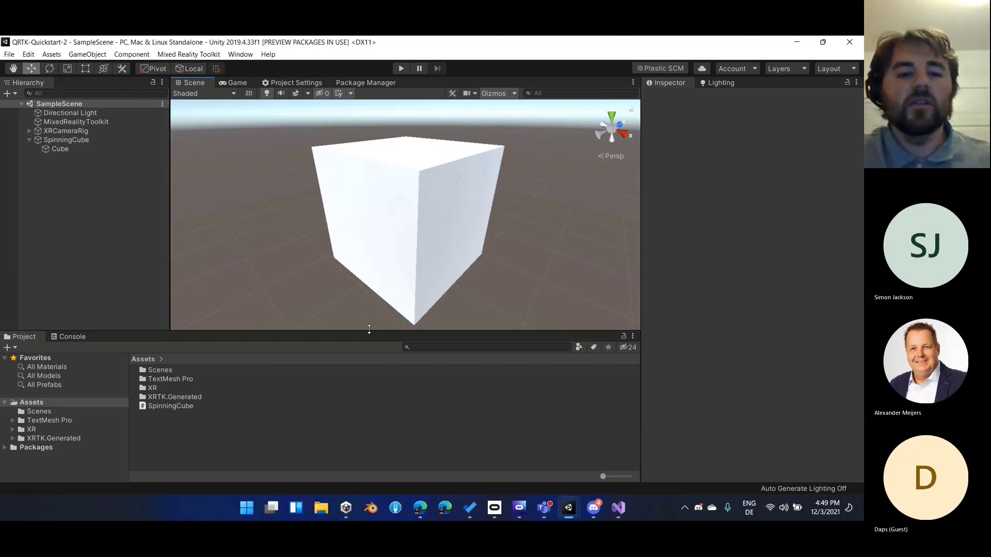
left_click(104, 220)
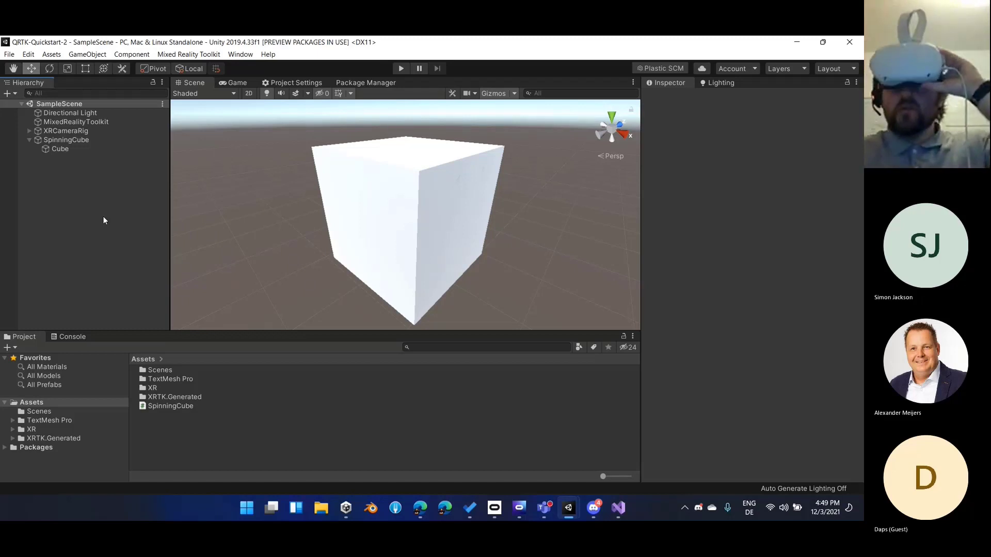
left_click(402, 68)
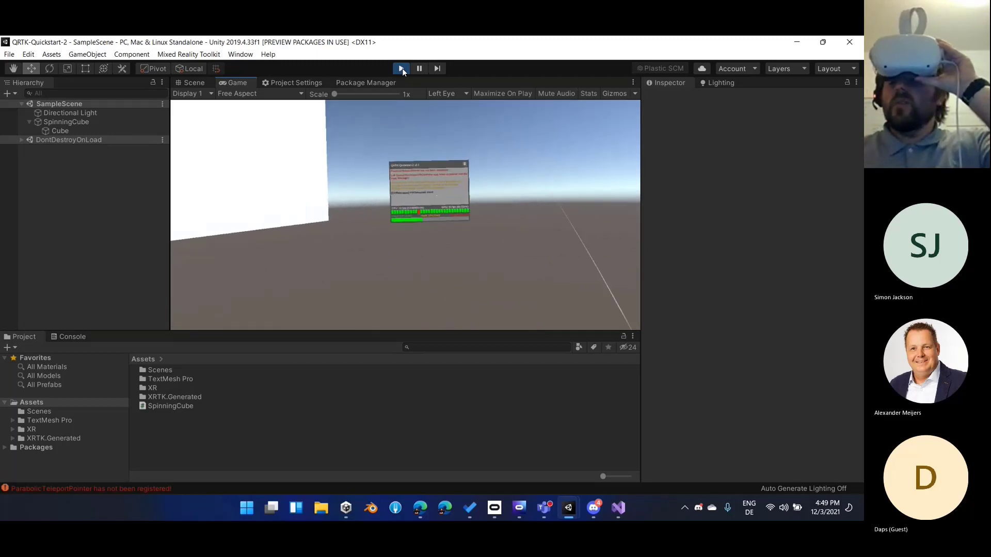
left_click(400, 68)
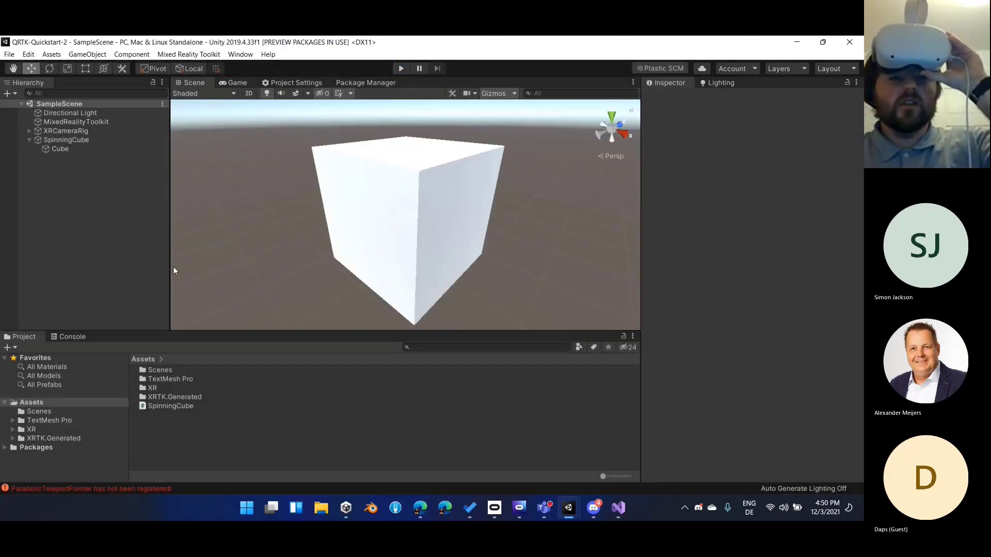
Inspect the MixedRealityToolkit object's input system profile and run the scene in play mode again
left_click(86, 121)
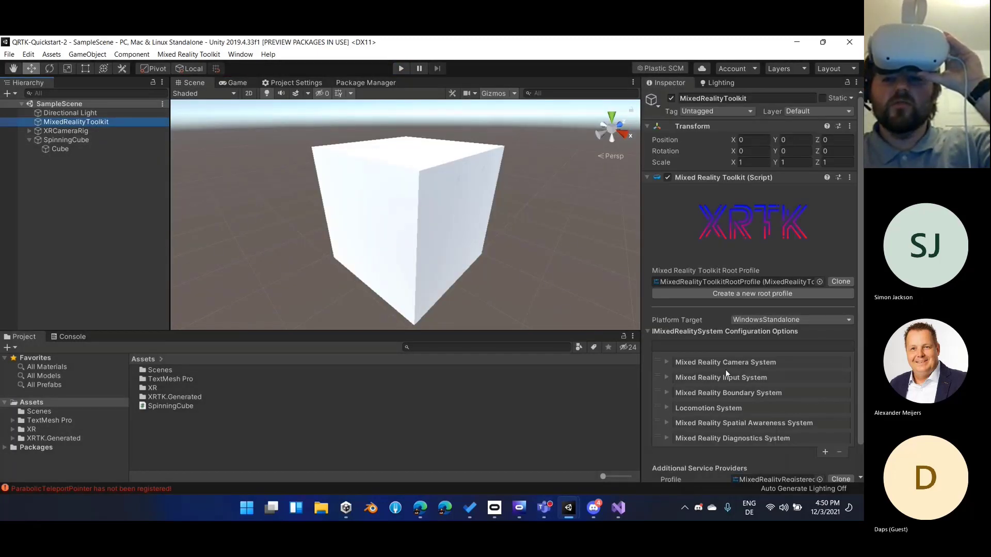
left_click(401, 69)
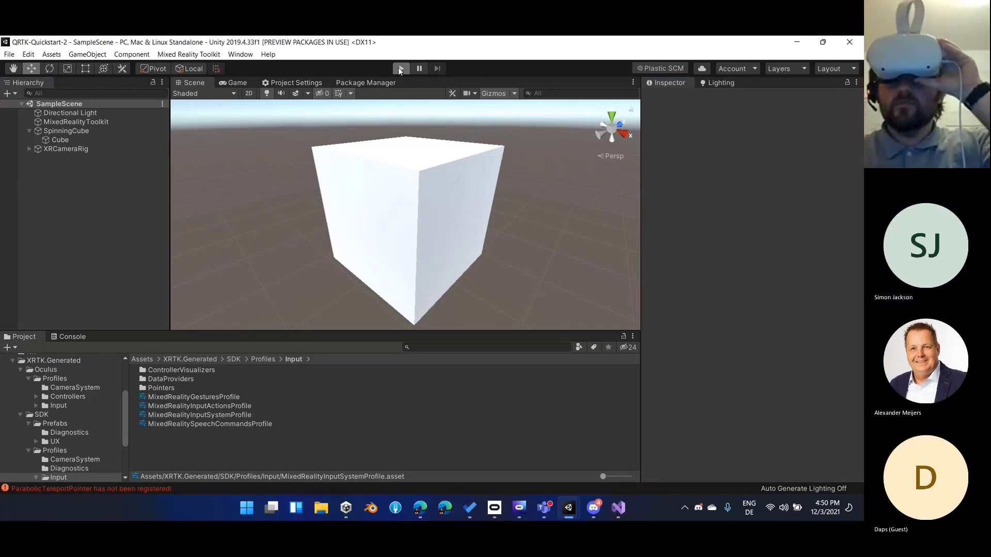
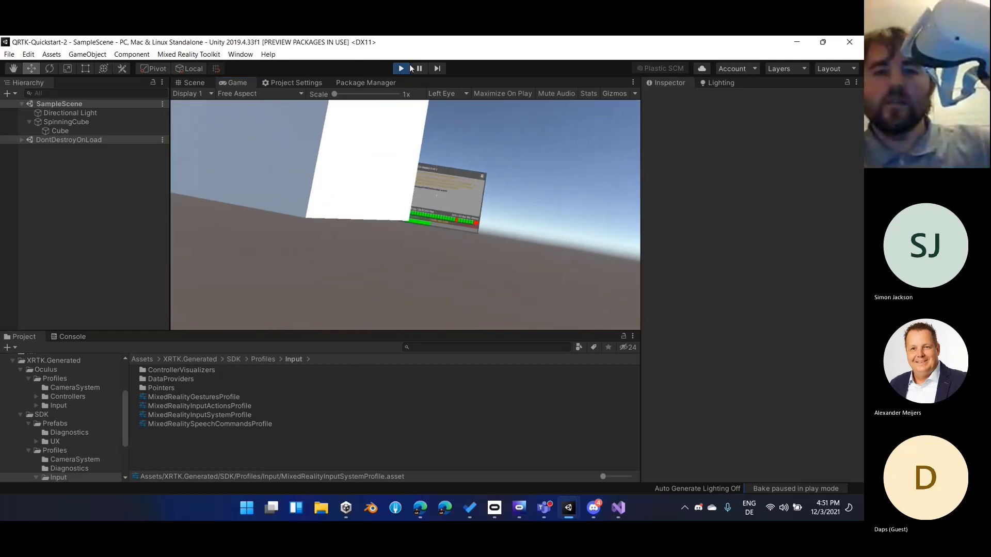
Stop the play mode run, reorder SpinningCube below XRCameraRig in the hierarchy and save the scene
left_click(406, 68)
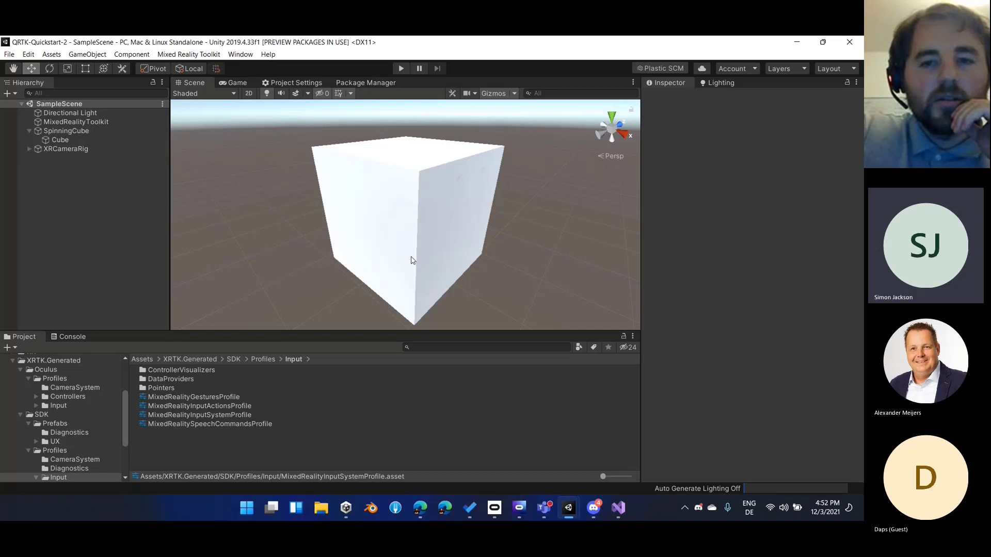
scroll(411, 260, "down", 2)
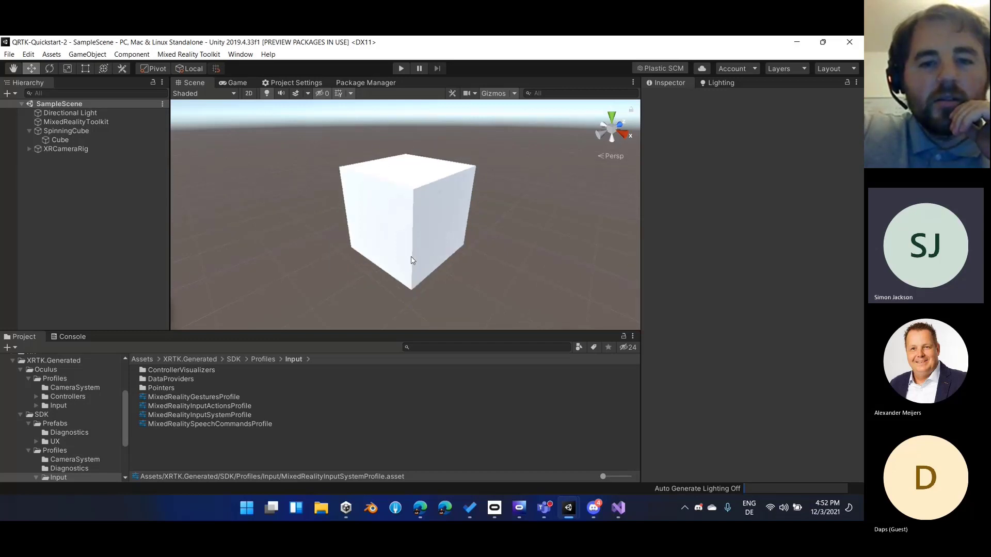
left_click(82, 150)
left_click(28, 130)
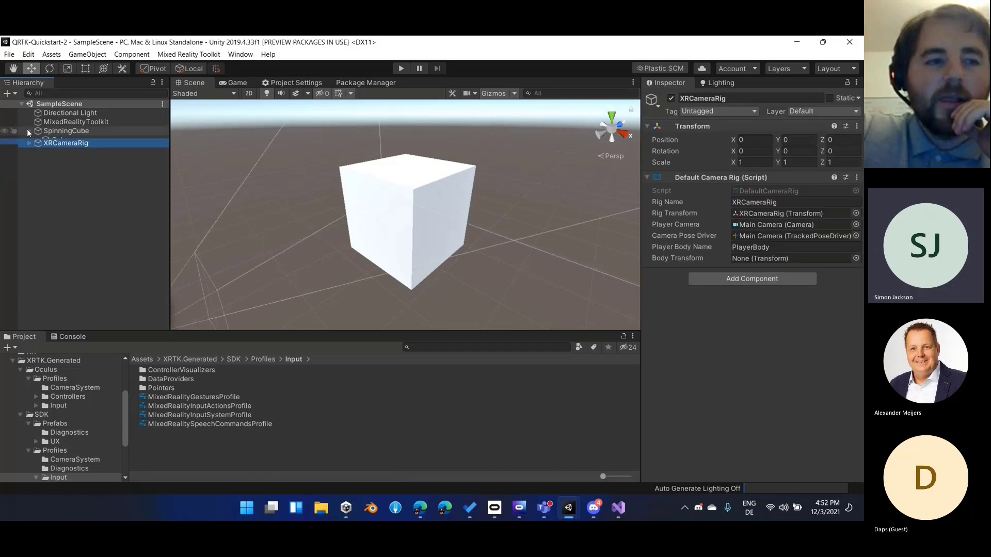
left_click_drag(85, 131, 98, 149)
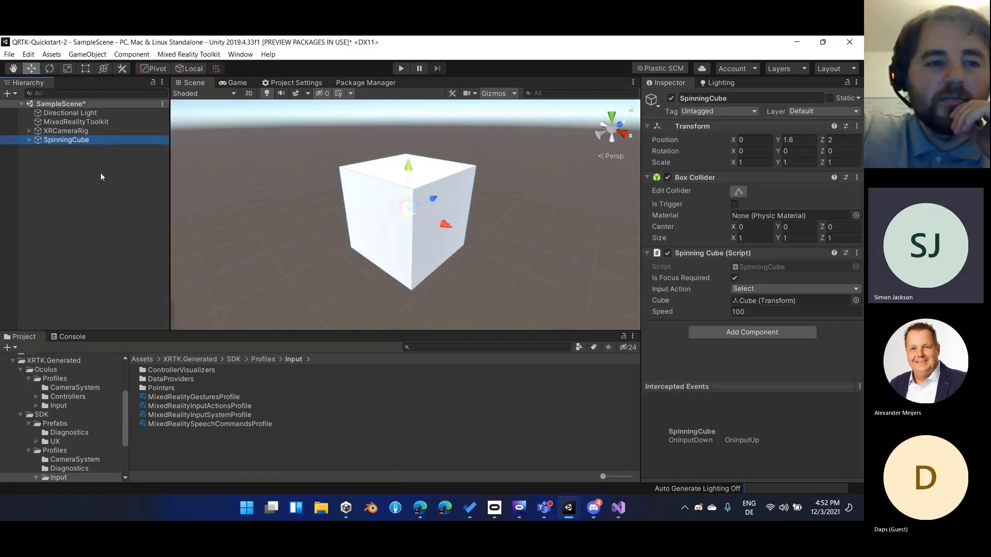
left_click(101, 176)
key("ctrl+s")
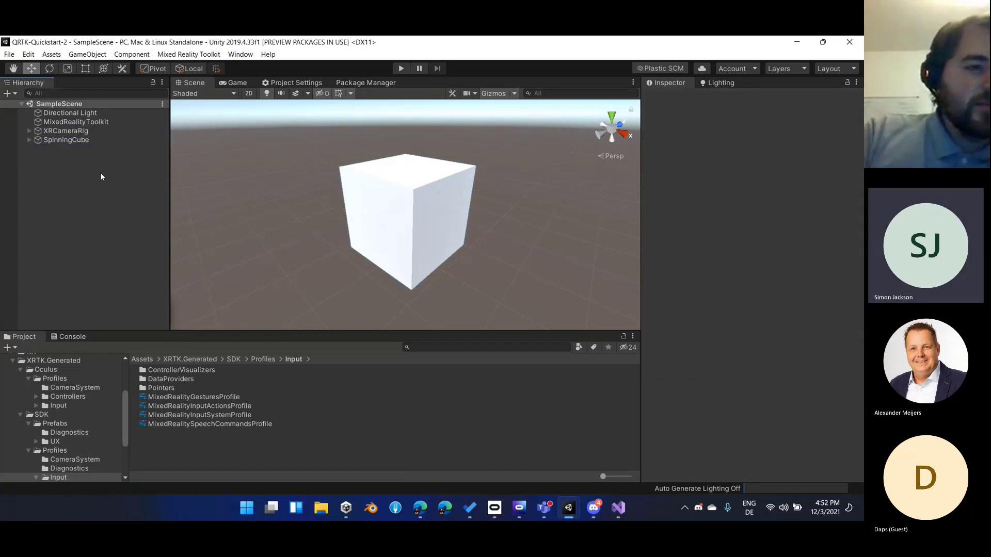
Inspect the components of SpinningCube and the system configuration options of the MixedRealityToolkit object
left_click(78, 141)
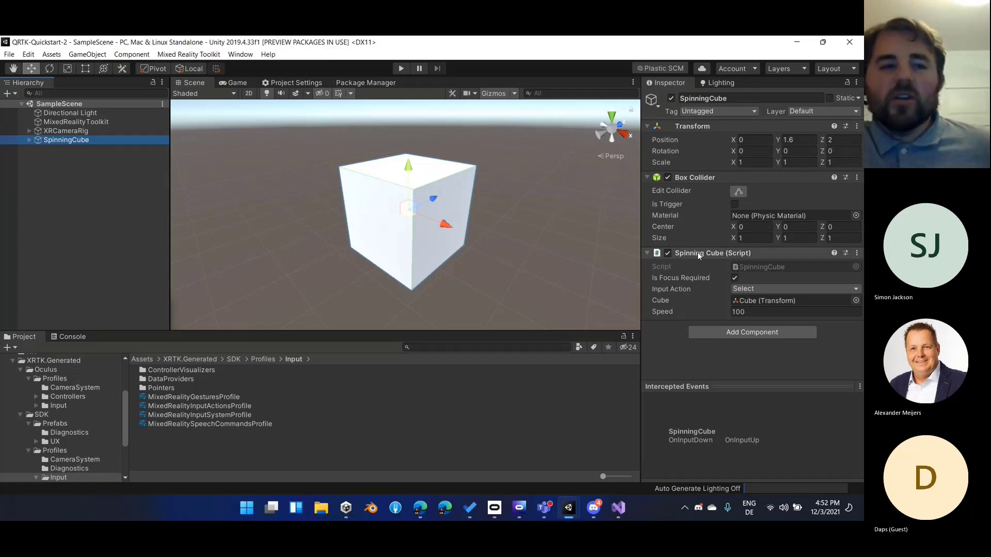
left_click(67, 122)
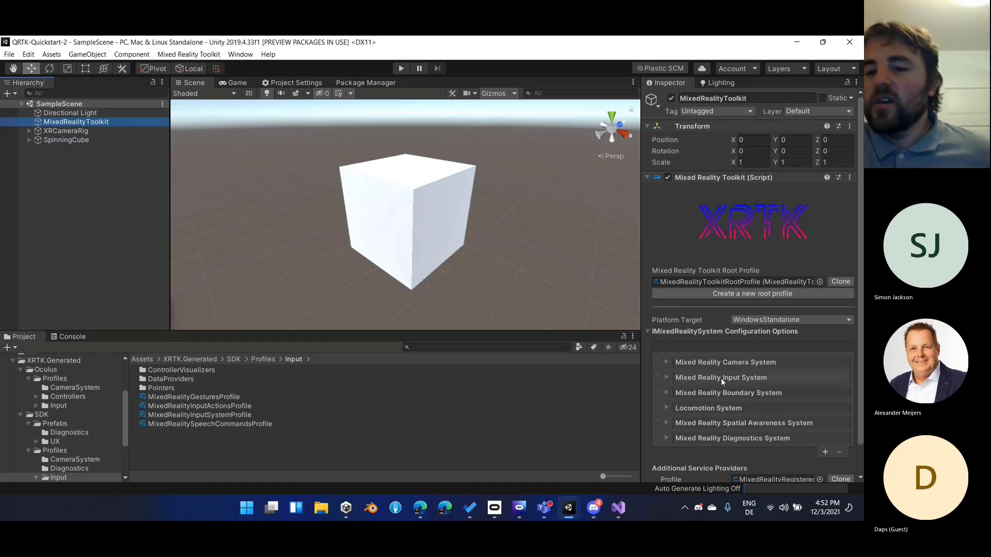
scroll(722, 382, "down", 2)
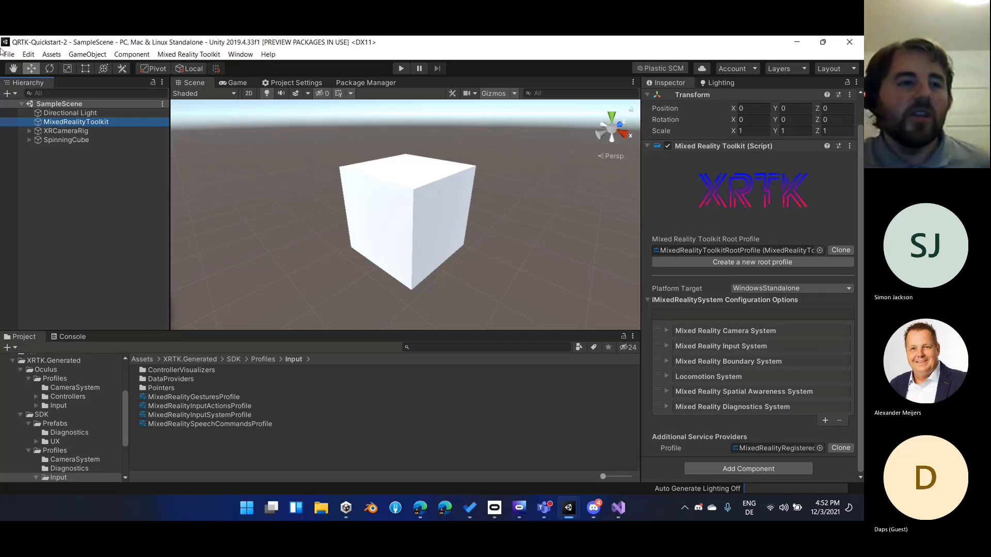
Check the Universal Windows Platform entry in the build settings, leaving the build platform unswitched
left_click(29, 54)
left_click(41, 164)
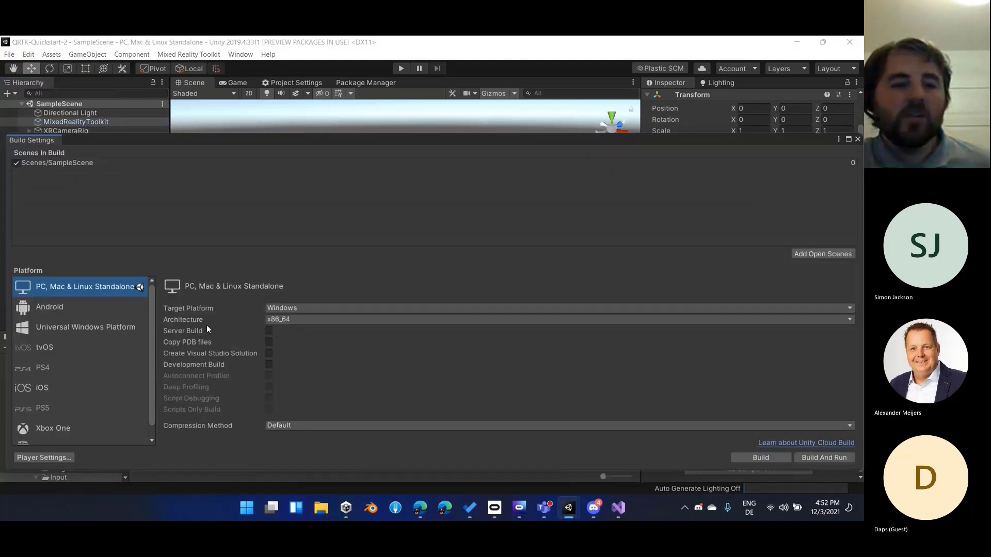
left_click(106, 325)
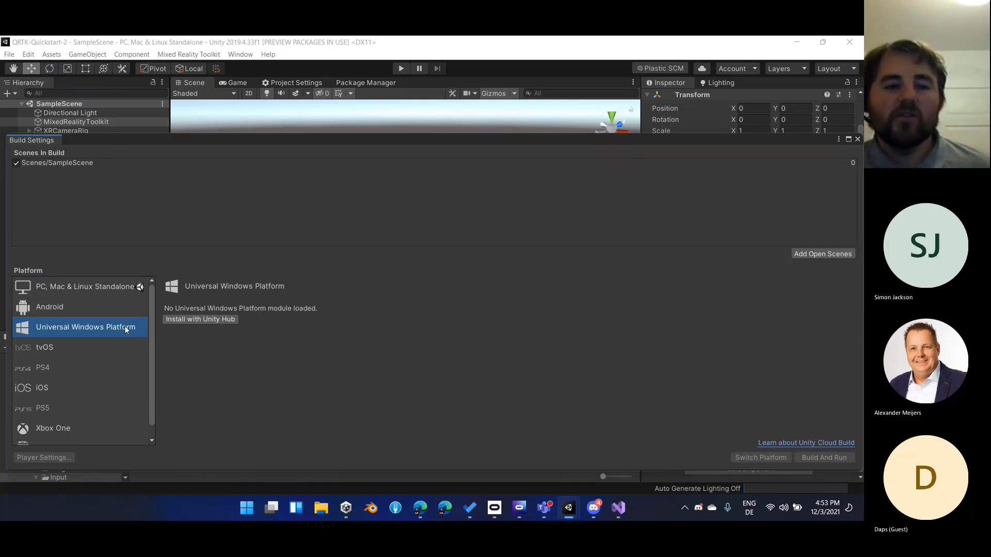
left_click(858, 139)
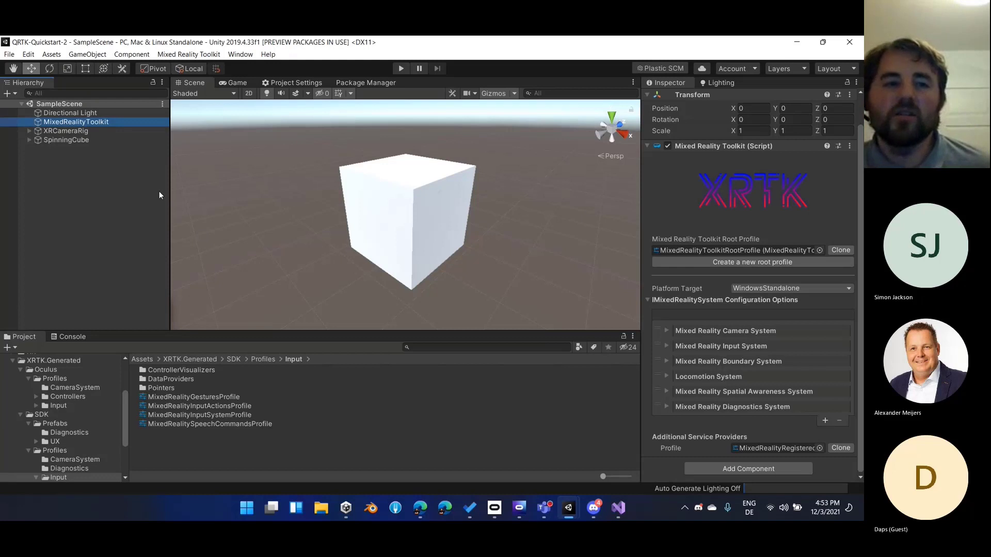
View SpinningCube from another angle in the scene and show the game view
left_click(103, 207)
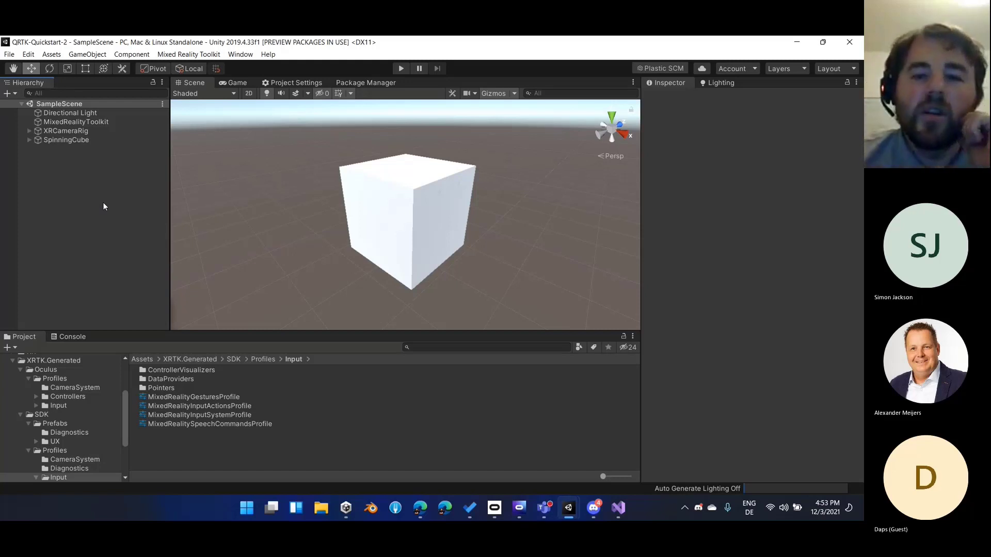
left_click(103, 140)
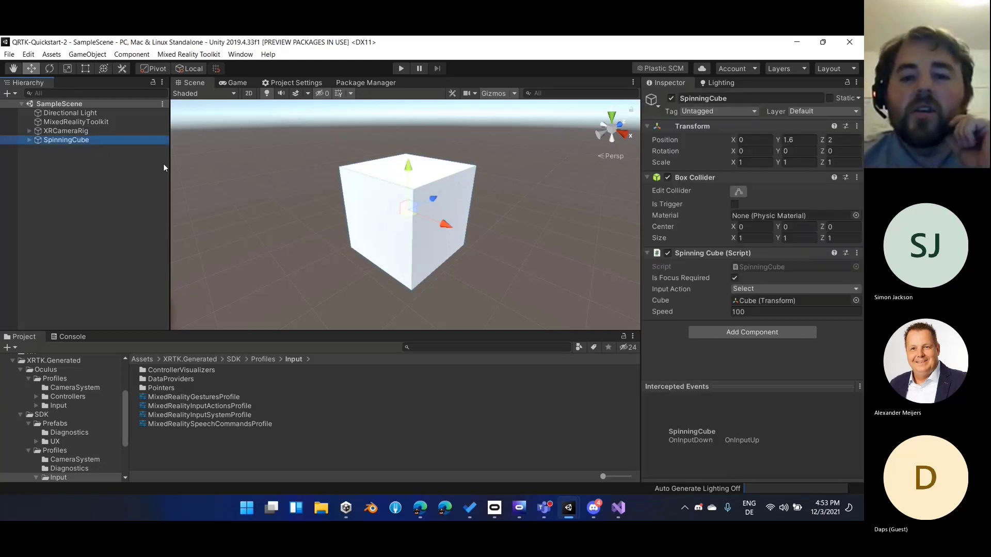
right_click_drag(438, 231, 398, 209)
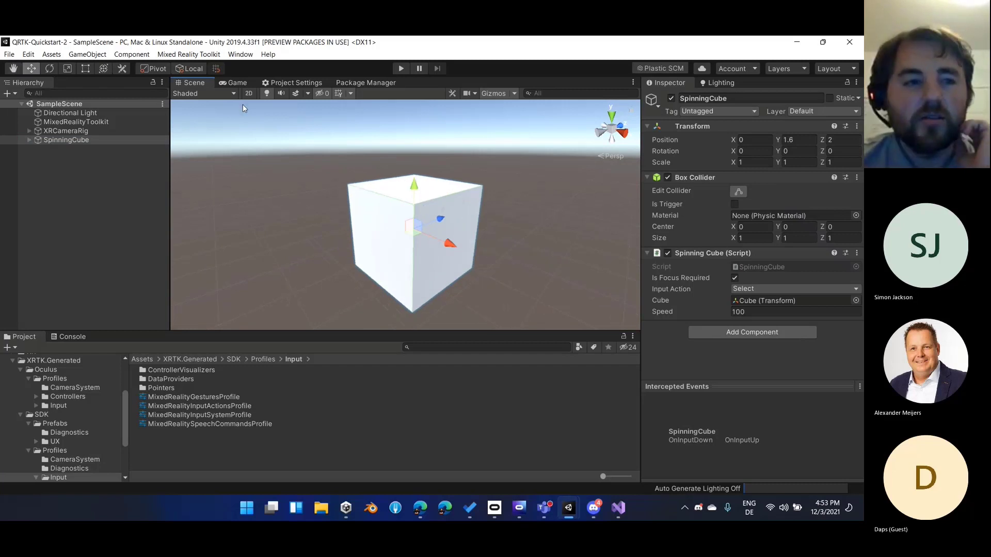
left_click(96, 158)
left_click(239, 84)
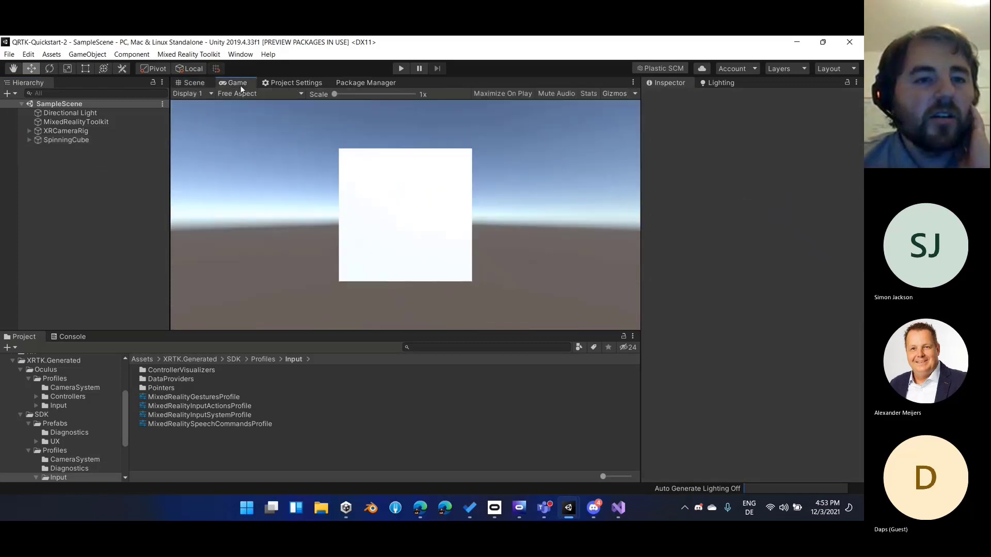
Inspect the XRCameraRig and MixedRealityToolkit objects of SampleScene
left_click(108, 184)
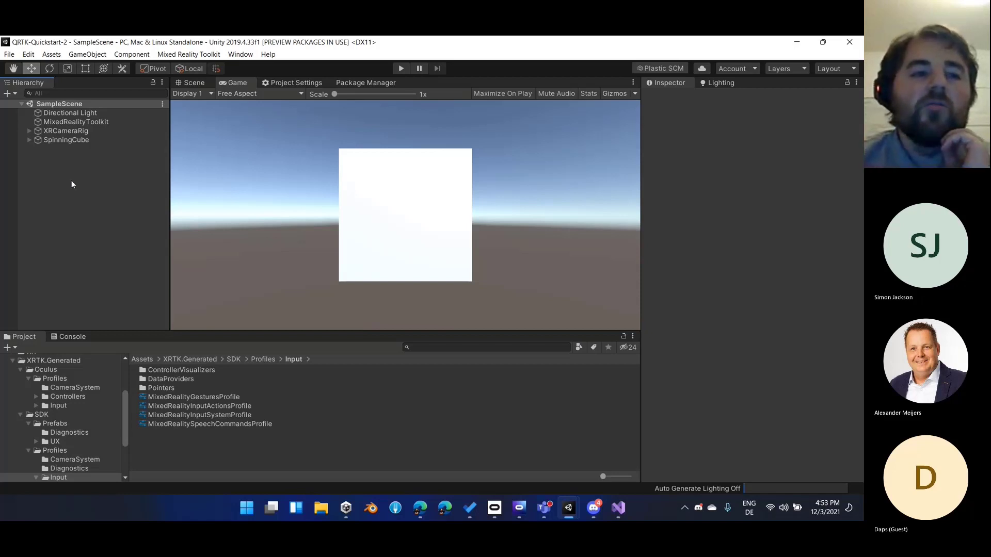
left_click(104, 139)
left_click(108, 131)
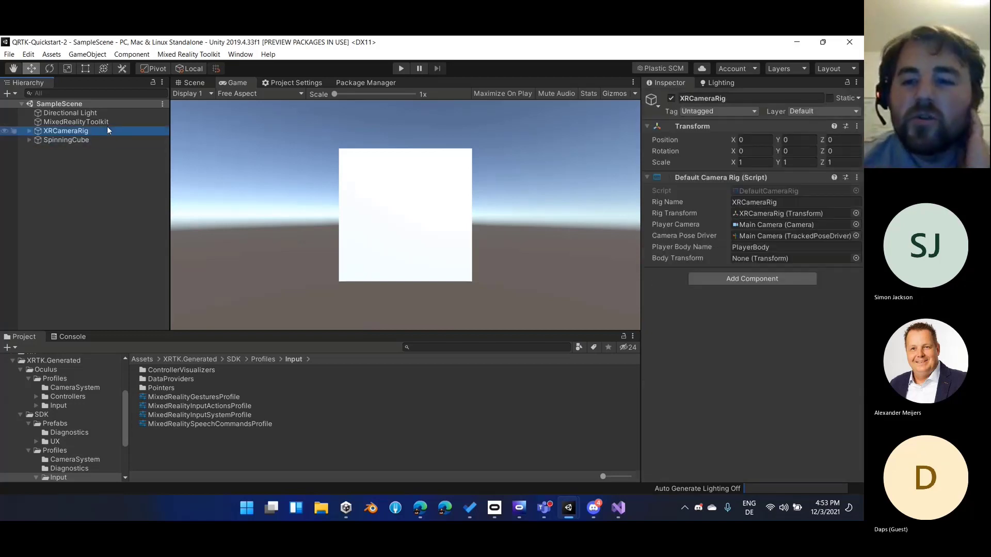
left_click(109, 121)
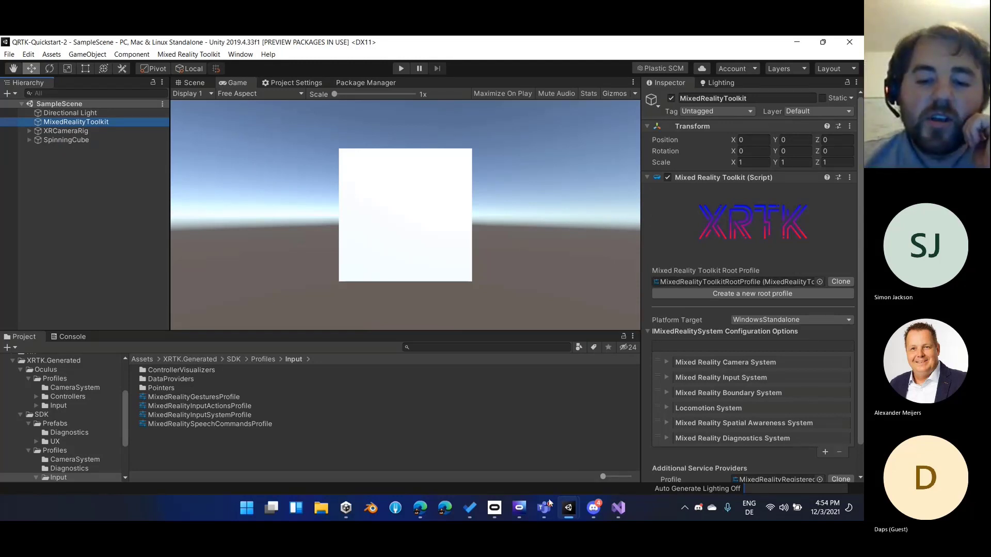
Switch to the Microsoft Teams meeting window to check the meeting chat
mouse_move(547, 504)
left_click(500, 454)
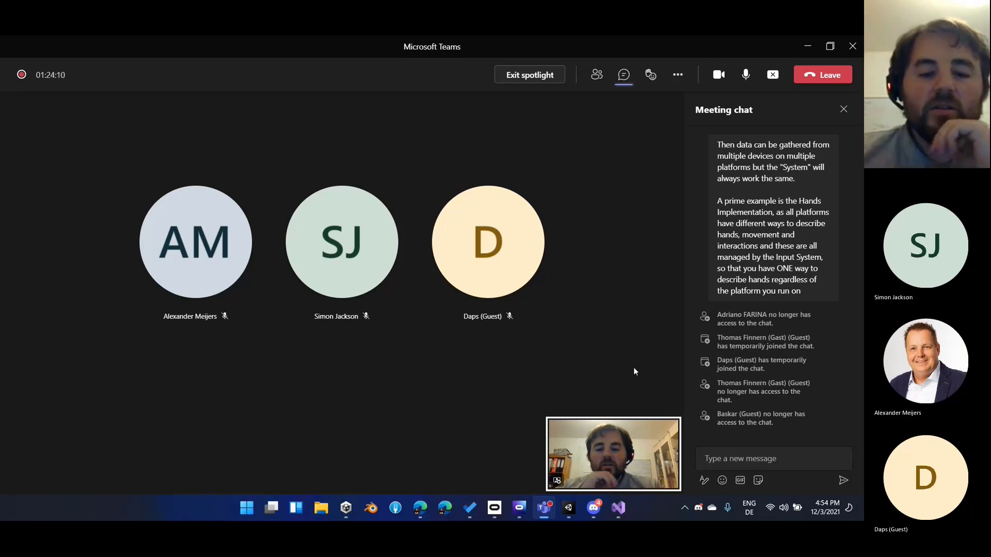
Switch to the XRTK documentation in the browser and look over its Getting Started Welcome page
left_click(417, 509)
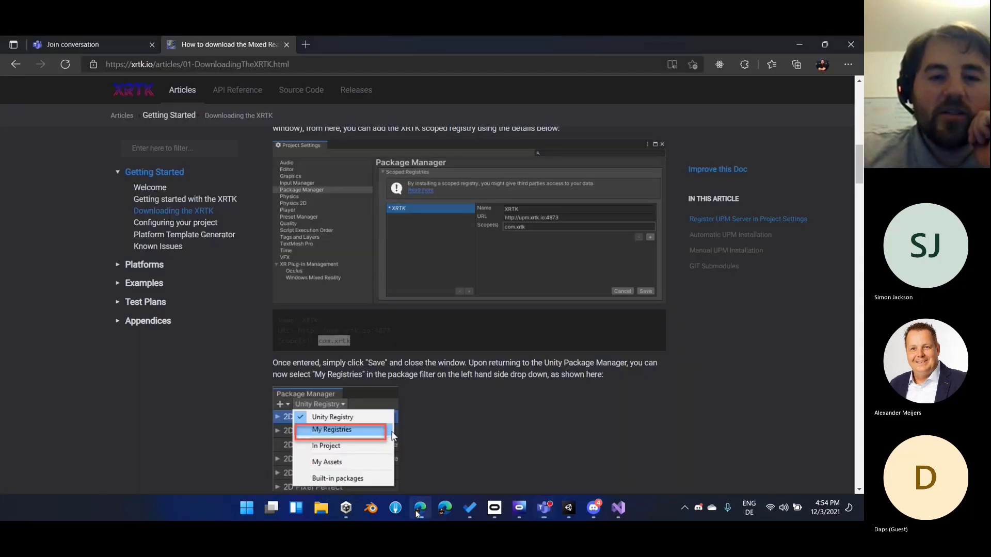
left_click(162, 187)
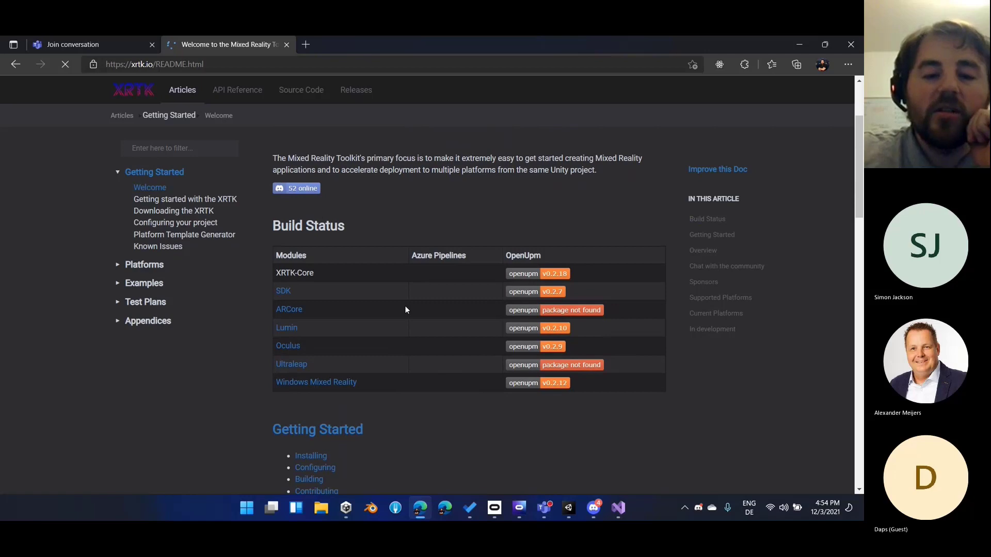
scroll(405, 306, "down", 5)
scroll(362, 354, "up", 8)
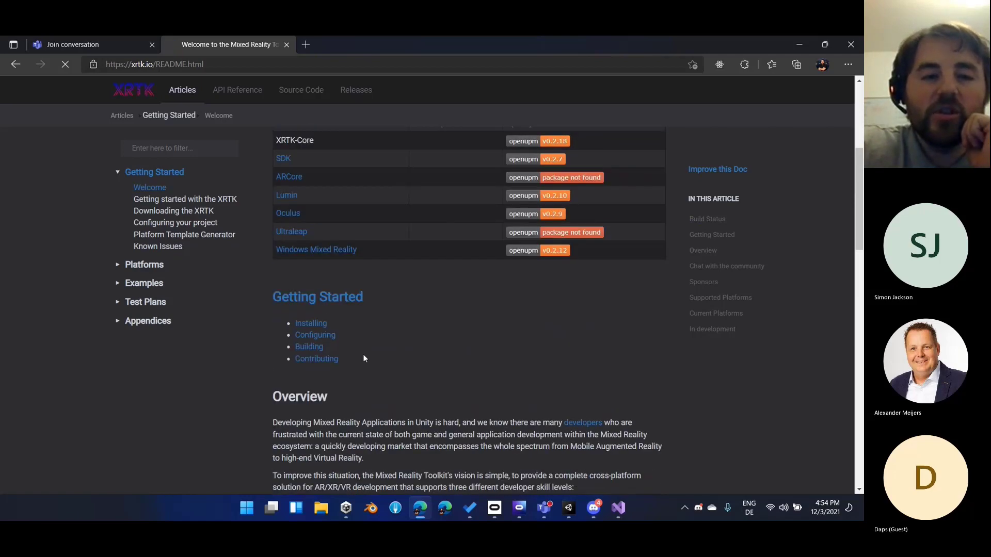
Open the XRTK source code repository on GitHub and look through its README and file list
left_click(301, 91)
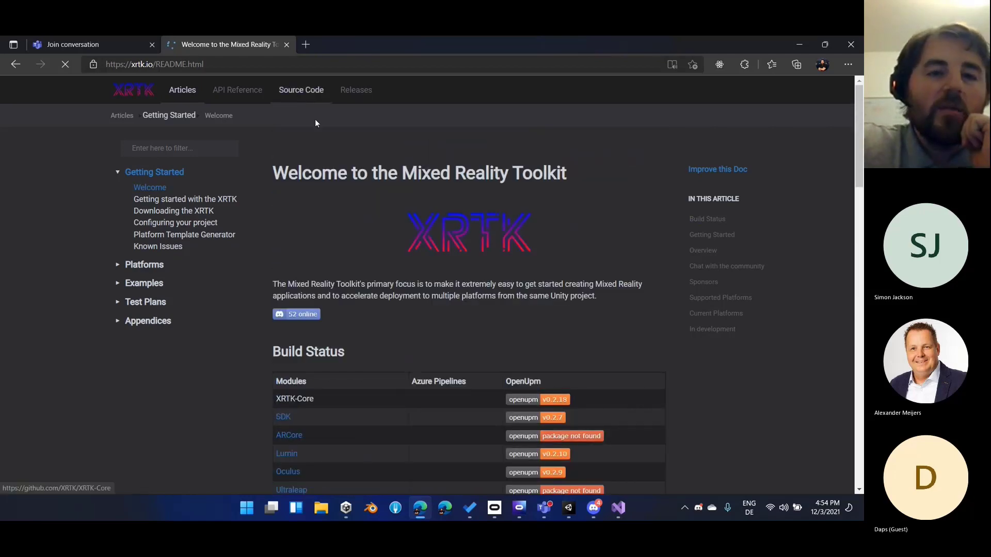
scroll(244, 183, "down", 8)
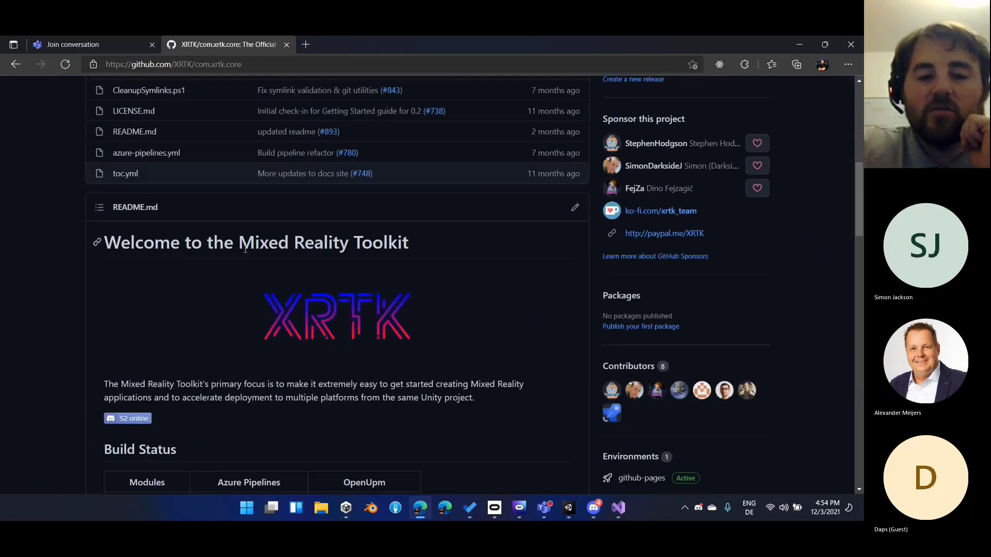
scroll(222, 238, "down", 6)
scroll(222, 239, "down", 4)
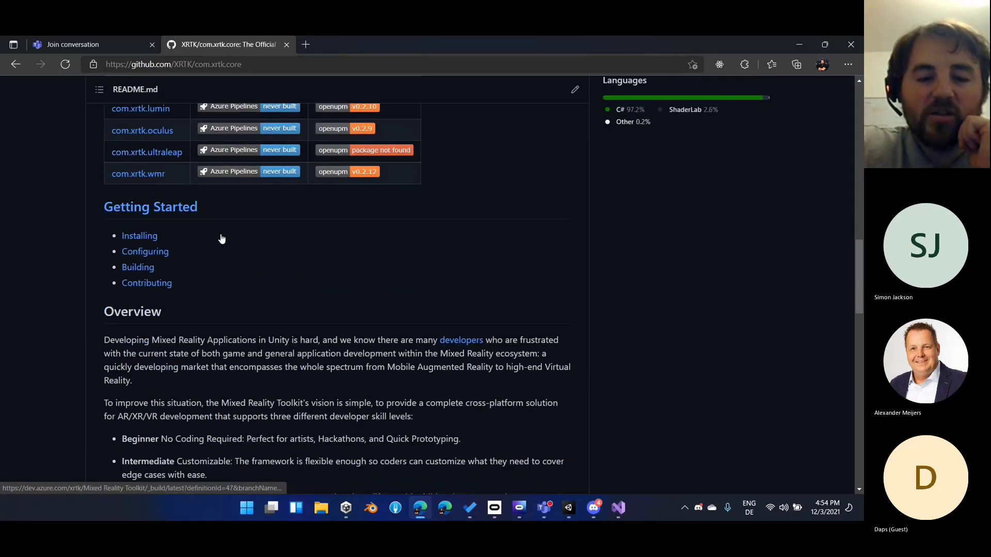
scroll(291, 336, "up", 6)
scroll(291, 336, "up", 8)
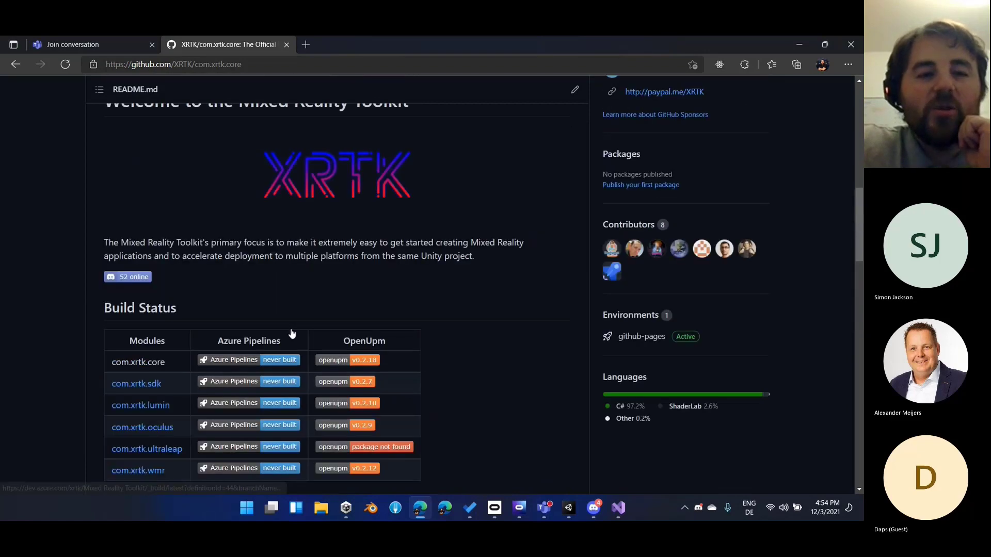
scroll(210, 293, "up", 5)
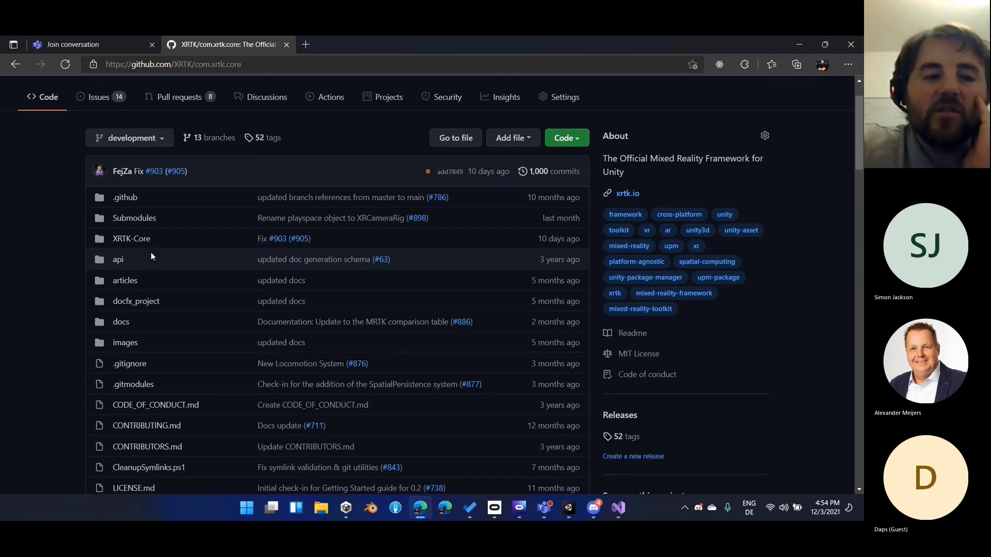
Open the com.xrtk.sdk repository from the XRTK organization page and review its files and README
scroll(142, 222, "up", 2)
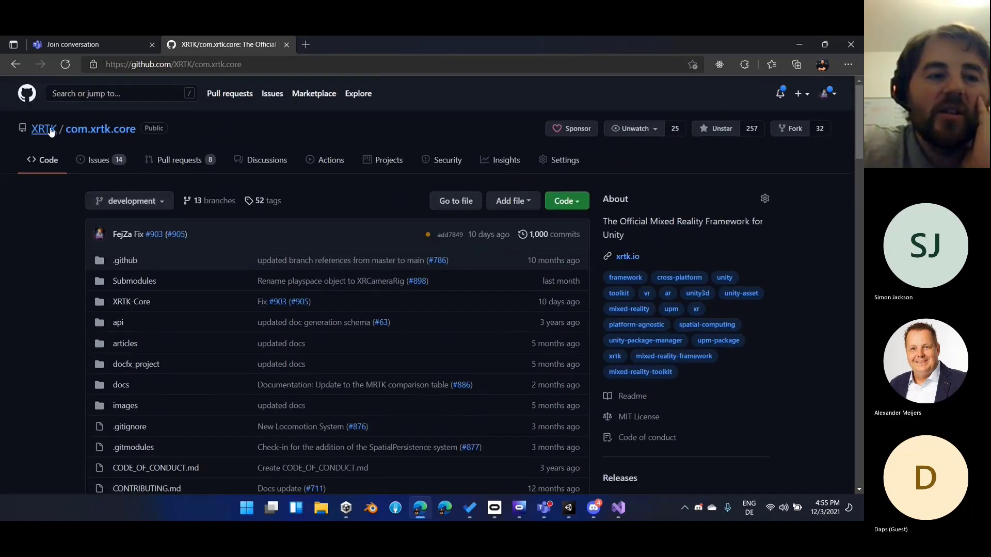
left_click(51, 130)
scroll(174, 305, "down", 1)
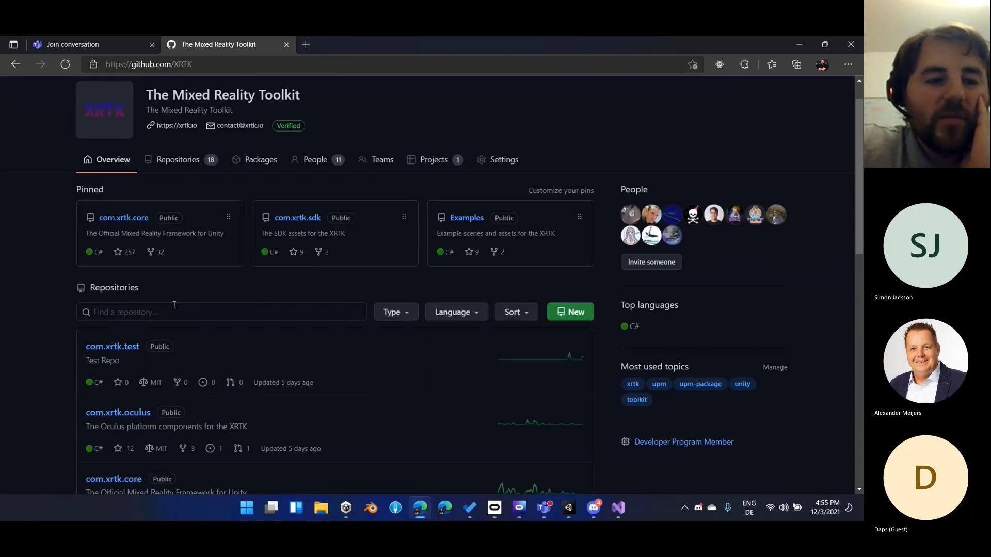
scroll(172, 305, "down", 6)
left_click(127, 342)
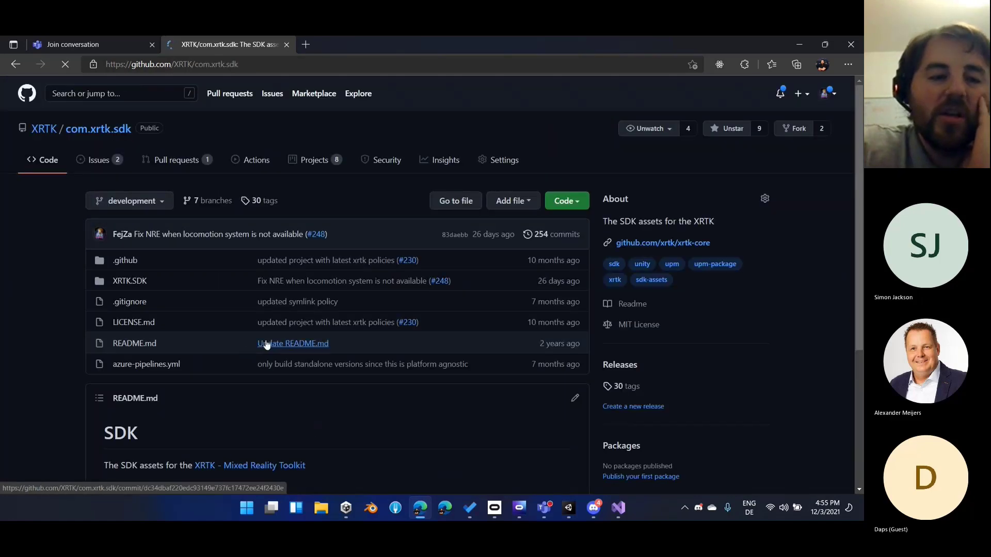
scroll(102, 316, "down", 2)
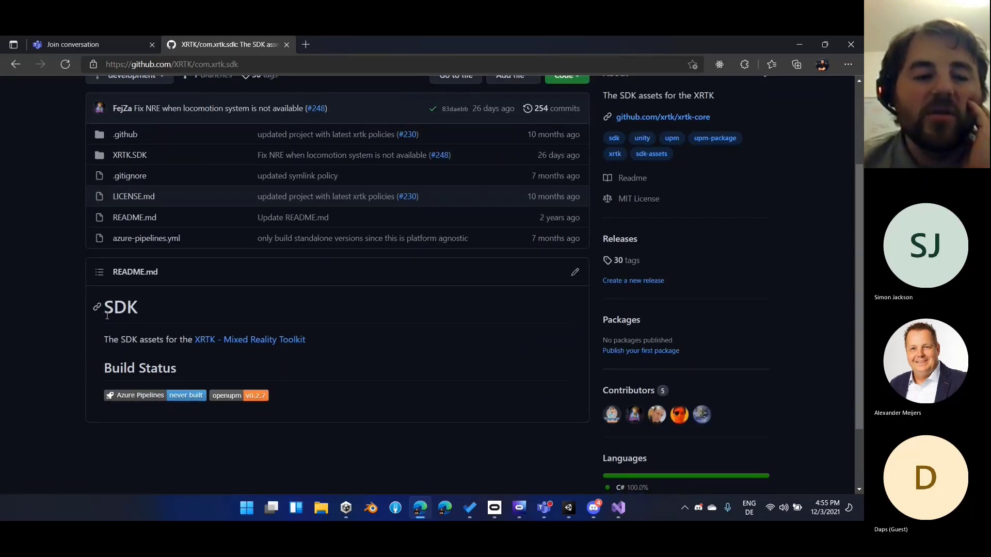
scroll(106, 315, "up", 1)
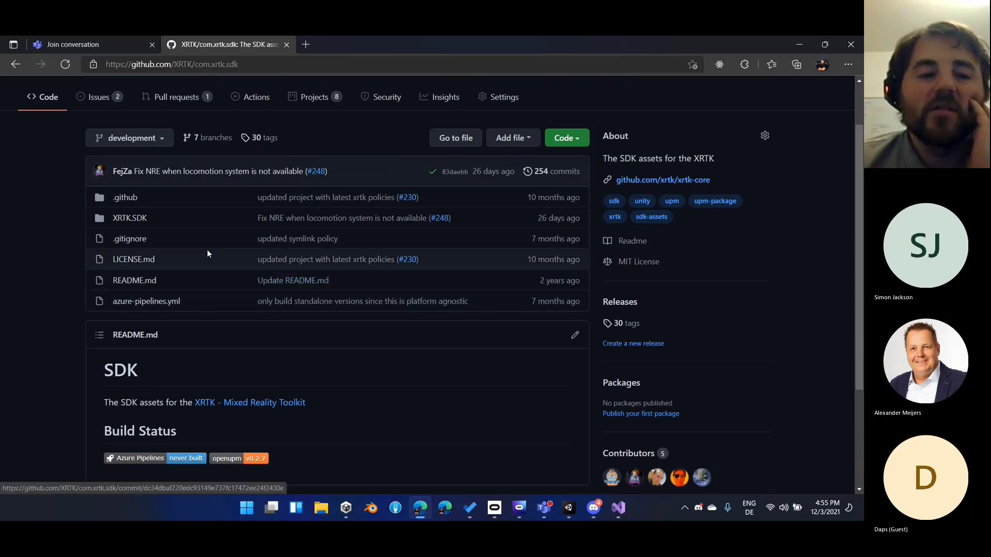
Return to the XRTK organization page and look through its list of repositories
scroll(197, 210, "up", 1)
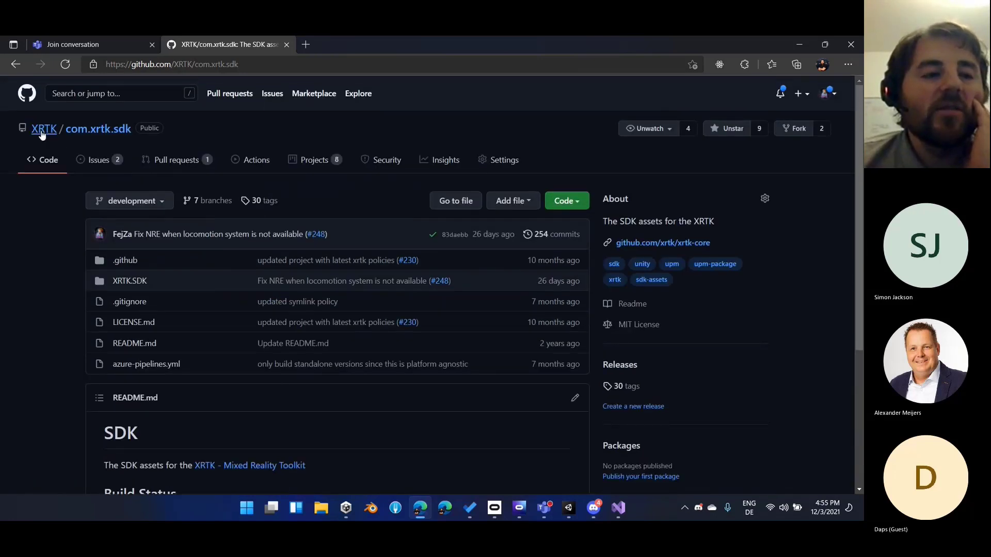
left_click(42, 133)
scroll(38, 362, "down", 1)
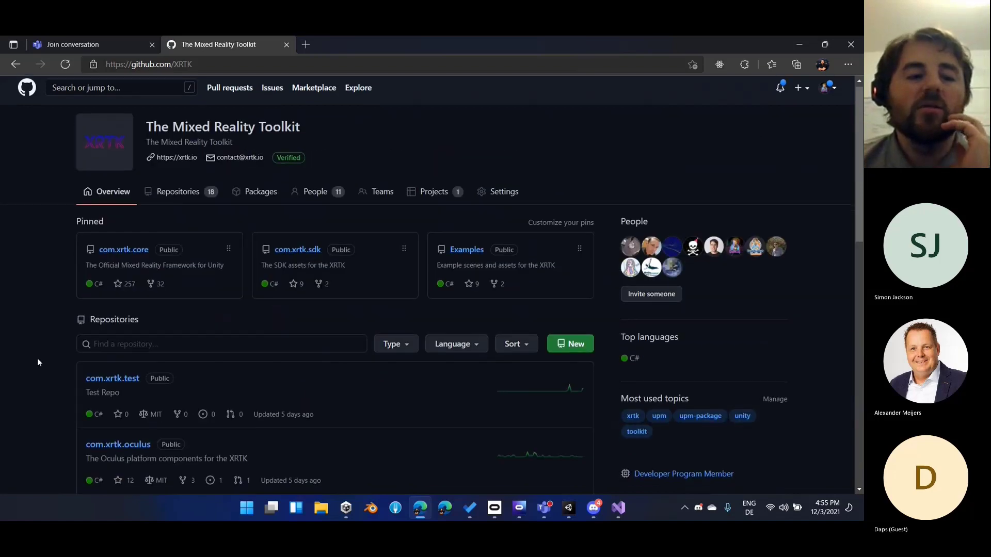
scroll(33, 361, "down", 2)
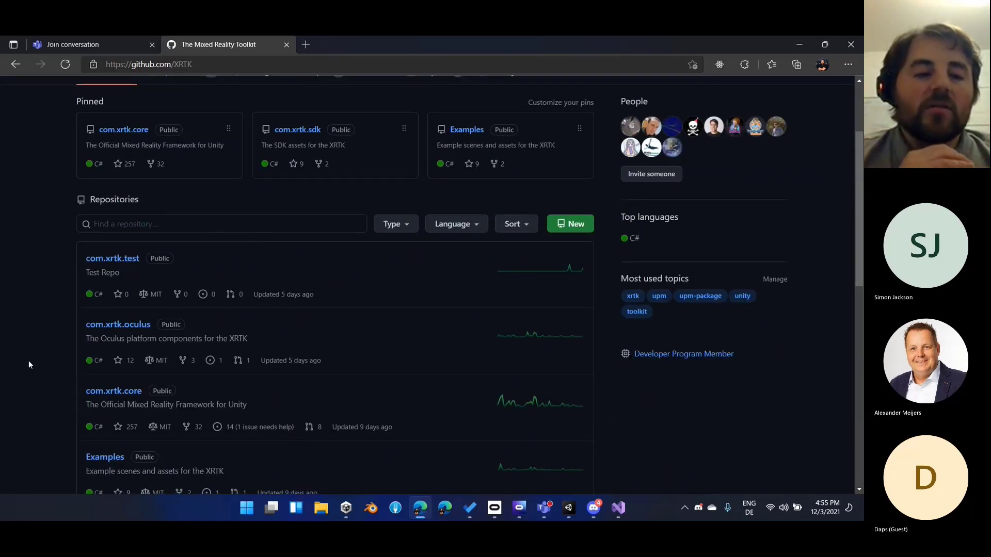
Finish looking over the XRTK repository list and switch to the QRTK-Quickstart-2 project in Unity
scroll(245, 270, "down", 3)
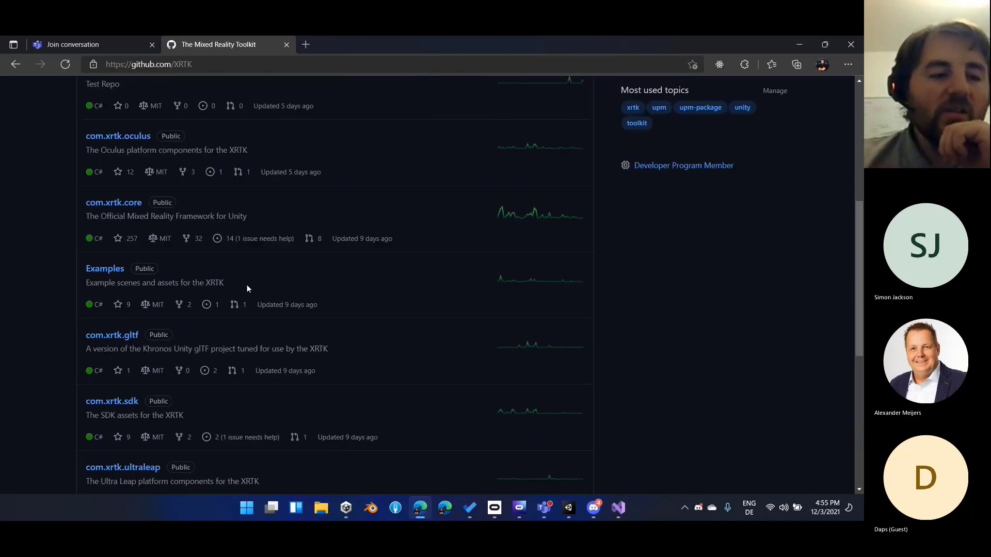
left_click(802, 45)
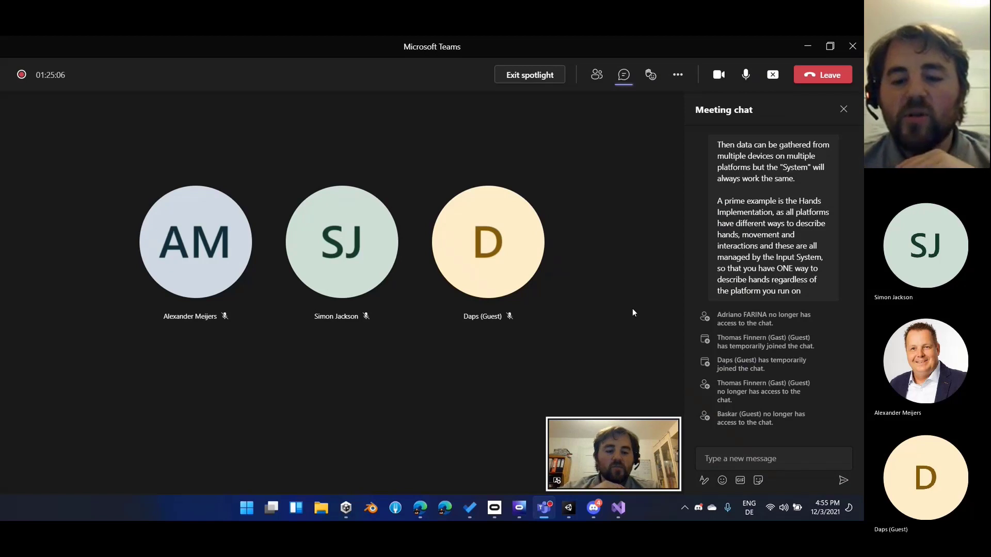
left_click(569, 507)
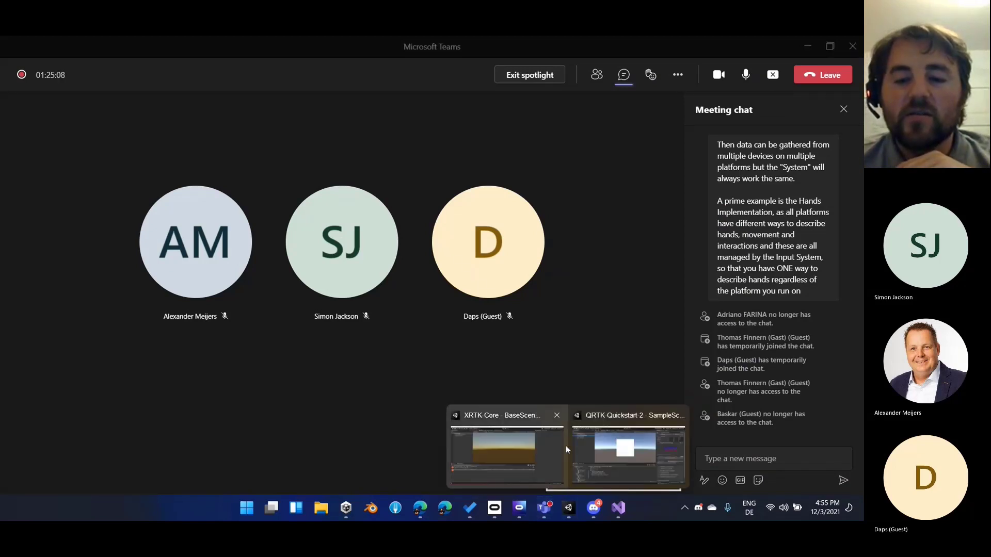
left_click(586, 449)
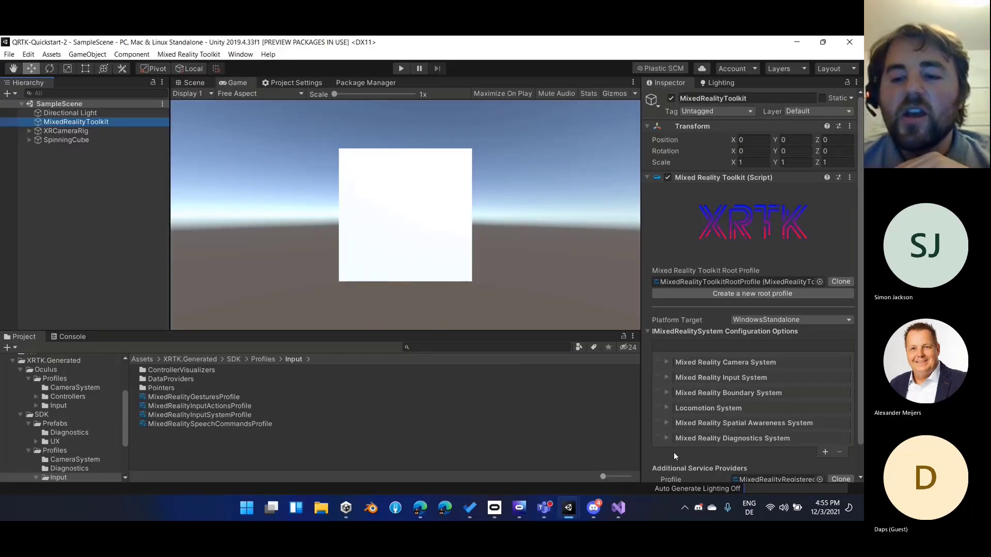
Show the packages from My Registries in the Package Manager with the "oculus xr" search filter cleared
left_click(351, 83)
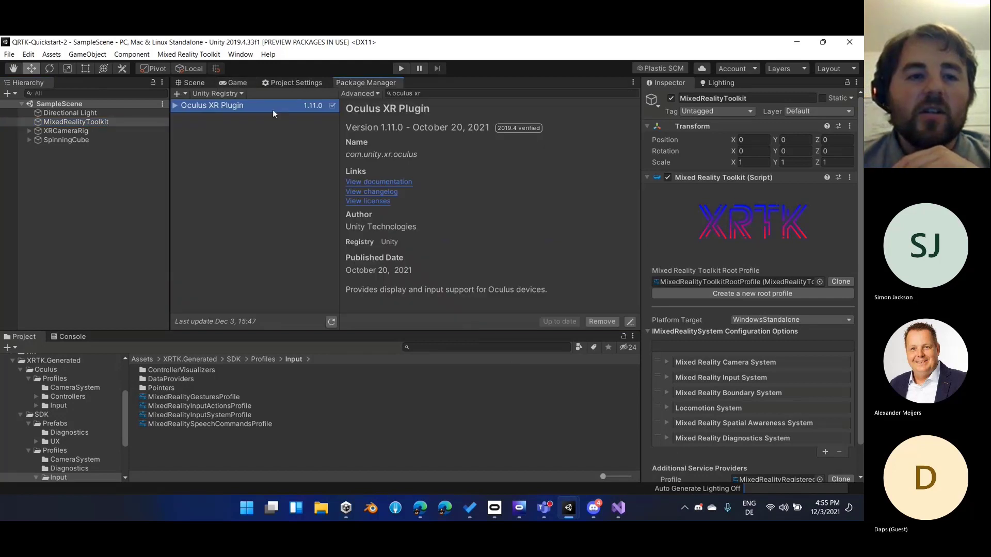
left_click(216, 93)
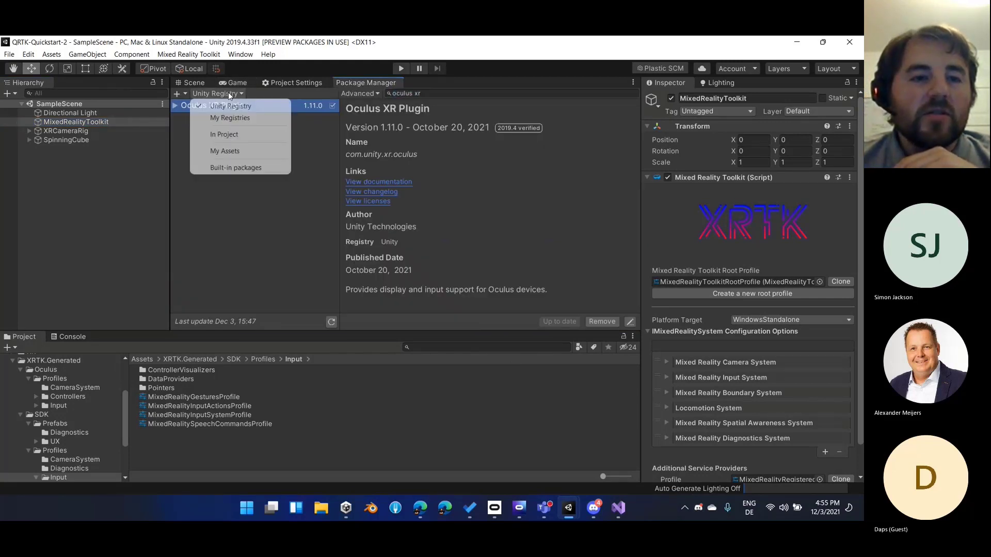
left_click(230, 117)
left_click(565, 95)
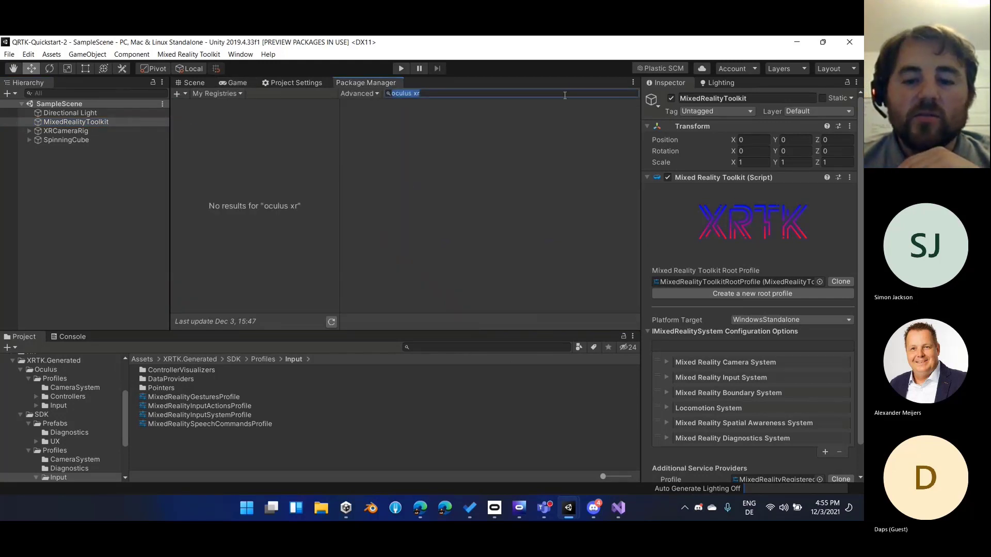
key("BackSpace")
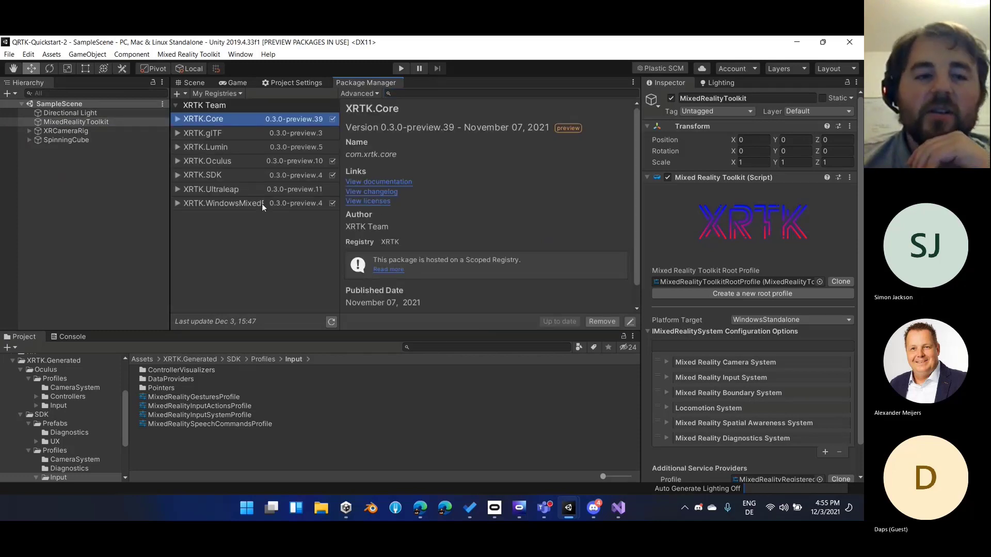
Examine the details of the XRTK platform packages, including XRTK.Lumin, XRTK.Ultraleap and XRTK.WindowsMixedReality
left_click(259, 193)
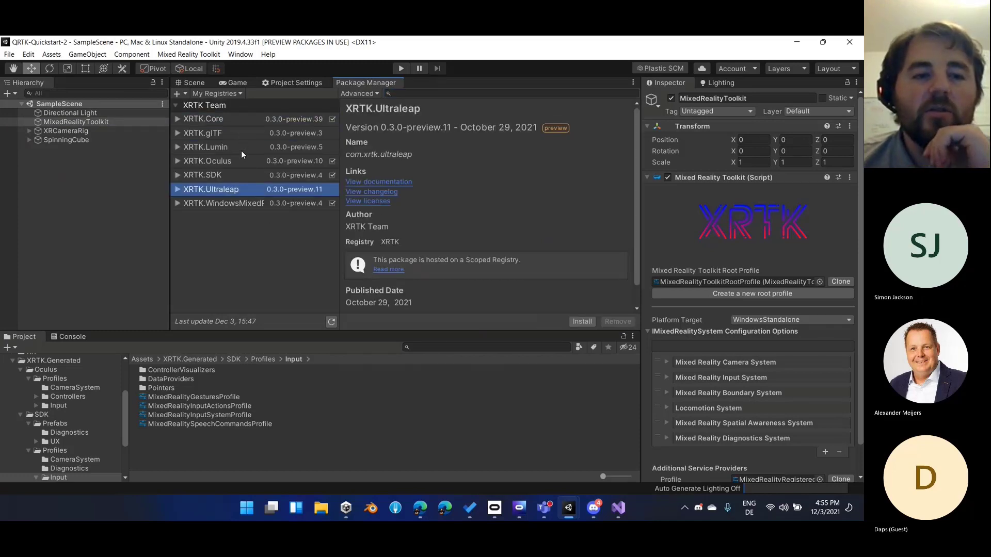
left_click(240, 148)
left_click(244, 186)
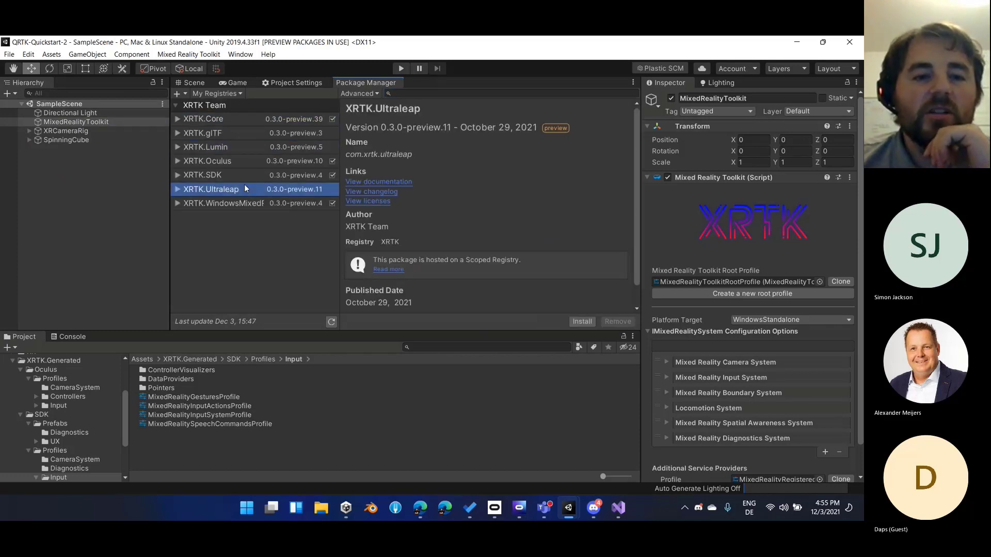
left_click(258, 150)
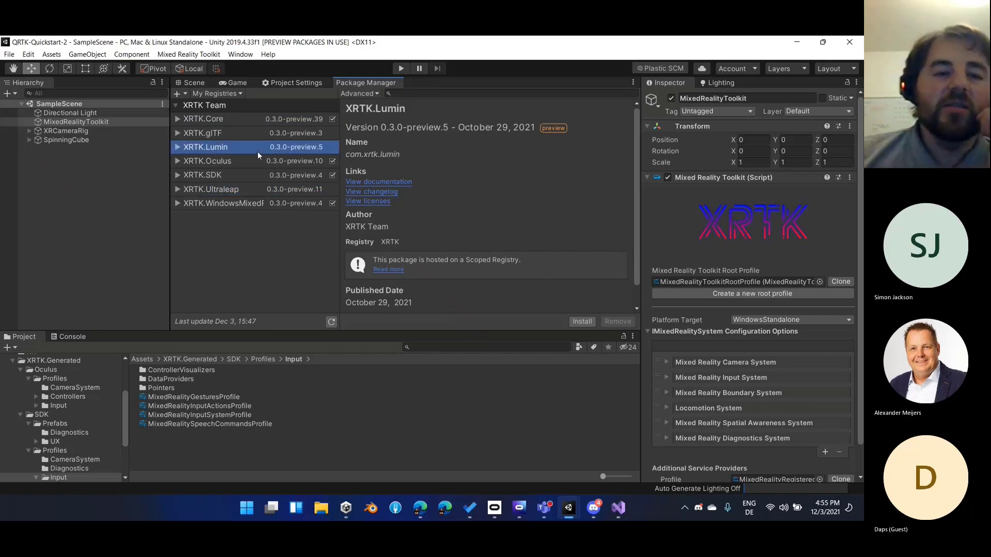
key("Down")
key("Up")
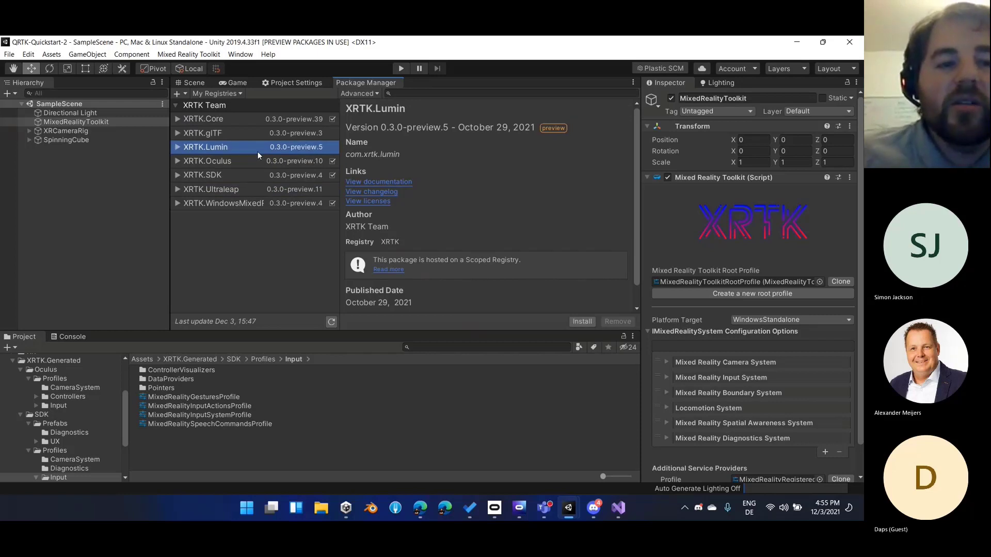
key("Down")
key("Down")
key("Down")
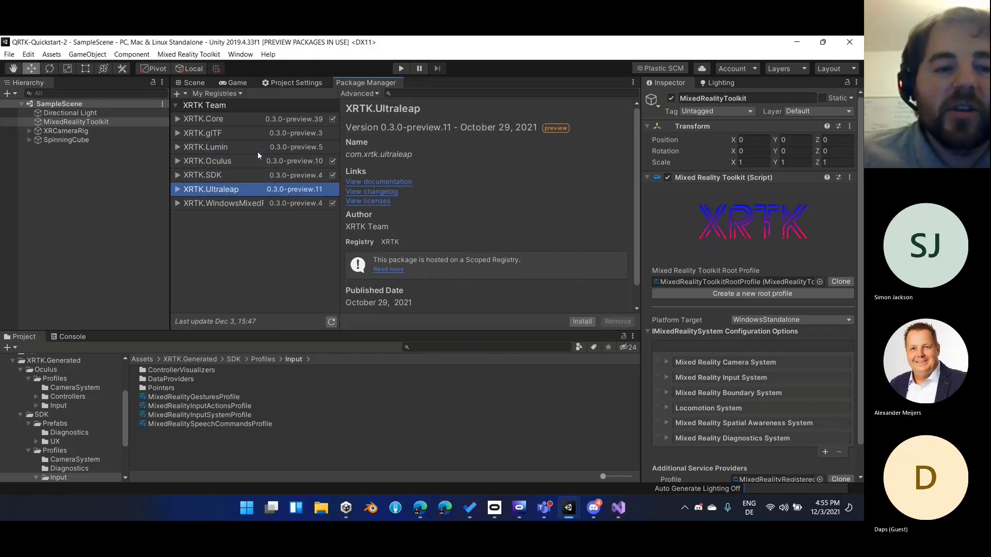
key("Down")
key("Up")
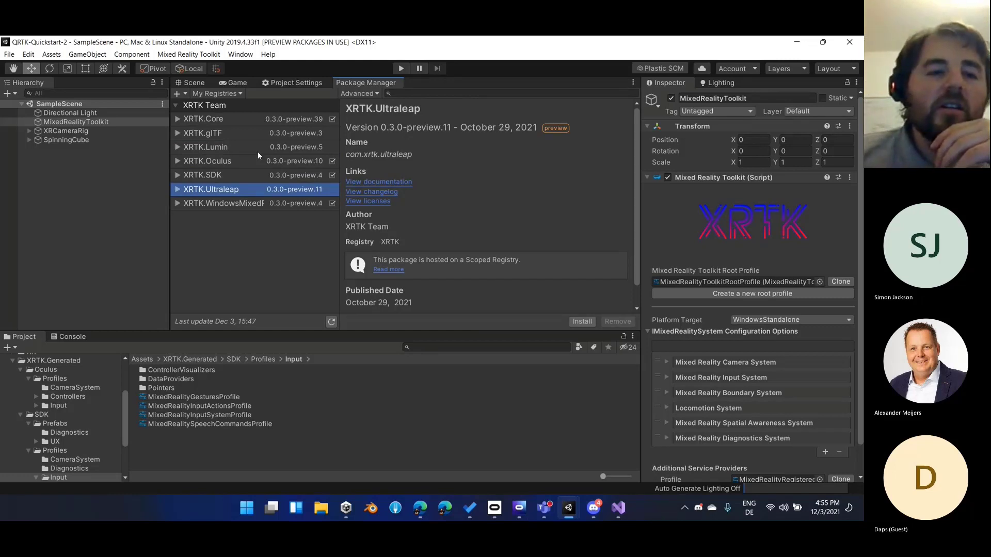
key("Down")
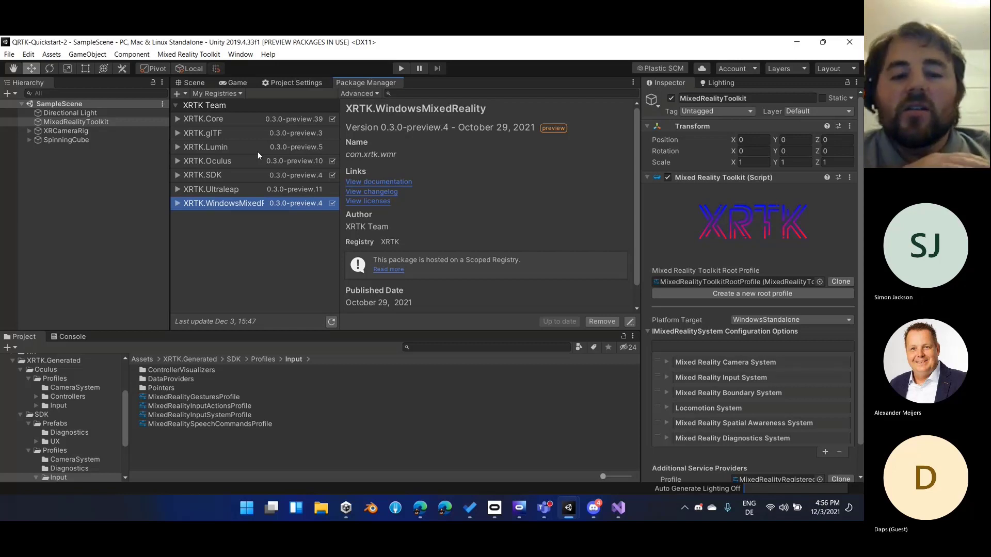
key("Up")
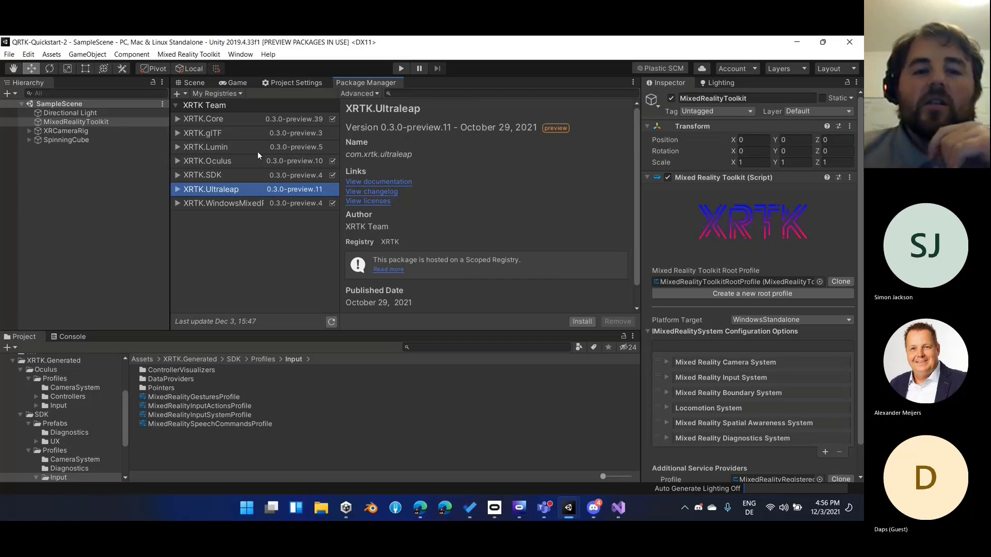
Copy the XRTK Discord invite link from the Teams meeting chat and post it in the wt631 channel in Discord
left_click(544, 508)
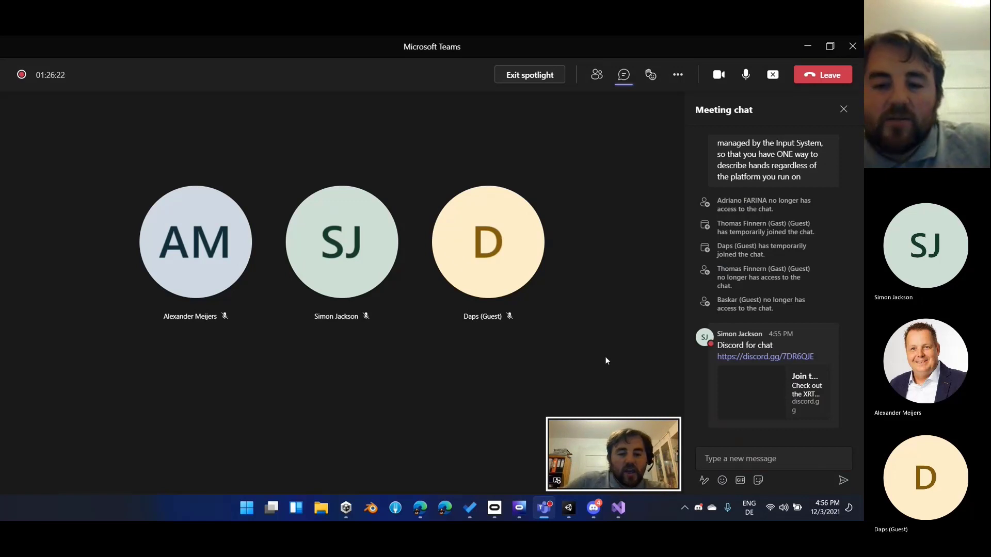
right_click(743, 357)
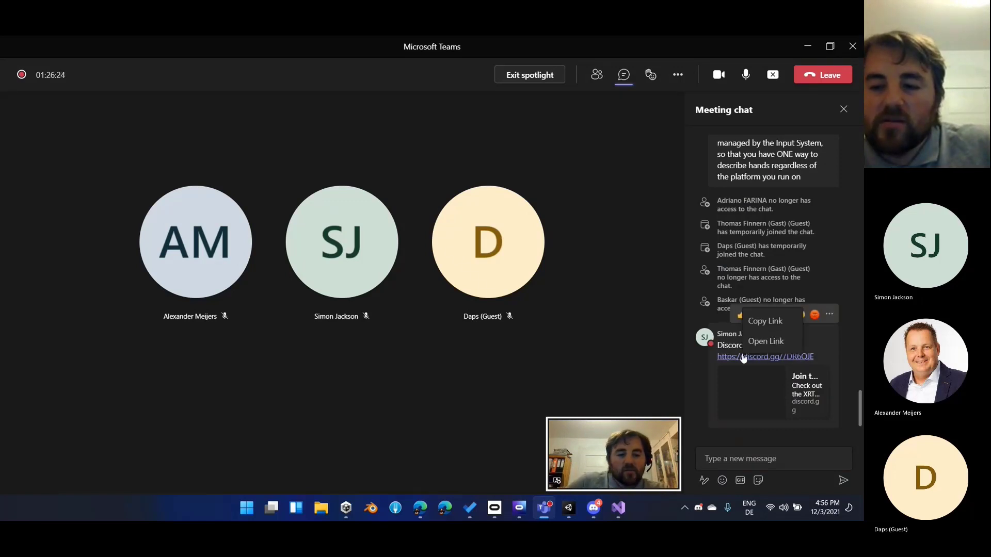
left_click(762, 341)
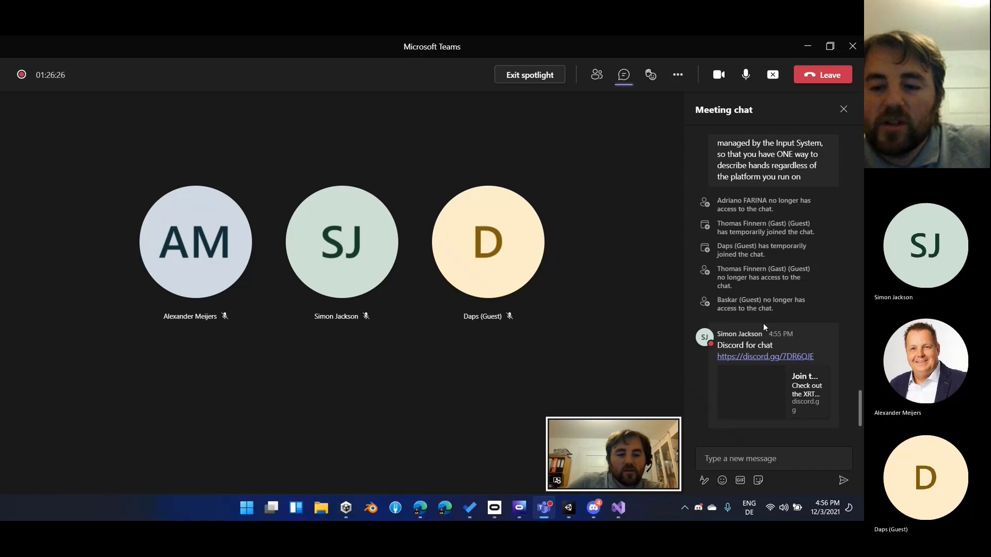
left_click(700, 509)
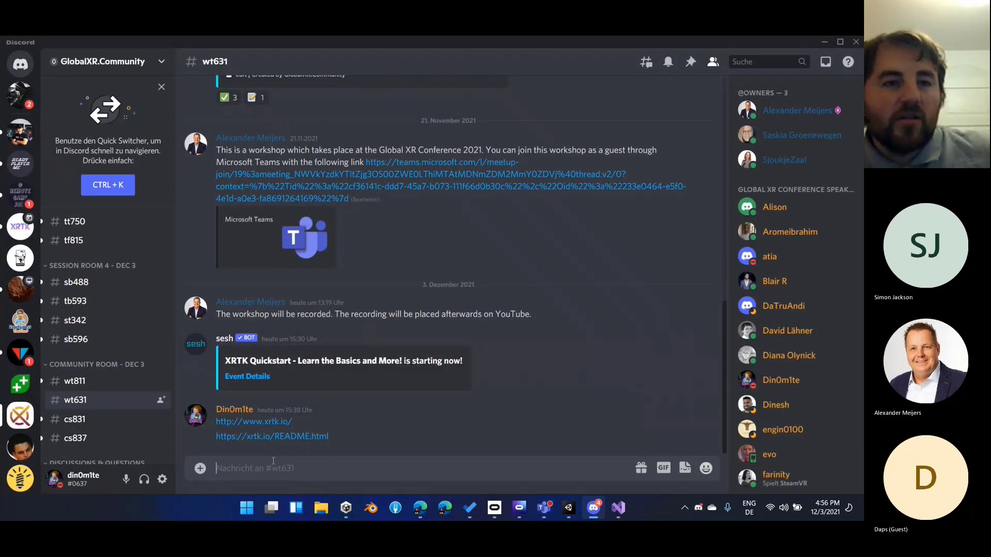
type("https://discord.gg/7DR6QJE")
key("Return")
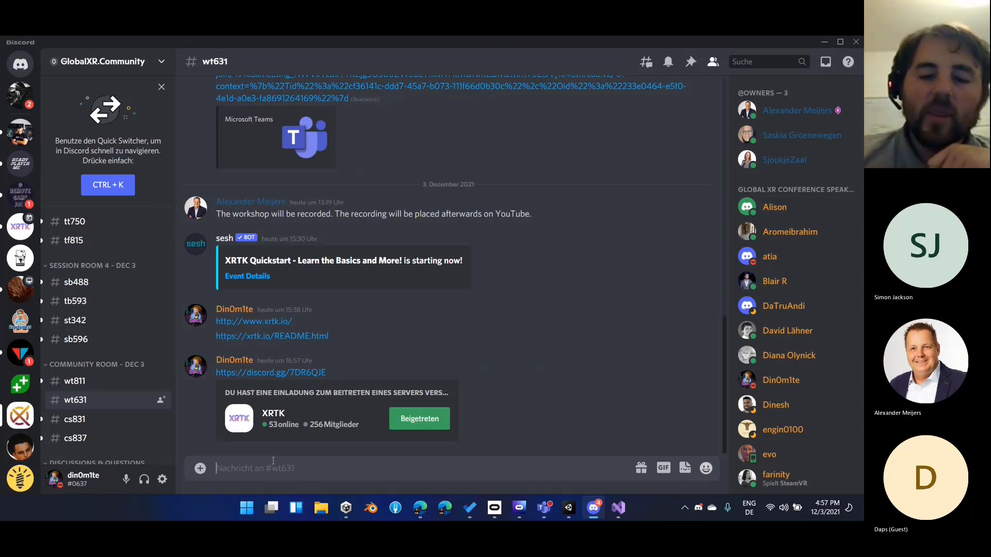
Return to the Microsoft Teams meeting and close the meeting chat
left_click(544, 507)
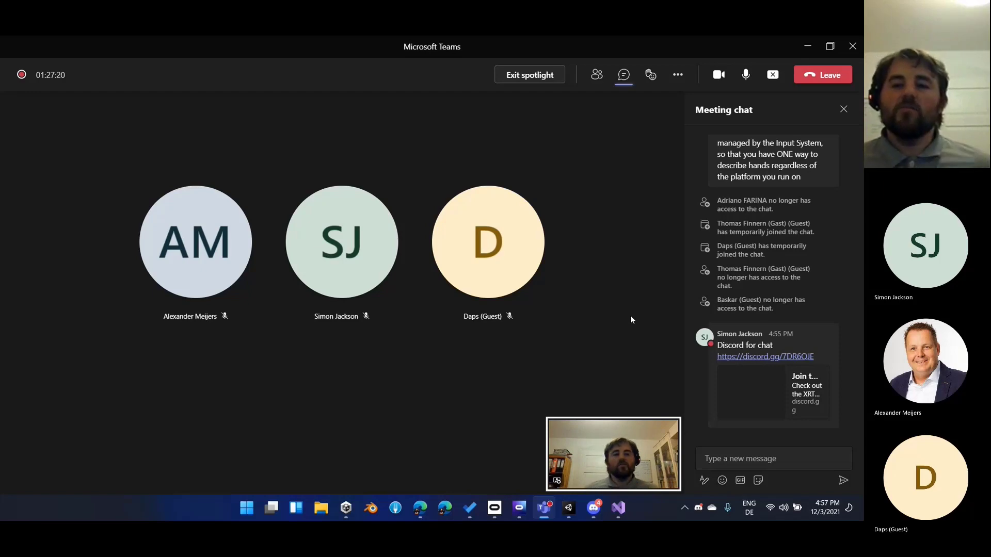
left_click(843, 109)
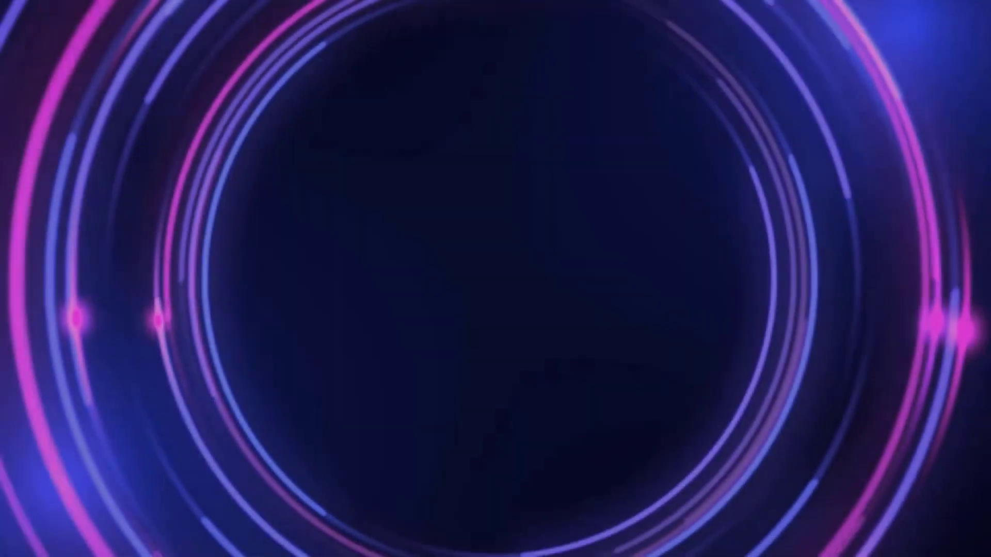